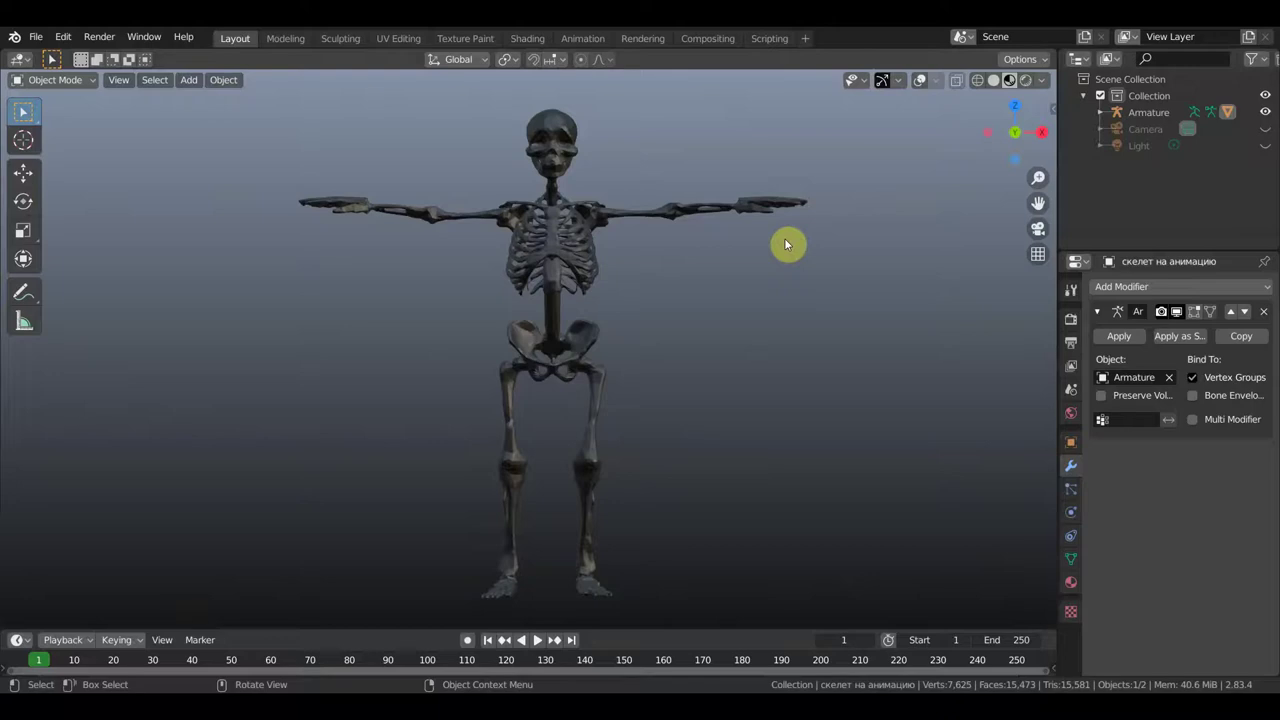
Turn on viewport overlays so the bones show, and select the Armature in the Outliner.
left_click(920, 82)
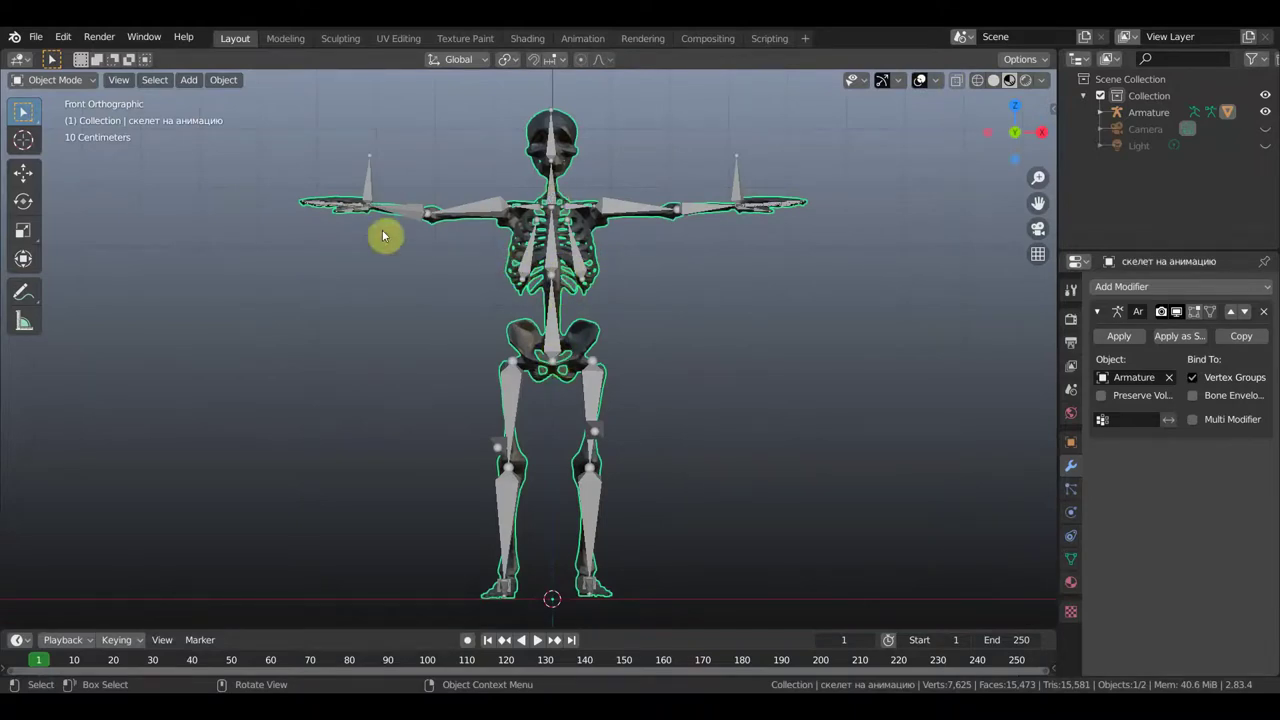
left_click(470, 220)
left_click(55, 80)
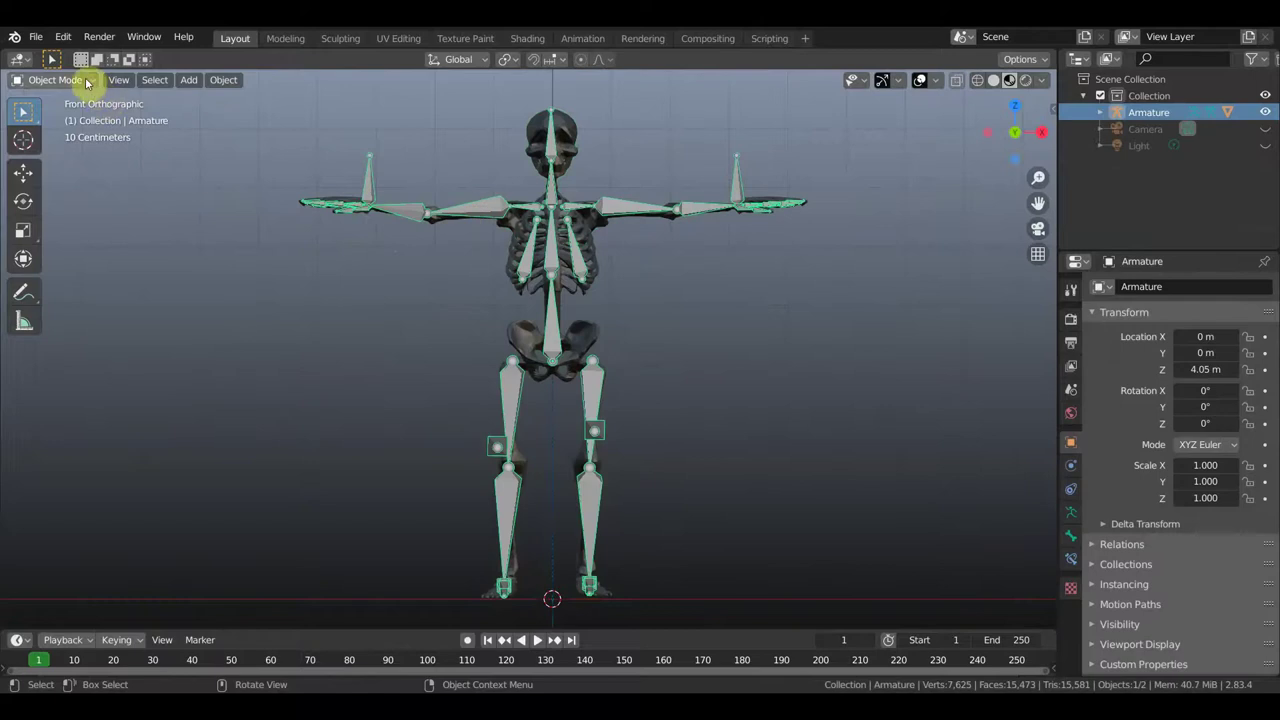
Enter Edit Mode and select the four spine bones from the pelvis up to the chest.
left_click(60, 114)
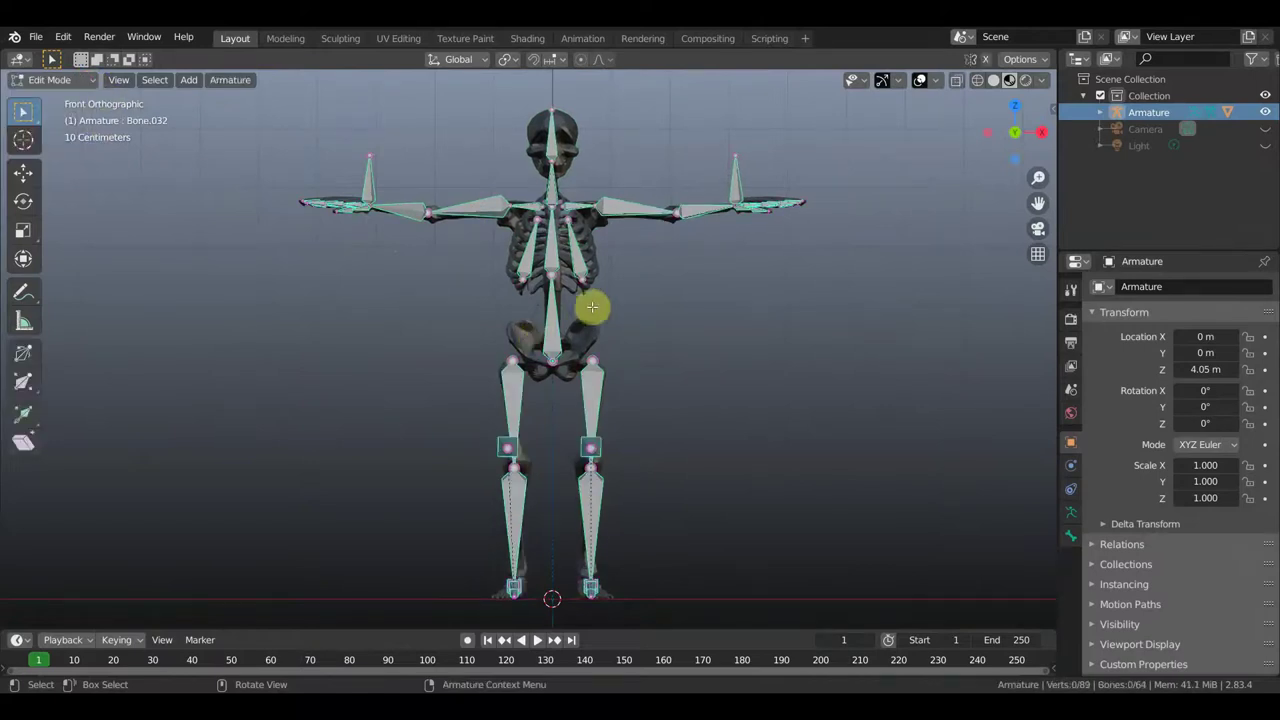
scroll(592, 306, "up", 3)
scroll(590, 305, "down", 1)
scroll(571, 300, "down", 1)
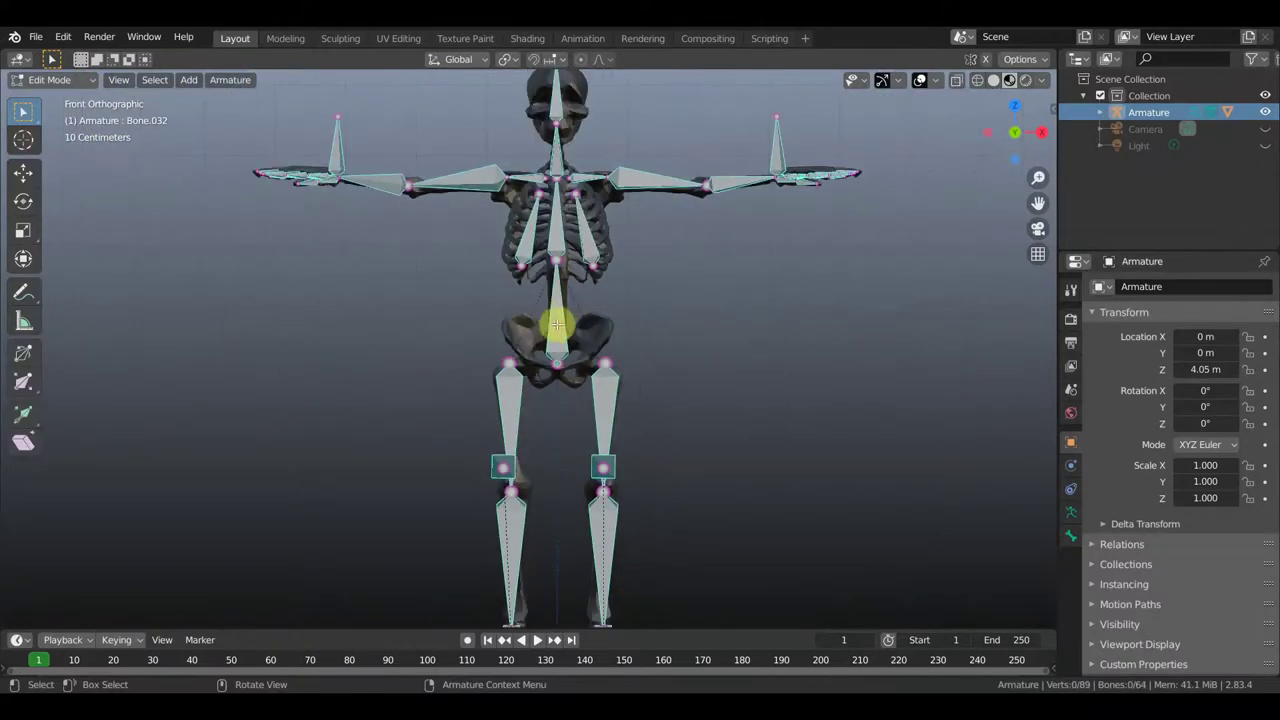
left_click(555, 325)
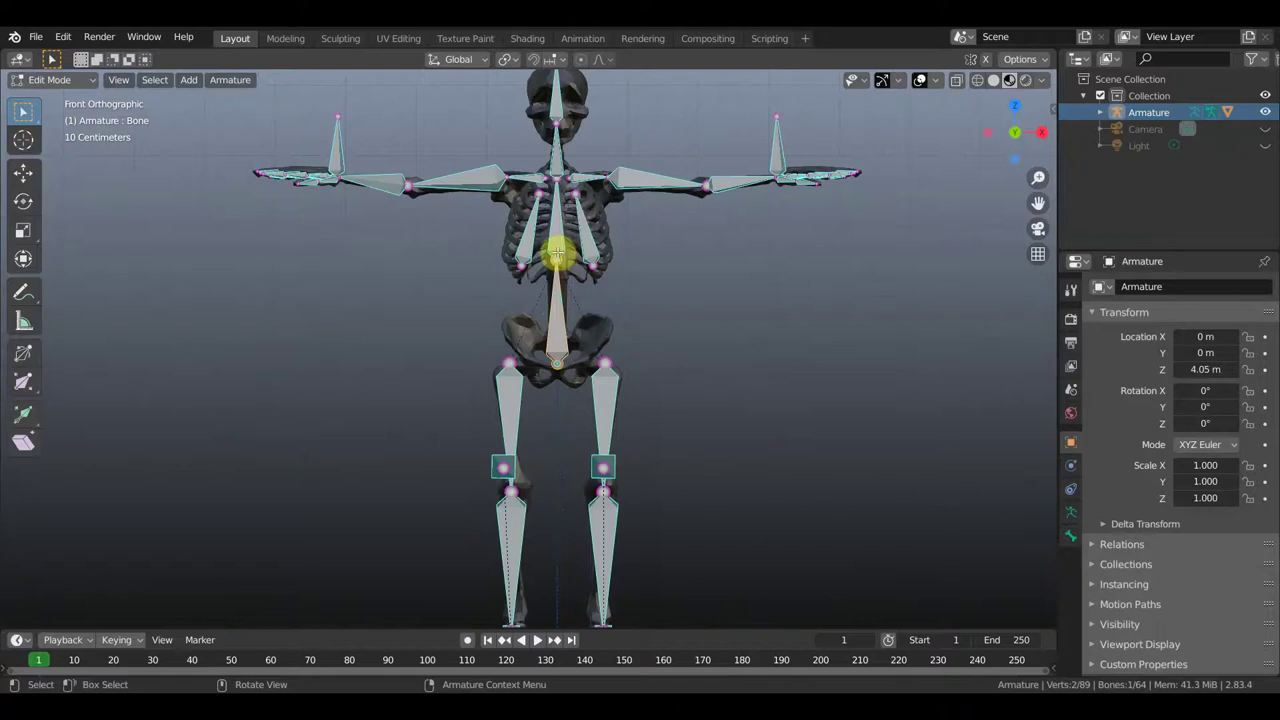
right_click(560, 175, "ctrl")
right_click(557, 122, "ctrl")
right_click(557, 98, "ctrl")
Delete the selected spine bones, leaving 60 bones in the rig.
scroll(746, 314, "down", 1)
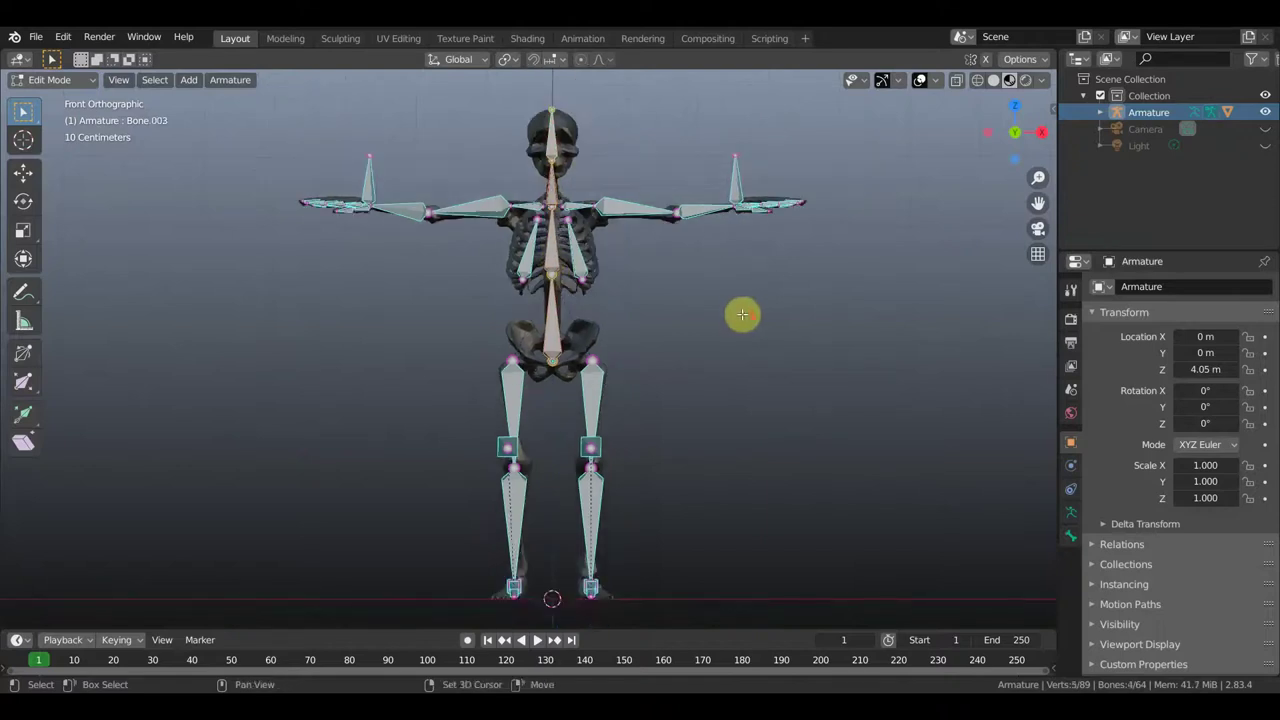
scroll(740, 330, "down", 1)
scroll(737, 343, "up", 1)
scroll(738, 346, "up", 2)
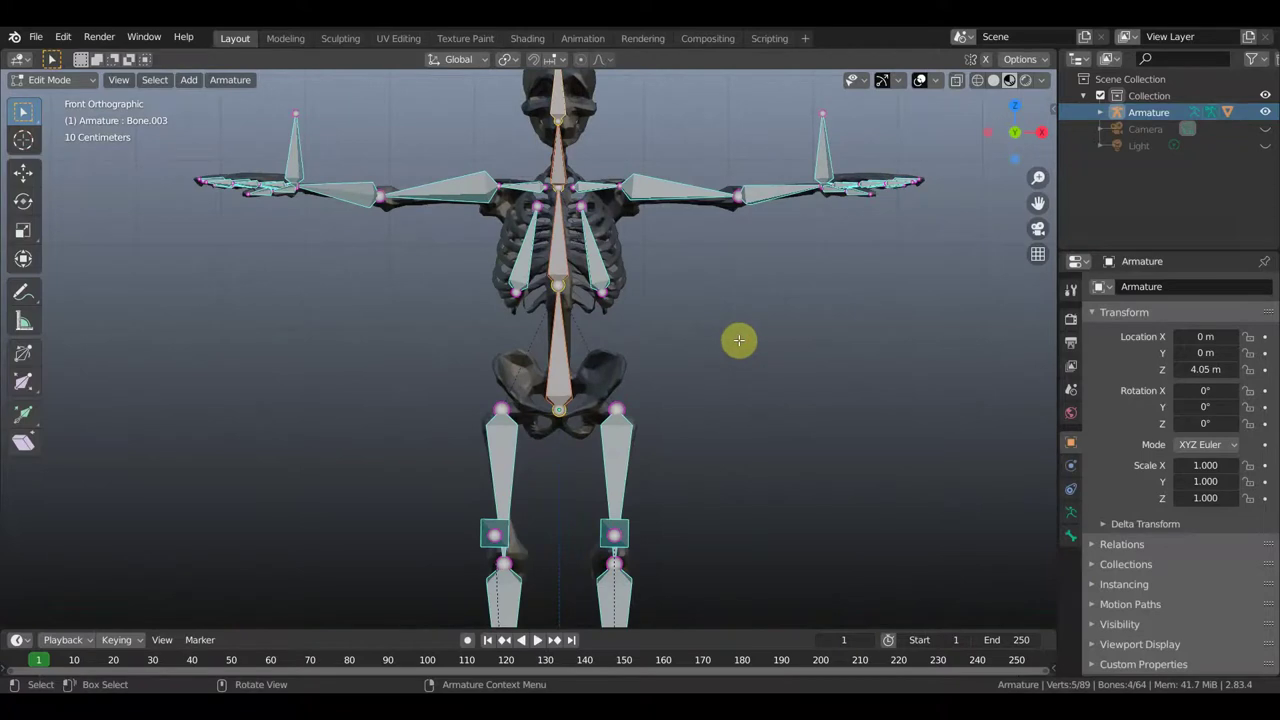
key("x")
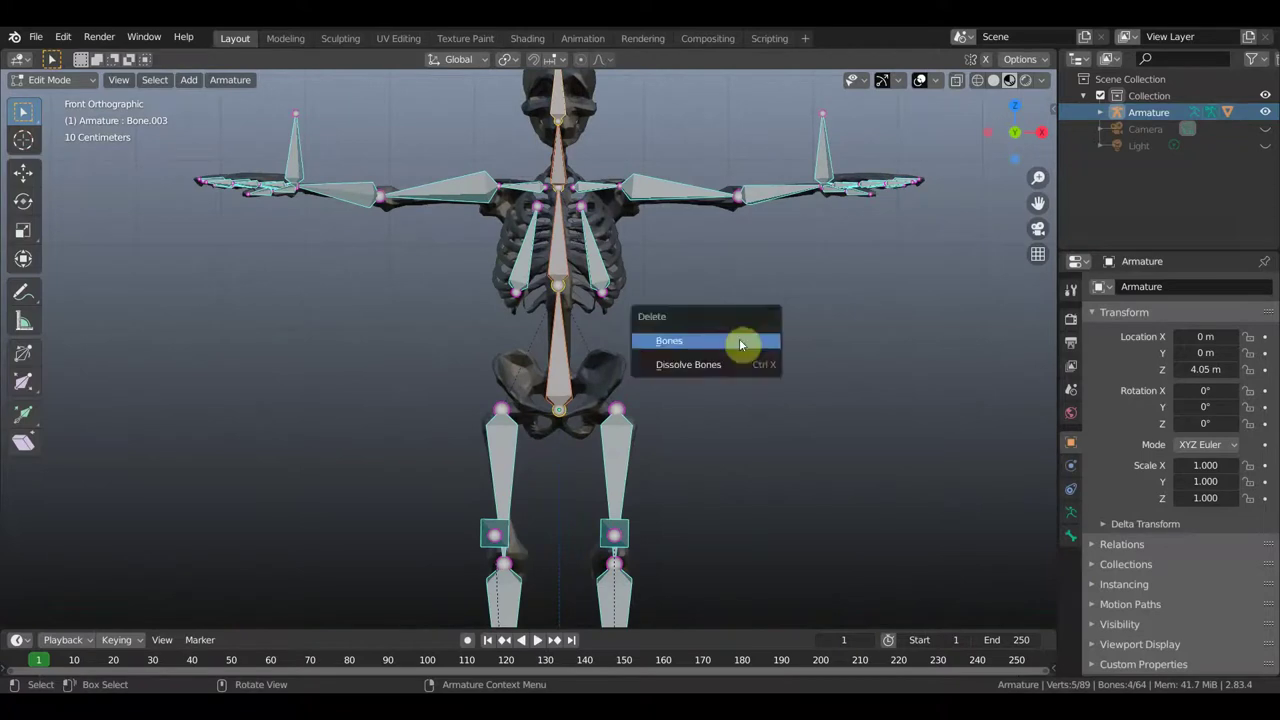
left_click(741, 344)
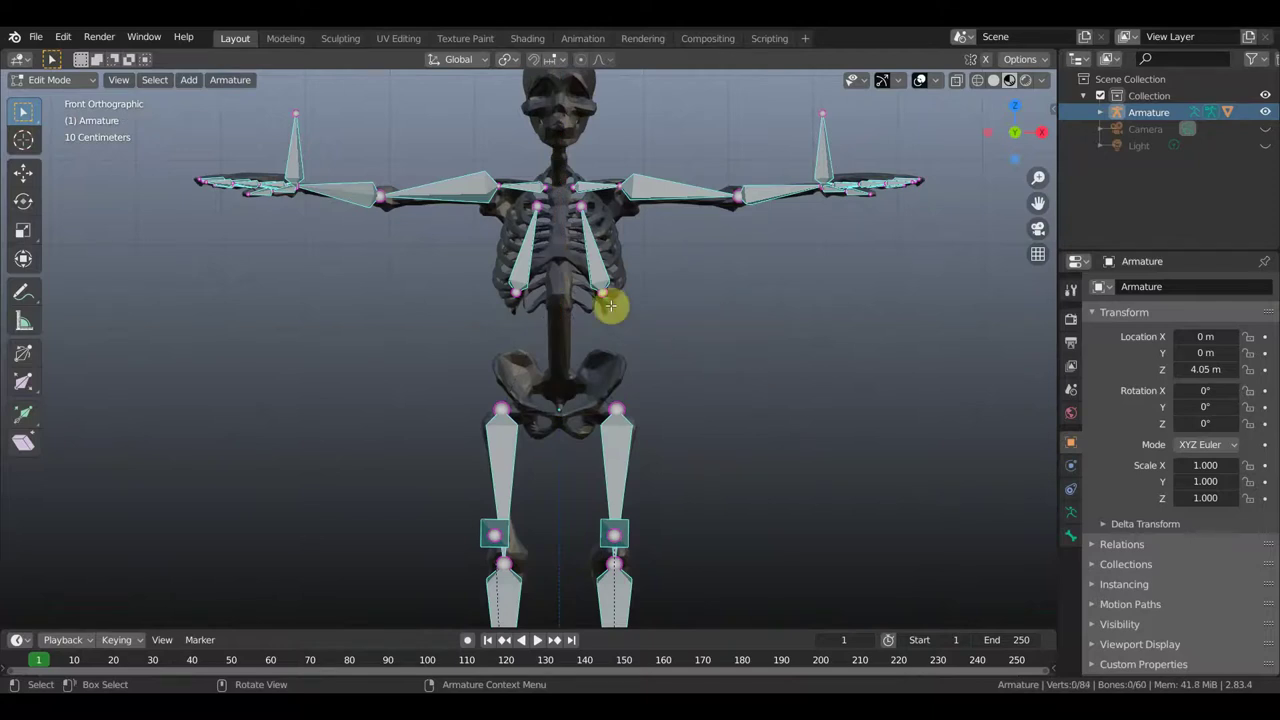
left_click(618, 467)
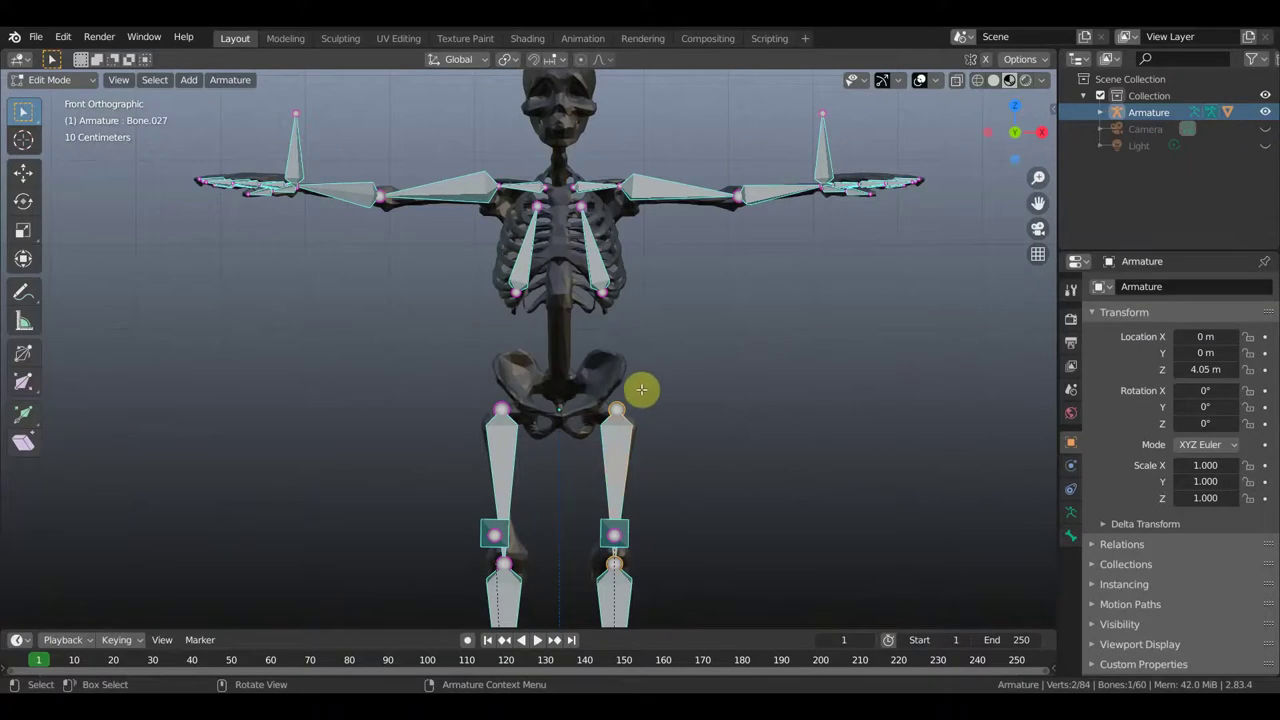
In right-side view, duplicate the selected bone and clear the copy's parent.
middle_click_drag(625, 447, 343, 517)
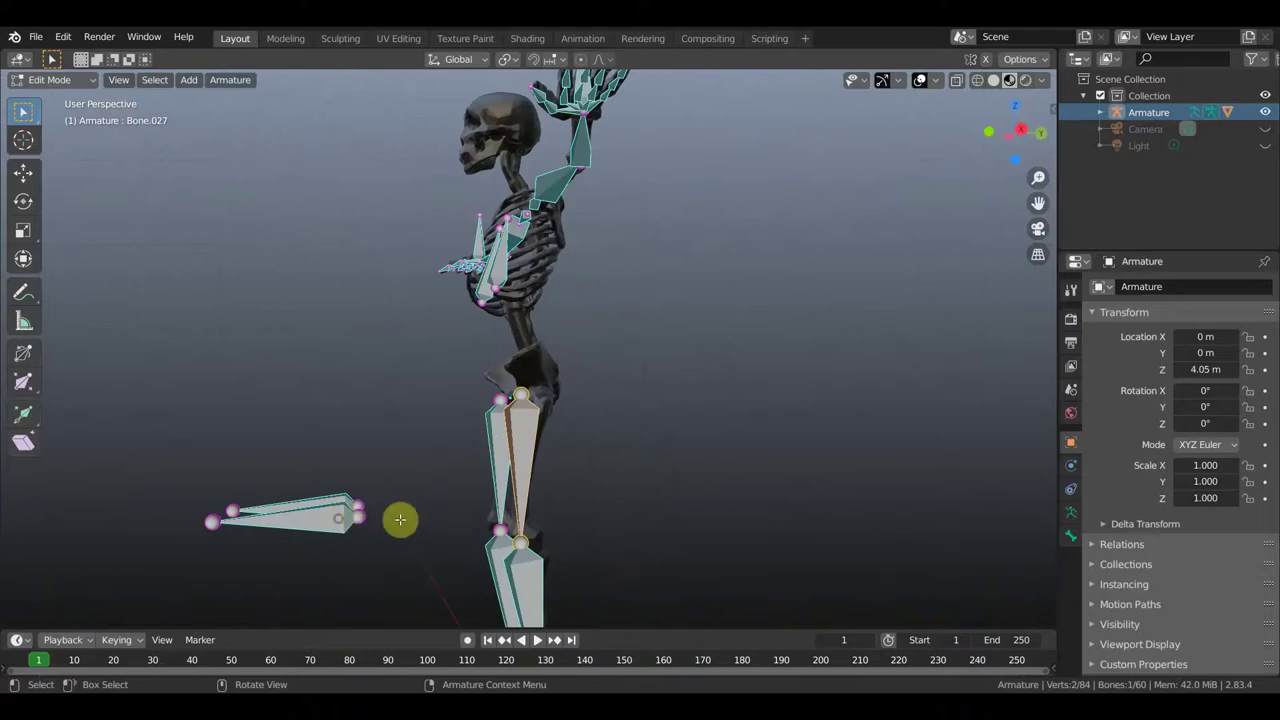
key("KP_3")
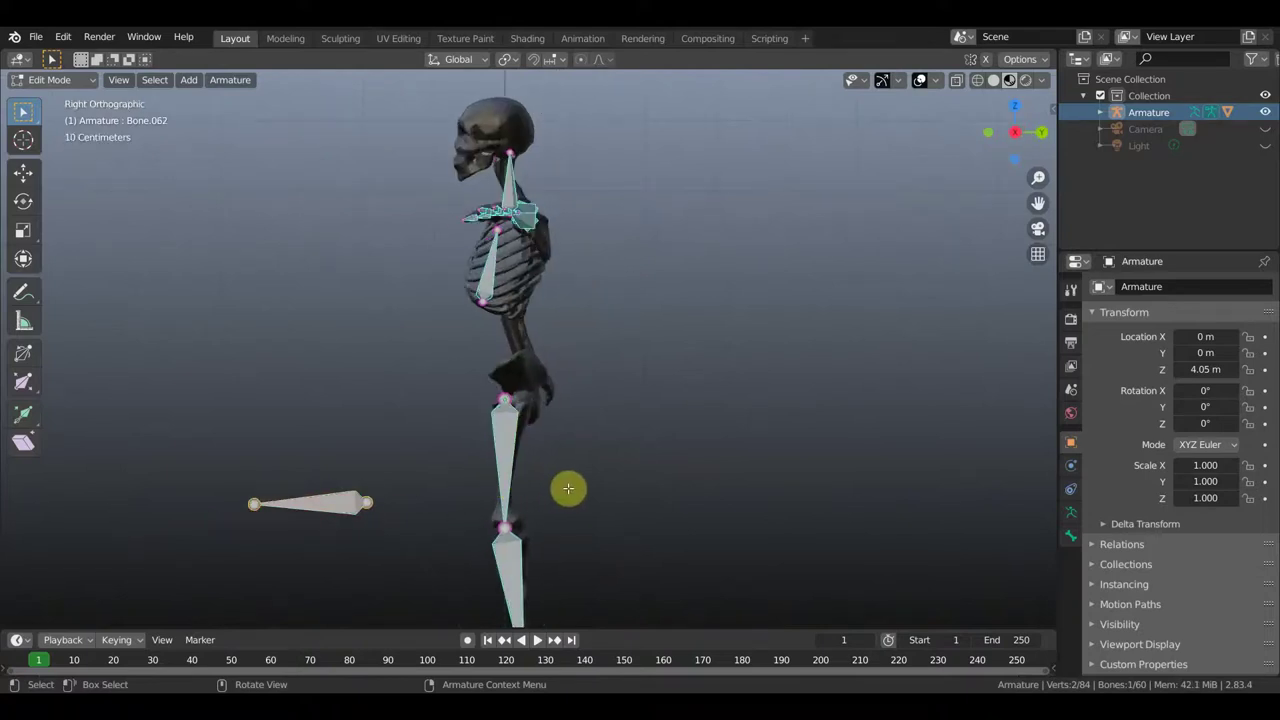
key("shift+d")
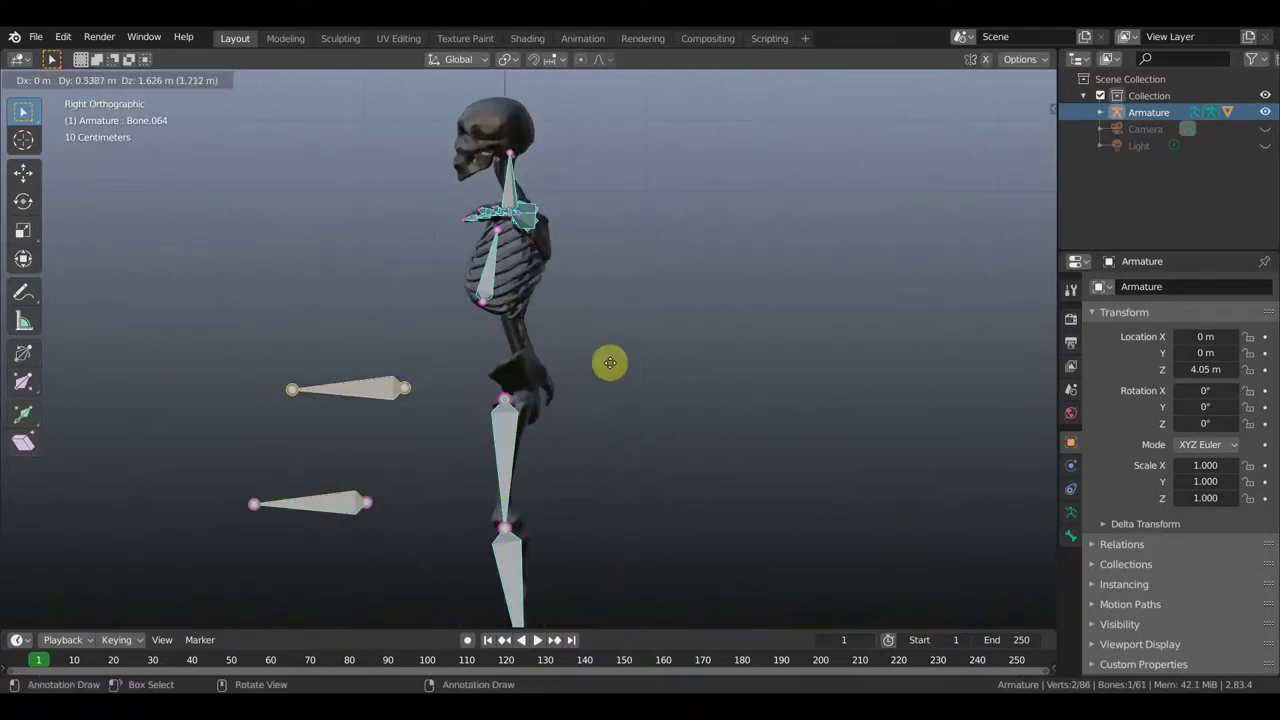
left_click(670, 357)
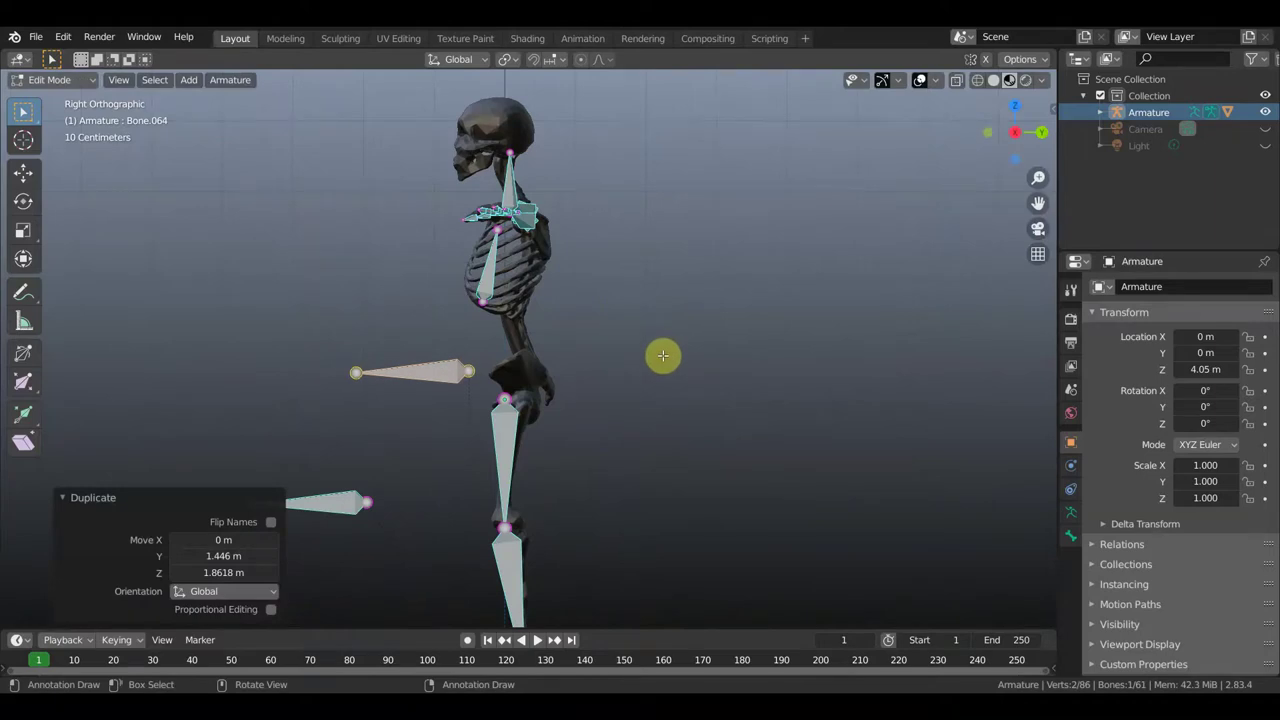
key("alt+p")
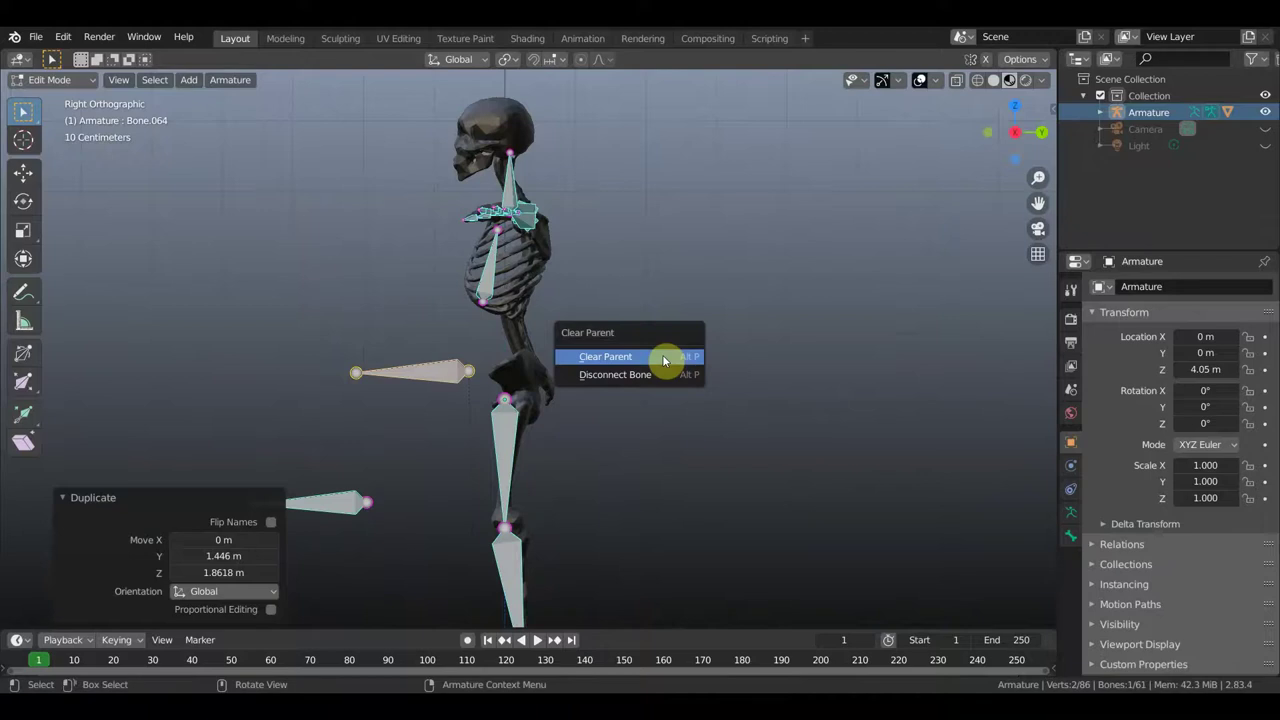
left_click(662, 356)
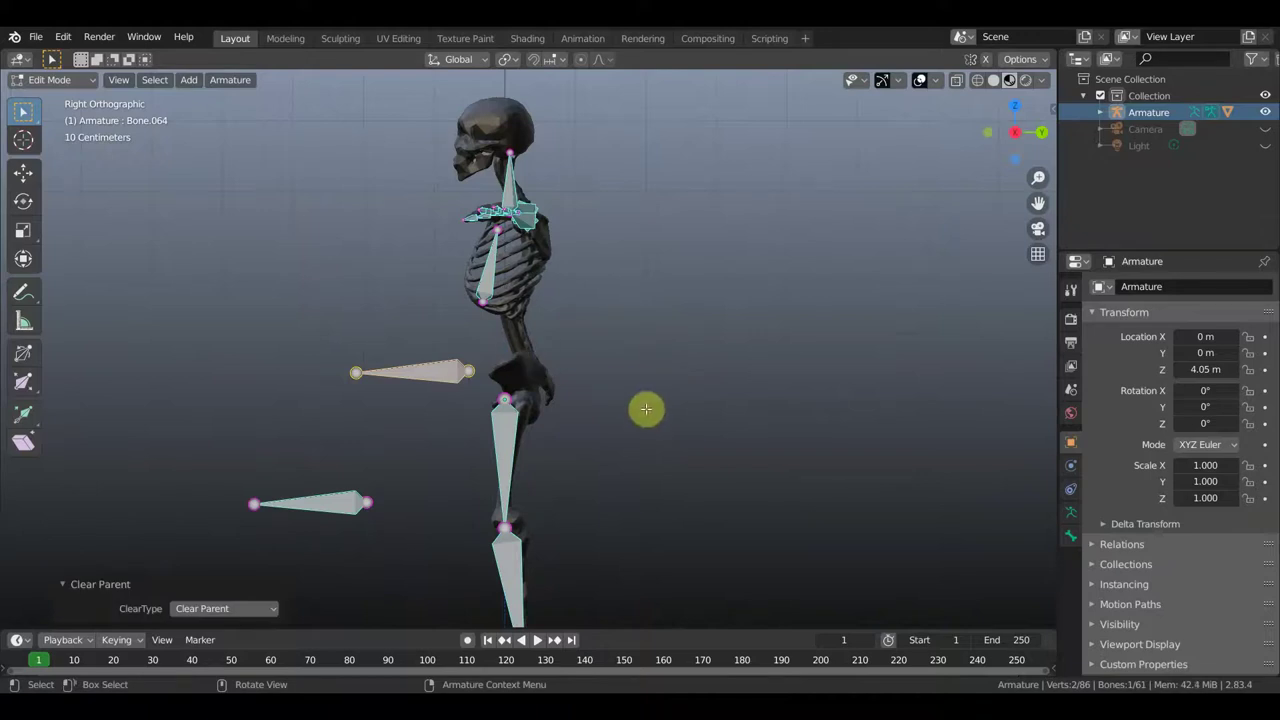
Rotate the copy upright by about 90.7° and drag it toward the spine.
key("r")
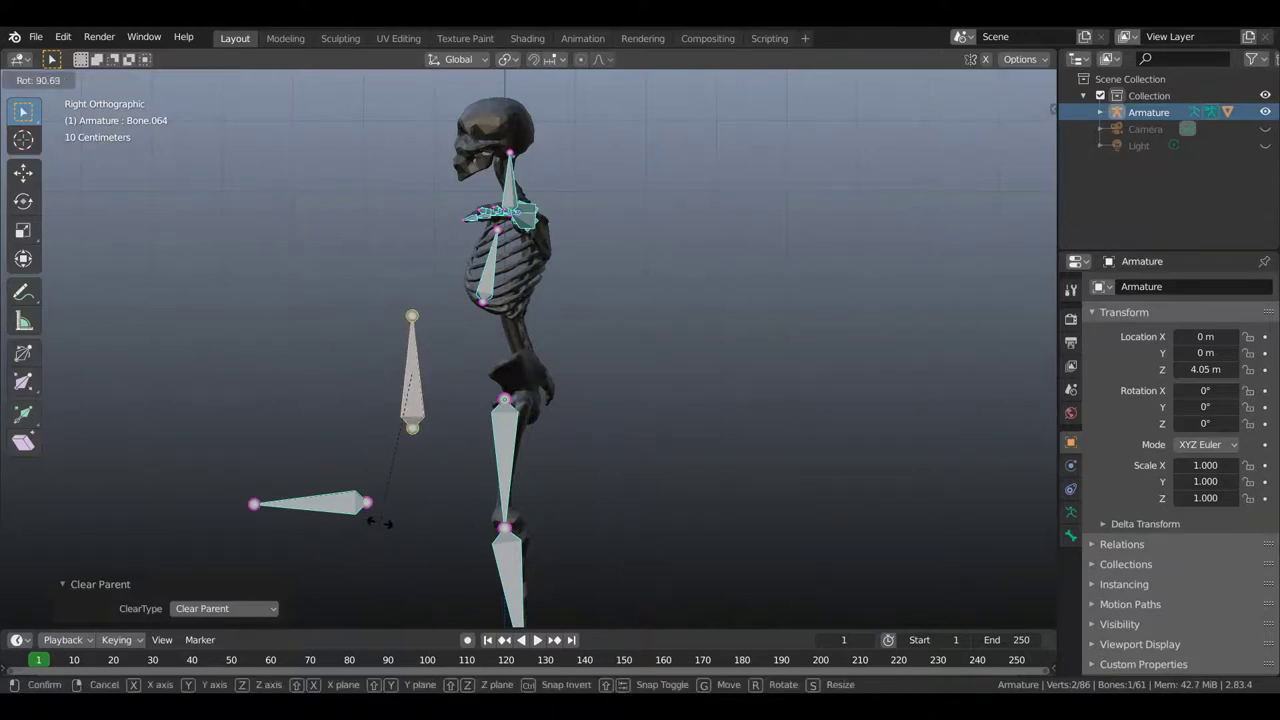
left_click(380, 521)
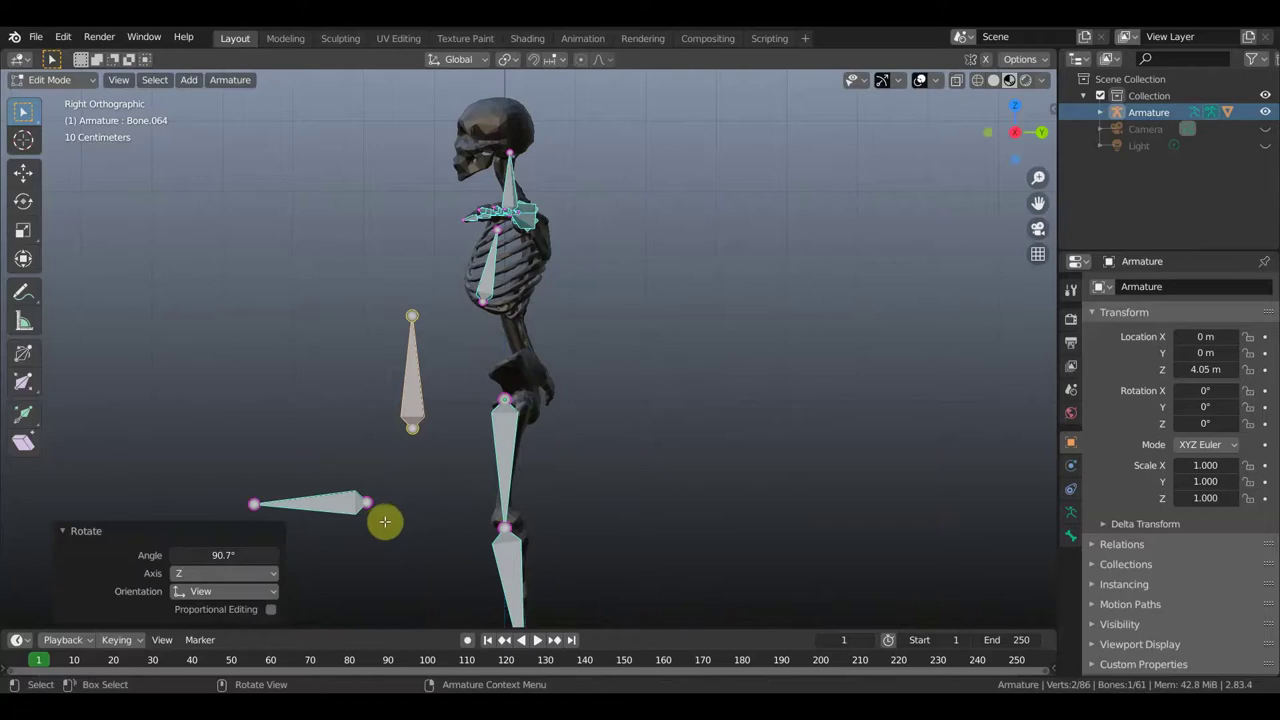
left_click(24, 173)
left_click_drag(479, 373, 589, 380)
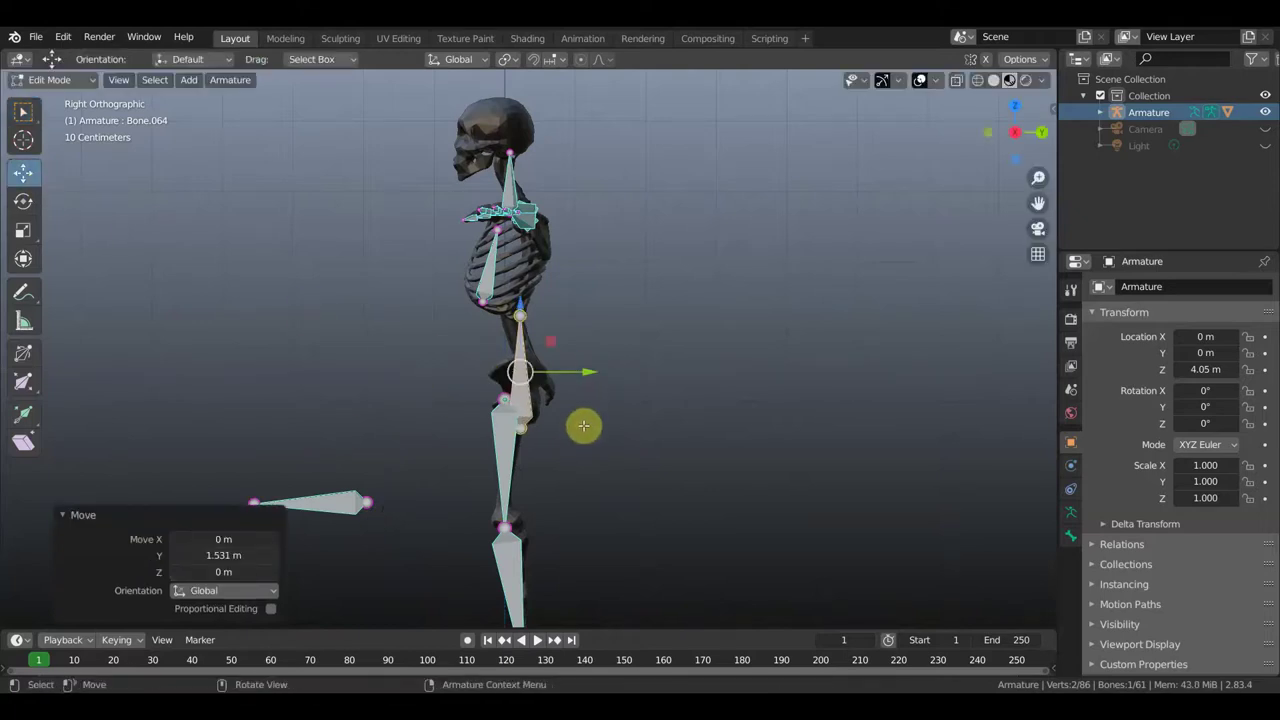
In front view, centre the new bone along X and raise it 0.47254 m on Z, then deselect.
key("KP_1")
key("g")
key("x")
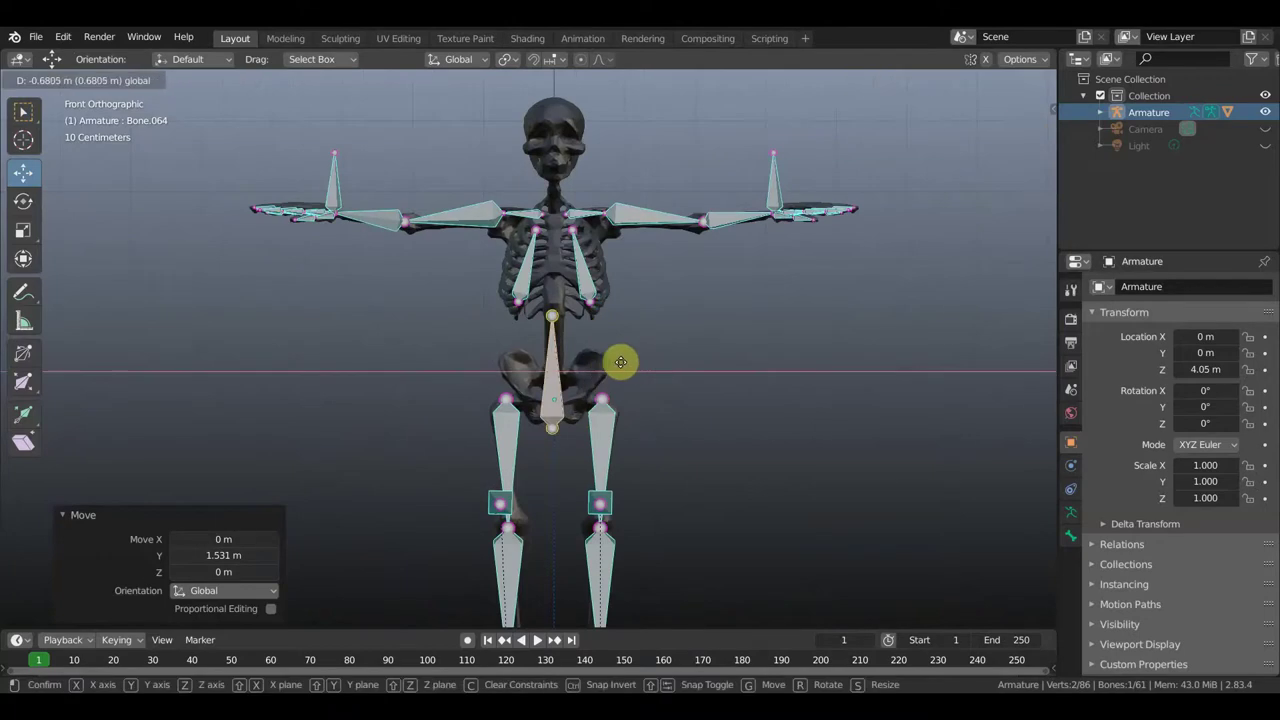
left_click(620, 362)
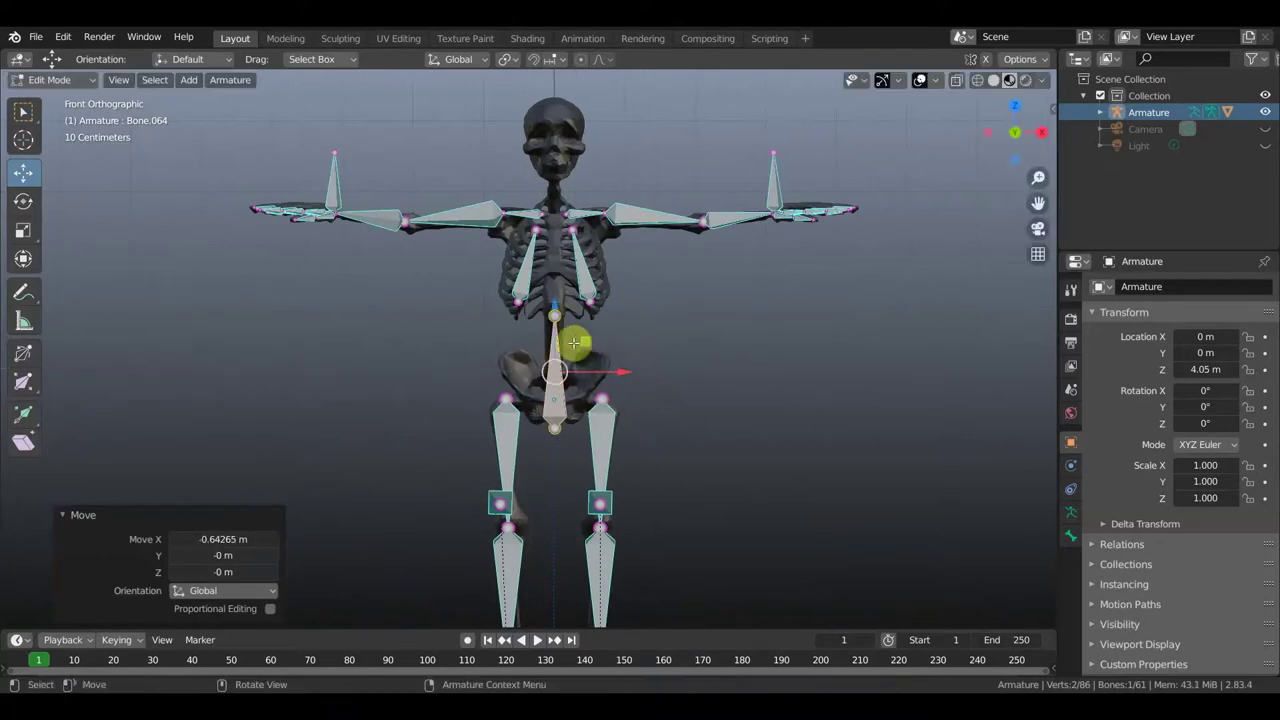
key("g")
key("z")
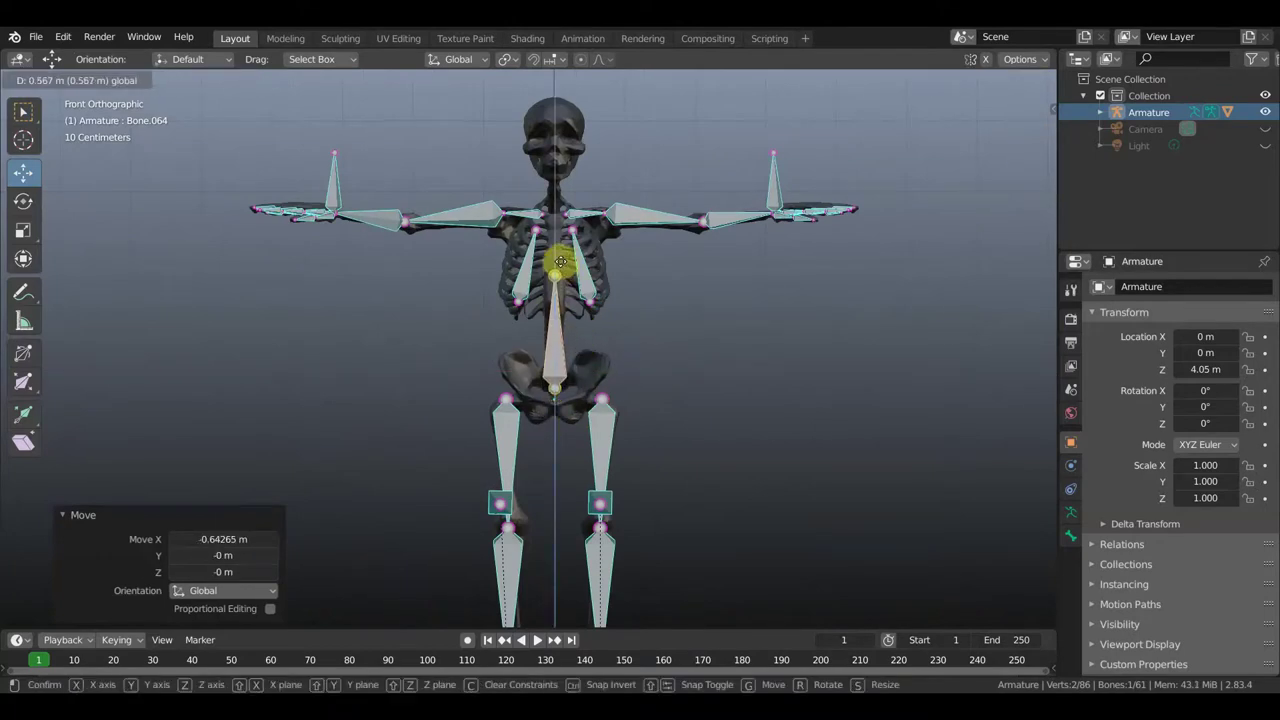
left_click(561, 268)
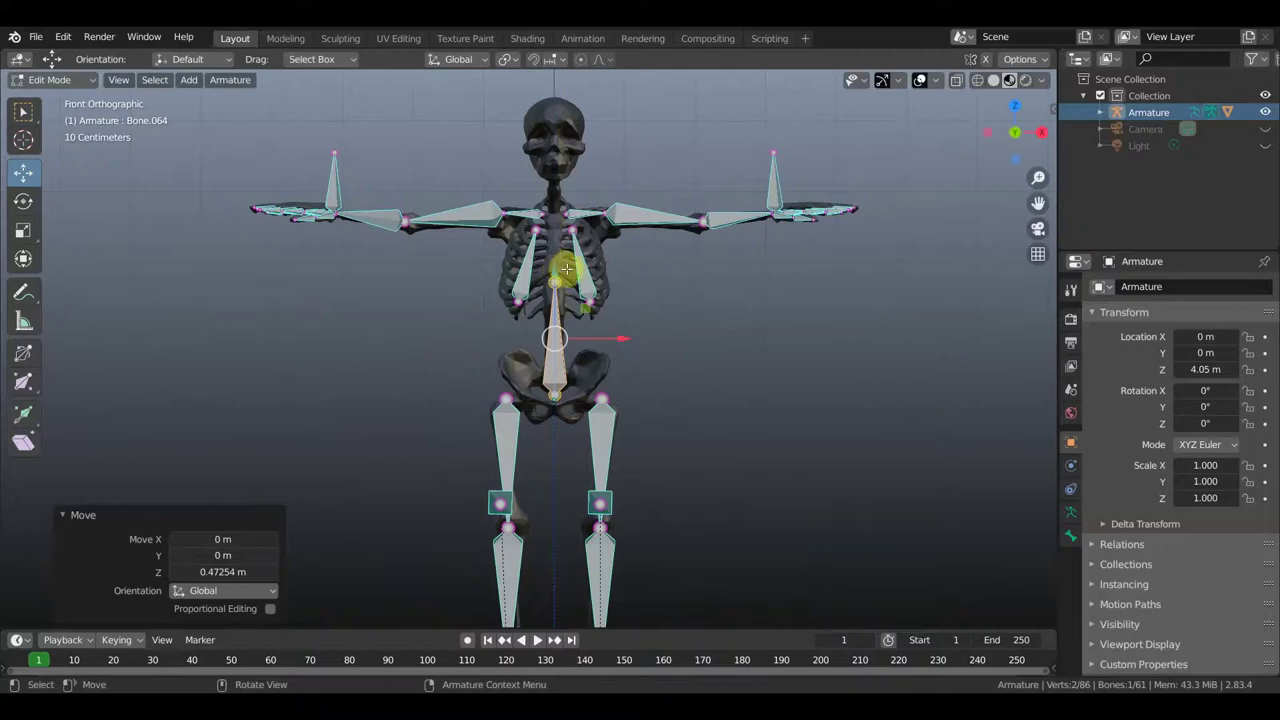
left_click(23, 111)
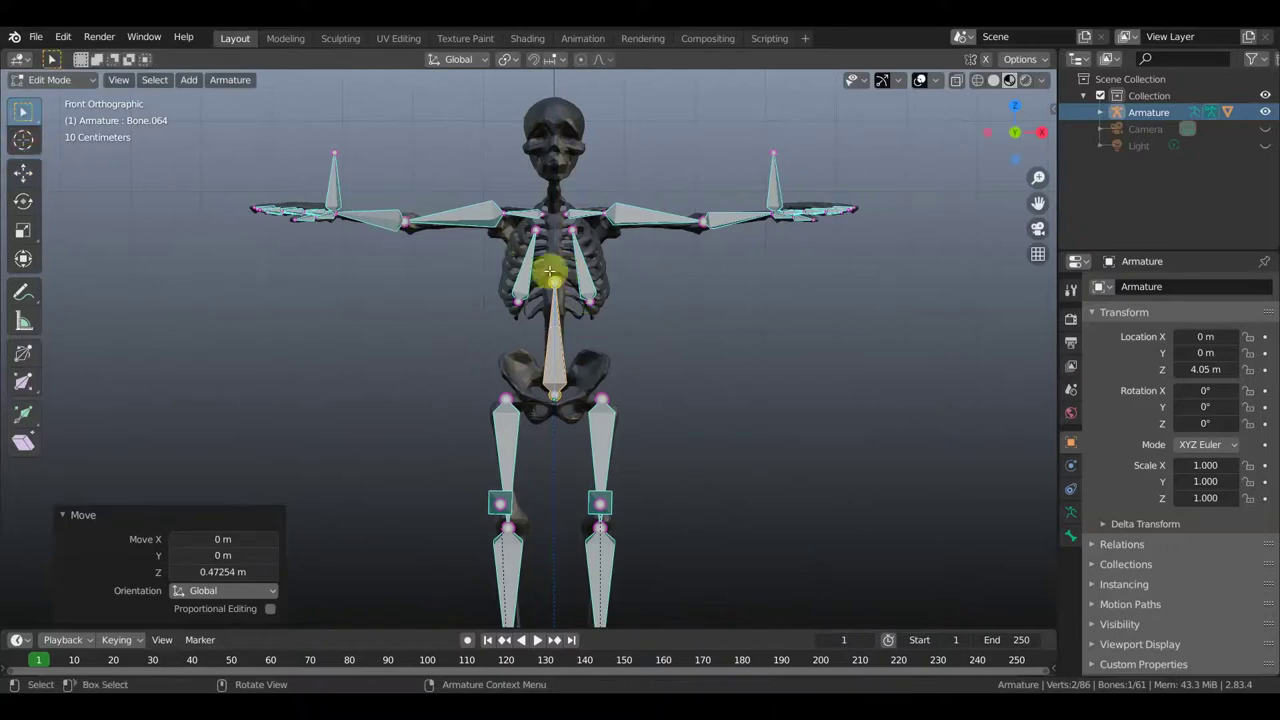
left_click(337, 282)
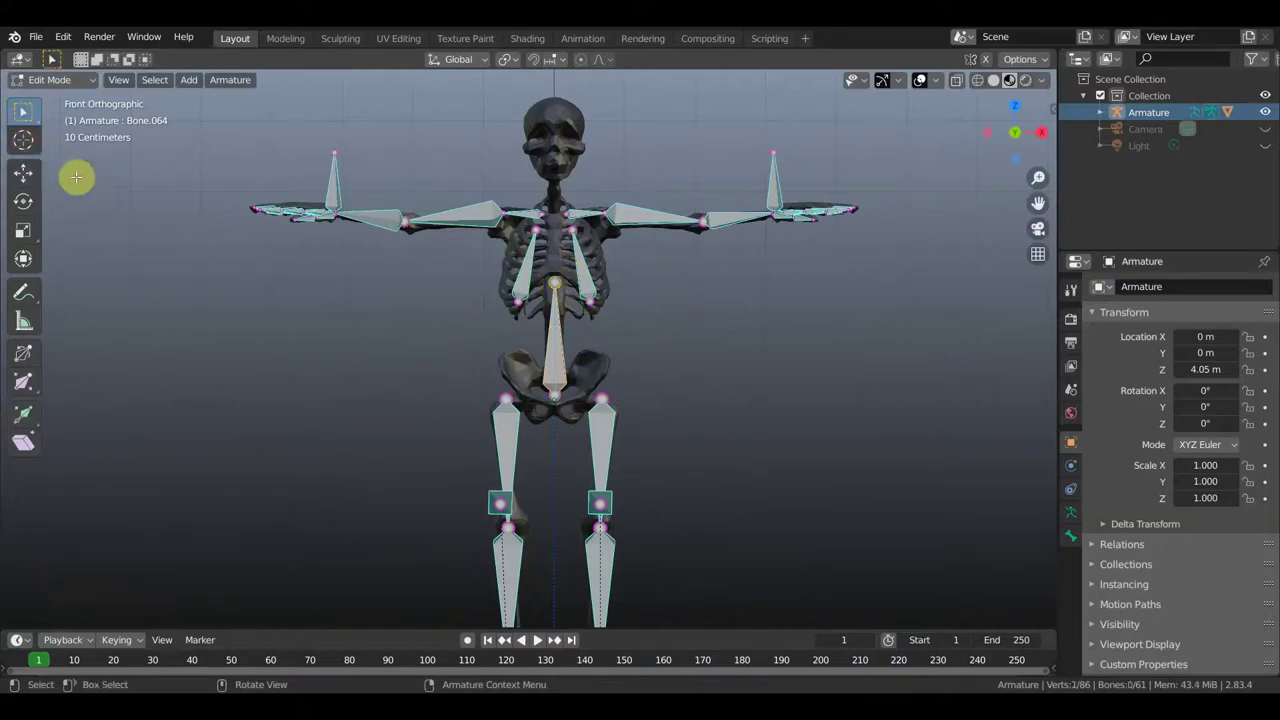
Pull the new spine bone's upper joint down toward the waist.
scroll(561, 283, "up", 4)
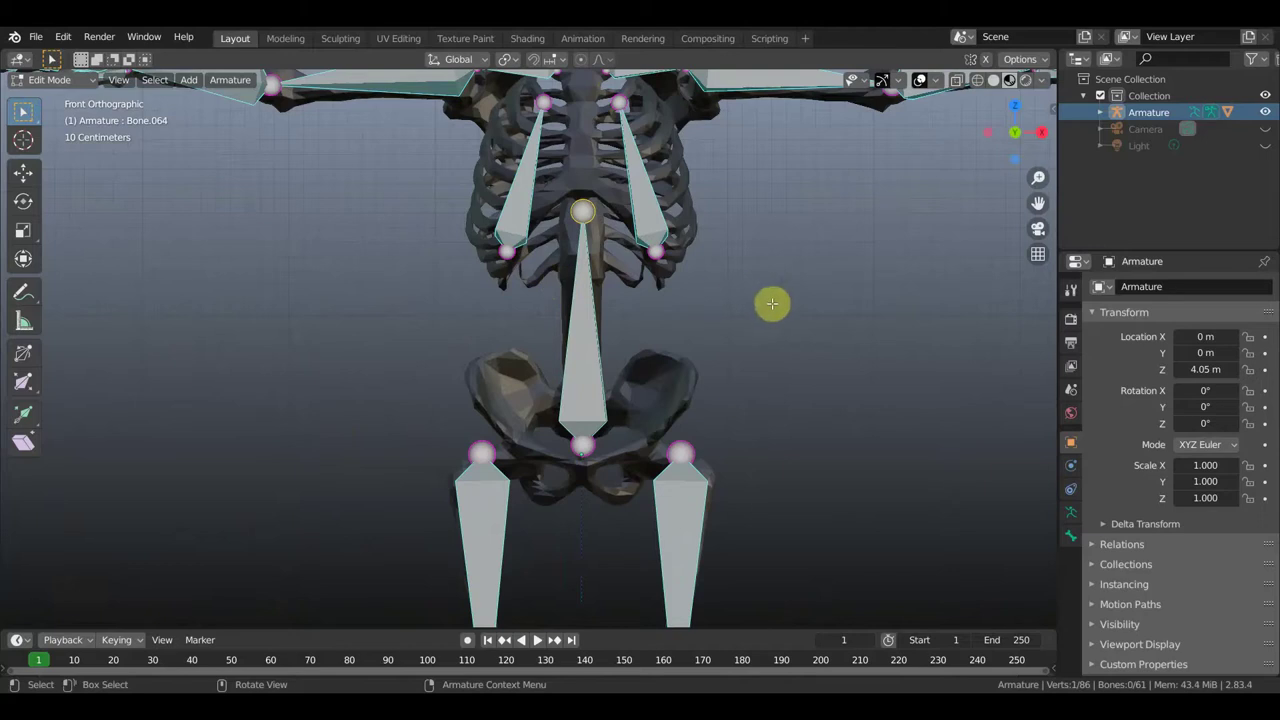
middle_click_drag(771, 303, 723, 371, "shift")
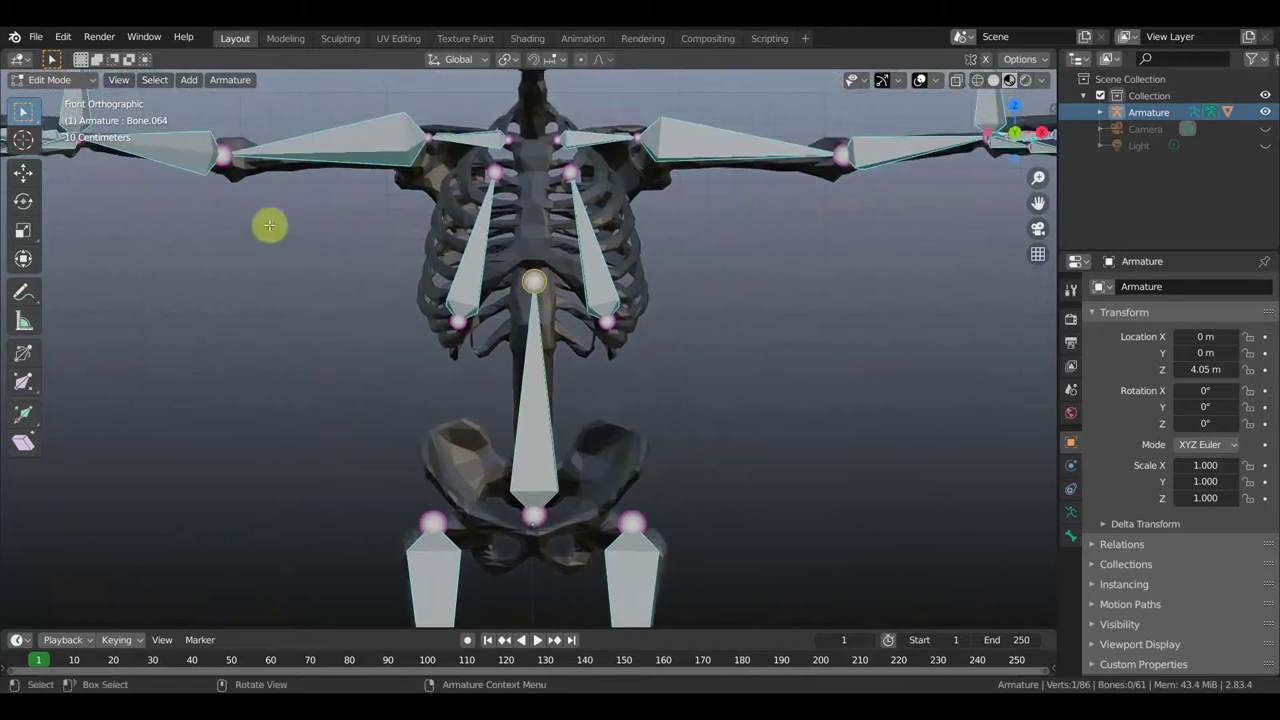
left_click(23, 172)
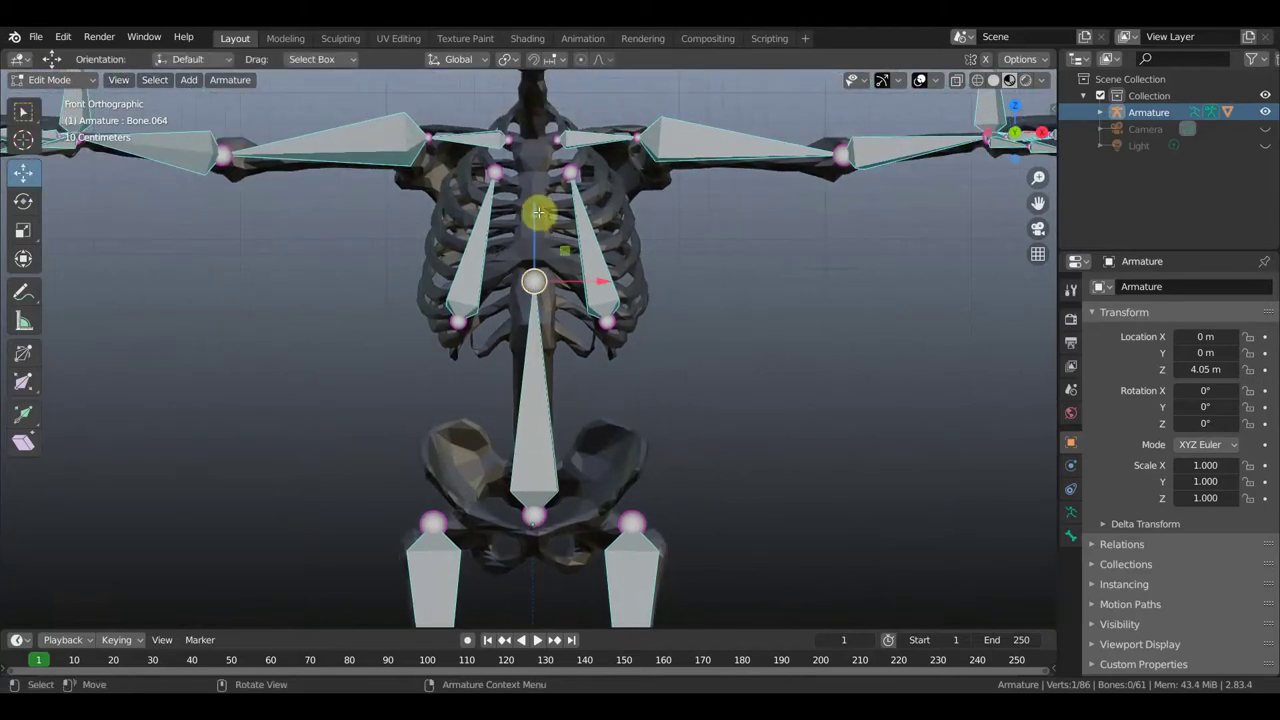
left_click_drag(536, 213, 535, 337)
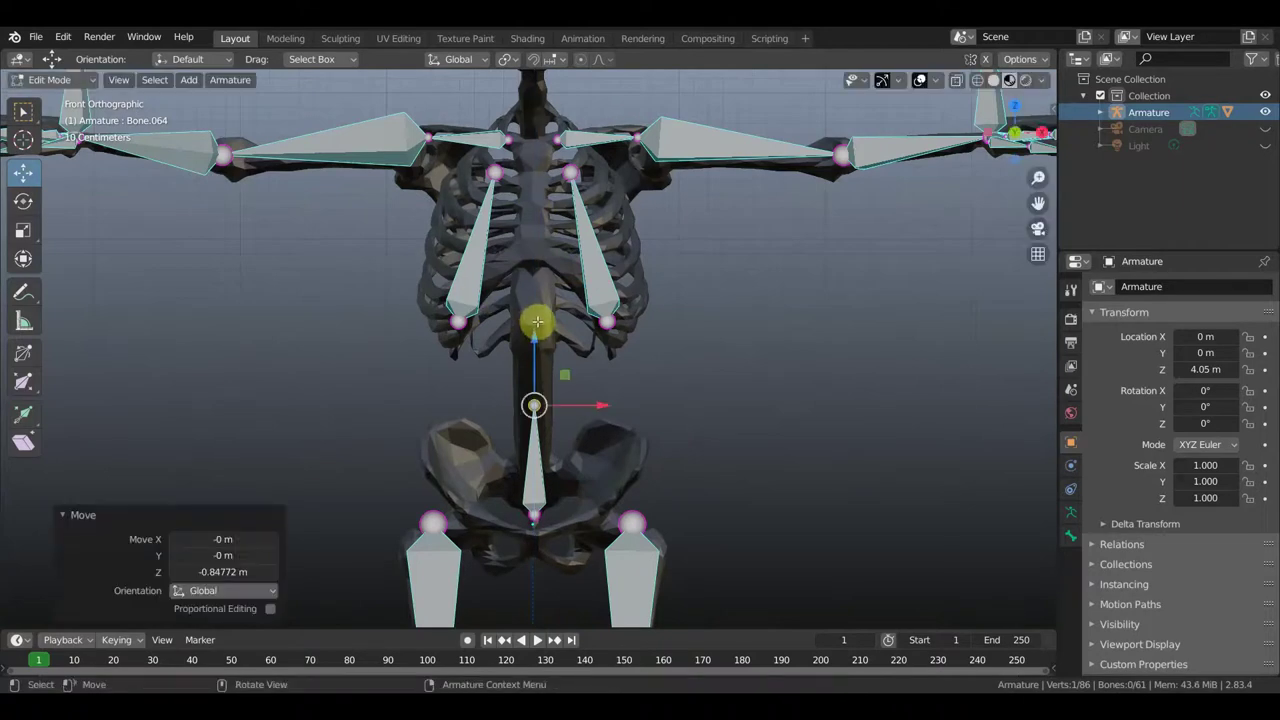
Extrude two spine bones straight up along Z, reaching into the chest.
key("e")
right_click(537, 321)
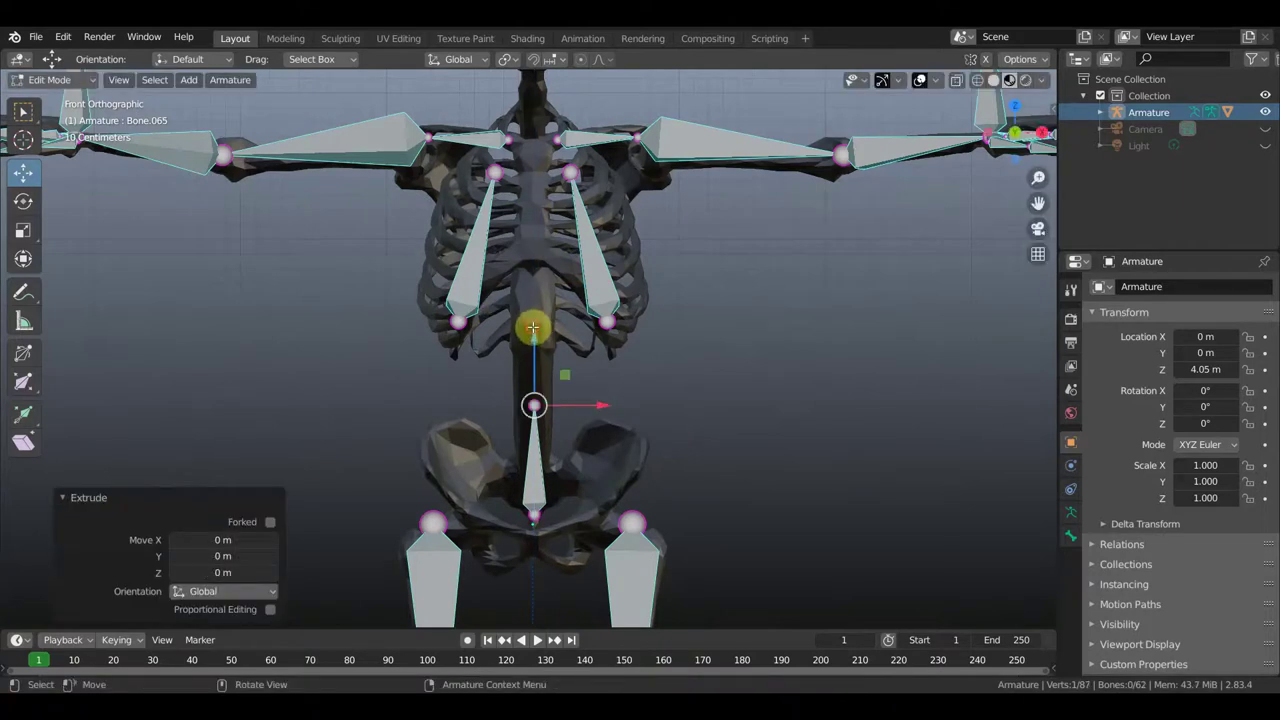
key("g")
key("z")
left_click(536, 216)
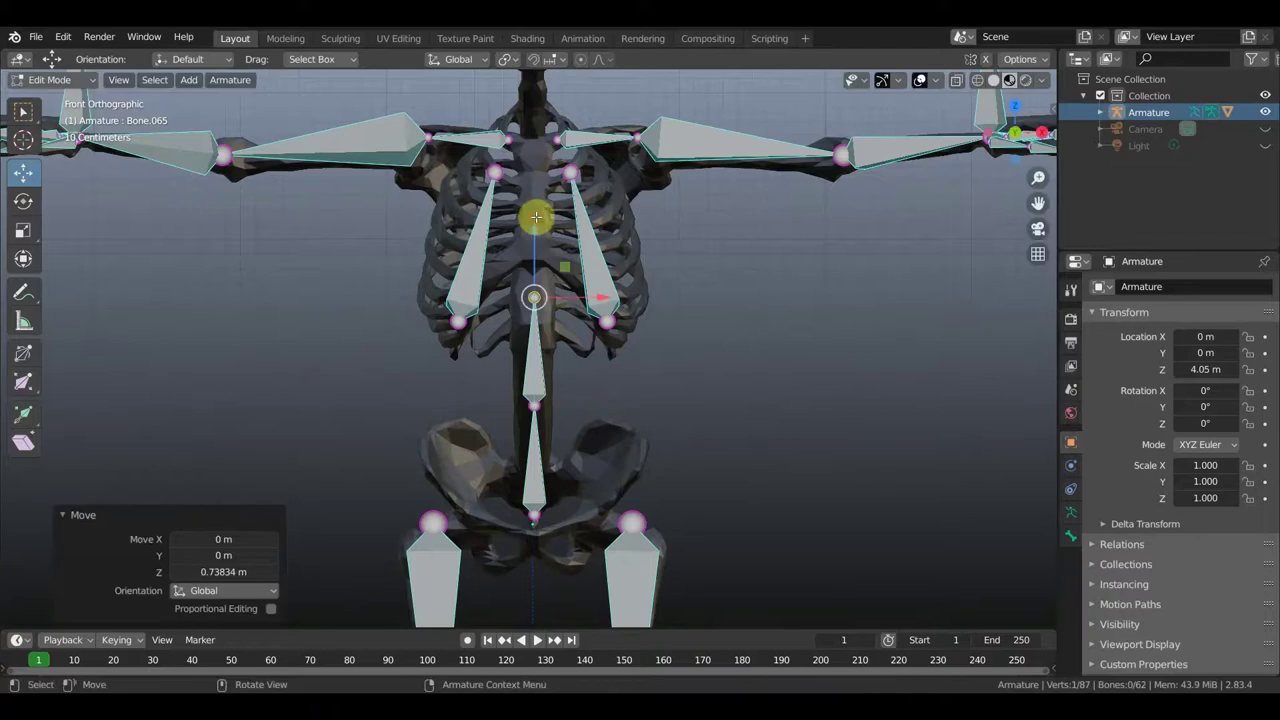
key("e")
right_click(536, 216)
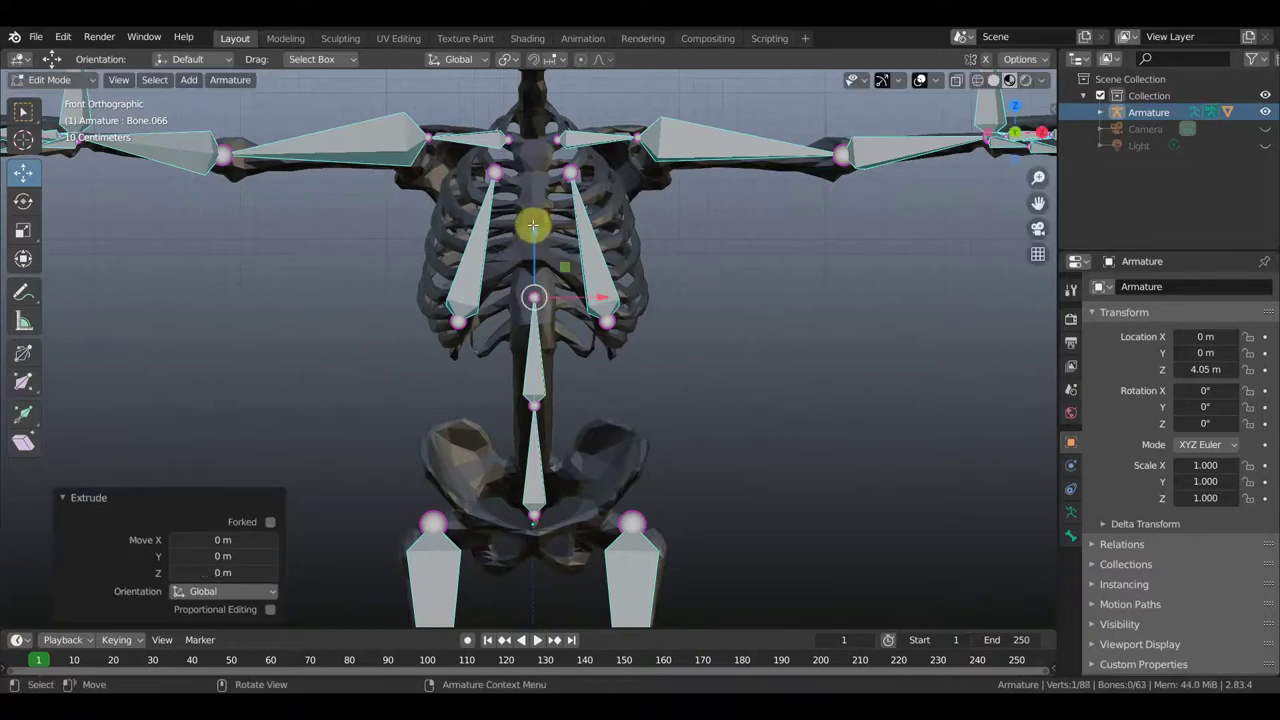
key("g")
key("z")
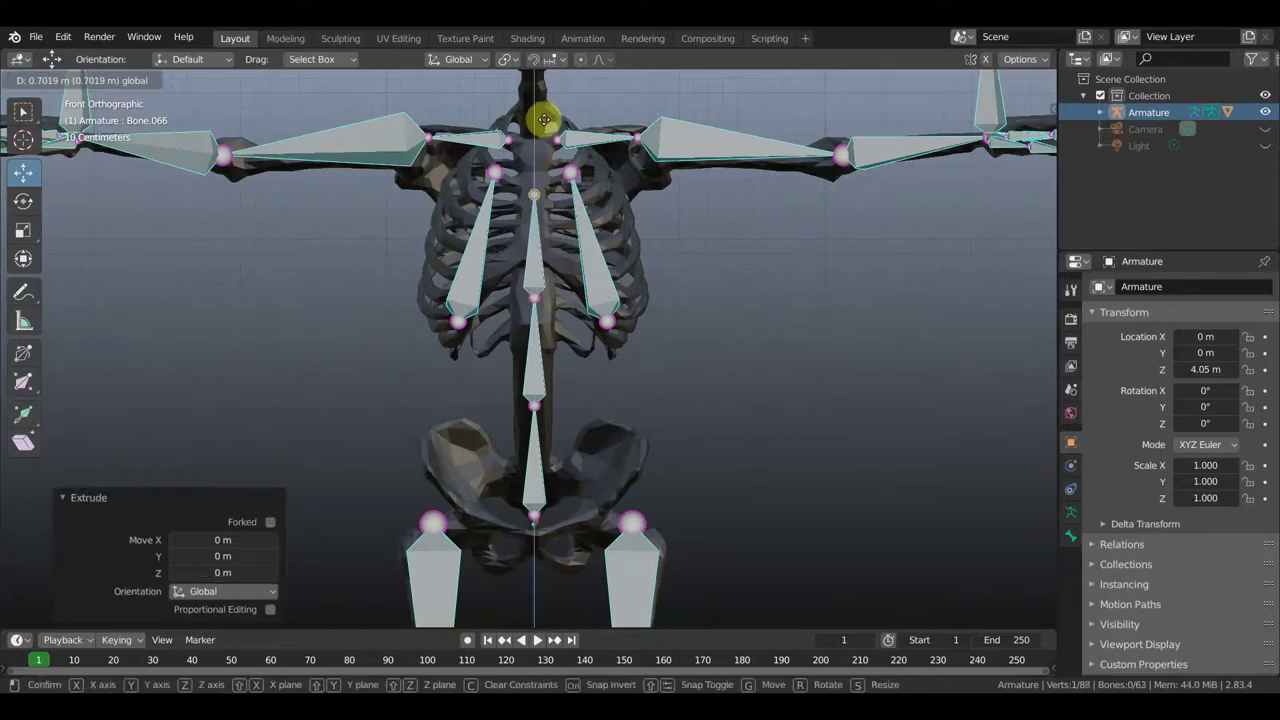
left_click(544, 119)
Extrude a third spine bone straight up to the base of the neck.
key("e")
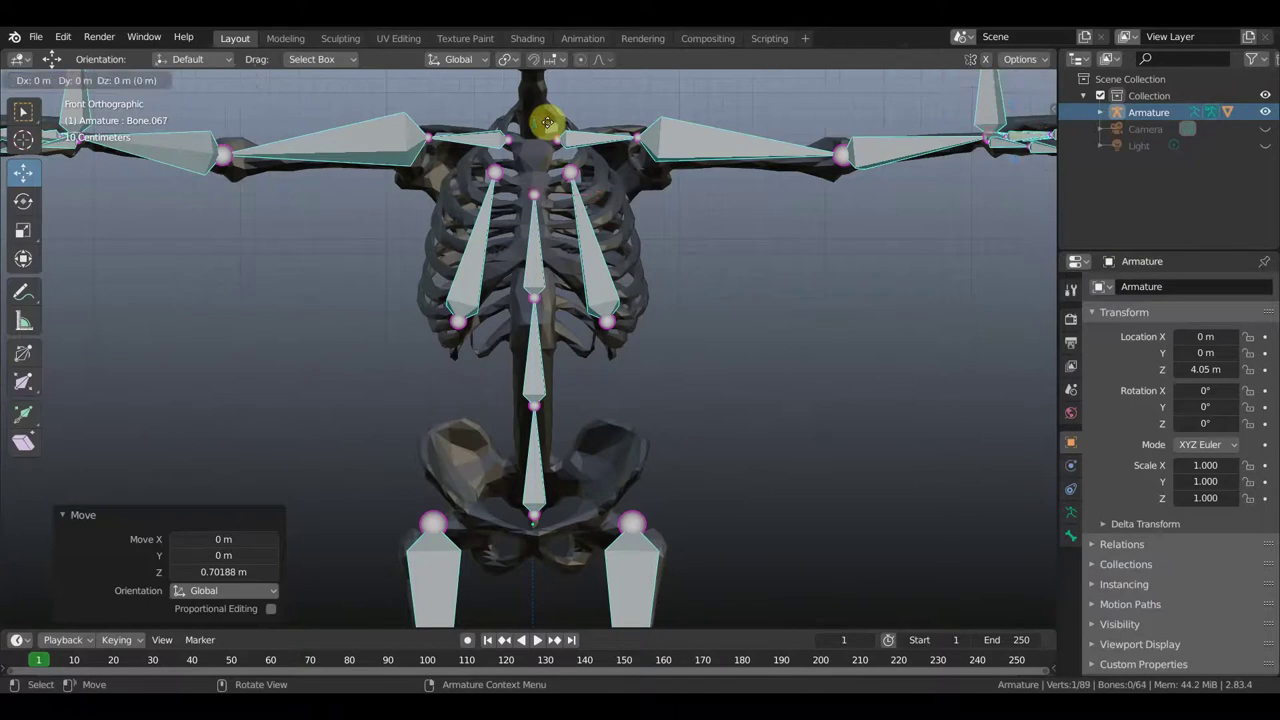
right_click(544, 120)
key("g")
key("z")
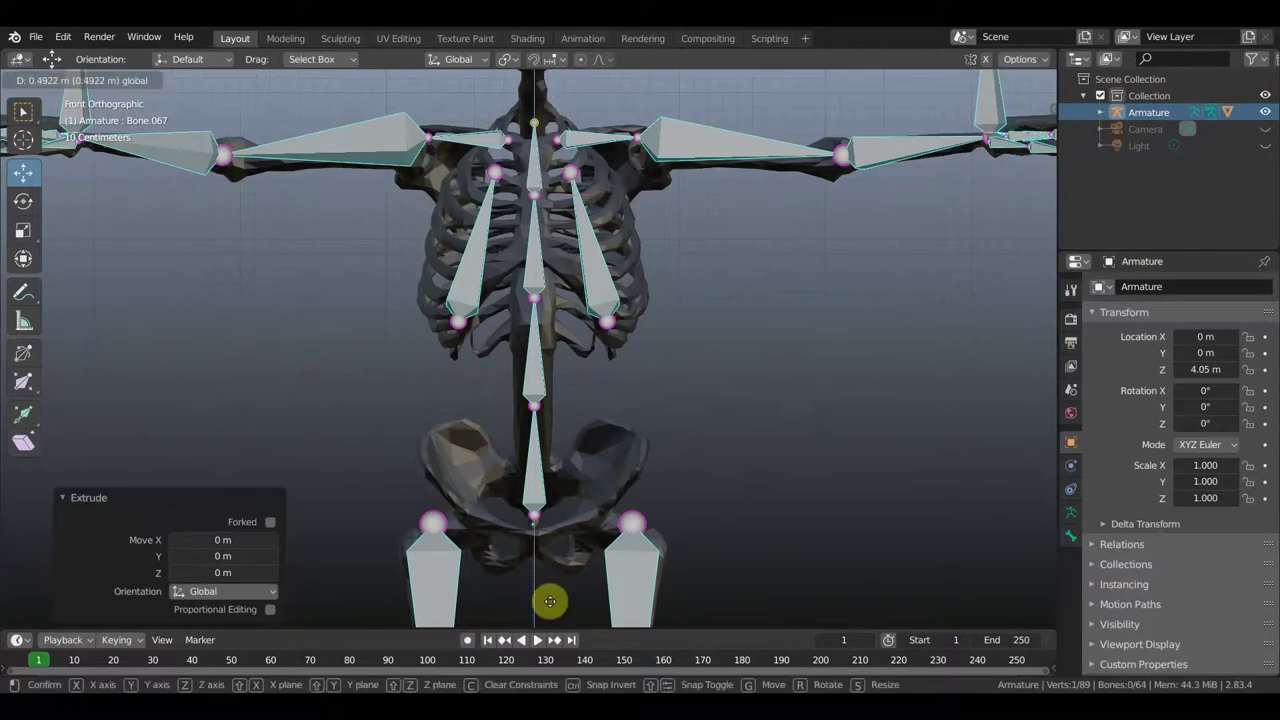
left_click(550, 601)
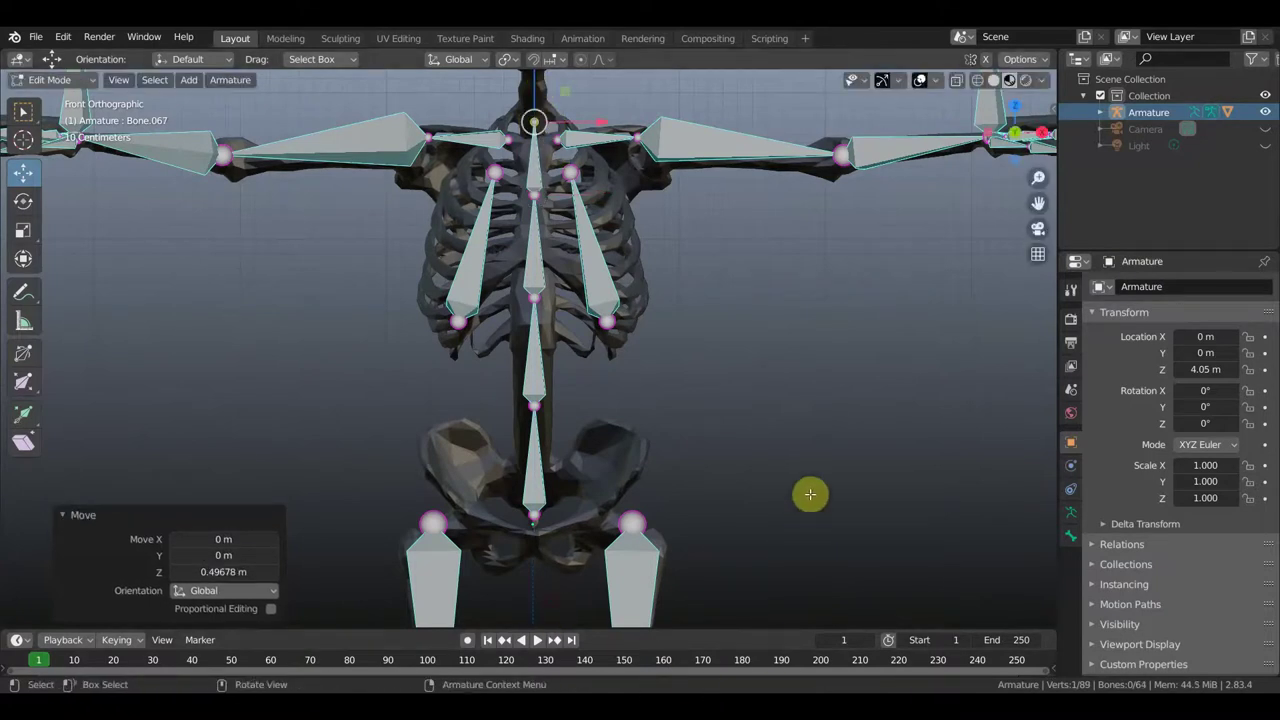
mouse_move(811, 523)
middle_mouse_down("shift")
mouse_move(811, 559)
mouse_move(796, 123)
middle_mouse_up("shift")
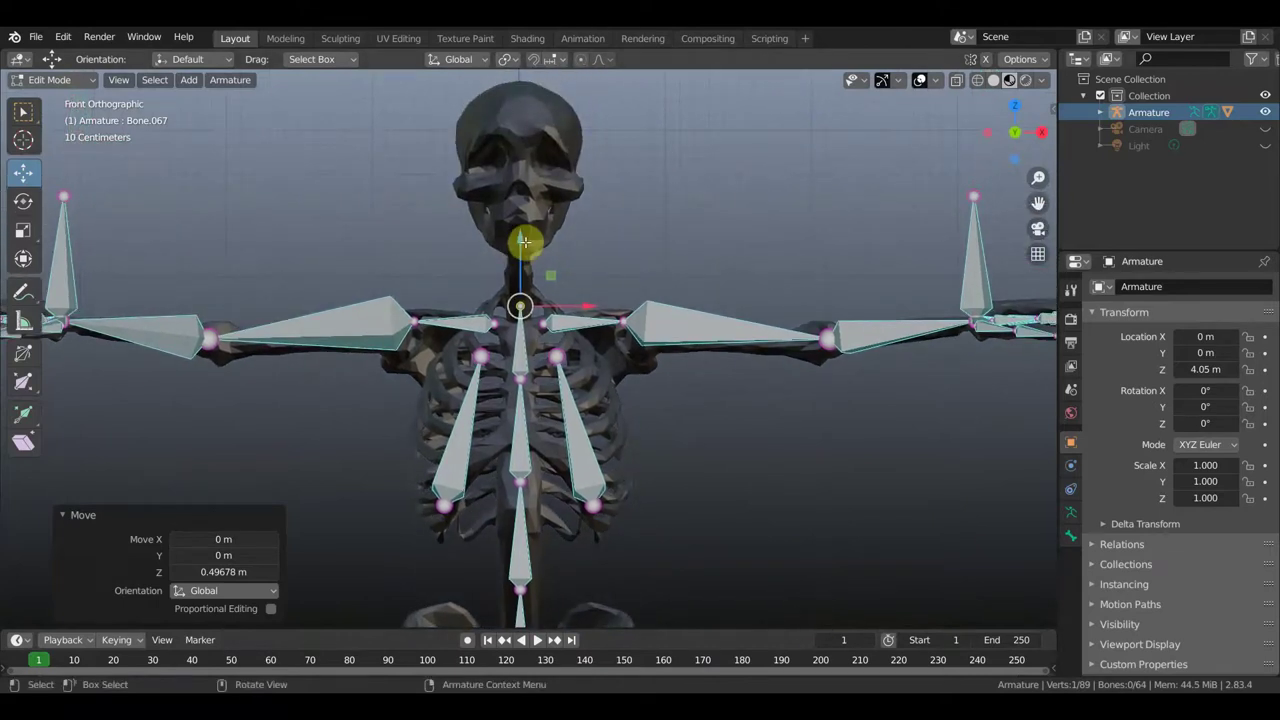
Extrude a neck bone up to the jaw and a head bone up to the crown.
key("e")
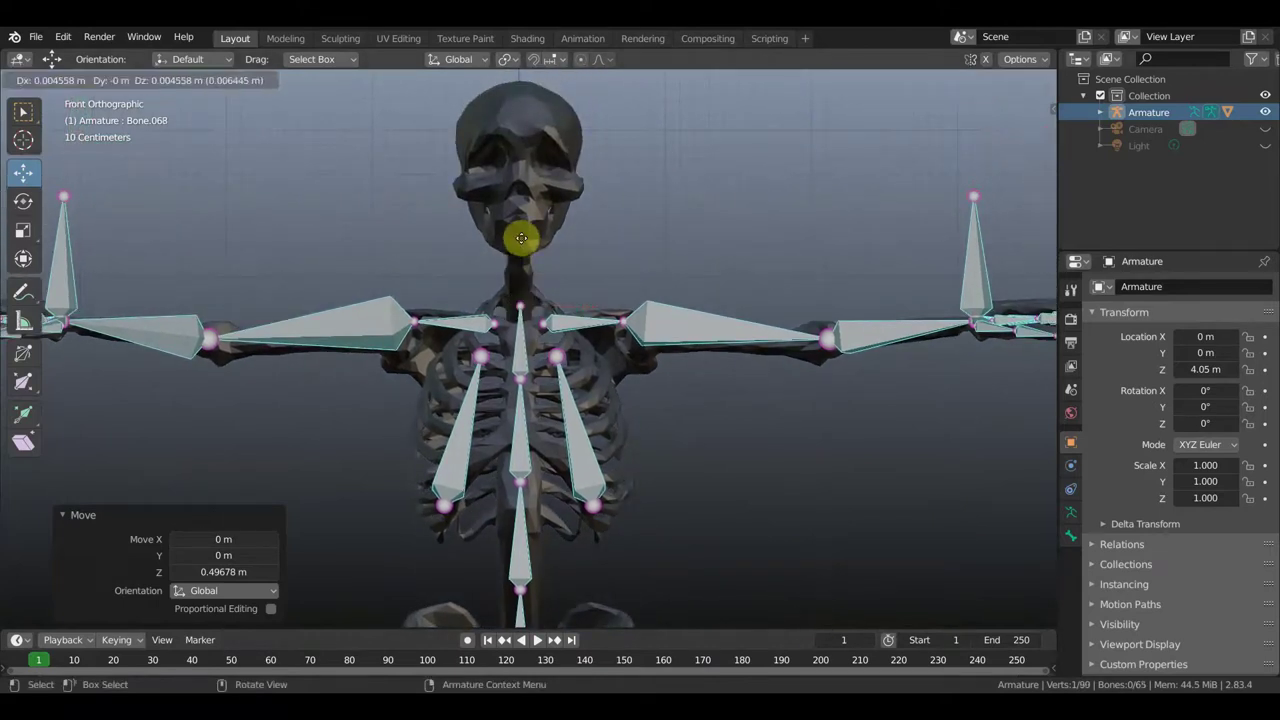
left_click(518, 236)
key("g")
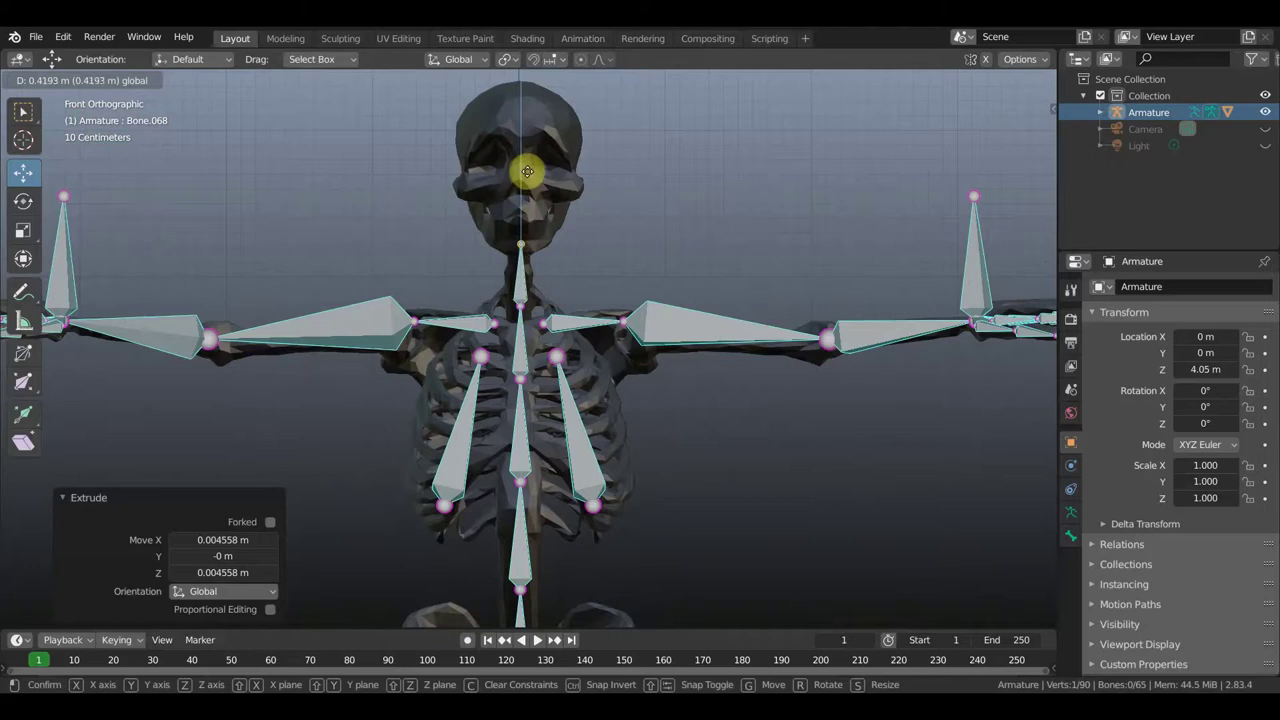
left_click(527, 169)
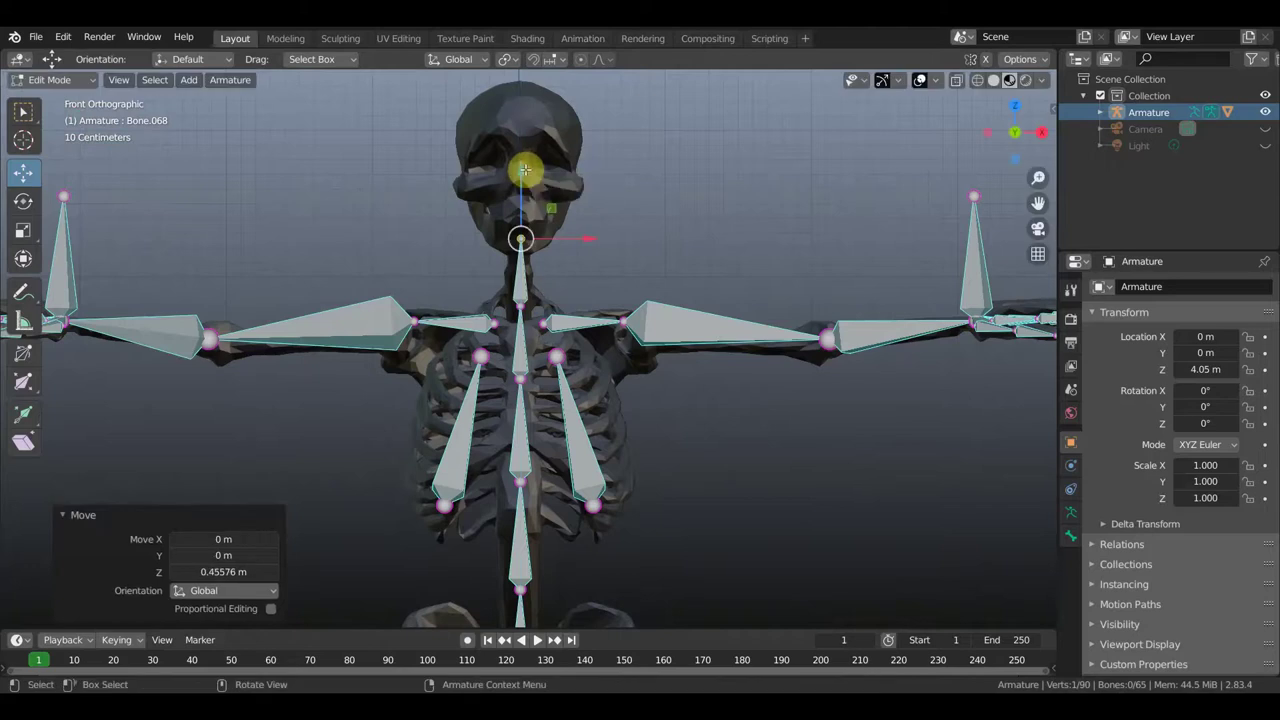
key("e")
left_click(524, 170)
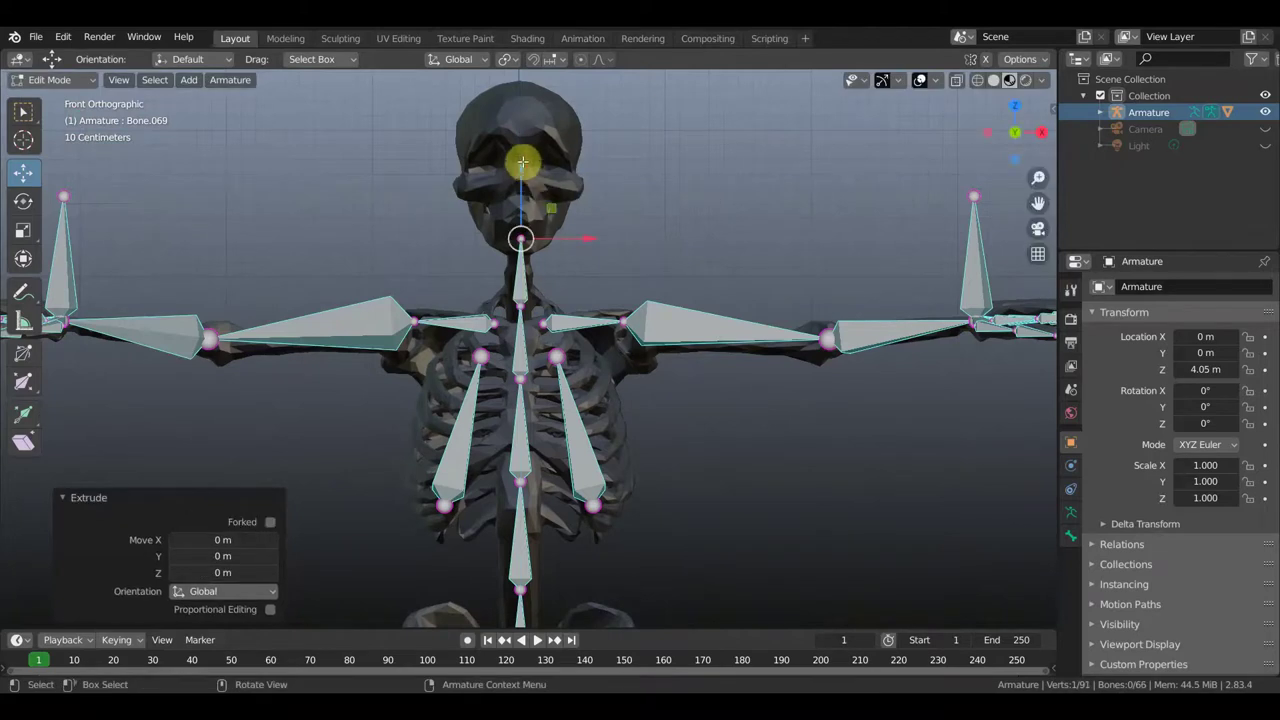
key("g")
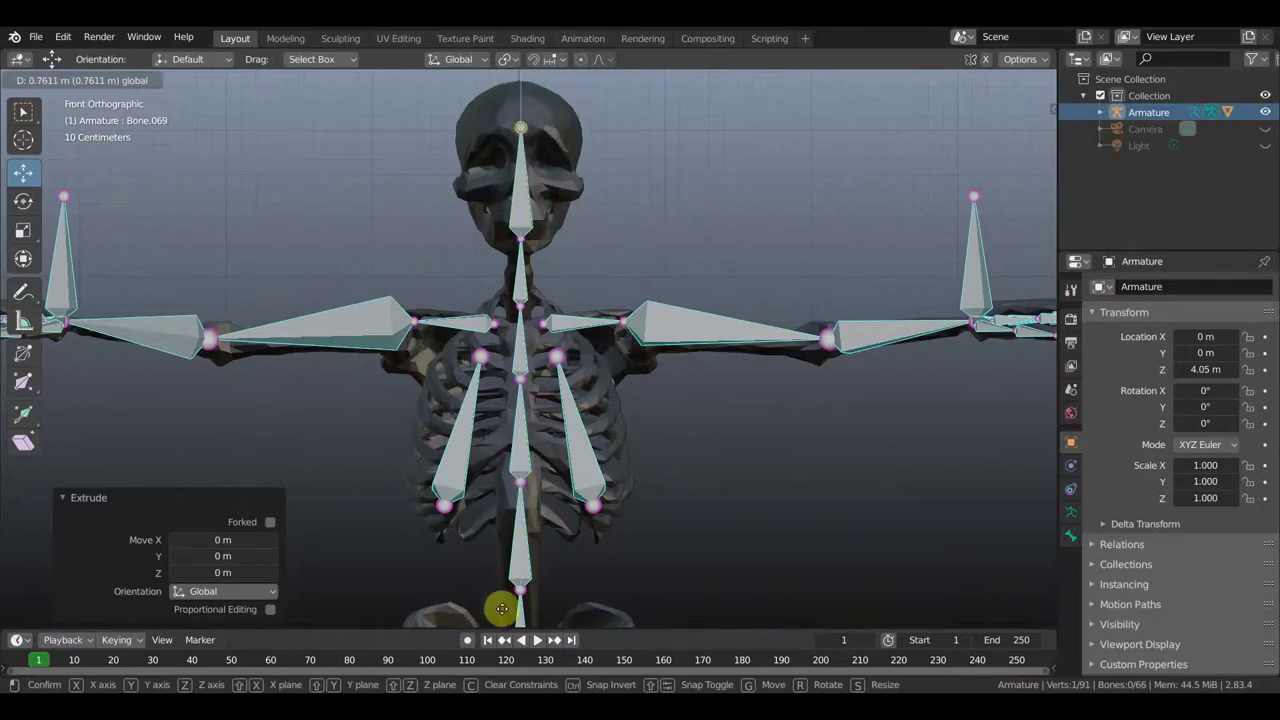
left_click(506, 566)
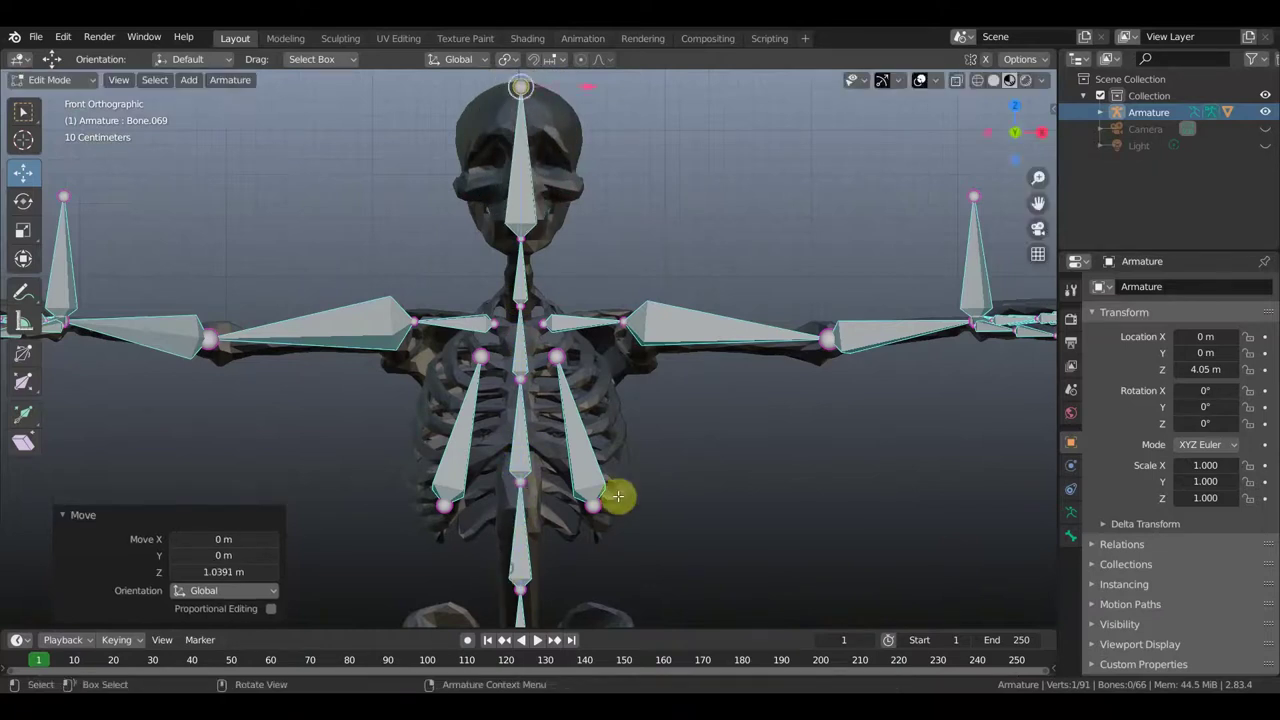
In right-side view, move the neck-head joint and head tip back to follow the skull.
middle_click_drag(706, 483, 563, 491)
key("KP_3")
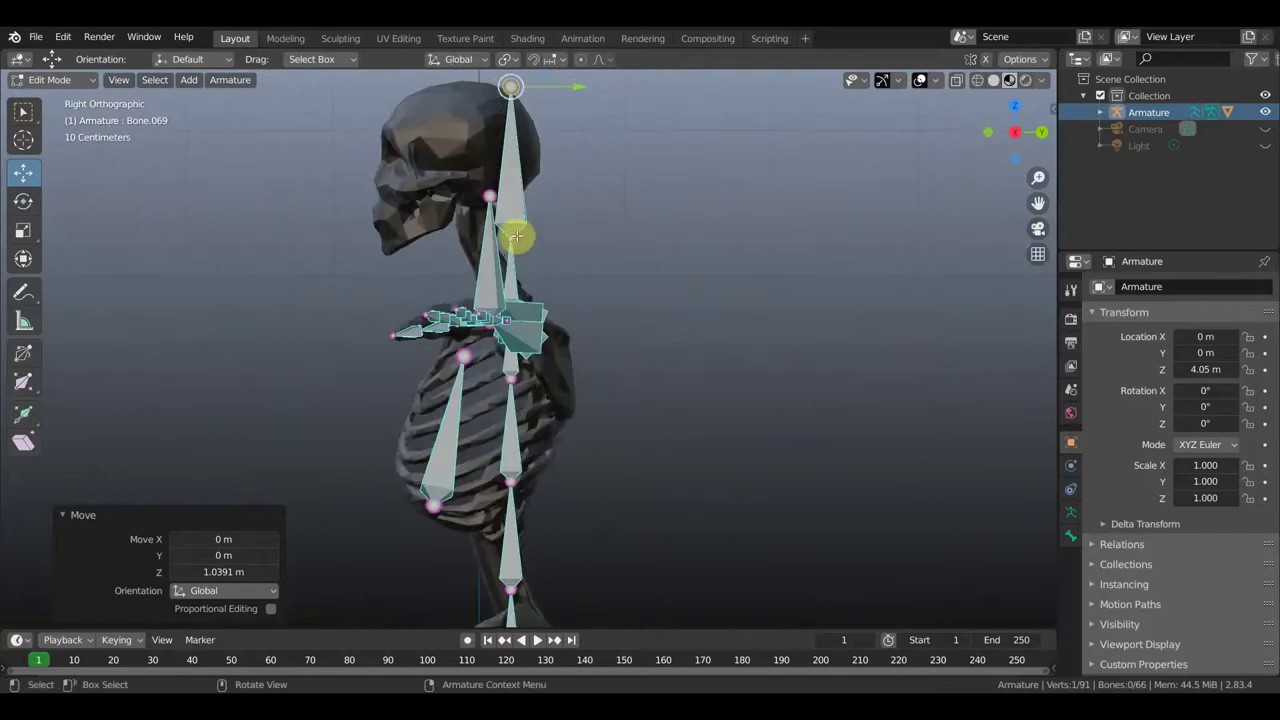
key("ctrl+z")
key("g")
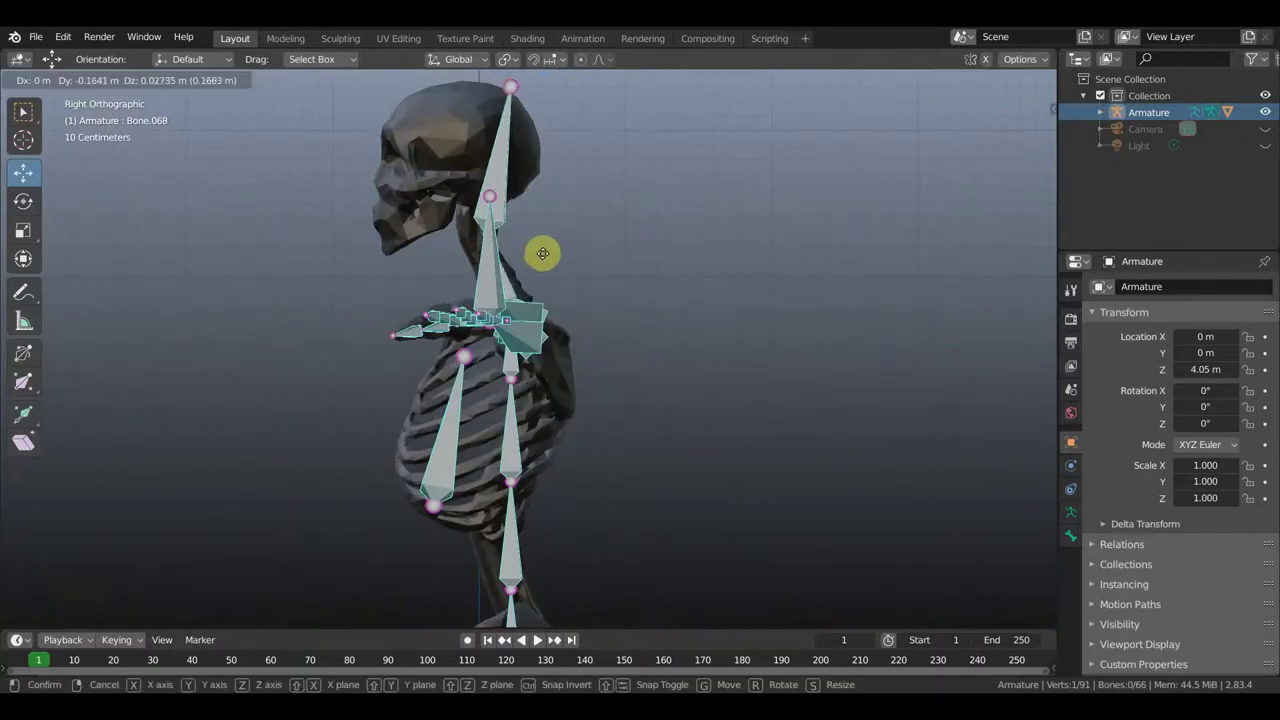
left_click(537, 246)
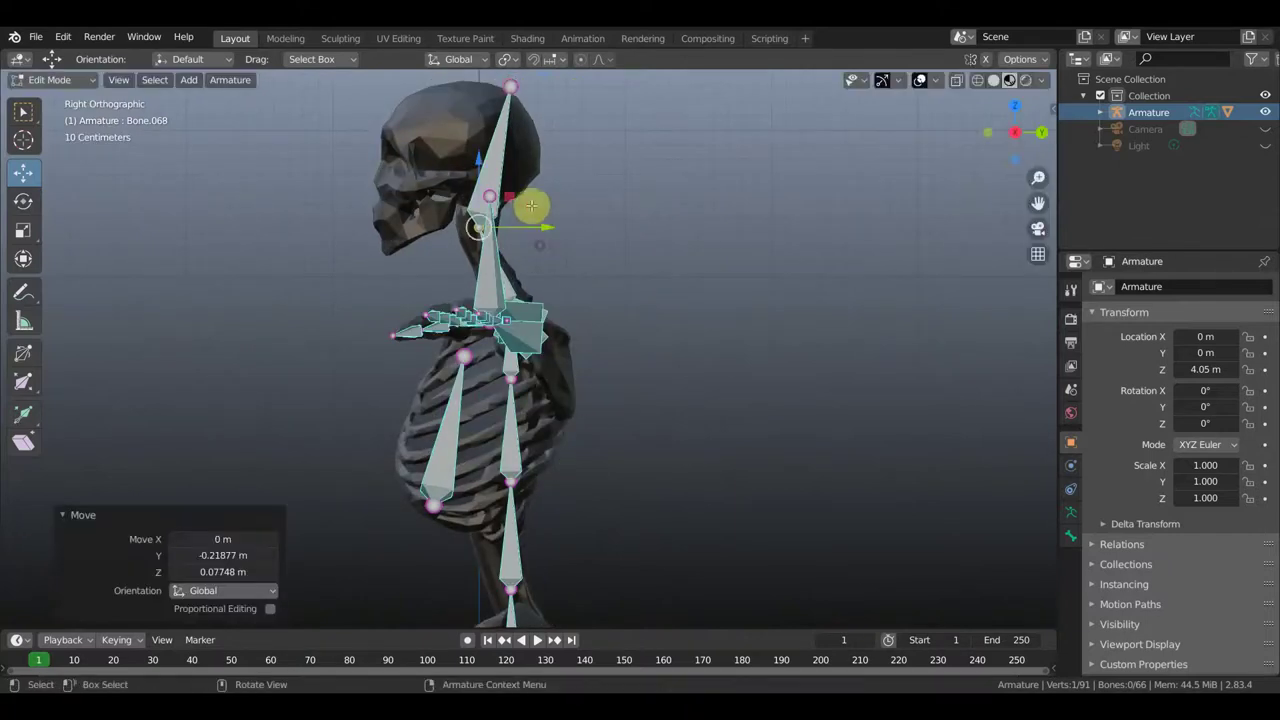
left_click(511, 90)
key("g")
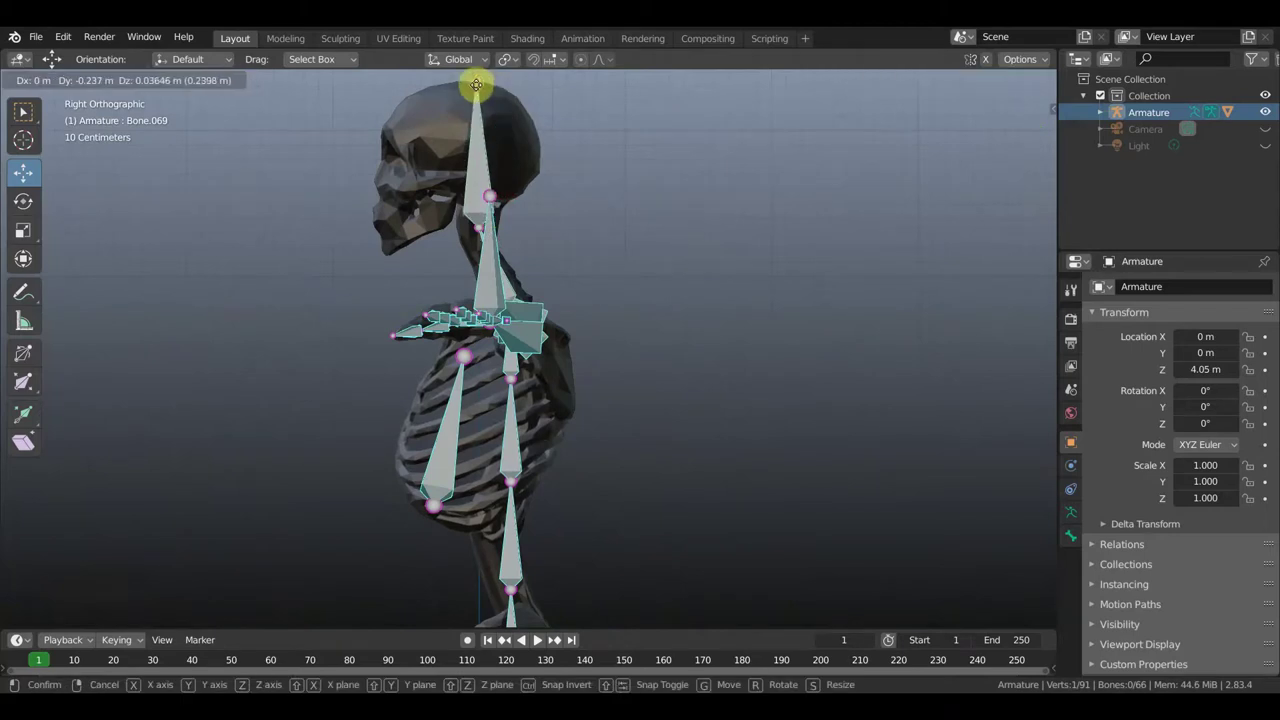
left_click(478, 83)
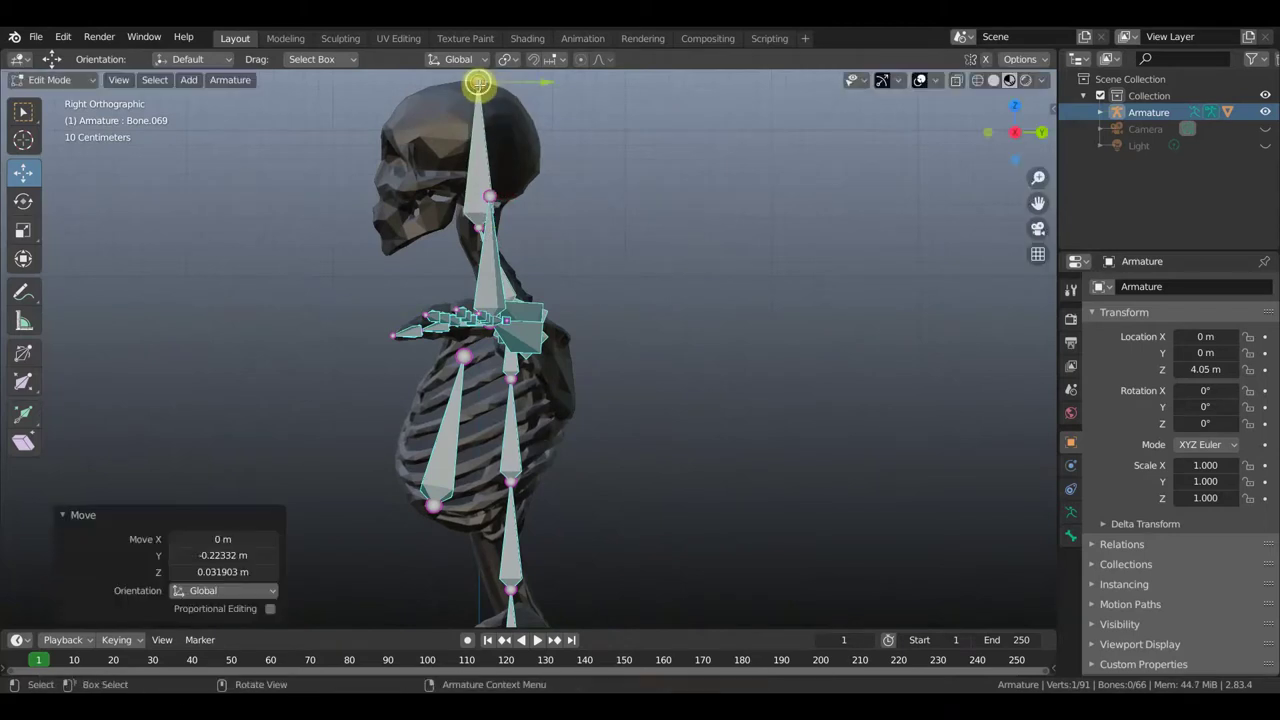
left_click(479, 232)
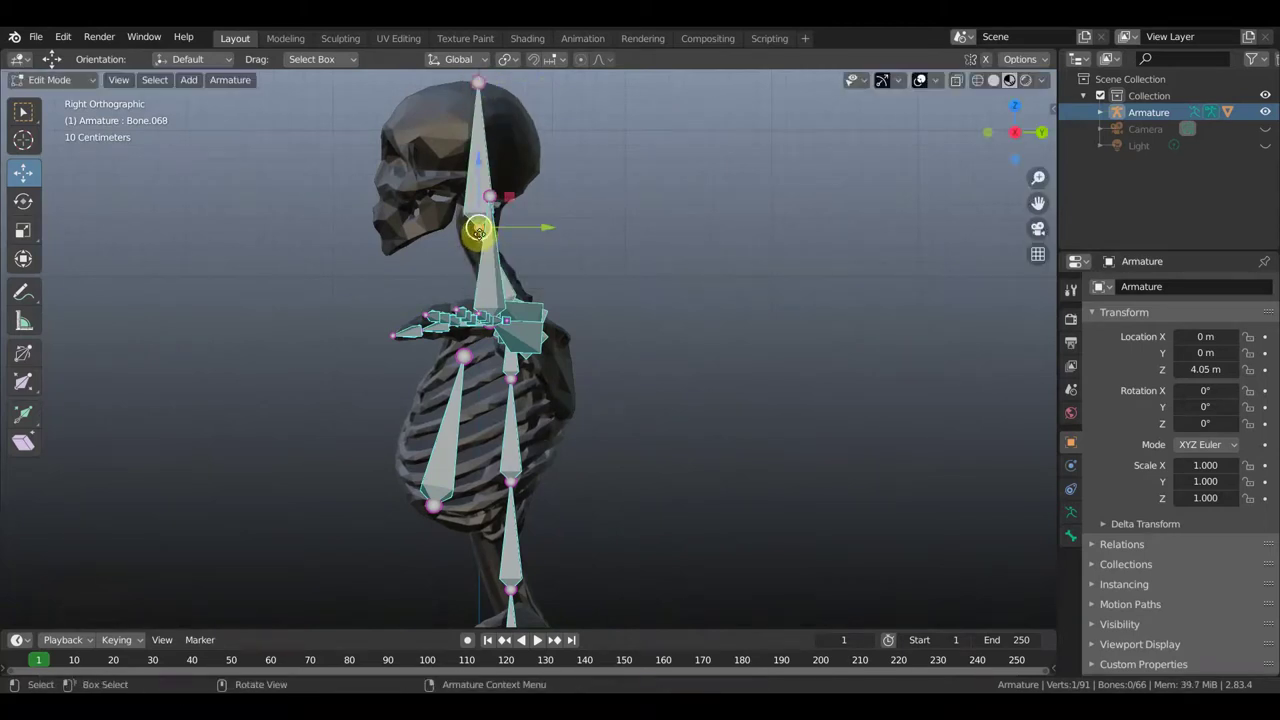
key("g")
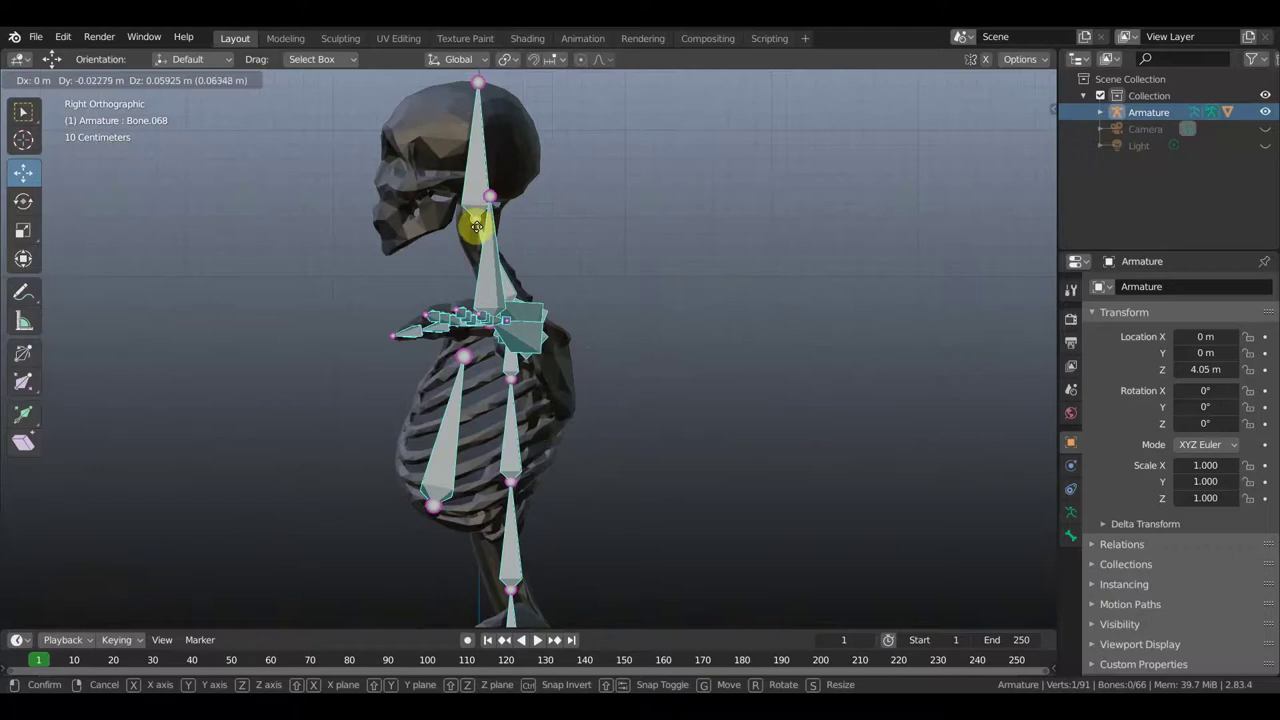
left_click(478, 231)
mouse_move(471, 223)
middle_mouse_down()
mouse_move(652, 297)
mouse_move(518, 297)
mouse_move(672, 296)
middle_mouse_up()
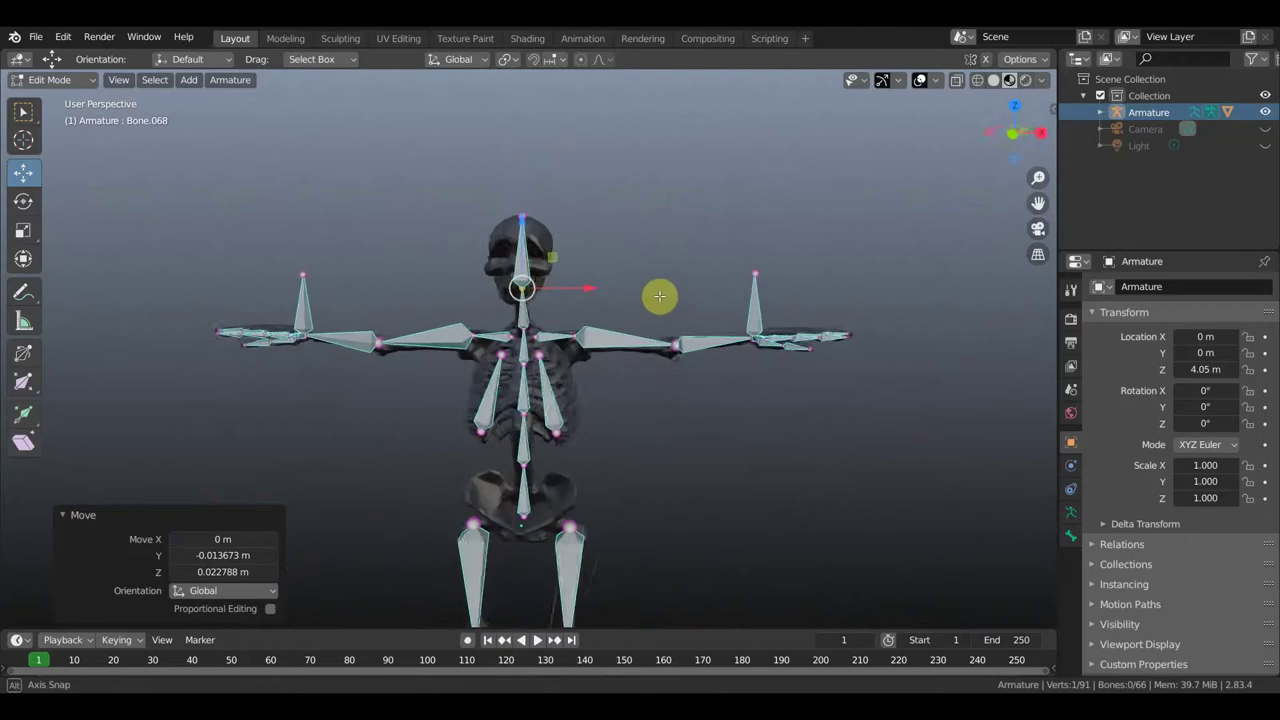
Parent both clavicle bones to the upper spine bone with Keep Offset.
mouse_move(651, 400)
middle_mouse_down("shift")
mouse_move(658, 313)
mouse_move(663, 453)
middle_mouse_up("shift")
scroll(651, 300, "up", 4)
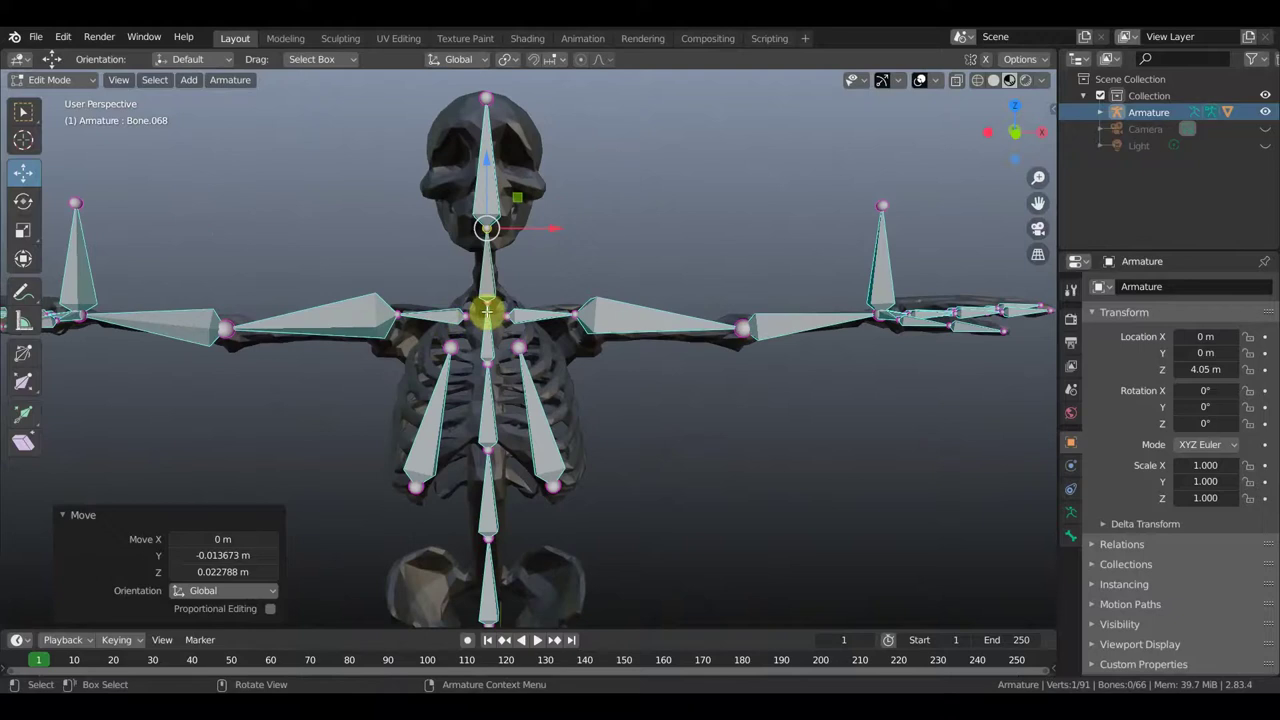
left_click(522, 320)
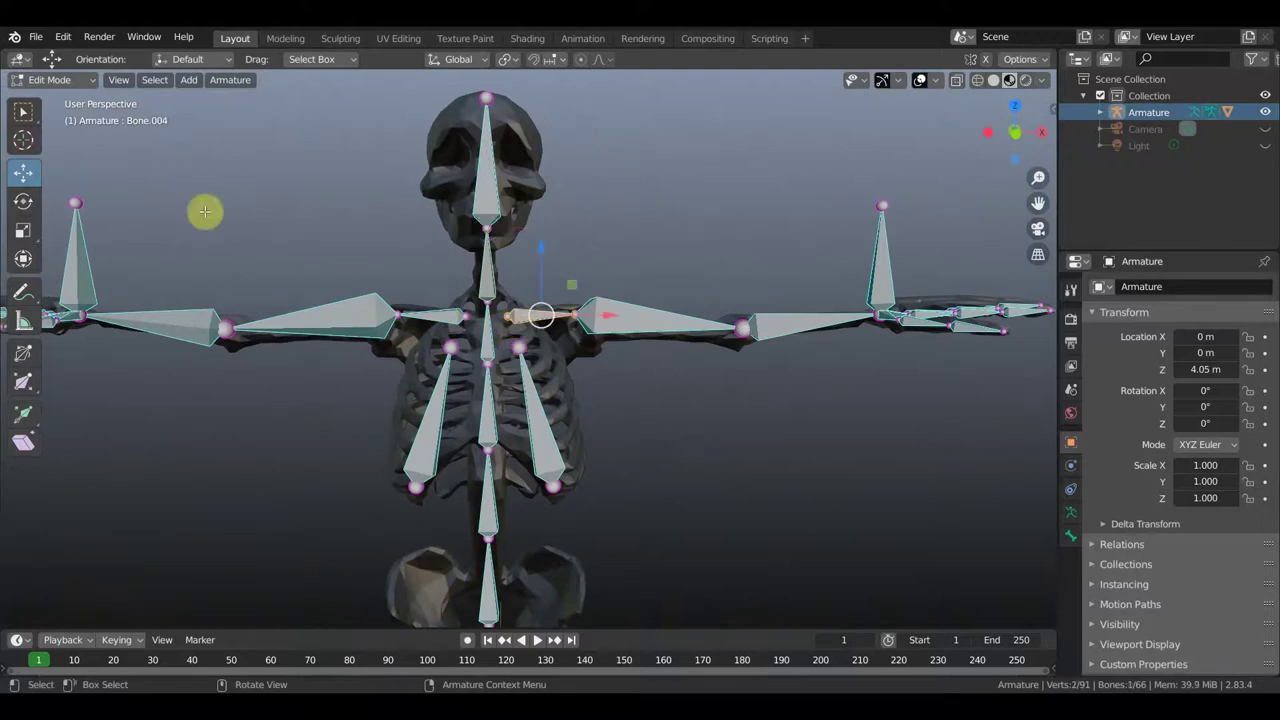
left_click(23, 110)
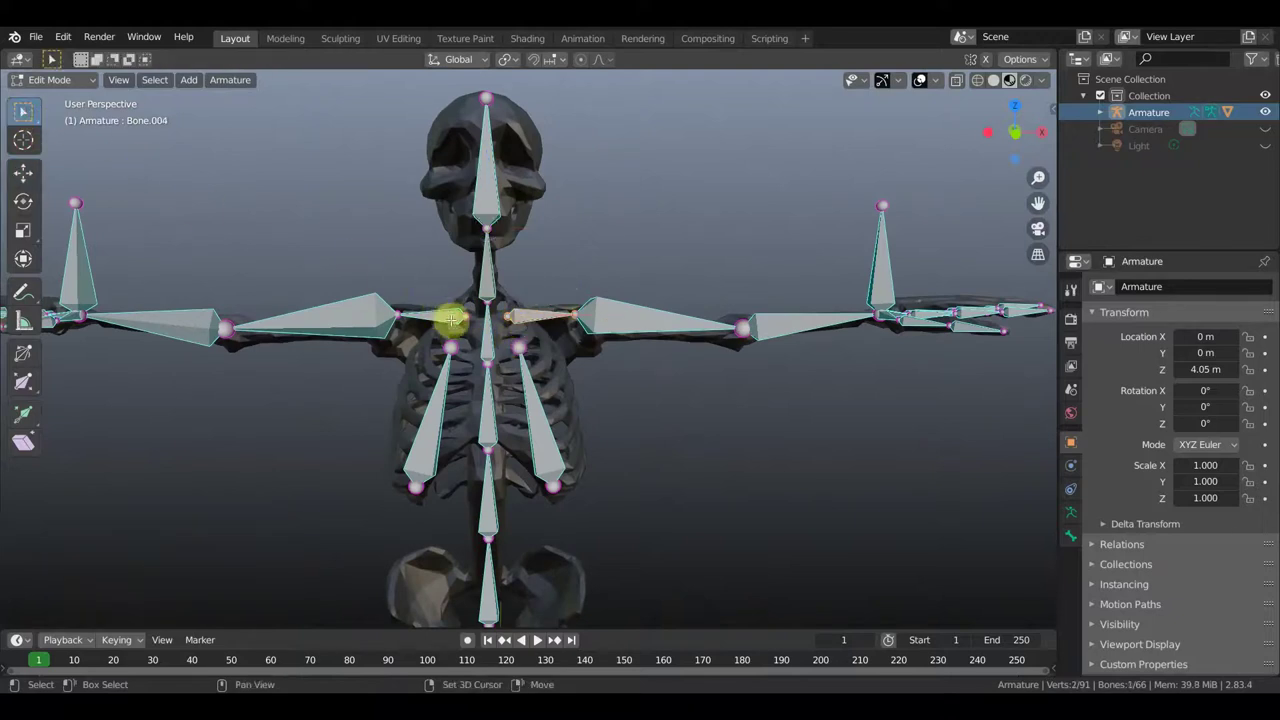
left_click(447, 316, "shift")
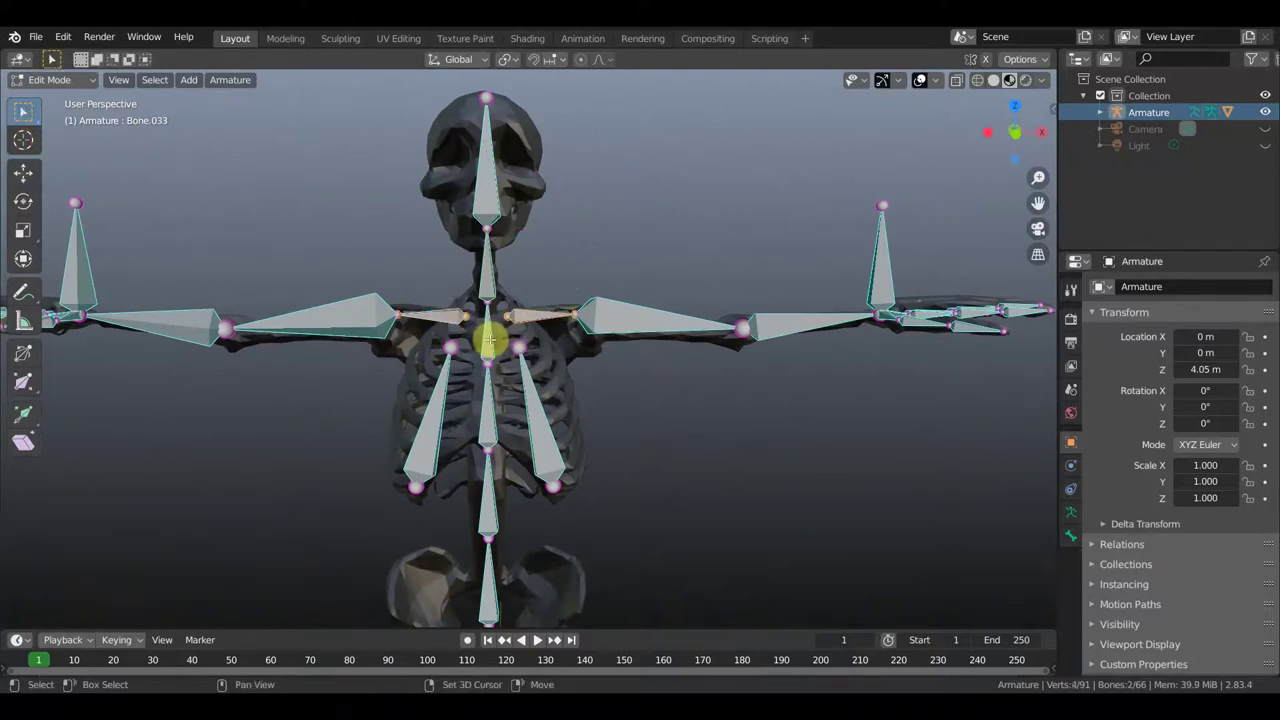
left_click(490, 340, "shift")
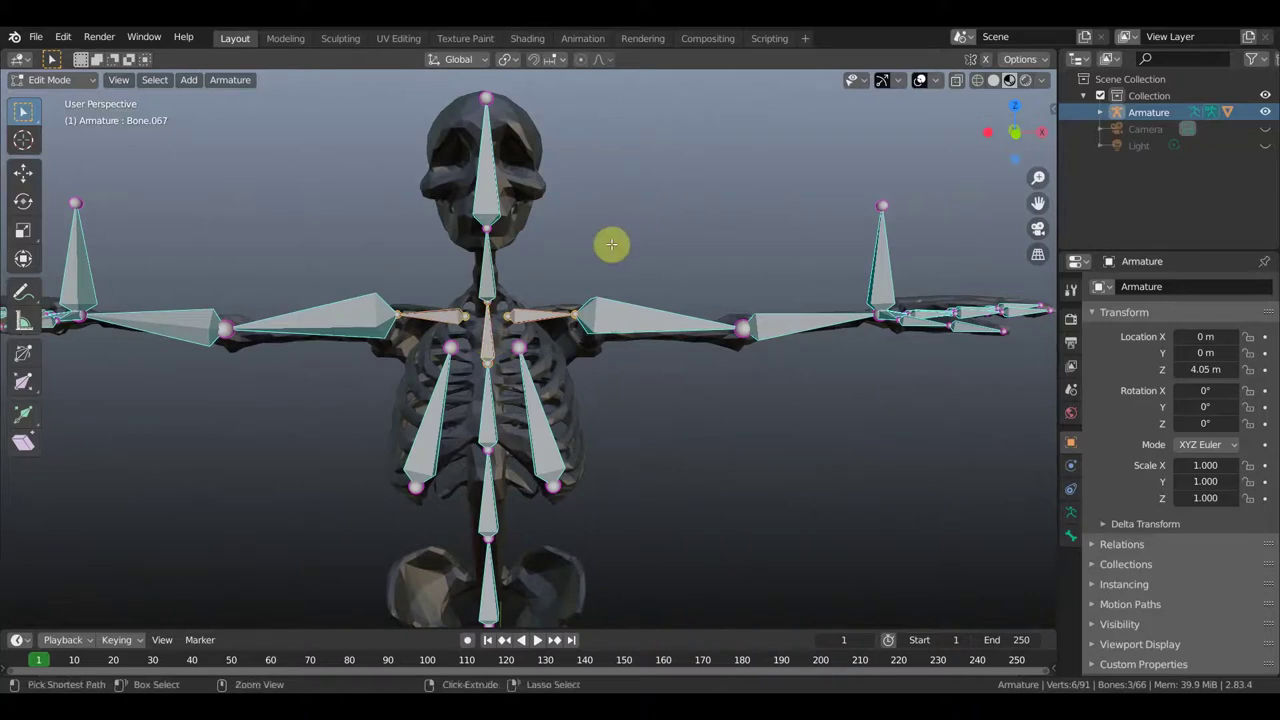
key("ctrl+p")
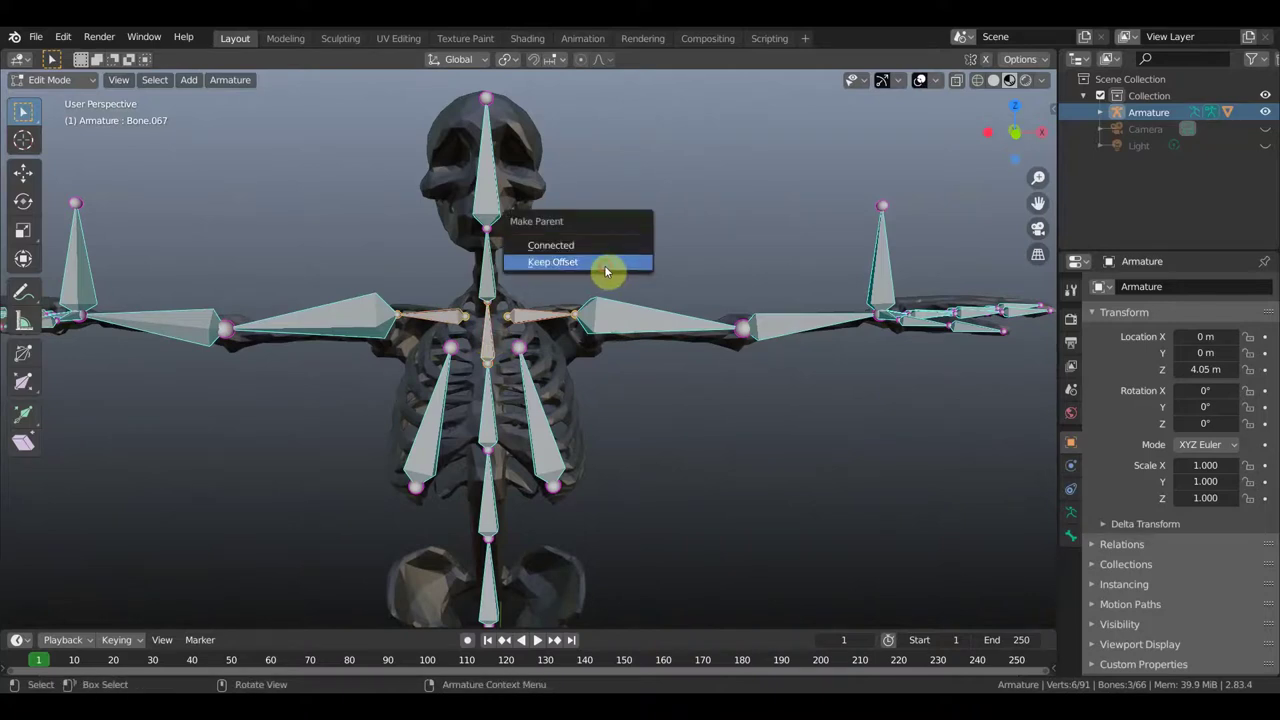
left_click(553, 262)
Parent both rib bones to the spine with Keep Offset.
left_click(539, 434)
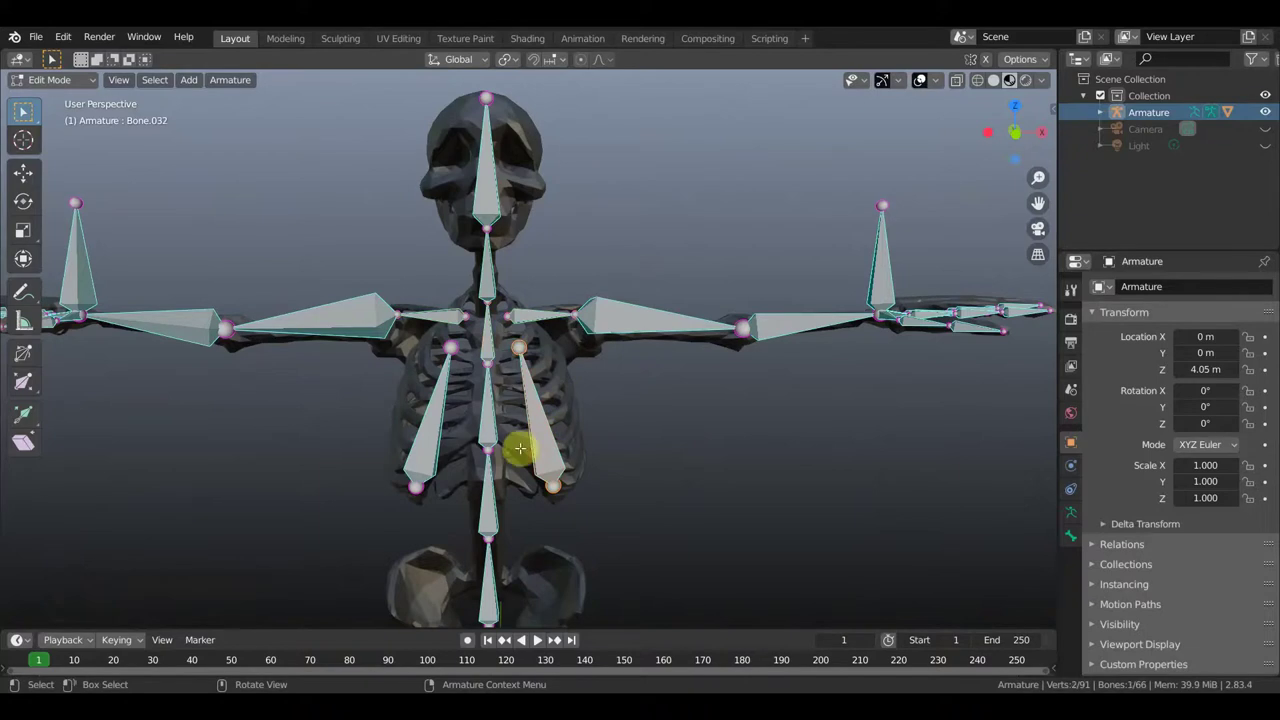
left_click(434, 424, "shift")
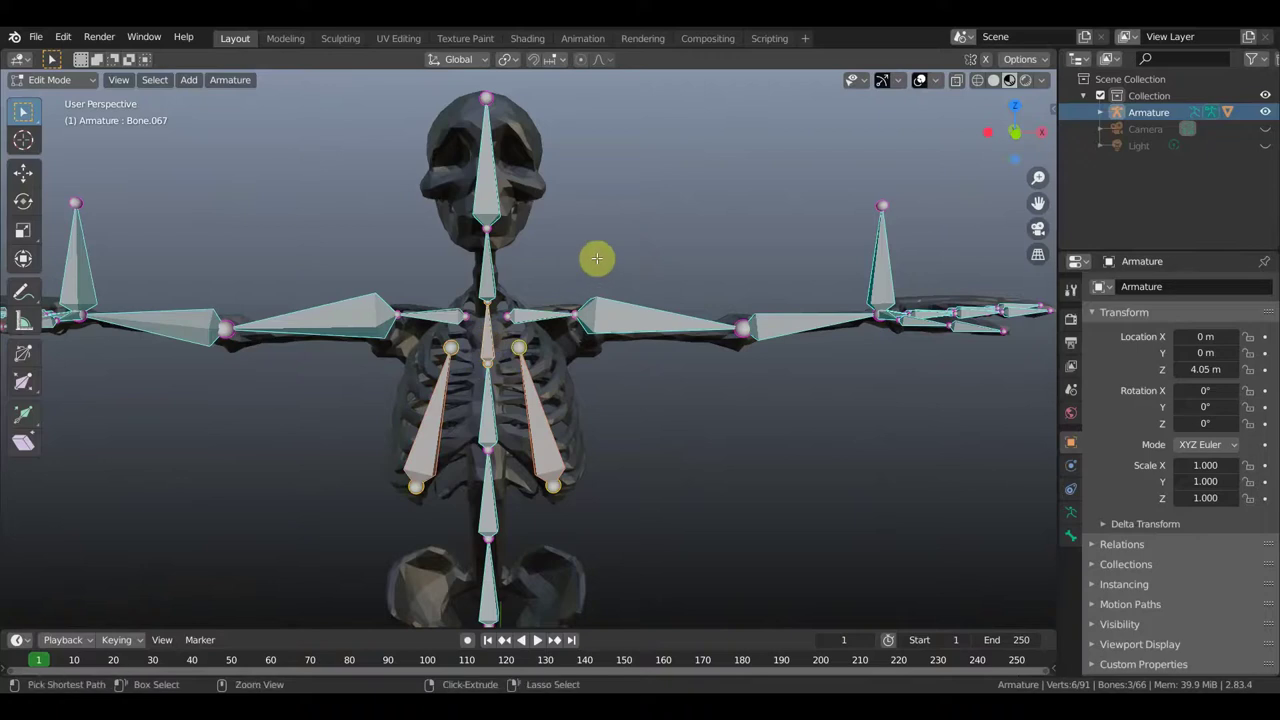
key("ctrl+p")
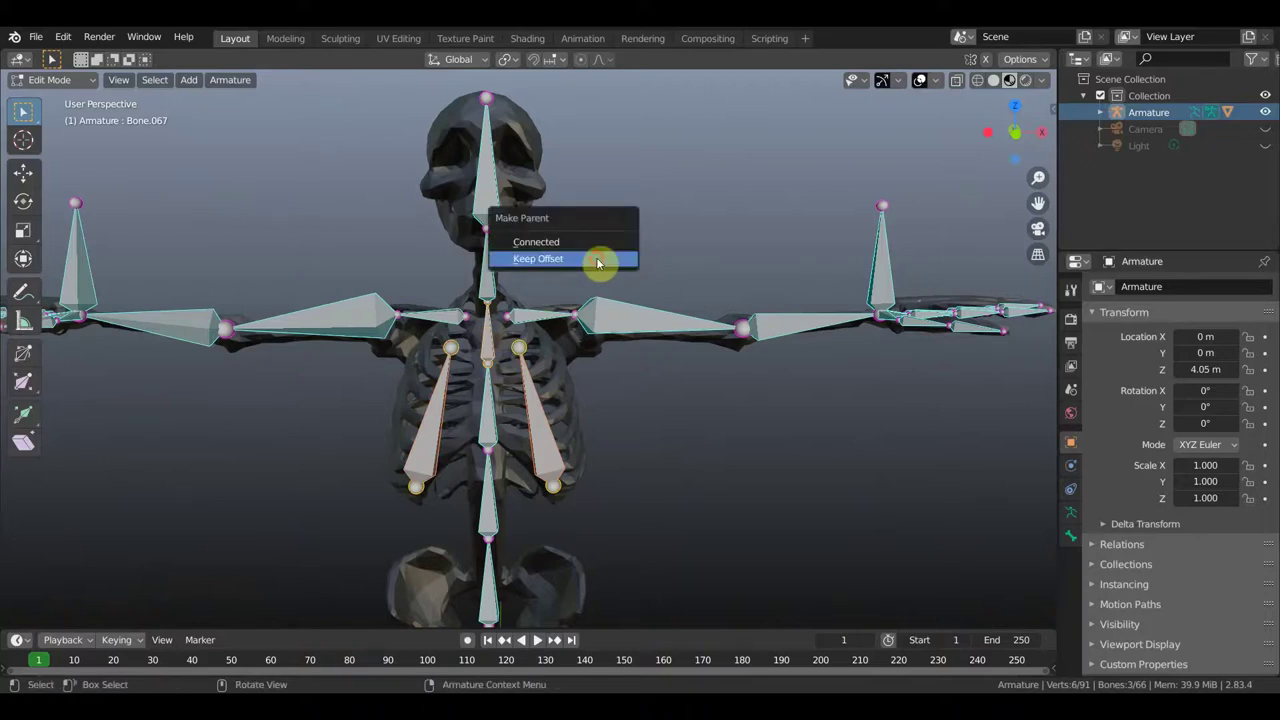
left_click(598, 262)
Parent both thigh bones to the lowest spine bone with Keep Offset.
scroll(594, 257, "down", 2)
mouse_move(623, 448)
middle_mouse_down("shift")
mouse_move(647, 296)
mouse_move(619, 287)
middle_mouse_up("shift")
scroll(606, 330, "up", 2)
left_click(614, 394)
left_click(418, 416, "shift")
left_click(522, 280, "shift")
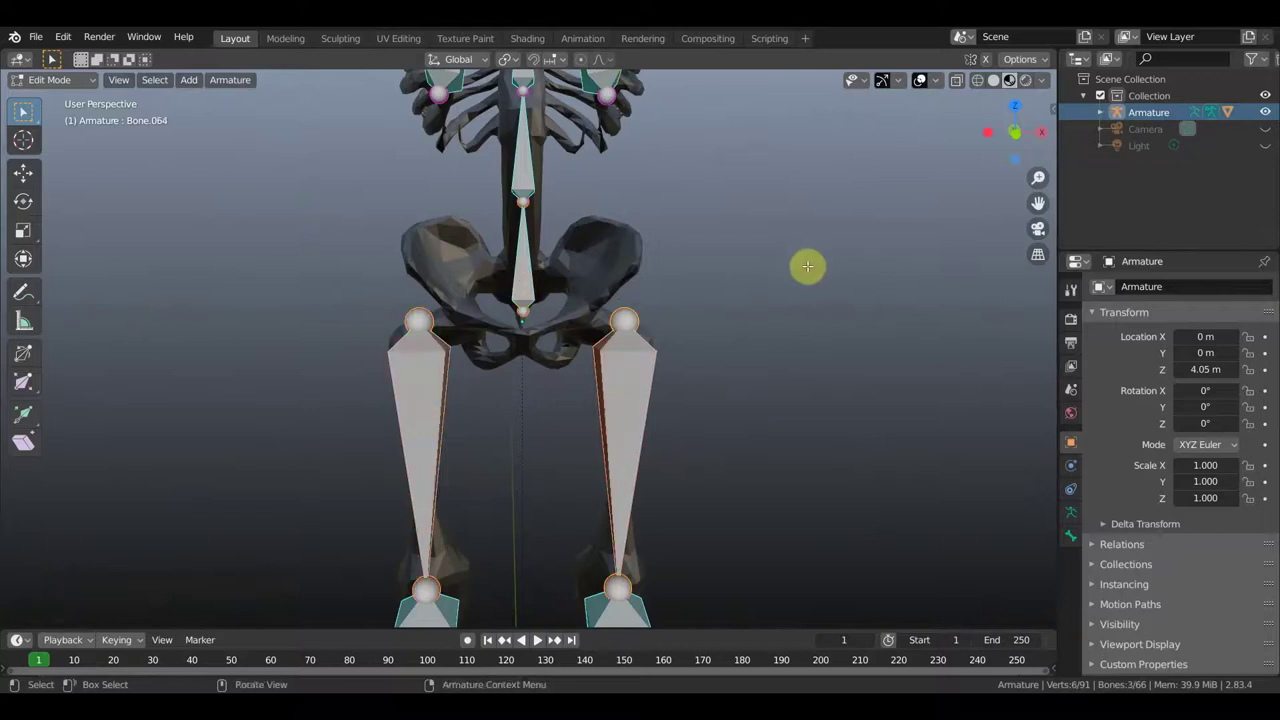
key("ctrl+p")
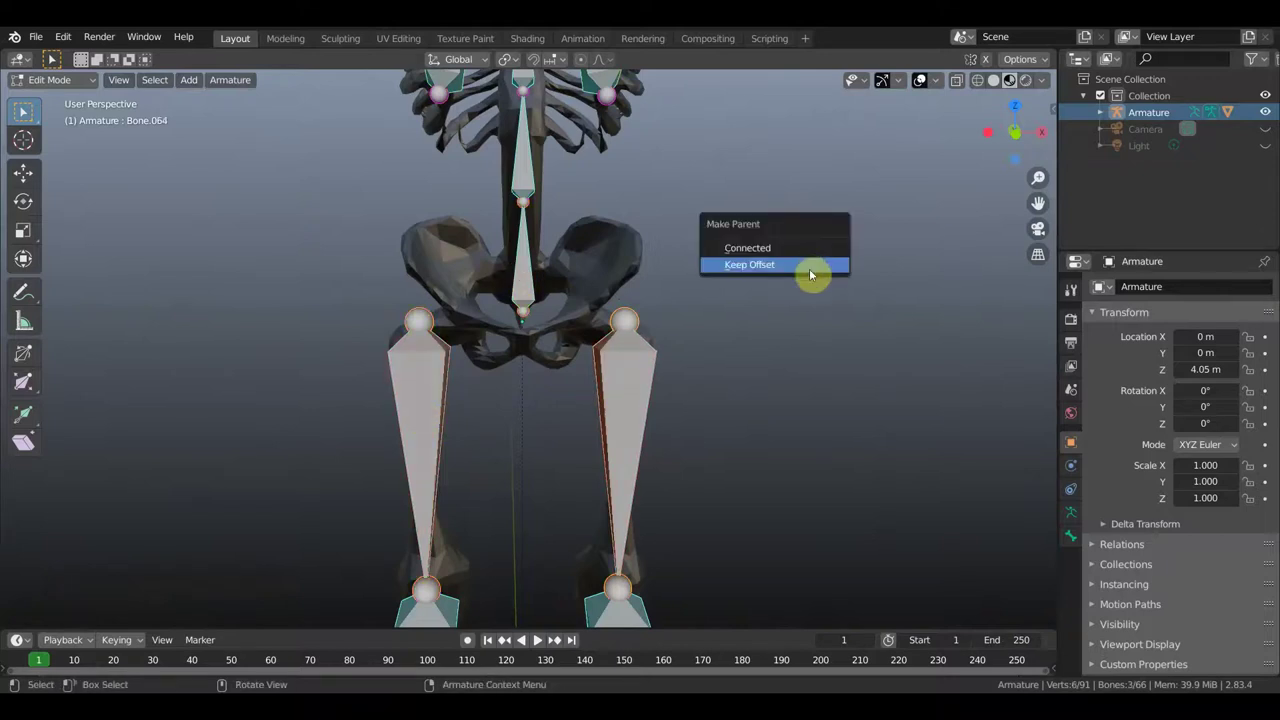
left_click(810, 267)
Orbit around and snap to front view to check the parented rig.
scroll(806, 265, "down", 2)
mouse_move(799, 269)
middle_mouse_down("shift")
mouse_move(763, 463)
mouse_move(763, 452)
middle_mouse_up("shift")
mouse_move(689, 454)
middle_mouse_down()
mouse_move(571, 449)
mouse_move(726, 451)
mouse_move(746, 423)
middle_mouse_up()
key("KP_1")
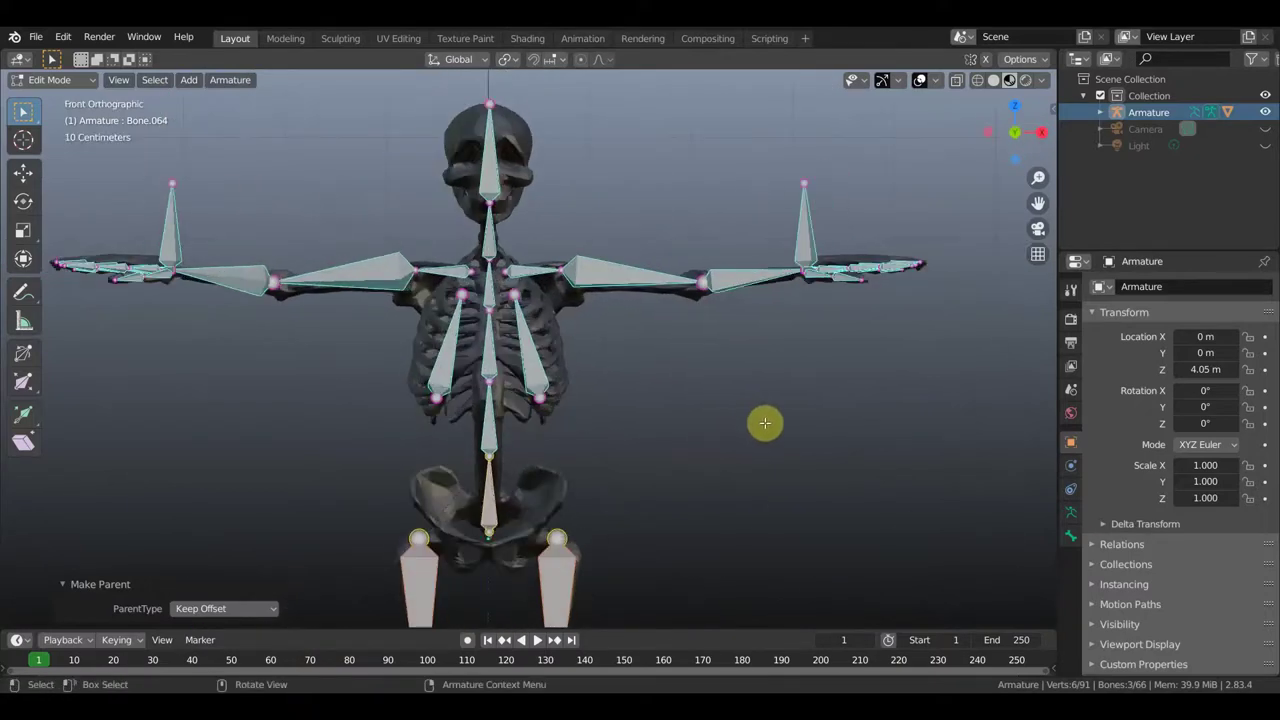
mouse_move(744, 426)
middle_mouse_down()
mouse_move(588, 438)
mouse_move(585, 410)
middle_mouse_up()
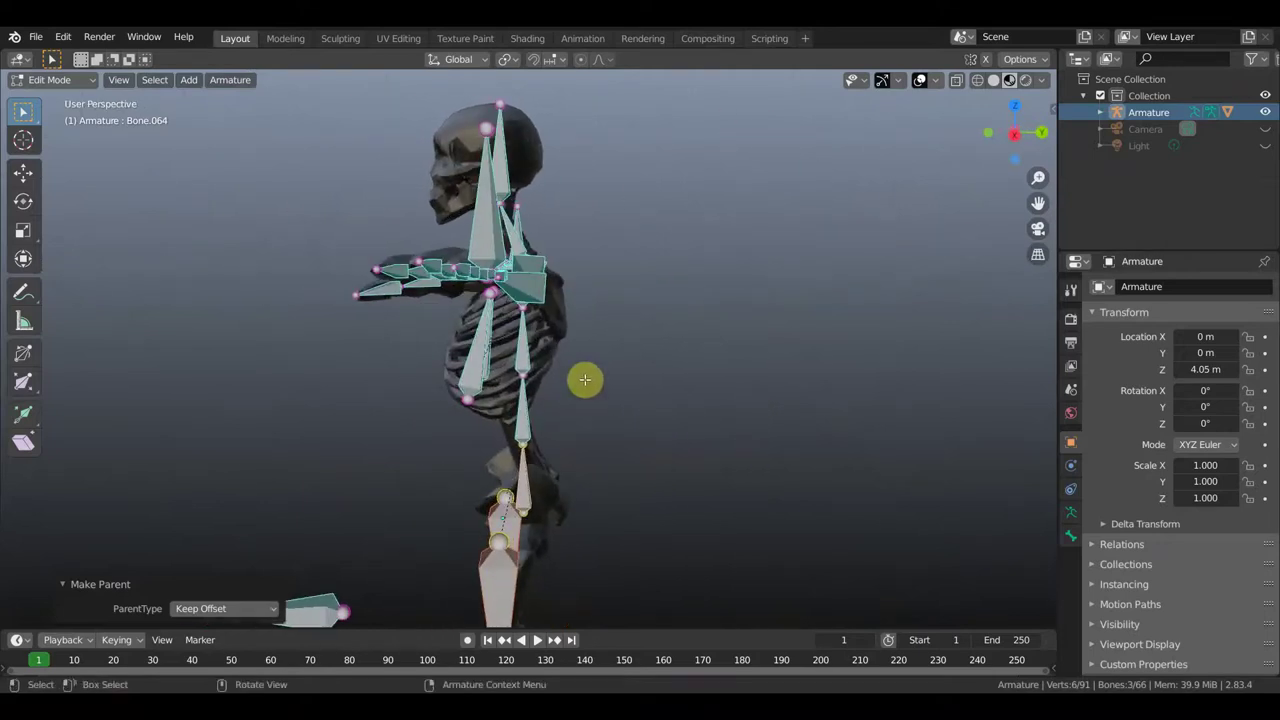
left_click(523, 243)
Duplicate the neck bone and, in side view, move the copy behind the upper back.
middle_click_drag(543, 243, 545, 245)
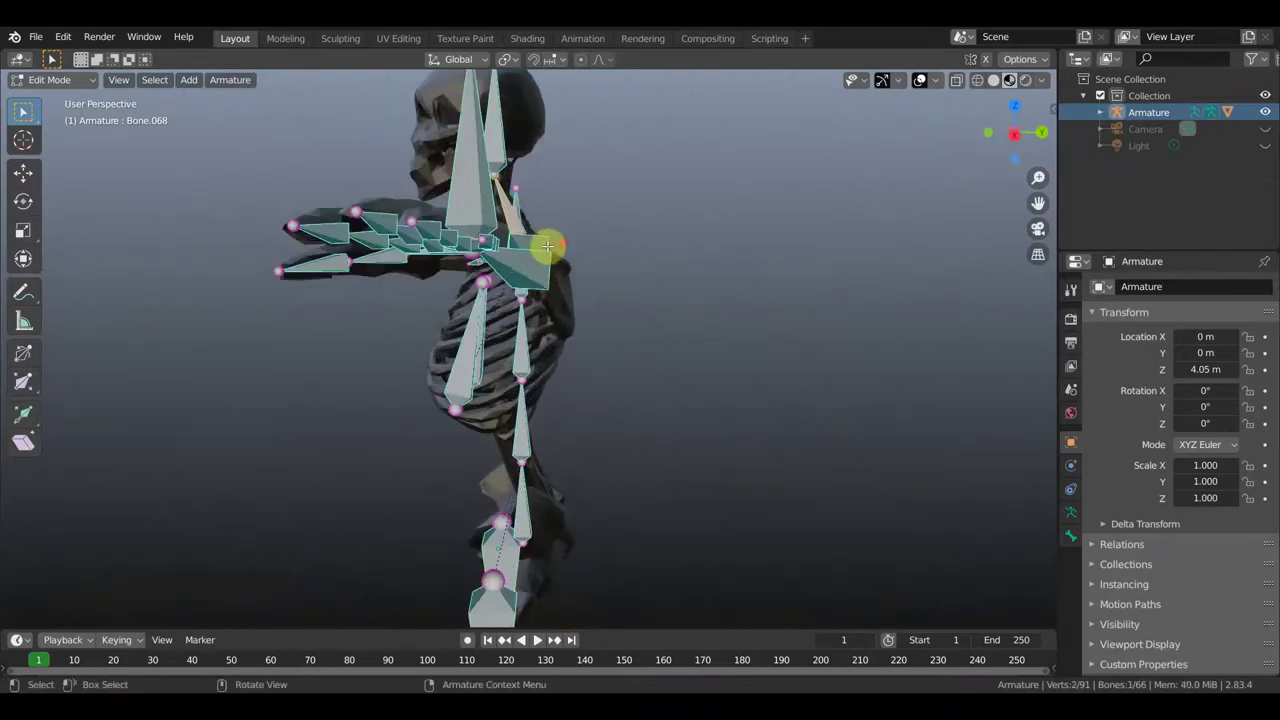
key("shift+d")
right_click(612, 257)
key("KP_3")
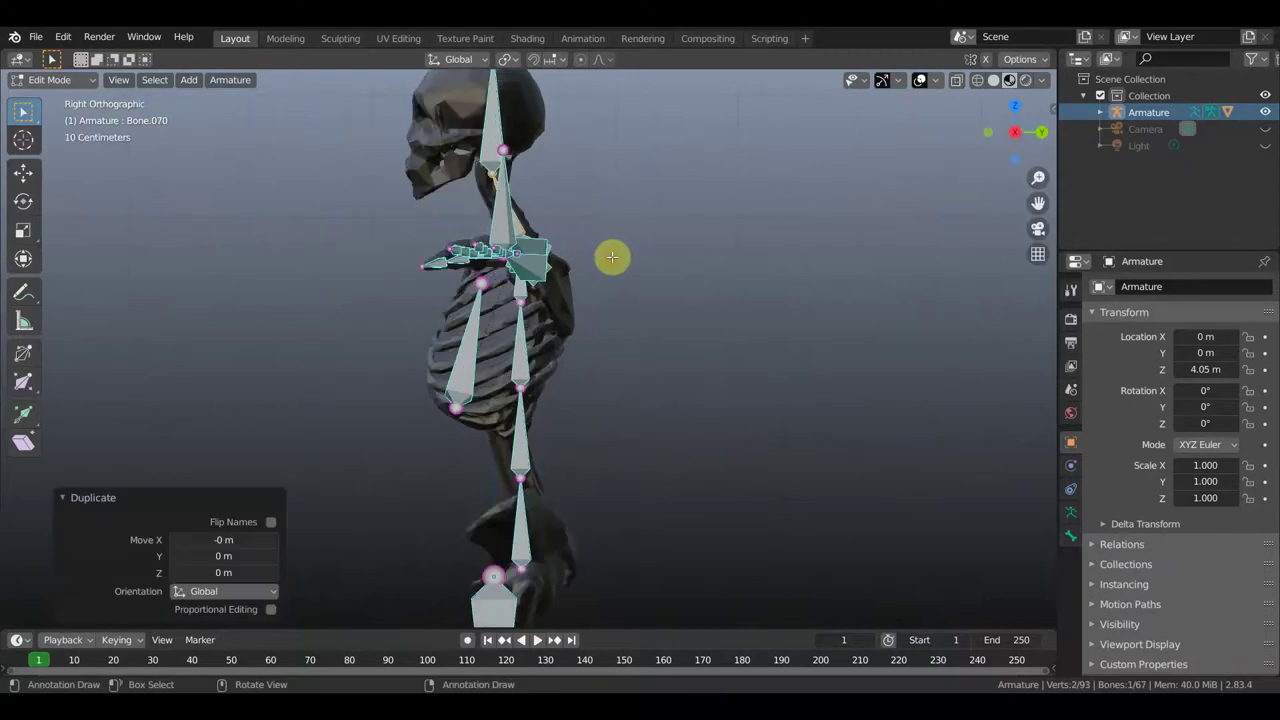
key("g")
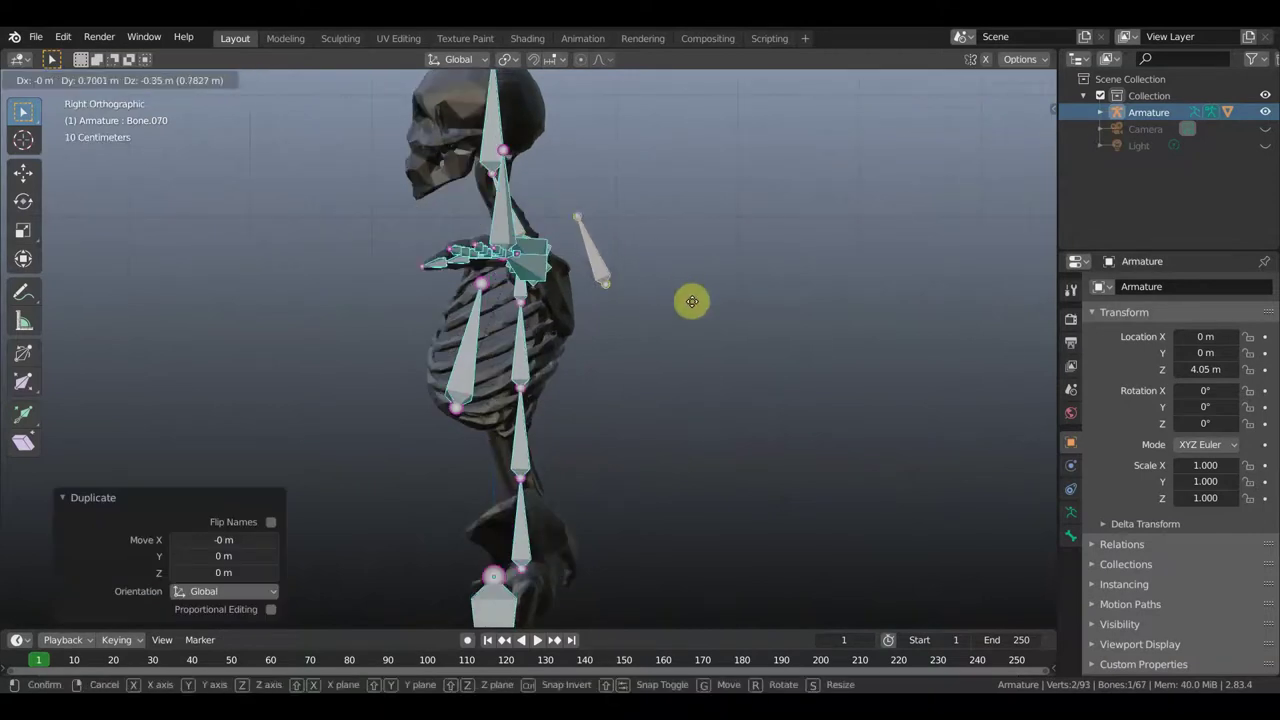
left_click(706, 344)
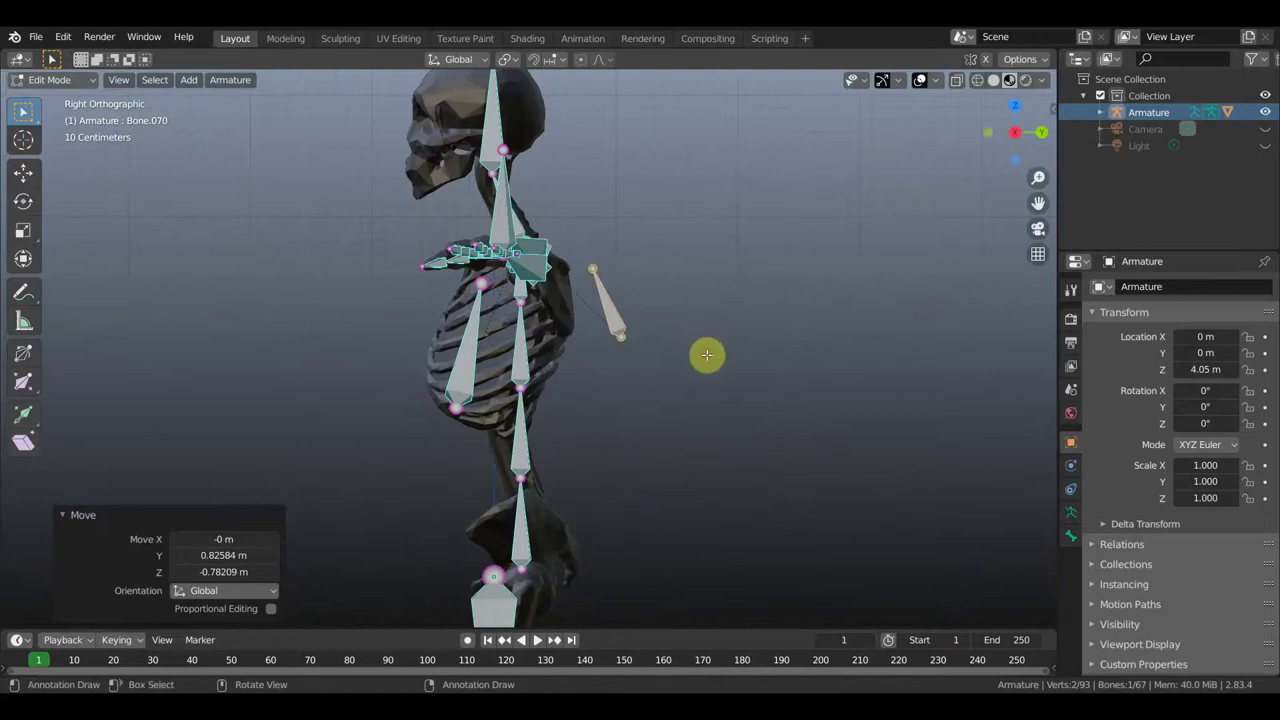
Tilt the copy about 21°, raise it 0.26799 m, and clear its parent.
key("r")
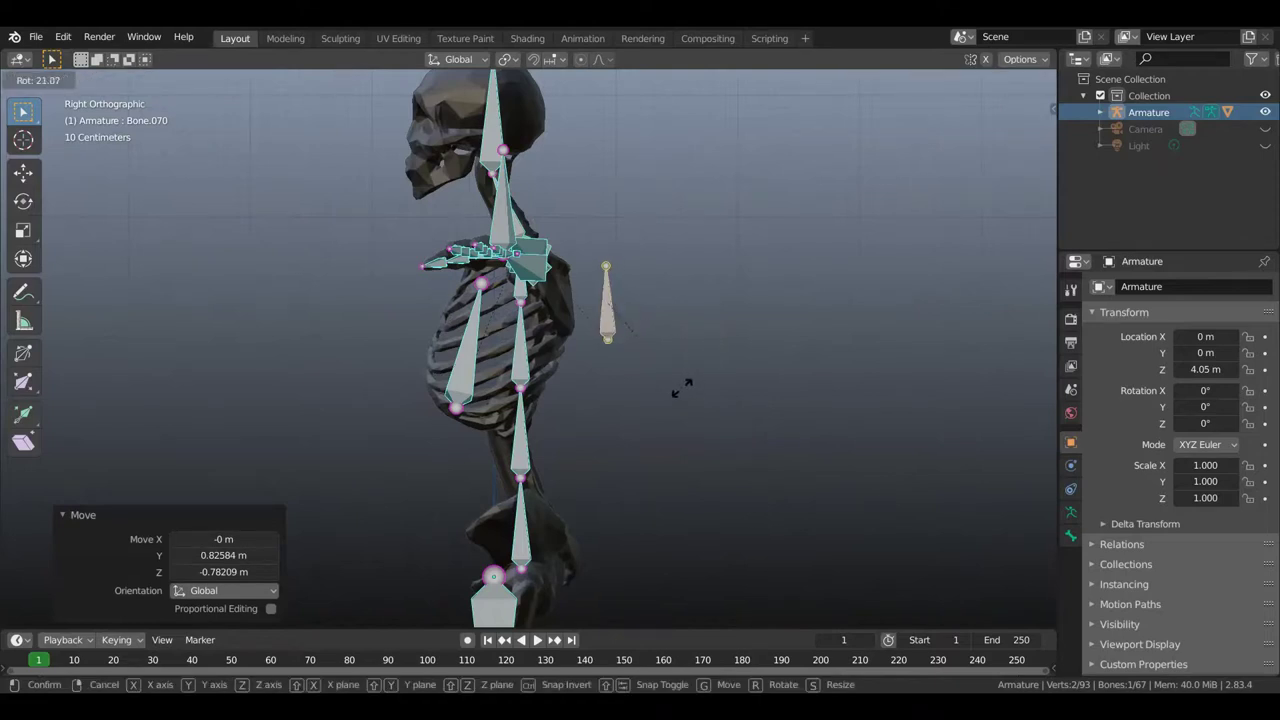
left_click(681, 388)
key("g")
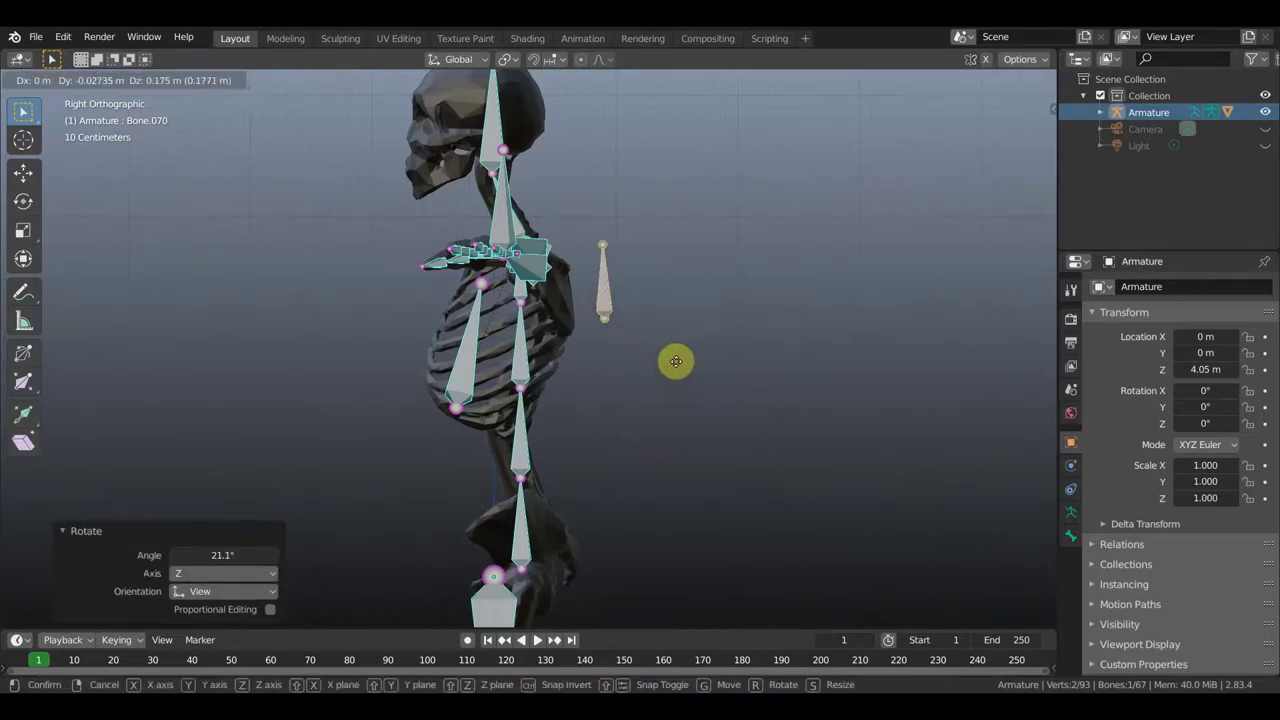
left_click(670, 349)
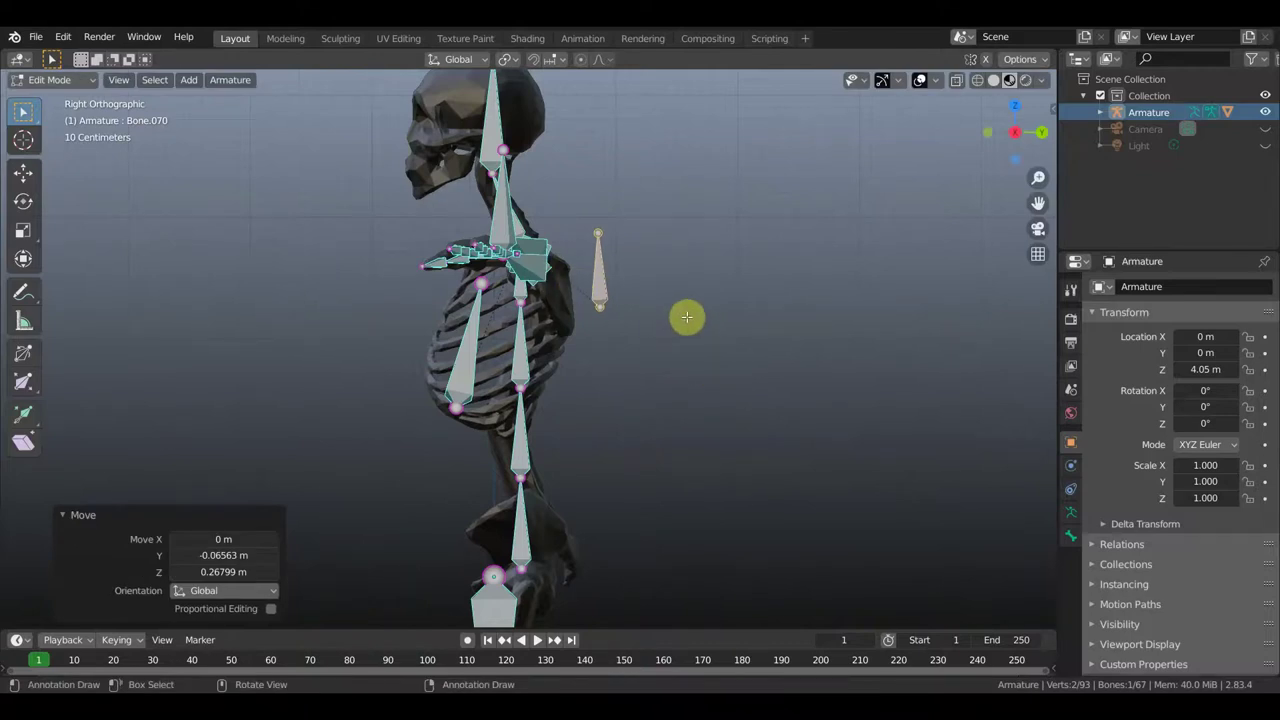
key("alt+p")
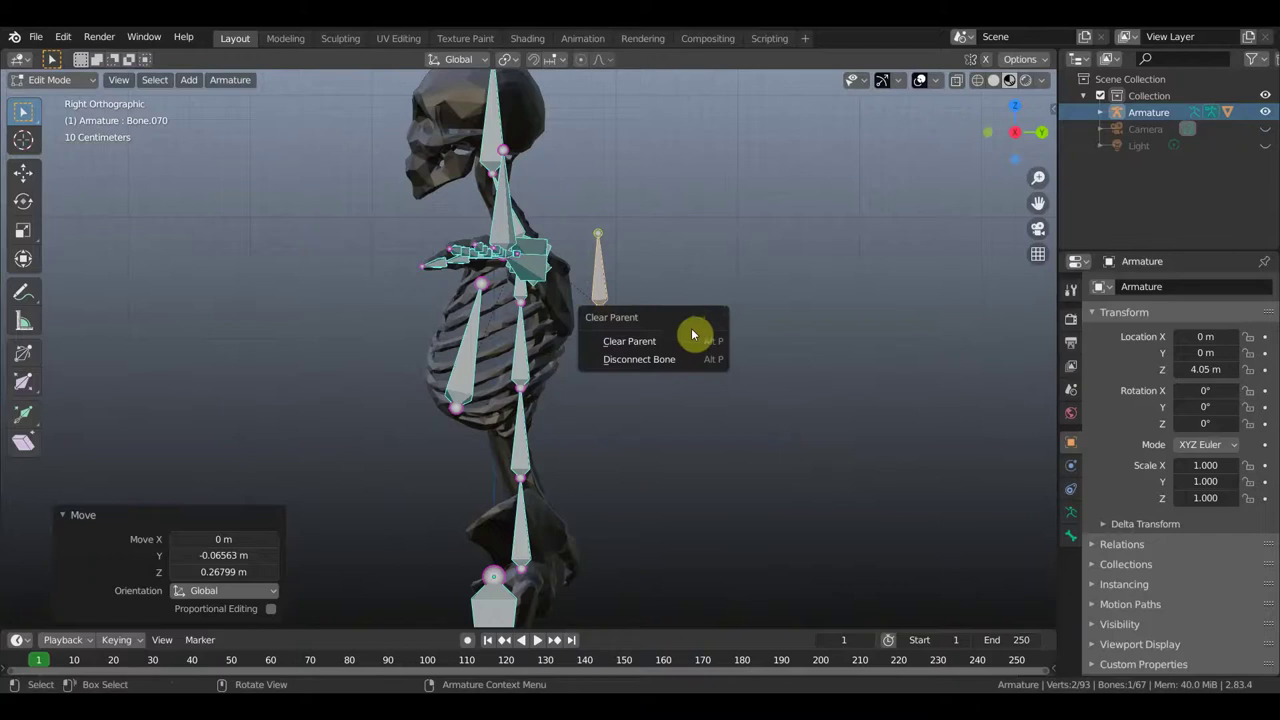
left_click(662, 342)
mouse_move(680, 391)
middle_mouse_down()
mouse_move(820, 397)
mouse_move(808, 401)
middle_mouse_up()
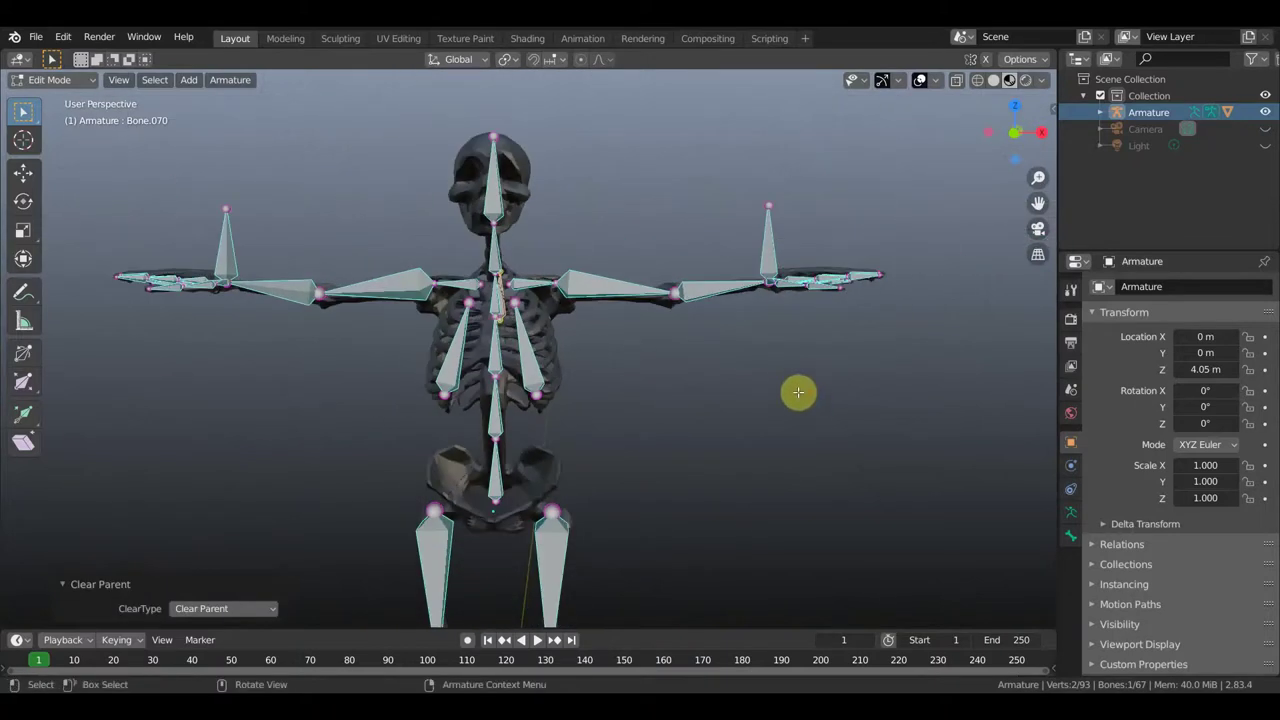
key("KP_1")
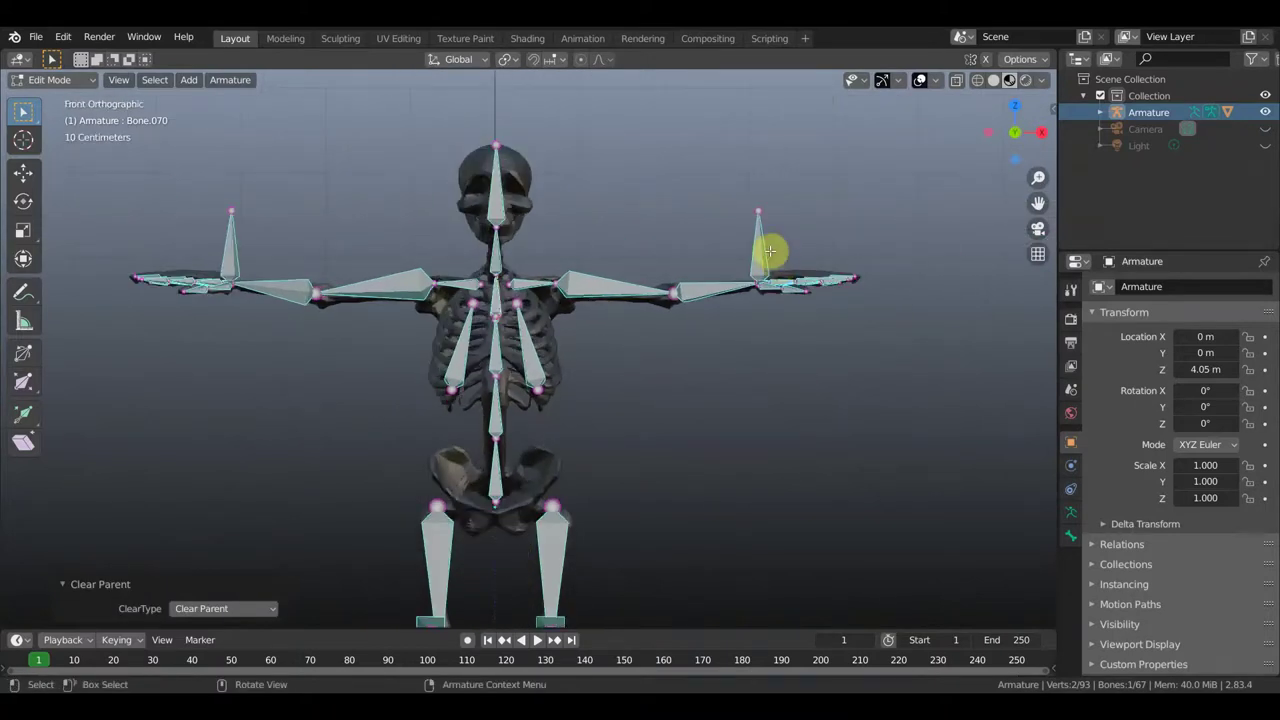
left_click(757, 237)
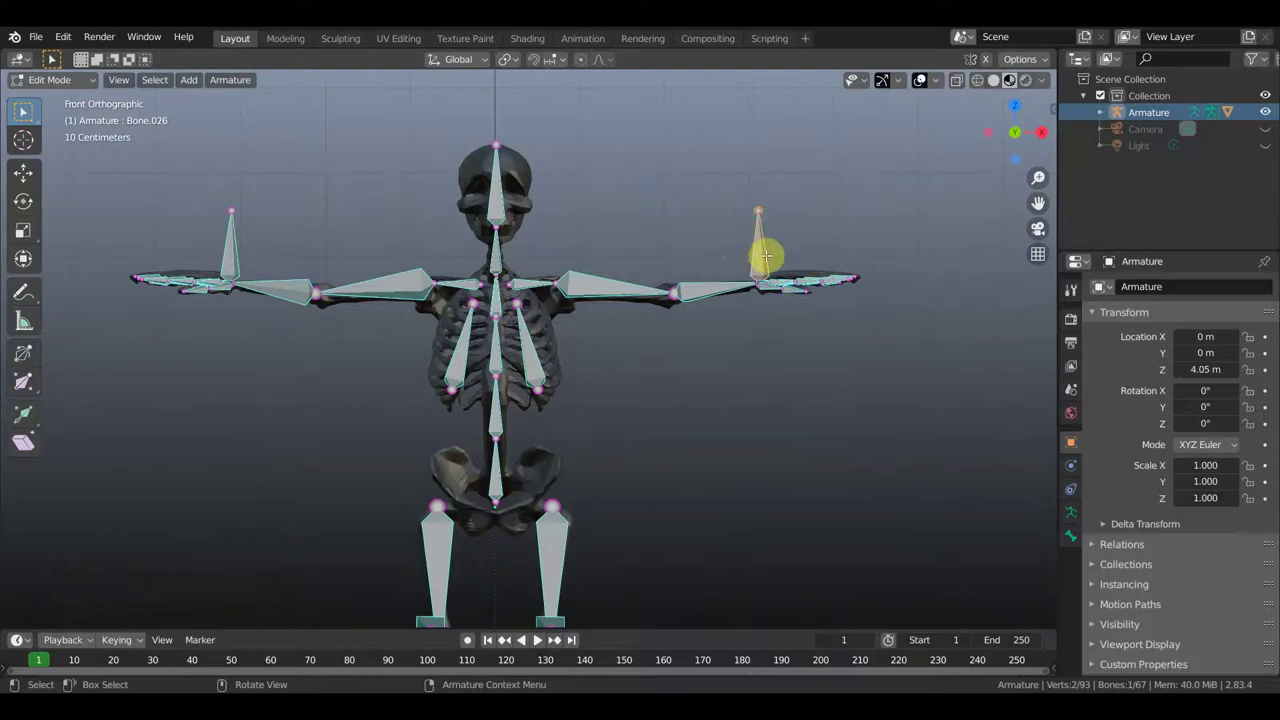
Duplicate the upright hand bone, raise it about 0.54 m, turn it 88.7° and place it beside the hand.
key("shift+d")
right_click(826, 259)
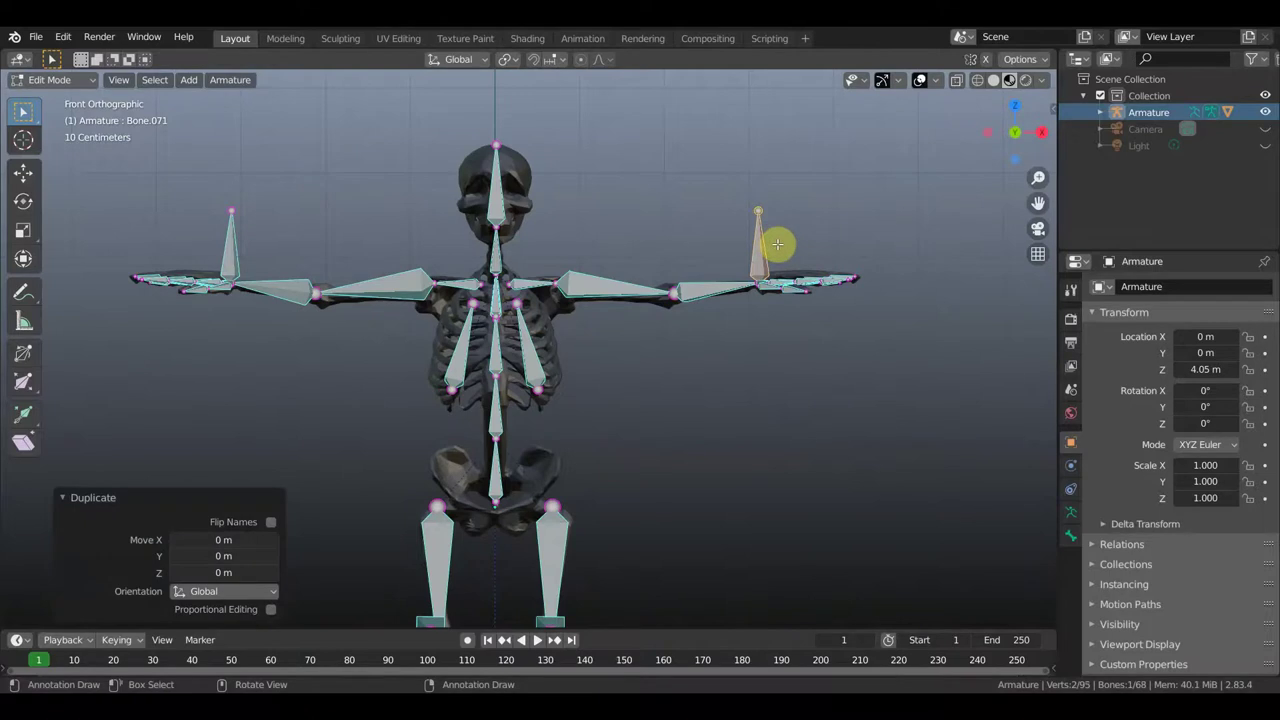
key("g")
left_click(778, 200)
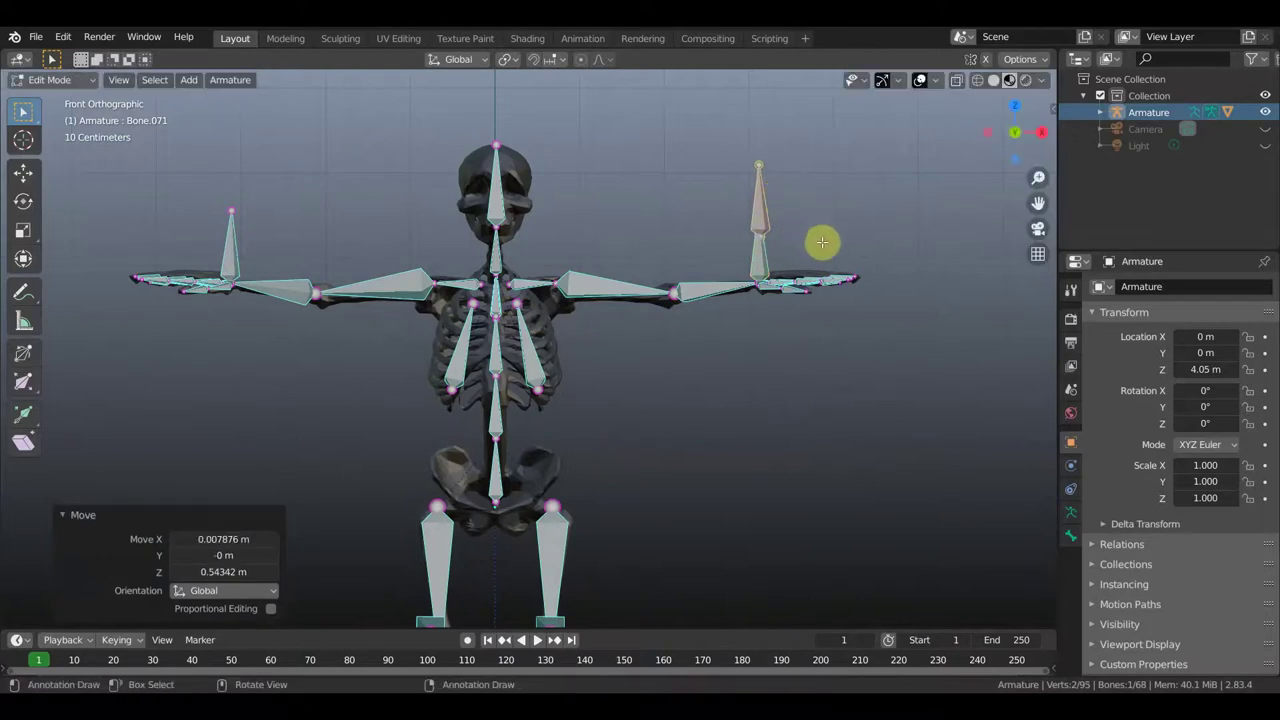
key("r")
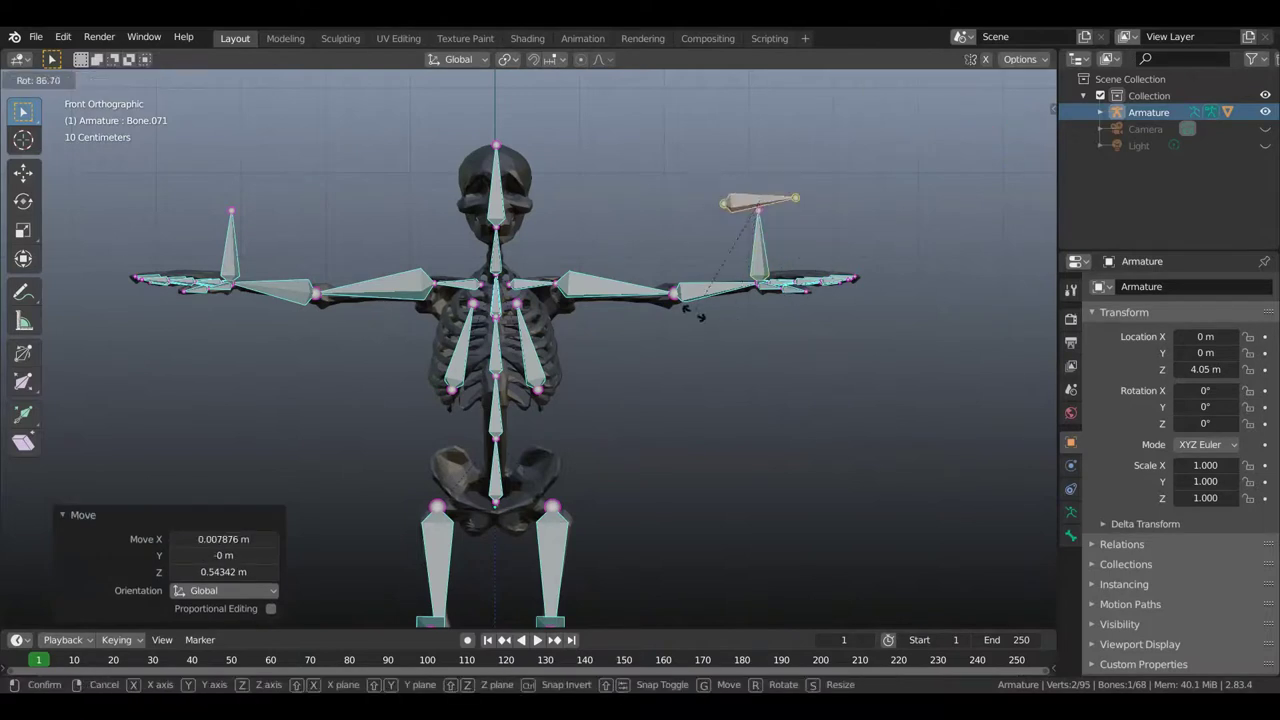
left_click(697, 308)
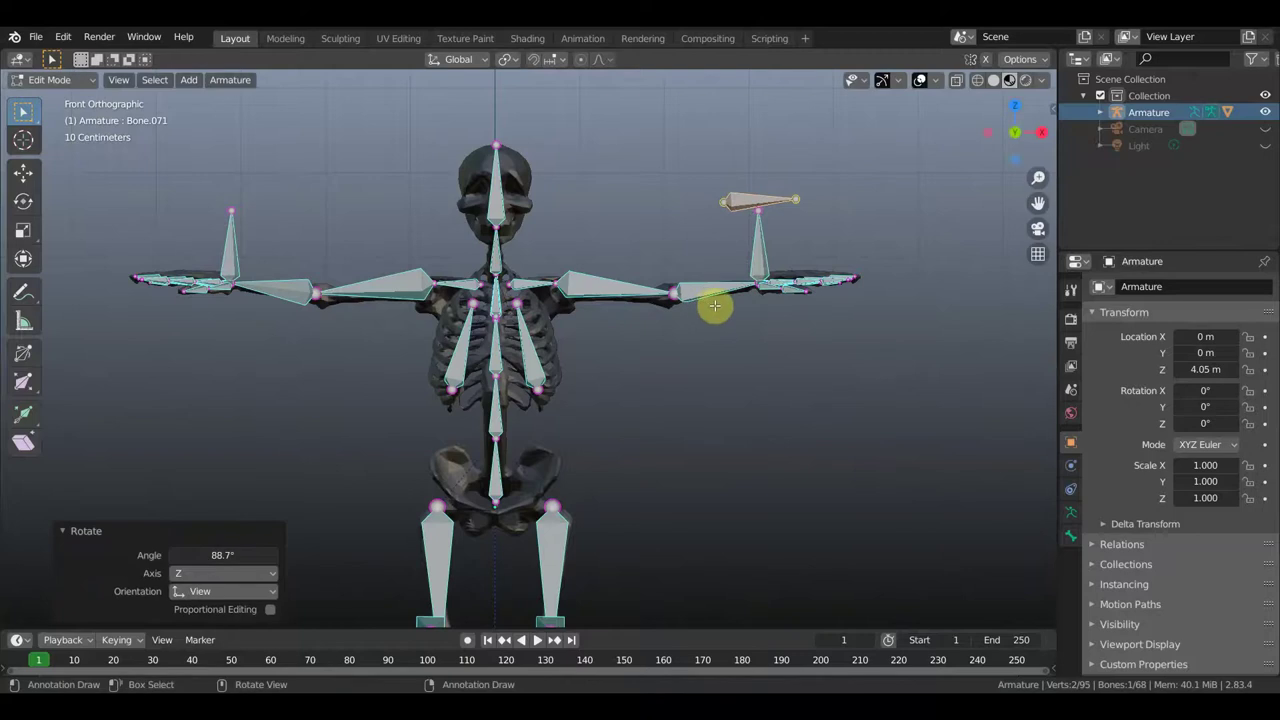
key("g")
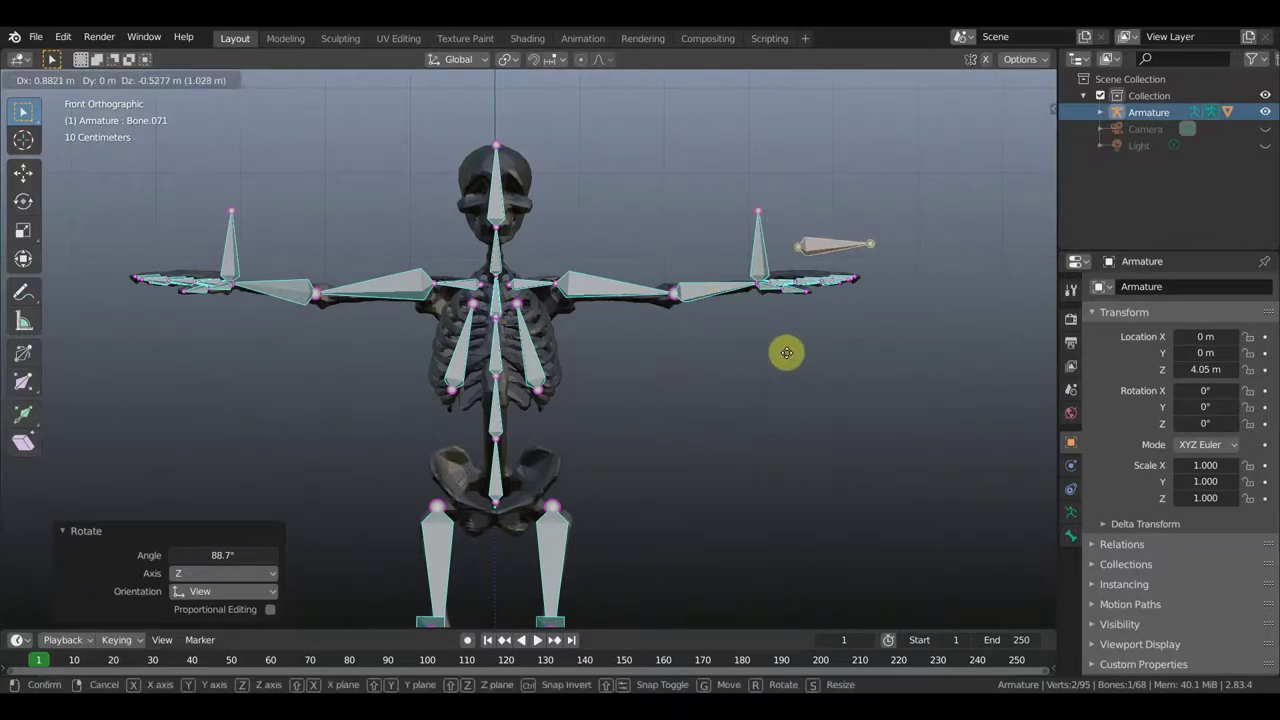
left_click(795, 358)
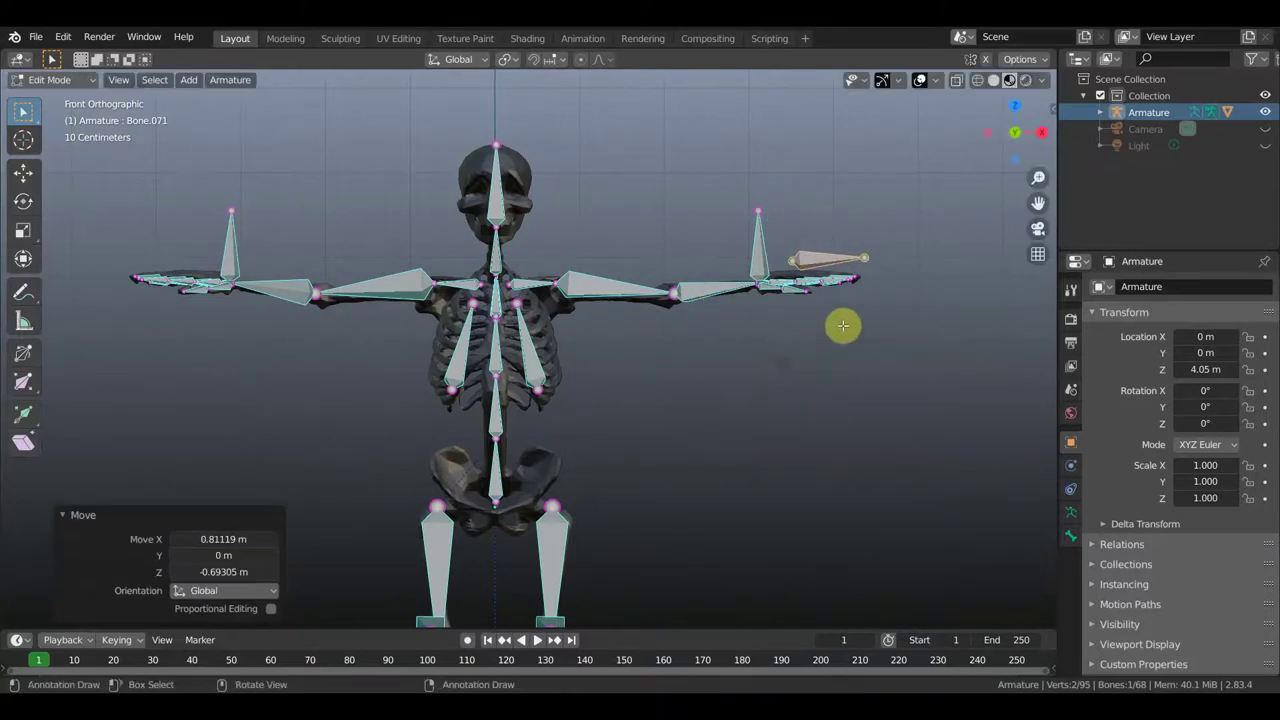
In top view, rotate the copy 6.29°, nudge it over the fingers, then rotate 4.76°.
mouse_move(902, 331)
middle_mouse_down()
mouse_move(811, 369)
mouse_move(826, 507)
middle_mouse_up()
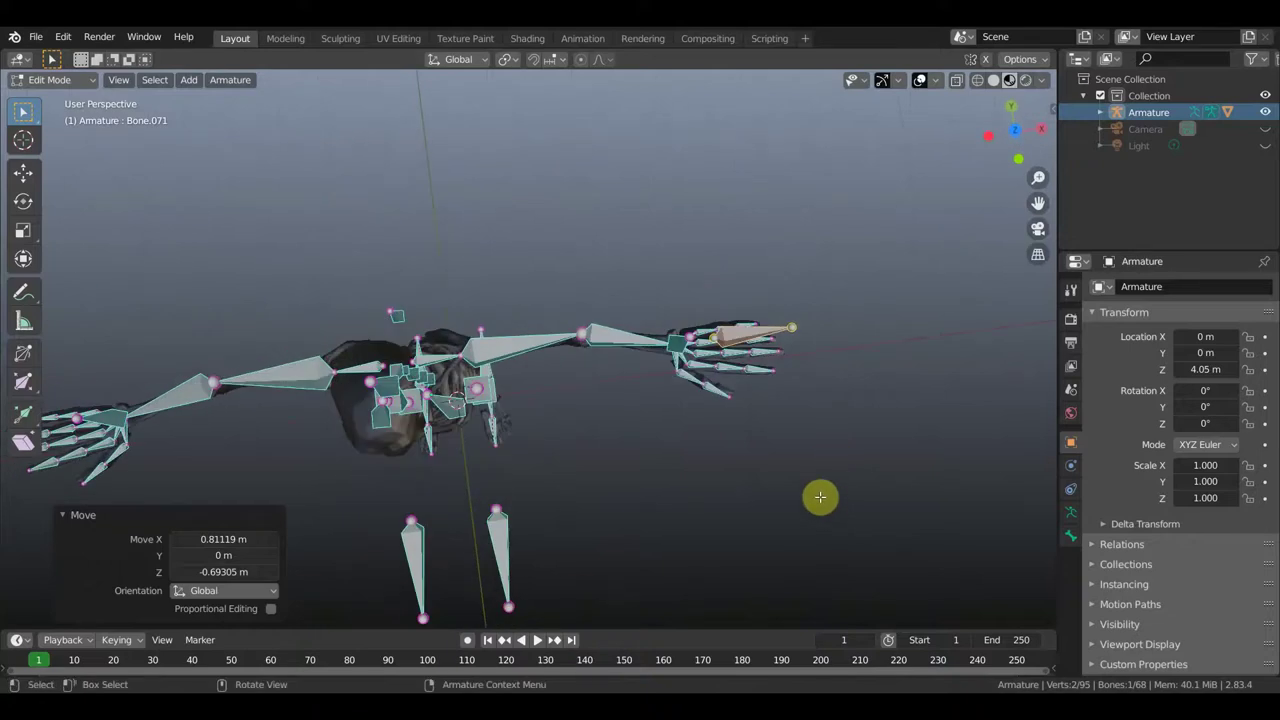
key("KP_1")
key("KP_7")
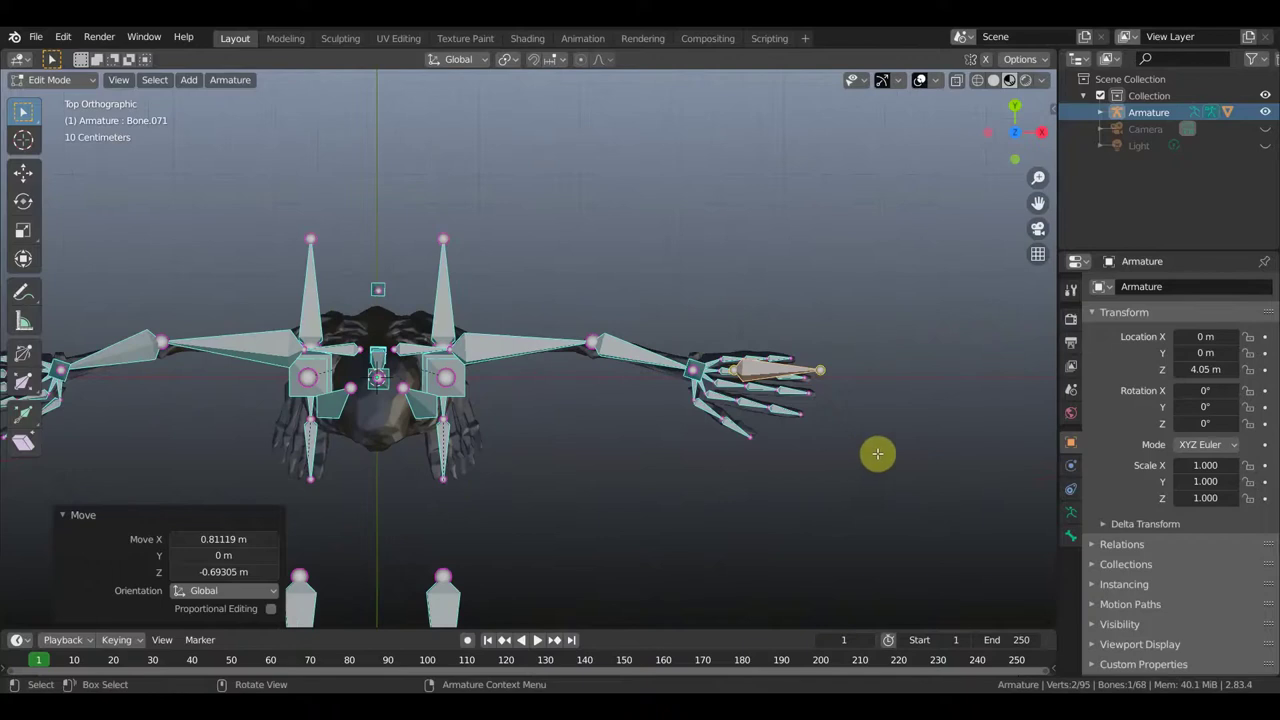
key("r")
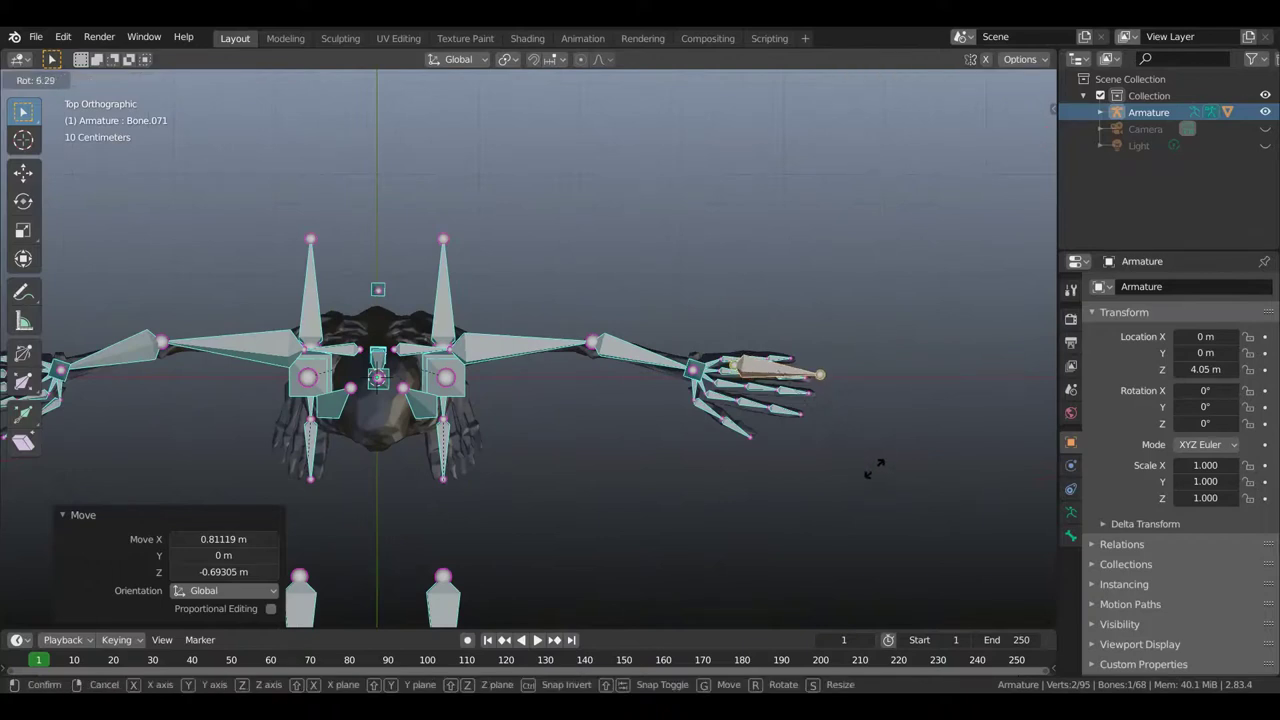
left_click(874, 468)
key("g")
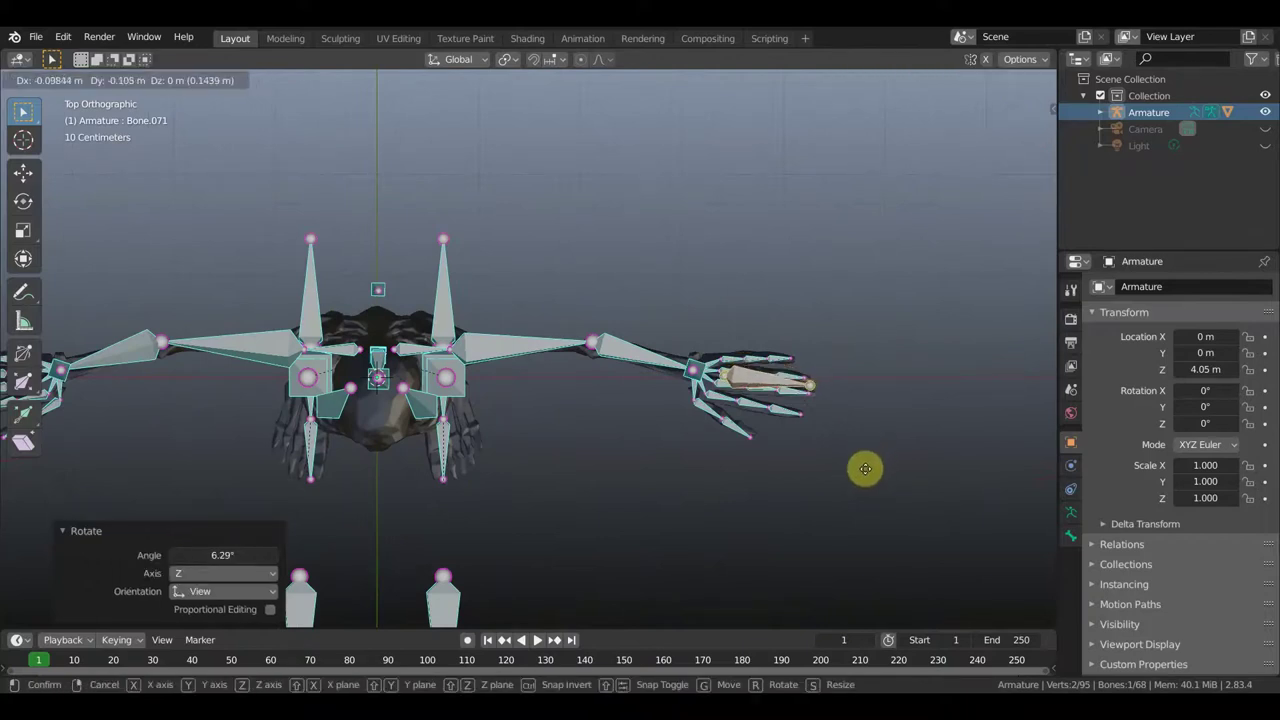
left_click(864, 466)
key("r")
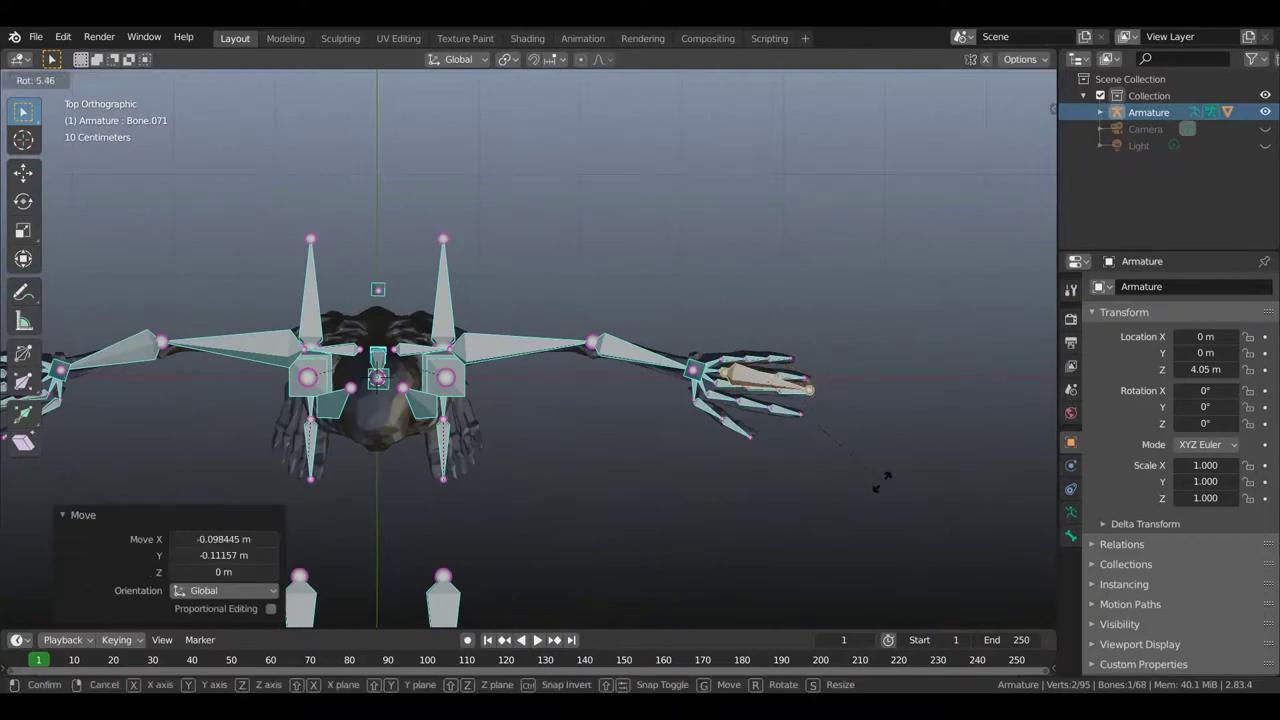
left_click(883, 477)
Bring the view back to a straight front view of the skeleton.
middle_click_drag(851, 474, 843, 352)
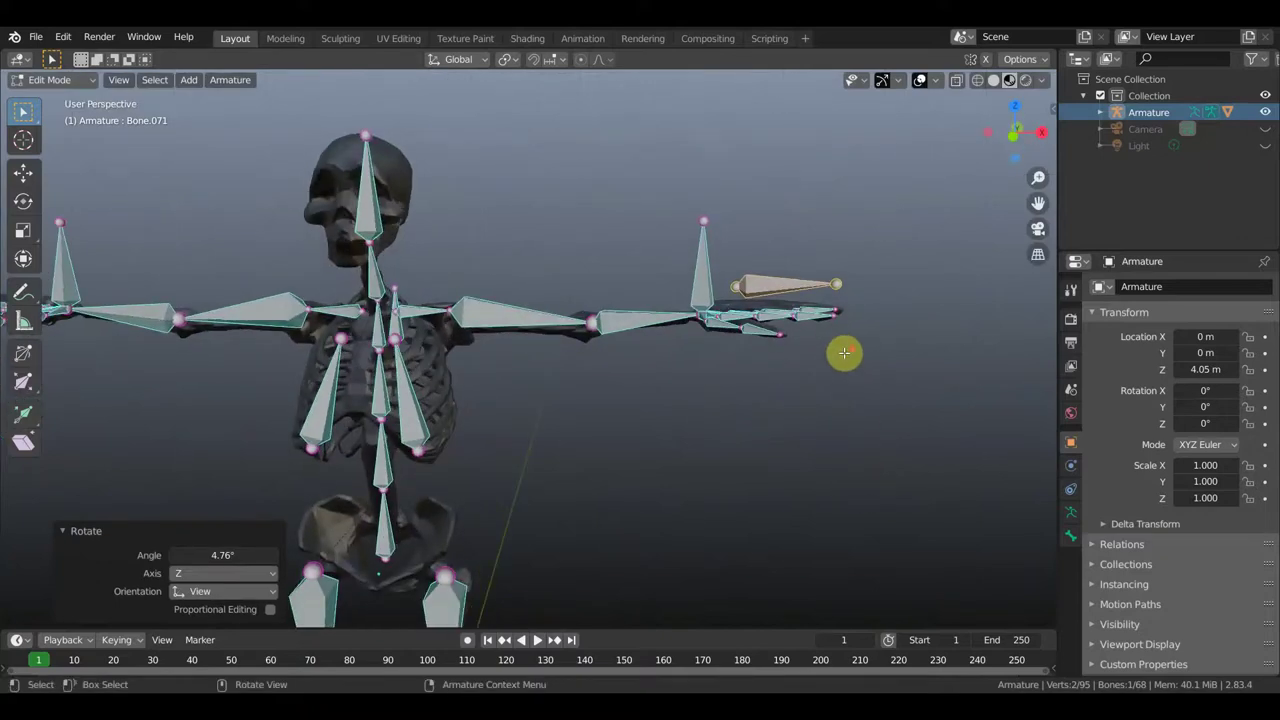
scroll(843, 355, "down", 2)
middle_click_drag(777, 431, 851, 399, "shift")
middle_click_drag(660, 386, 666, 383)
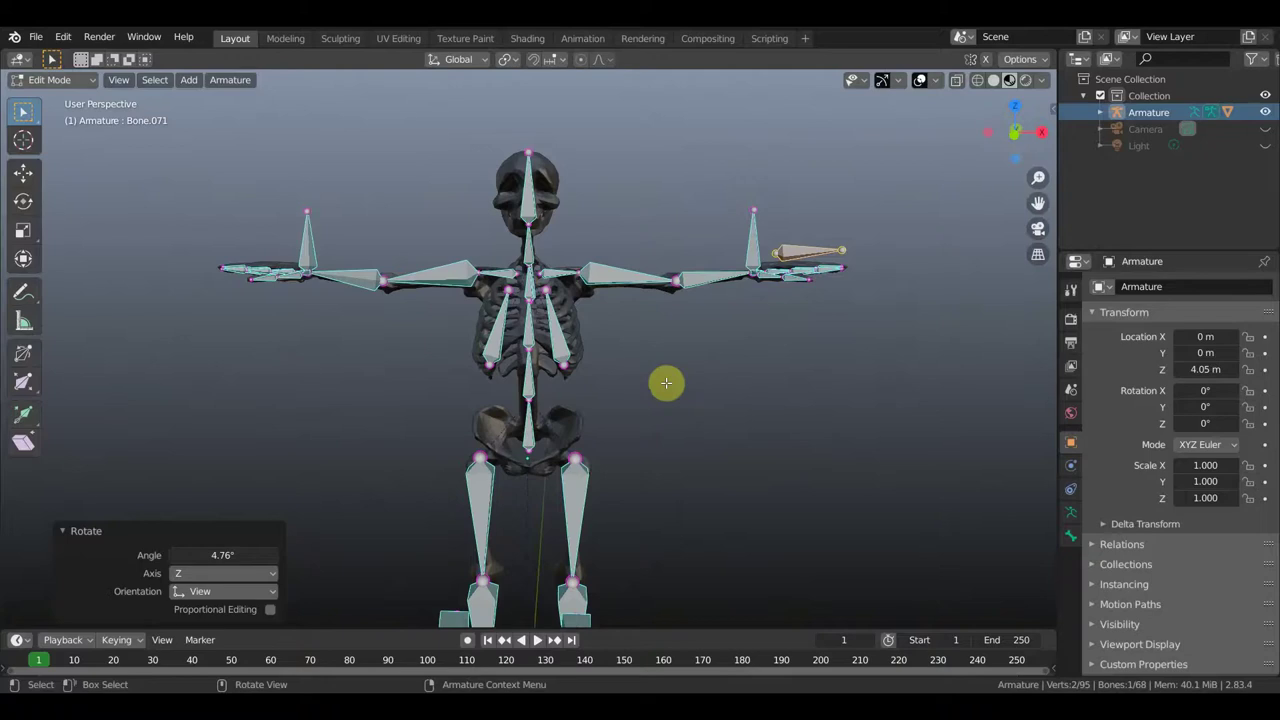
key("KP_1")
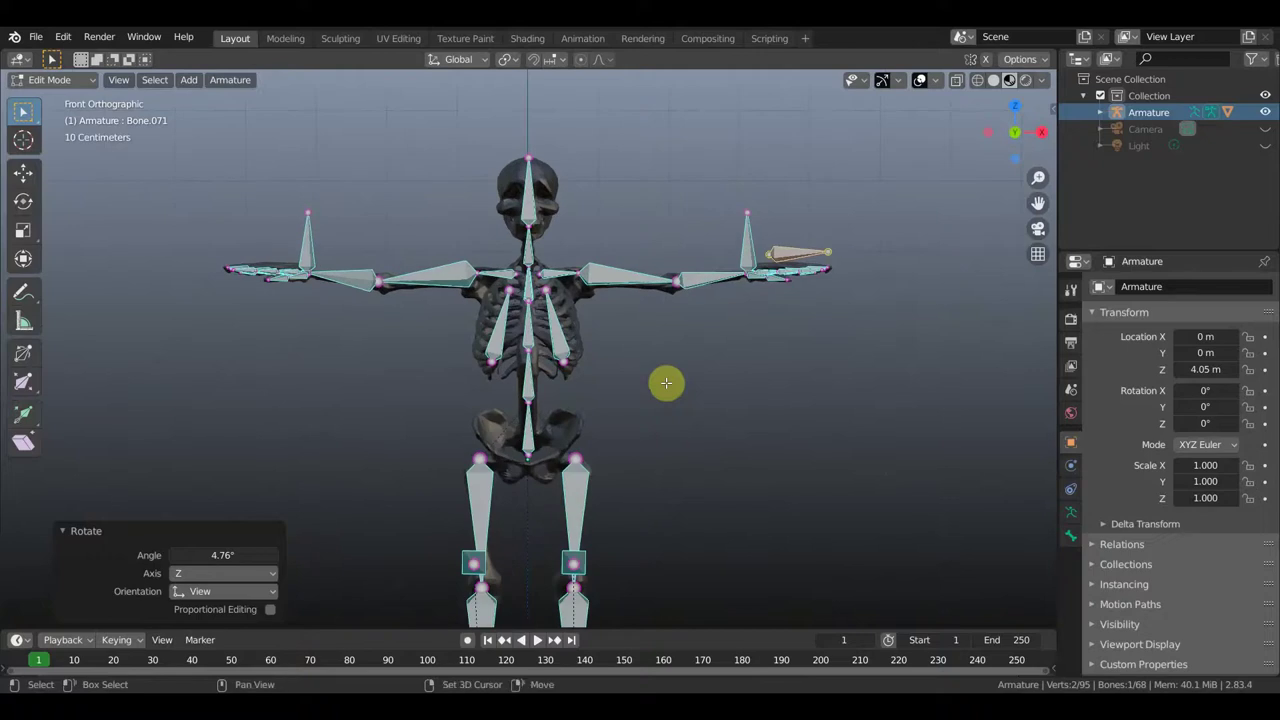
Duplicate the right-hand bone, mirror it across global X, and move it −7.66 m to the left hand.
key("e")
right_click(666, 383)
right_click(666, 383)
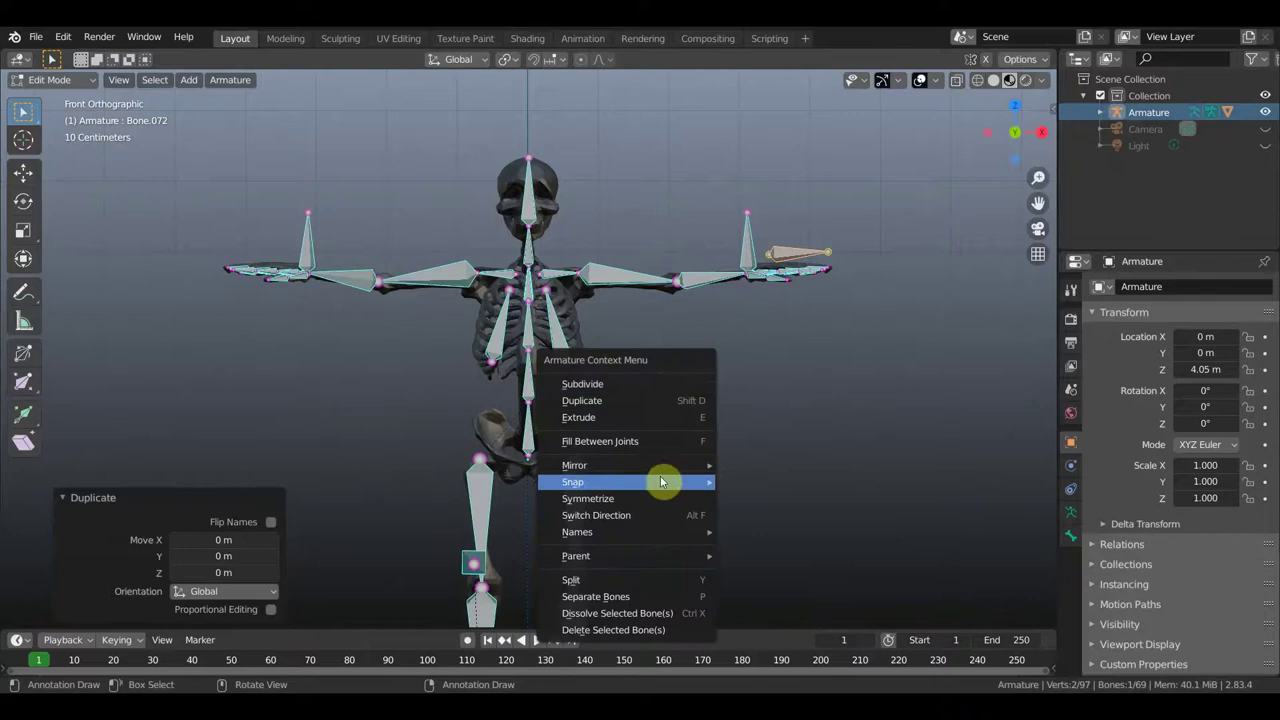
mouse_move(574, 465)
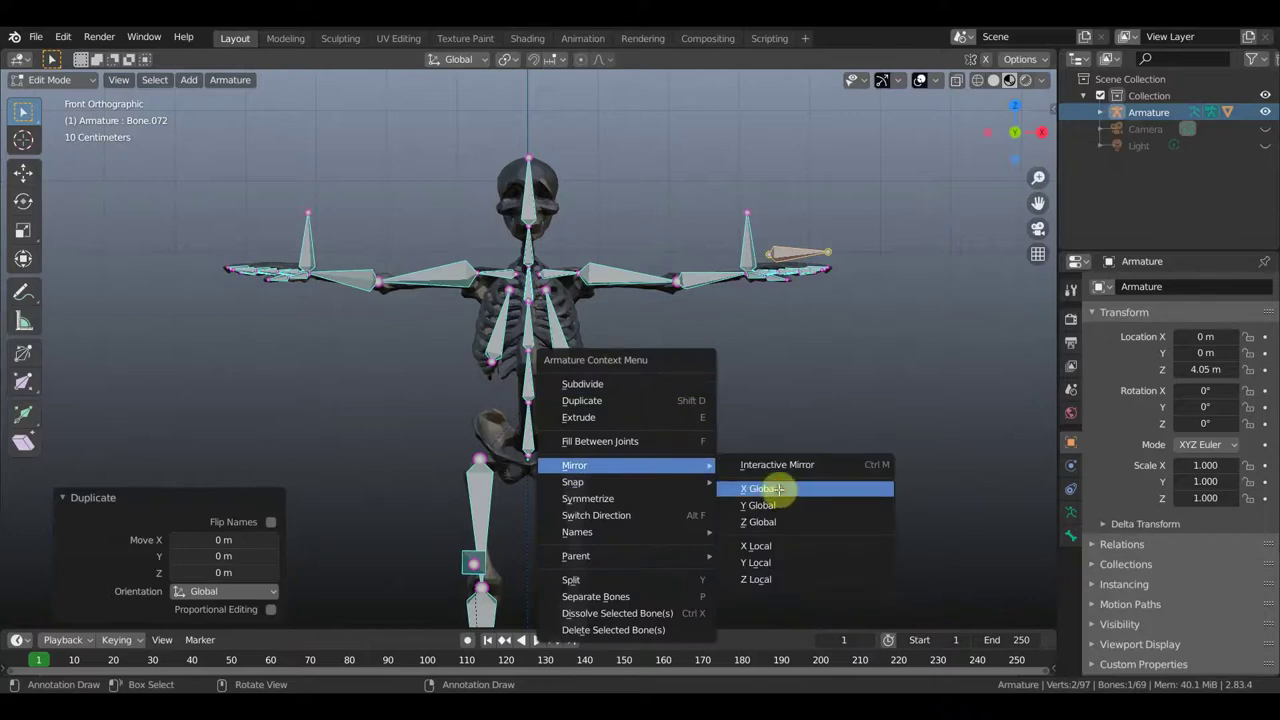
left_click(779, 488)
left_click(24, 174)
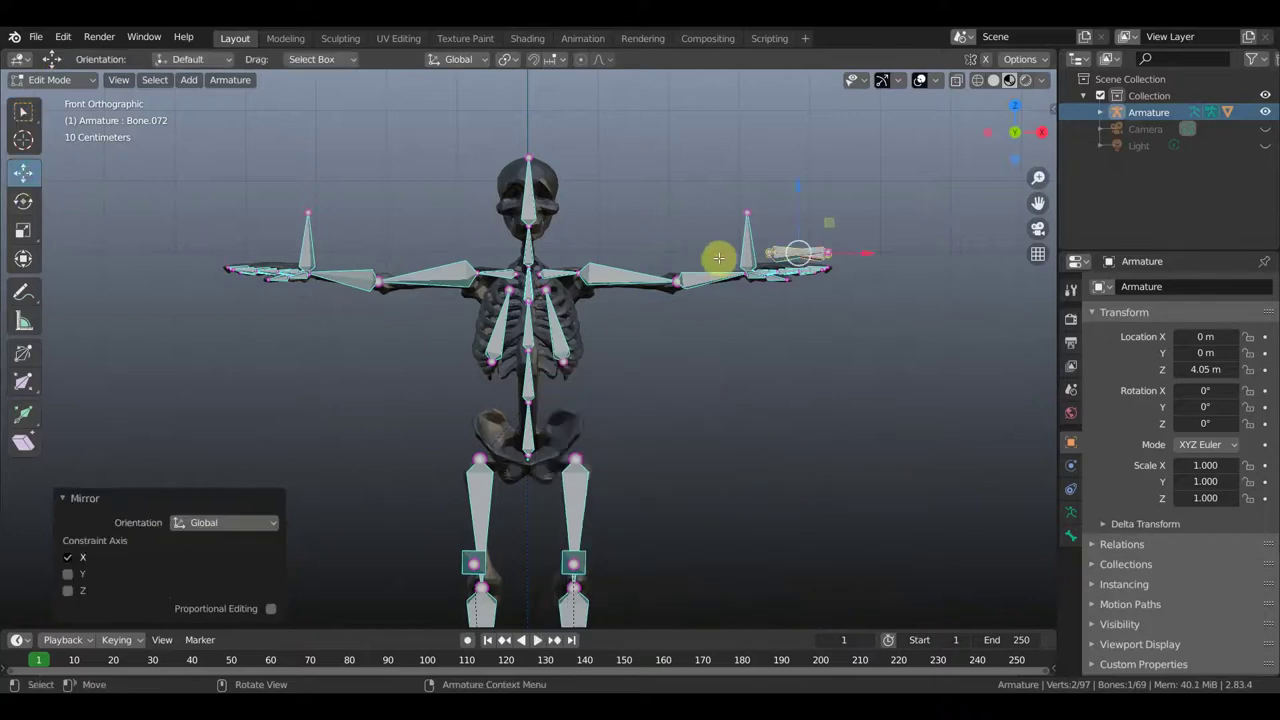
mouse_move(788, 257)
left_mouse_down()
mouse_move(357, 286)
mouse_move(323, 301)
left_mouse_up()
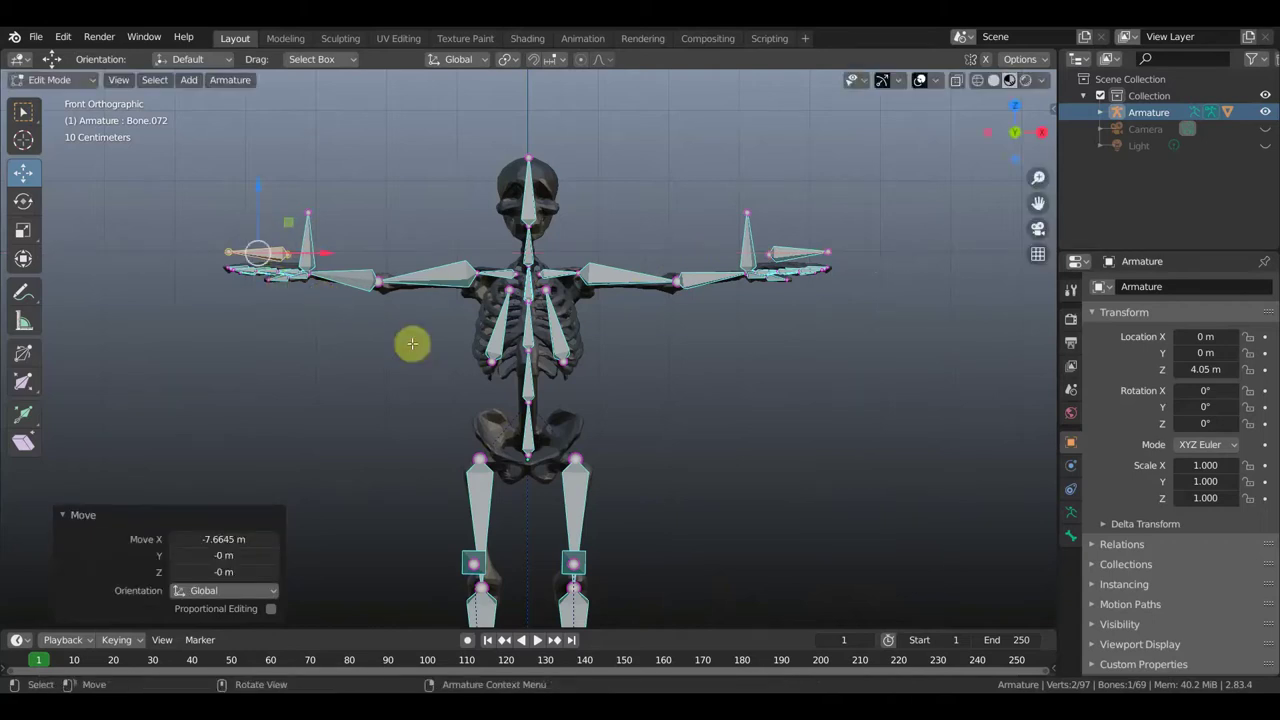
left_click(71, 84)
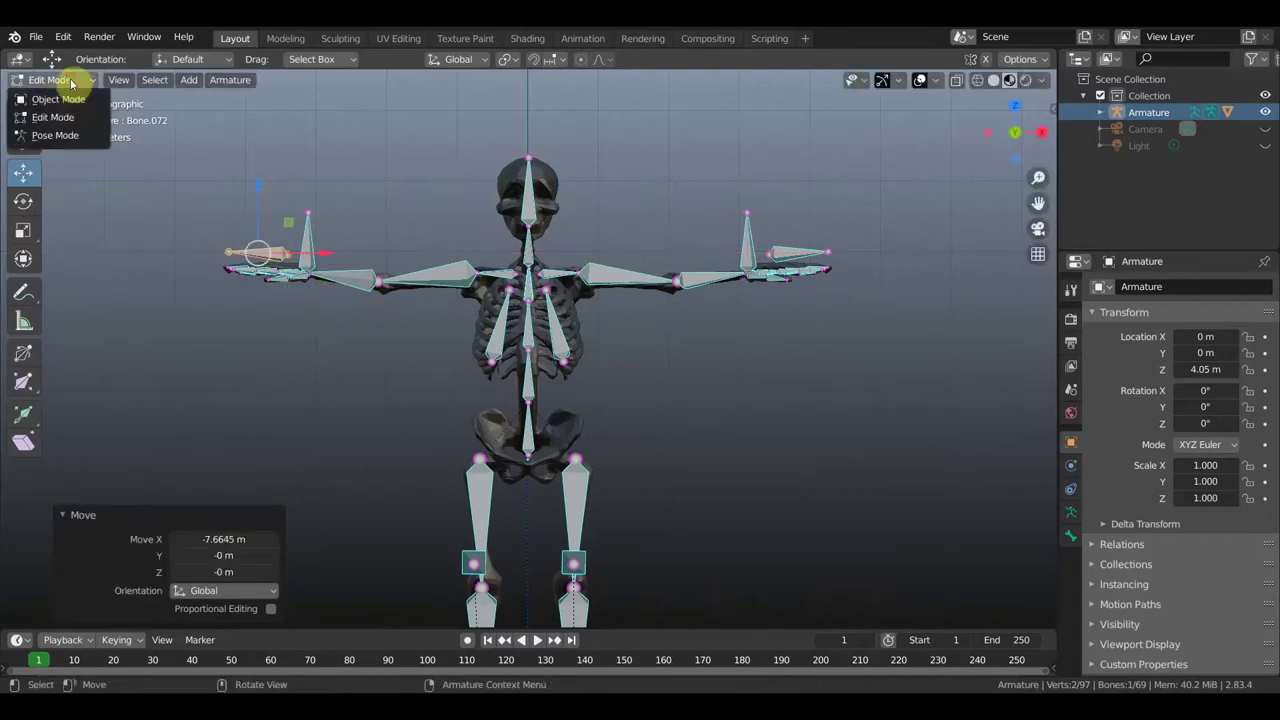
Enter Pose Mode, select the hand bones and test-move the upright right-hand bone.
left_click(67, 135)
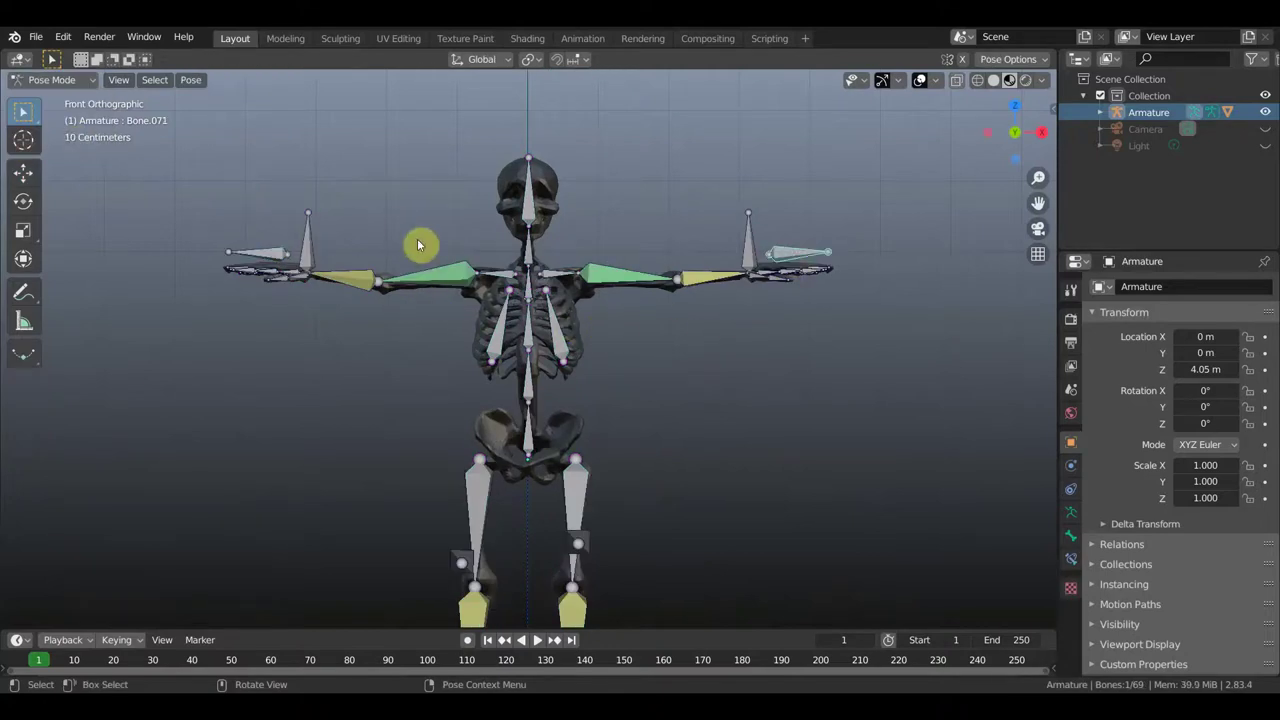
left_click(266, 252)
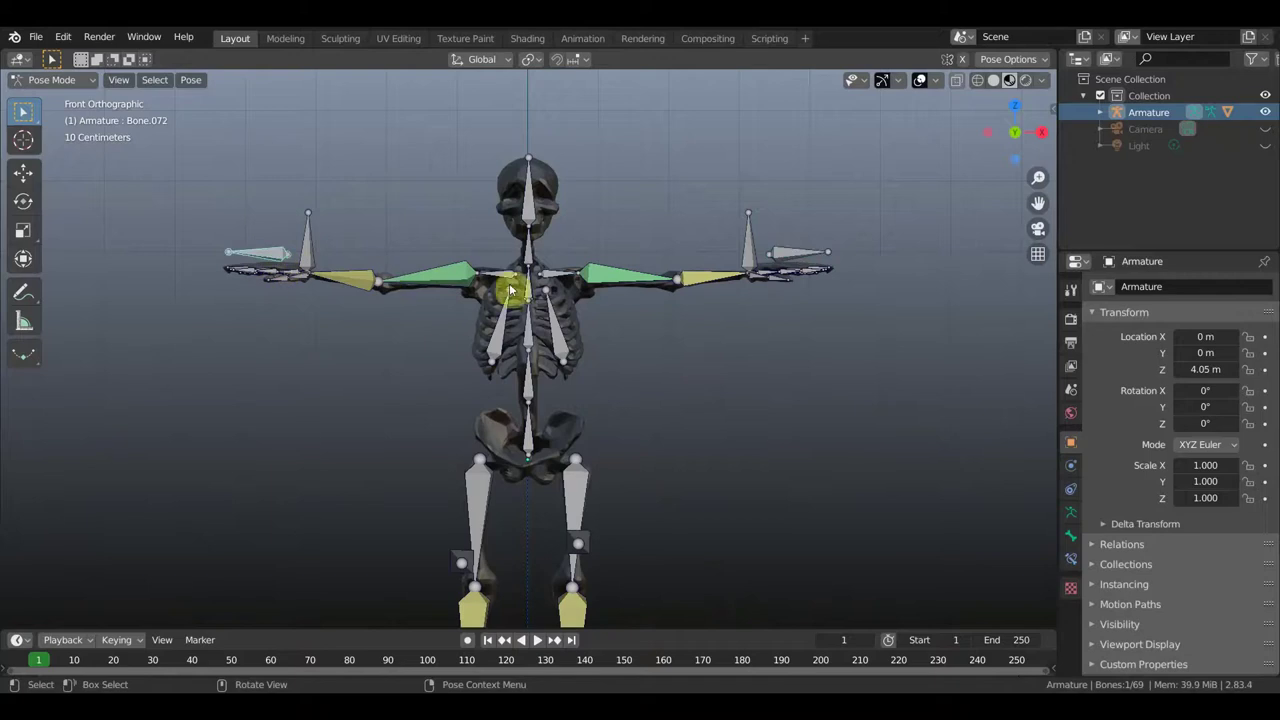
left_click(772, 252)
left_click(770, 294)
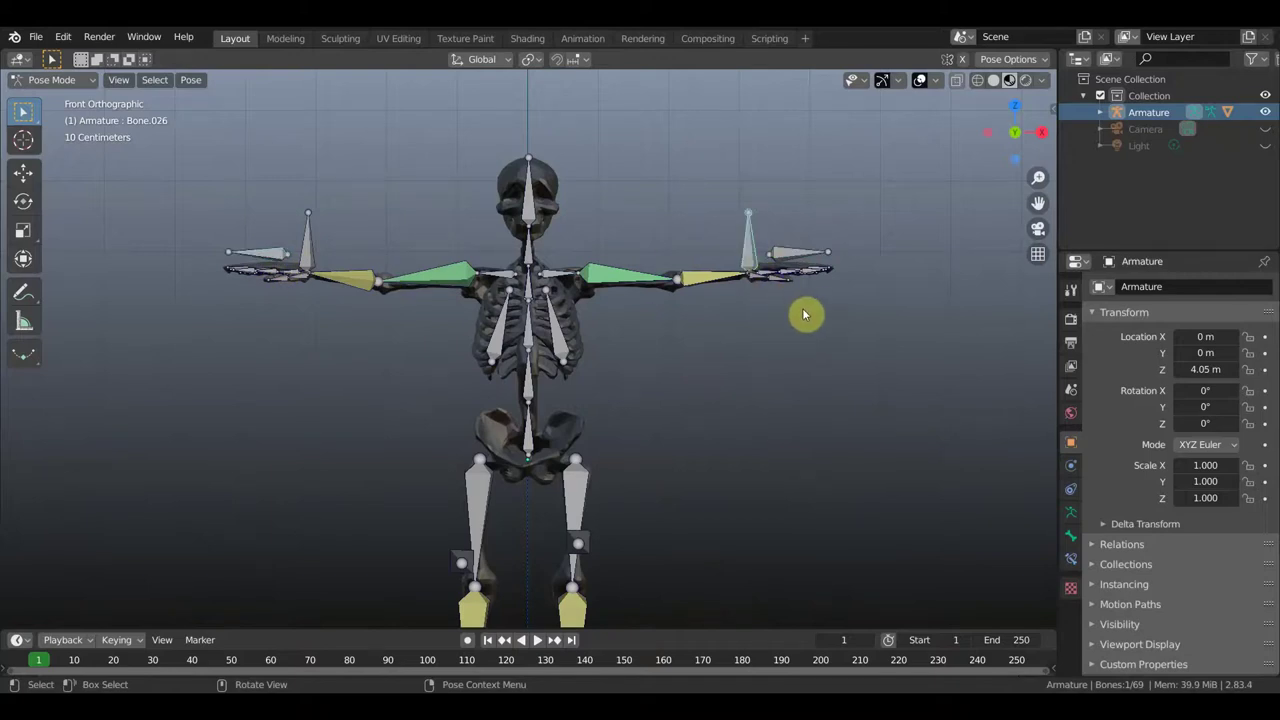
key("g")
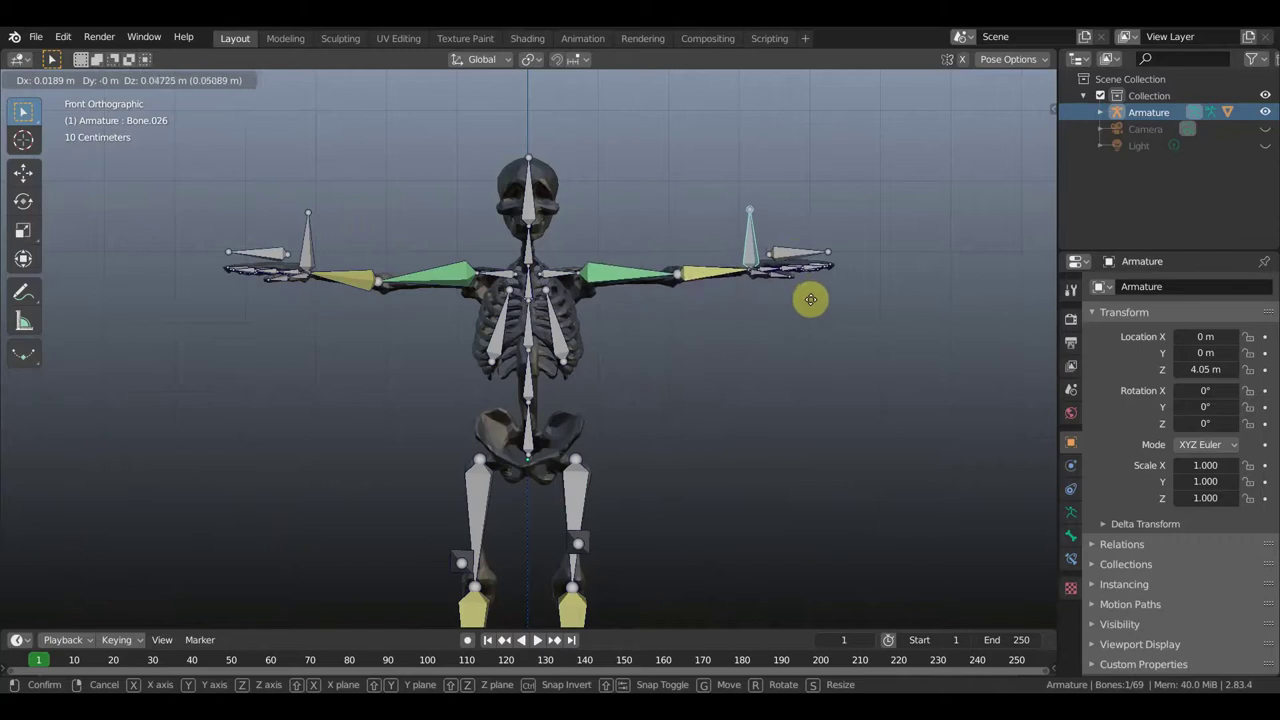
left_click(811, 297)
Test-rotate the chest spine bone, undo it, and return to Object Mode.
left_click(530, 326)
key("r")
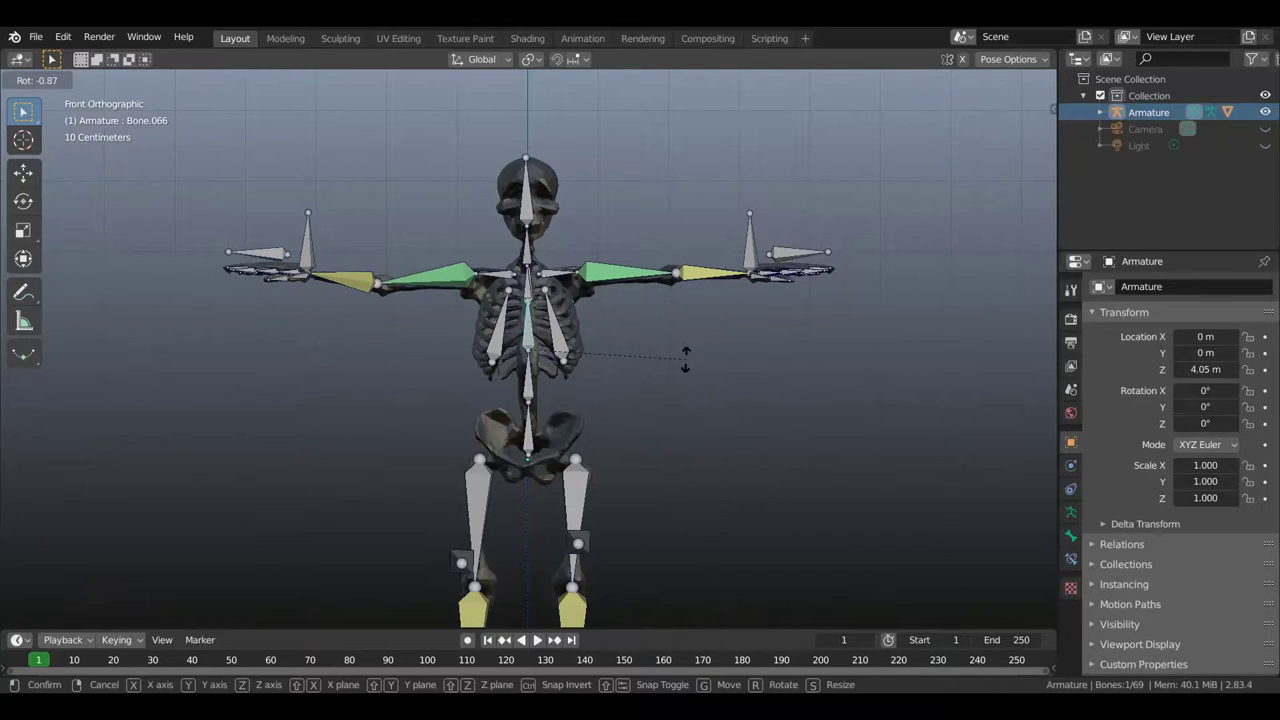
left_click(685, 360)
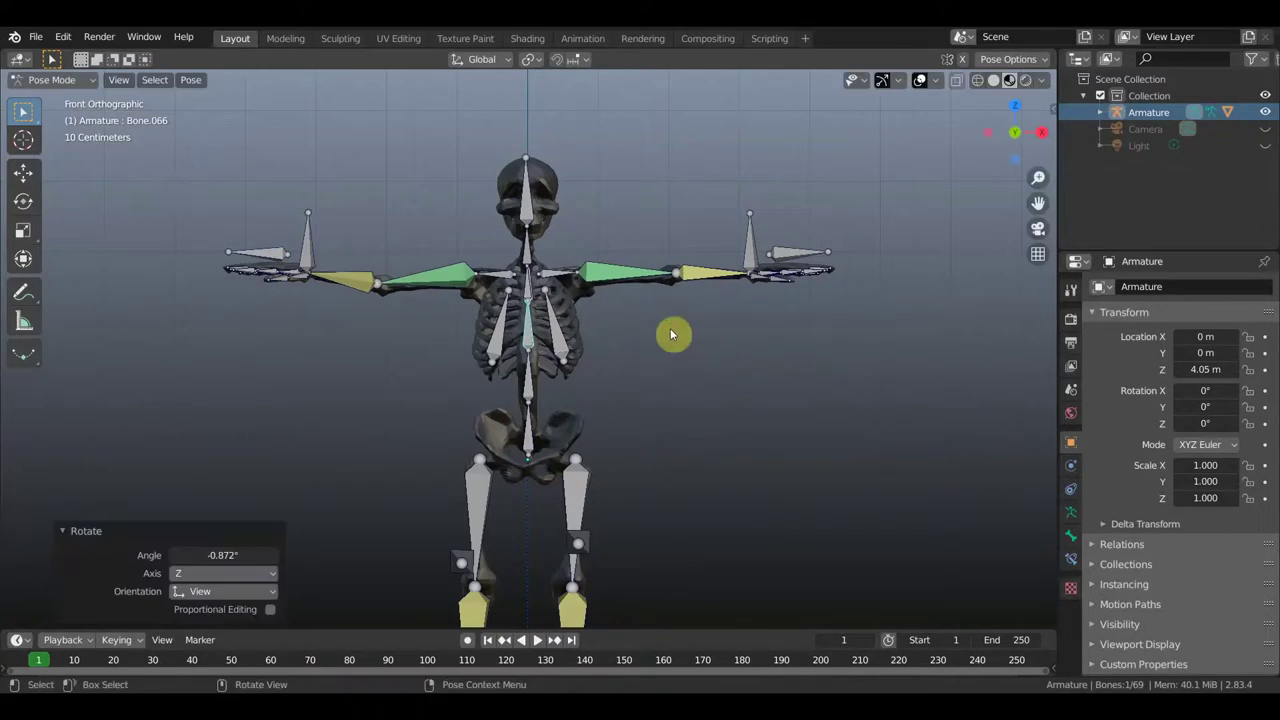
key("ctrl+z")
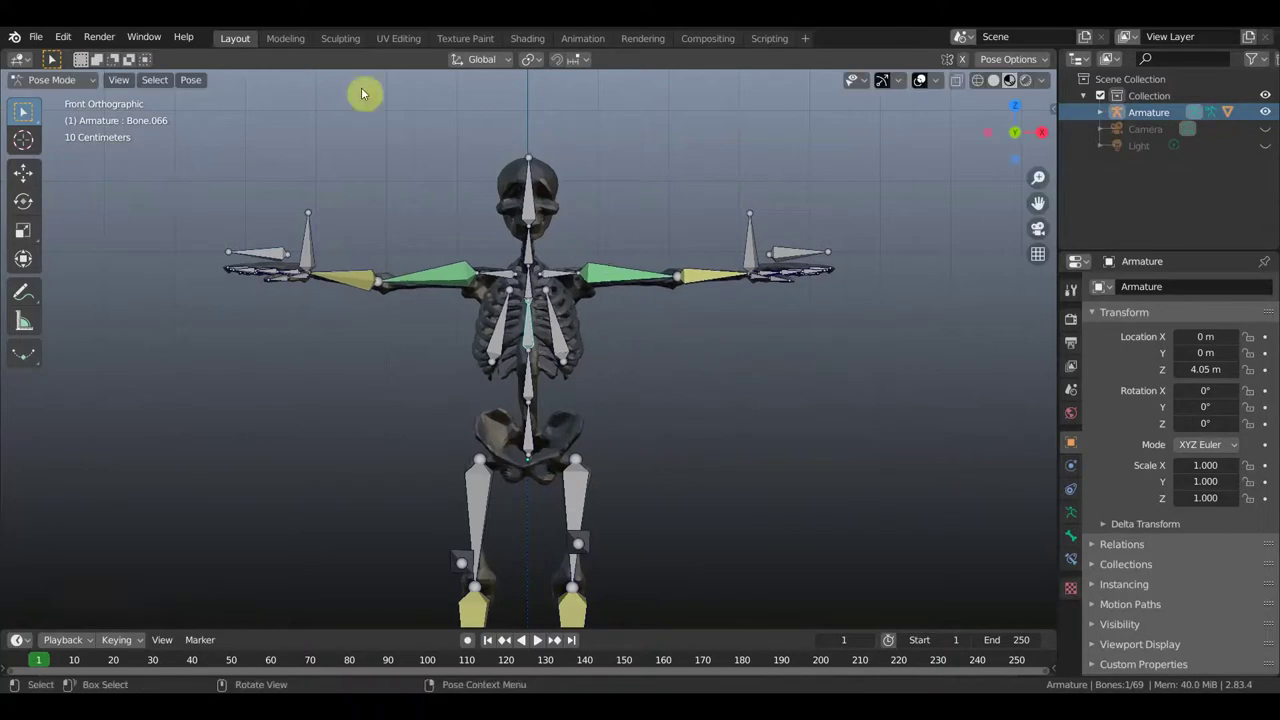
left_click(55, 80)
left_click(72, 104)
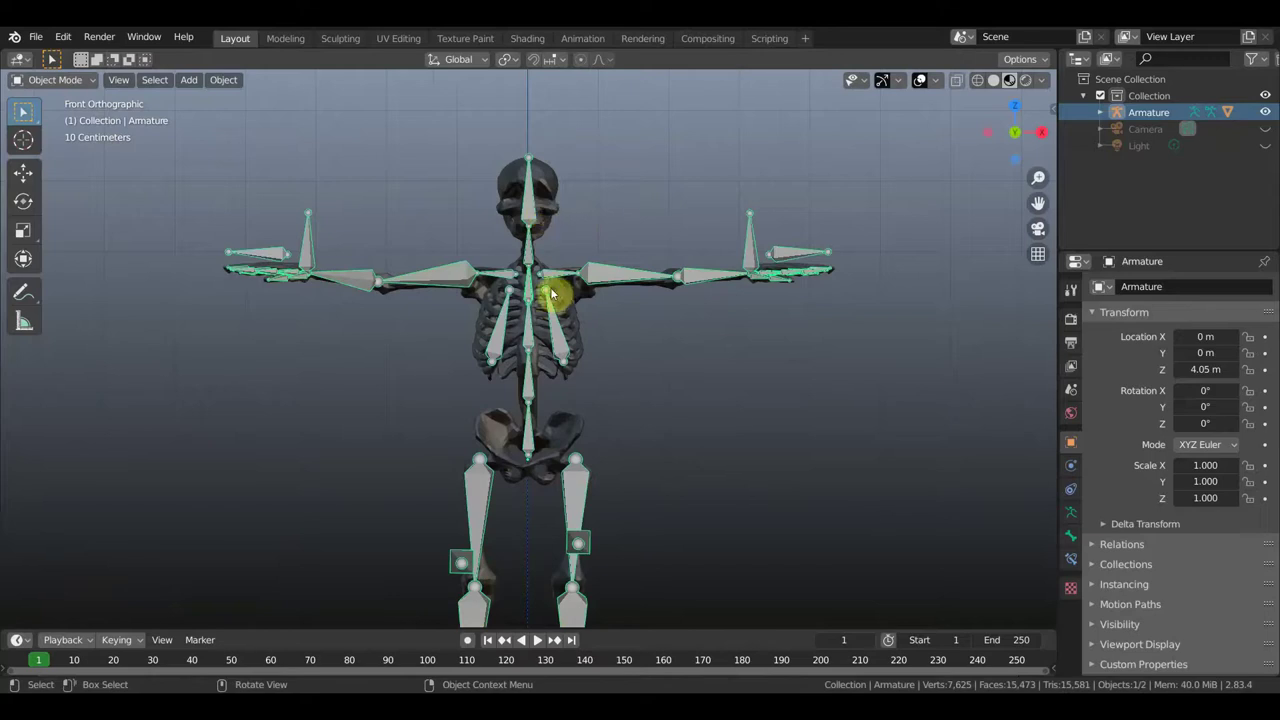
Parent the skeleton mesh to the armature with Armature Deform With Automatic Weights.
left_click(554, 210)
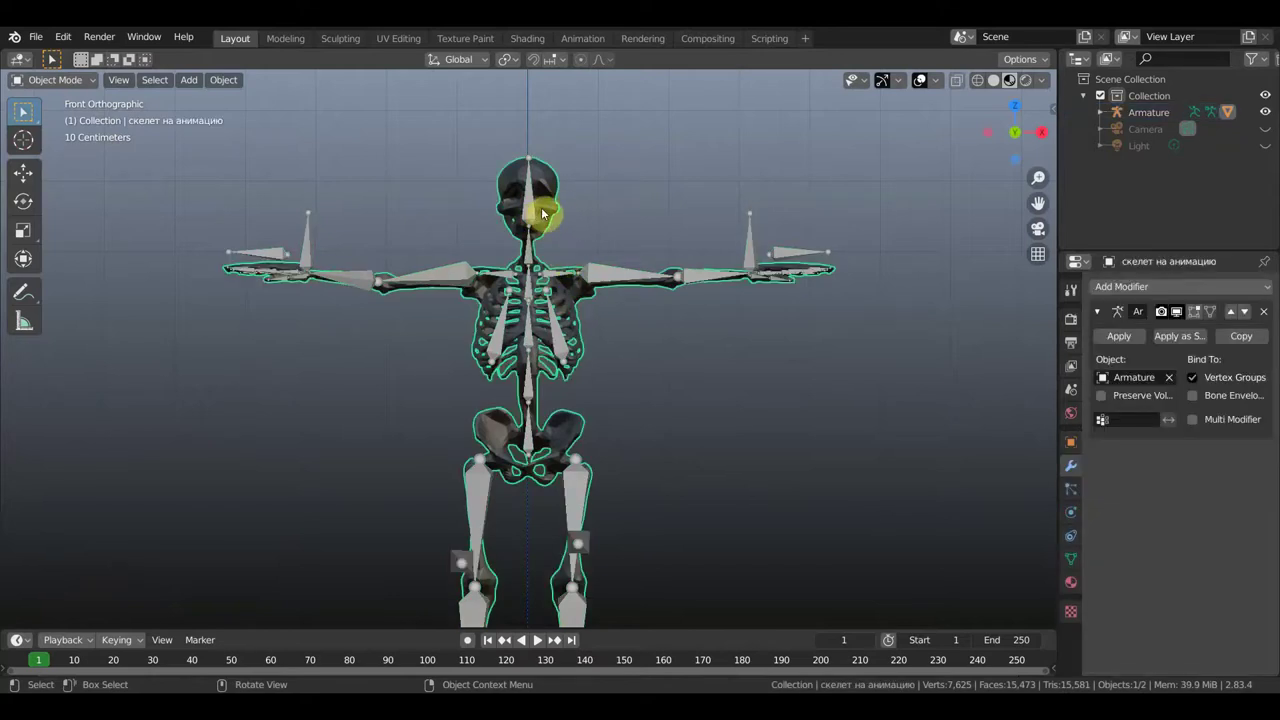
left_click(615, 277, "shift")
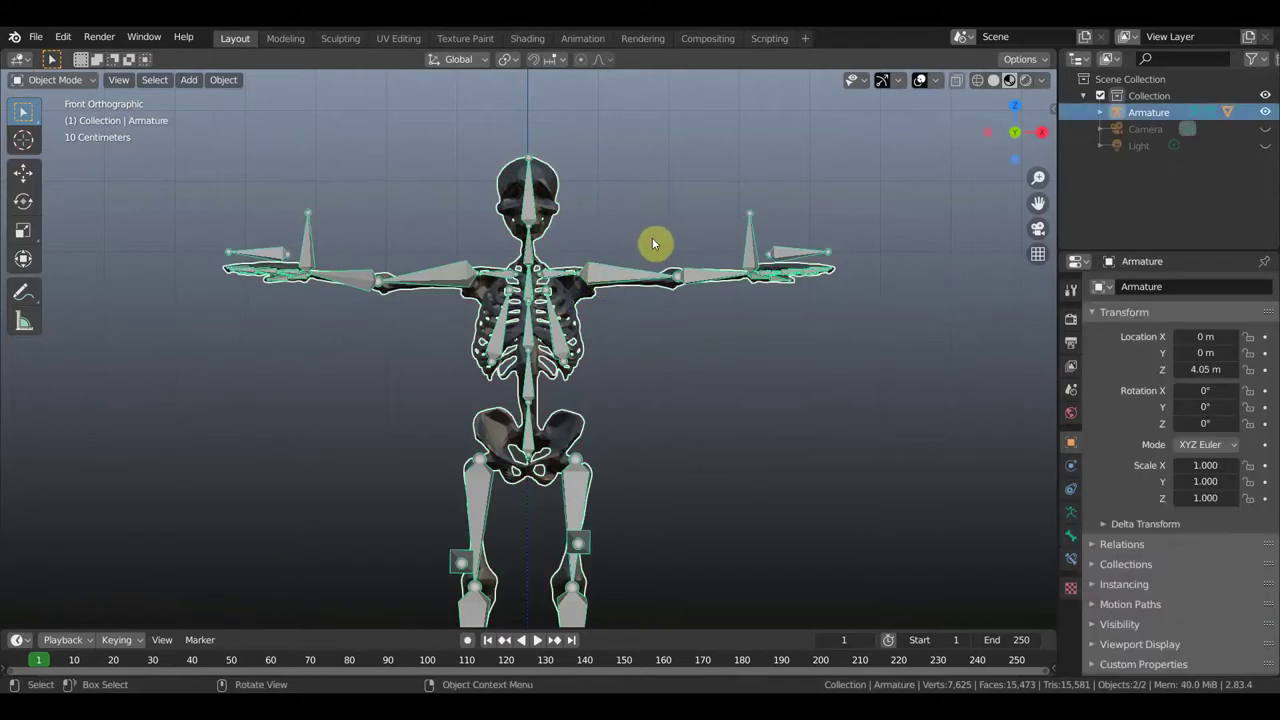
key("ctrl+p")
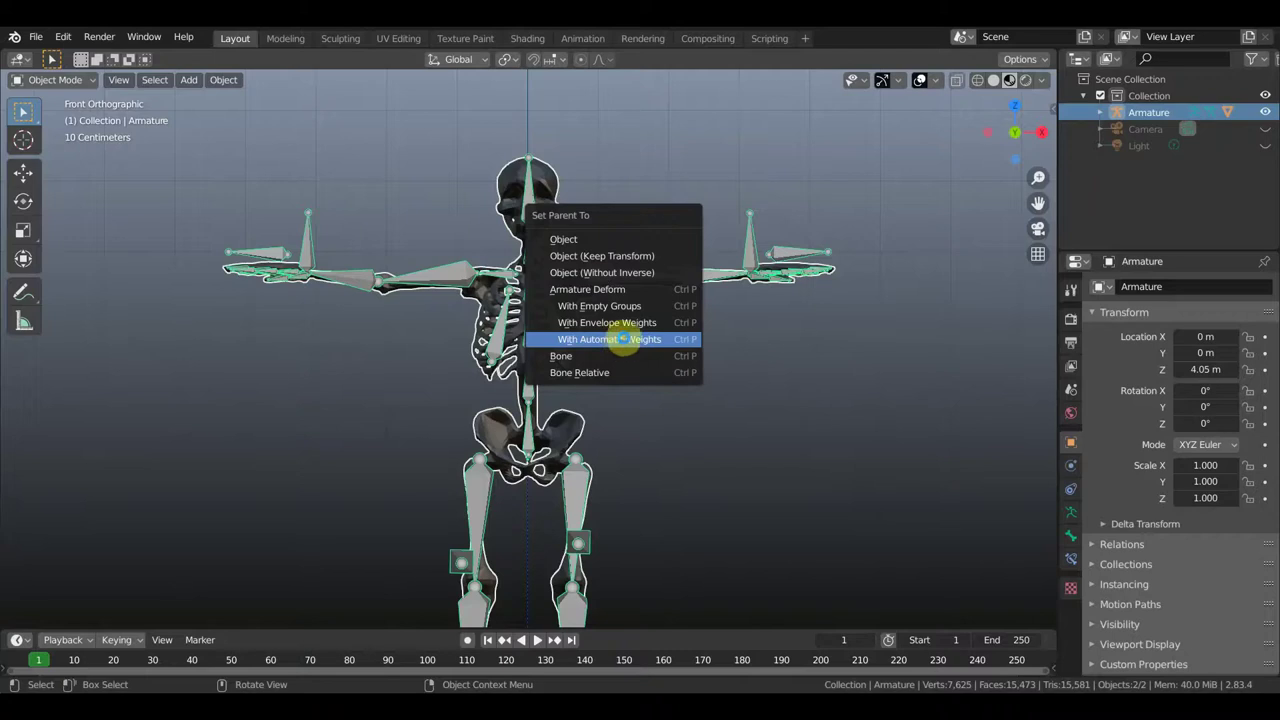
left_click(700, 339)
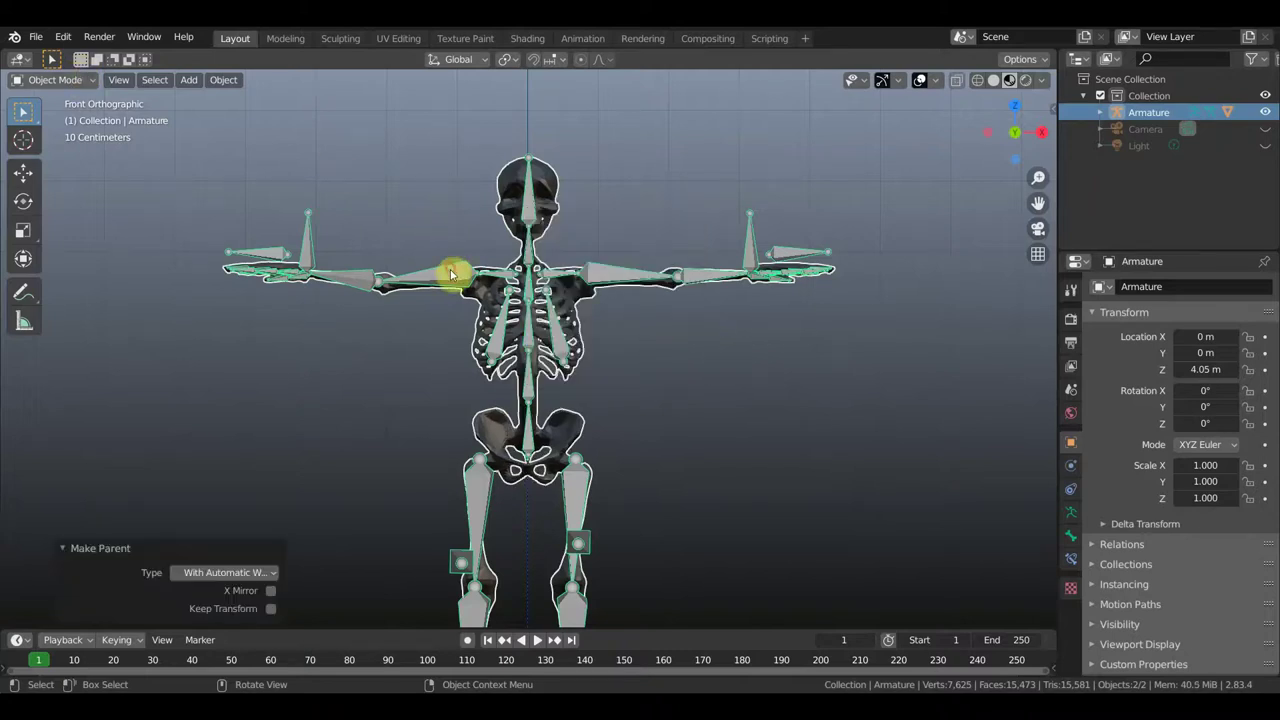
left_click(452, 273)
left_click(80, 80)
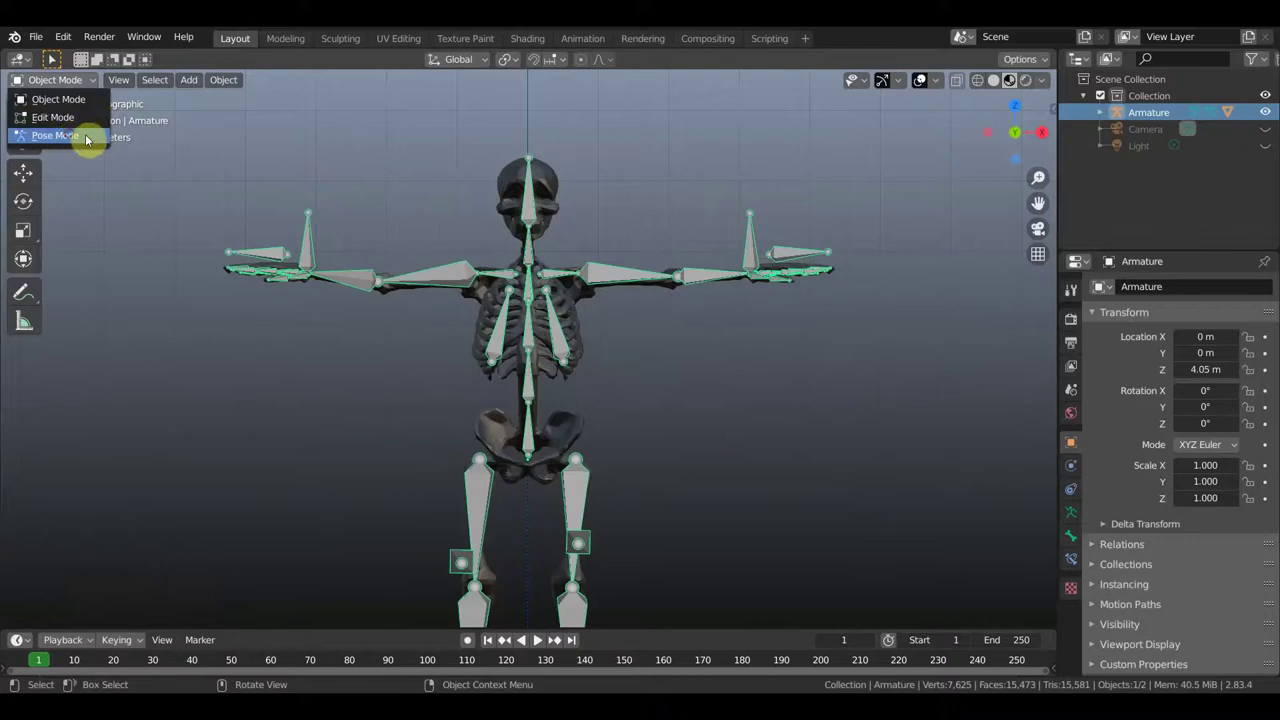
Enter Pose Mode and test-rotate the head bone, then undo the tilt.
left_click(86, 136)
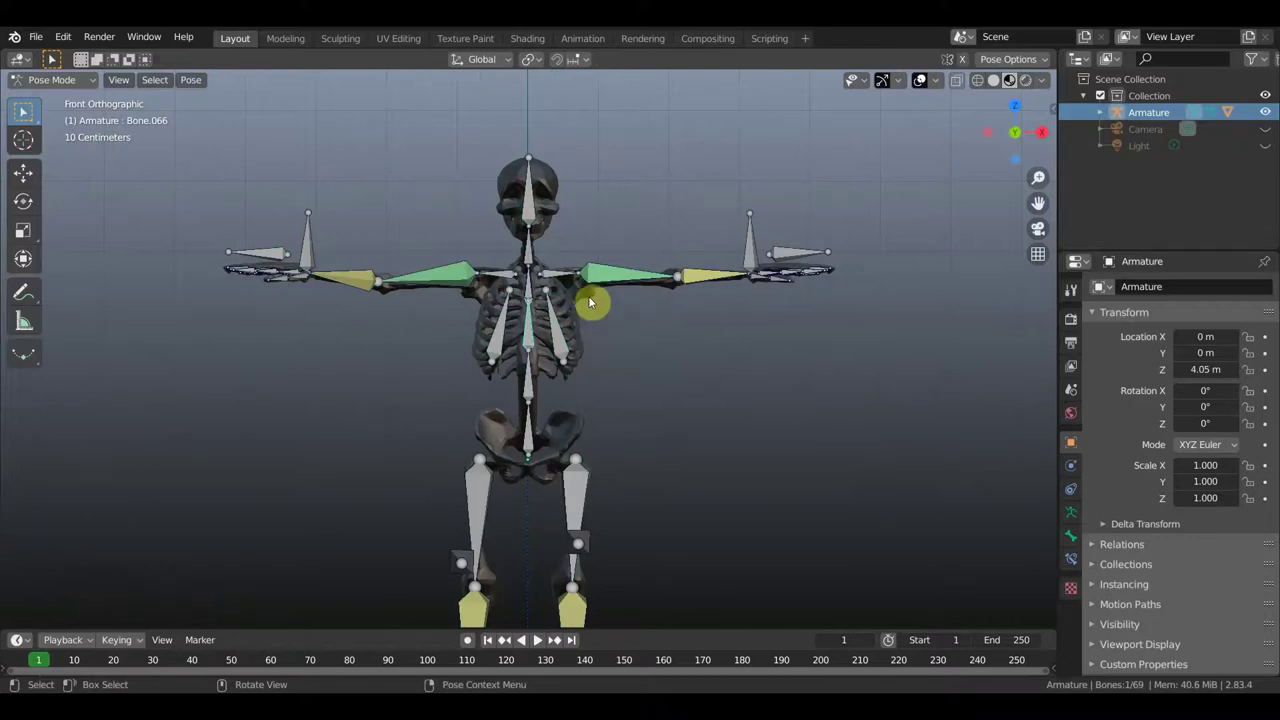
mouse_move(588, 302)
middle_mouse_down()
mouse_move(437, 326)
mouse_move(614, 326)
middle_mouse_up()
mouse_move(772, 294)
middle_mouse_down()
mouse_move(743, 297)
mouse_move(741, 318)
middle_mouse_up()
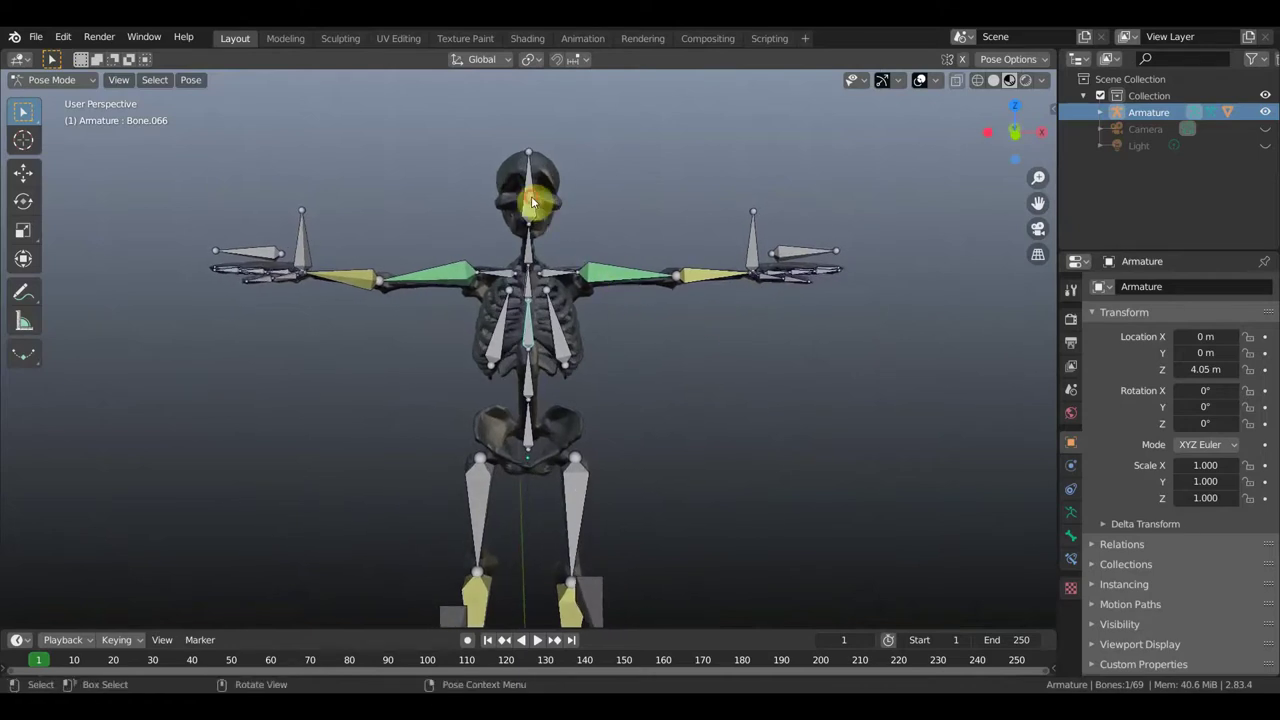
left_click(590, 233)
key("r")
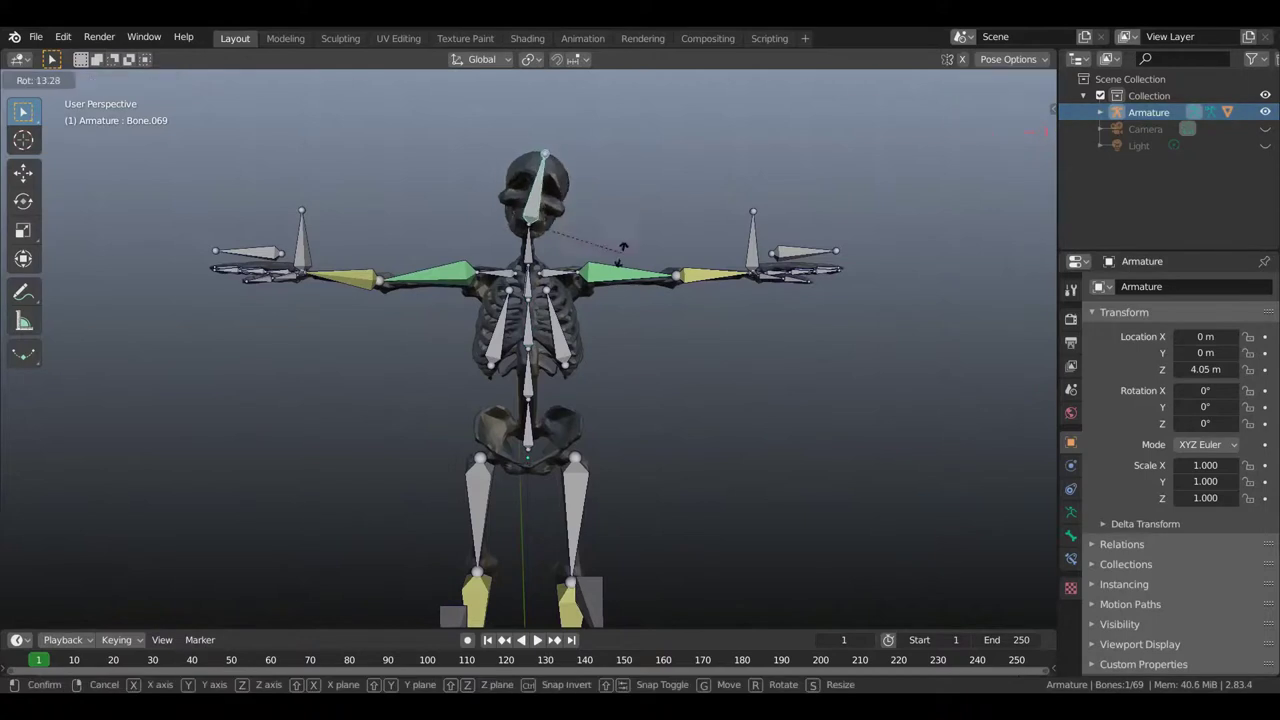
left_click(602, 228)
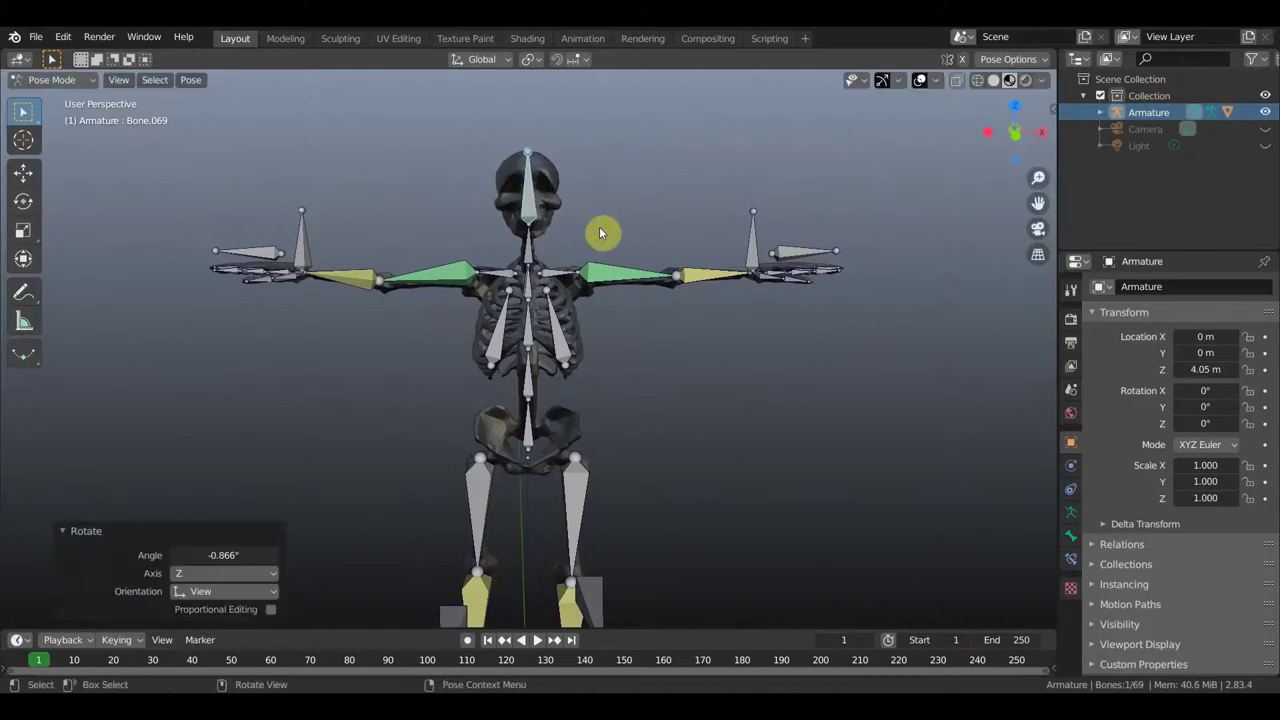
key("ctrl+z")
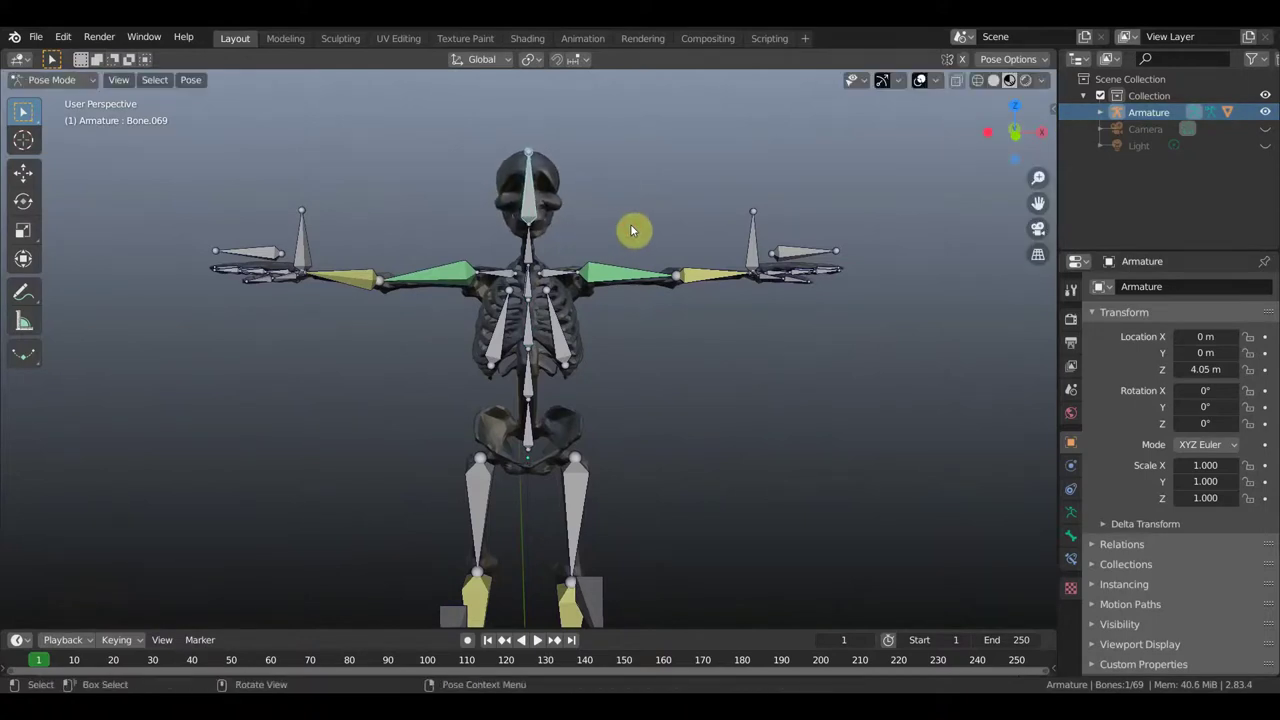
Select the chest bone beside the ribcage and add the thin shoulder bone.
mouse_move(657, 346)
middle_mouse_down()
mouse_move(520, 342)
mouse_move(537, 349)
middle_mouse_up()
scroll(599, 291, "up", 5)
left_click(651, 266)
mouse_move(688, 287)
middle_mouse_down()
mouse_move(699, 279)
mouse_move(623, 277)
middle_mouse_up()
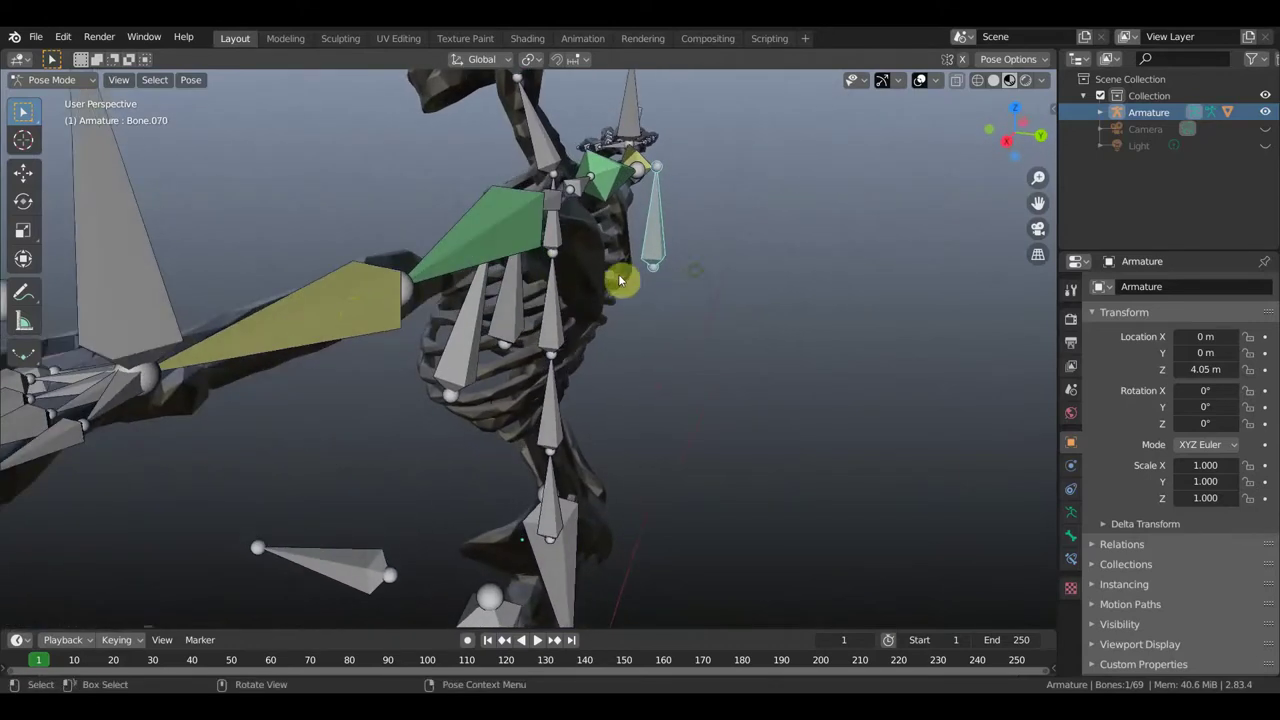
mouse_move(346, 317)
middle_mouse_down()
mouse_move(306, 323)
mouse_move(276, 351)
middle_mouse_up()
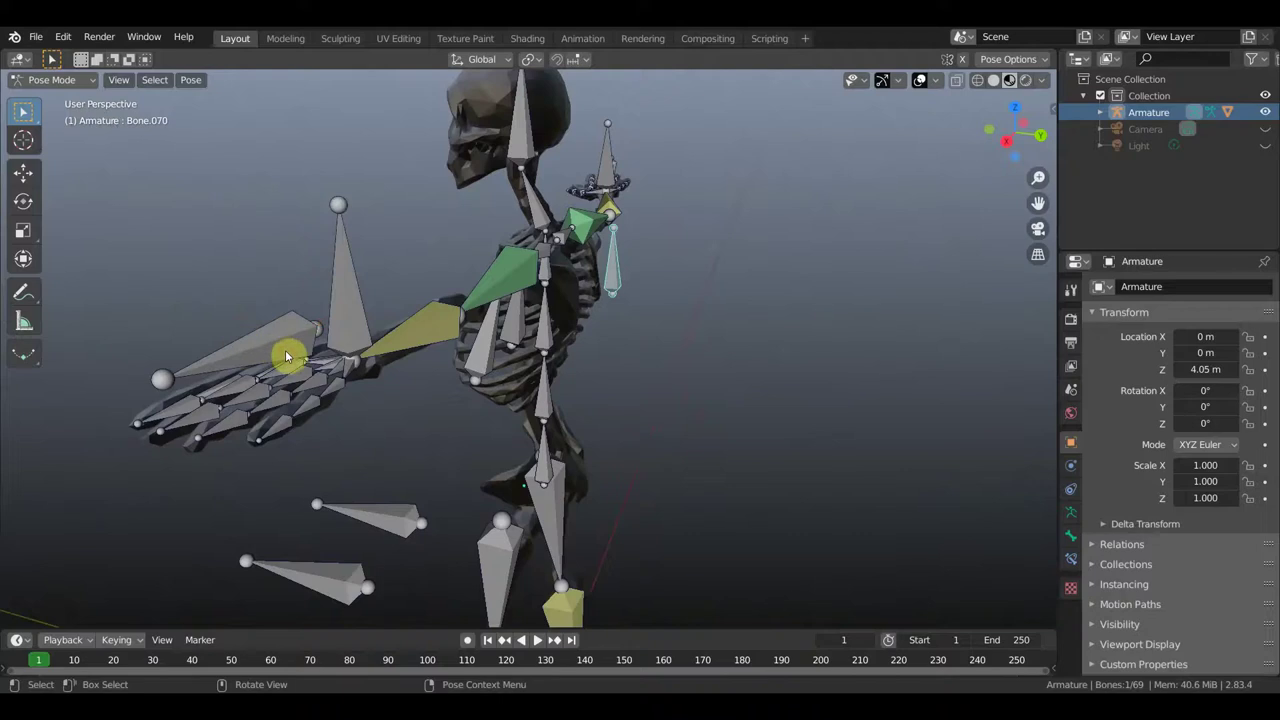
left_click(340, 352)
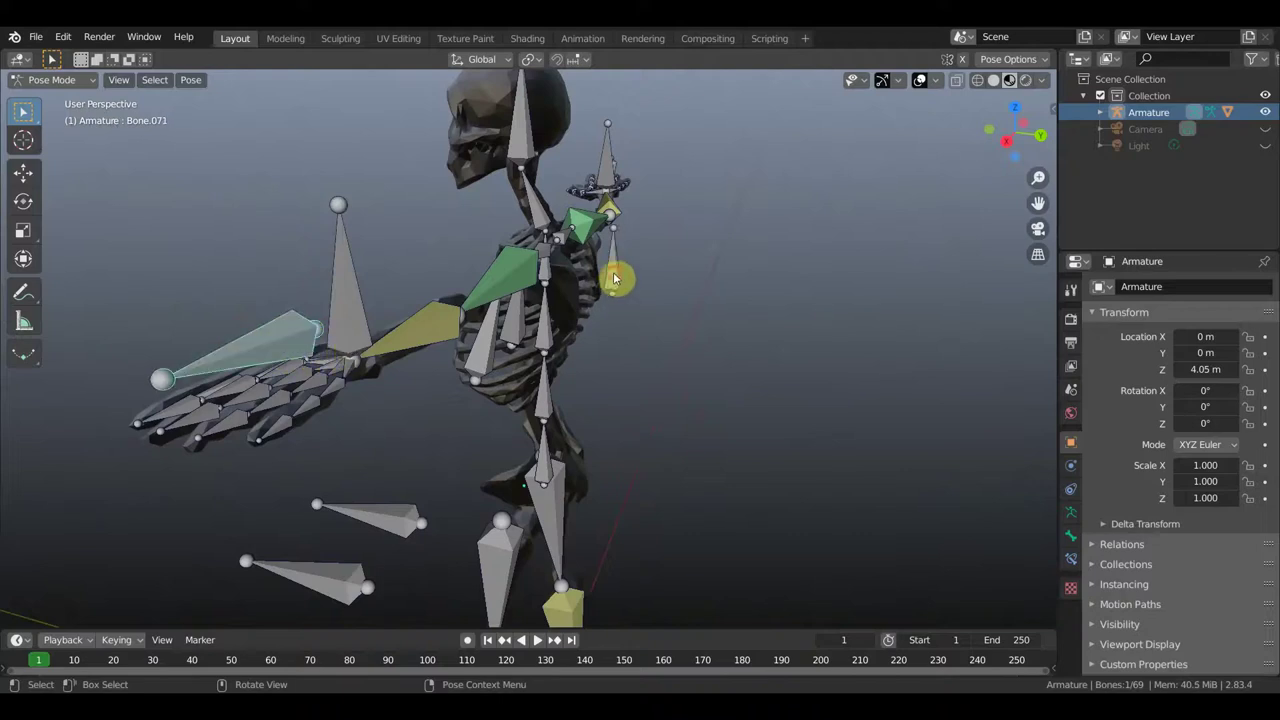
left_click(625, 192)
scroll(668, 322, "up", 2)
middle_click_drag(668, 322, 657, 303)
left_click(548, 251)
middle_click_drag(548, 262, 540, 258)
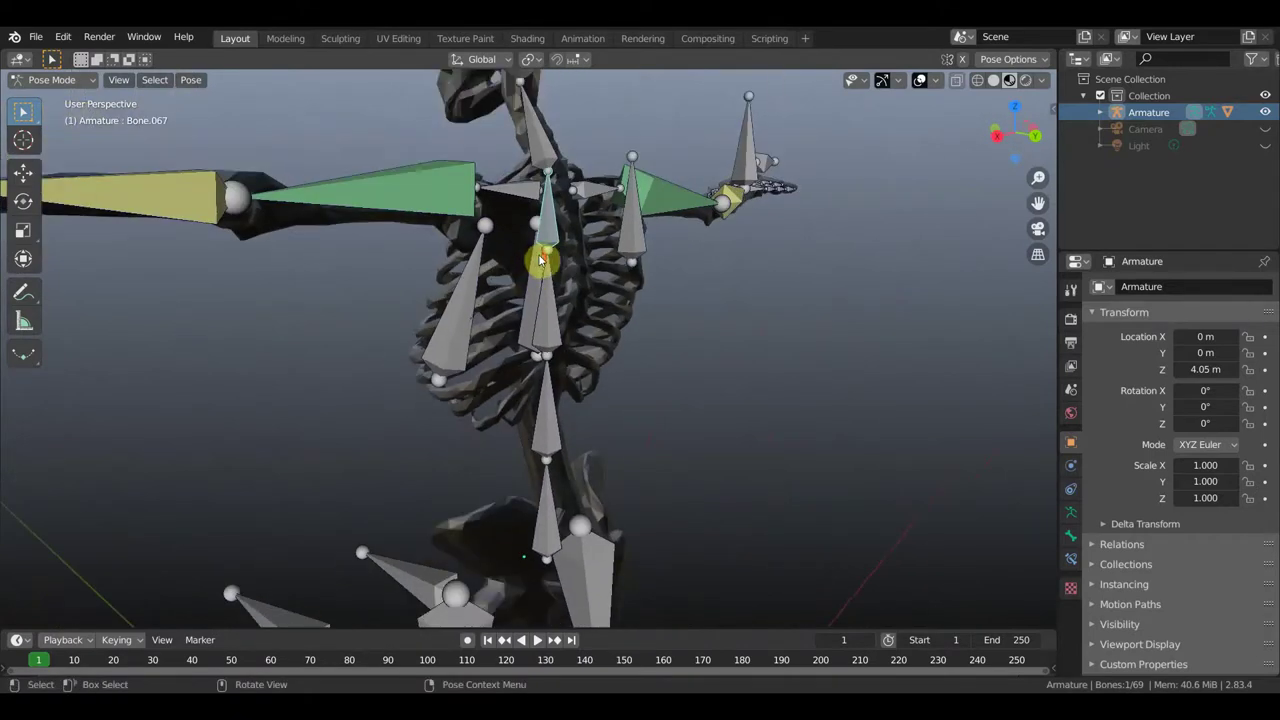
key("shift")
left_click(640, 234, "shift")
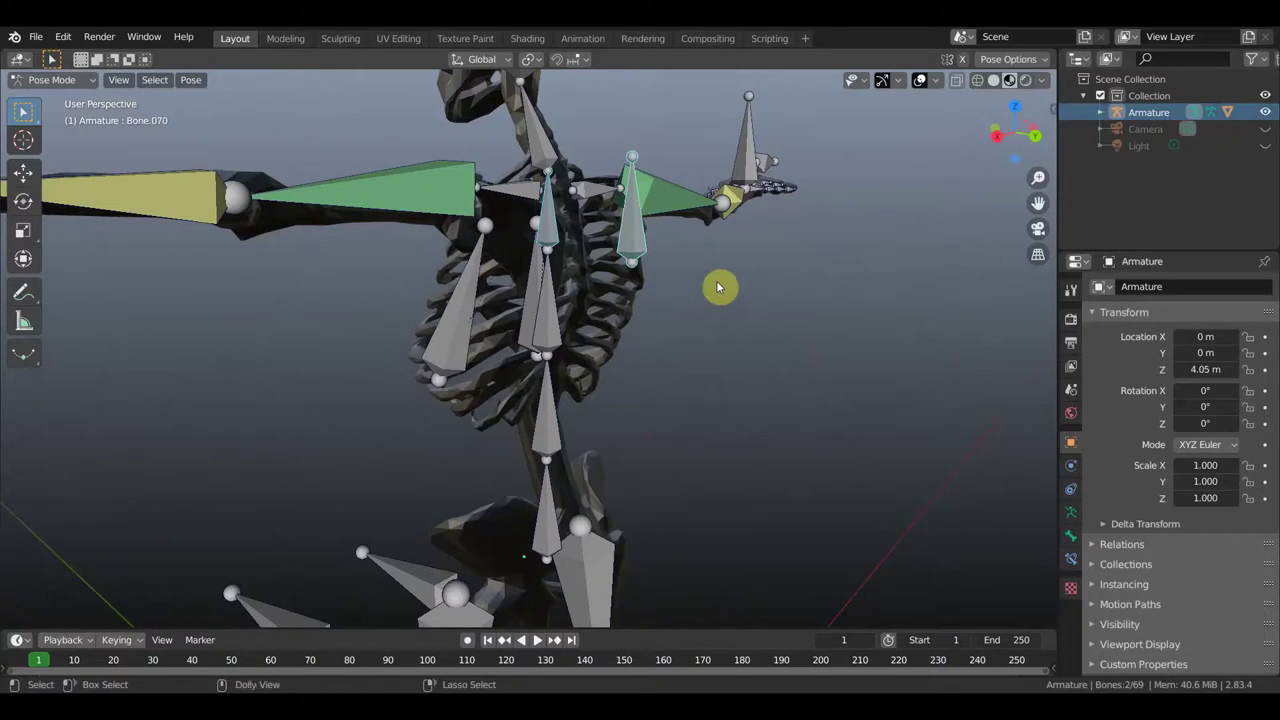
Give Bone.067 a Copy Rotation constraint targeting control bone Bone.070.
key("ctrl+shift+c")
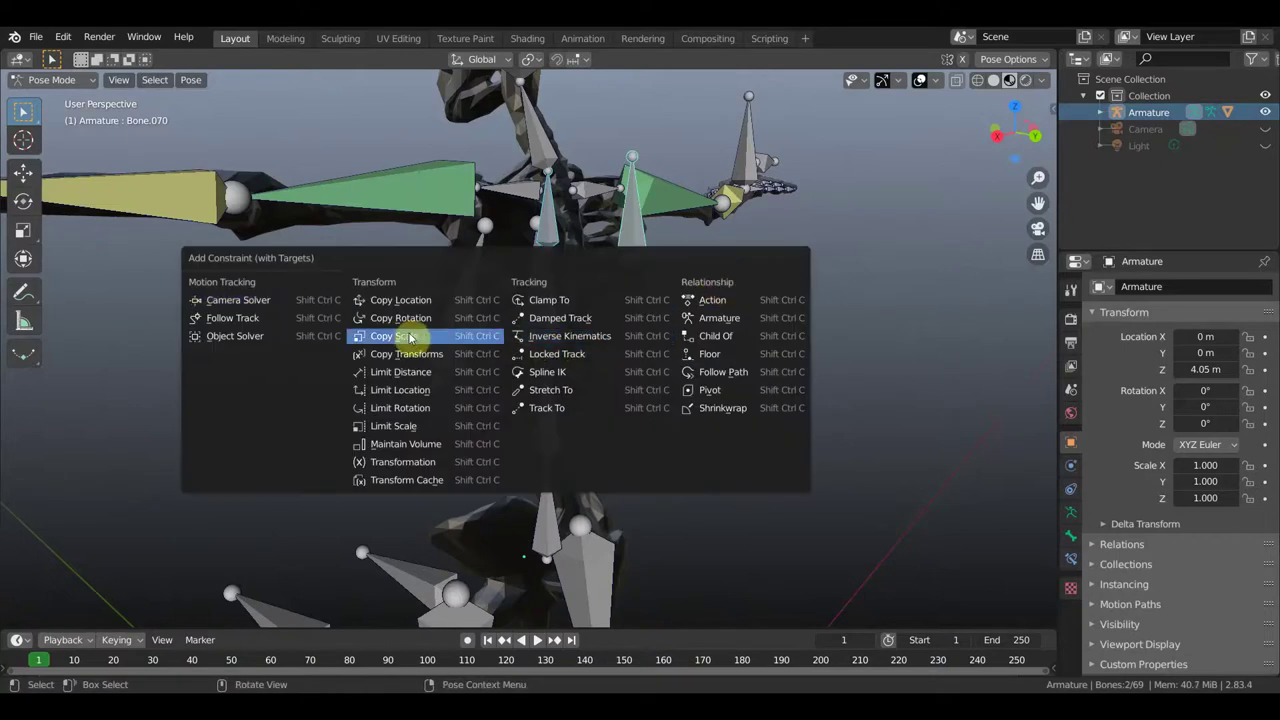
left_click(400, 318)
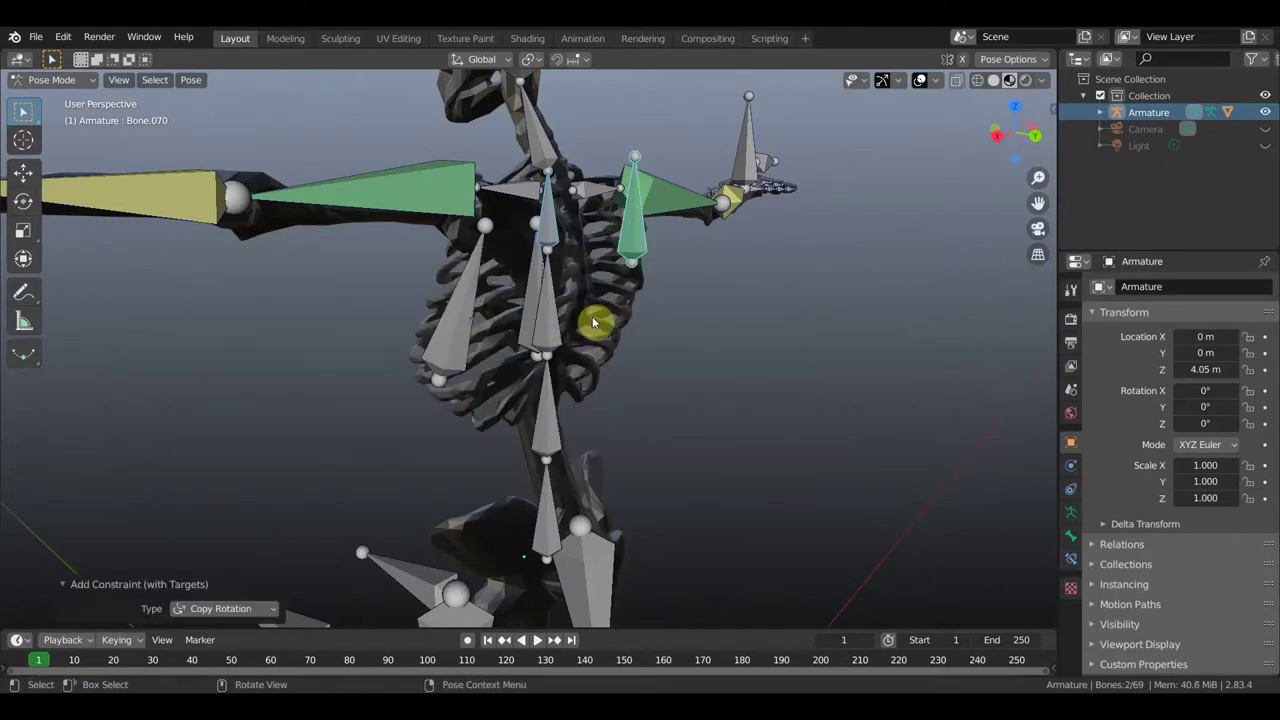
key("ctrl+z")
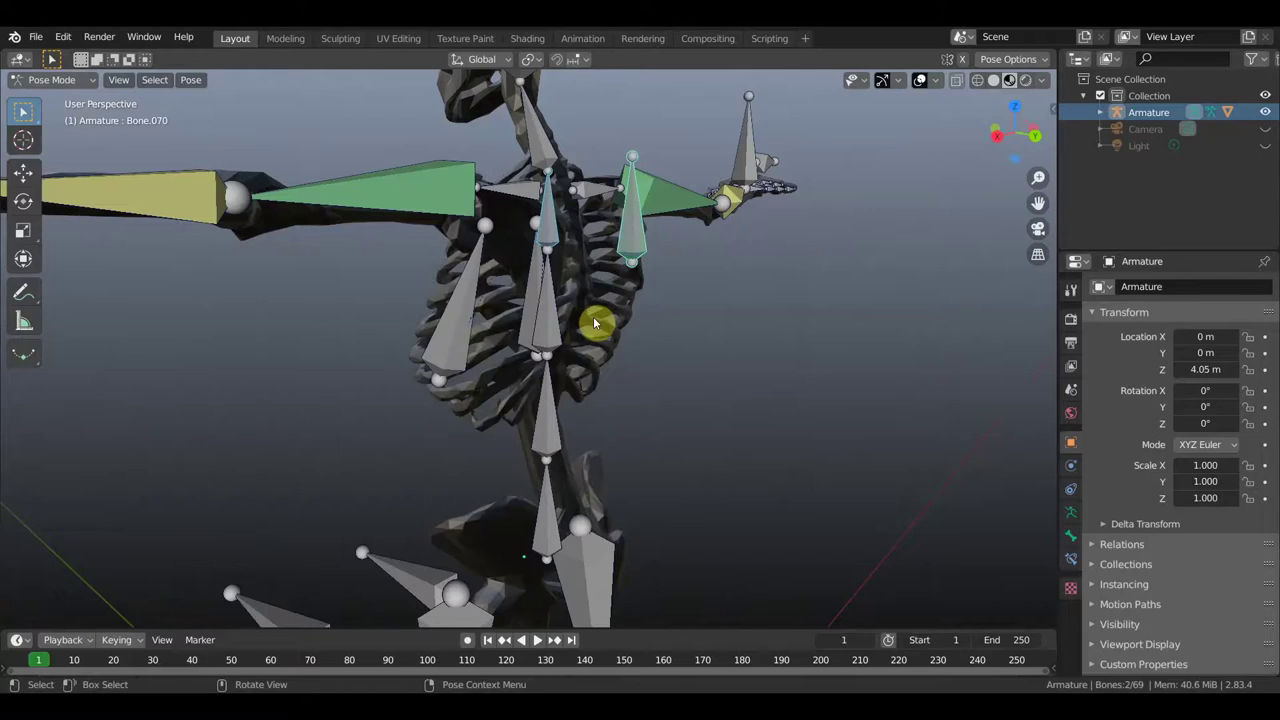
left_click(637, 241)
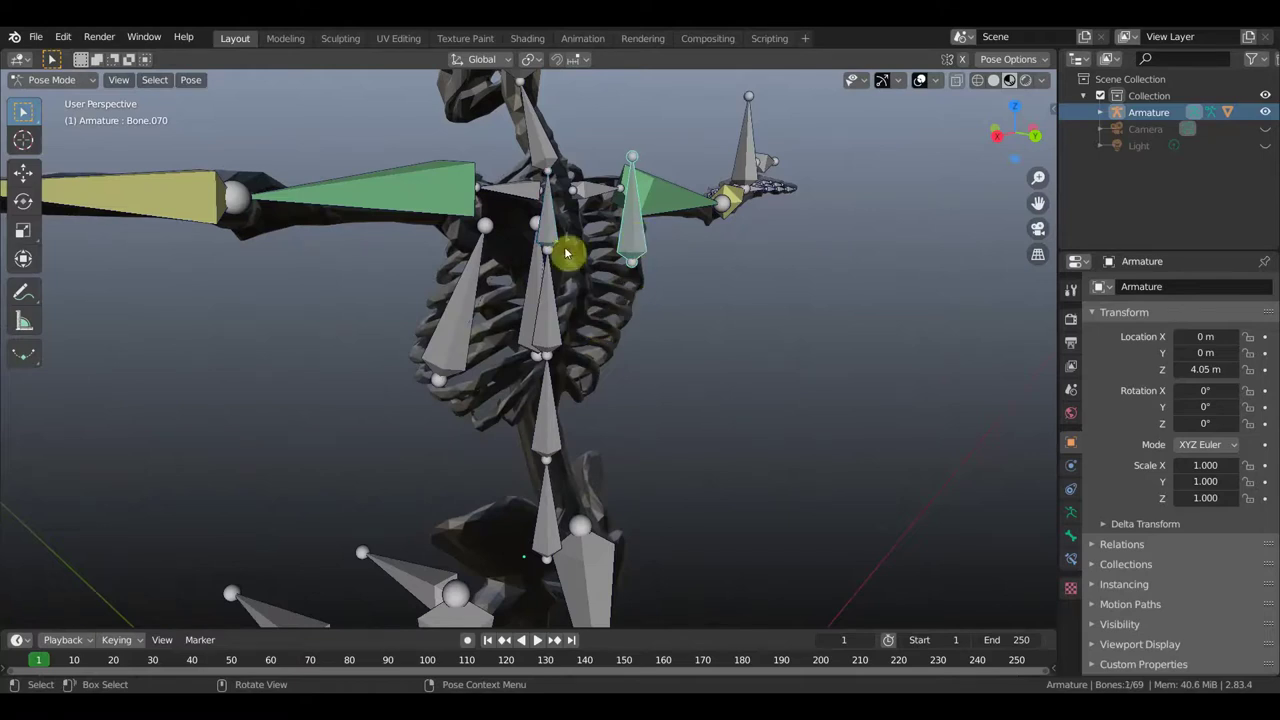
left_click(574, 243, "shift")
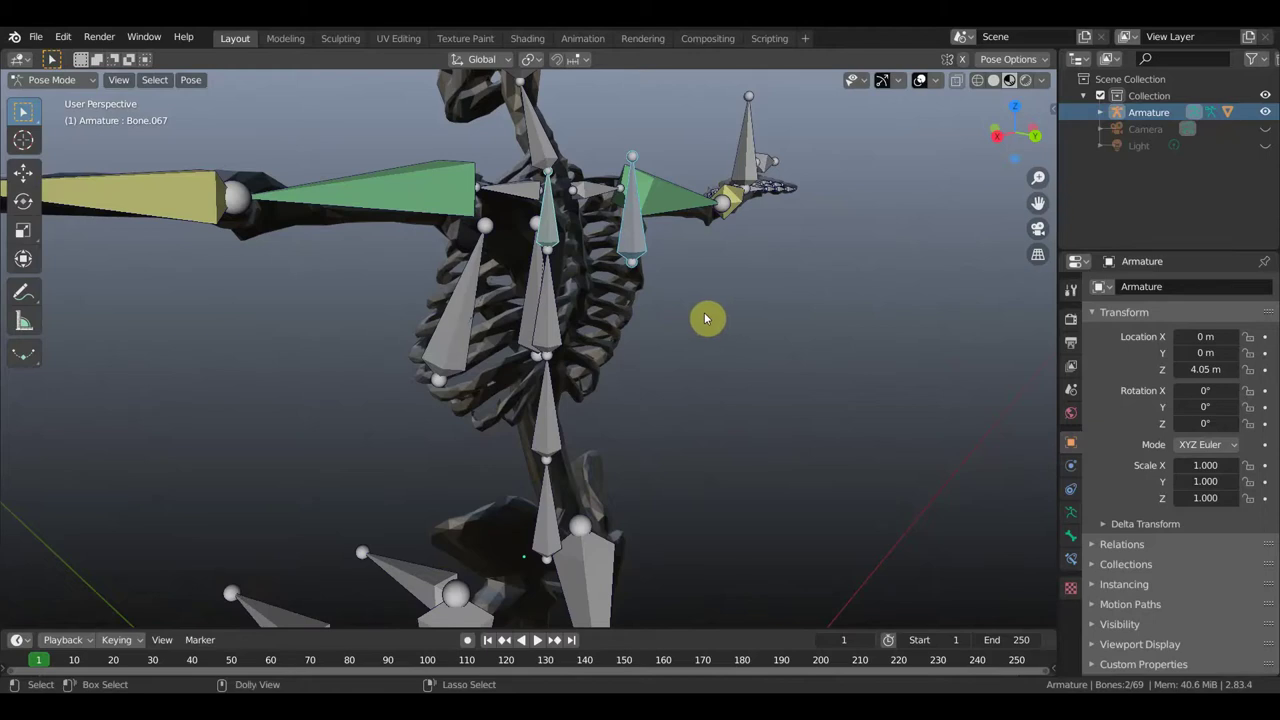
key("ctrl+shift+c")
left_click(701, 316)
Test-rotate the linked bones from a side view, then undo the rotation.
middle_click_drag(701, 316, 750, 311)
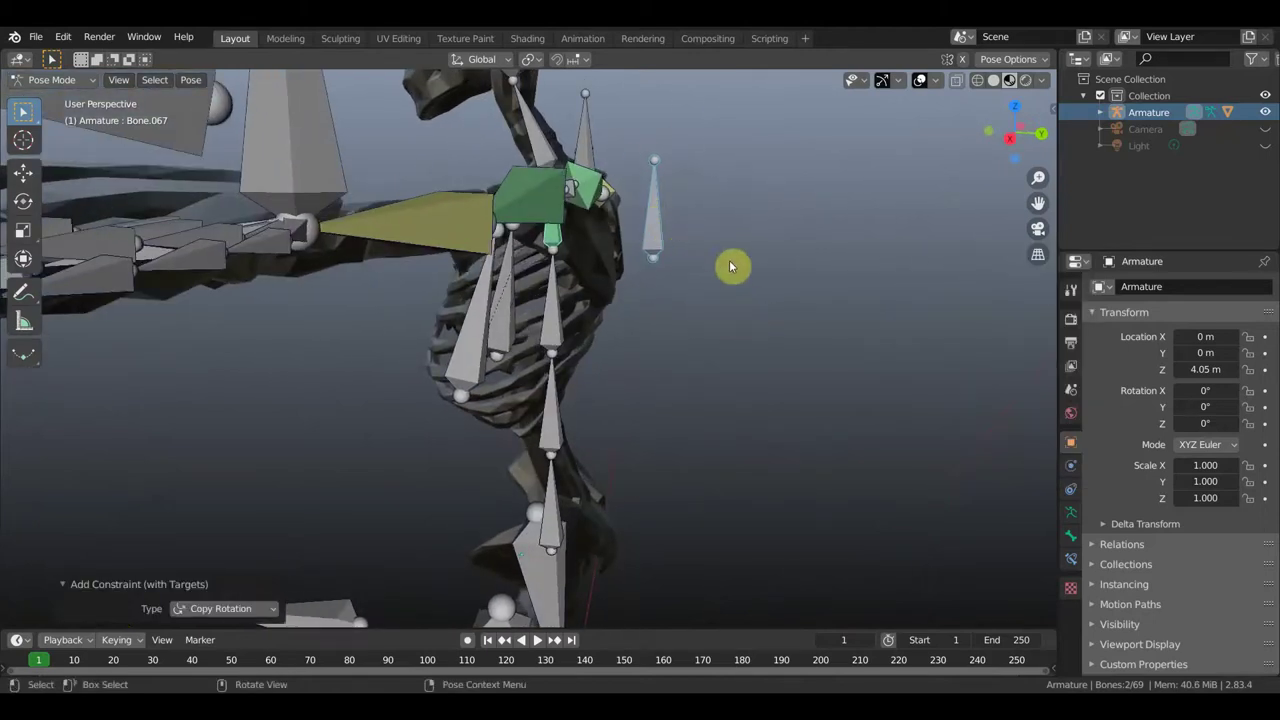
key("r")
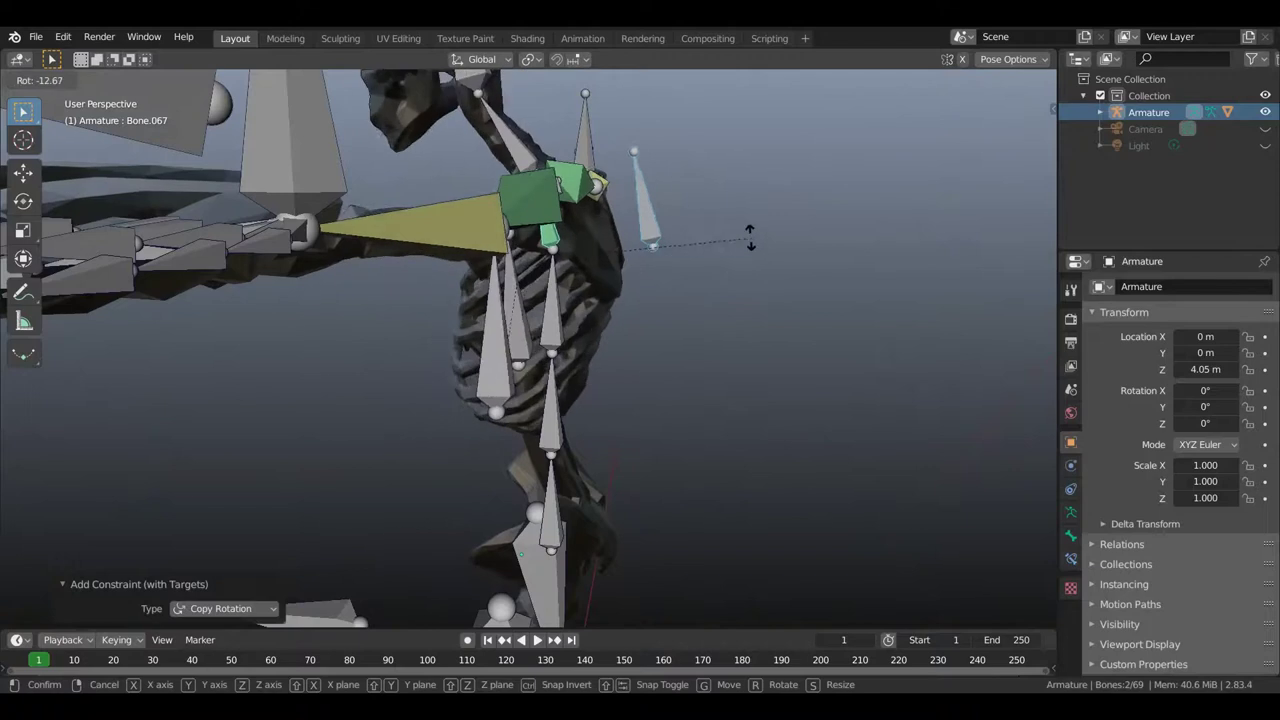
left_click(765, 260)
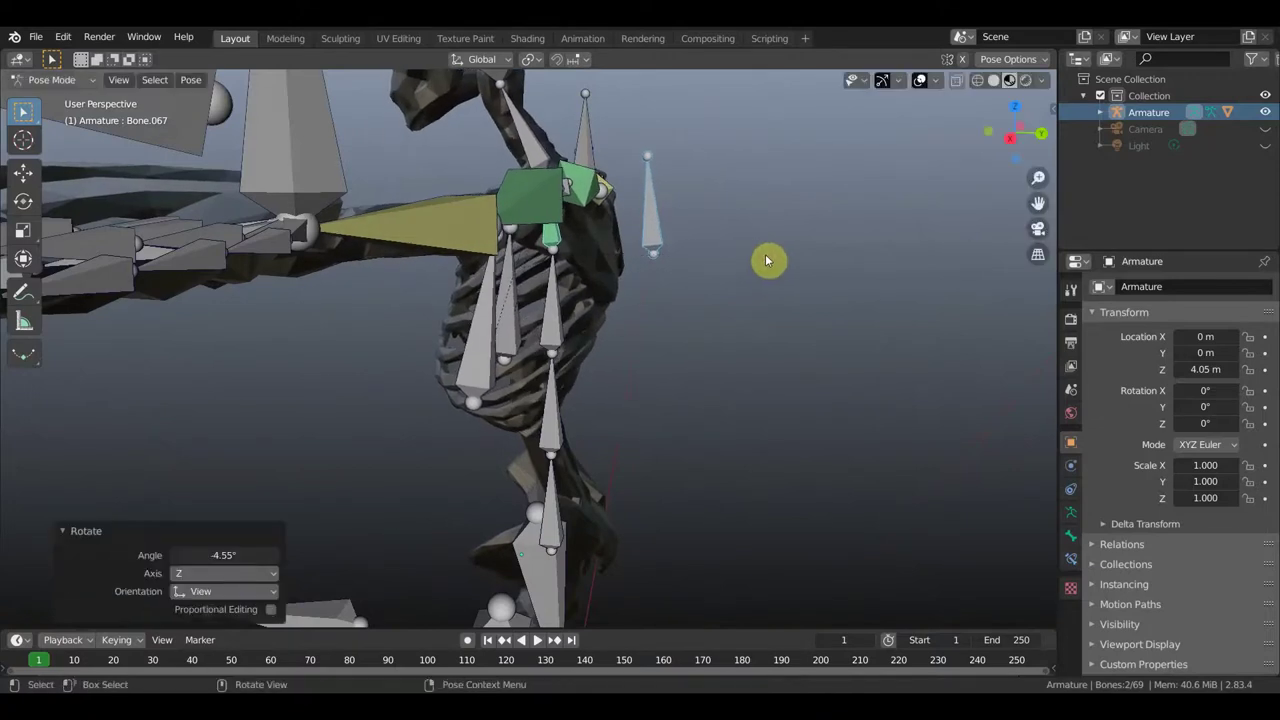
key("ctrl+z")
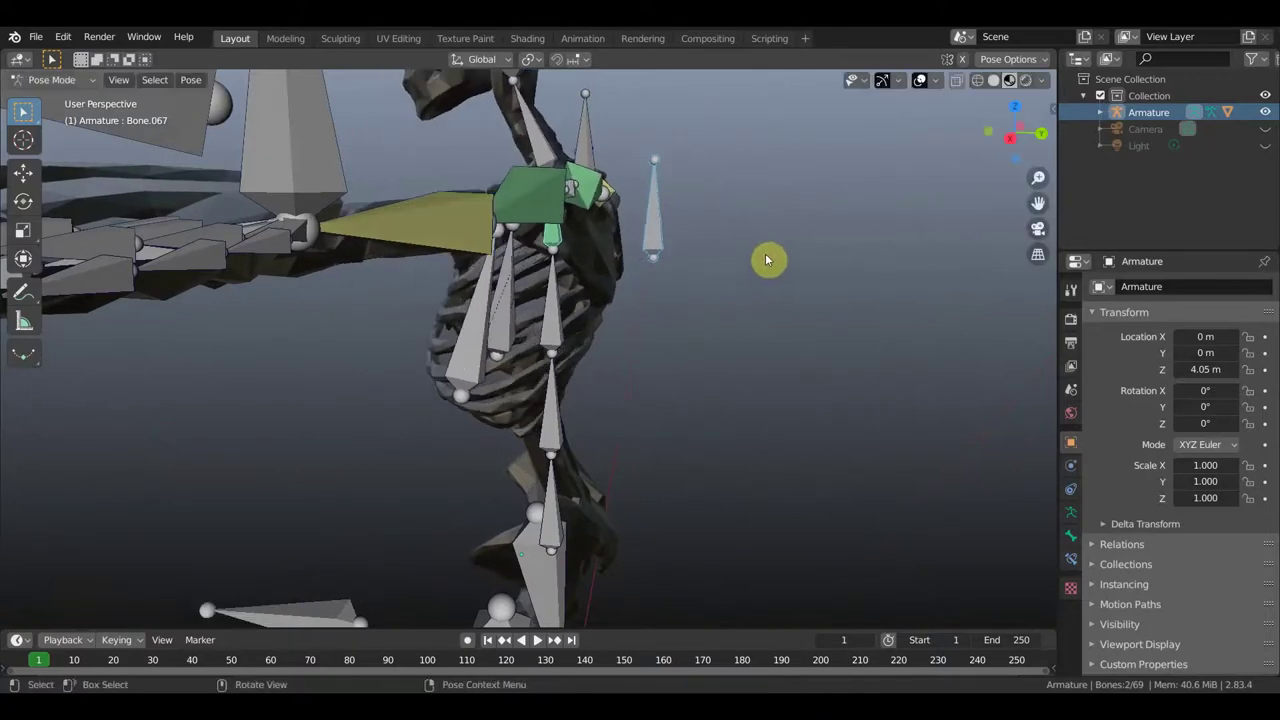
middle_click_drag(811, 339, 768, 337)
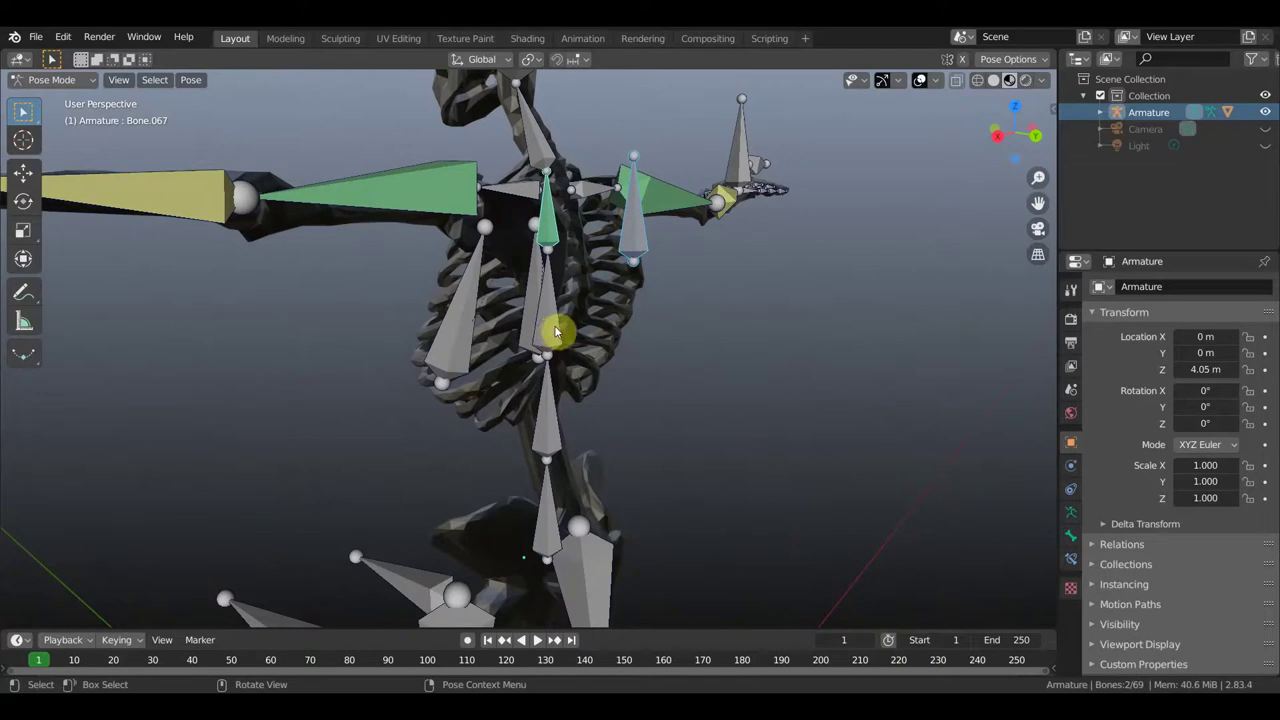
Add Copy Rotation constraints targeting Bone.070 to Bone.066 and Bone.065, then select Bone.064.
left_click(630, 254)
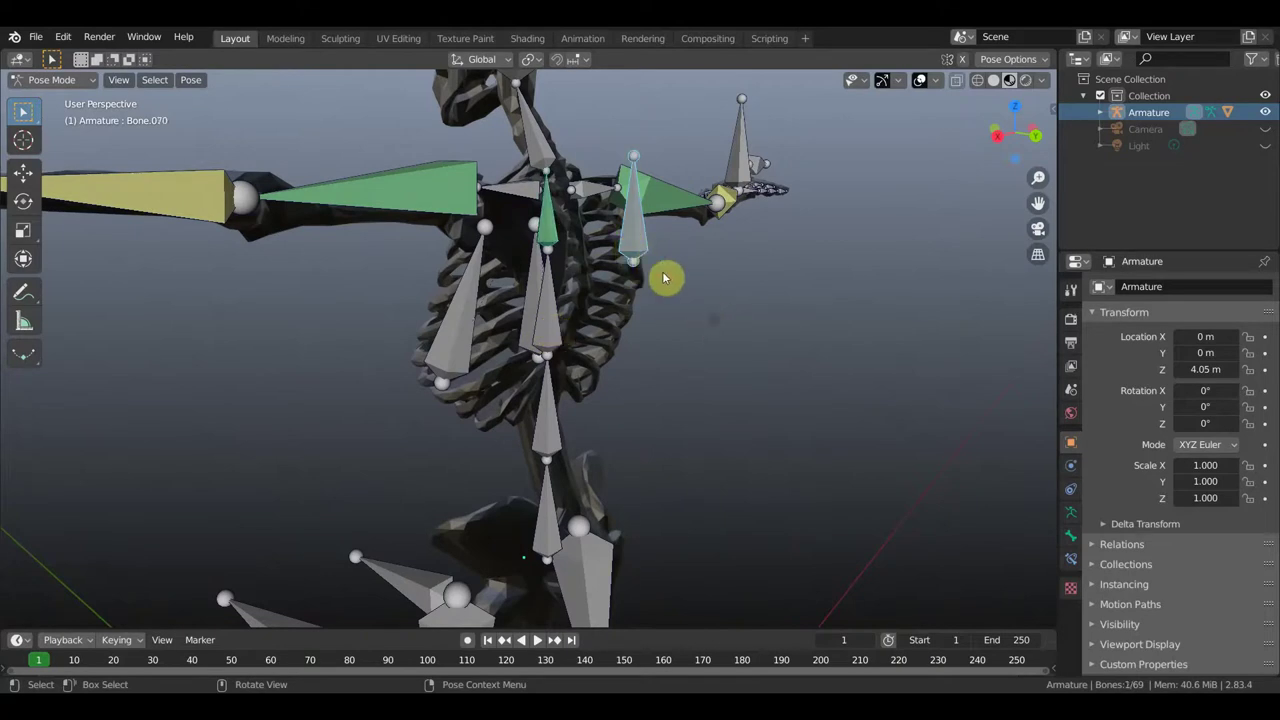
left_click(636, 252)
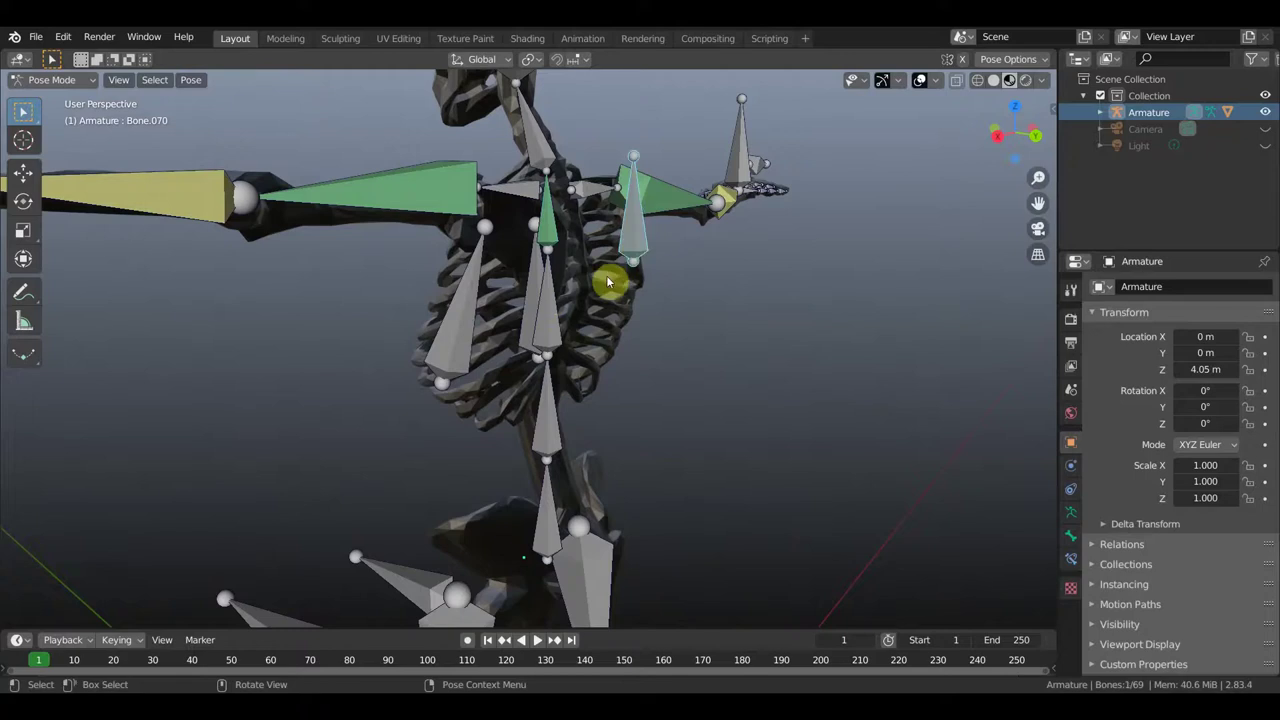
left_click(558, 322, "shift")
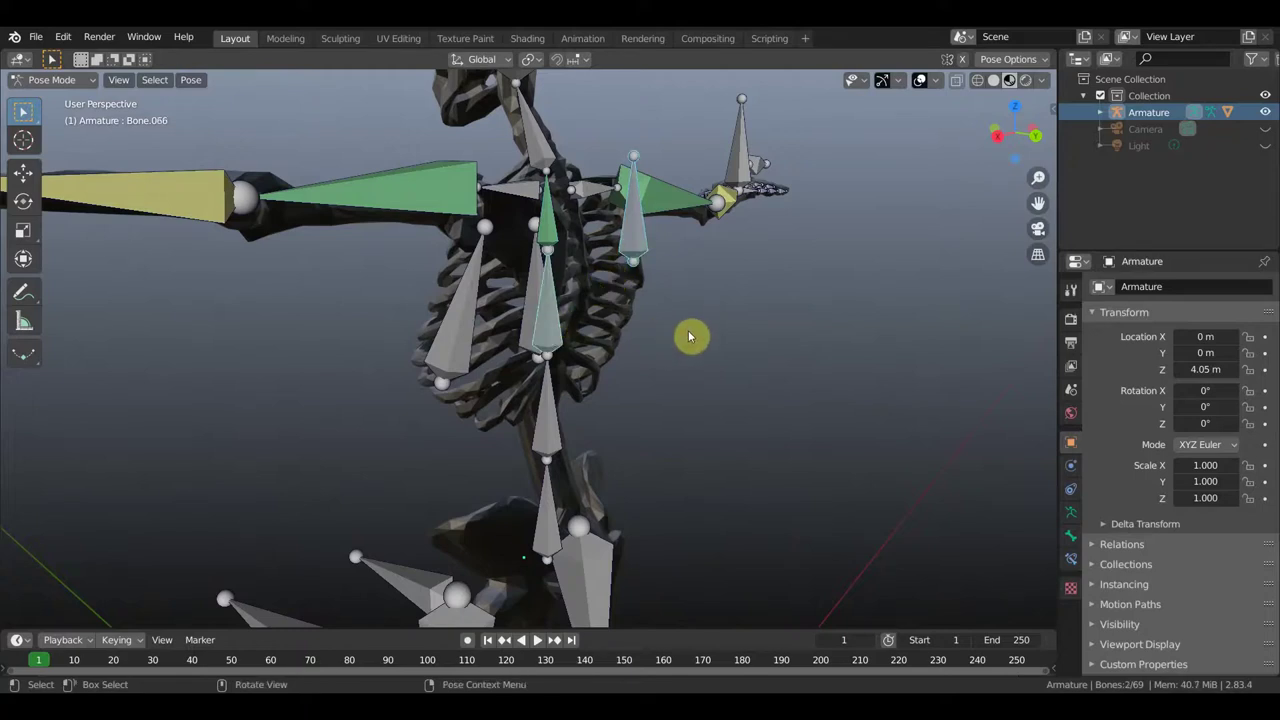
key("shift+ctrl+c")
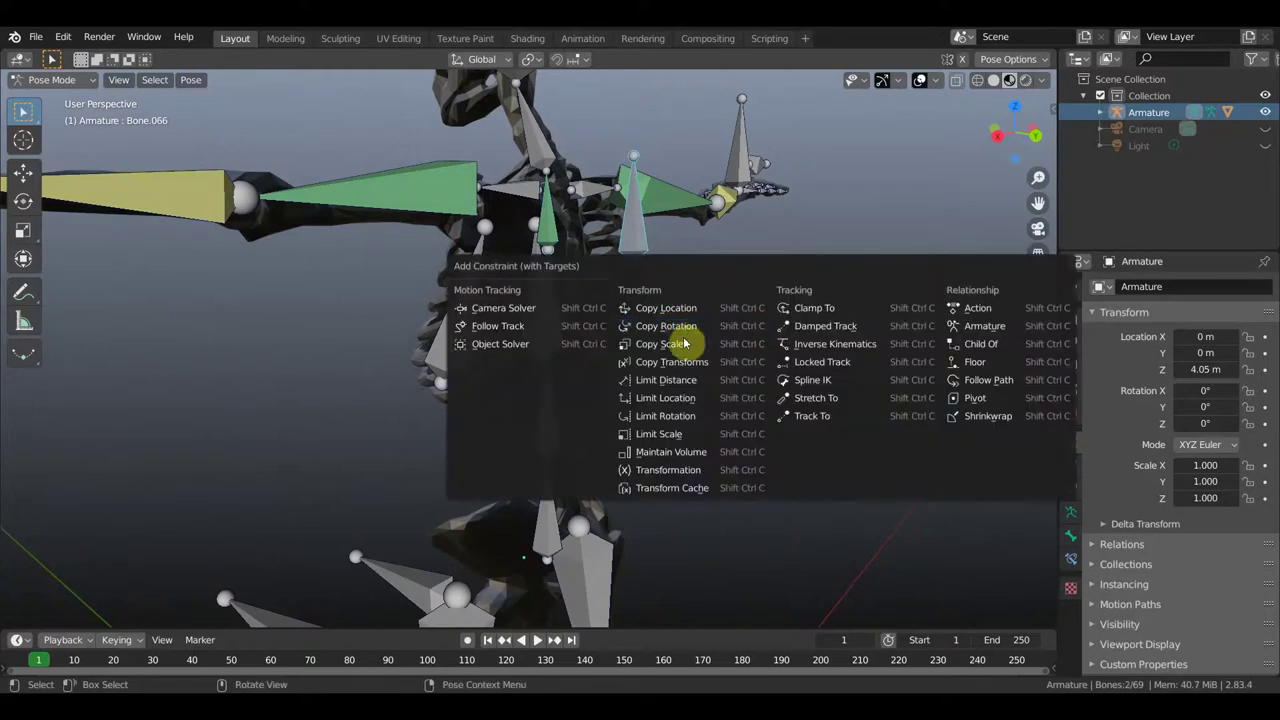
left_click(666, 326)
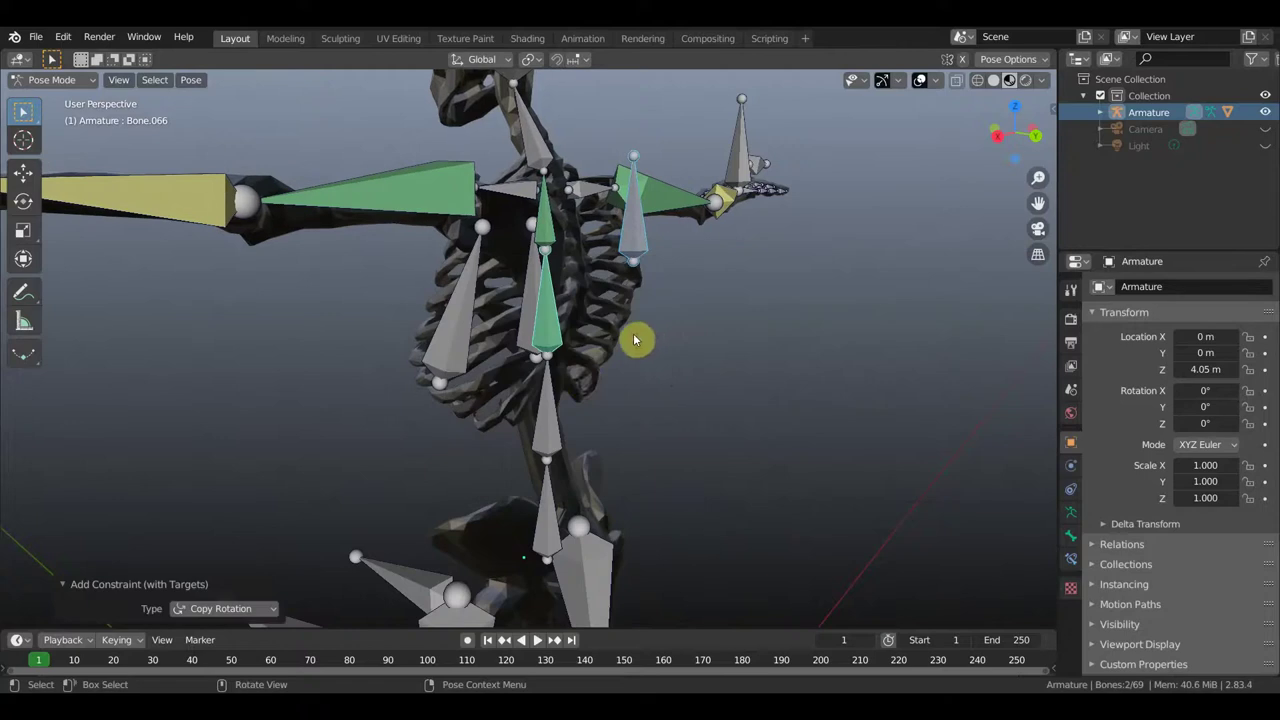
left_click(633, 246)
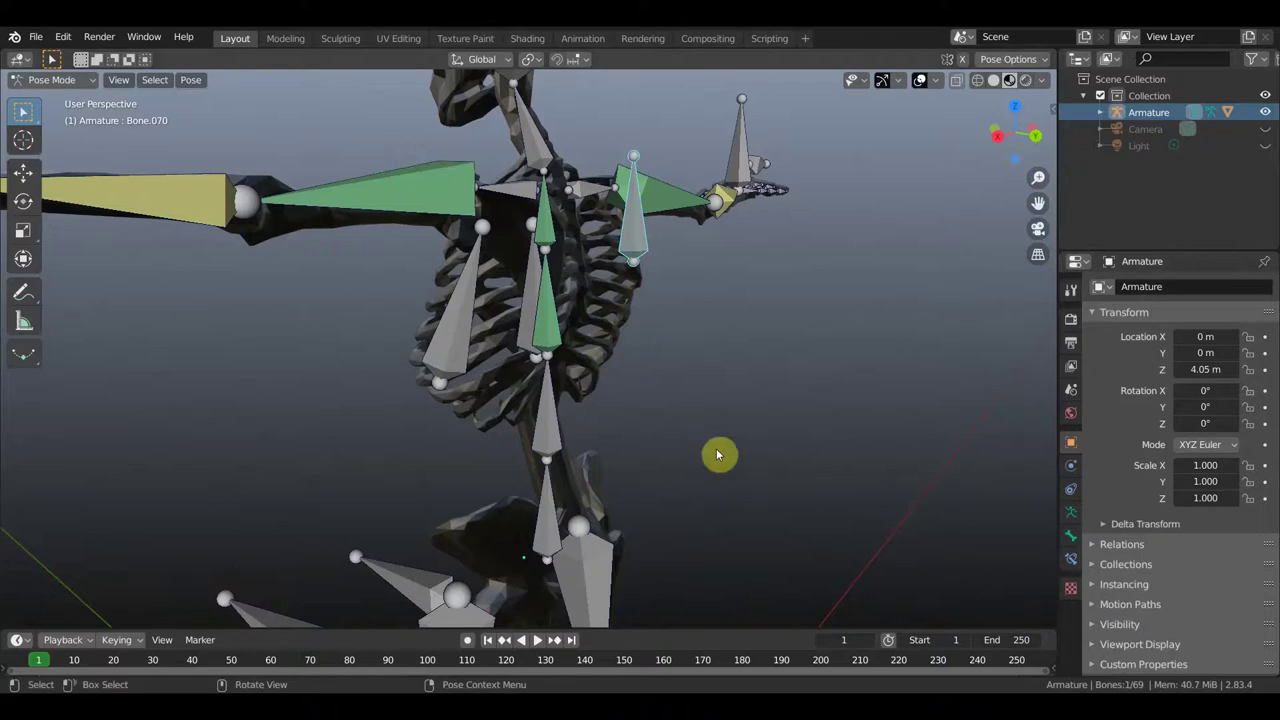
left_click(551, 436, "shift")
key("shift+ctrl+c")
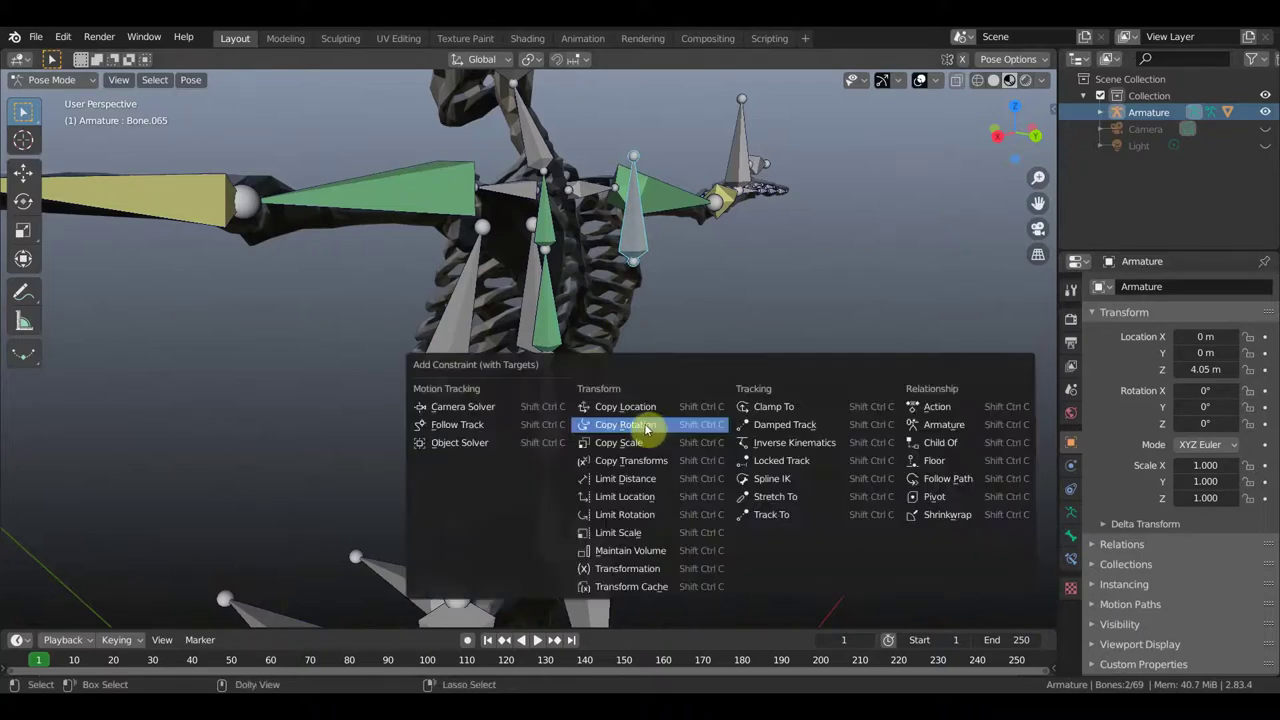
left_click(648, 425)
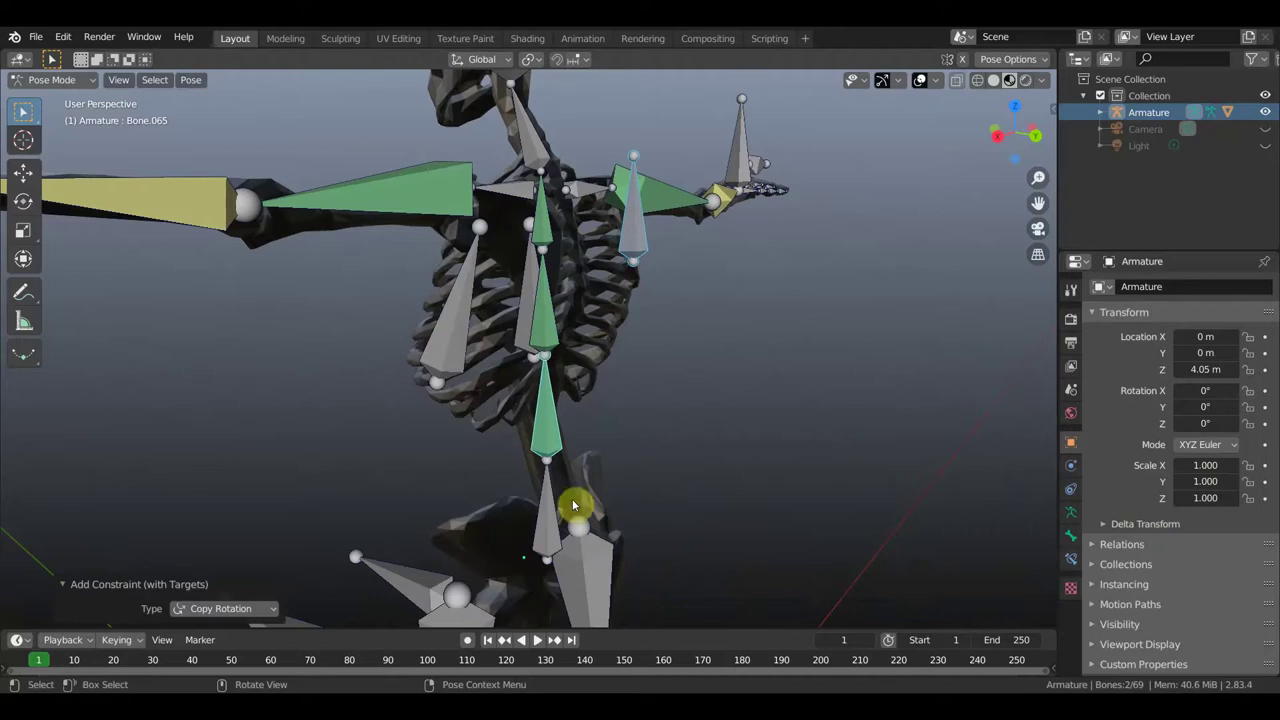
left_click(636, 244)
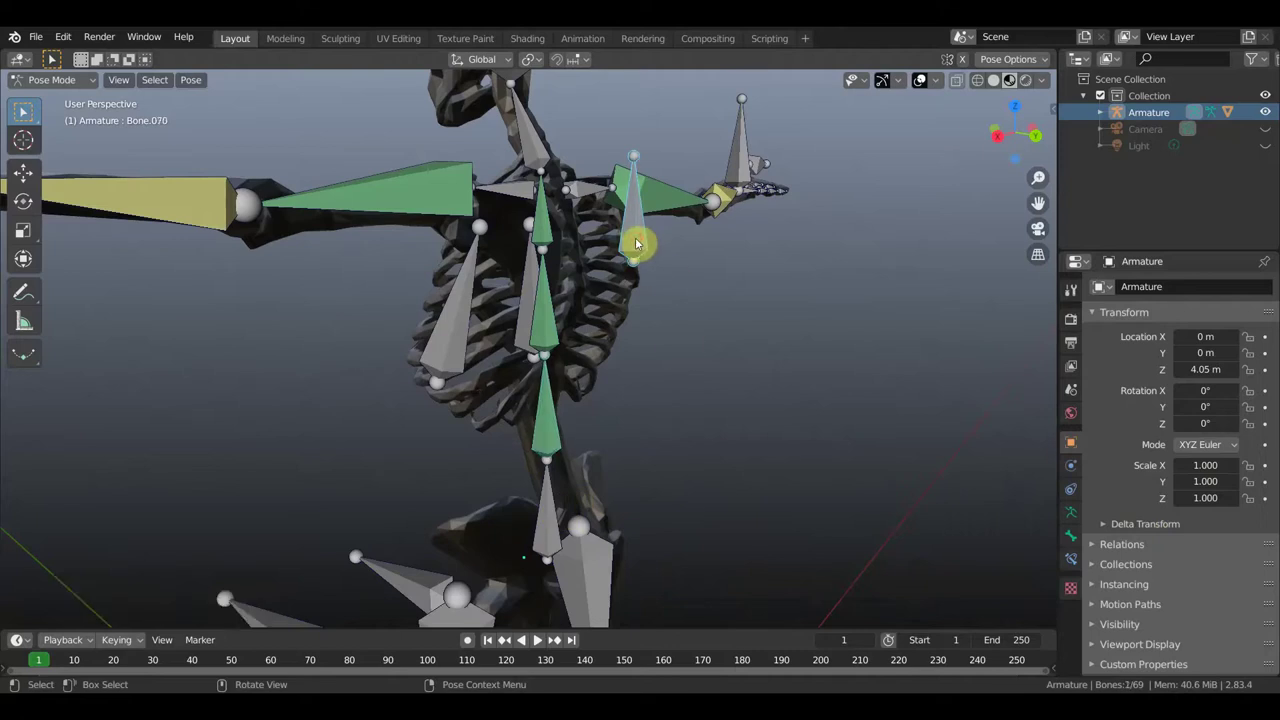
left_click(545, 517, "shift")
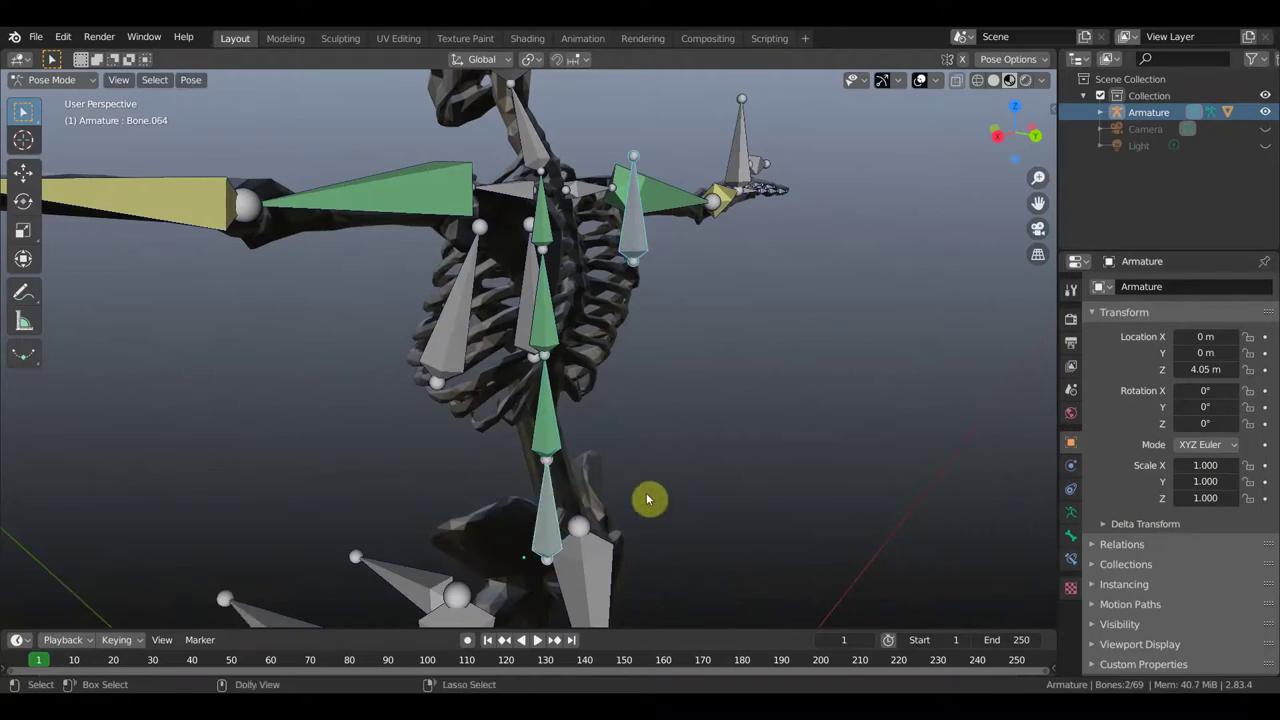
Make Bone.064 copy Bone.070's rotation and test-turn the chain by −0.4°.
key("ctrl+shift+c")
left_click(637, 494)
middle_click_drag(637, 494, 689, 415)
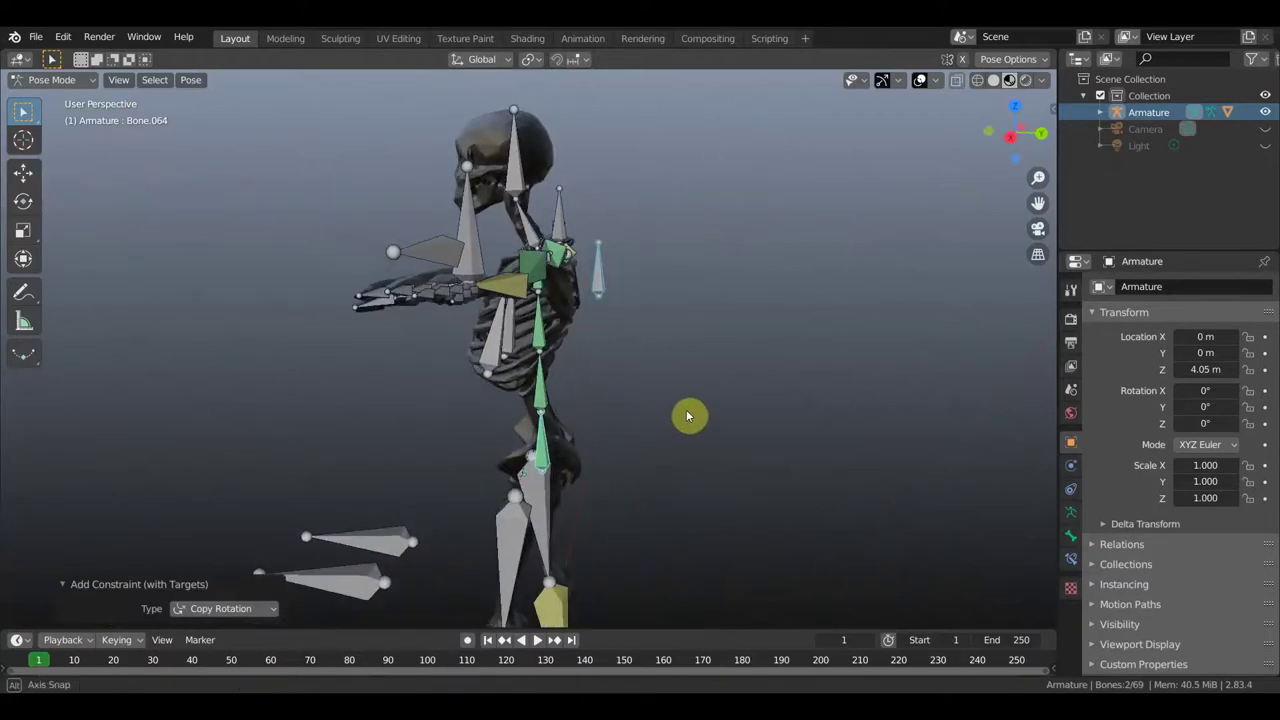
key("r")
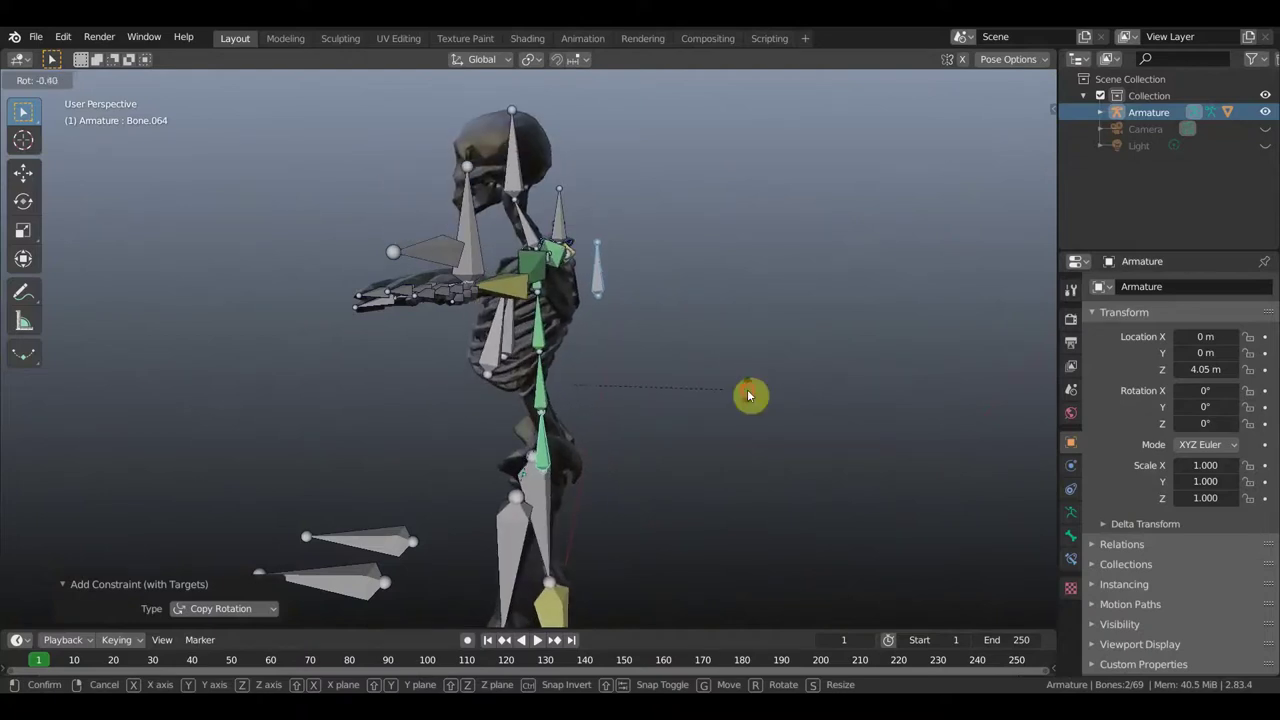
left_click(750, 395)
middle_click_drag(717, 395, 687, 402)
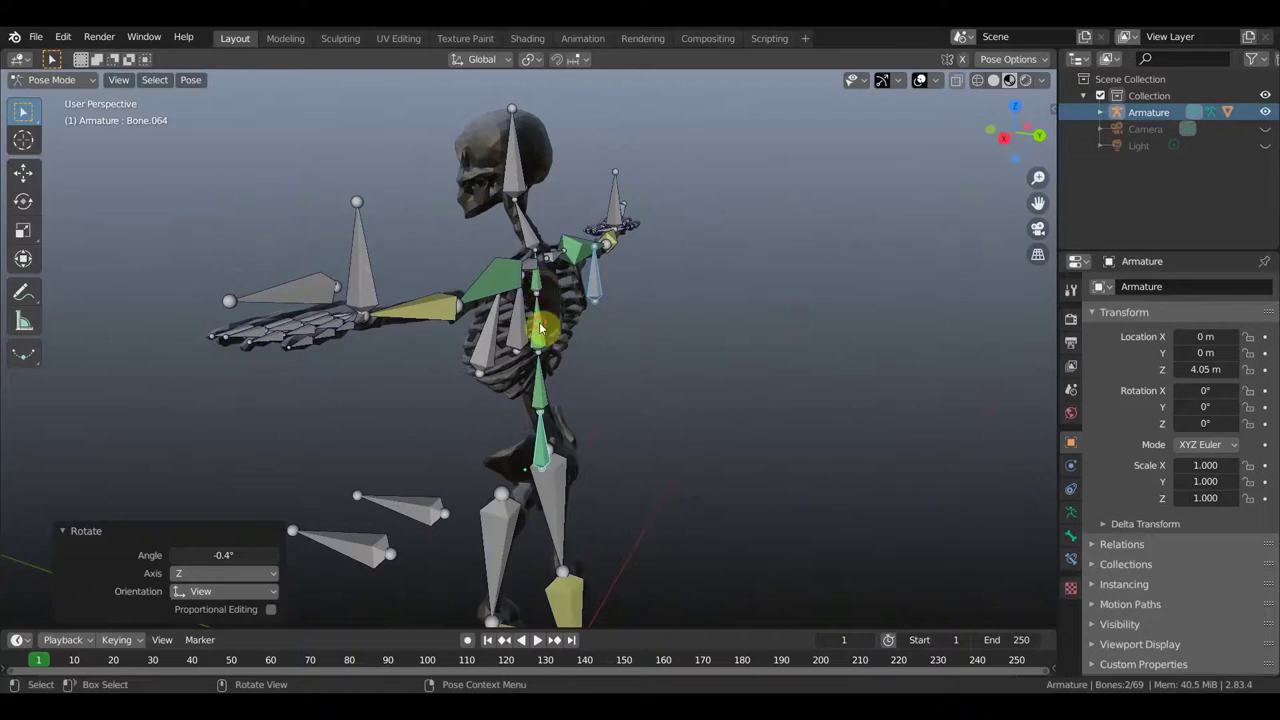
left_click(541, 285)
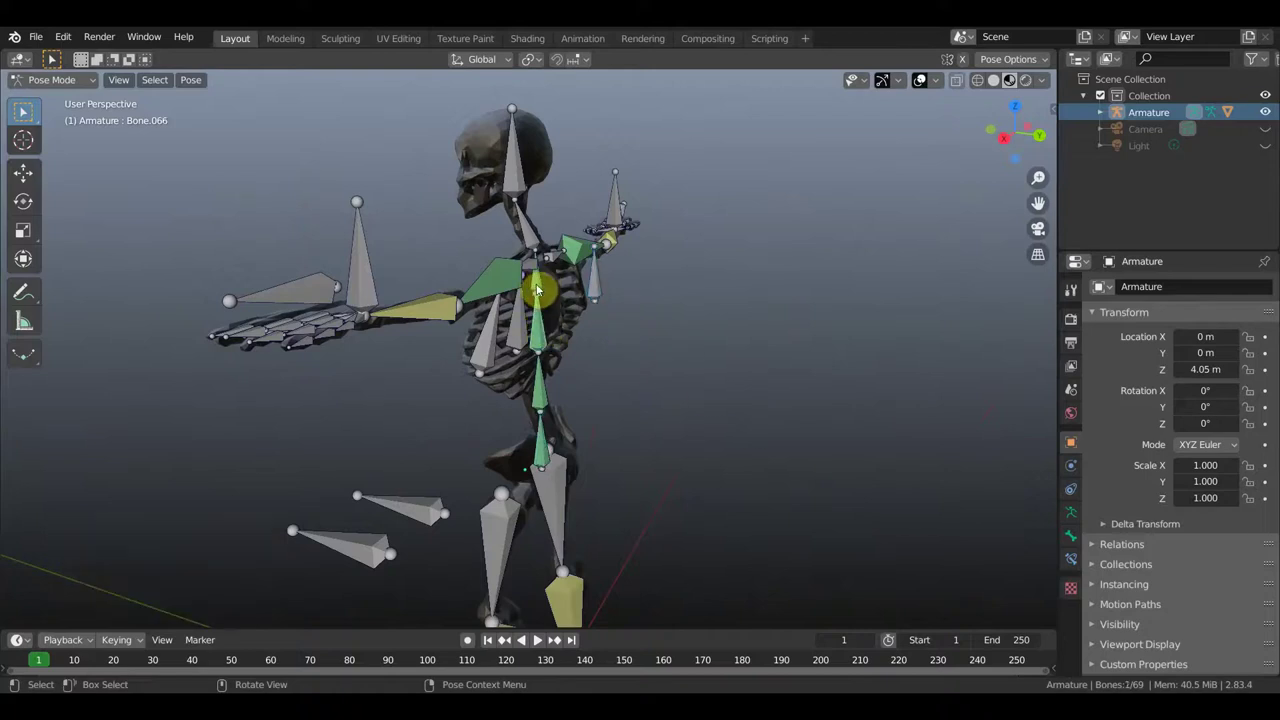
Show the bone constraints and set Bone.064's Copy Rotation influence to 0.350.
left_click(1071, 559)
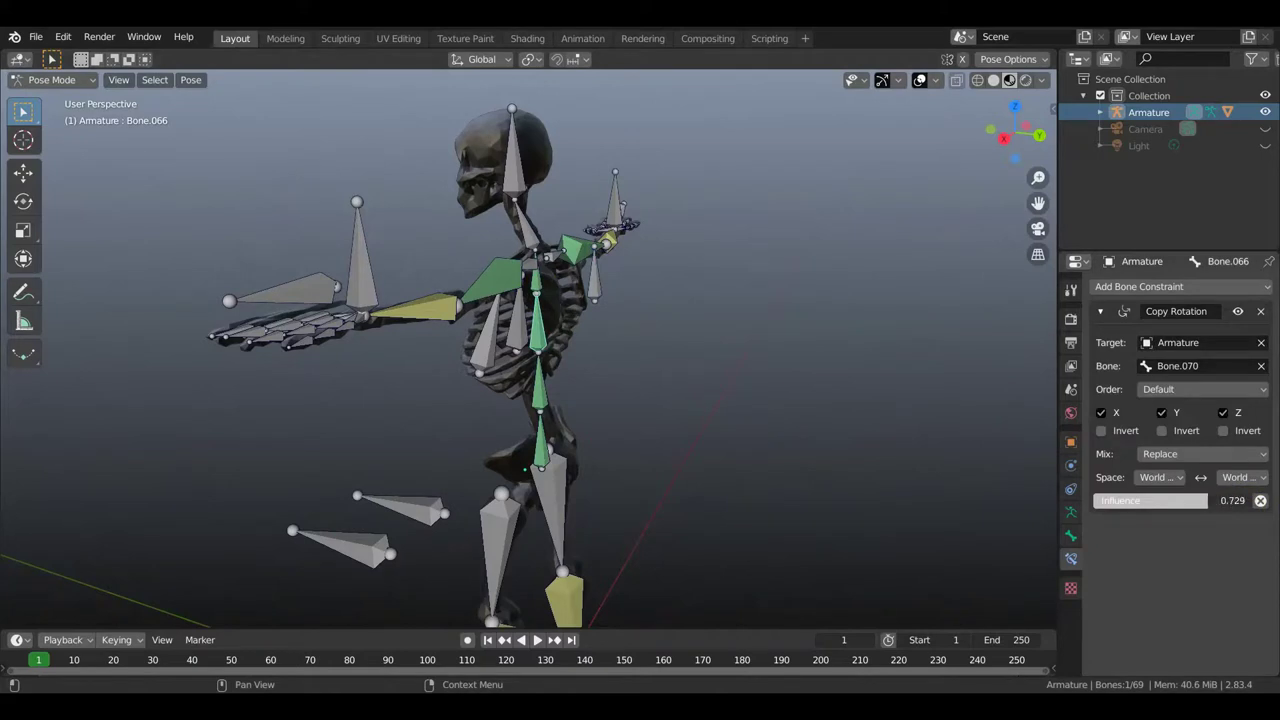
left_click(541, 390)
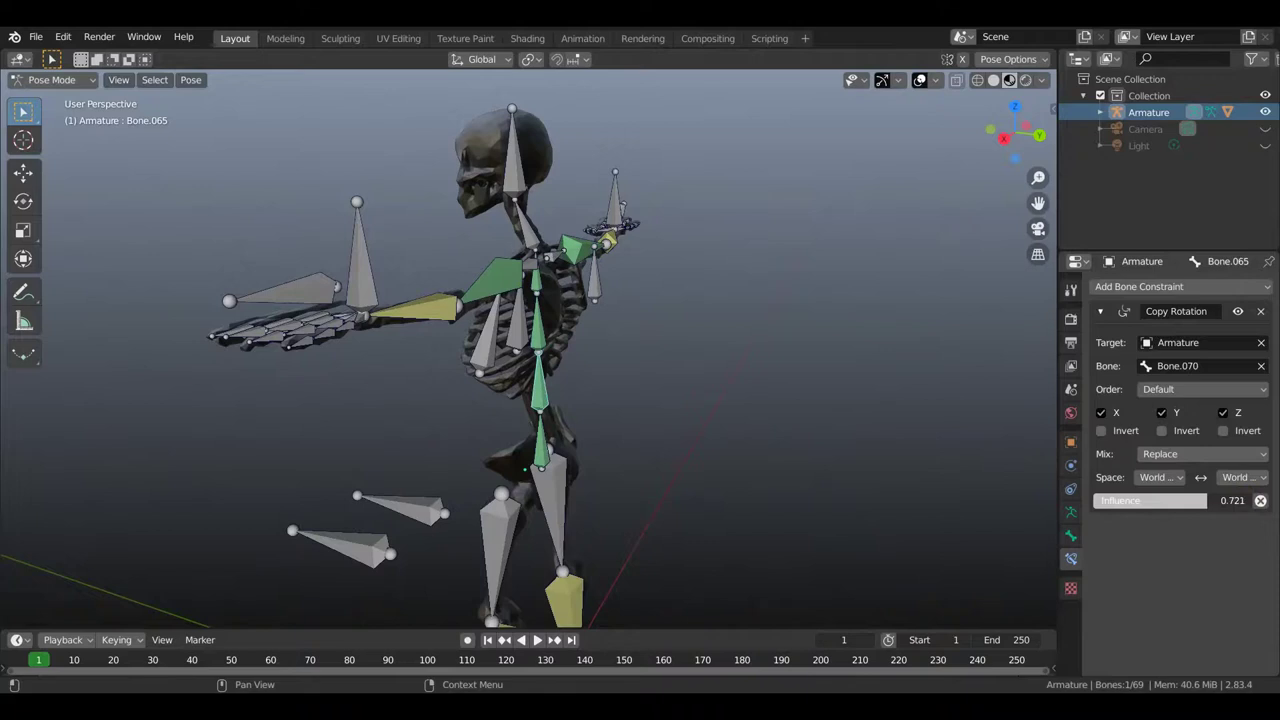
left_click(540, 448)
left_click_drag(1230, 500, 1148, 500)
middle_click_drag(851, 471, 820, 440)
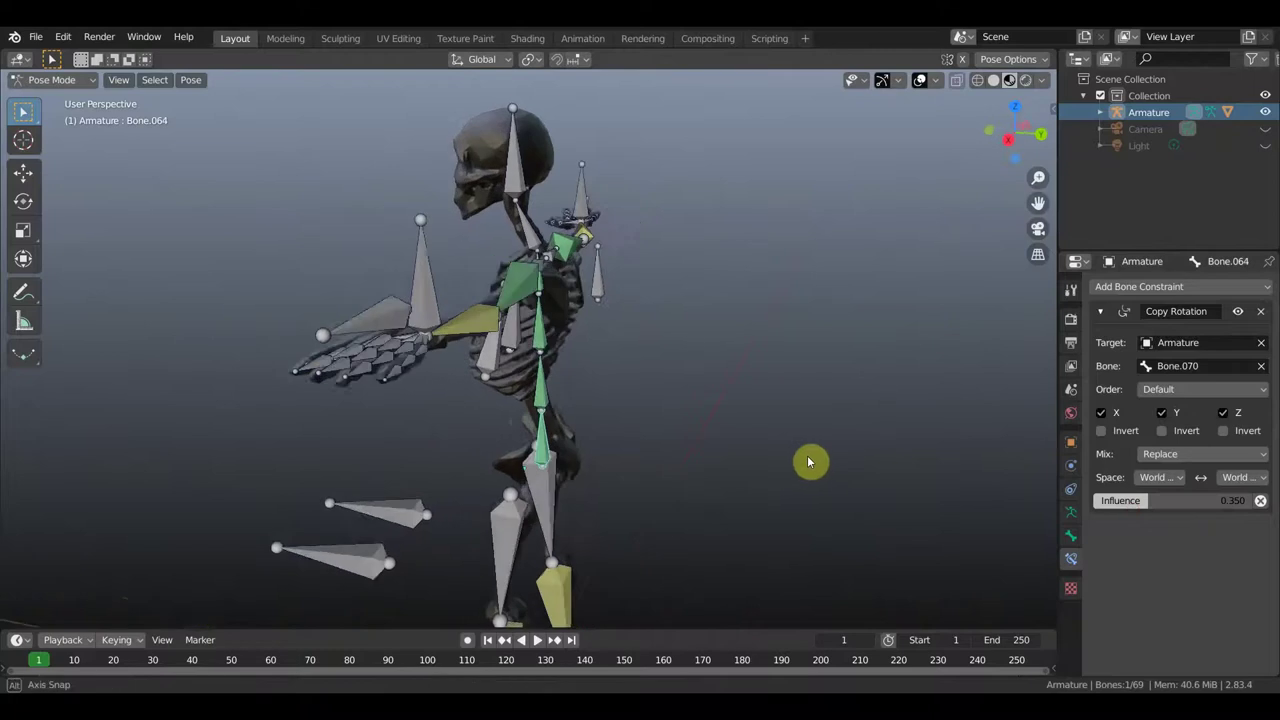
Bend the spine by rotating Bone.070, then lower Bone.065's influence to 0.467.
left_click(600, 280)
key("r")
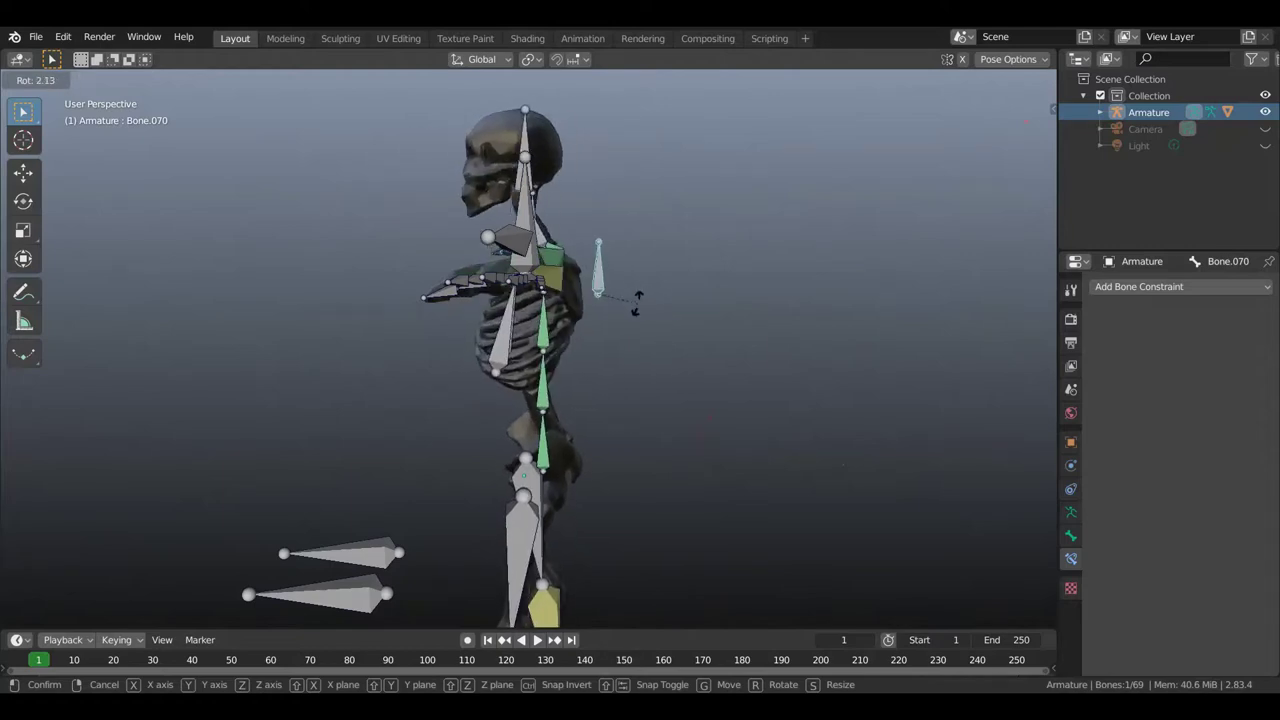
left_click(622, 317)
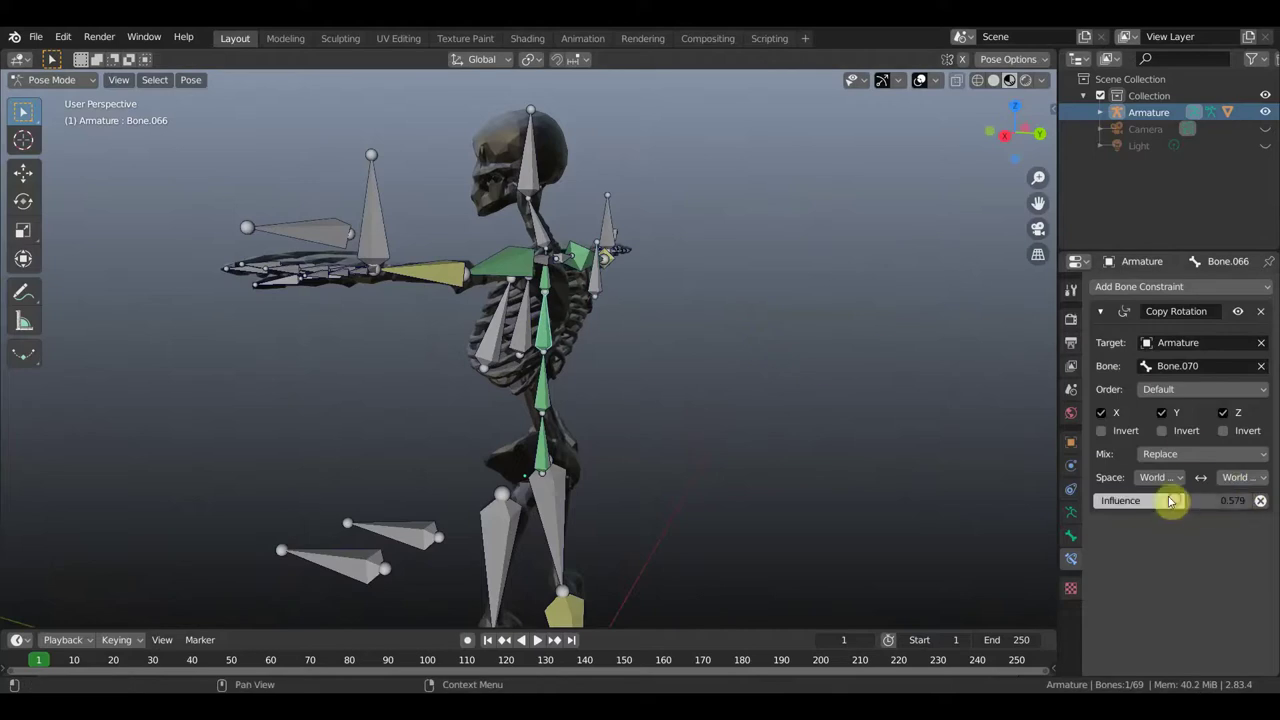
left_click(543, 399)
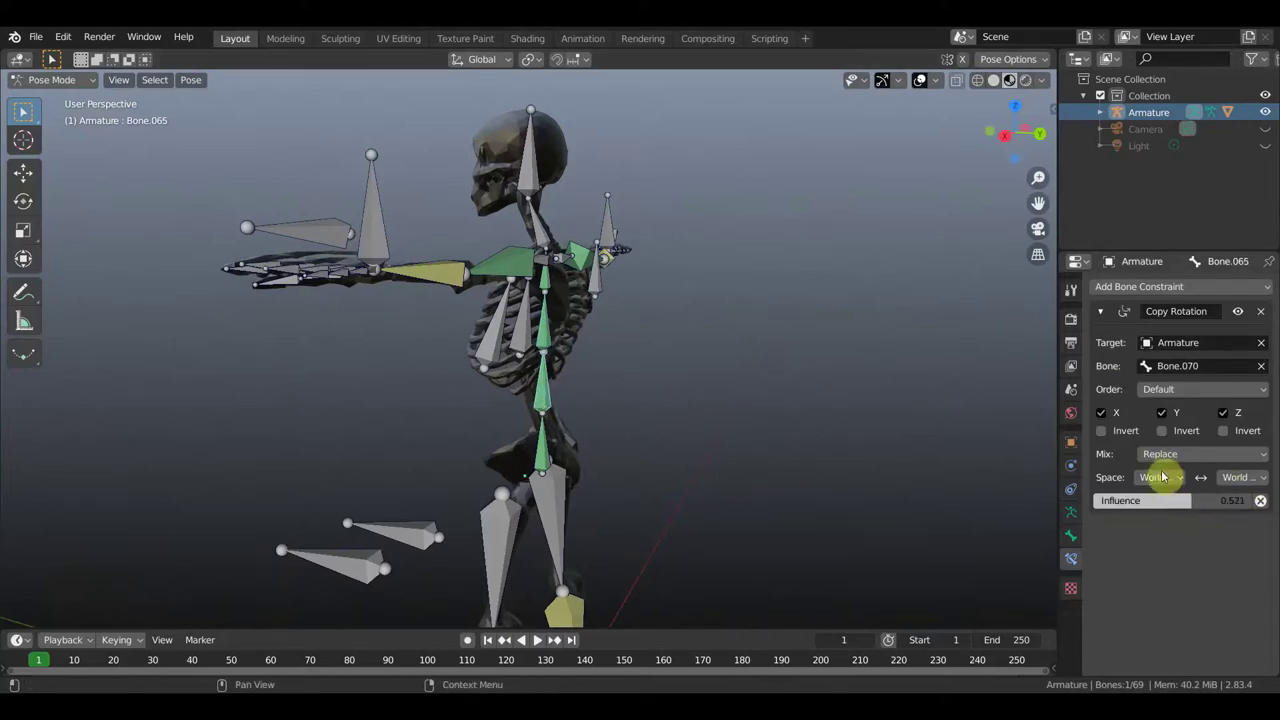
left_click_drag(1167, 500, 1071, 480)
left_click(545, 450)
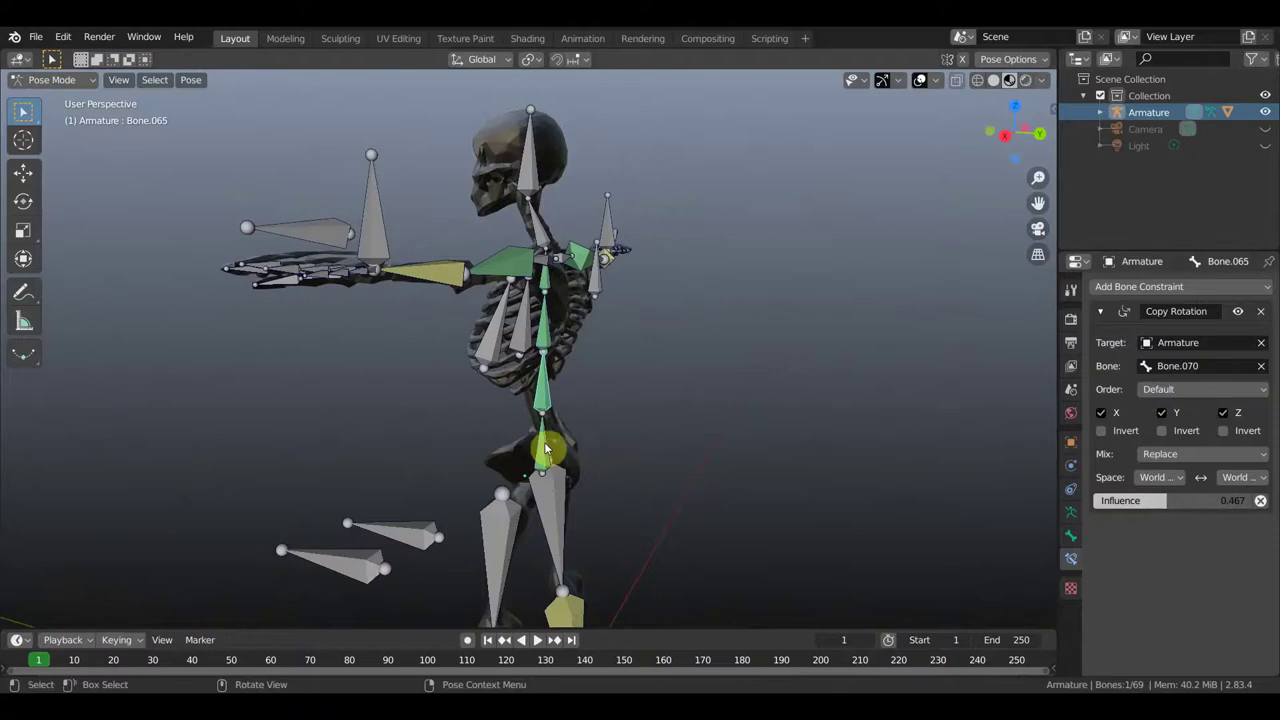
Test-rotate Bone.070 again, ending at 0.634°, and select Bone.064.
mouse_move(643, 354)
middle_mouse_down()
mouse_move(703, 365)
mouse_move(694, 357)
middle_mouse_up()
left_click(603, 276)
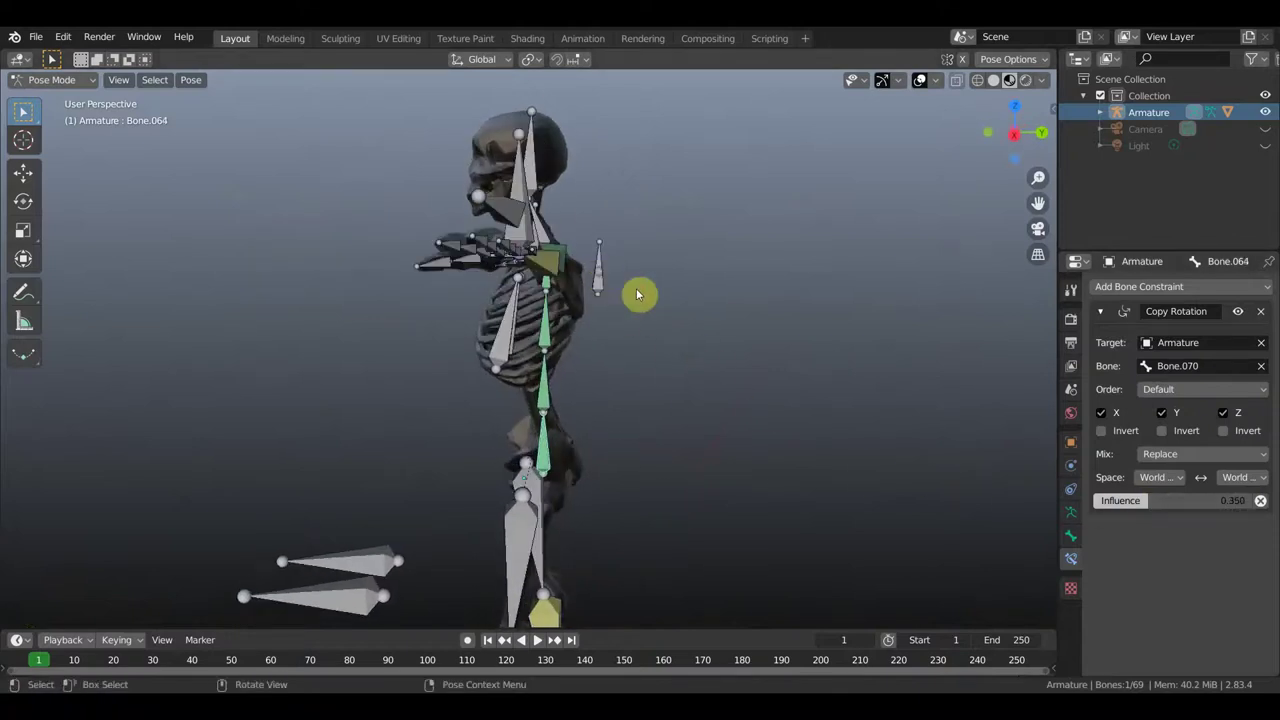
key("r")
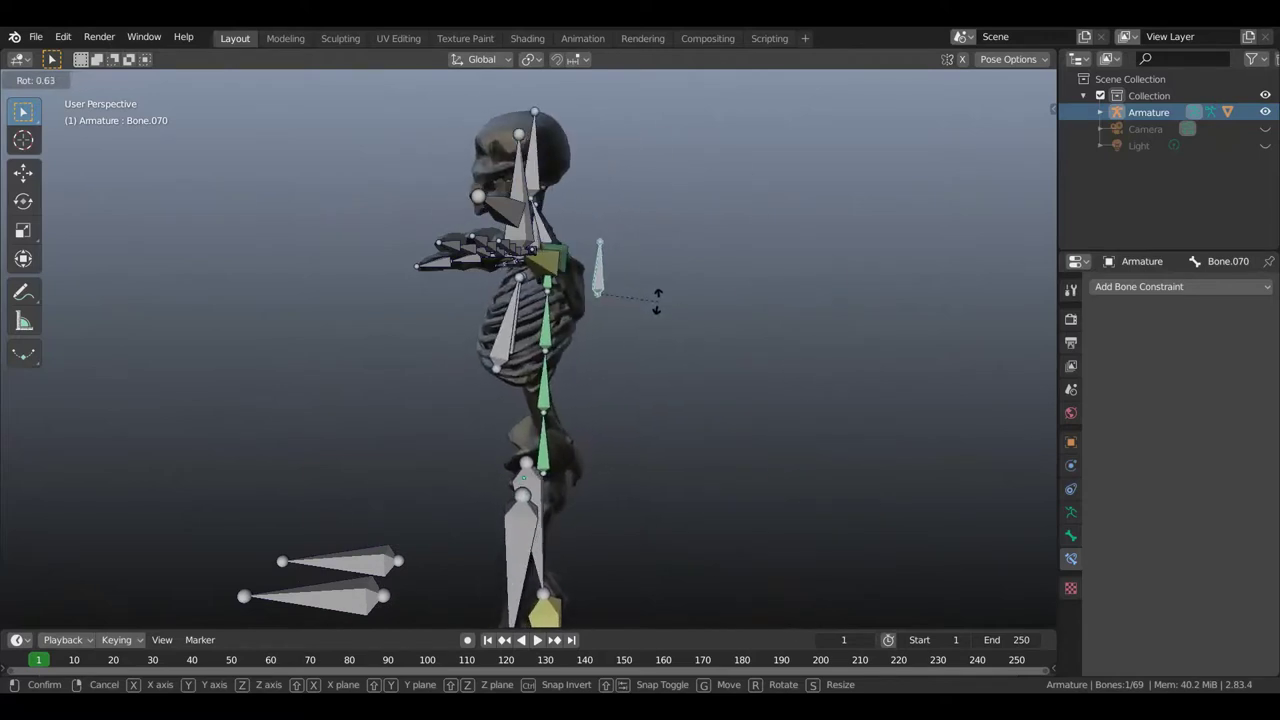
left_click(674, 308)
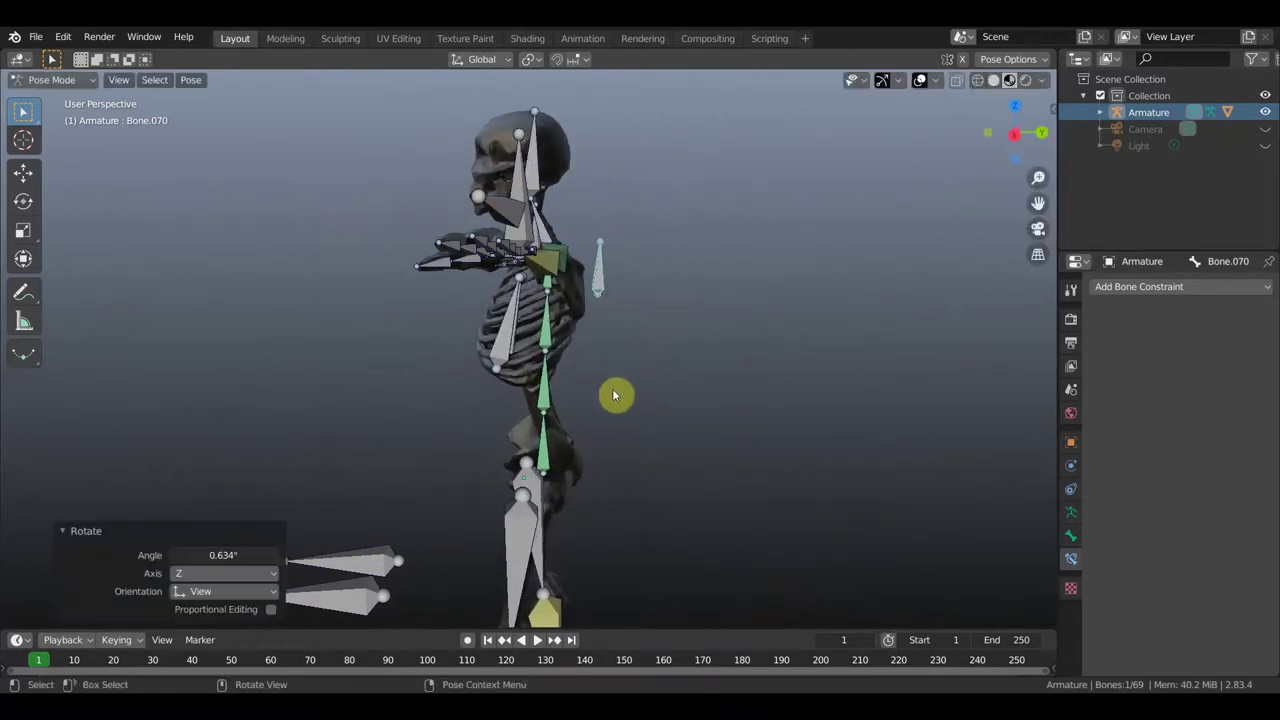
left_click(552, 455)
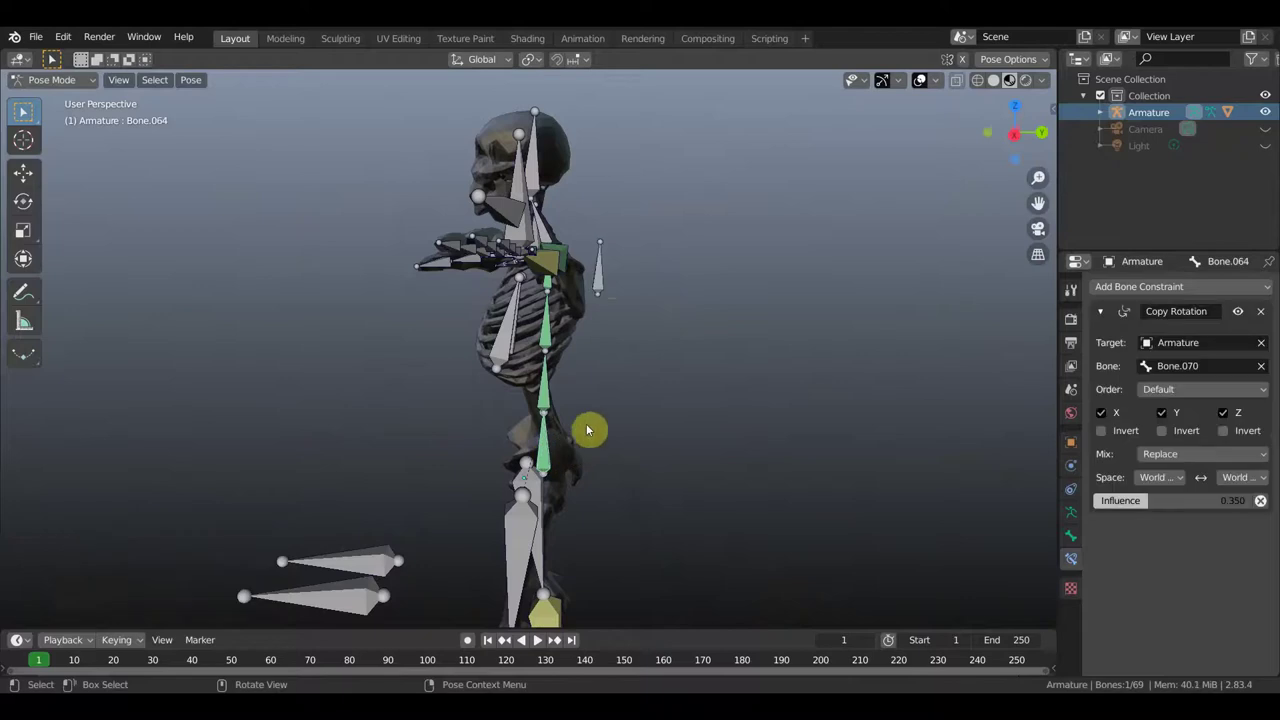
Rotate Bone.070 with the shoulder bones to bend the spine forward.
left_click(624, 292)
mouse_move(700, 309)
middle_mouse_down()
mouse_move(674, 443)
mouse_move(727, 440)
middle_mouse_up()
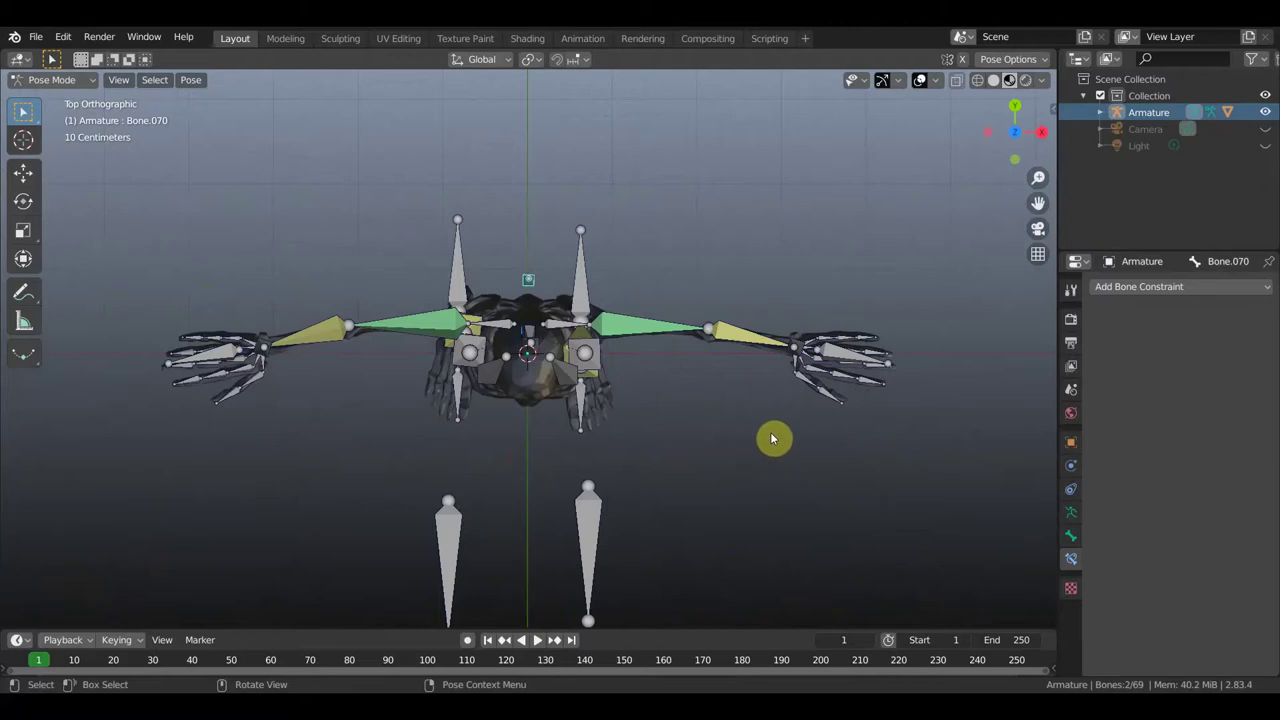
key("r")
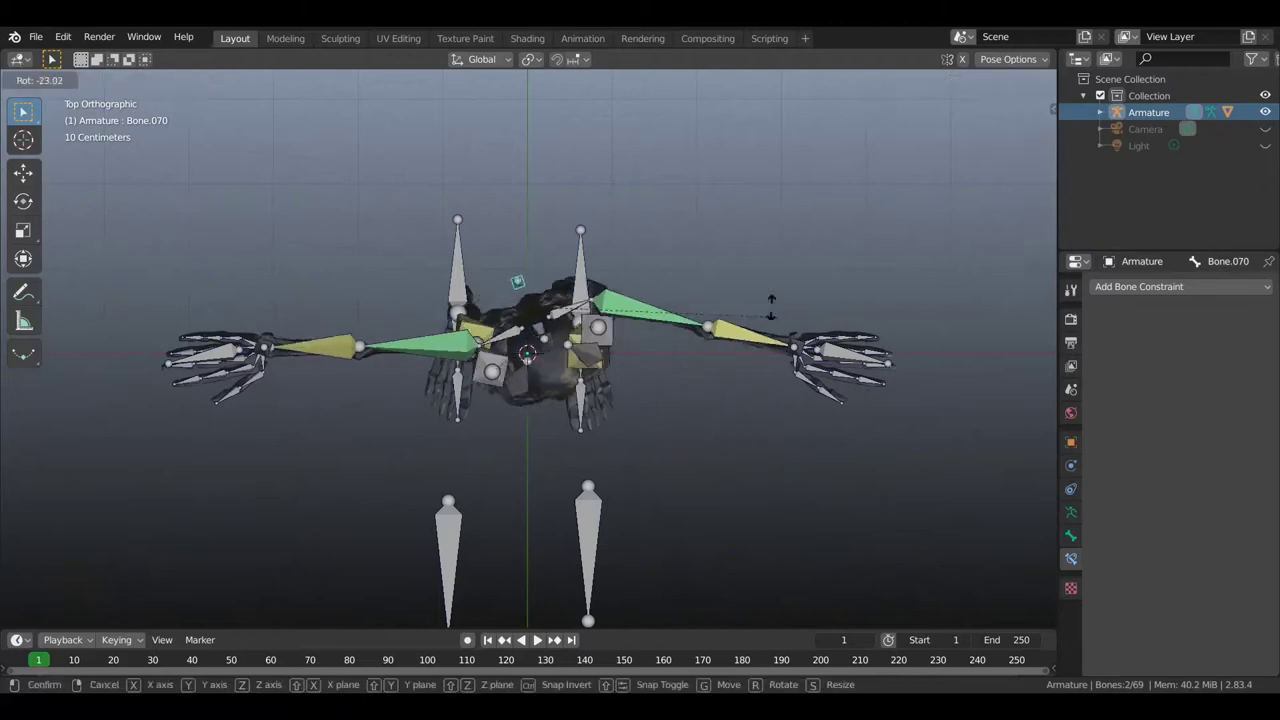
left_click(648, 228)
mouse_move(746, 314)
middle_mouse_down()
mouse_move(773, 222)
mouse_move(763, 211)
middle_mouse_up()
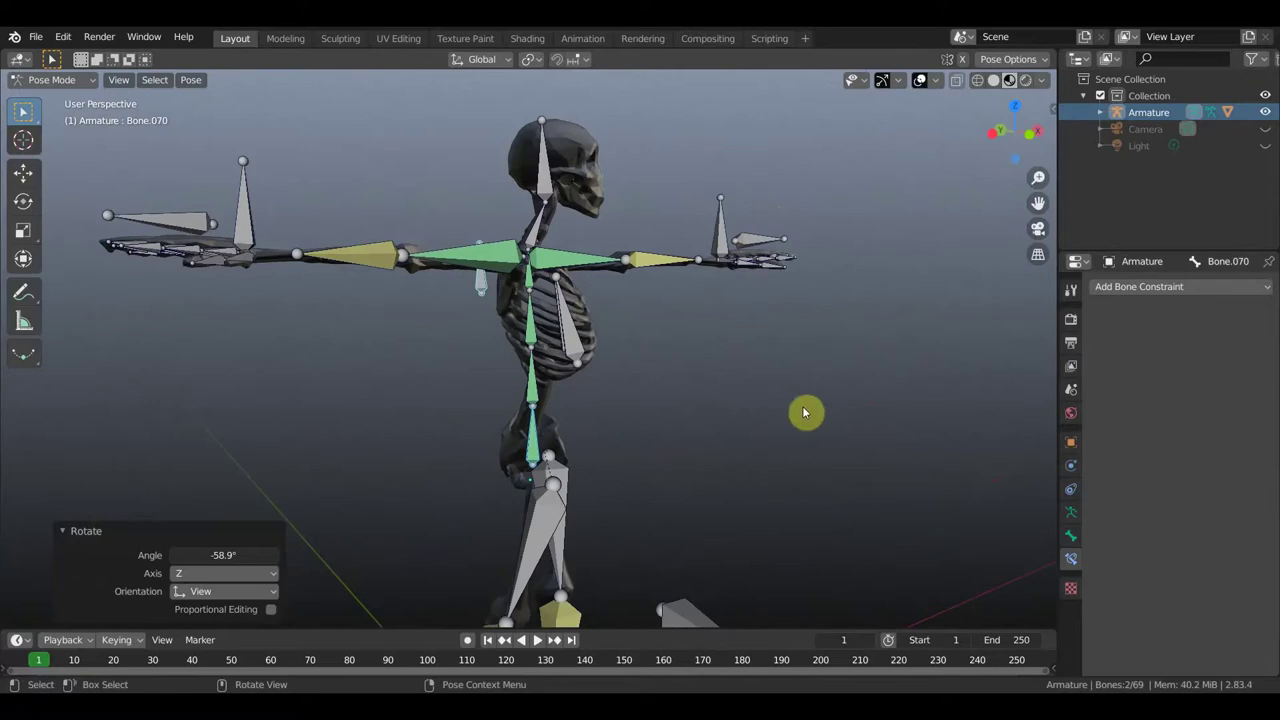
key("r")
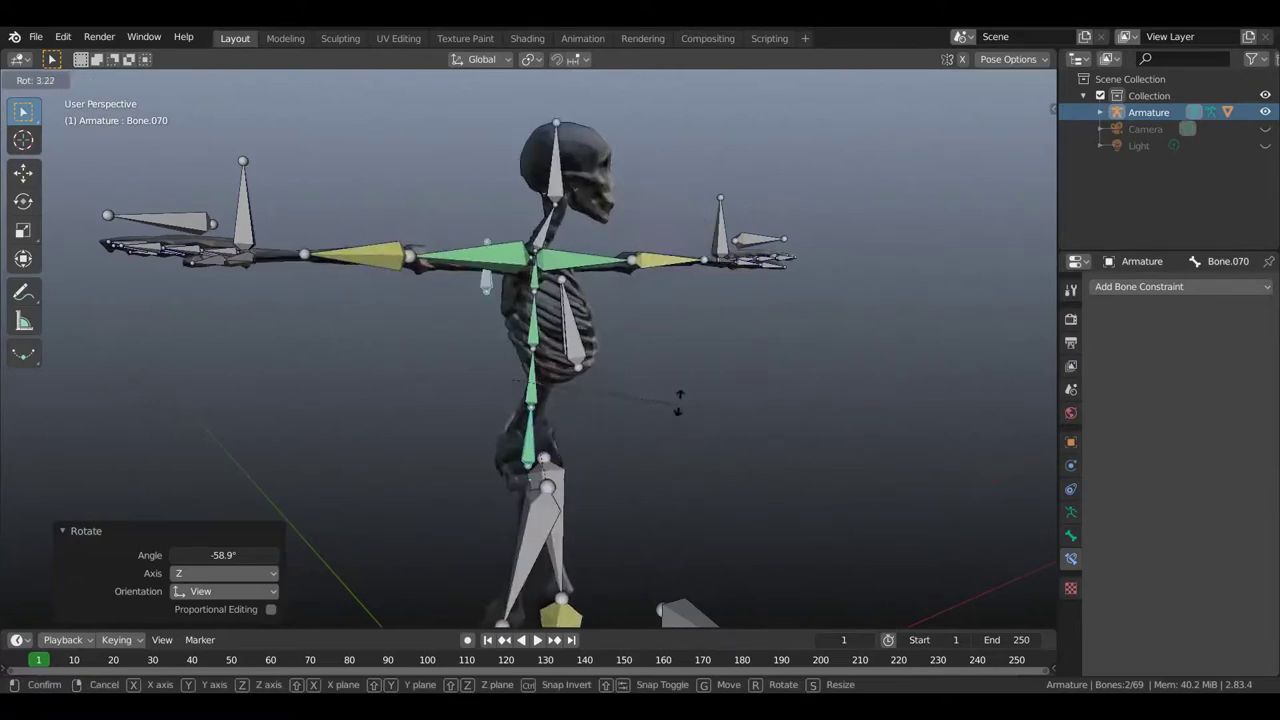
left_click(594, 471)
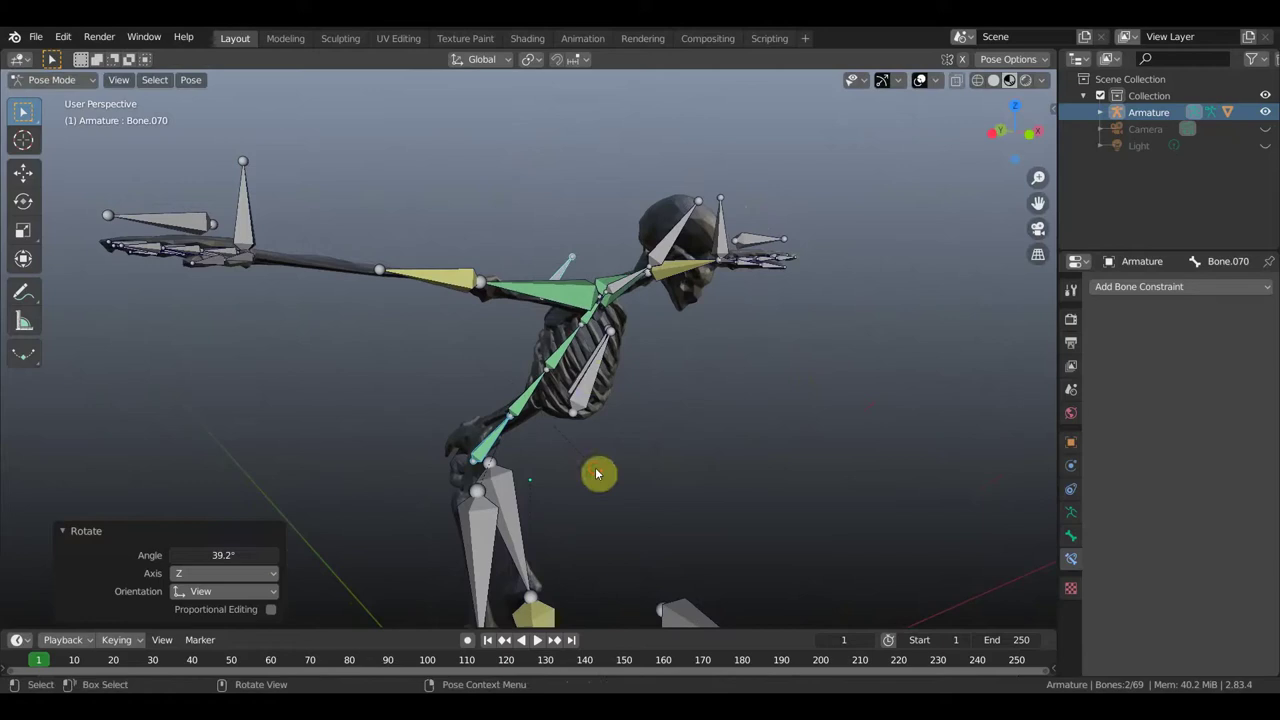
Rotate Bone.070 alone so the skeleton stands upright again, checking with undo and redo.
left_click(630, 322)
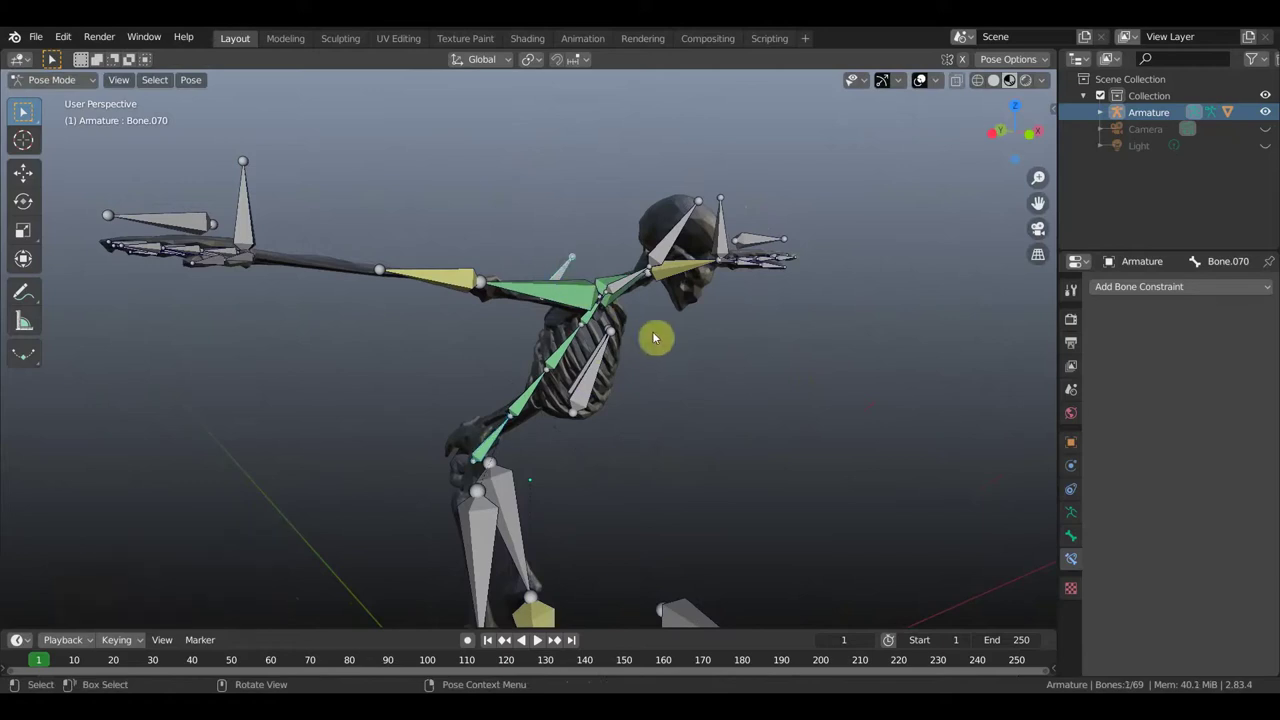
key("r")
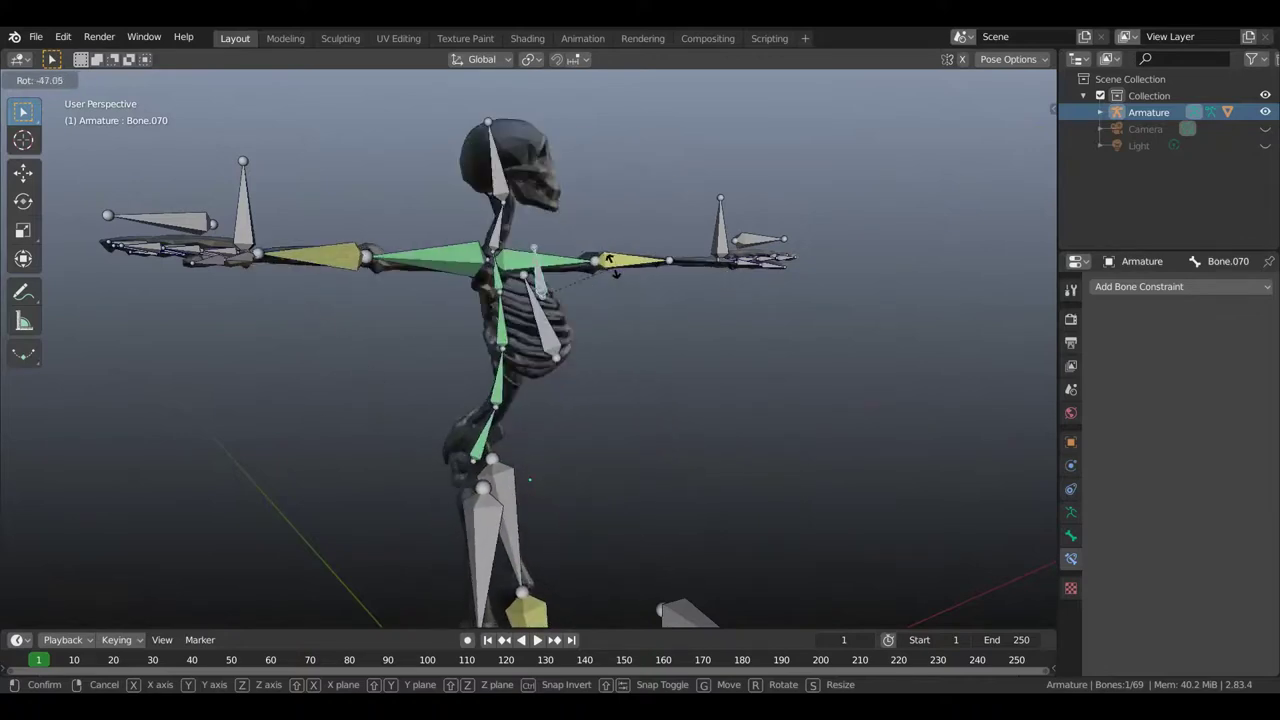
left_click(615, 272)
key("ctrl+z")
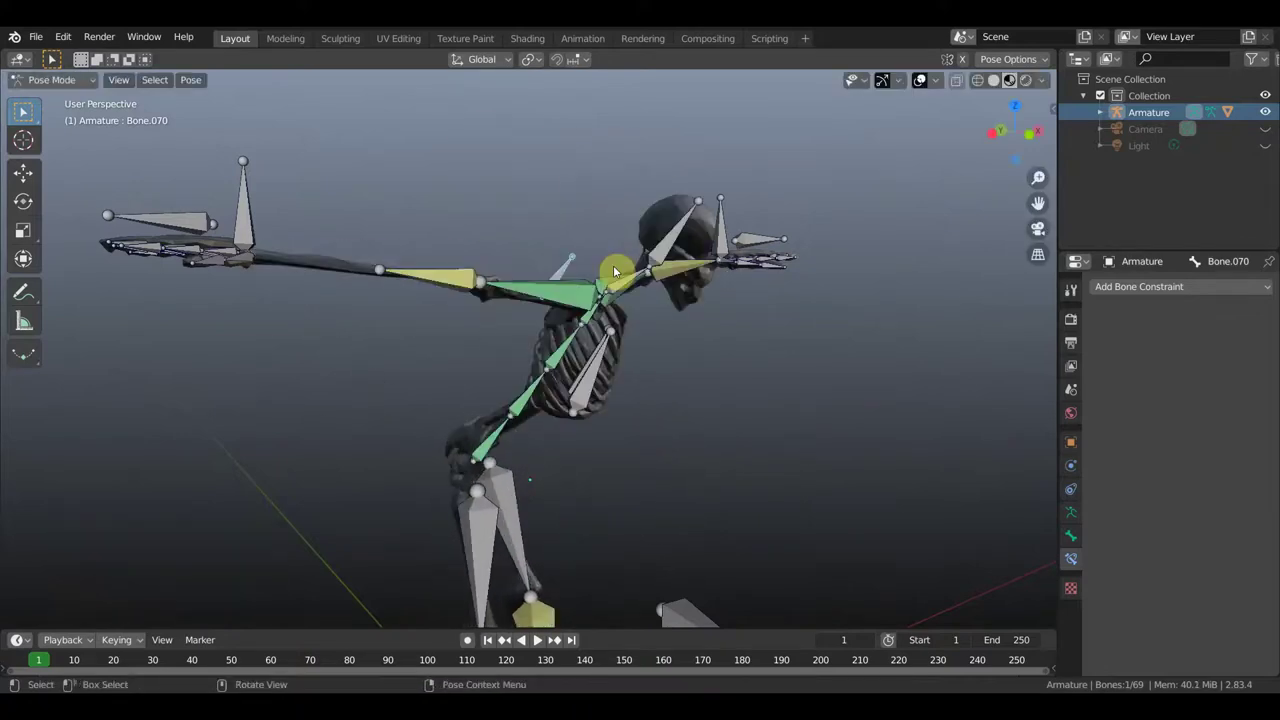
key("ctrl+shift+z")
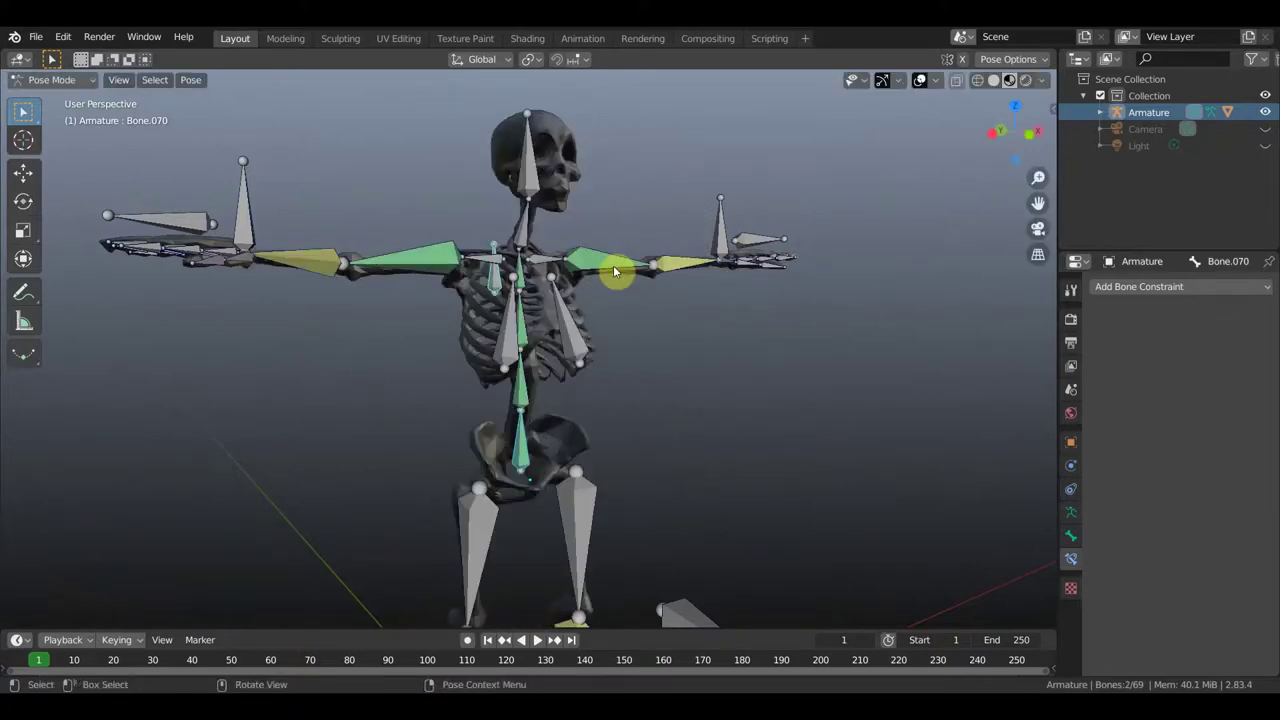
mouse_move(709, 354)
middle_mouse_down()
mouse_move(643, 363)
mouse_move(470, 357)
mouse_move(466, 346)
middle_mouse_up()
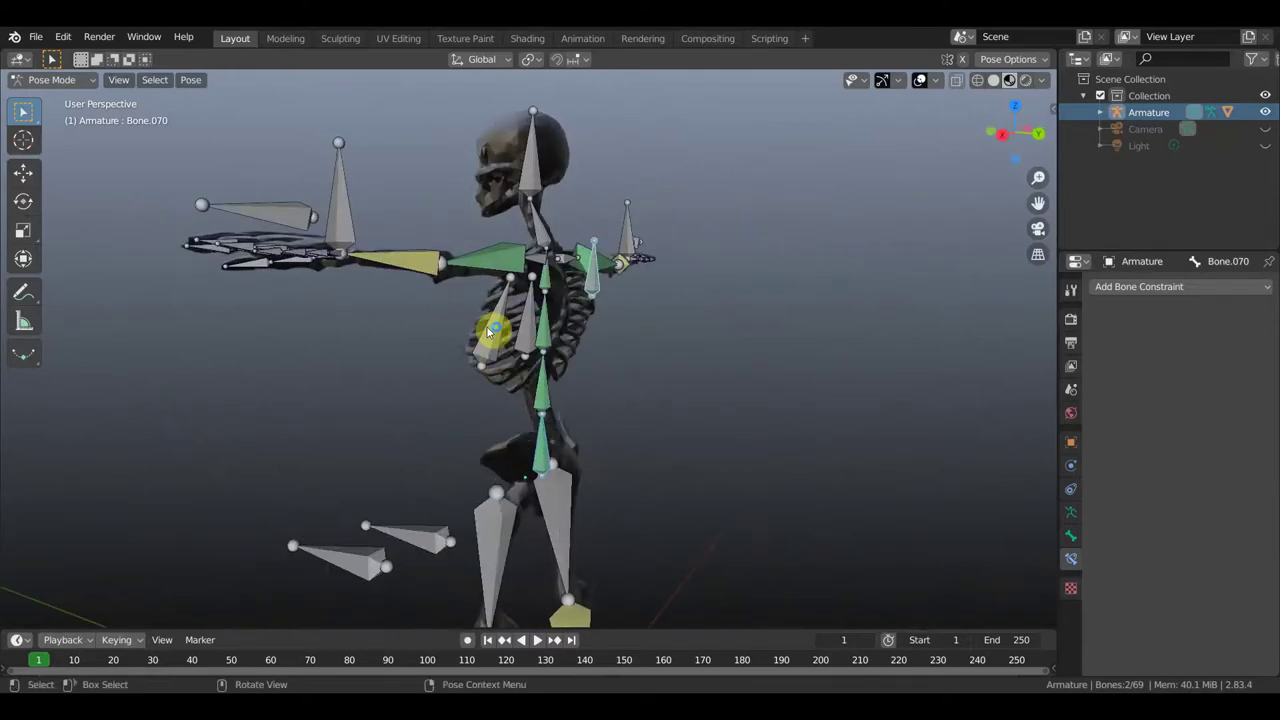
middle_click_drag(606, 332, 590, 329)
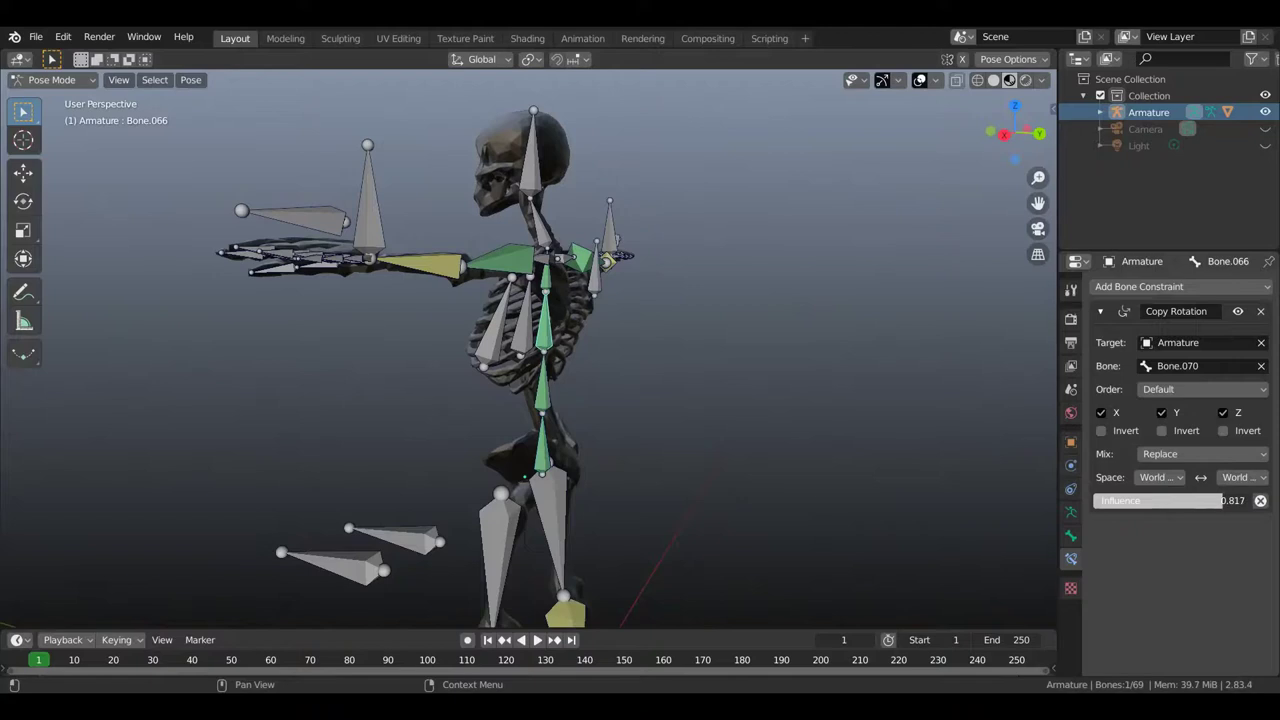
Tilt the upper body forward by rotating Bone.070.
middle_click_drag(791, 363, 814, 360)
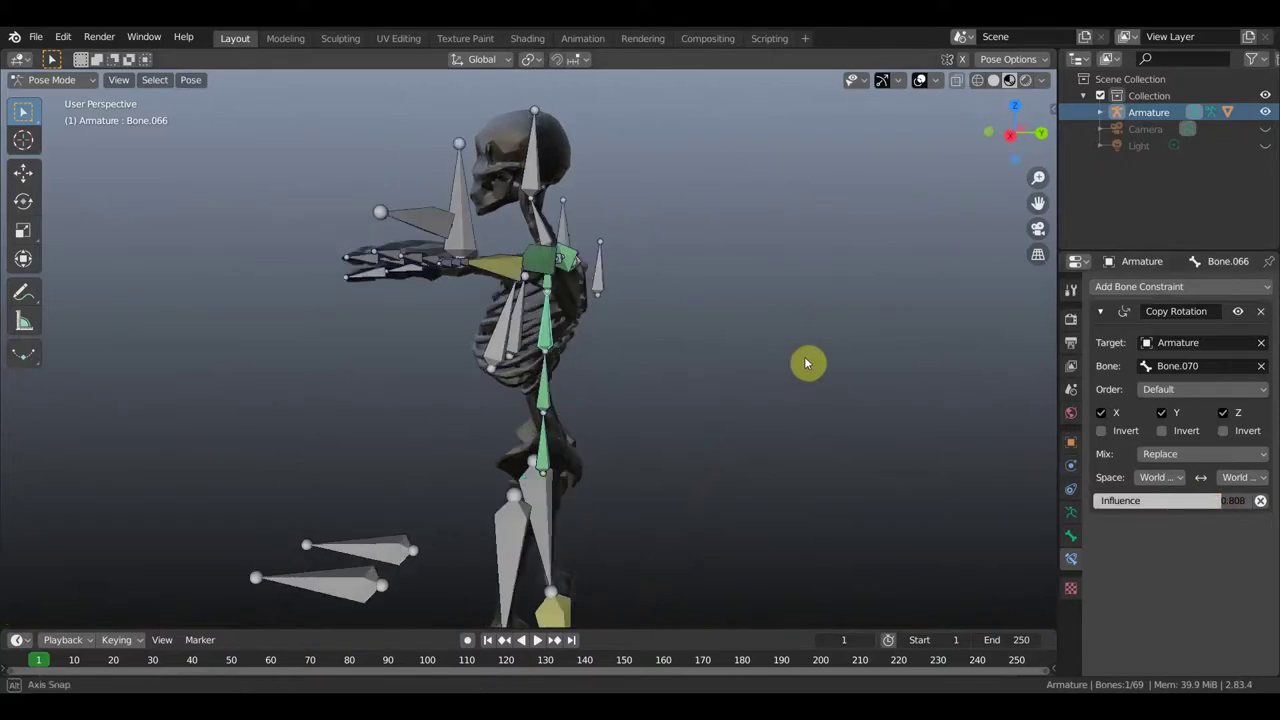
left_click(597, 266)
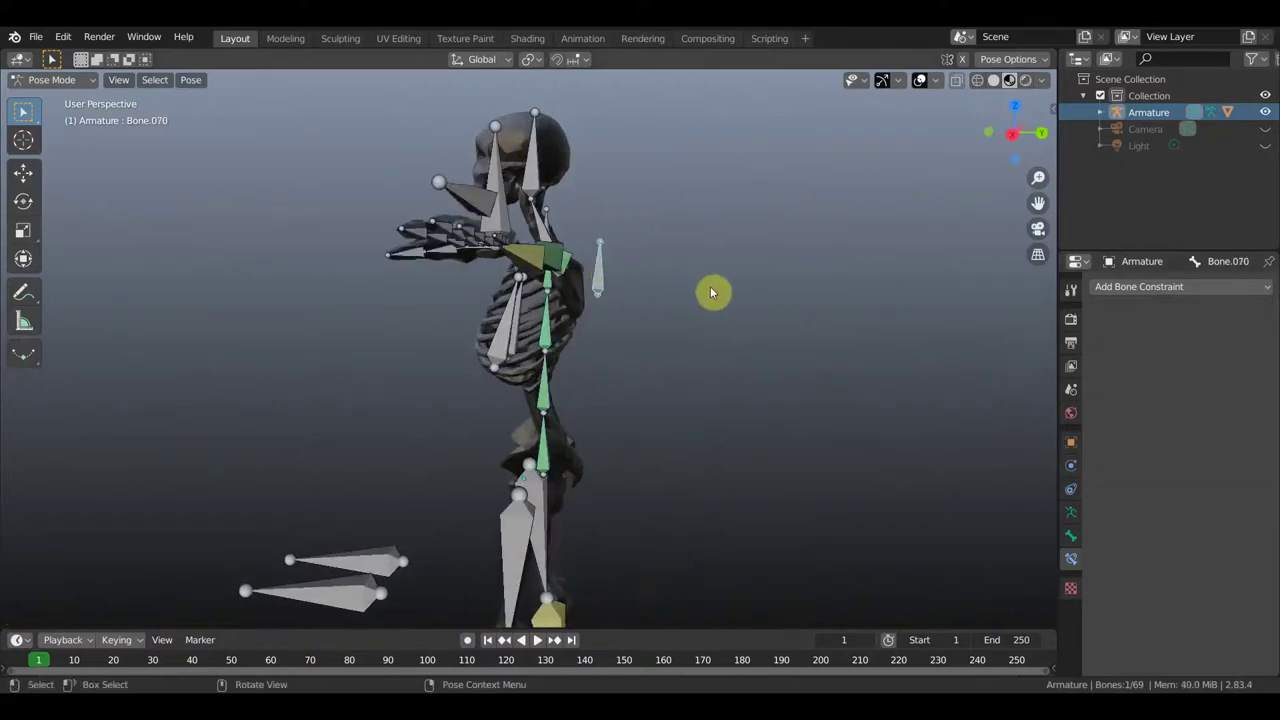
key("r")
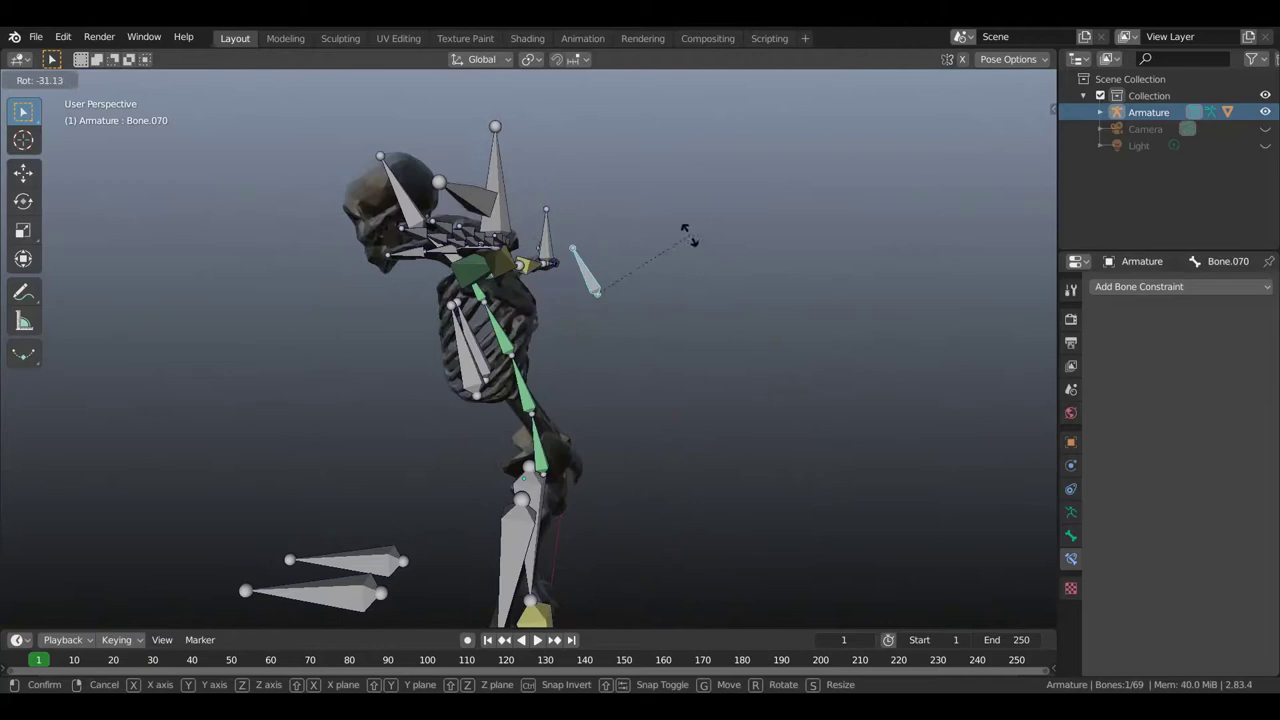
left_click(706, 254)
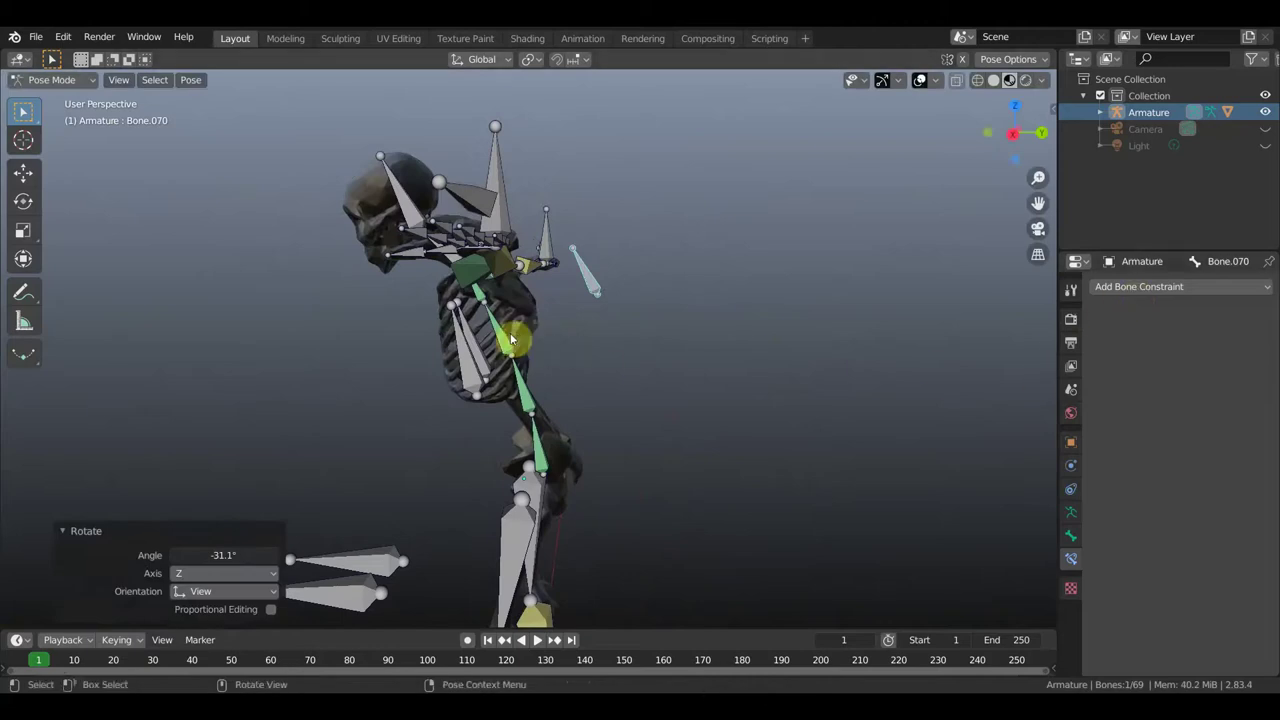
Adjust Copy Rotation influence on Bone.066, Bone.067, Bone.065 (about 0.467) and Bone.064 (0.142).
key("ctrl+z")
mouse_move(1220, 500)
left_mouse_down()
mouse_move(1248, 500)
mouse_move(1200, 500)
left_mouse_up()
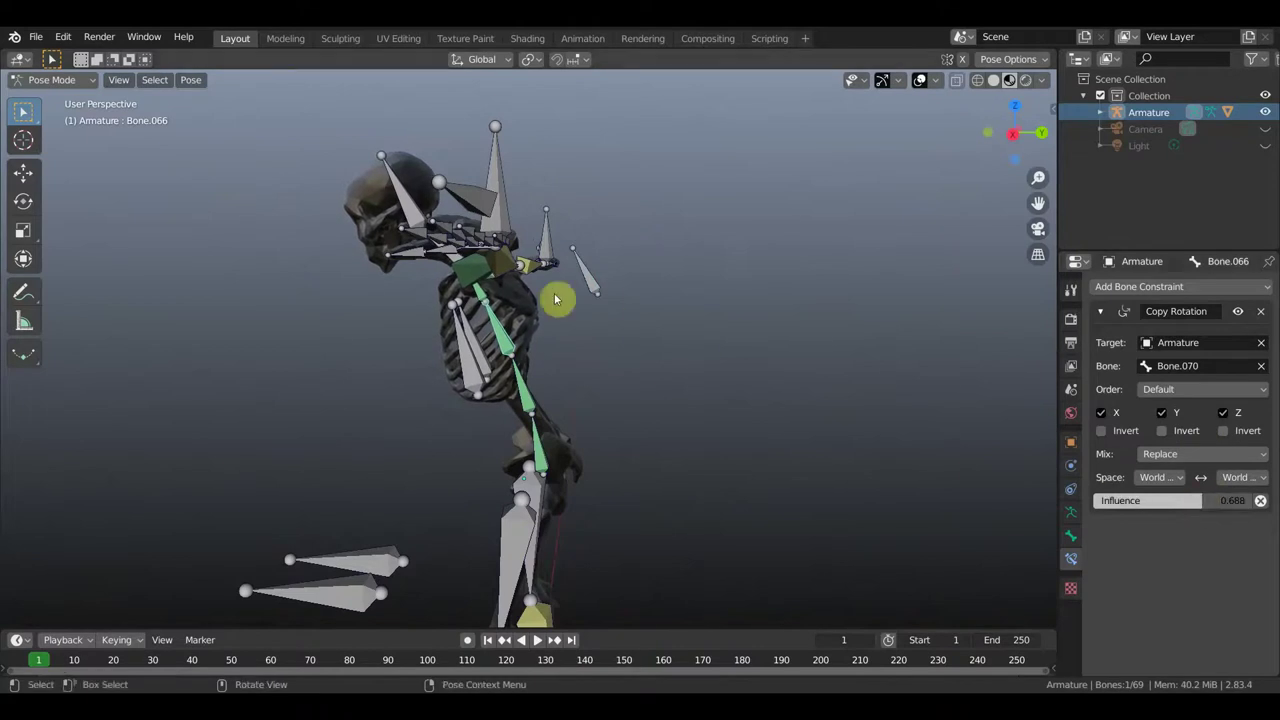
left_click(495, 300)
mouse_move(1250, 500)
left_mouse_down()
mouse_move(1205, 500)
mouse_move(1255, 500)
left_mouse_up()
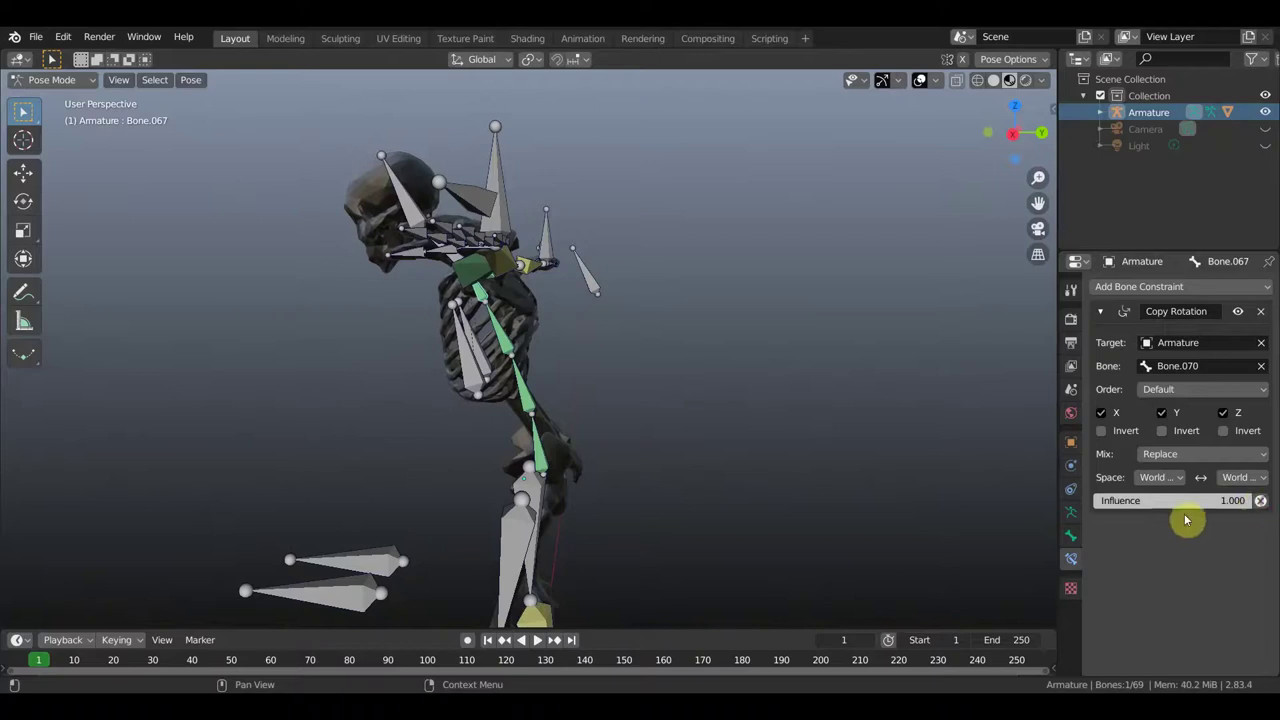
left_click(527, 392)
mouse_move(1205, 500)
left_mouse_down()
mouse_move(1162, 503)
mouse_move(1256, 503)
mouse_move(1206, 503)
mouse_move(1221, 500)
left_mouse_up()
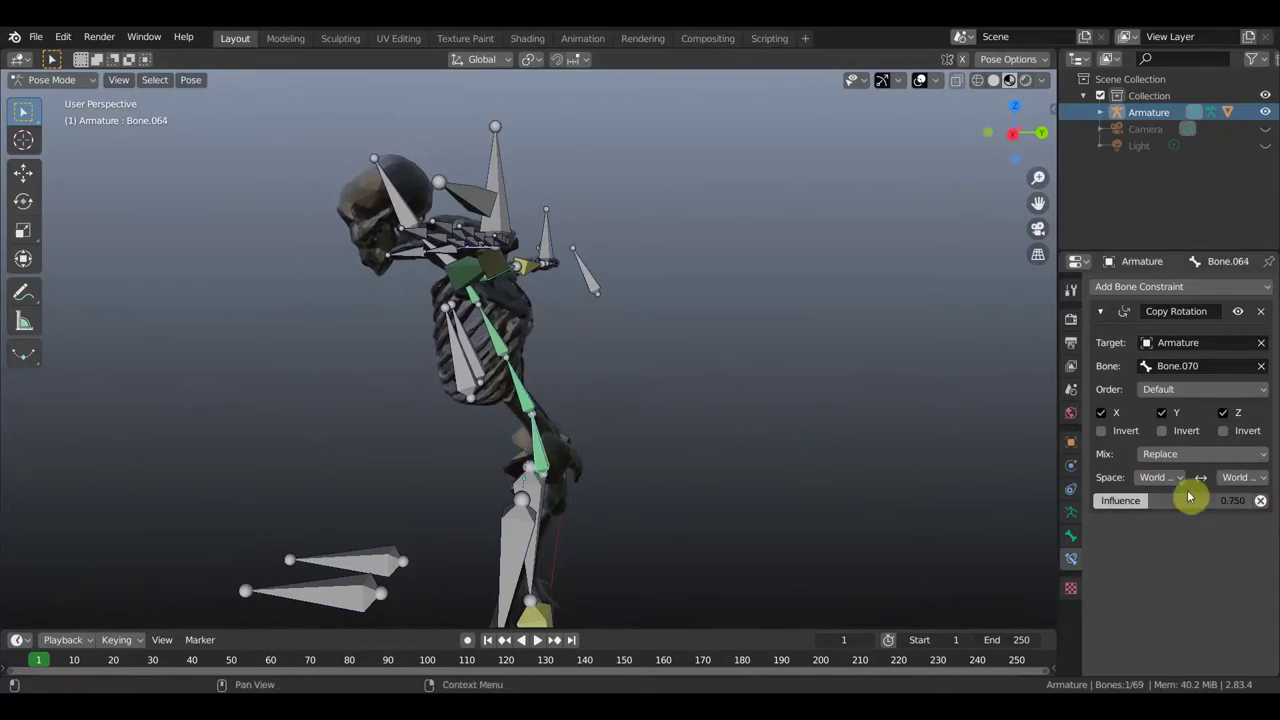
key("ctrl+z")
mouse_move(1211, 500)
left_mouse_down()
mouse_move(1248, 500)
mouse_move(1096, 500)
left_mouse_up()
Select Bone.067 and bring up its constraint's owner space options.
mouse_move(553, 347)
middle_mouse_down()
mouse_move(506, 349)
mouse_move(528, 349)
middle_mouse_up()
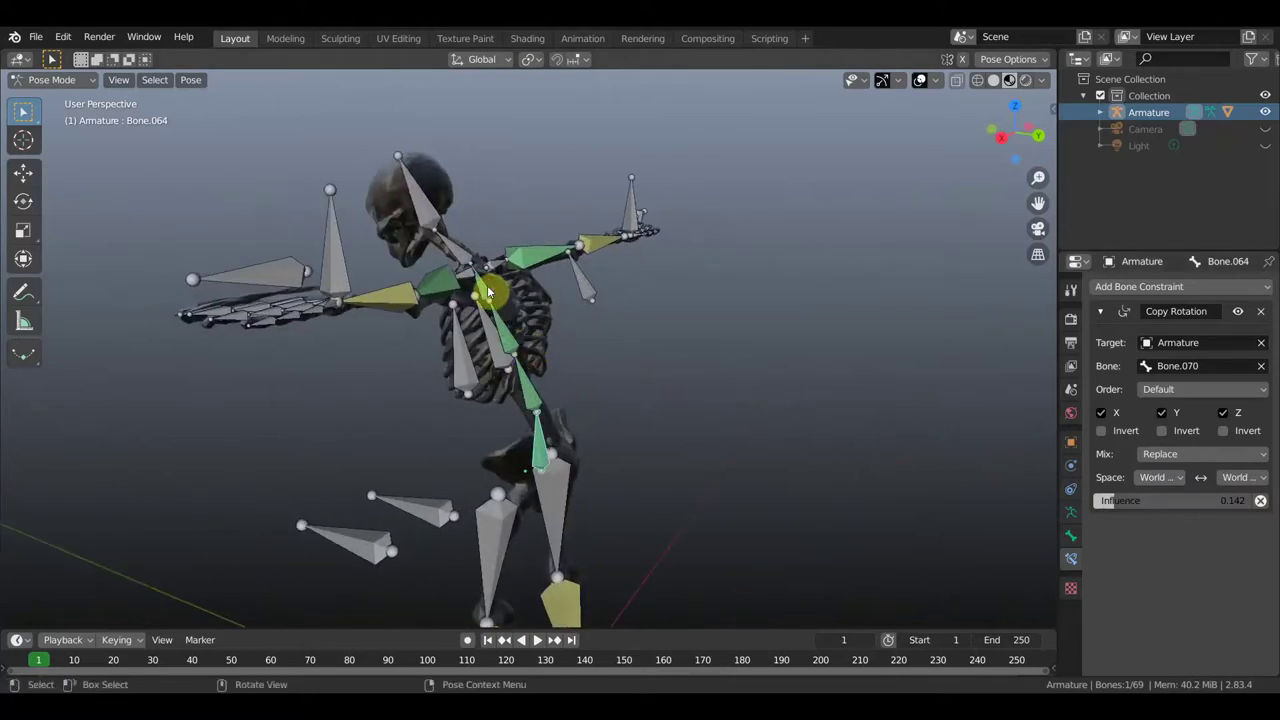
left_click(503, 301)
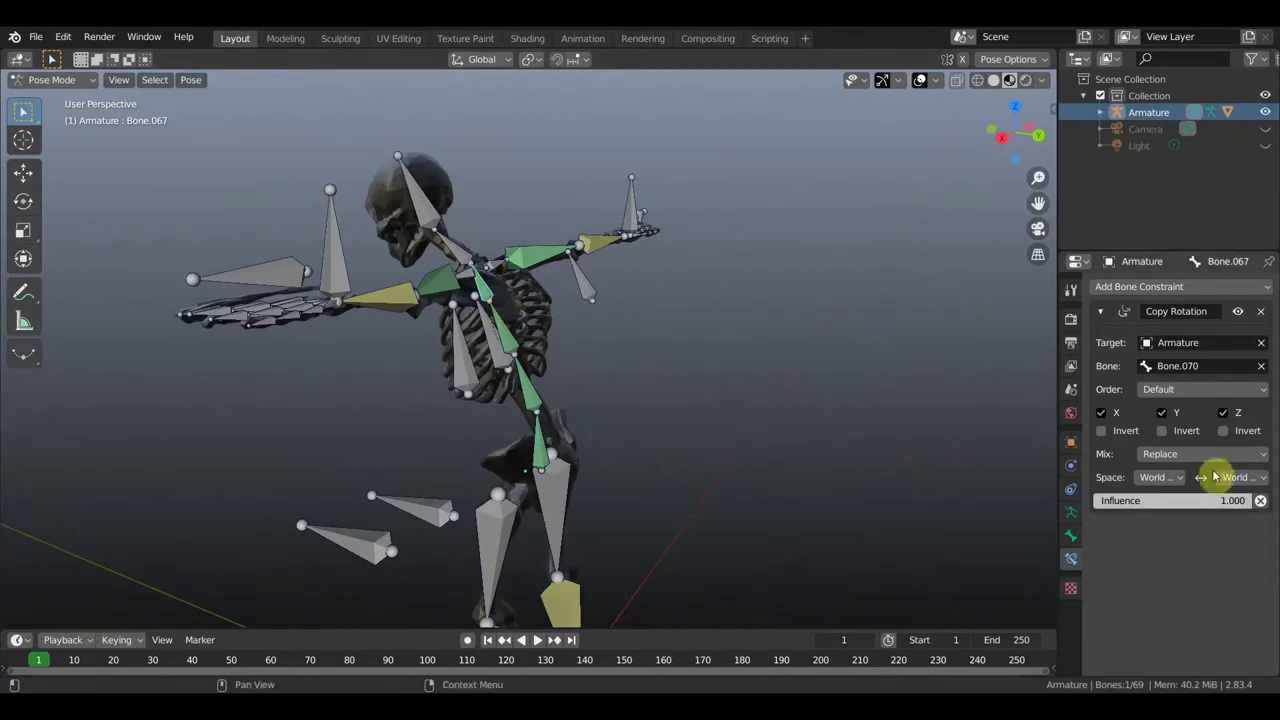
left_click(1172, 478)
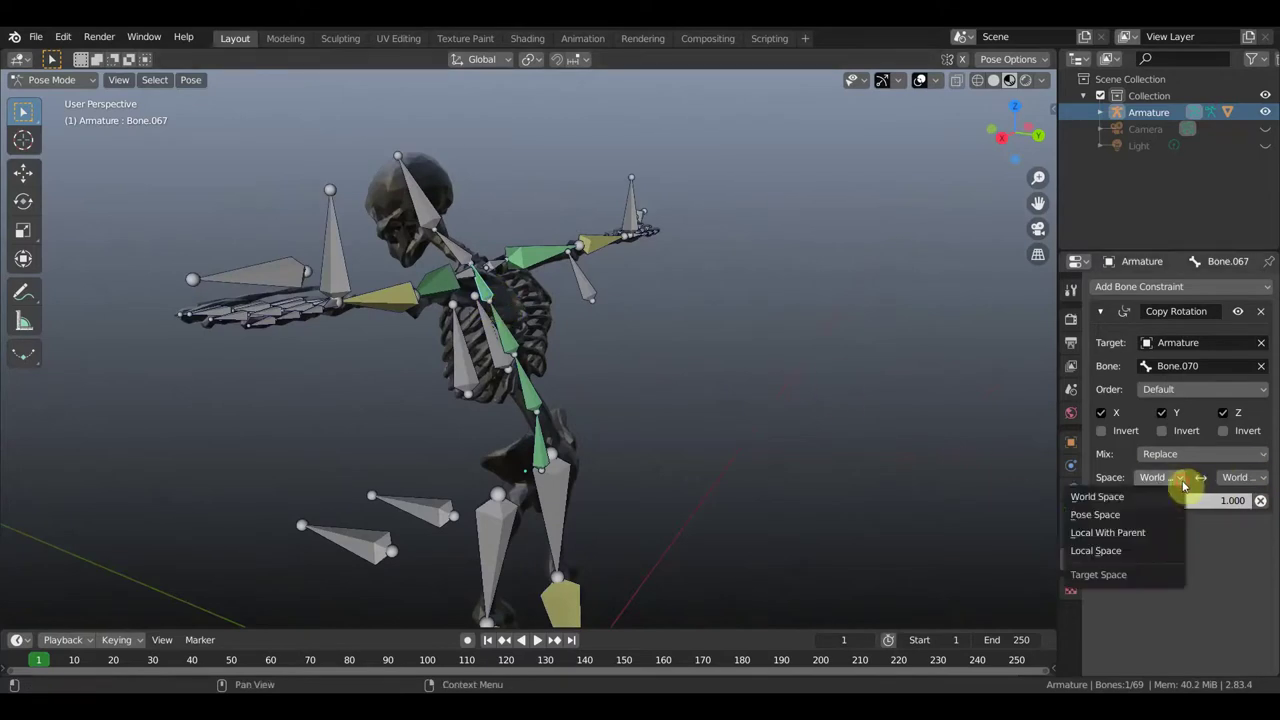
Set Bone.067's Copy Rotation owner and target spaces to Local Space.
left_click(1122, 551)
left_click(1265, 480)
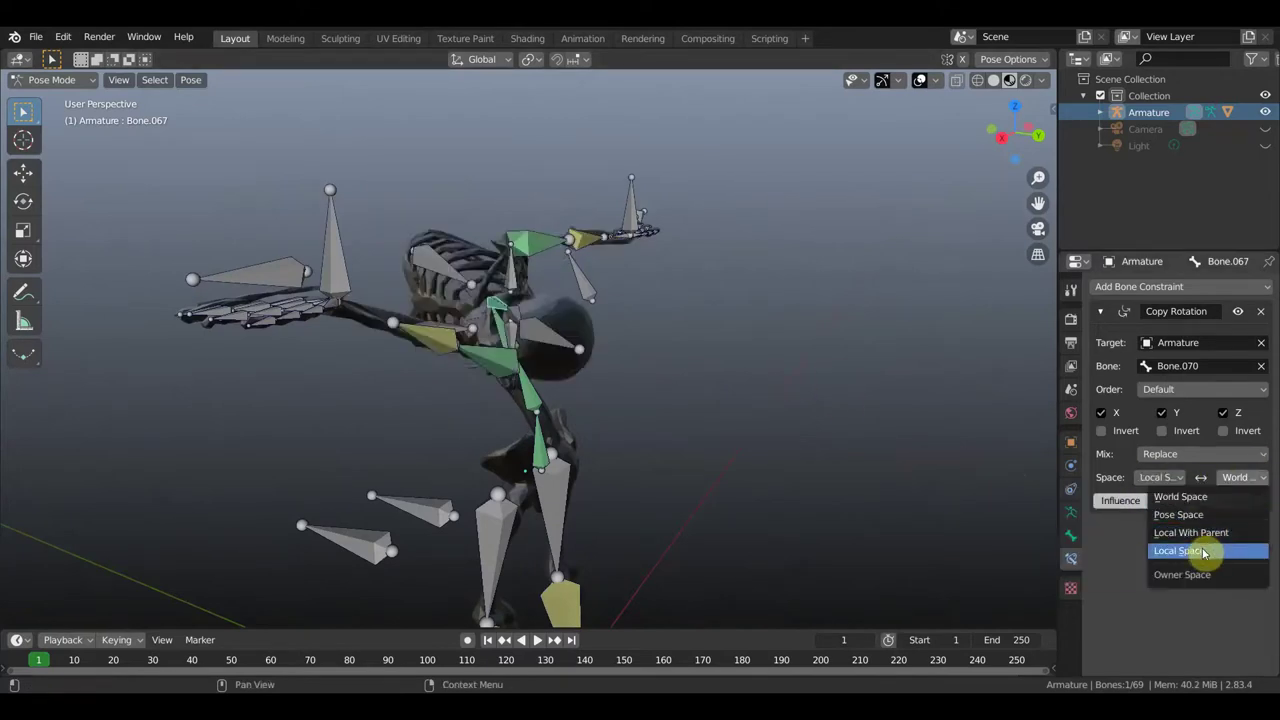
left_click(1208, 552)
Test-rotate Bone.070 twice to check the spine bend, nearly straightening it.
middle_click_drag(787, 470, 661, 333)
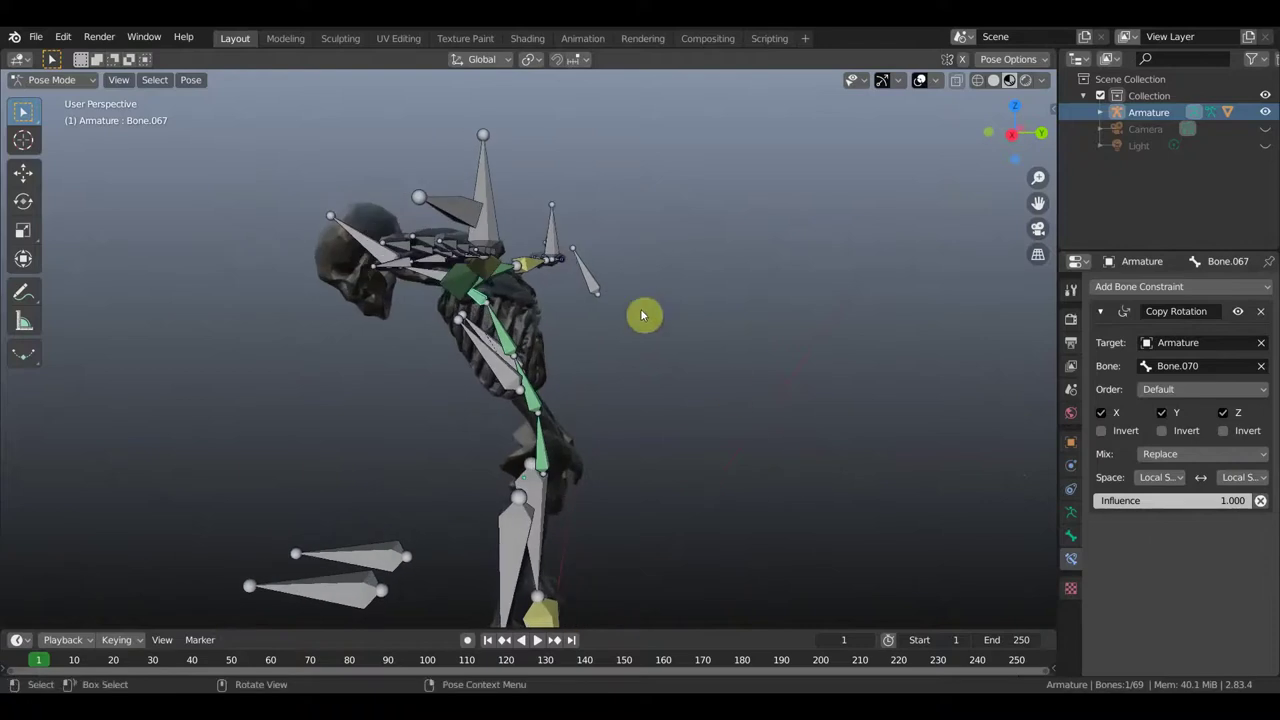
left_click(589, 282)
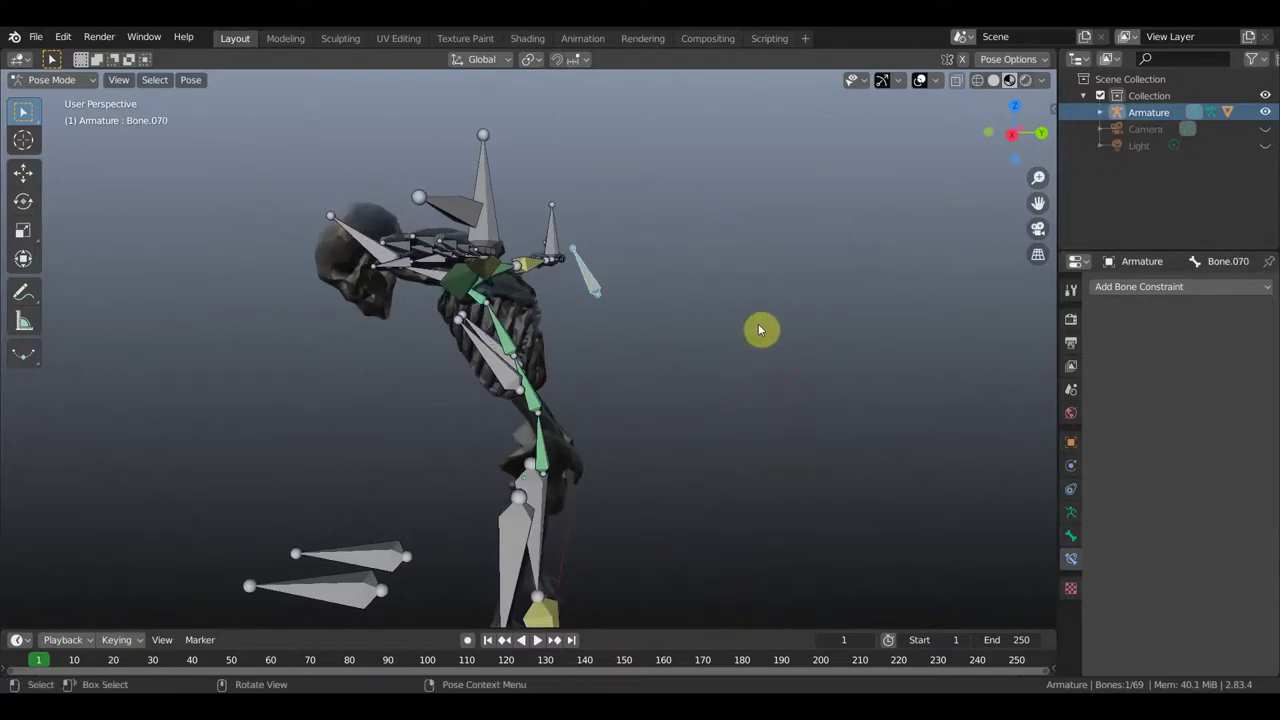
key("r")
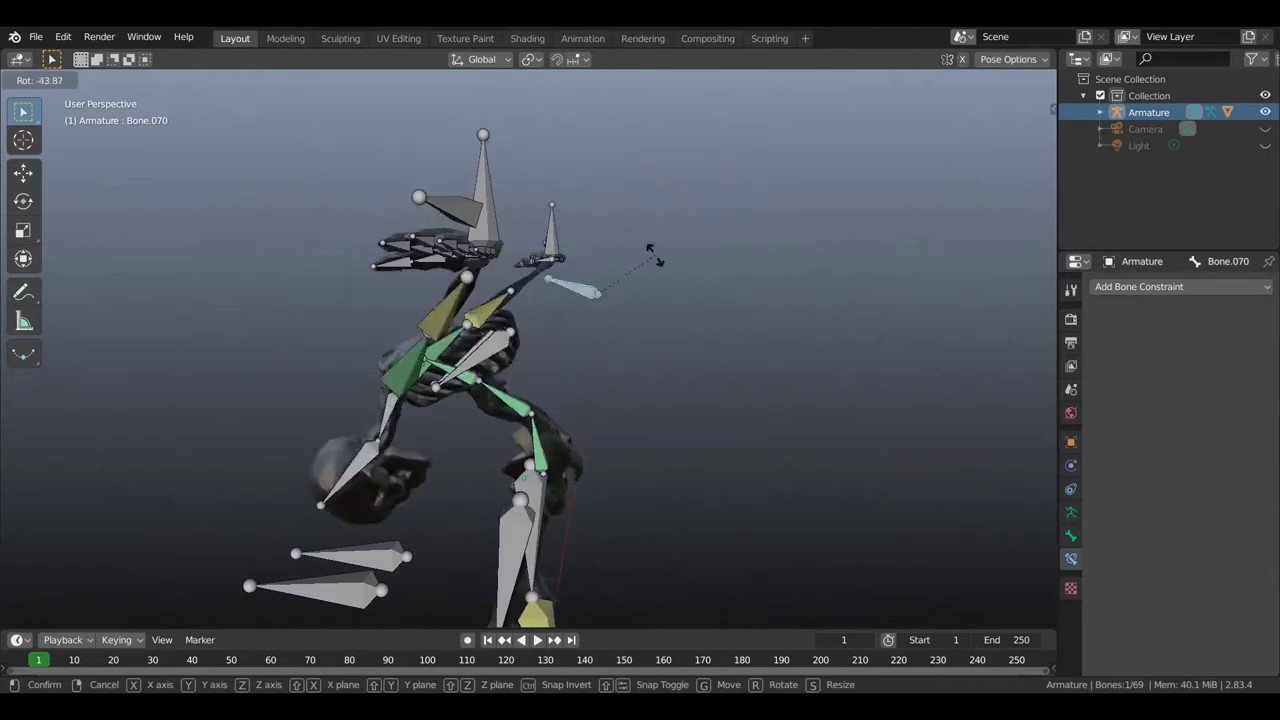
left_click(623, 325)
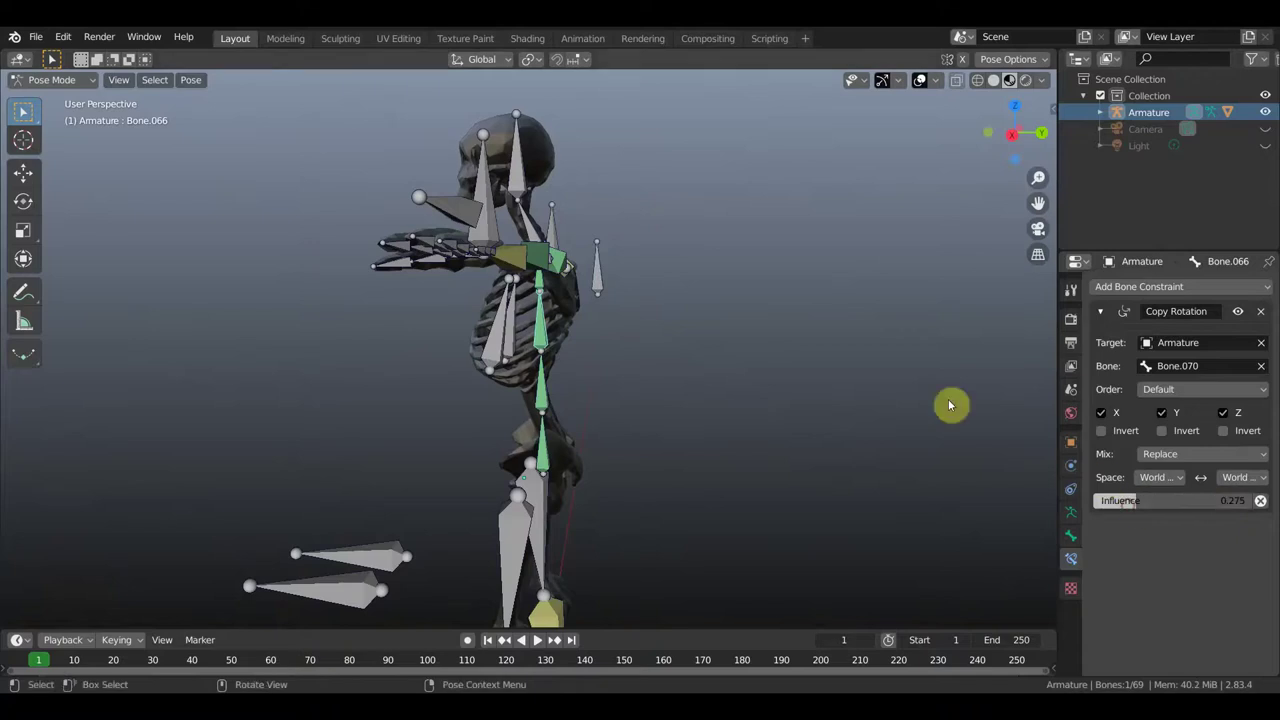
left_click(607, 289)
key("r")
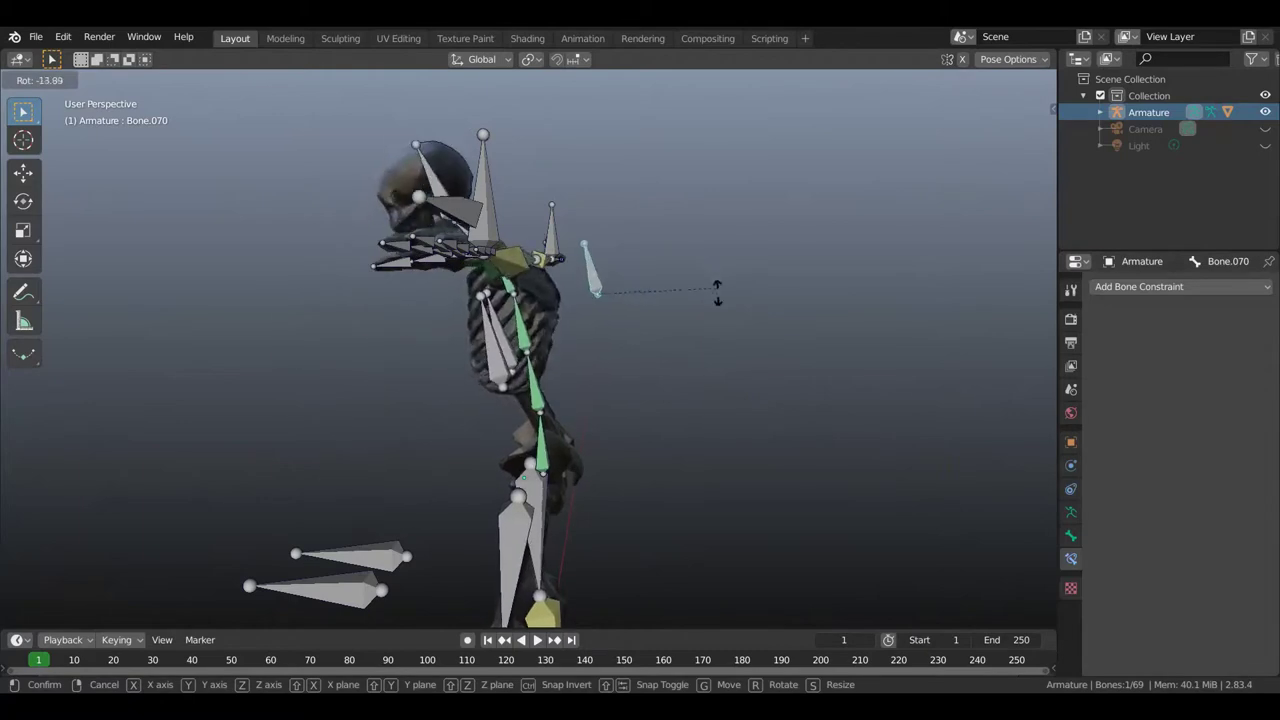
left_click(730, 318)
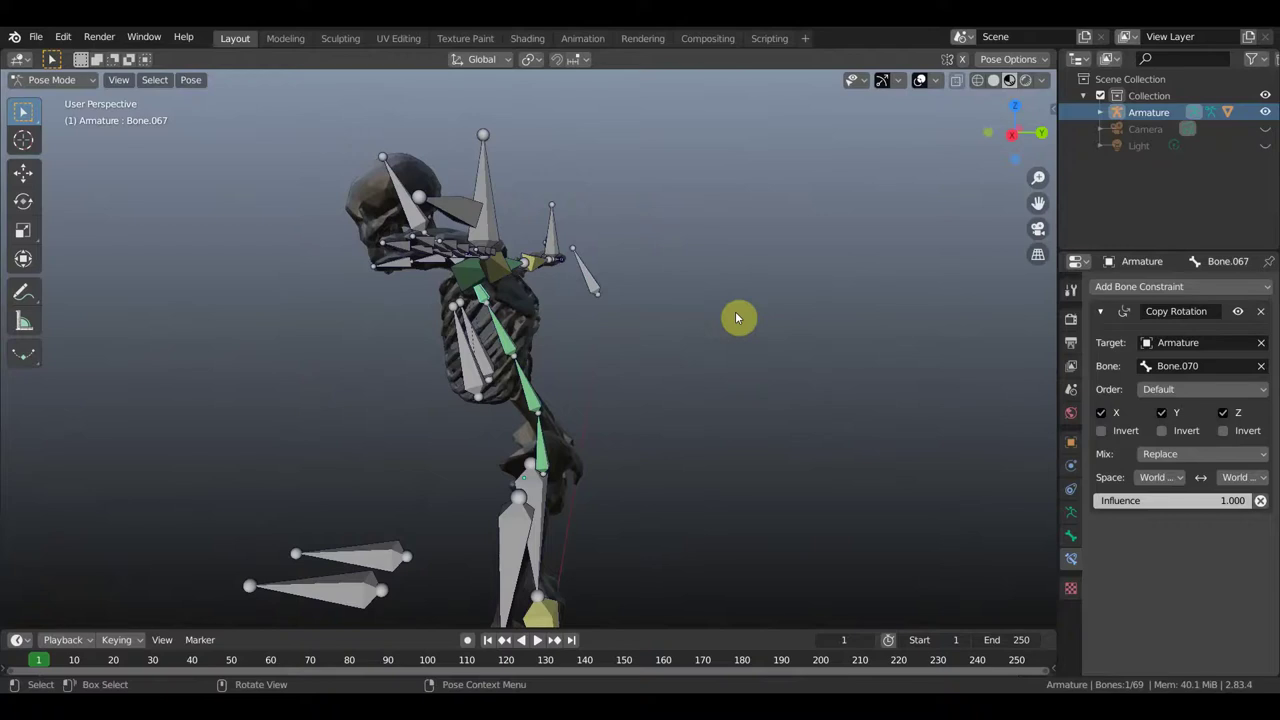
middle_click_drag(731, 397, 609, 380)
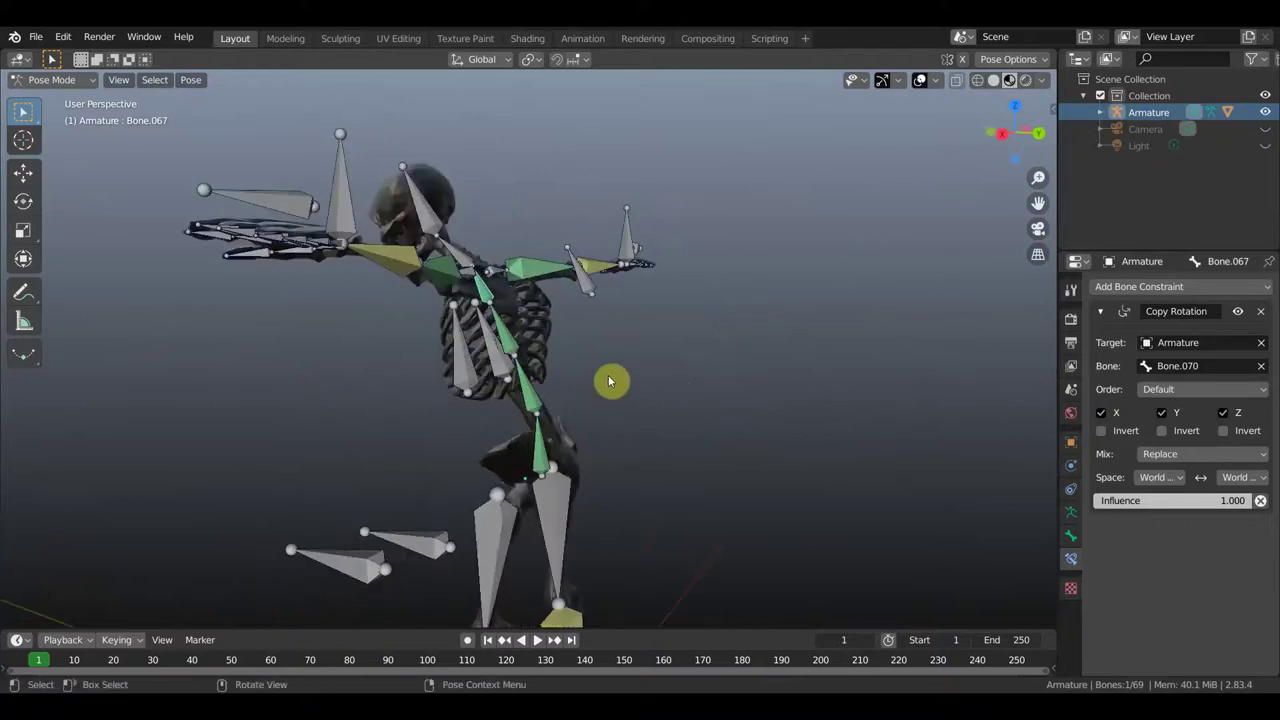
Set Bone.065's Copy Rotation owner and target spaces to Local Space.
left_click(513, 347)
left_click(1183, 480)
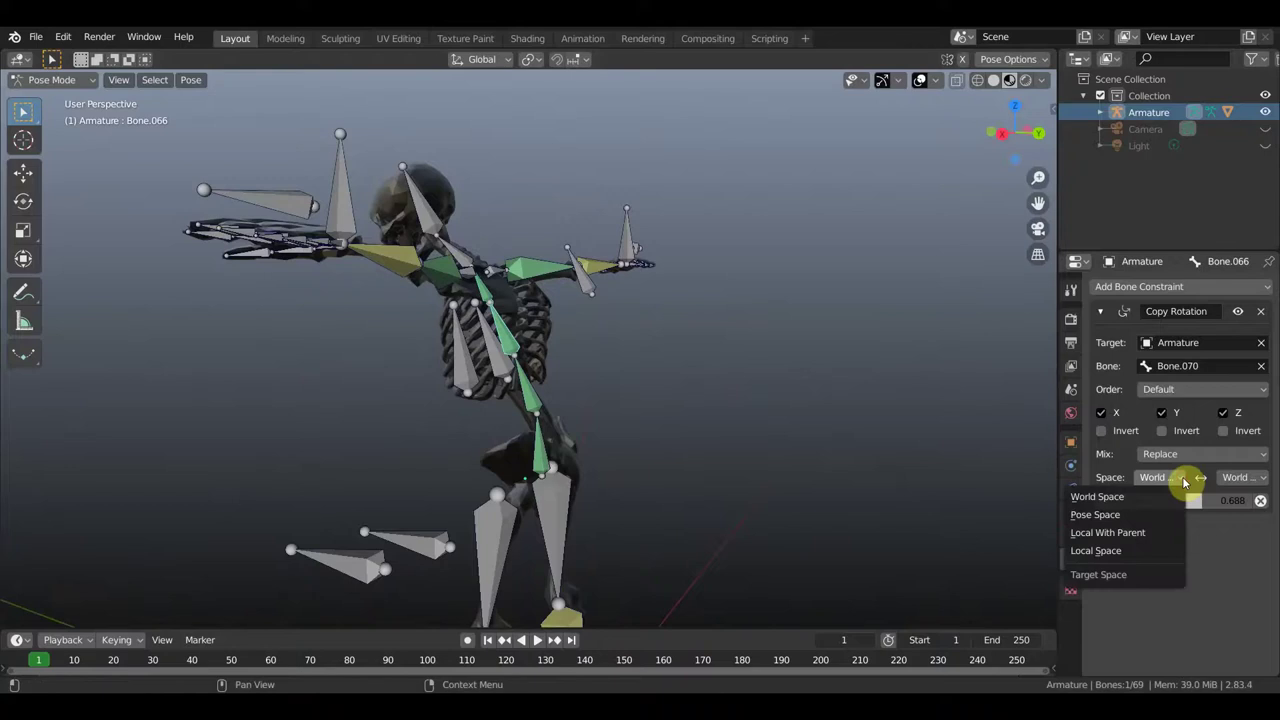
middle_click_drag(708, 437, 716, 438)
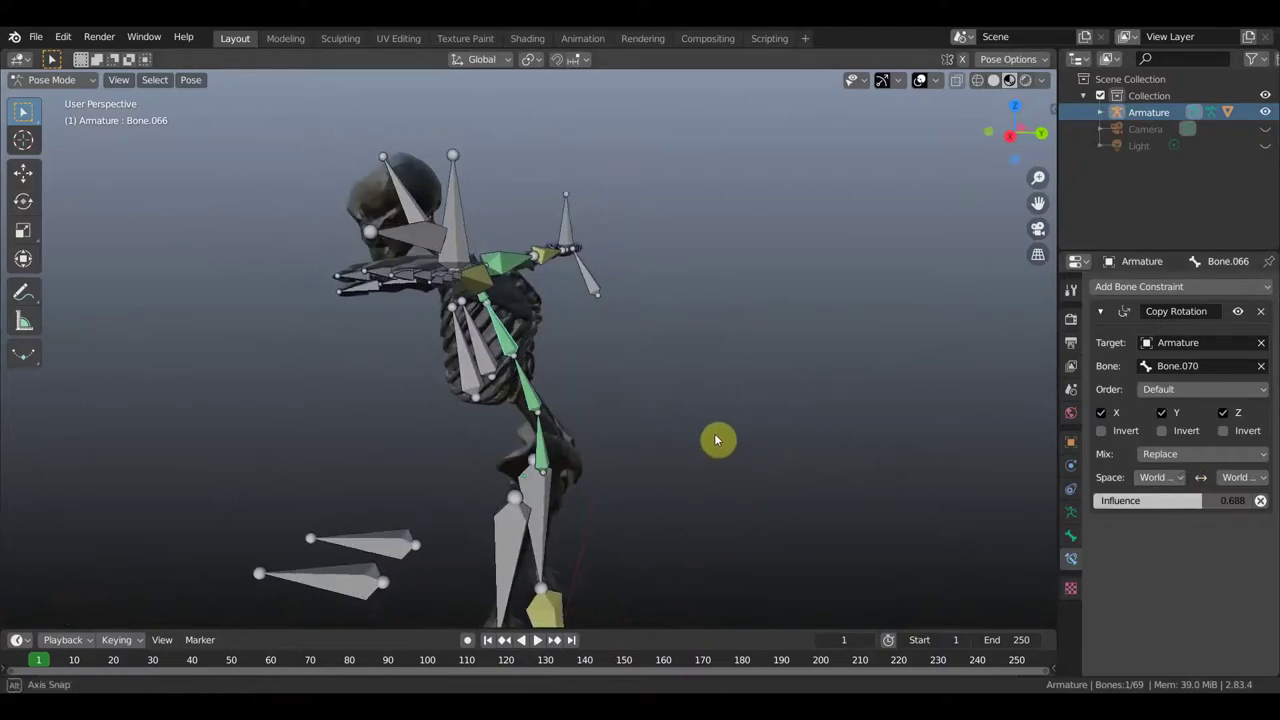
left_click(541, 400)
left_click(1178, 478)
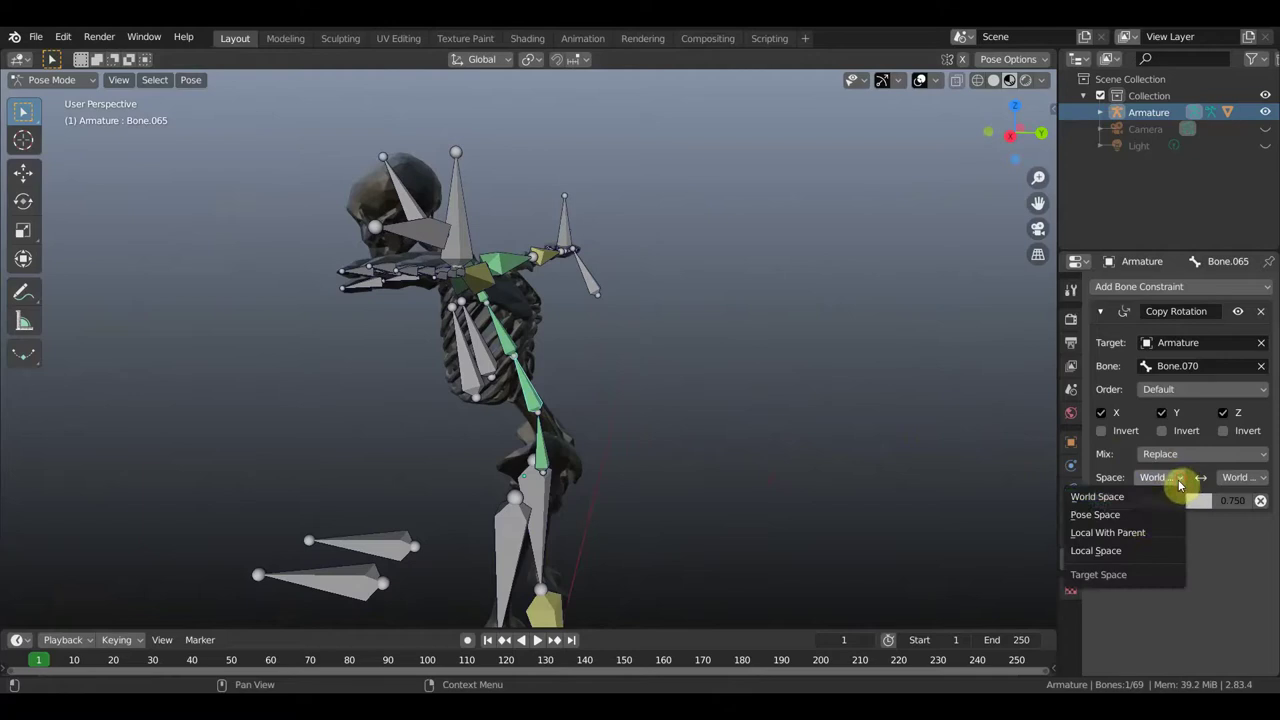
left_click(1115, 551)
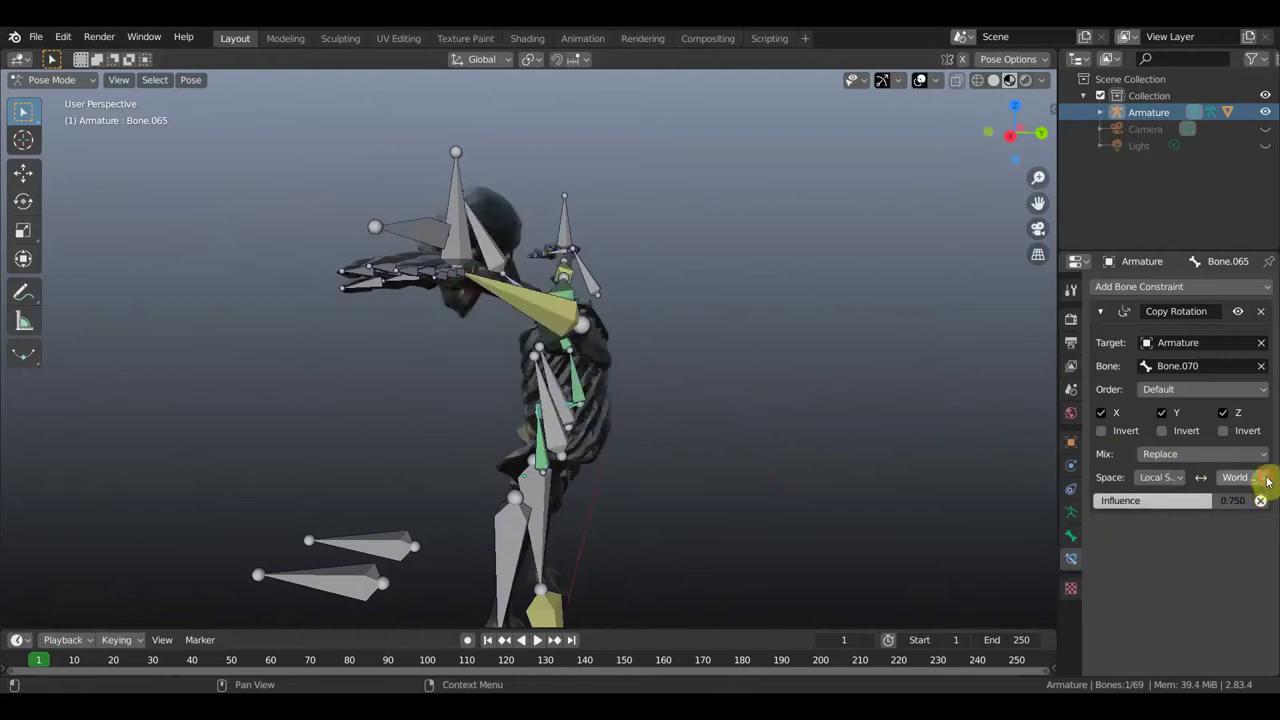
left_click(1267, 479)
left_click(1205, 553)
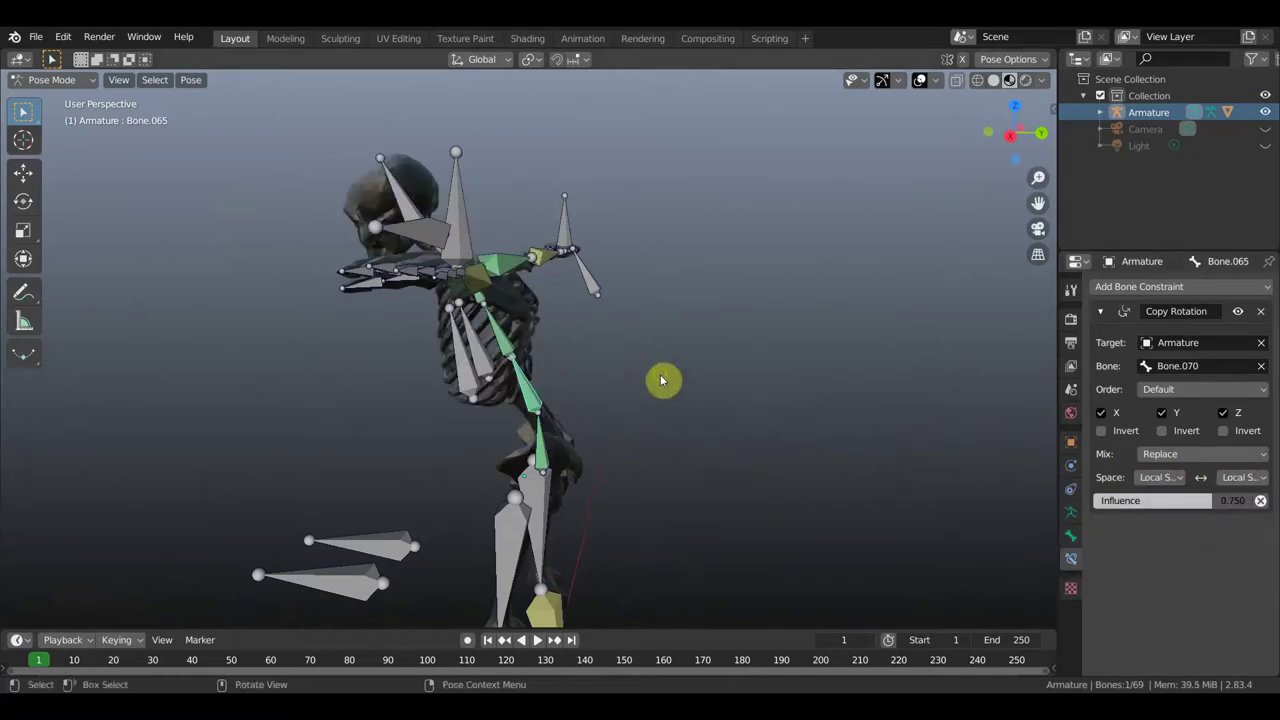
Rotate Bone.070 to test the spine, raise Bone.066's influence to full, and trial Bone.065's.
left_click(646, 321)
key("r")
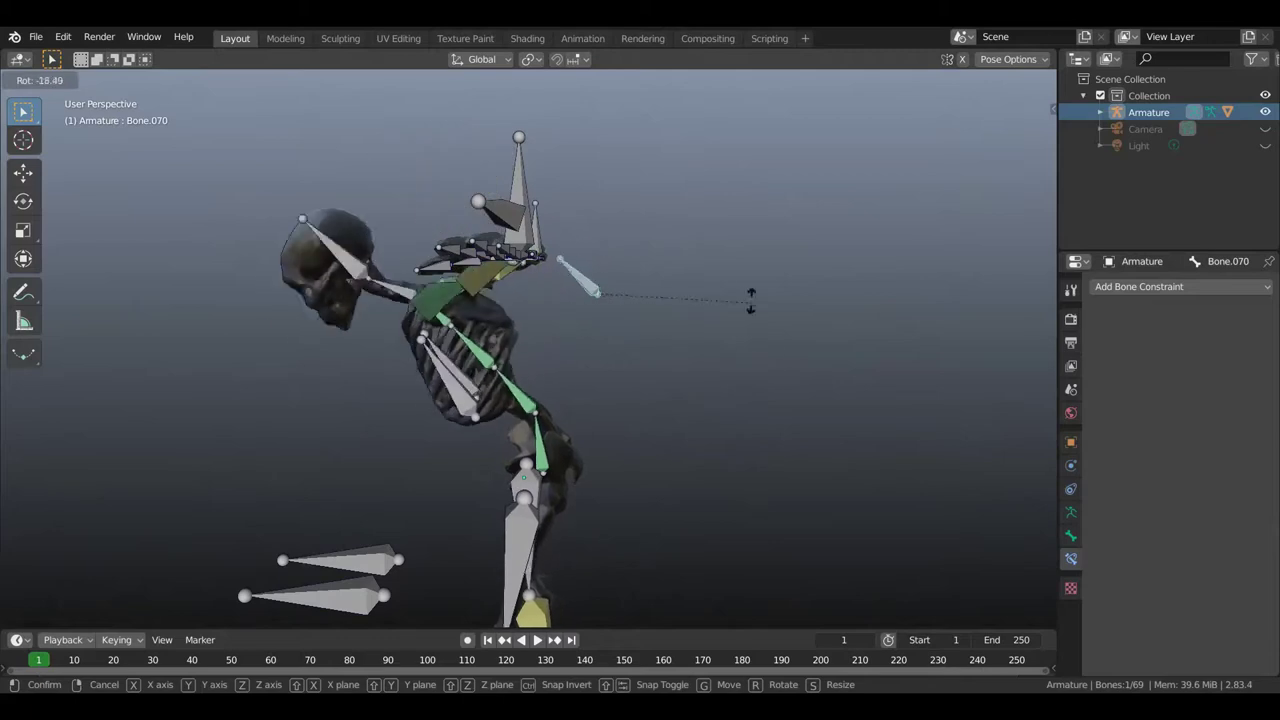
left_click(716, 276)
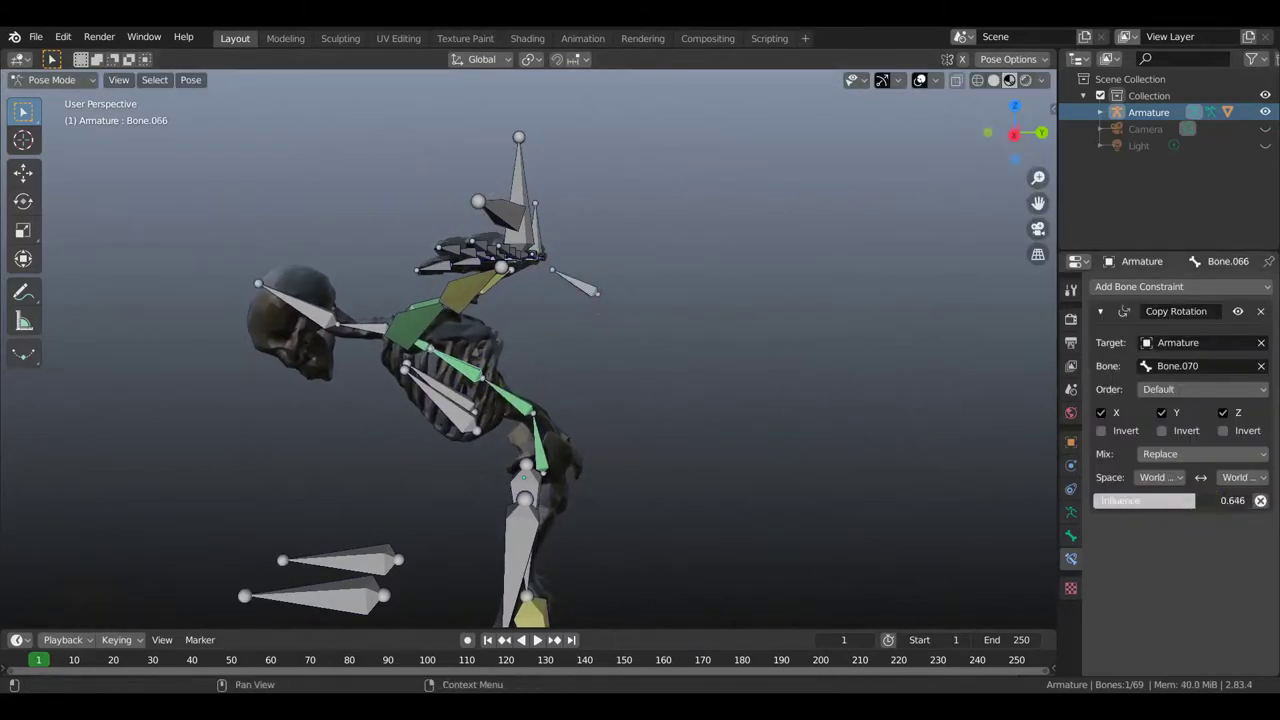
left_click_drag(1194, 500, 1250, 500)
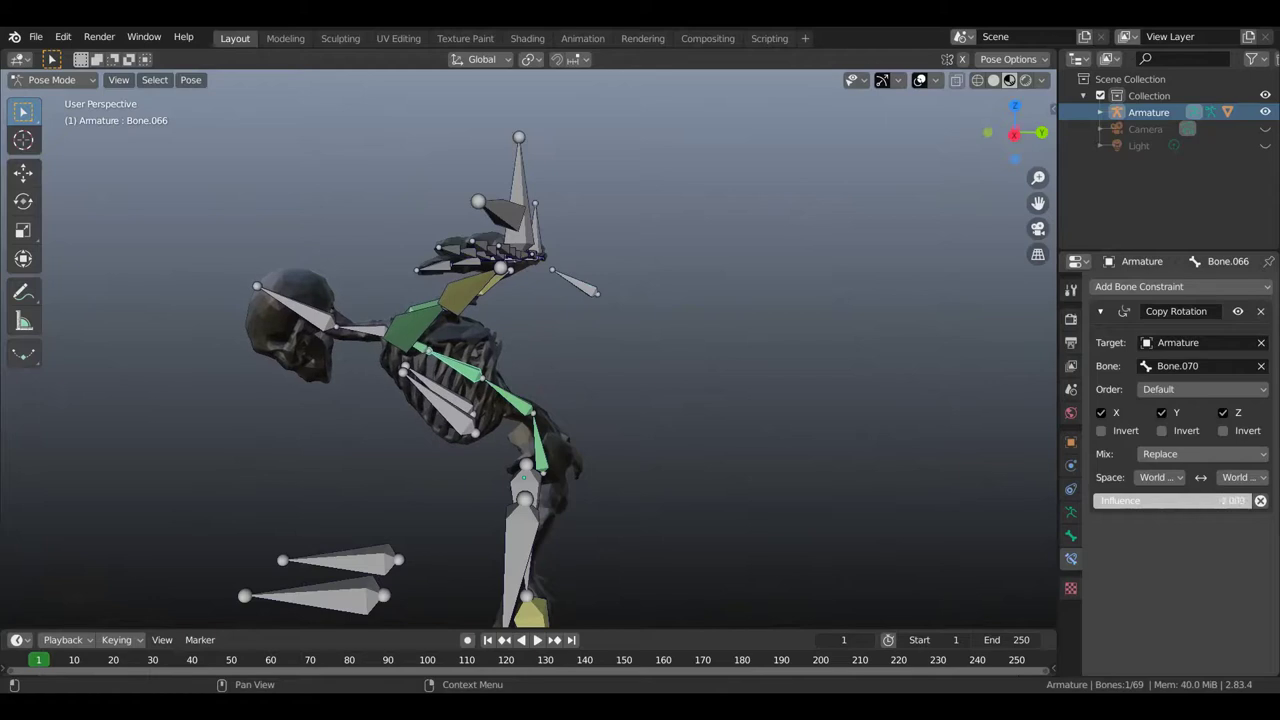
left_click(523, 400)
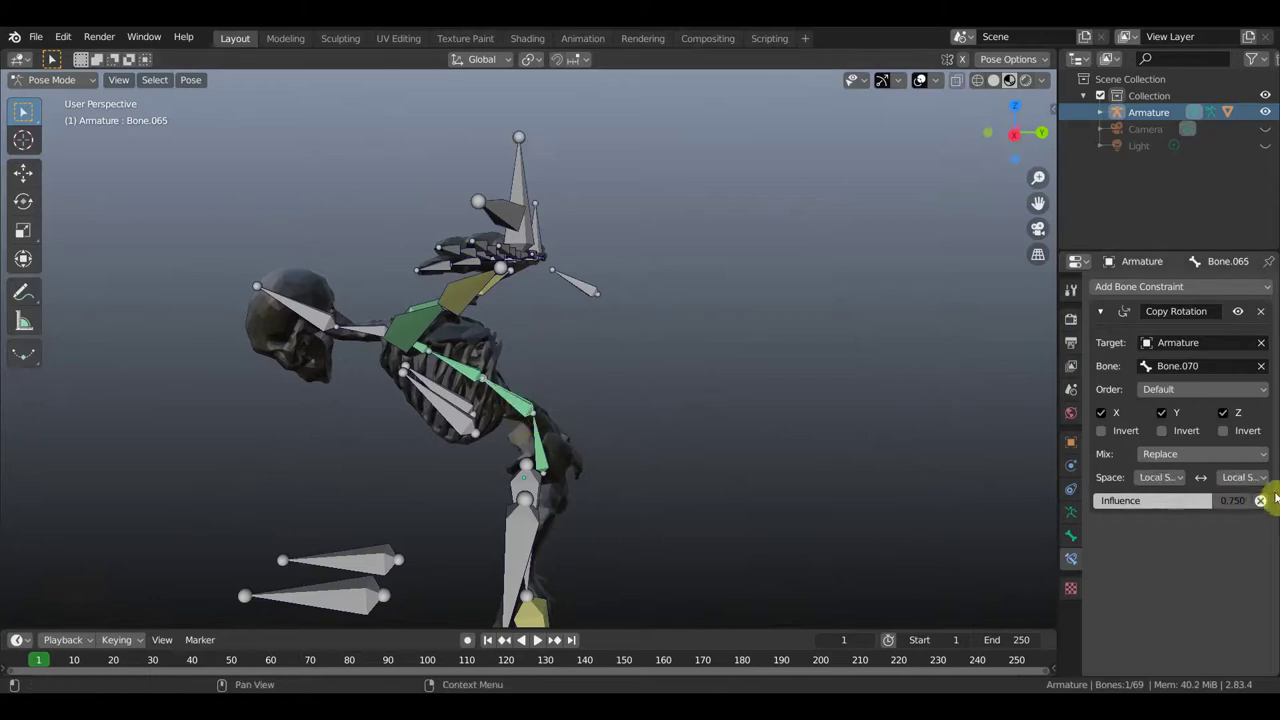
mouse_move(1212, 500)
left_mouse_down()
mouse_move(1130, 500)
mouse_move(1252, 500)
mouse_move(1228, 500)
left_mouse_up()
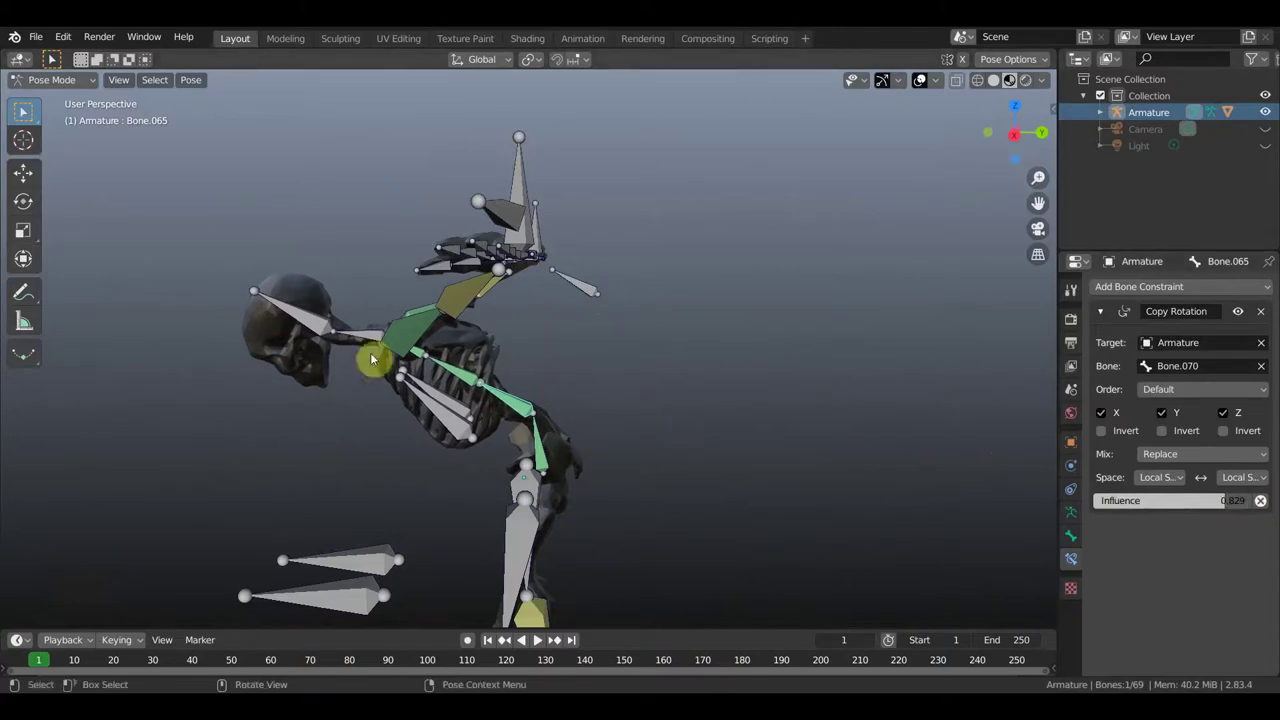
Set Bone.065's constraint influence to 1.000 and lower Bone.064's to 0.387.
left_click(420, 358)
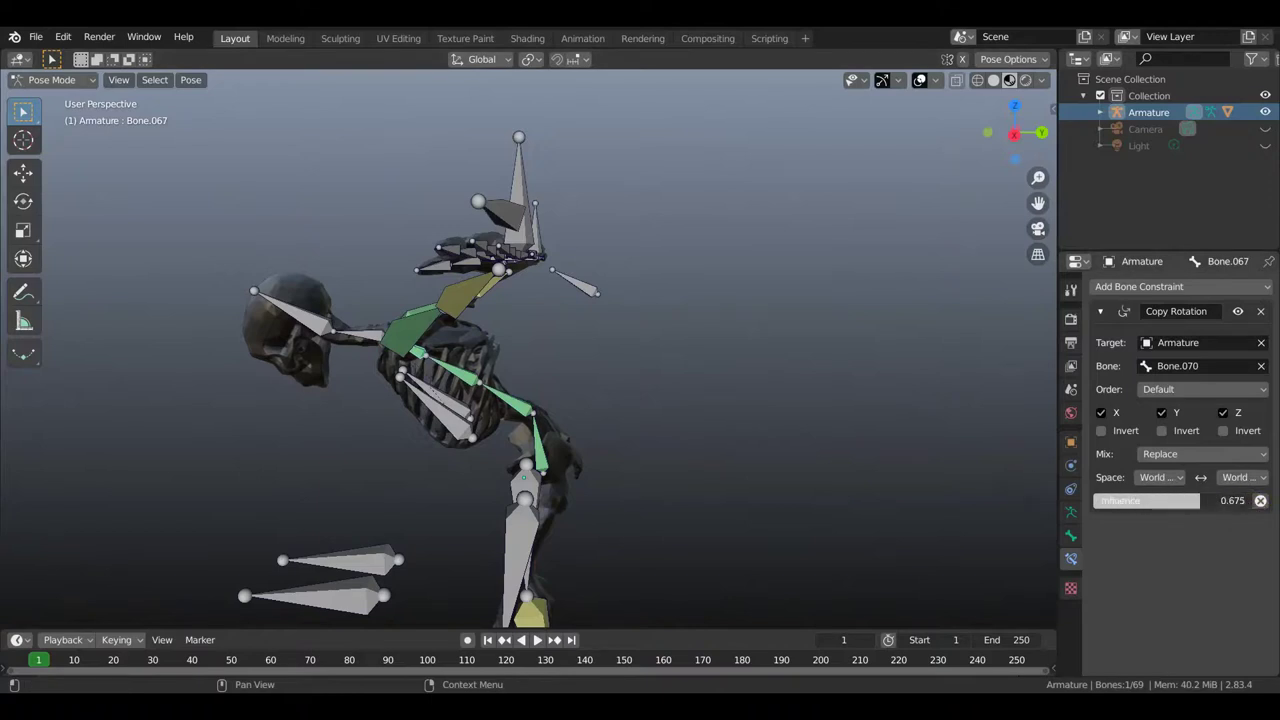
left_click(528, 414)
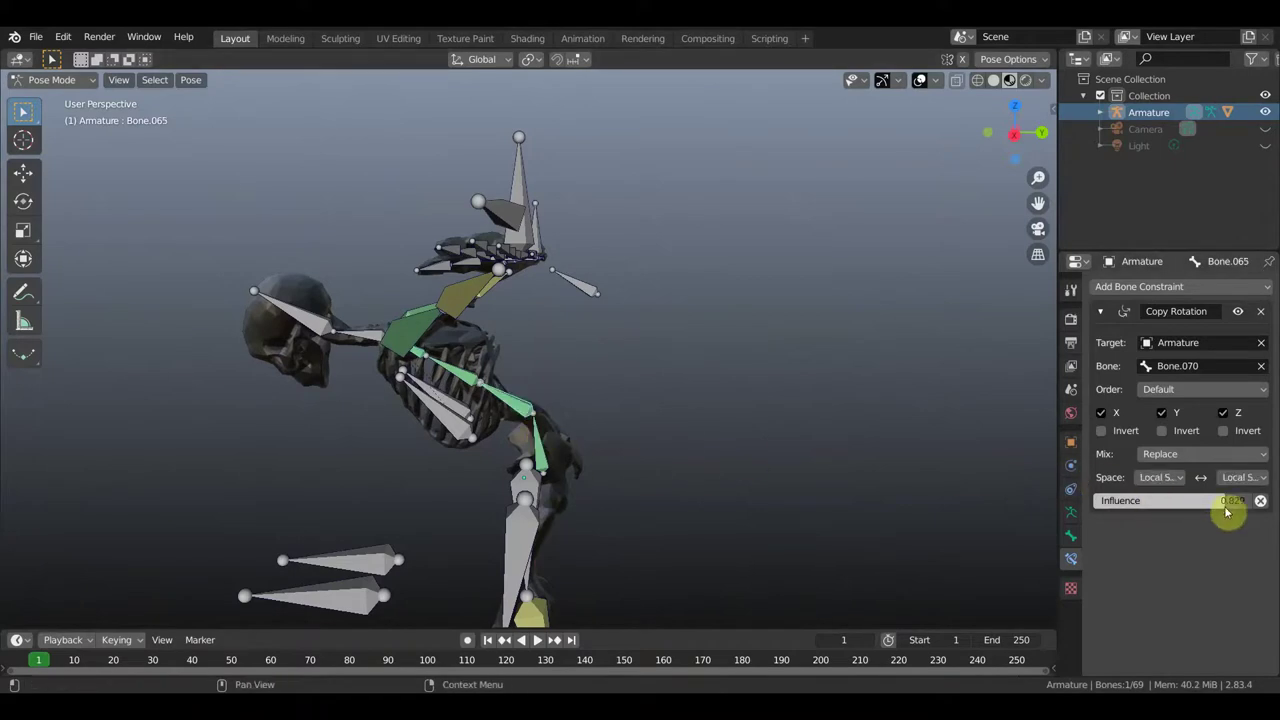
mouse_move(1224, 500)
left_mouse_down()
mouse_move(1252, 500)
mouse_move(1094, 500)
mouse_move(1221, 500)
mouse_move(1130, 495)
left_mouse_up()
left_click(537, 447)
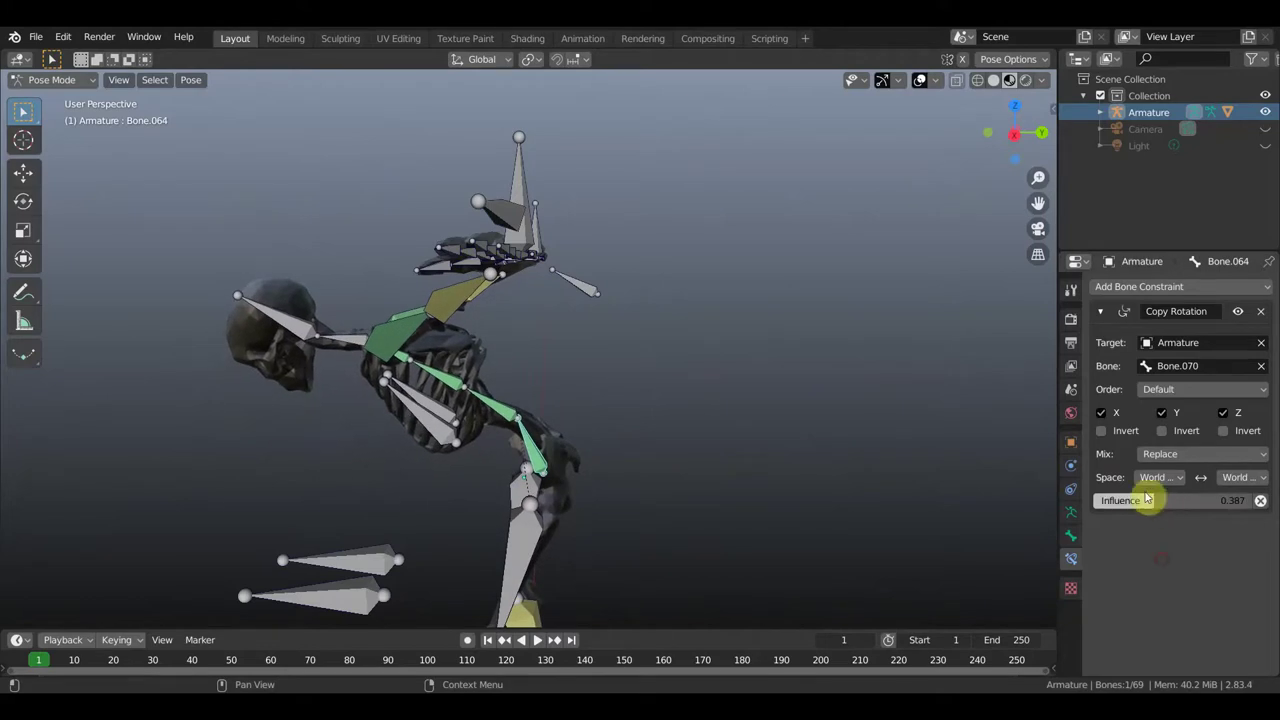
left_click(578, 289)
key("r")
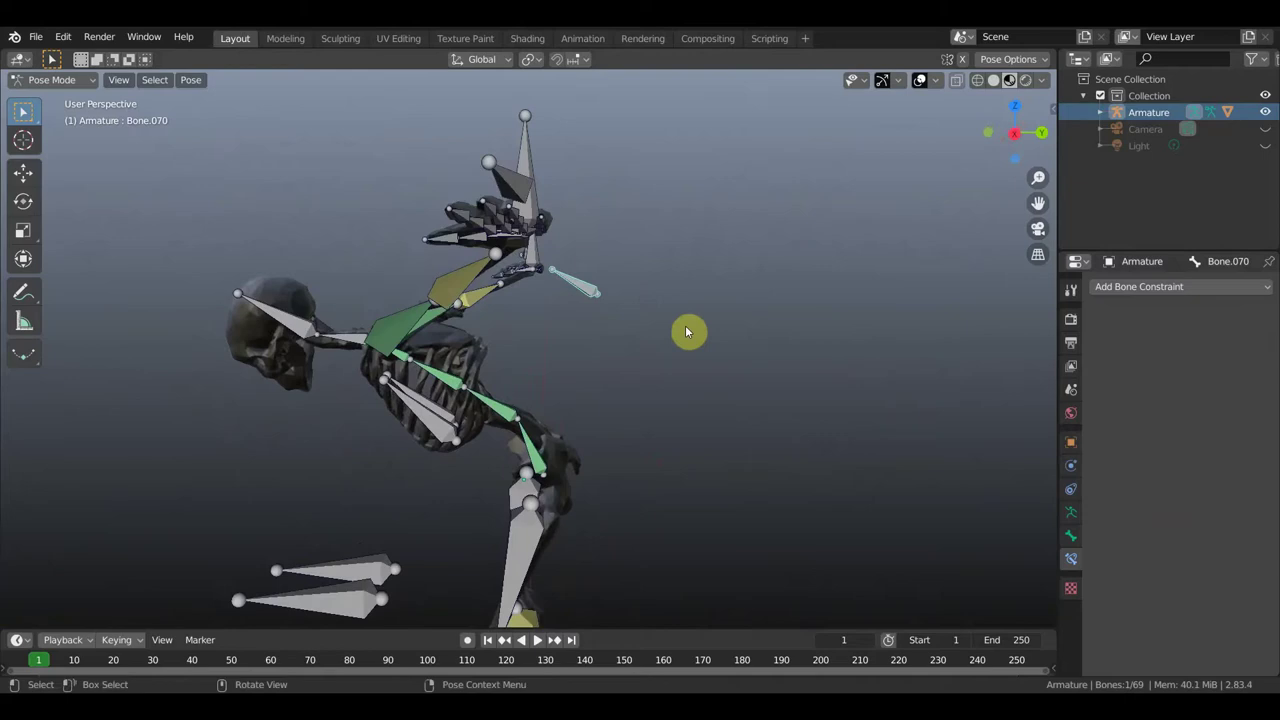
Rotate Bone.070 back about -16° so the spine stands upright, then orbit to inspect the pose.
key("r")
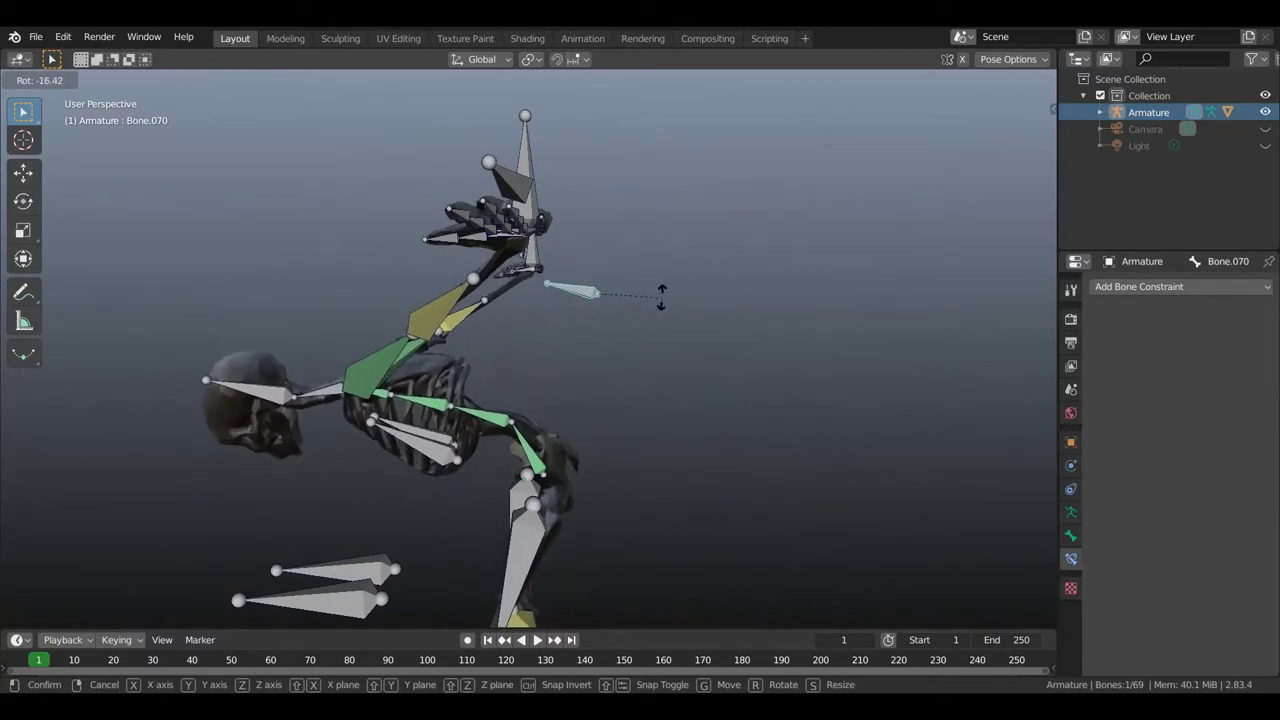
left_click(664, 302)
middle_click_drag(647, 314, 628, 342)
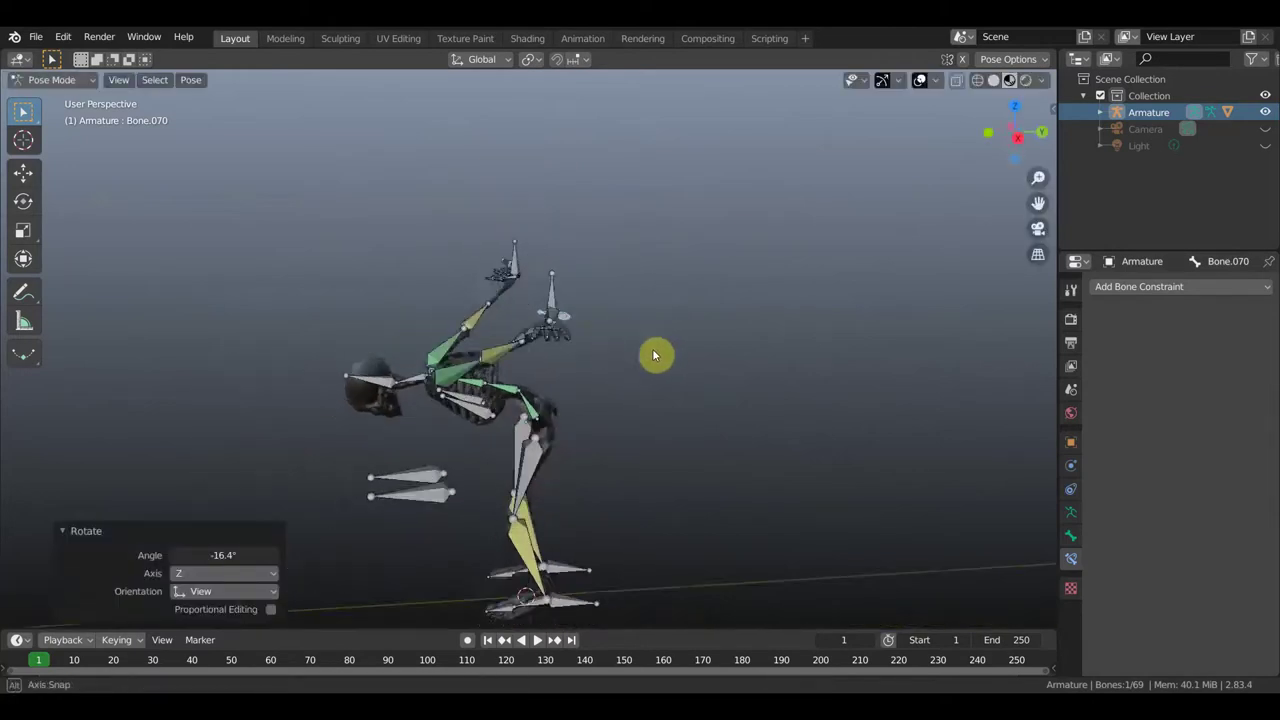
middle_click_drag(628, 342, 617, 343)
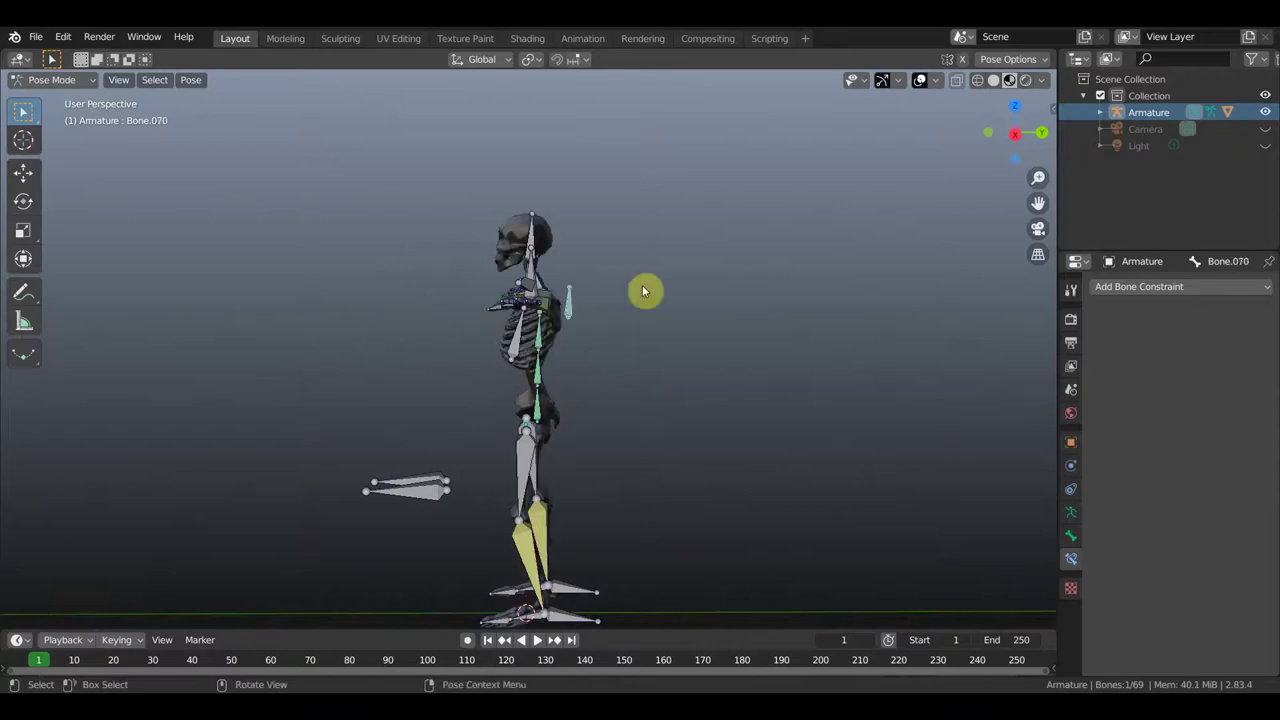
mouse_move(726, 357)
middle_mouse_down()
mouse_move(659, 387)
mouse_move(579, 386)
middle_mouse_up()
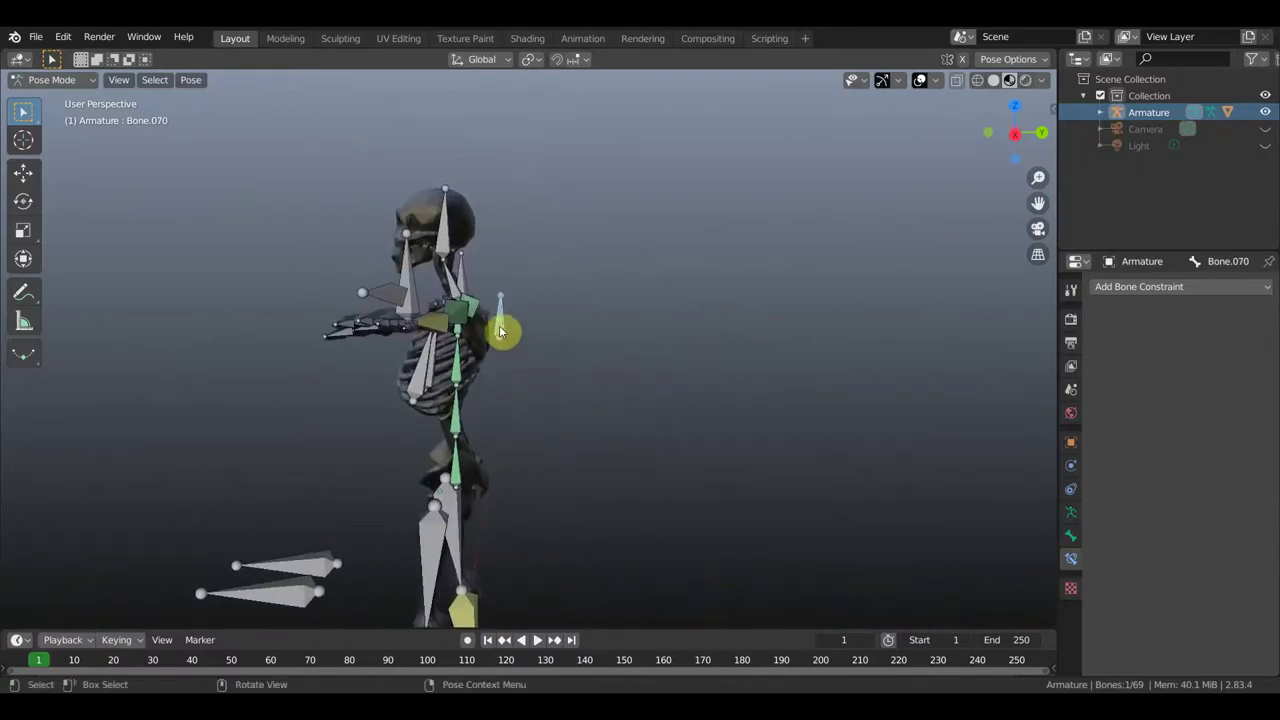
Delete the Bone.070 control bone in Edit Mode, leaving 68 bones, and return to Pose Mode.
left_click(60, 80)
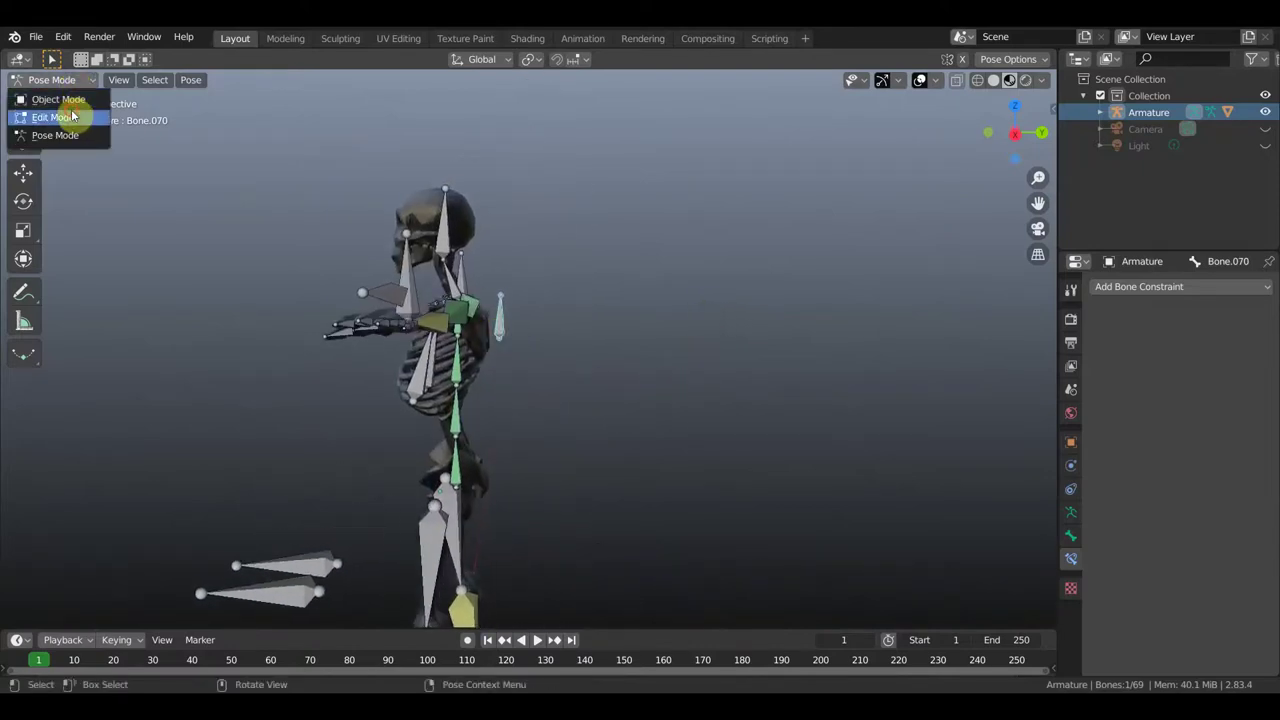
left_click(55, 113)
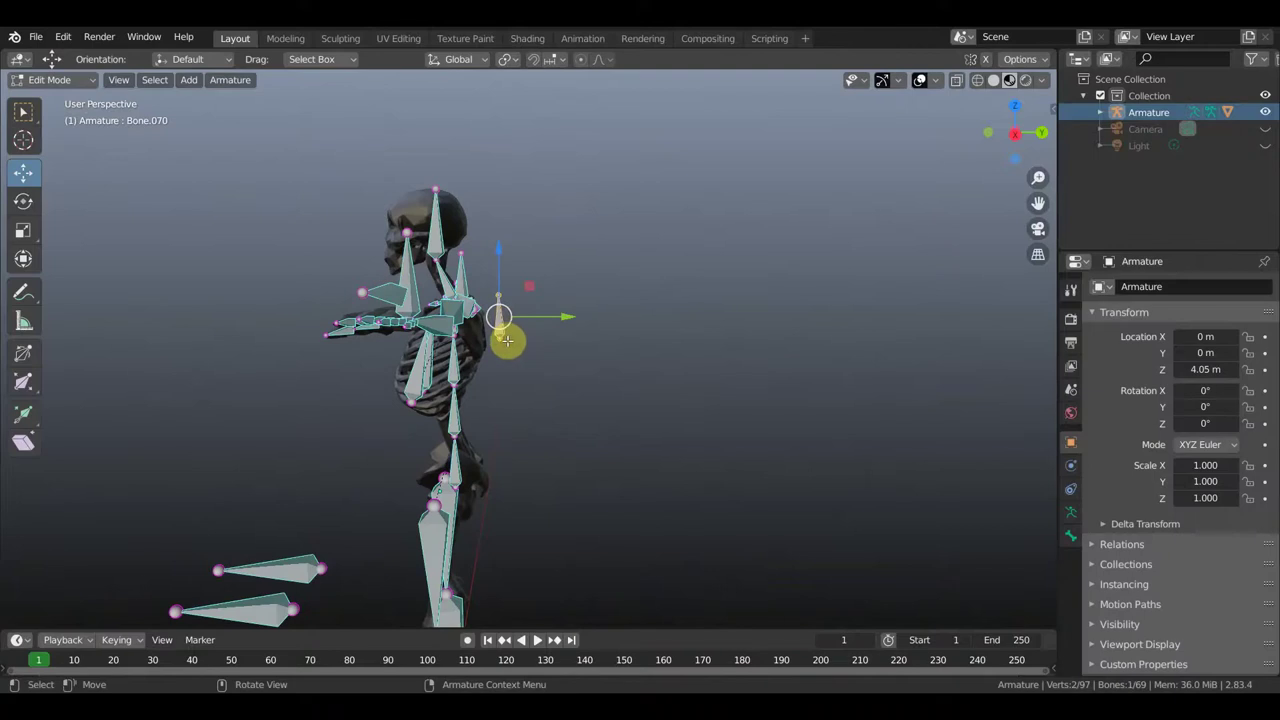
key("w")
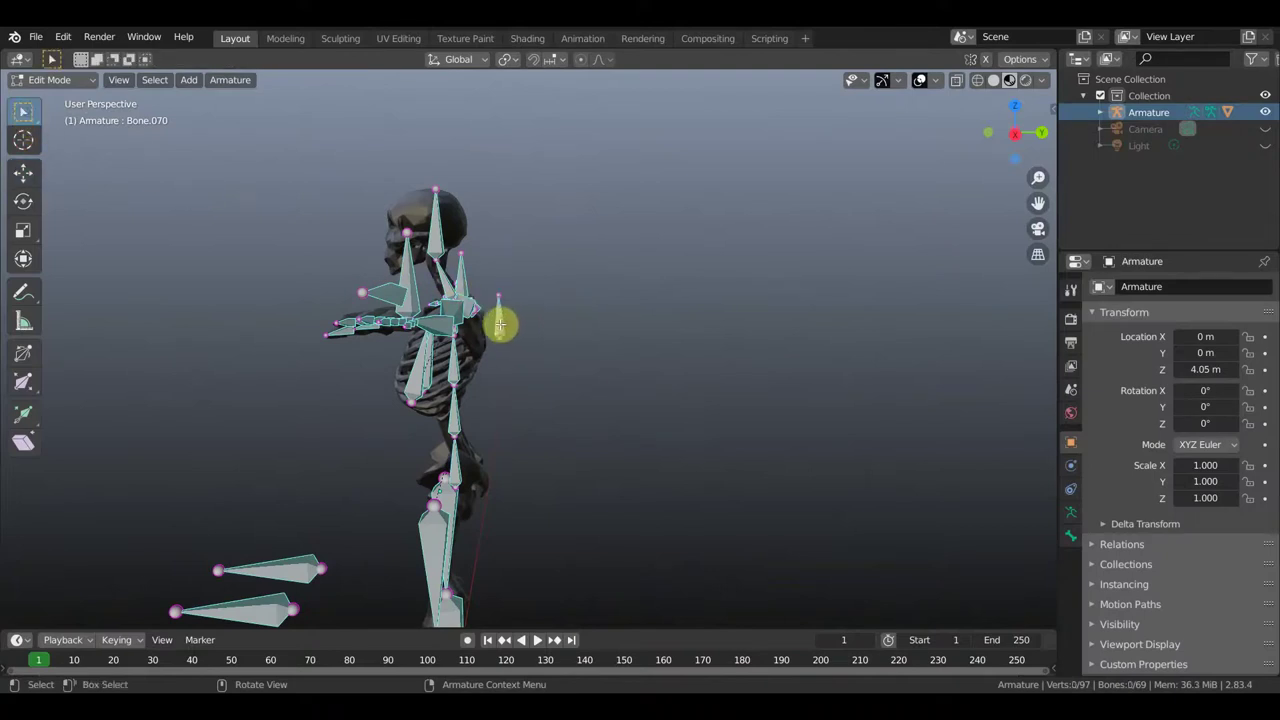
key("x")
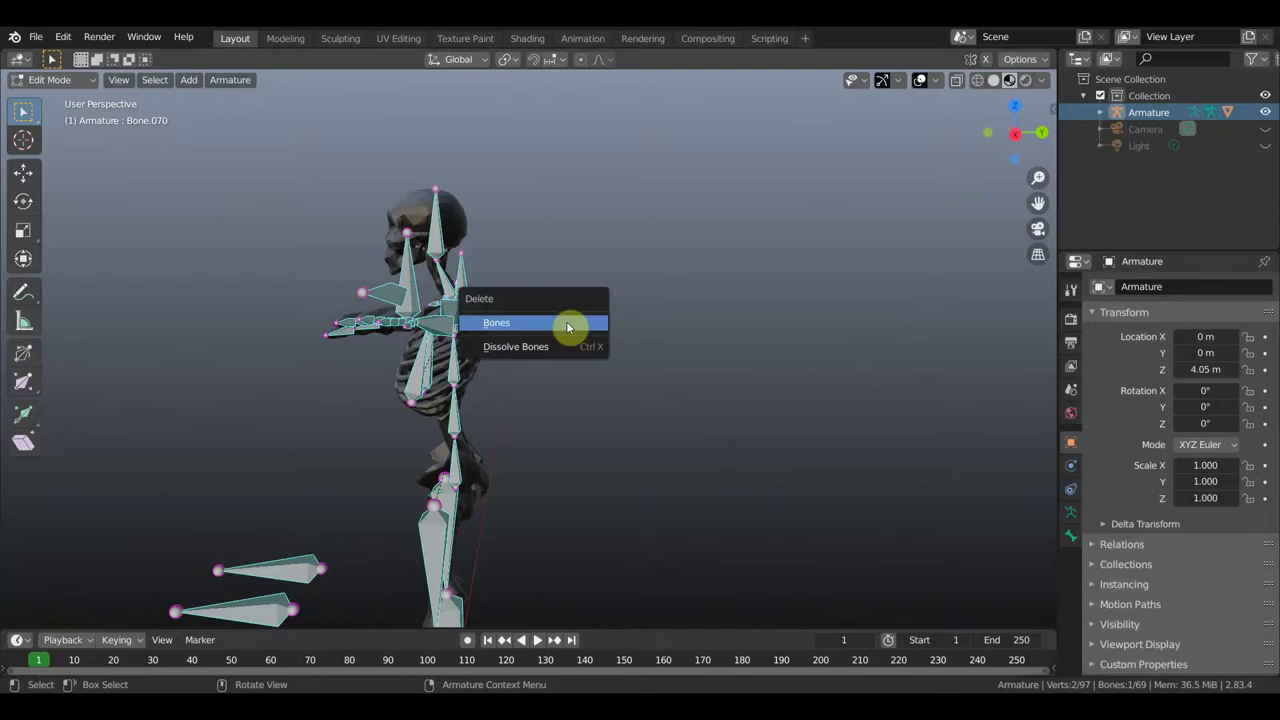
left_click(566, 321)
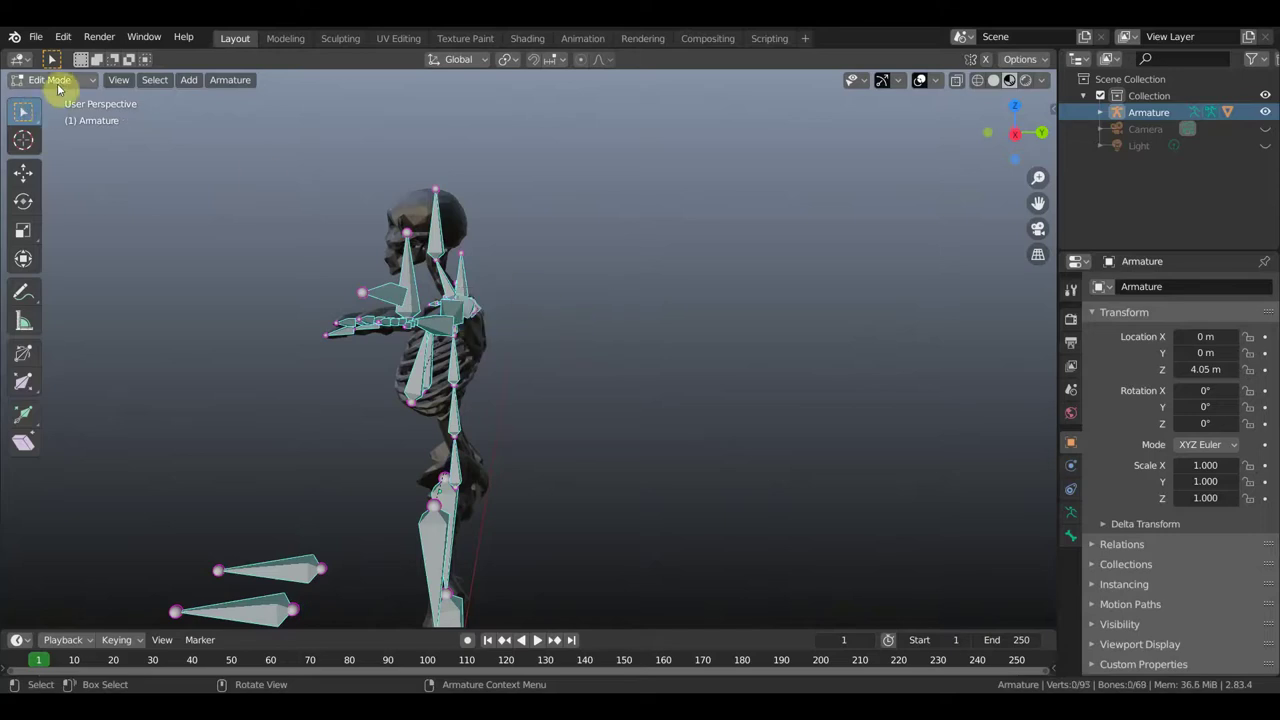
left_click(63, 80)
left_click(70, 134)
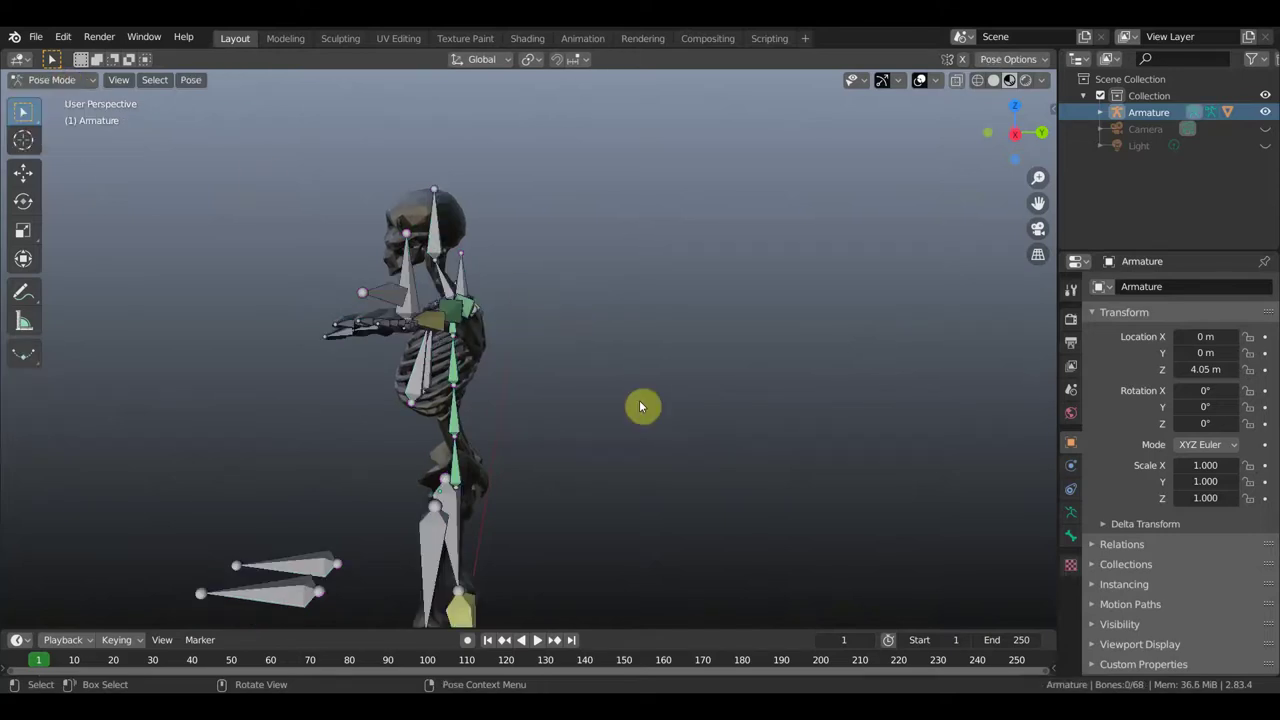
middle_click_drag(628, 397, 563, 400)
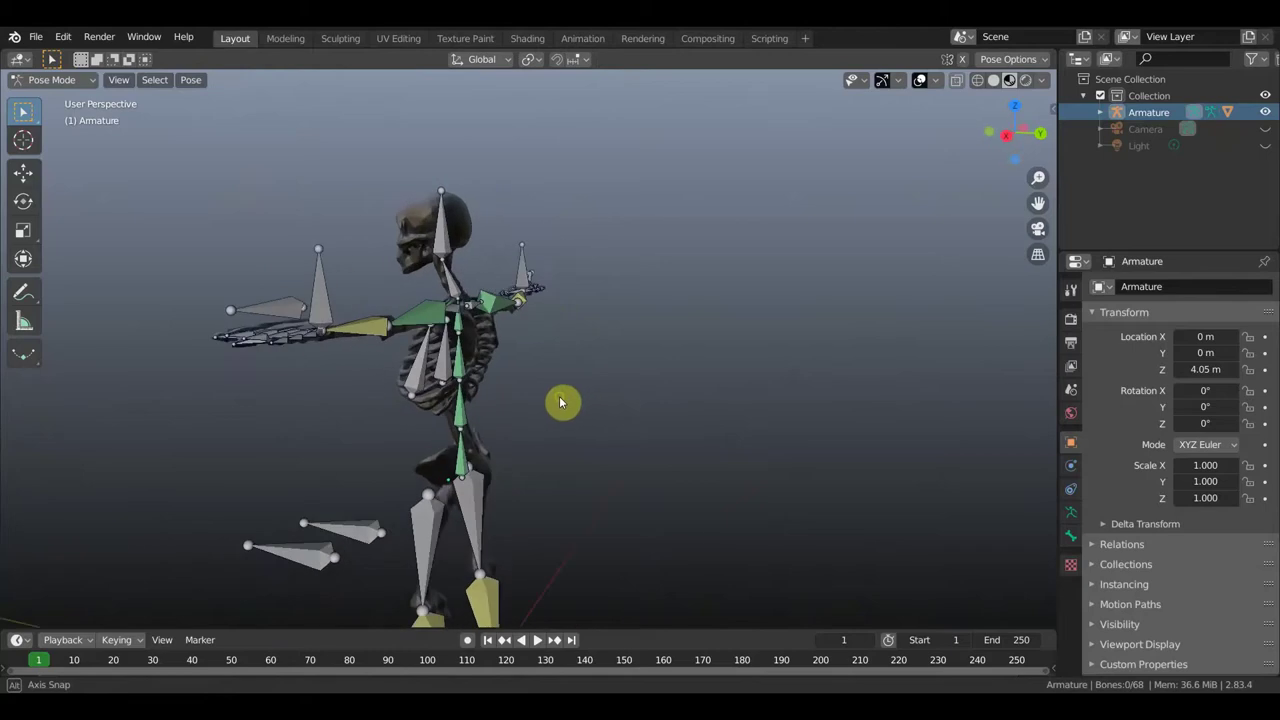
Test-rotate Bone.064, keeping its Copy Rotation constraint after undoing its removal.
left_click(469, 461)
middle_click_drag(526, 457, 651, 446)
key("r")
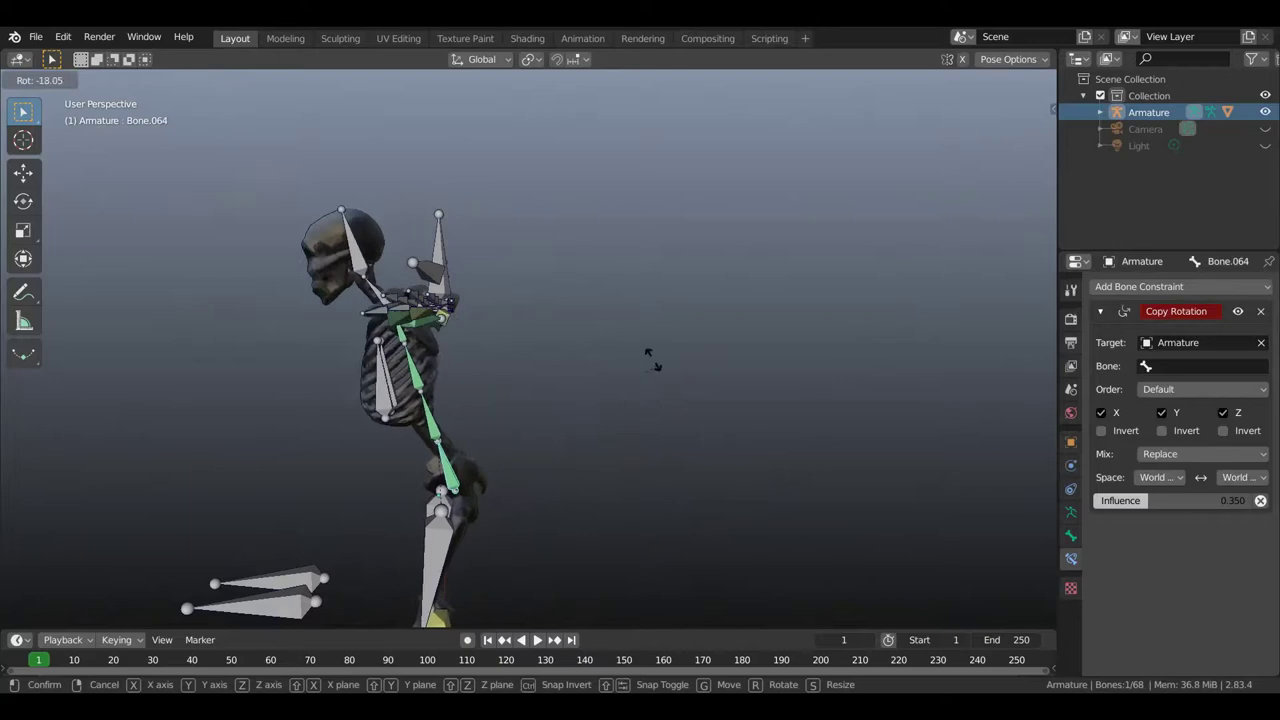
left_click(534, 471)
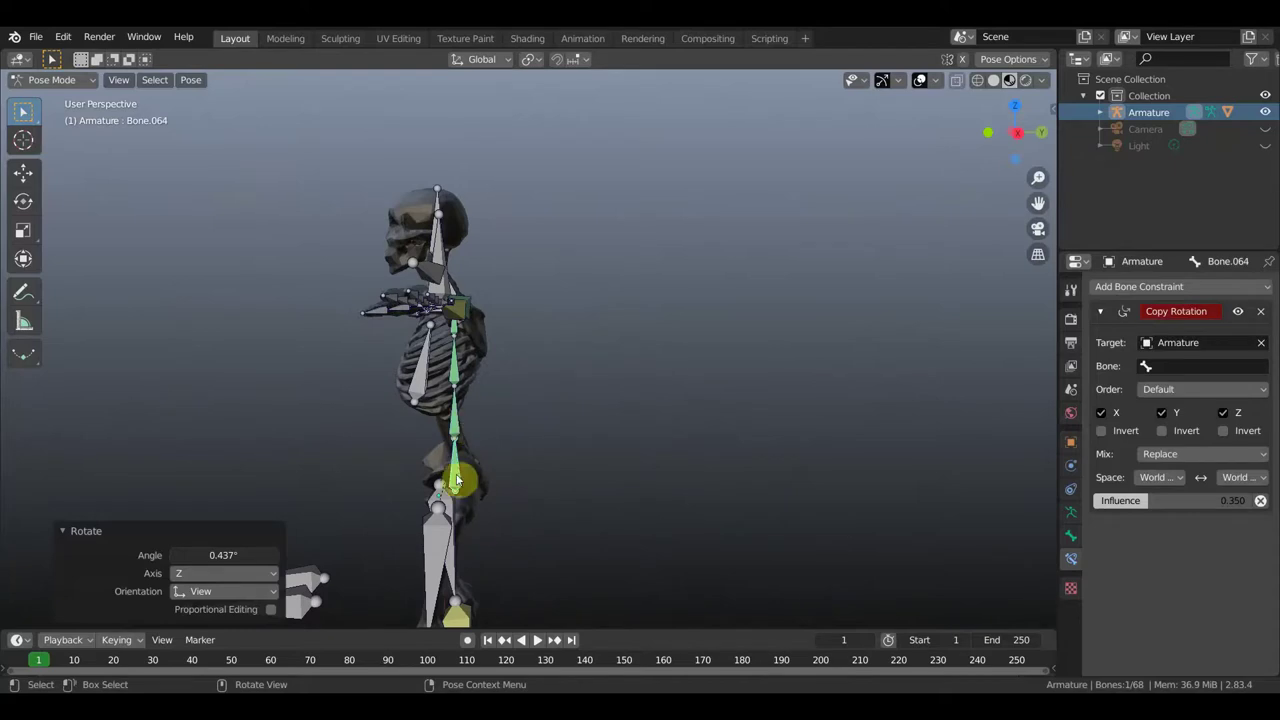
left_click(1261, 313)
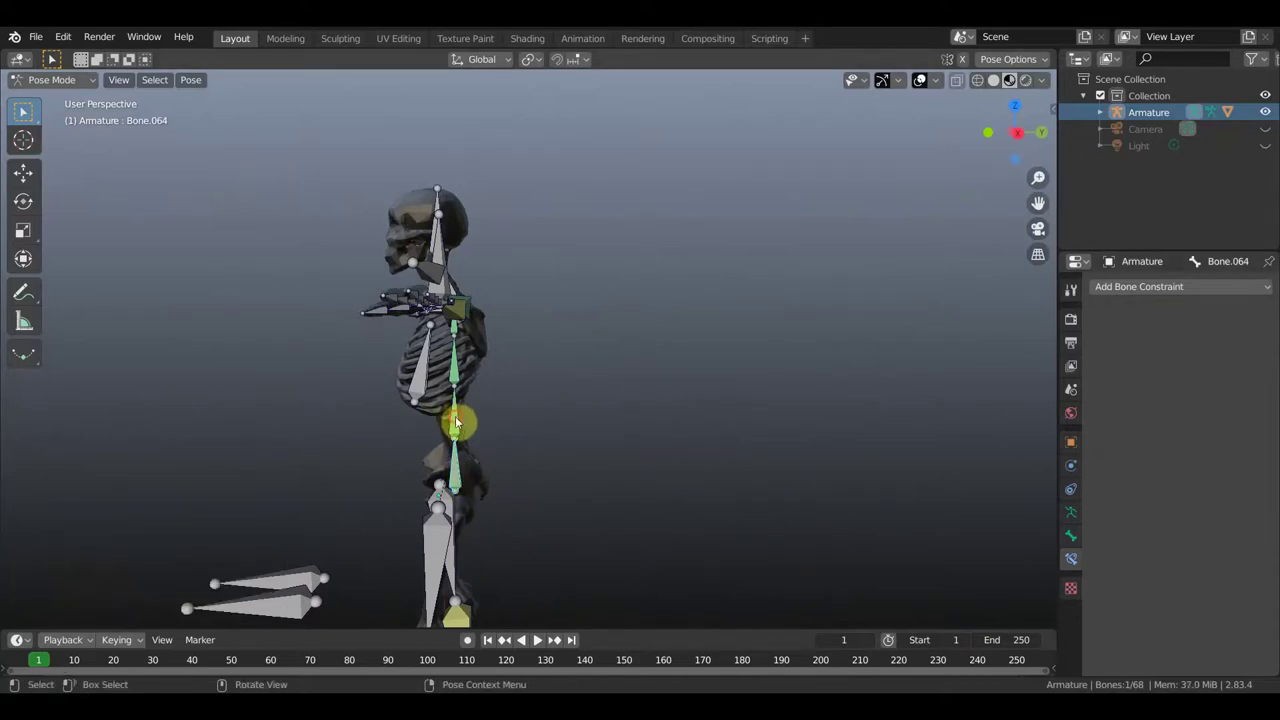
key("ctrl+z")
Delete the Copy Rotation constraints on Bone.066 and Bone.067.
left_click(464, 368)
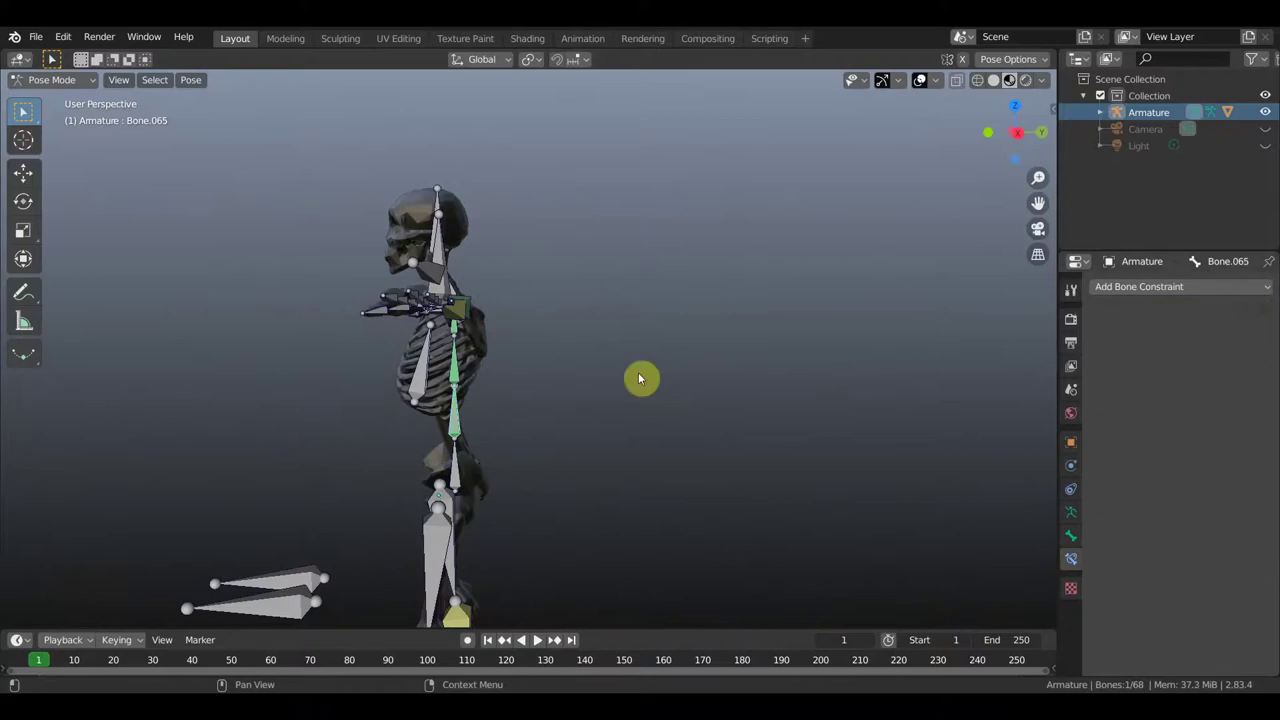
key("bracketright")
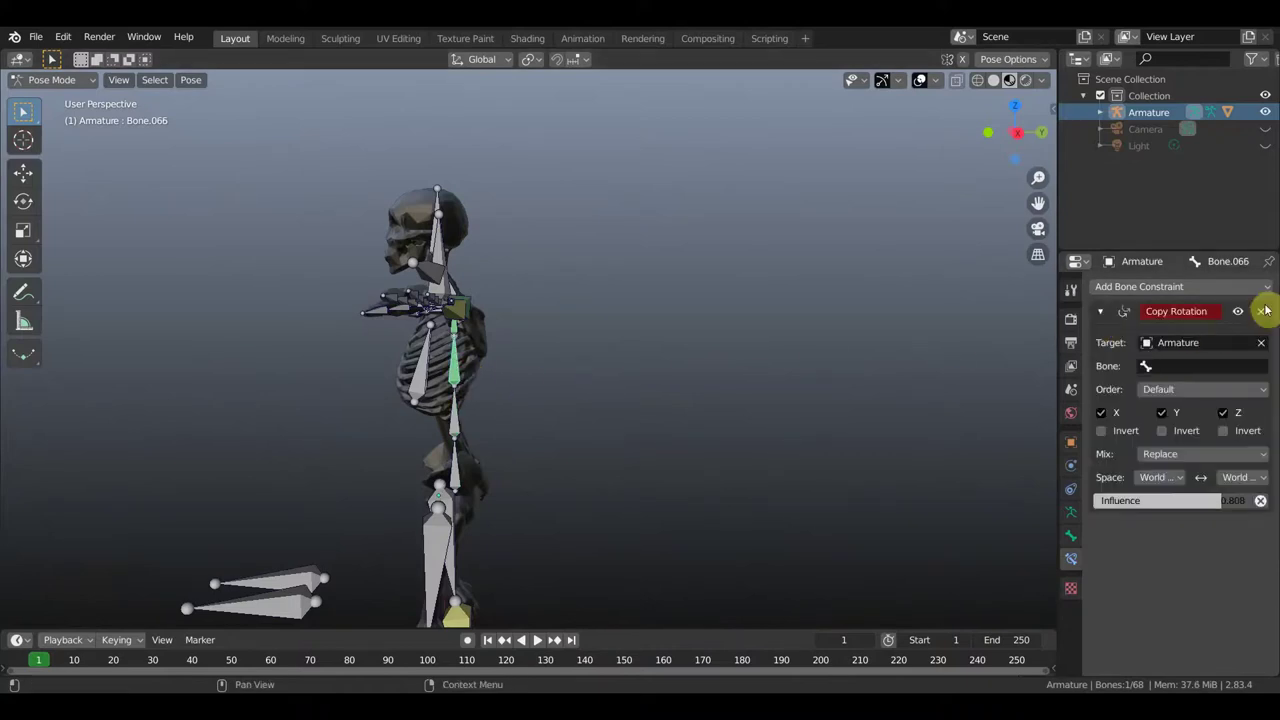
left_click(1263, 313)
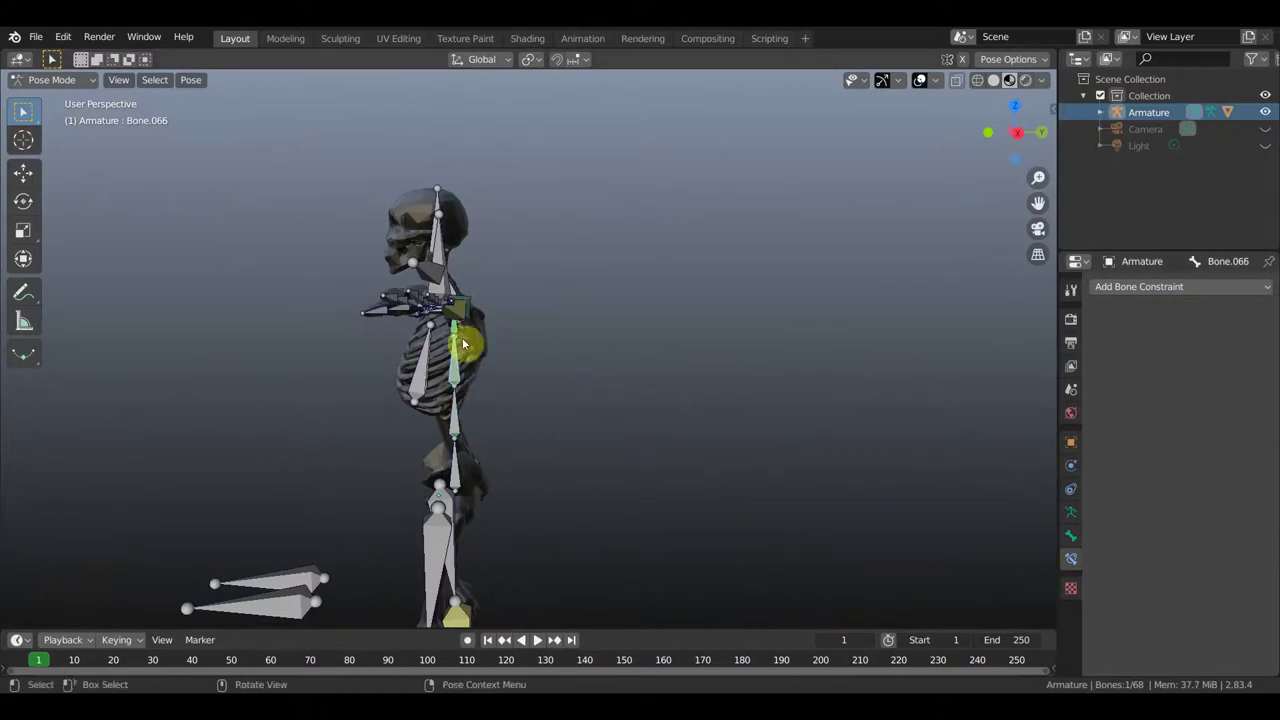
key("bracketright")
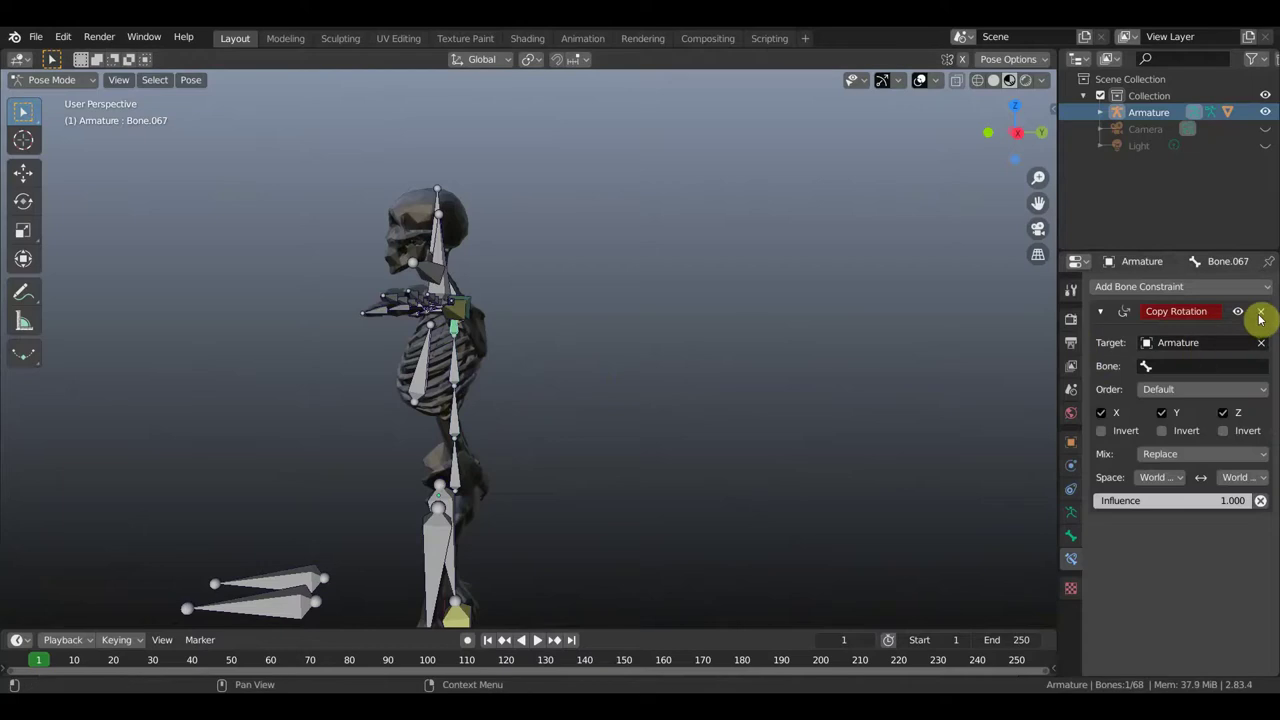
left_click(1263, 313)
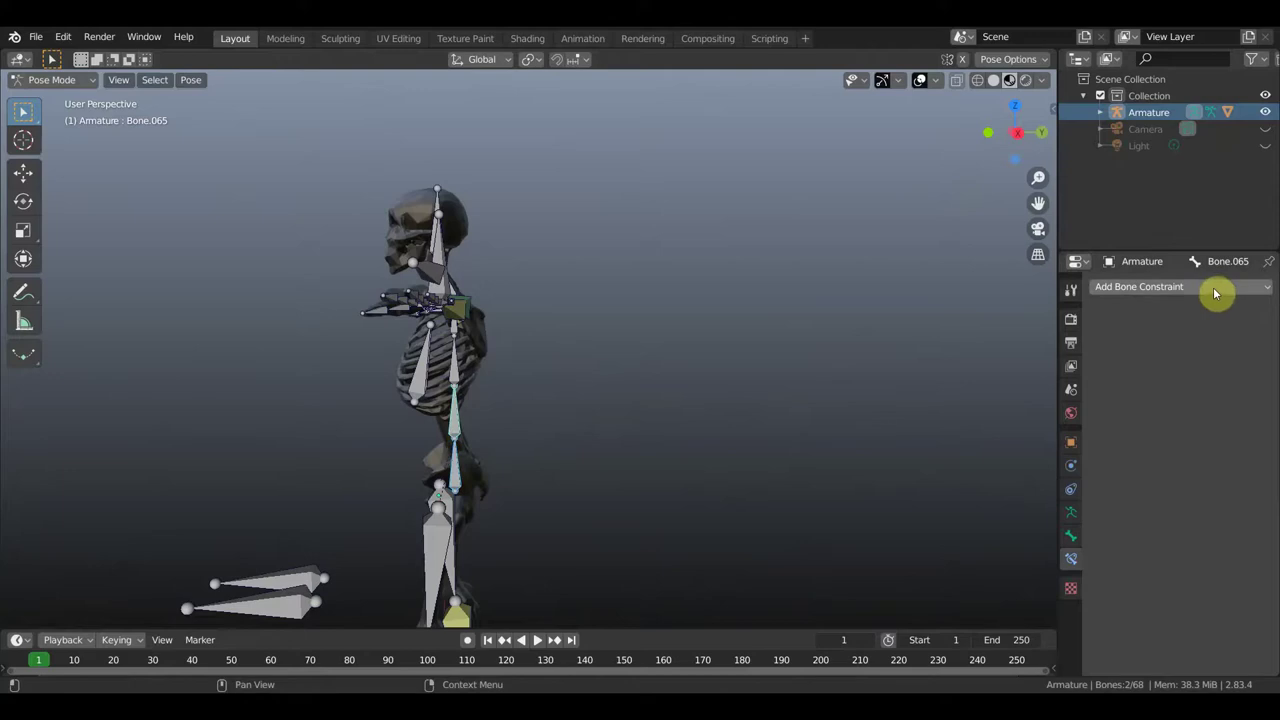
Give Bone.065 a Copy Rotation of Bone.064 and test-rotate Bone.064 to check the chain.
key("ctrl+shift+c")
left_click(689, 378)
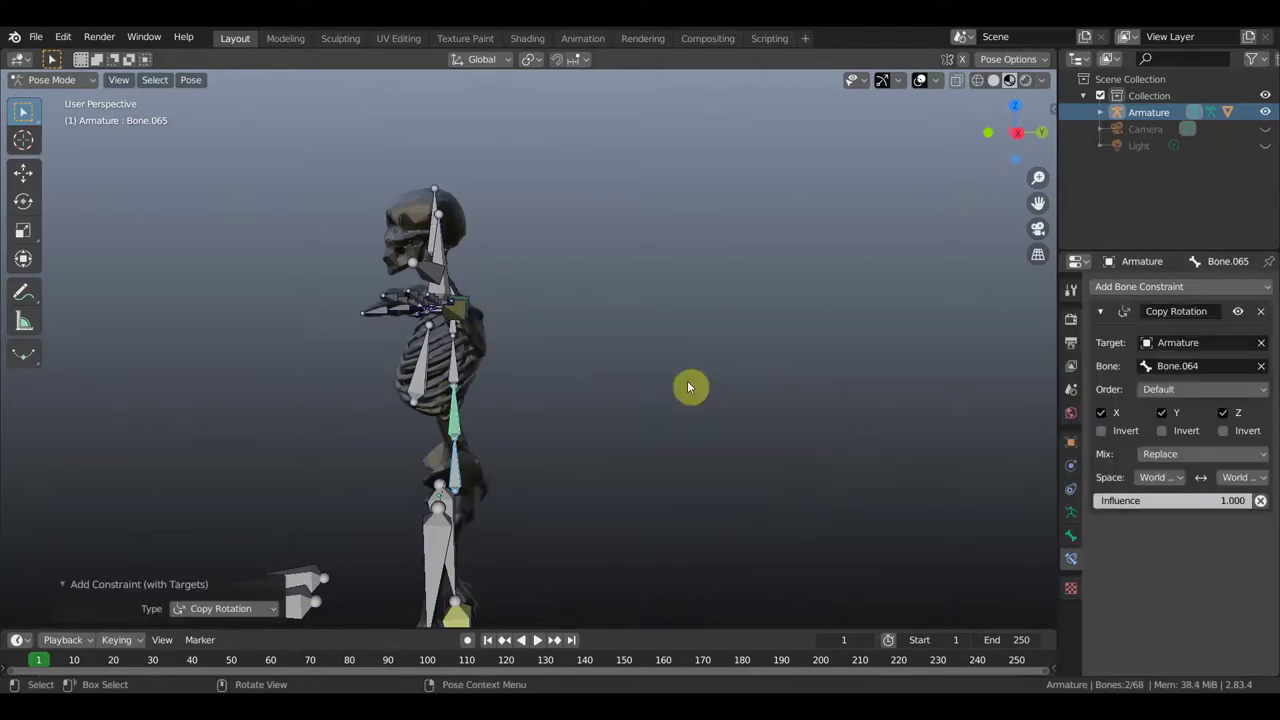
left_click(454, 468)
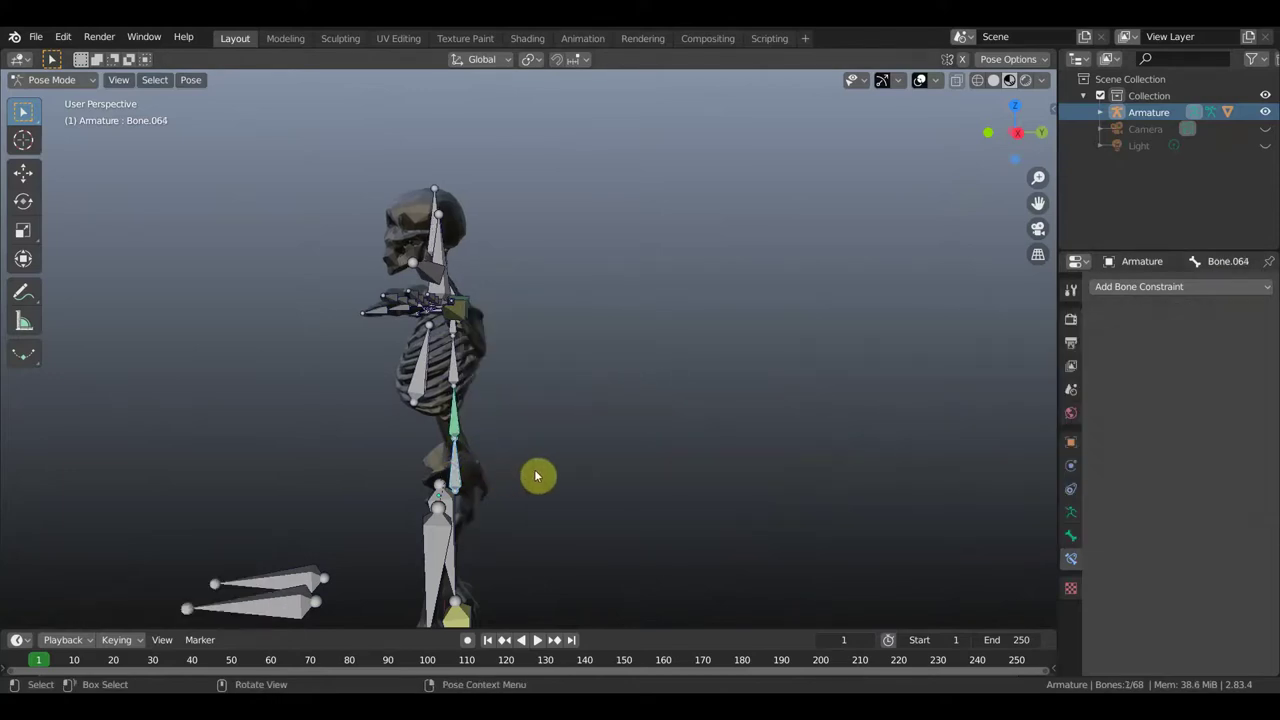
key("r")
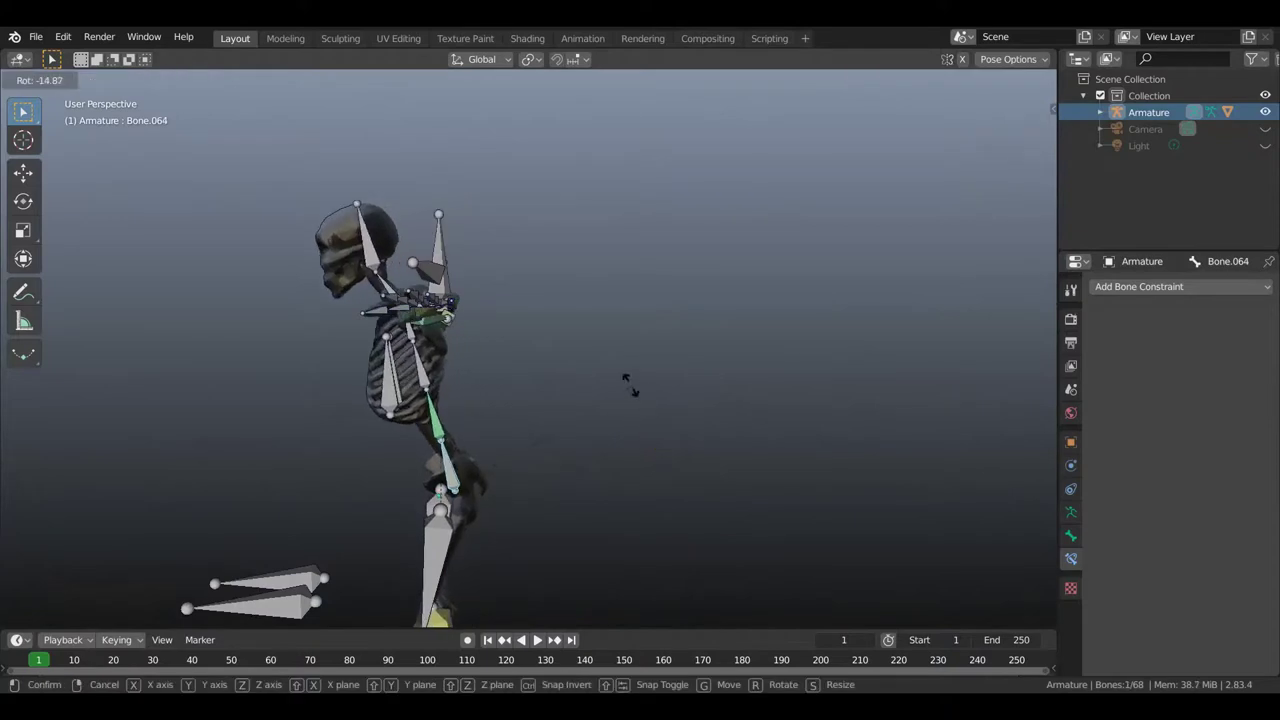
left_click(530, 465)
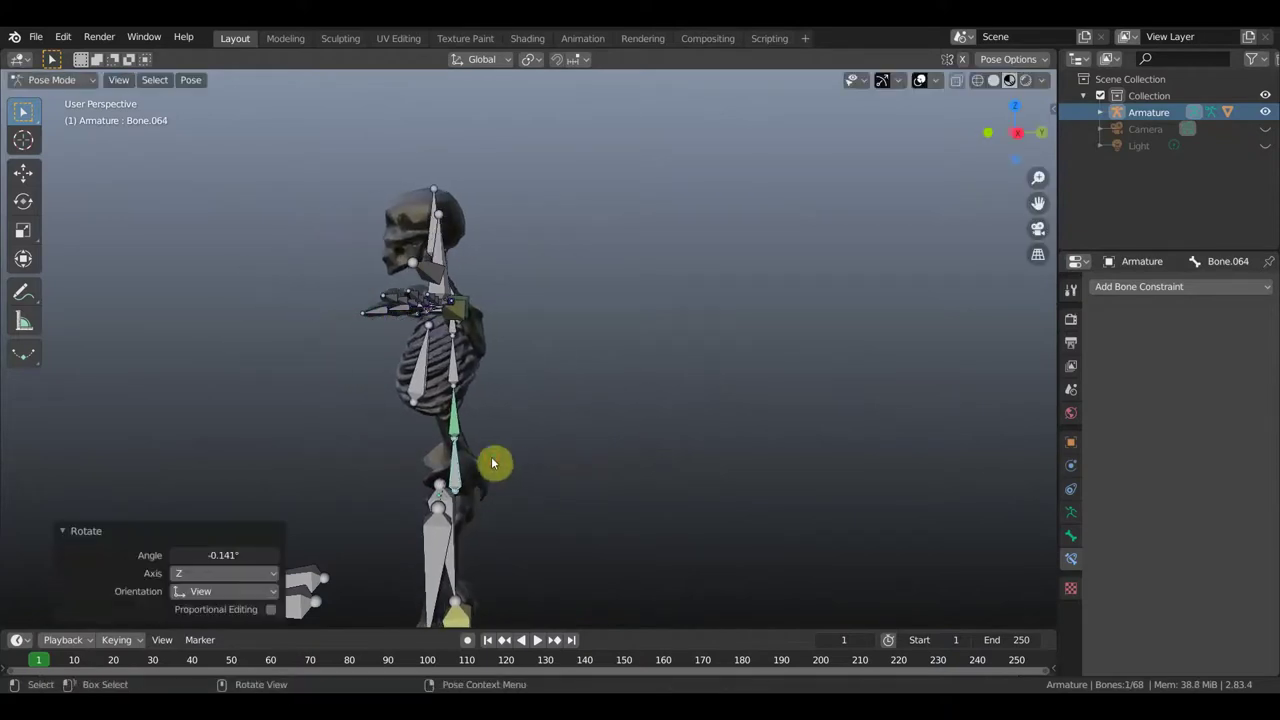
left_click(456, 397)
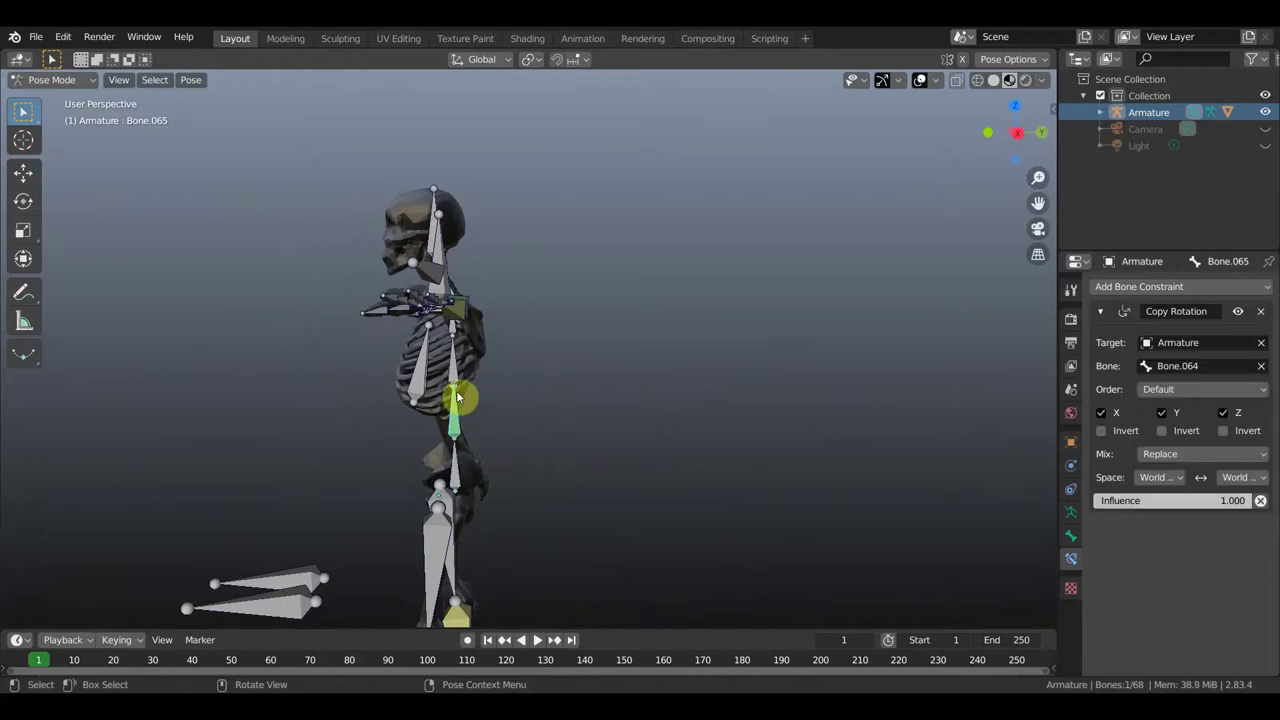
left_click(528, 390, "shift")
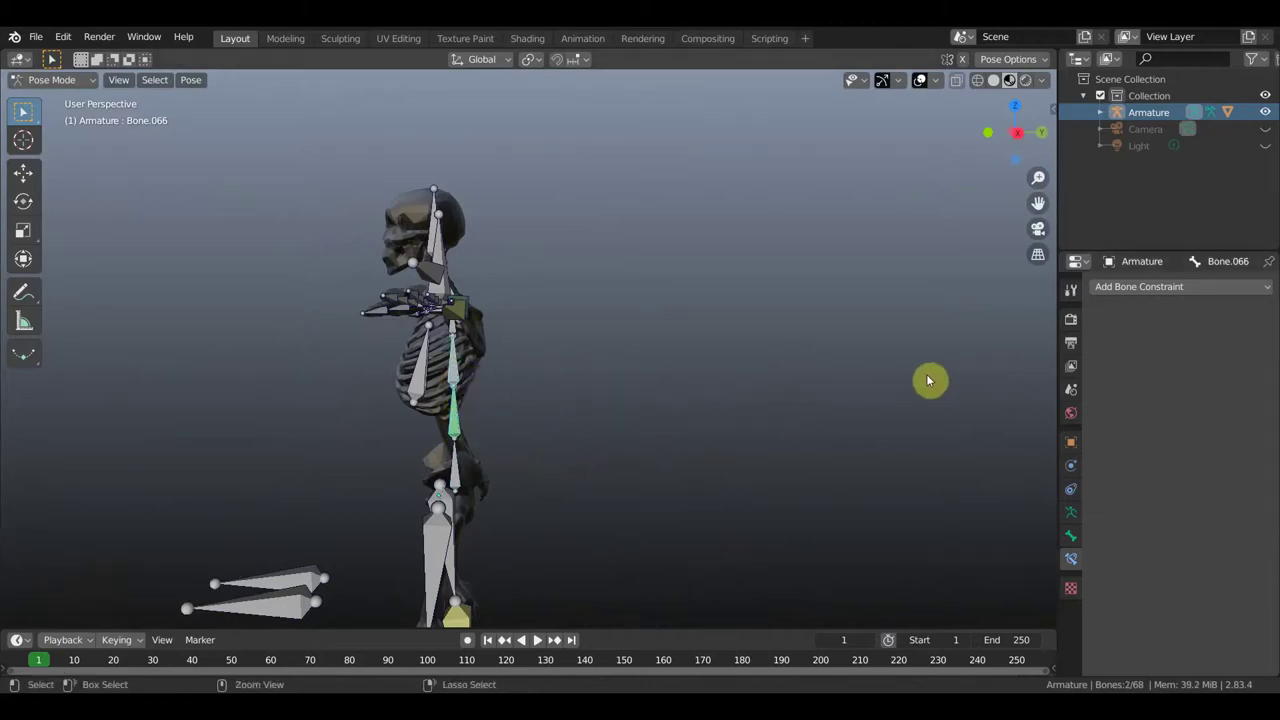
key("shift+ctrl+c")
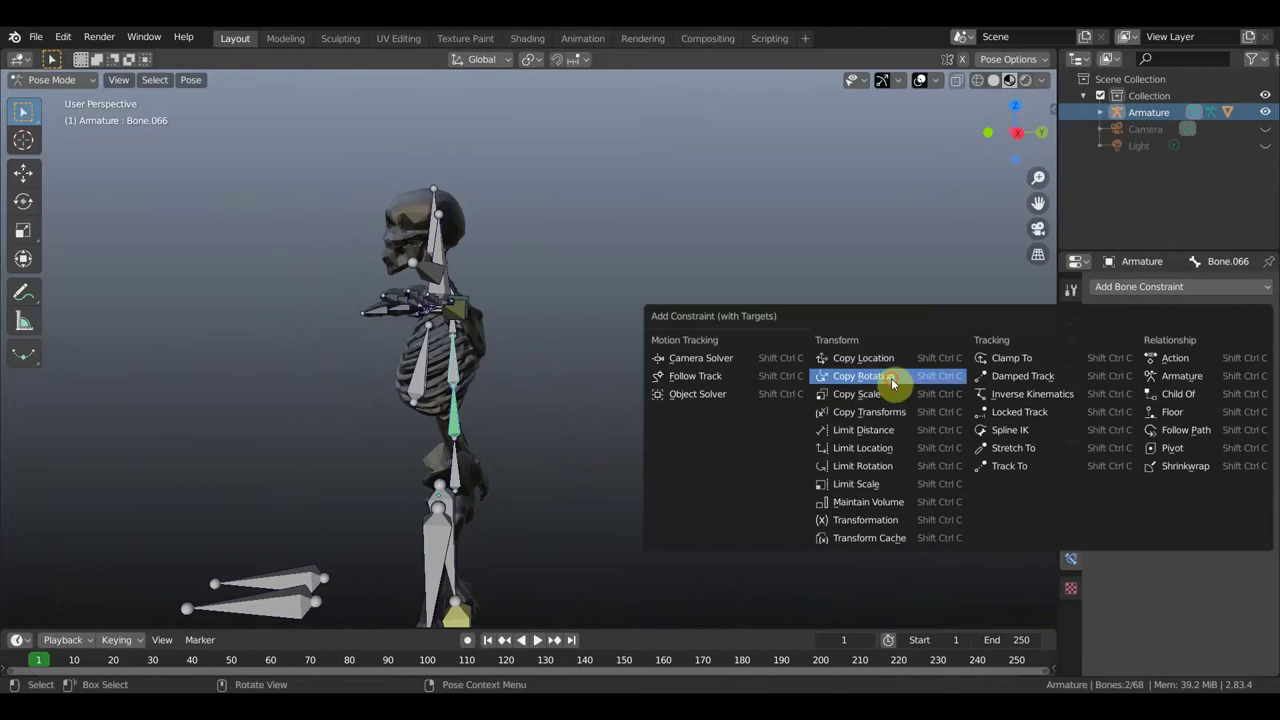
Add Copy Rotation on Bone.066 targeting Bone.065, bend Bone.064 −38.2°, and set influence 0.750.
left_click(891, 376)
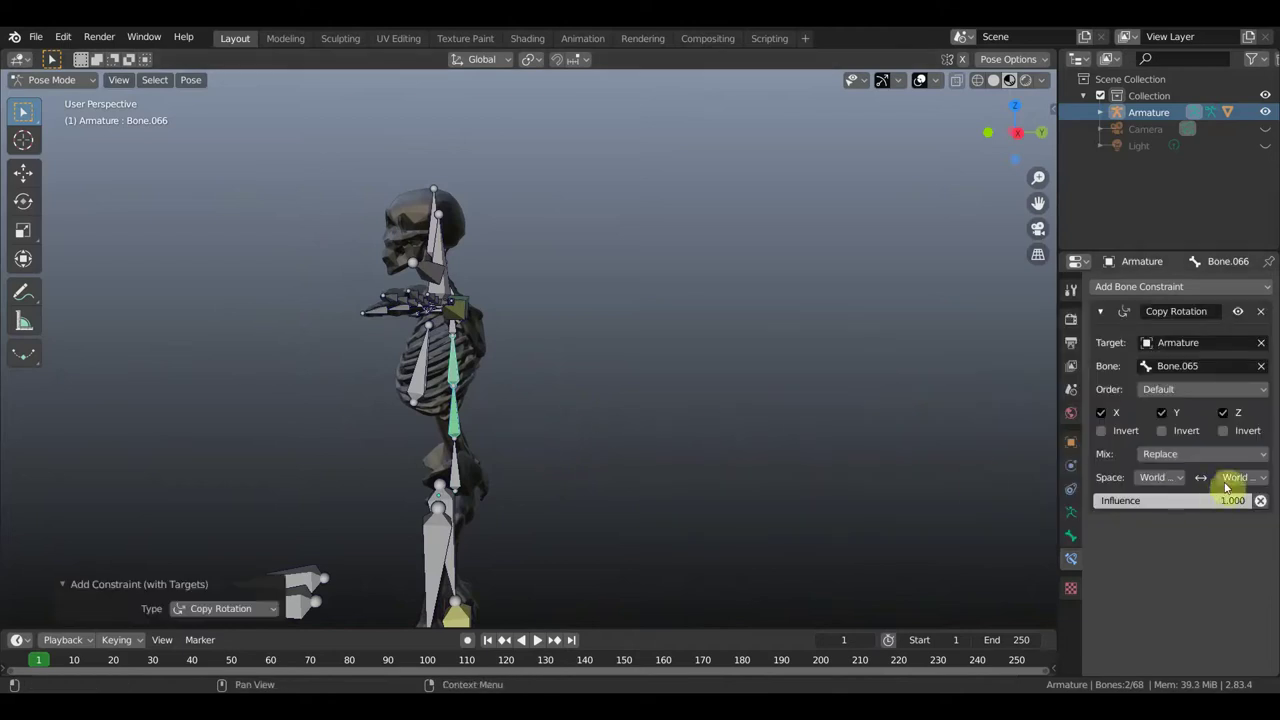
left_click_drag(1245, 500, 1230, 500)
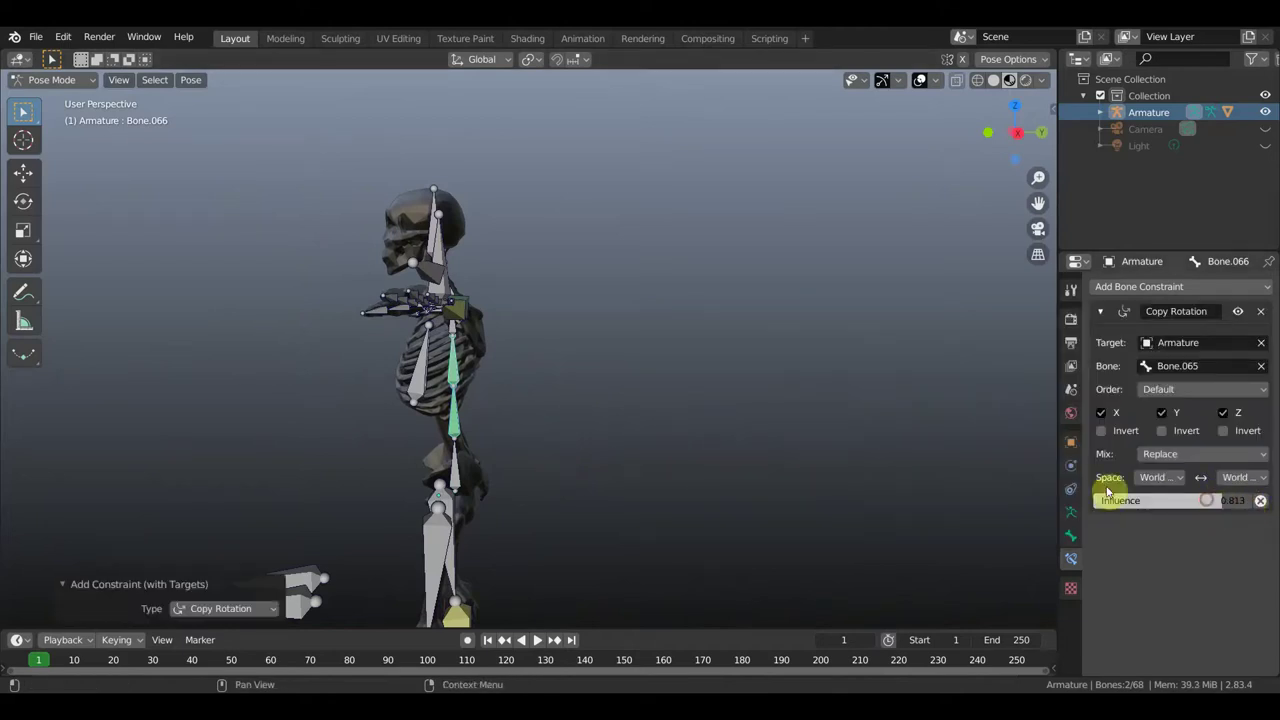
left_click(470, 469)
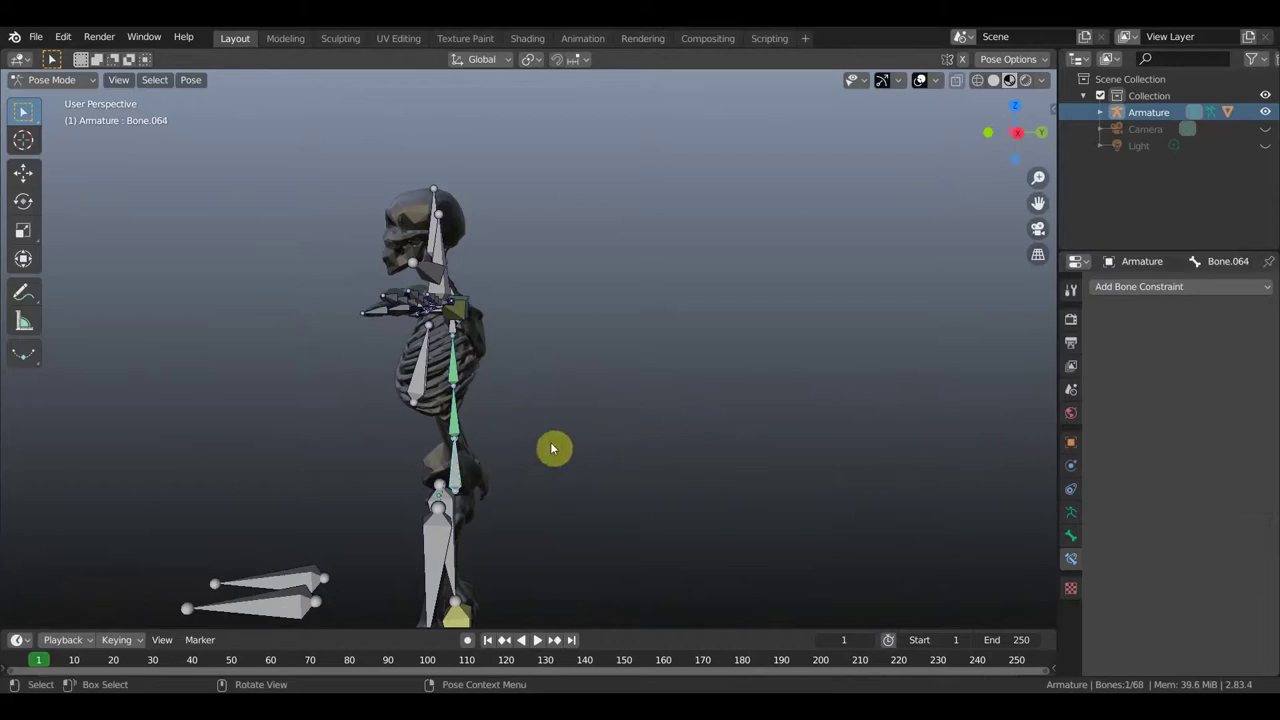
key("r")
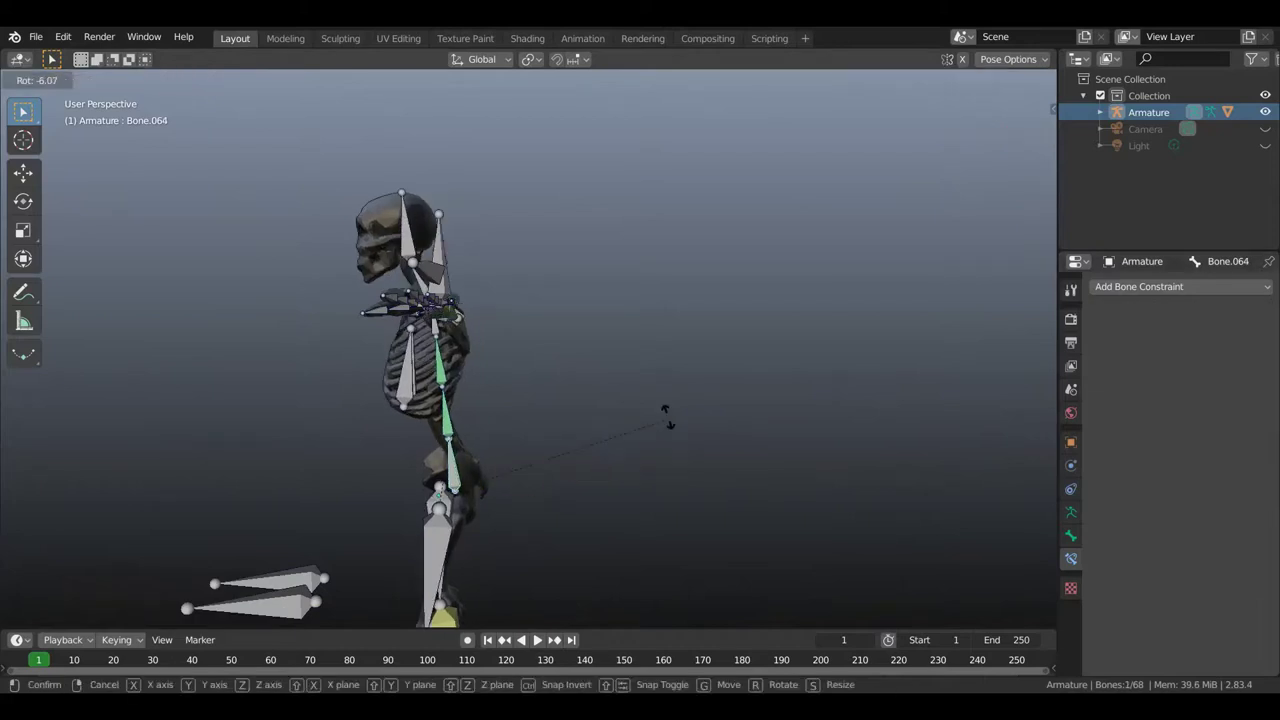
left_click(565, 366)
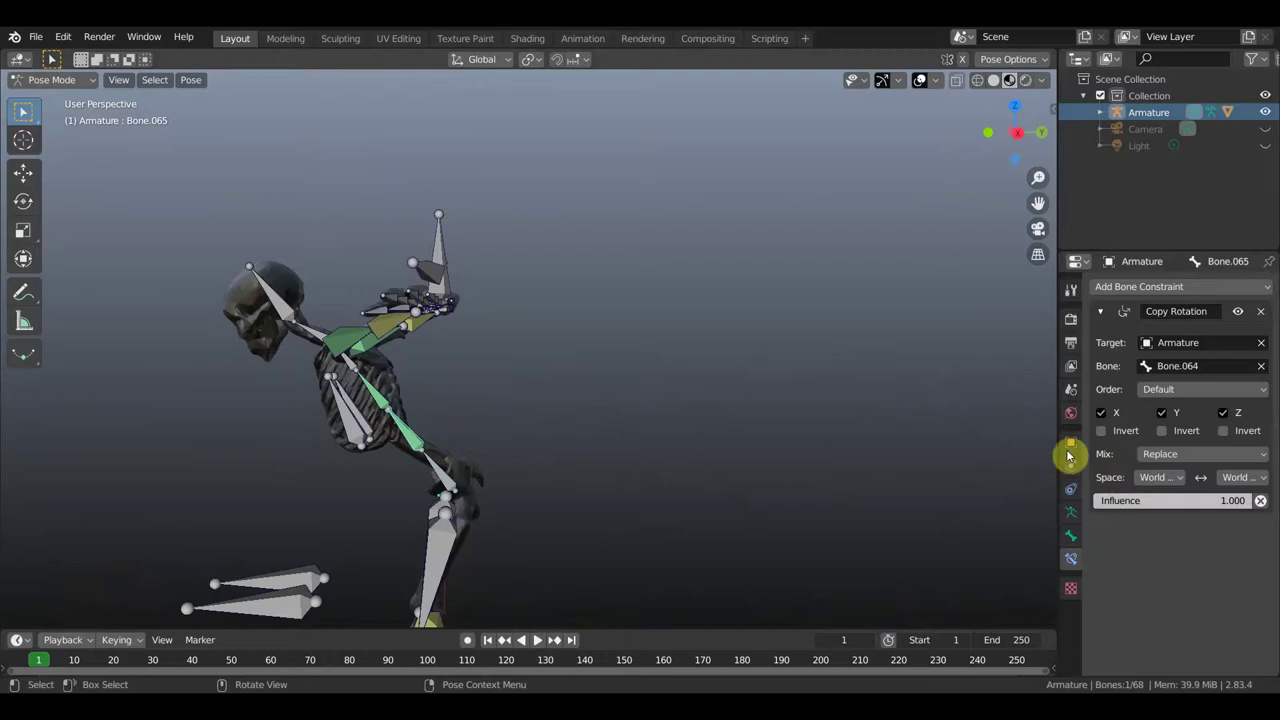
left_click_drag(1164, 500, 1243, 500)
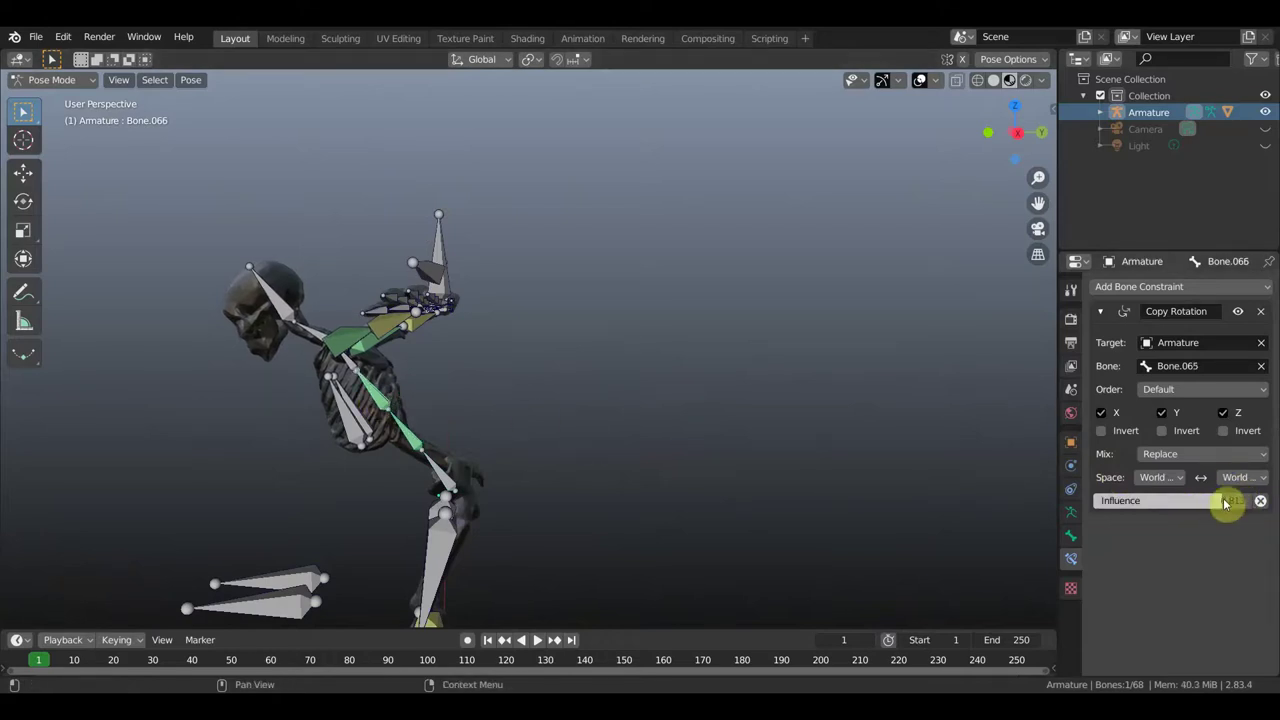
left_click_drag(1229, 500, 1226, 500)
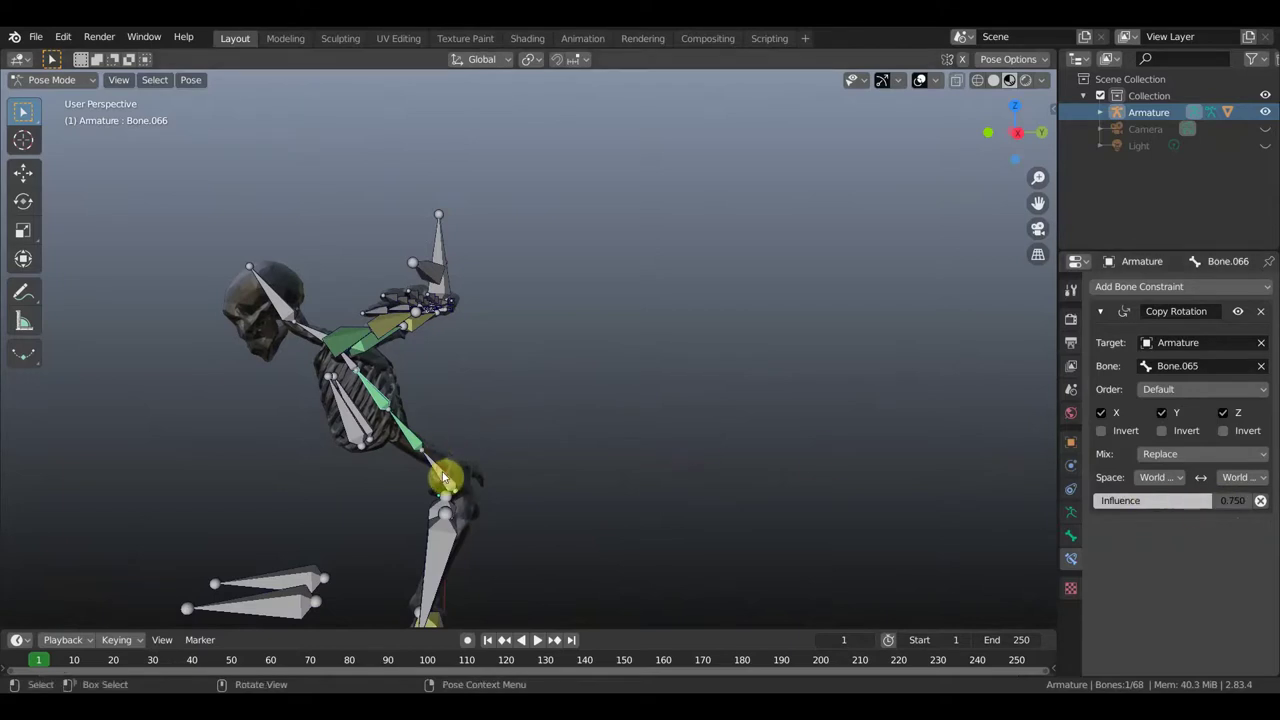
Set Bone.066's Copy Rotation owner and target spaces to Local Space and lower its influence.
left_click(368, 403)
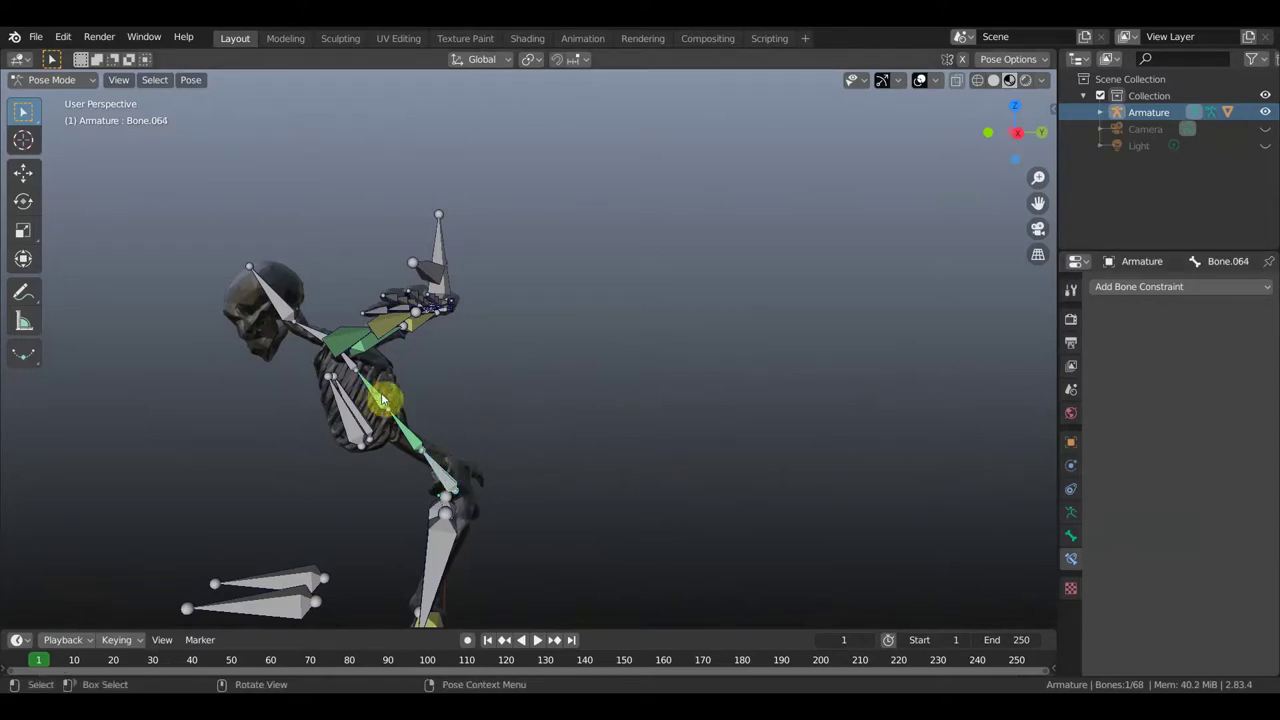
key("ctrl+z")
left_click(1183, 478)
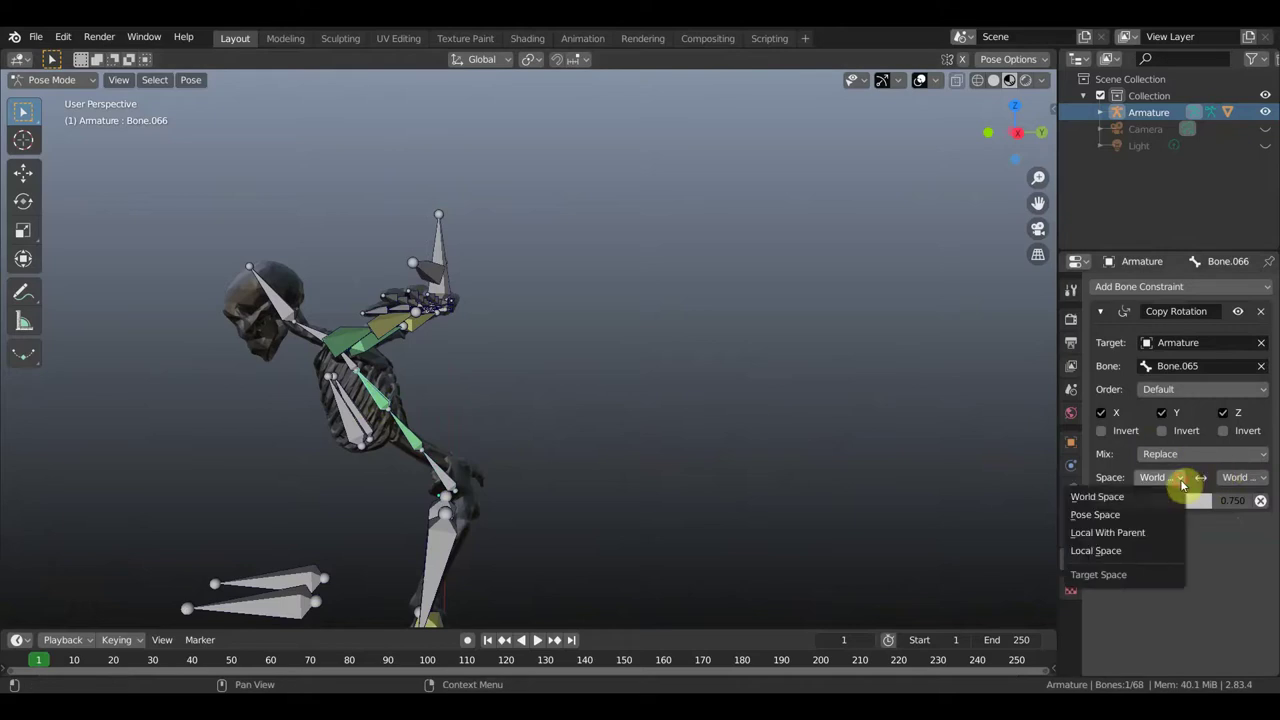
left_click(1134, 551)
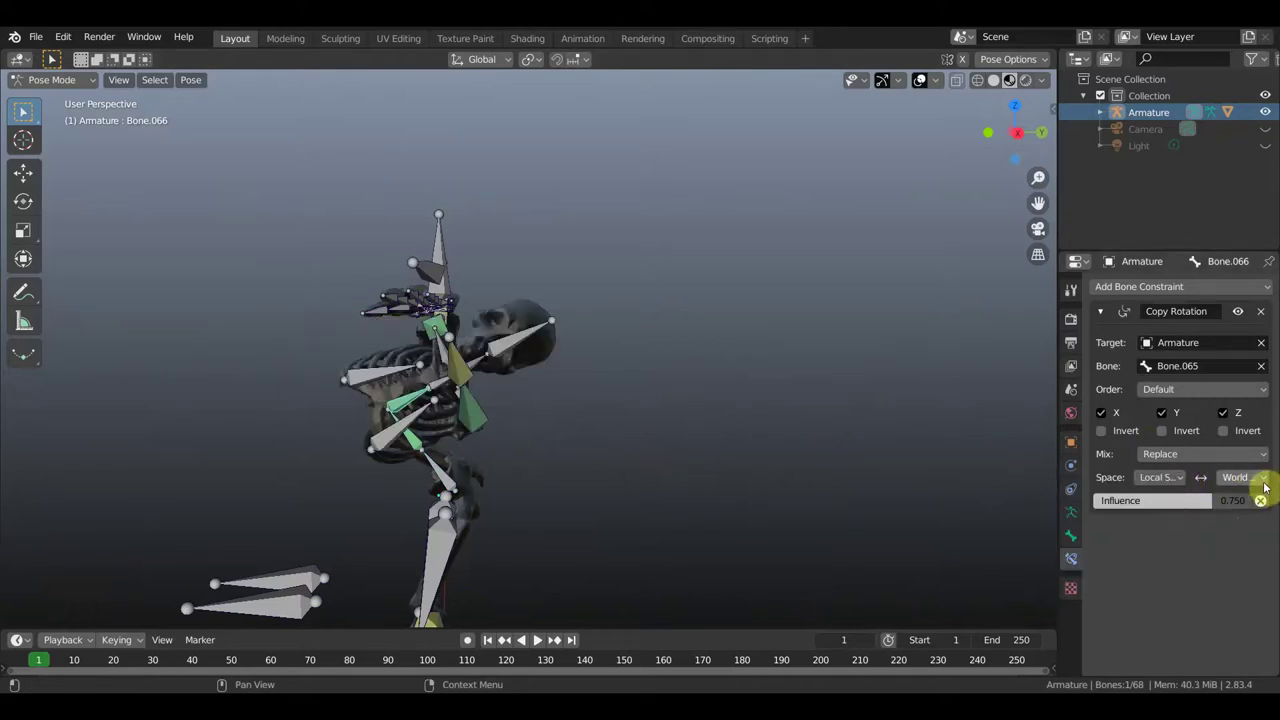
left_click(1240, 478)
left_click(1177, 550)
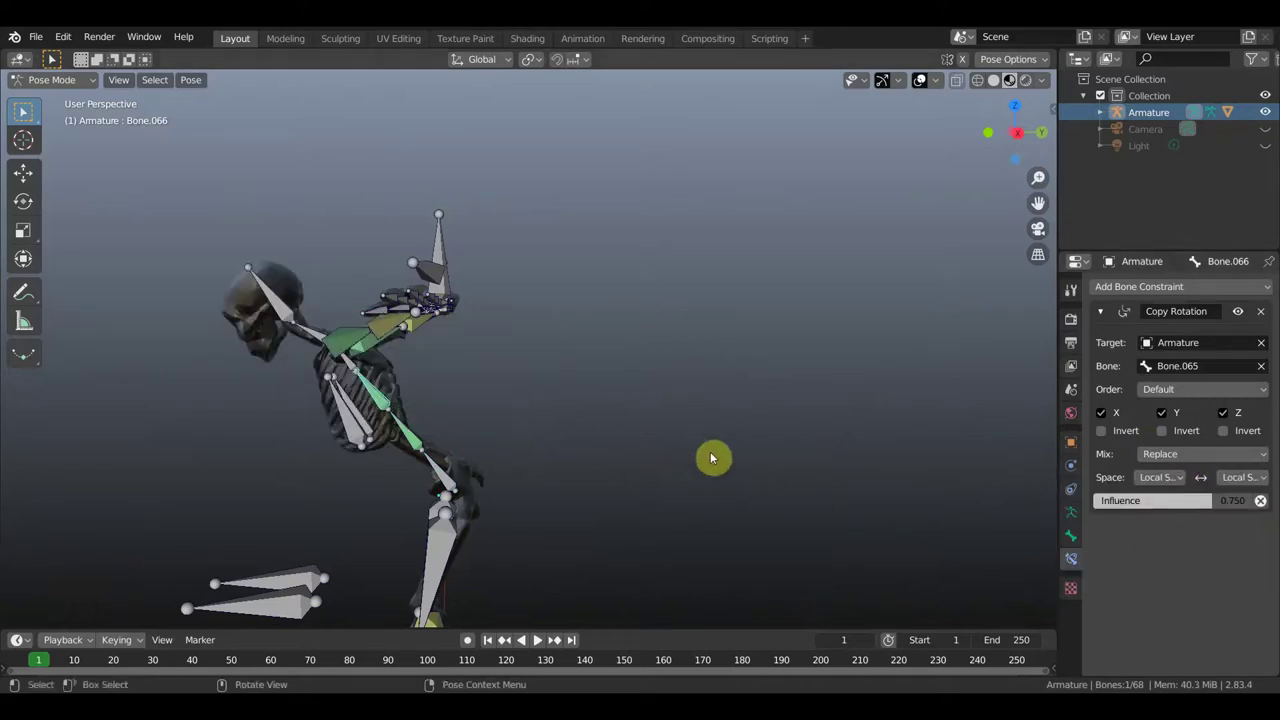
mouse_move(1215, 505)
left_mouse_down()
mouse_move(1228, 505)
mouse_move(1162, 500)
left_mouse_up()
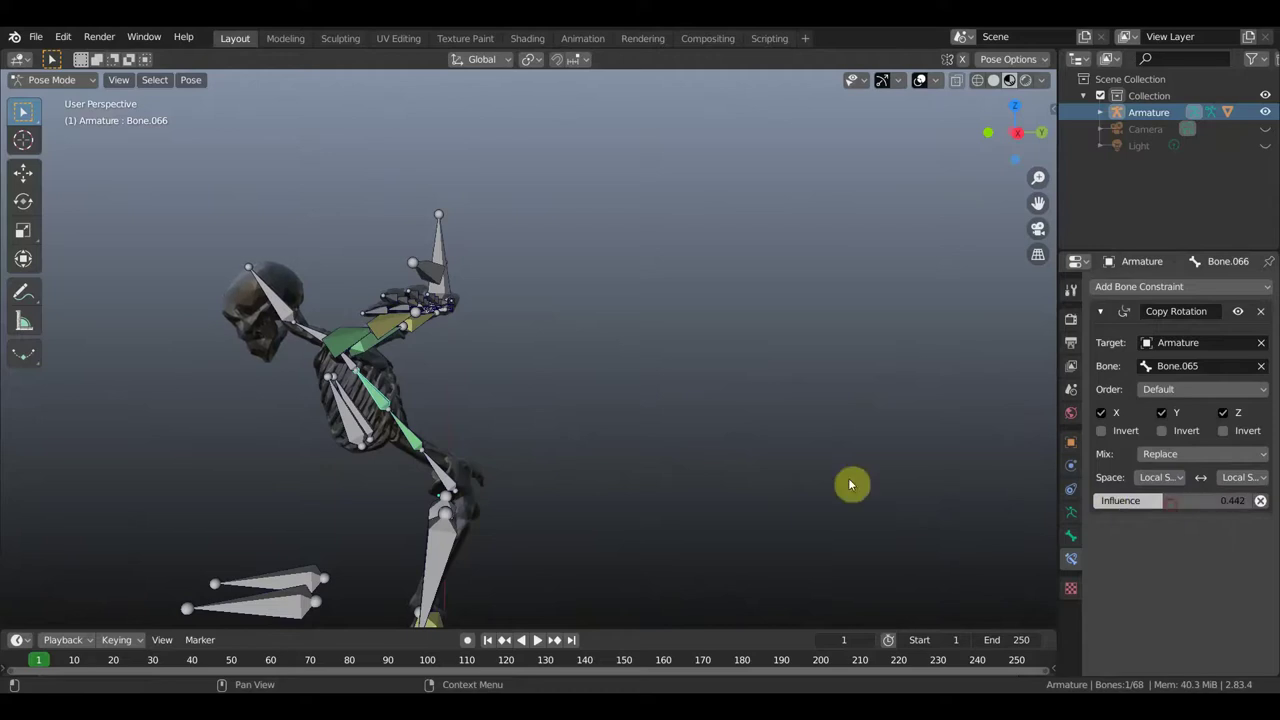
Rotate Bone.064 −323° to stand the skeleton upright again.
left_click(465, 481)
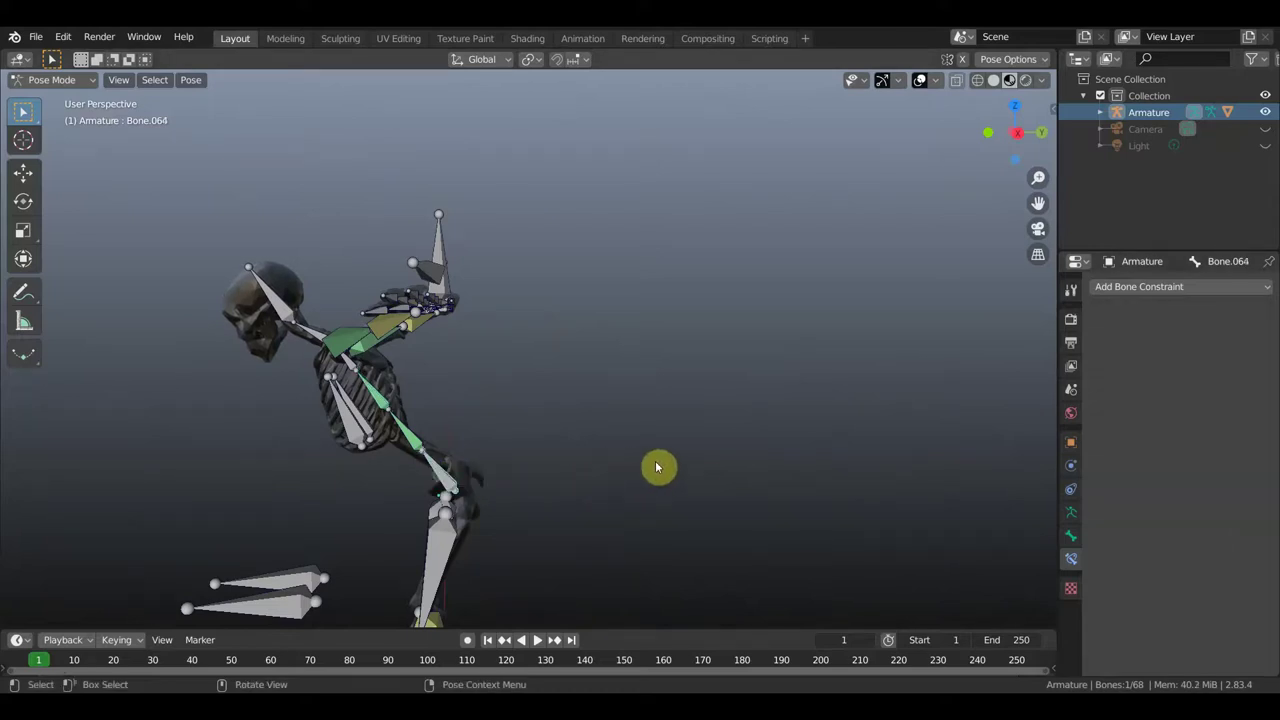
key("r")
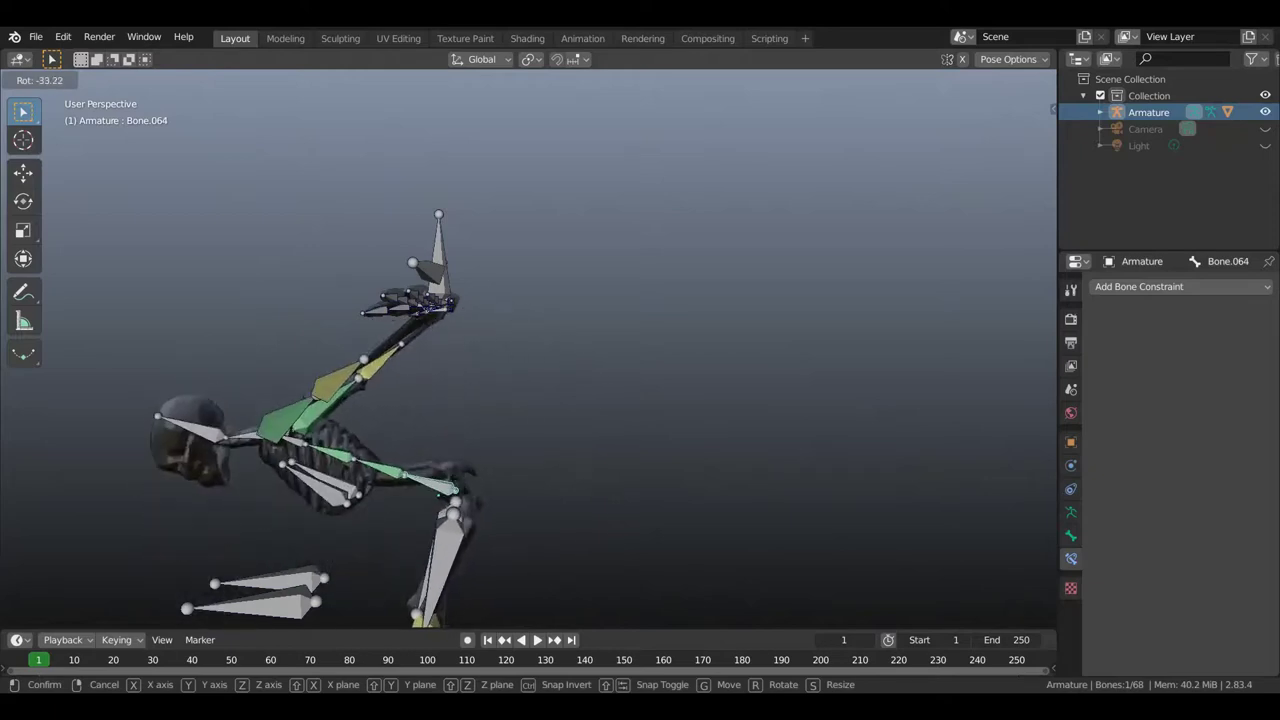
left_click(537, 522)
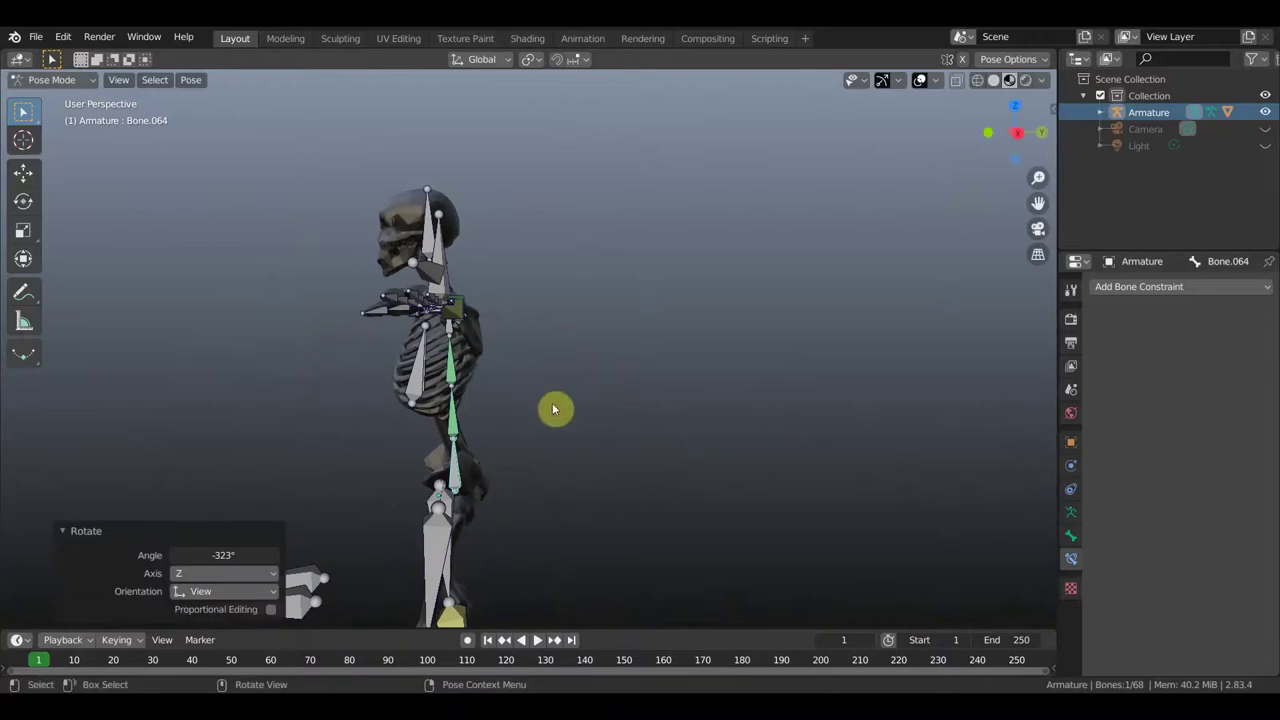
left_click(446, 422)
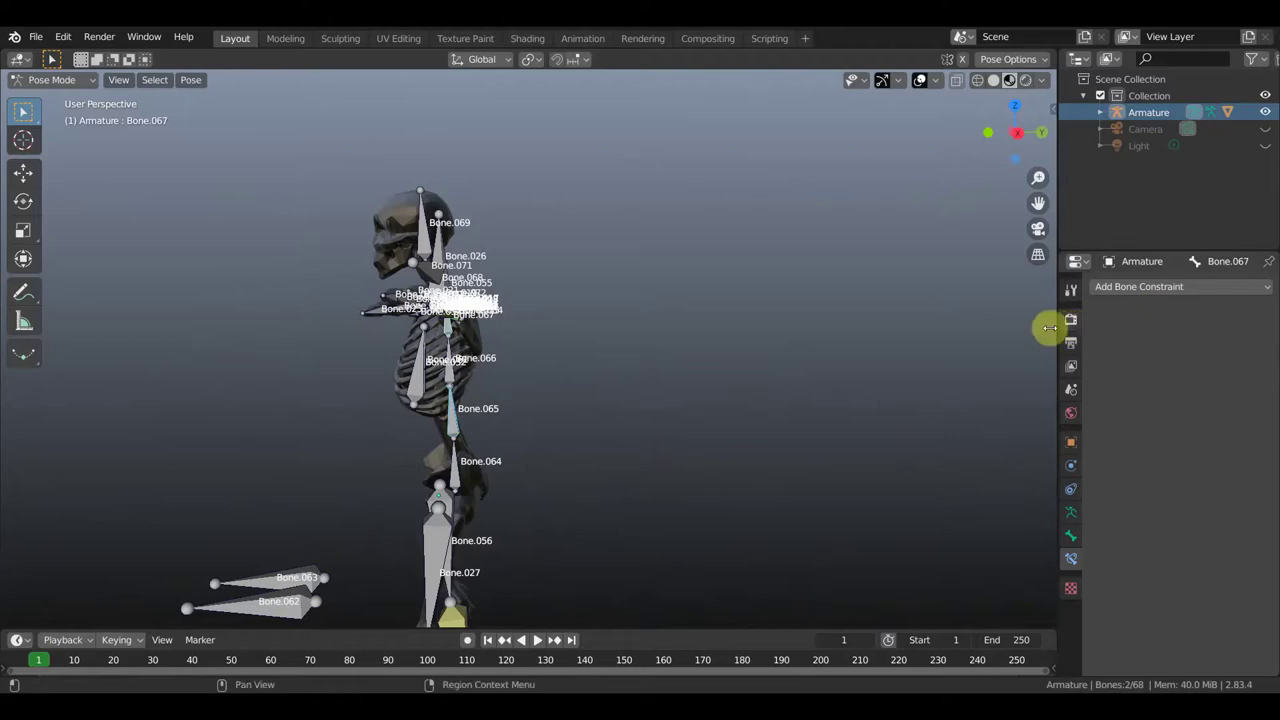
Add a Copy Rotation on Bone.067 targeting Bone.065 and test-bend Bone.065.
key("shift+ctrl+c")
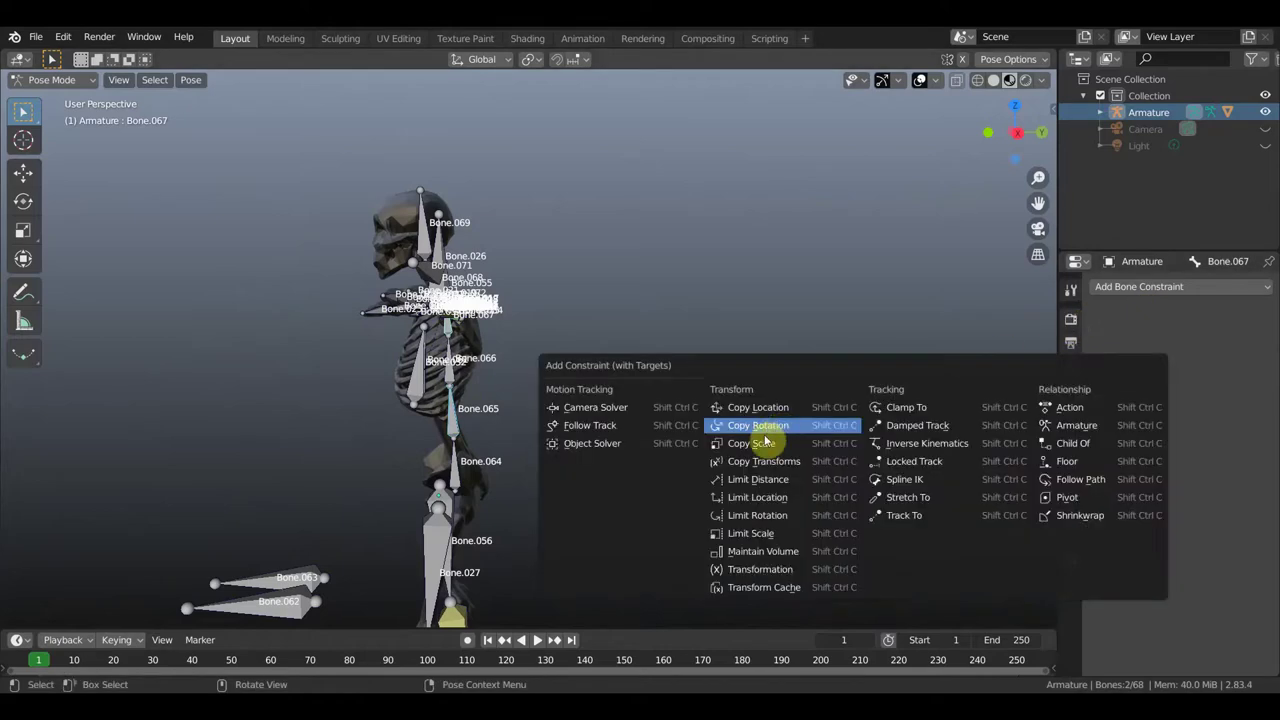
left_click(758, 427)
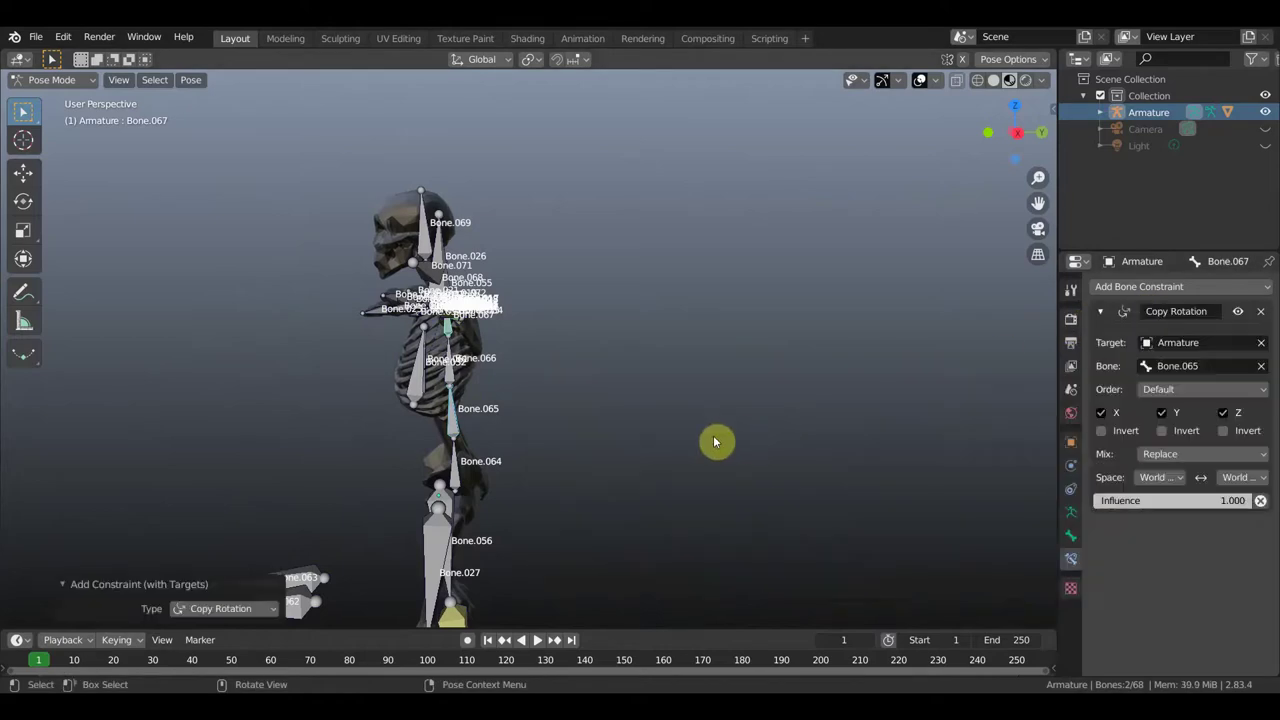
left_click(450, 418)
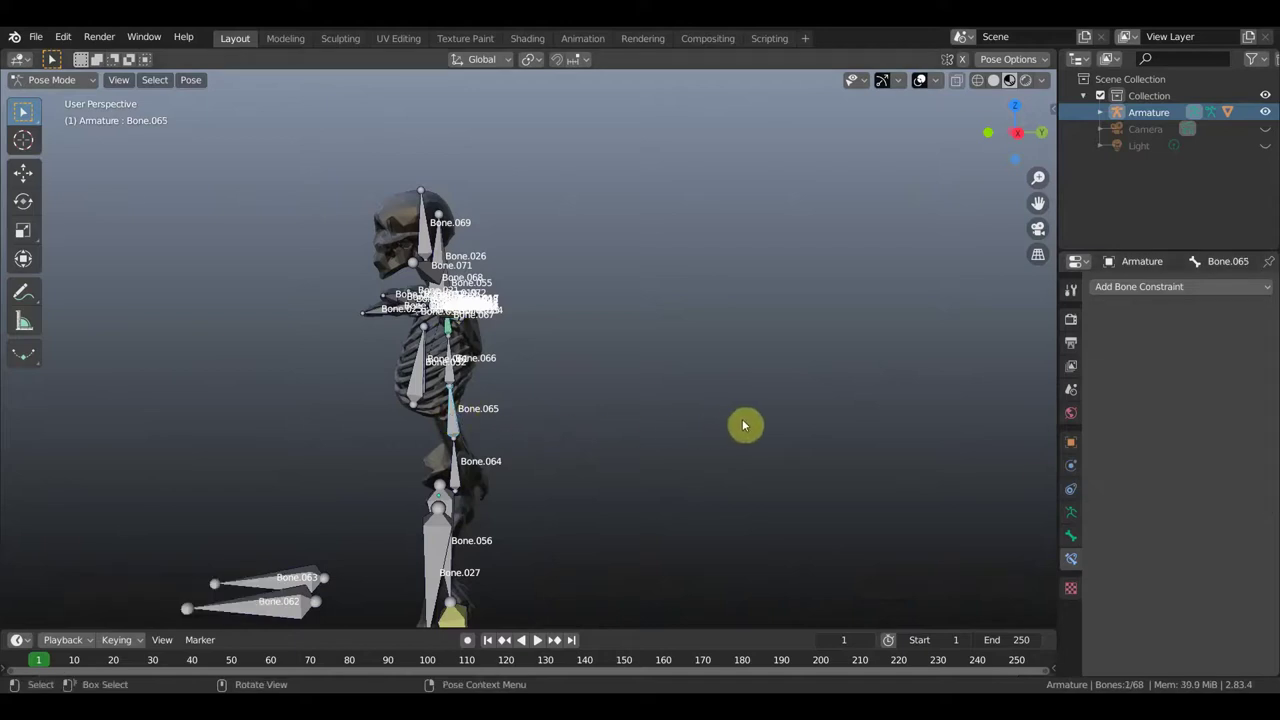
key("r")
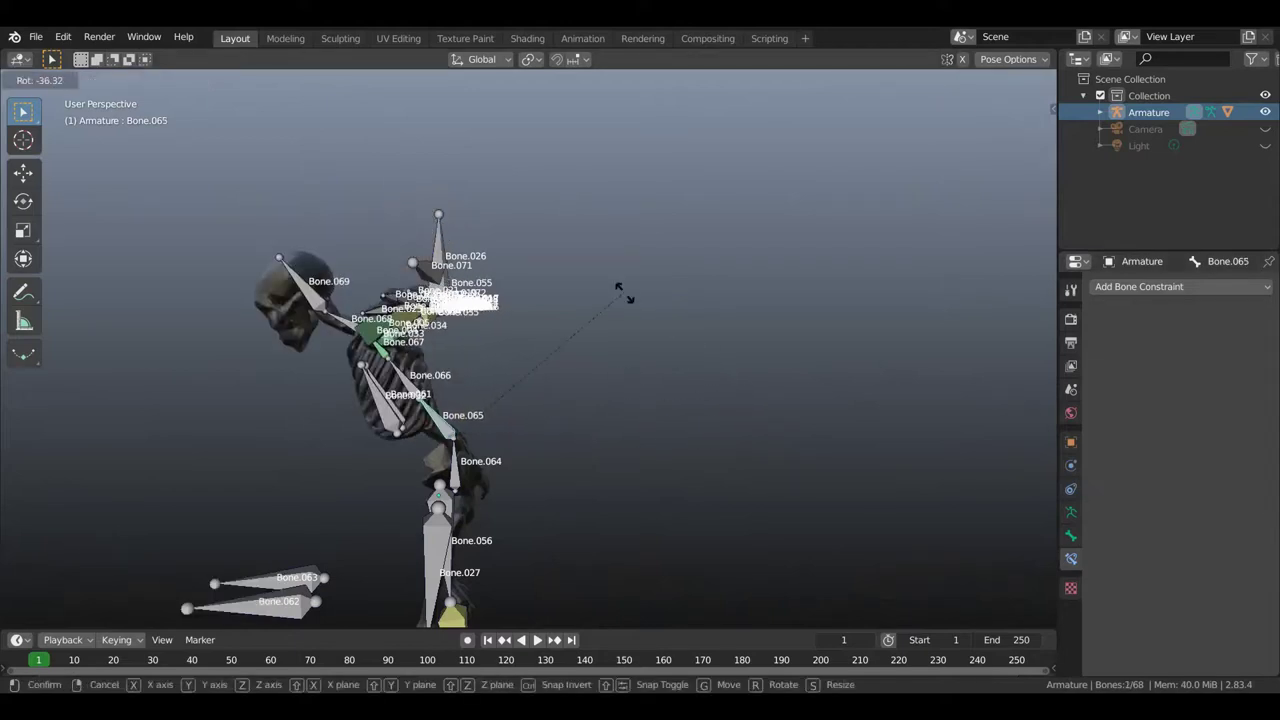
left_click(620, 300)
left_click(393, 355)
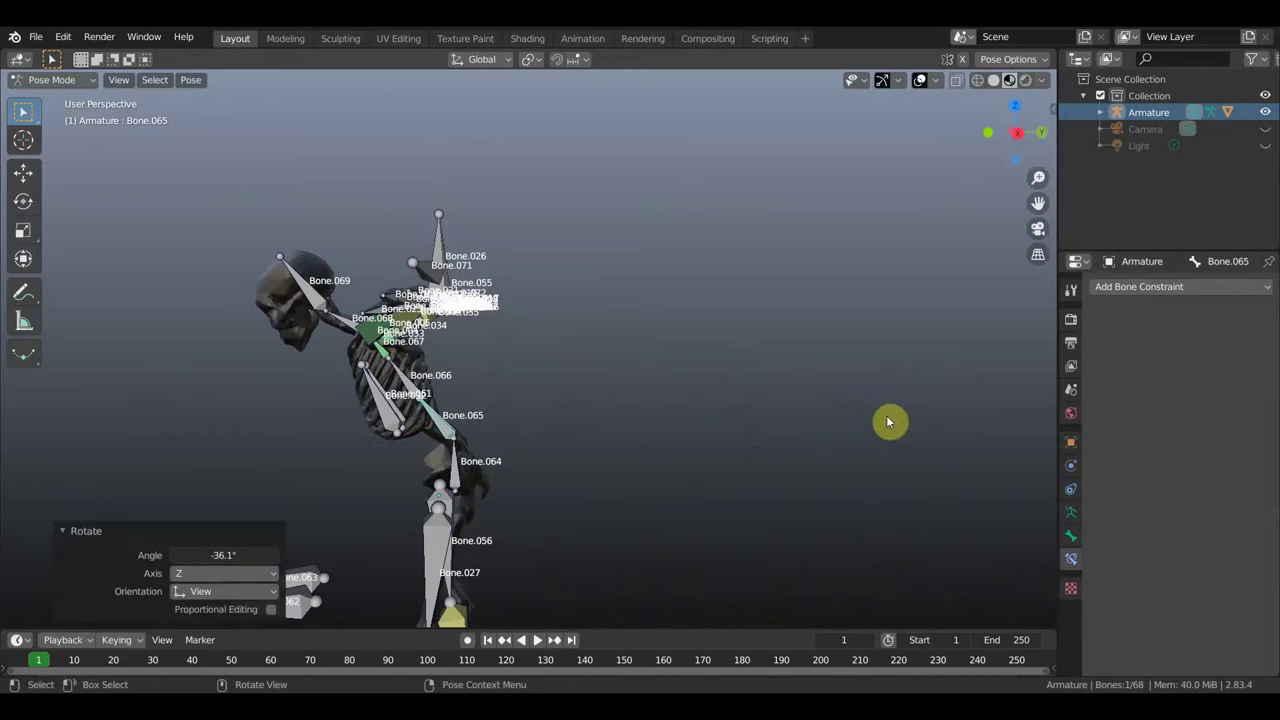
left_click(1175, 287)
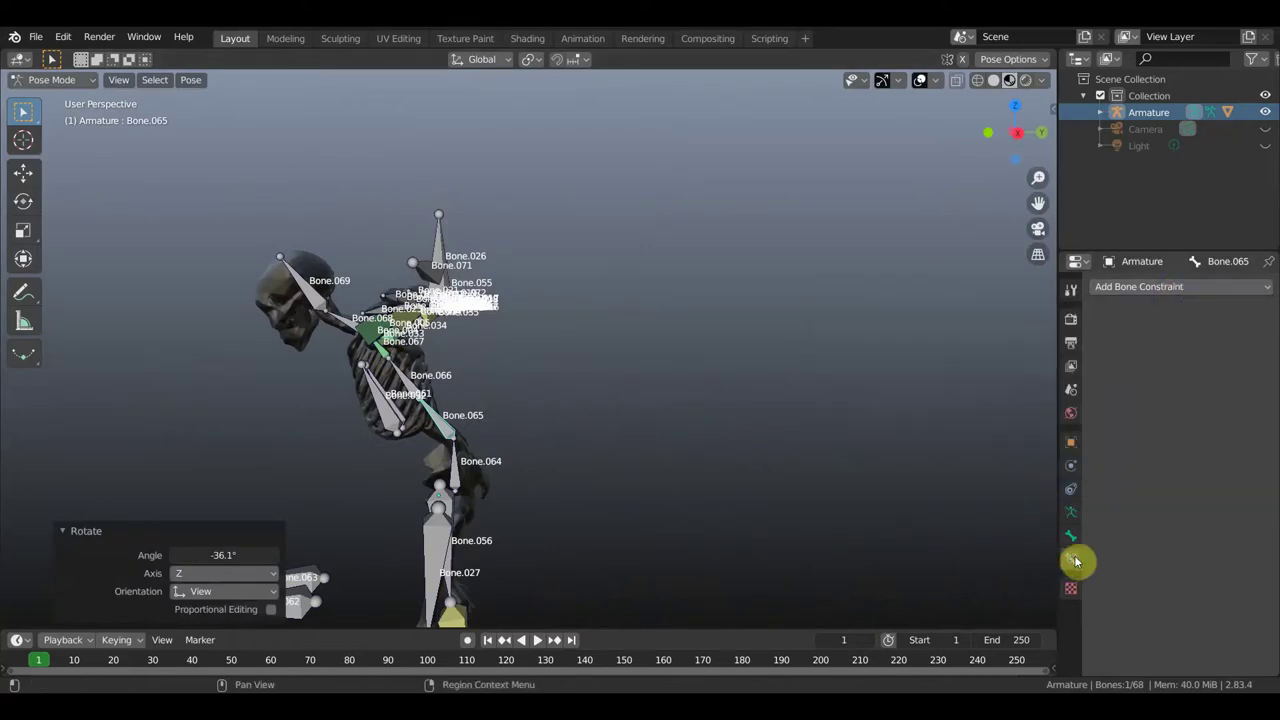
Set Bone.067's constraint owner and target spaces to Local Space with influence 0.992.
left_click(383, 357, "shift")
key("ctrl+shift+c")
left_click(494, 414)
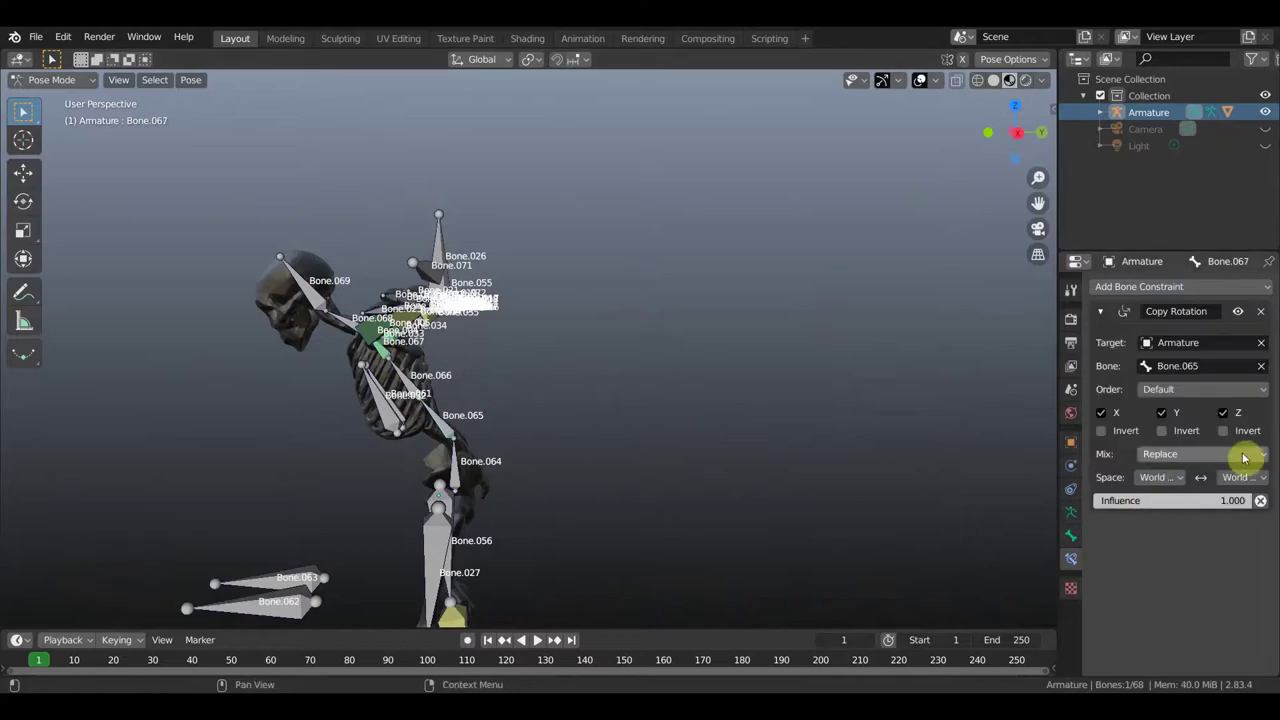
left_click(1165, 477)
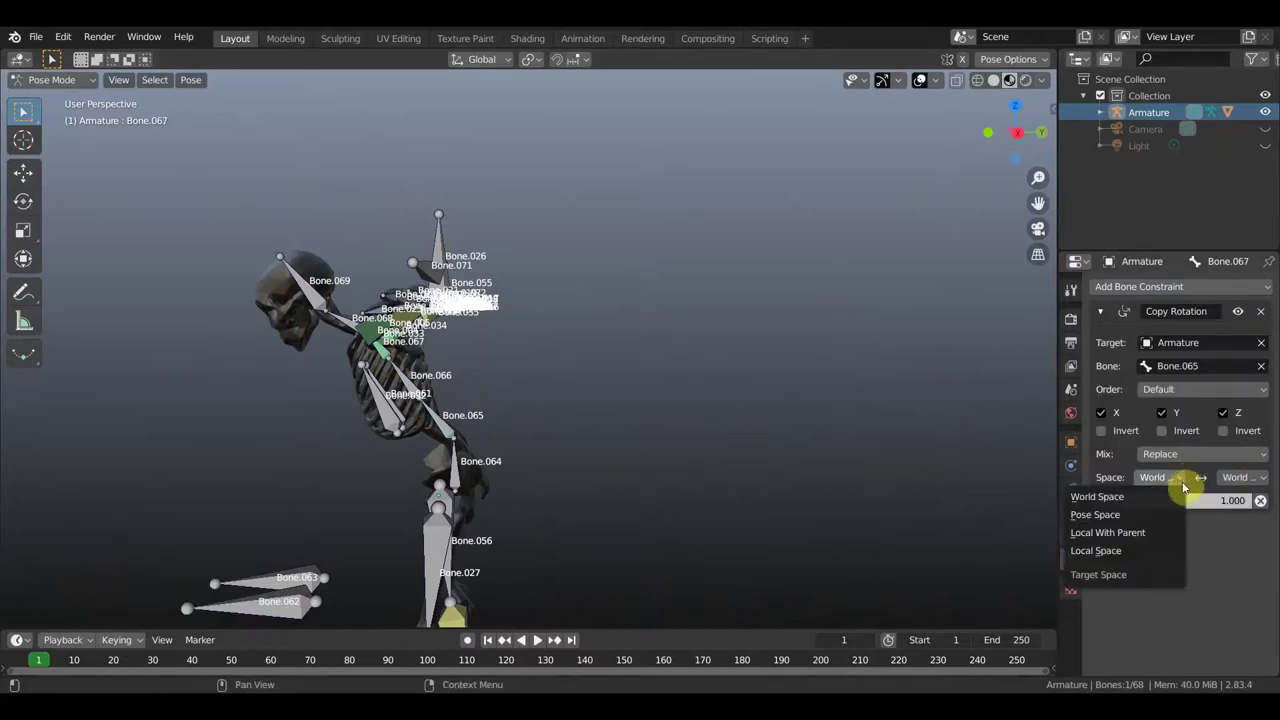
left_click(1115, 552)
left_click(1250, 478)
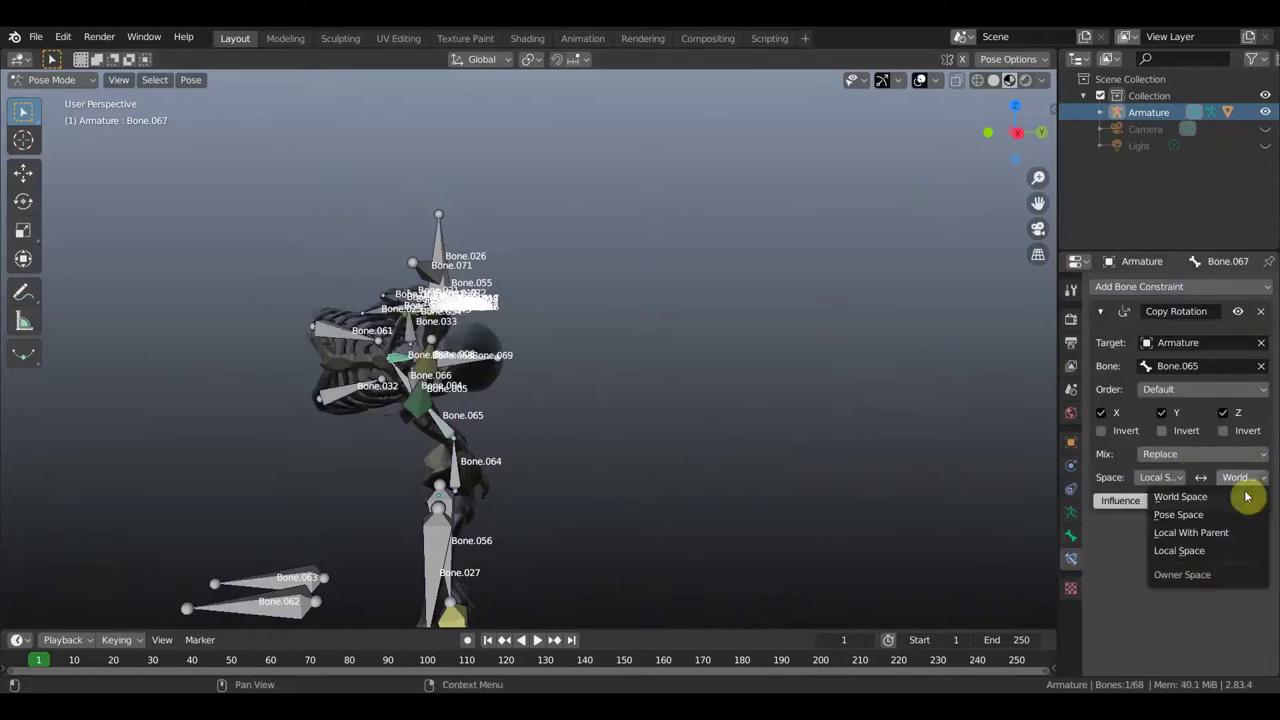
left_click(1195, 551)
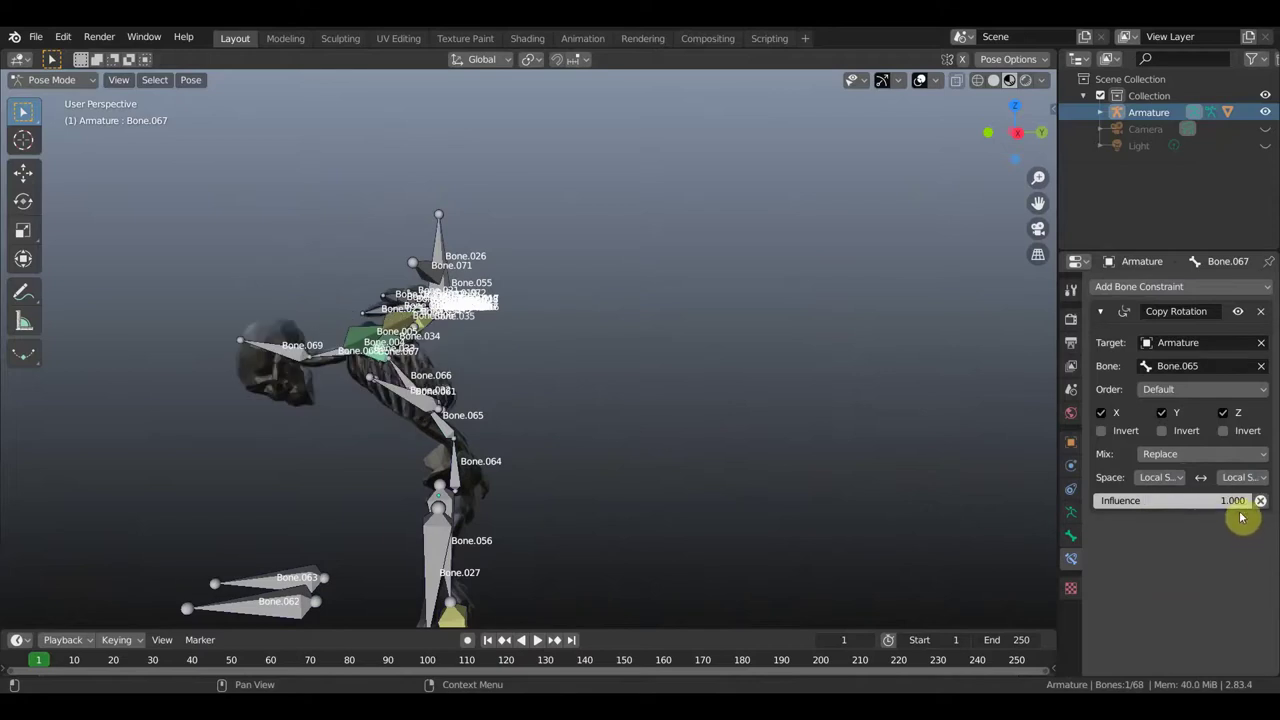
mouse_move(1250, 500)
left_mouse_down()
mouse_move(1233, 500)
mouse_move(1245, 500)
left_mouse_up()
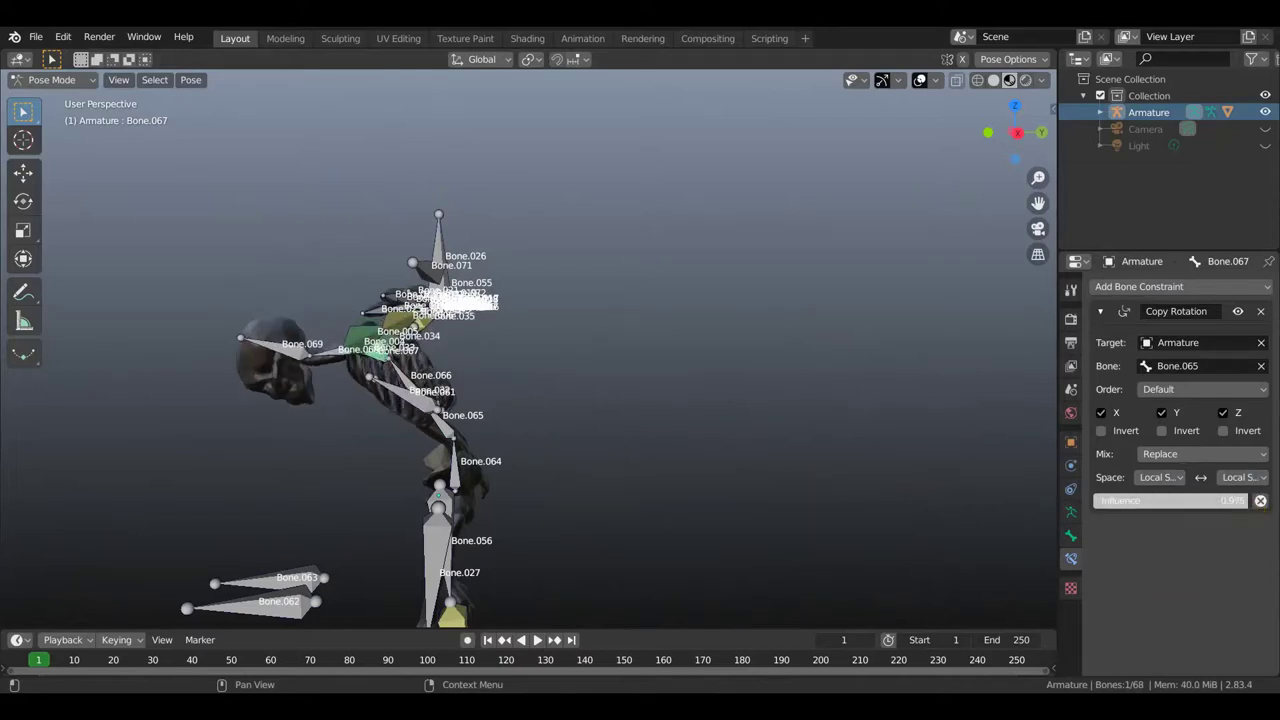
left_click(447, 430)
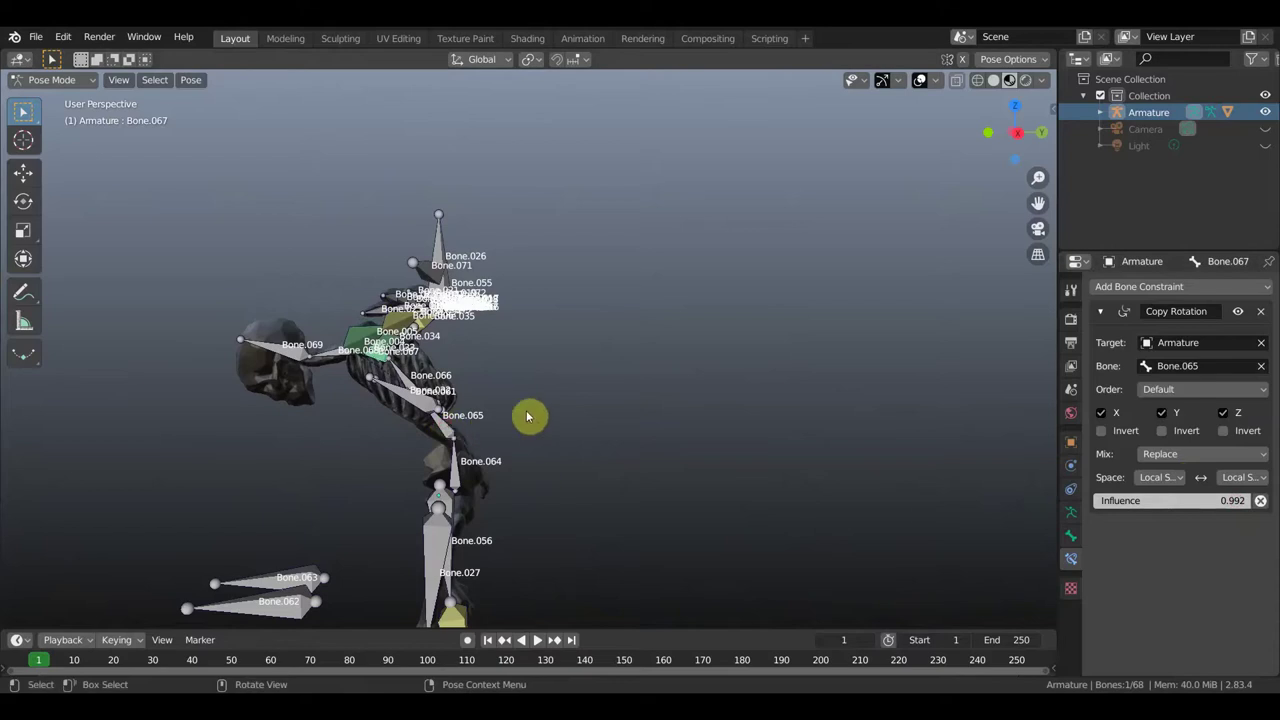
key("r")
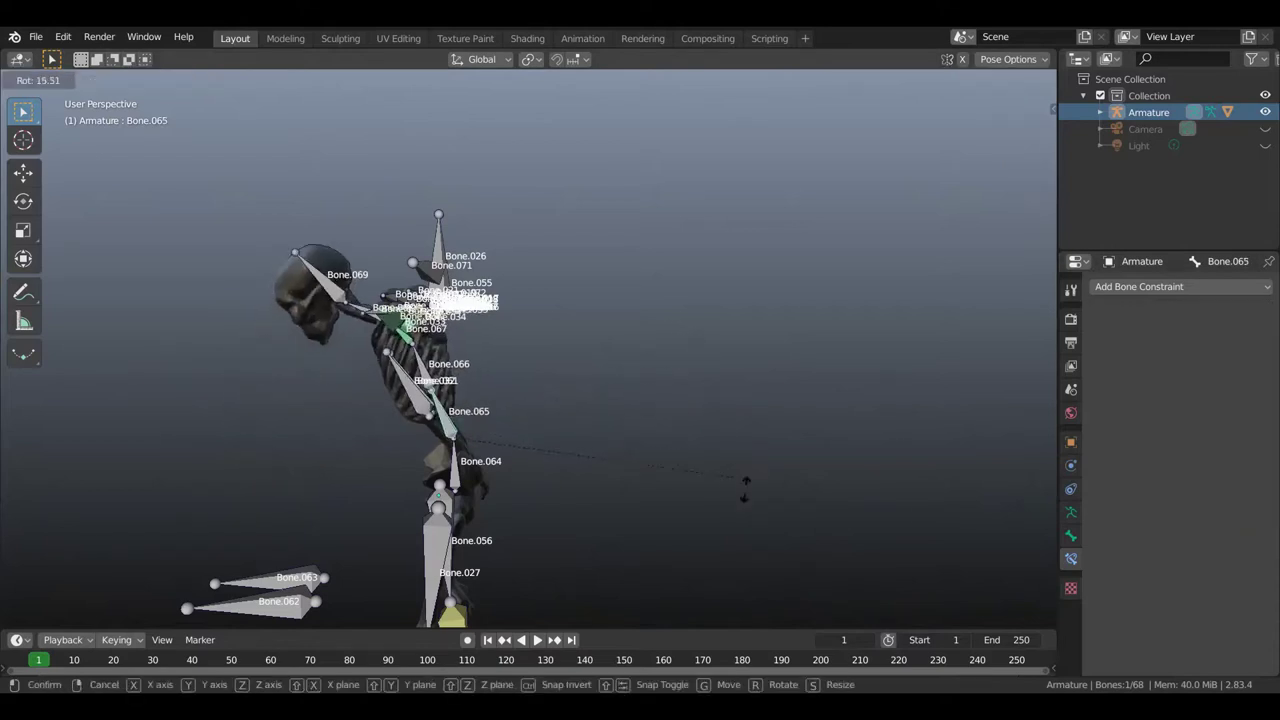
Confirm Bone.065's 19.4° bend, then select Bone.067 and Bone.066, with Bone.066 active, for a new constraint.
left_click(751, 508)
mouse_move(751, 508)
middle_mouse_down()
mouse_move(771, 486)
mouse_move(797, 484)
mouse_move(691, 480)
mouse_move(386, 366)
mouse_move(424, 369)
middle_mouse_up()
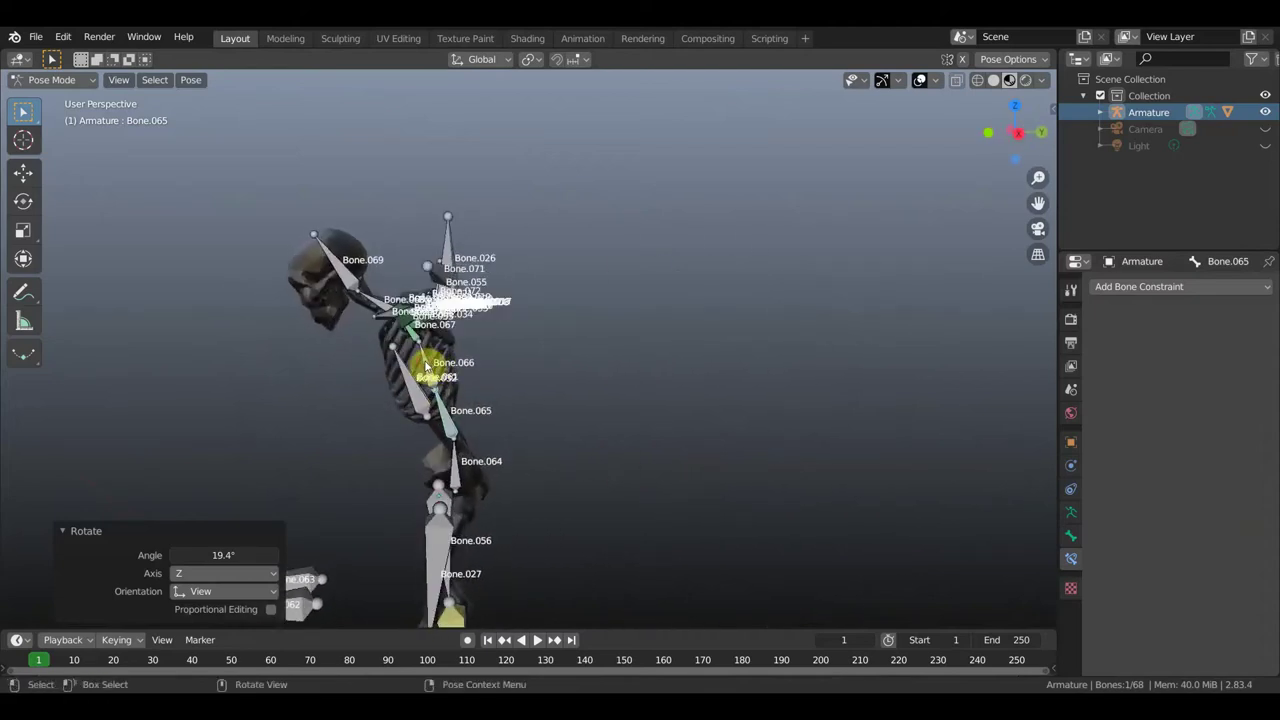
left_click(430, 368)
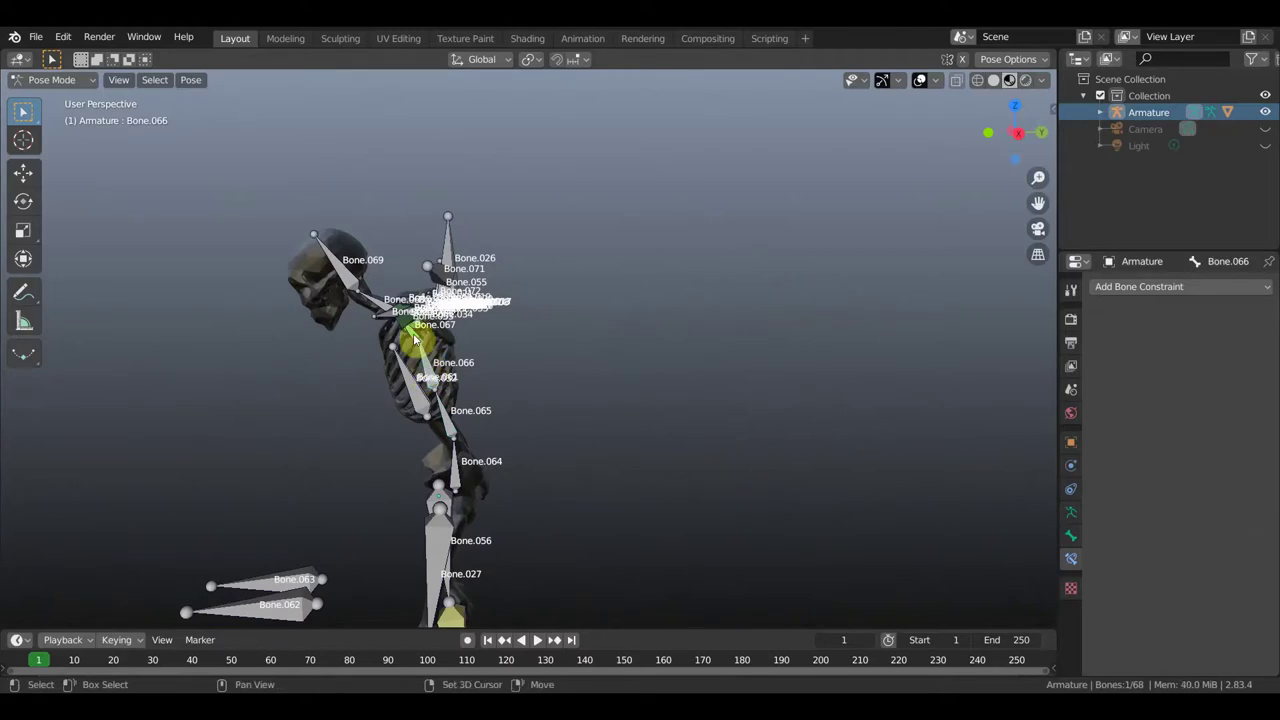
left_click(424, 352, "shift")
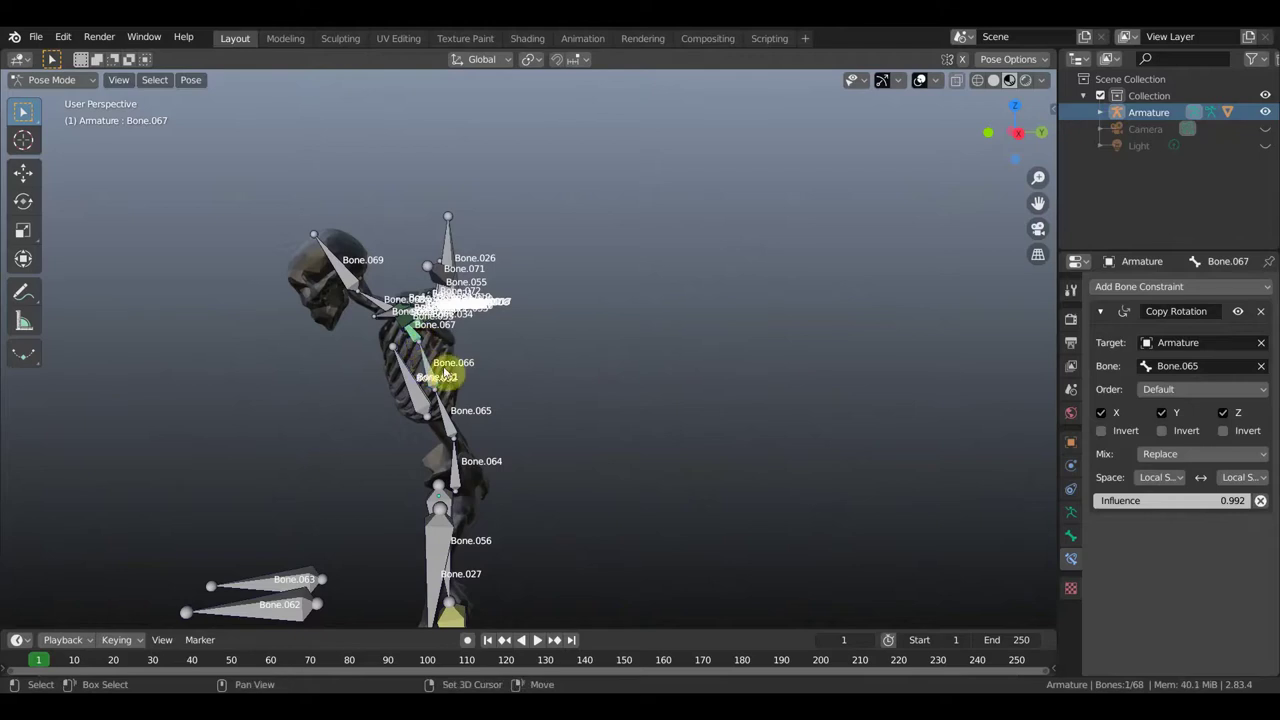
left_click(436, 370, "shift")
left_click(1158, 288)
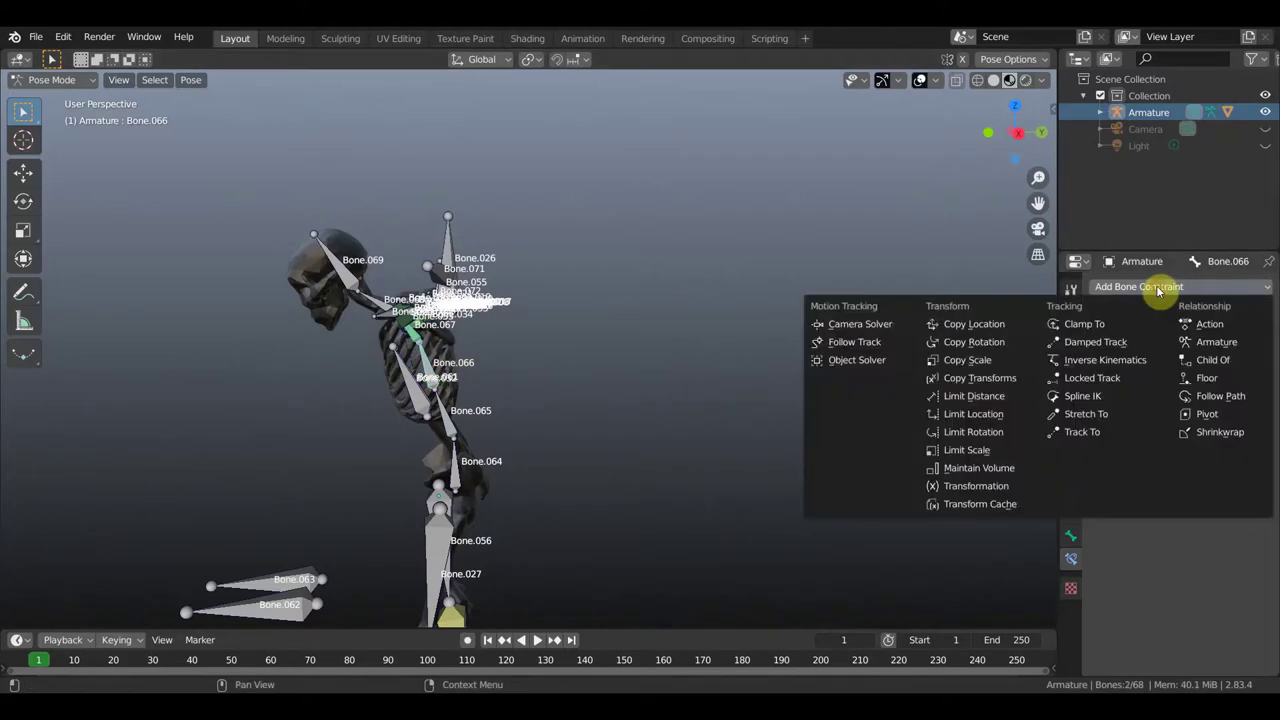
Add Copy Rotation to Bone.066 targeting Armature's Bone.067, with influence 0.742.
left_click(974, 346)
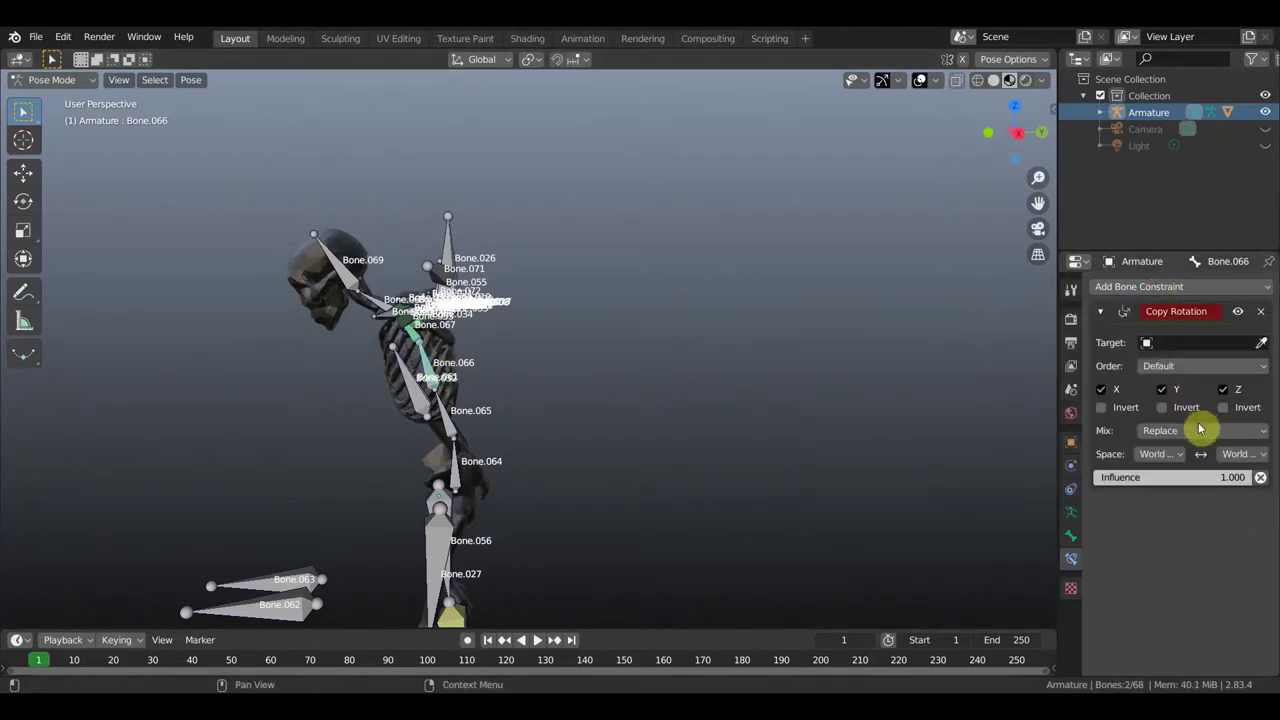
left_click(1186, 344)
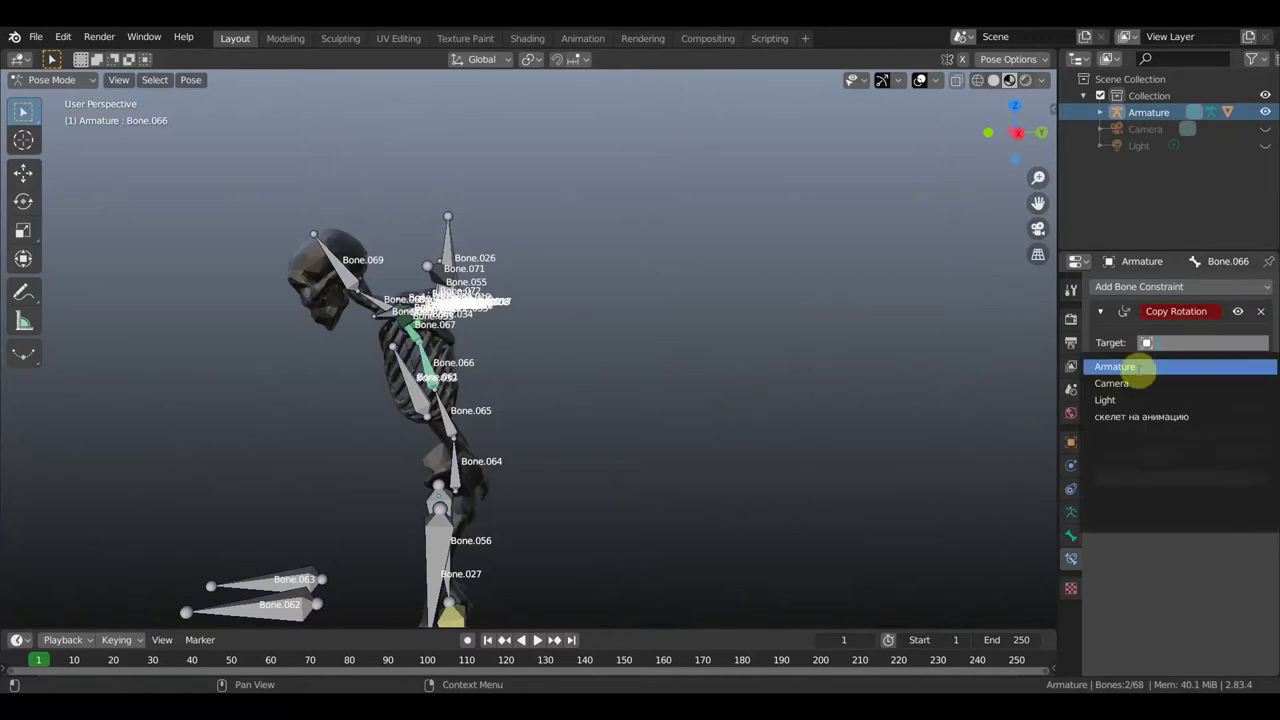
left_click(1140, 366)
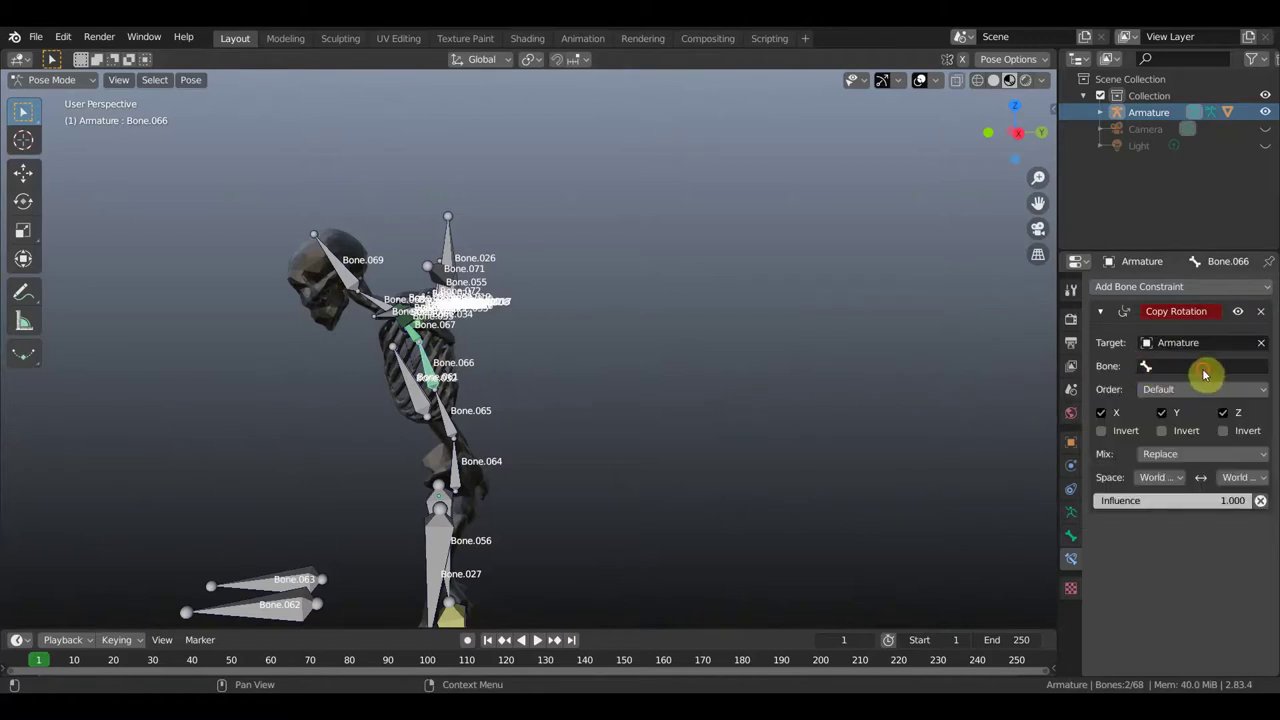
left_click(1204, 367)
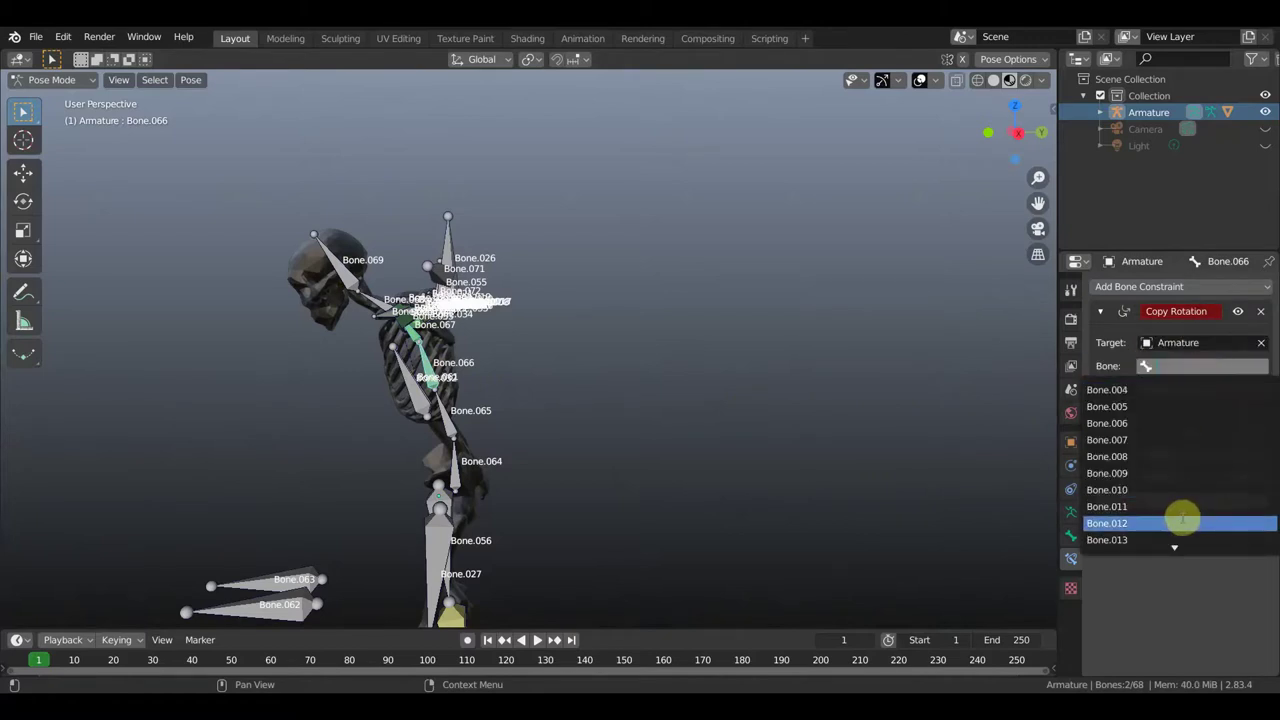
scroll(1182, 517, "down", 3)
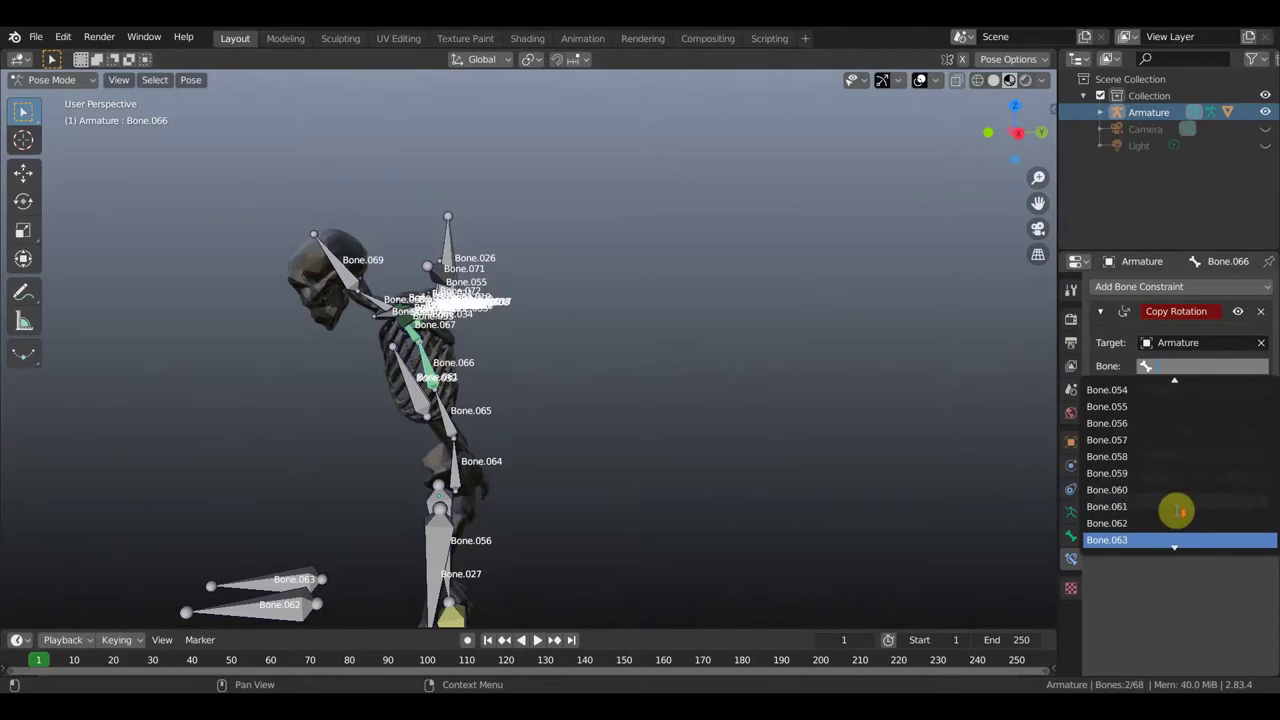
scroll(1177, 511, "down", 3)
scroll(1145, 522, "down", 3)
scroll(1145, 522, "down", 3)
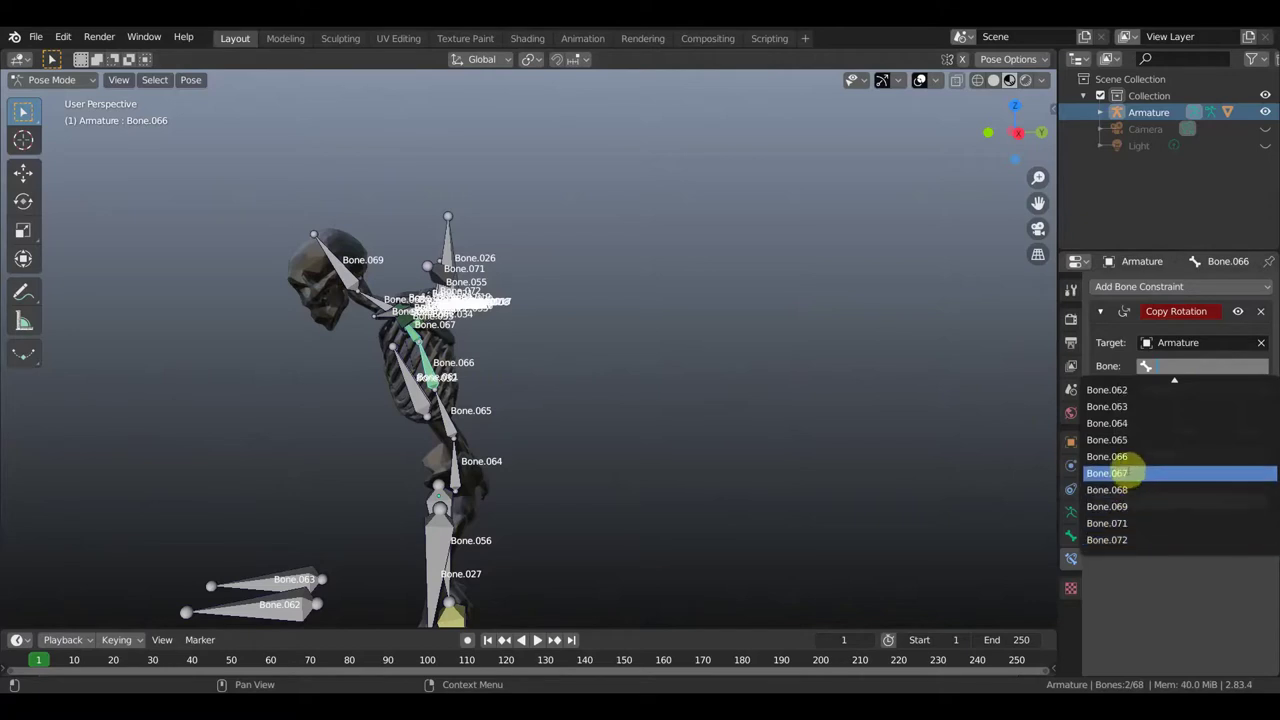
left_click(1128, 473)
mouse_move(1244, 504)
left_mouse_down()
mouse_move(1150, 504)
mouse_move(1220, 504)
mouse_move(1180, 500)
mouse_move(1201, 500)
left_mouse_up()
left_click_drag(1160, 500, 1150, 500)
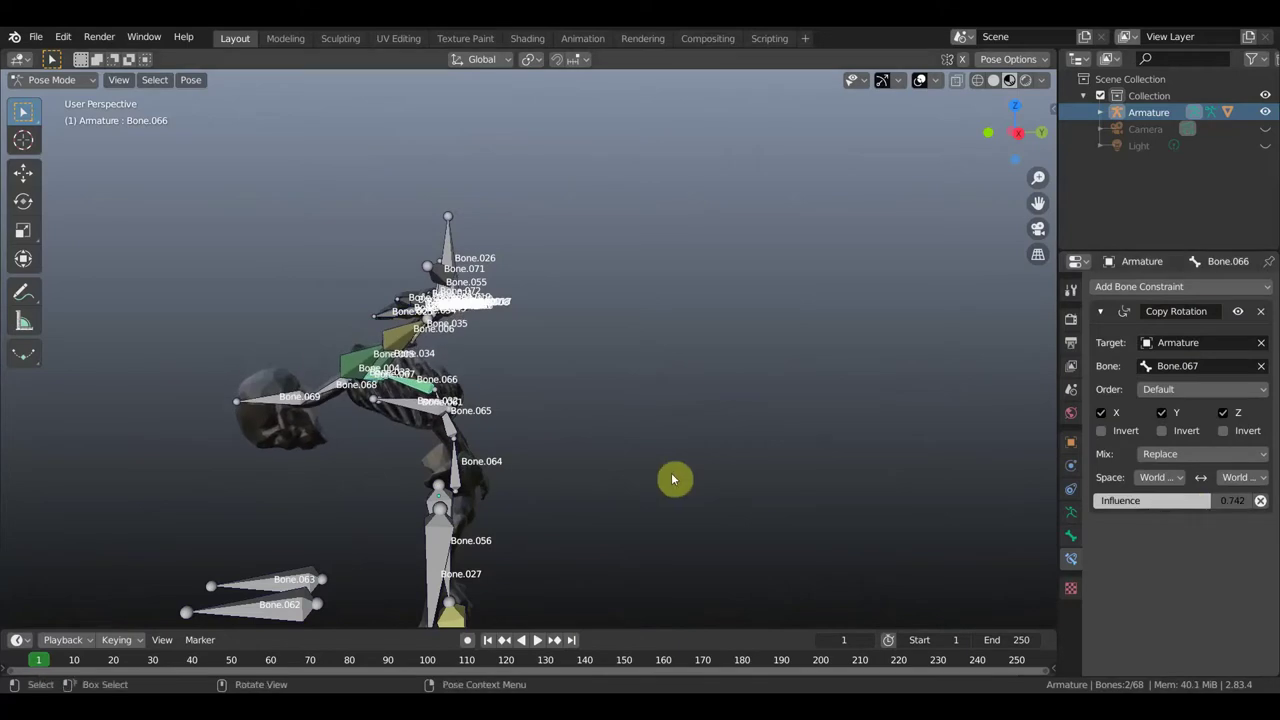
Rotate Bone.065 20.3° to check how the chained spine bones bend along.
left_click(451, 432)
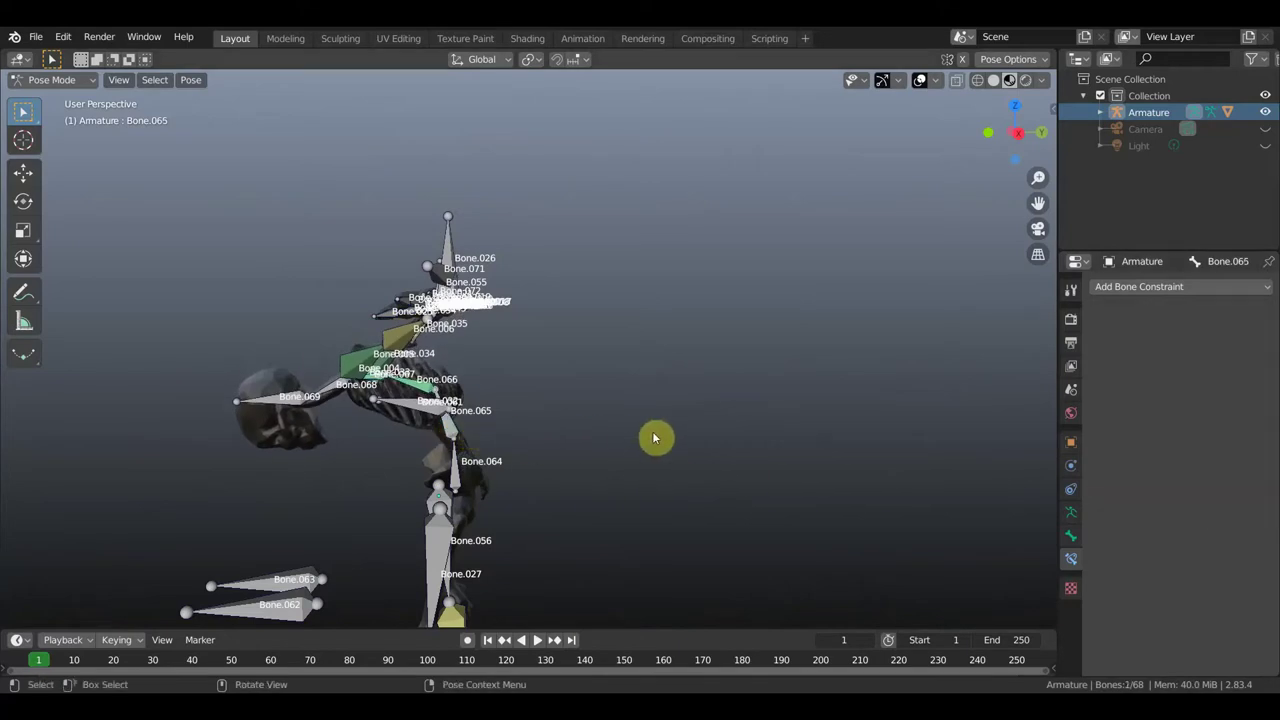
key("r")
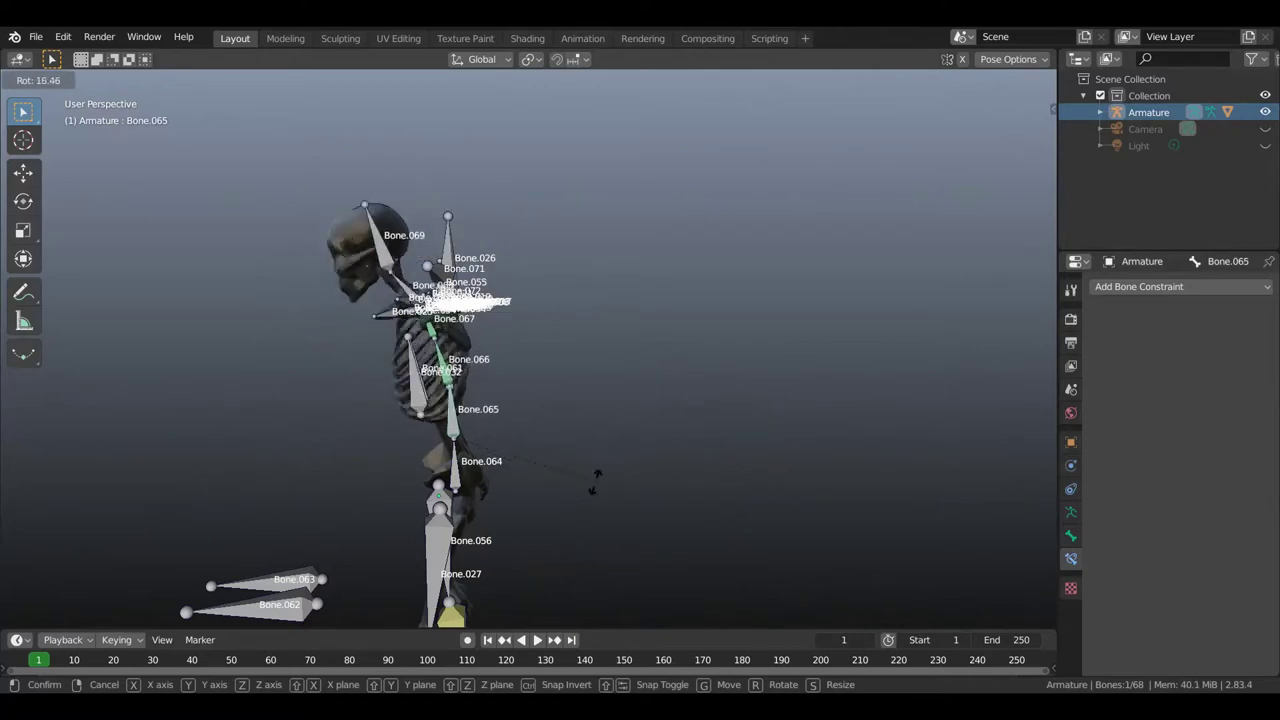
left_click(577, 489)
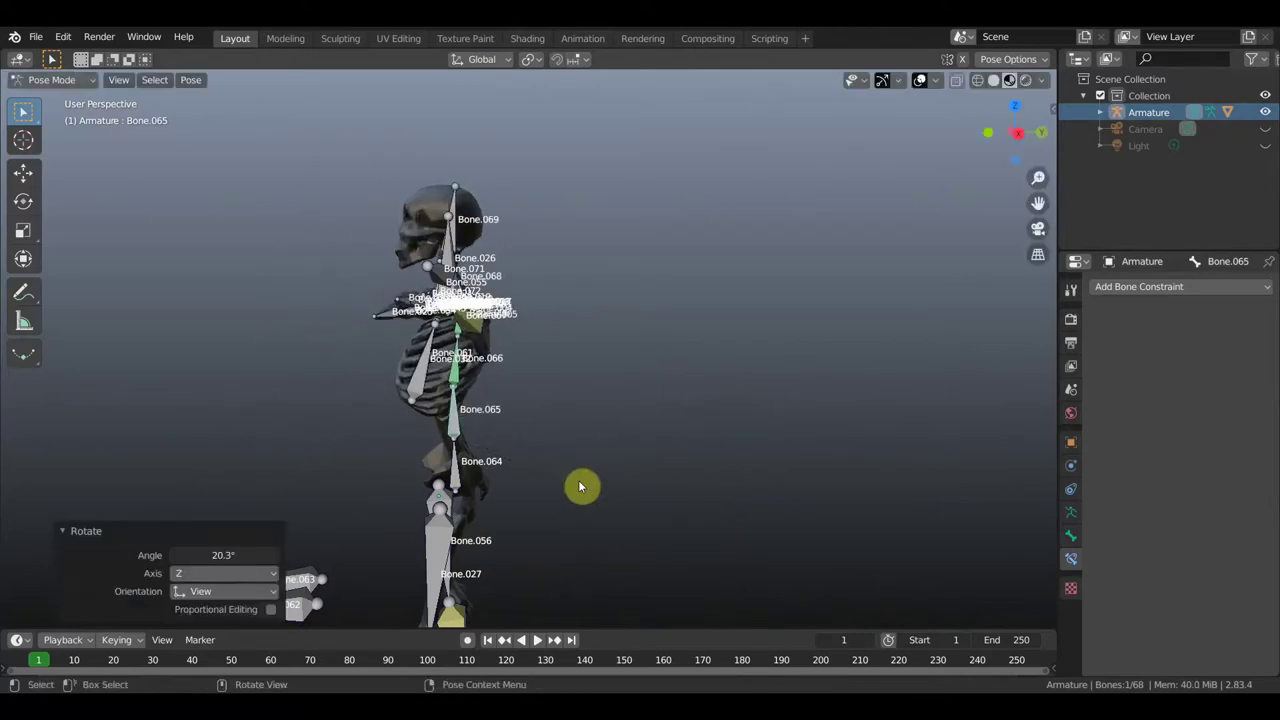
key("r")
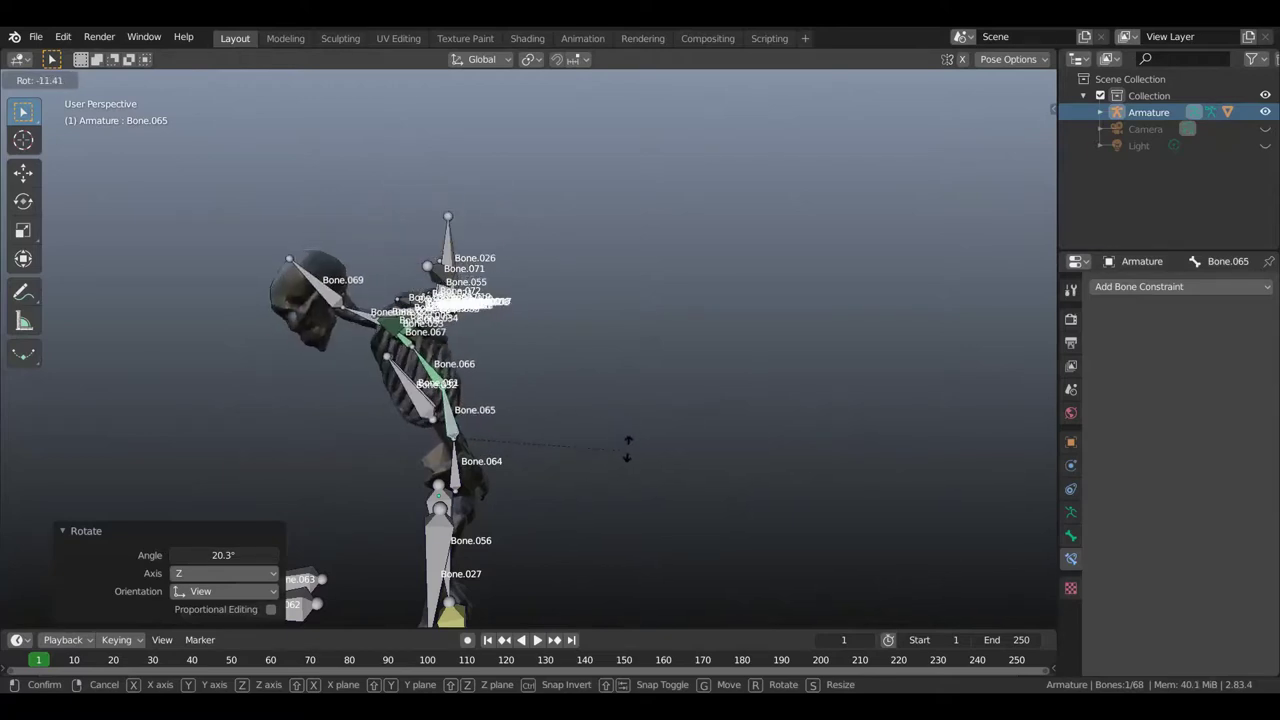
key("g")
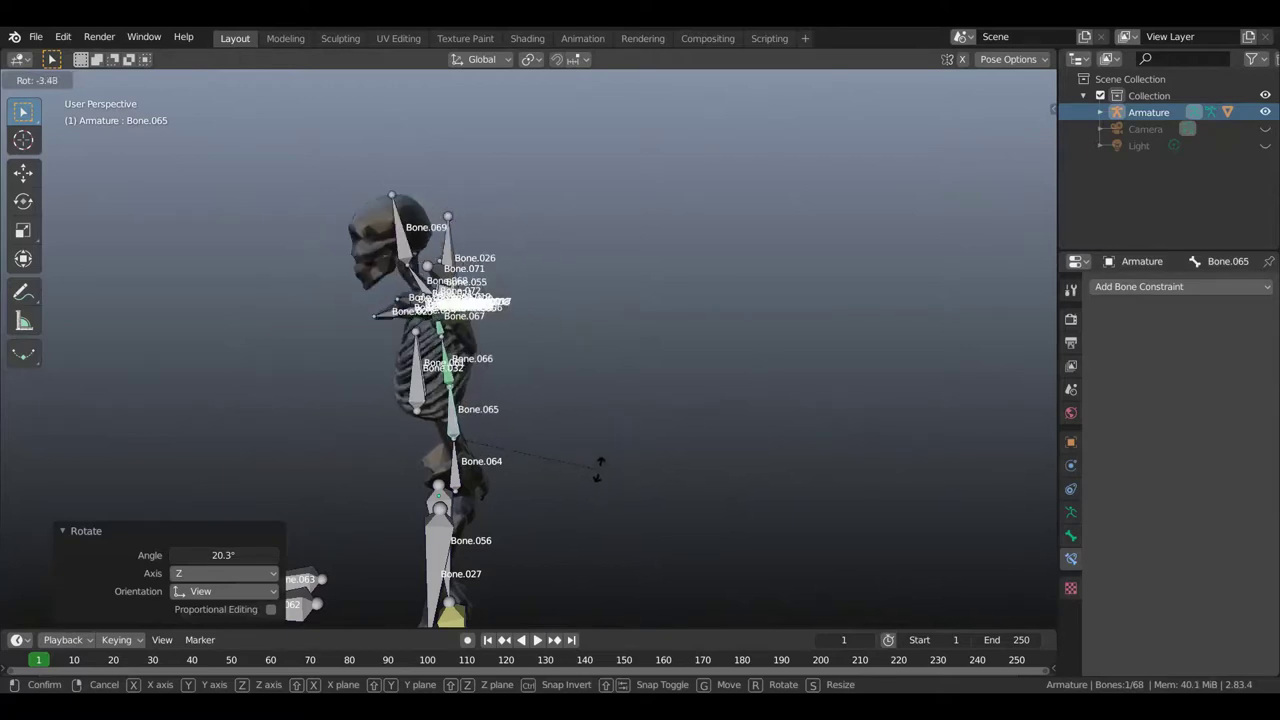
left_click(527, 485)
Move Bone.064 by X −0.025846, Y −0.17638, Z 0.046853 m and view from the front.
left_click(463, 485)
key("g")
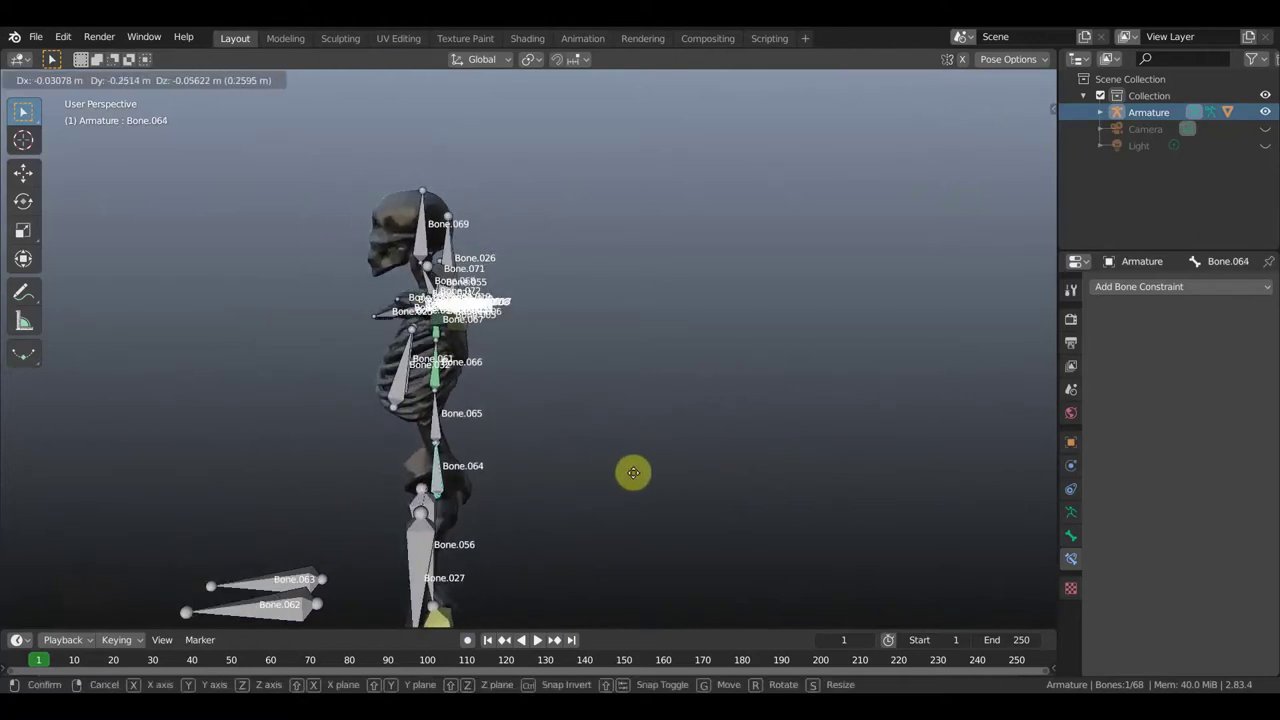
left_click(635, 470)
mouse_move(645, 468)
middle_mouse_down()
mouse_move(790, 451)
mouse_move(690, 461)
middle_mouse_up()
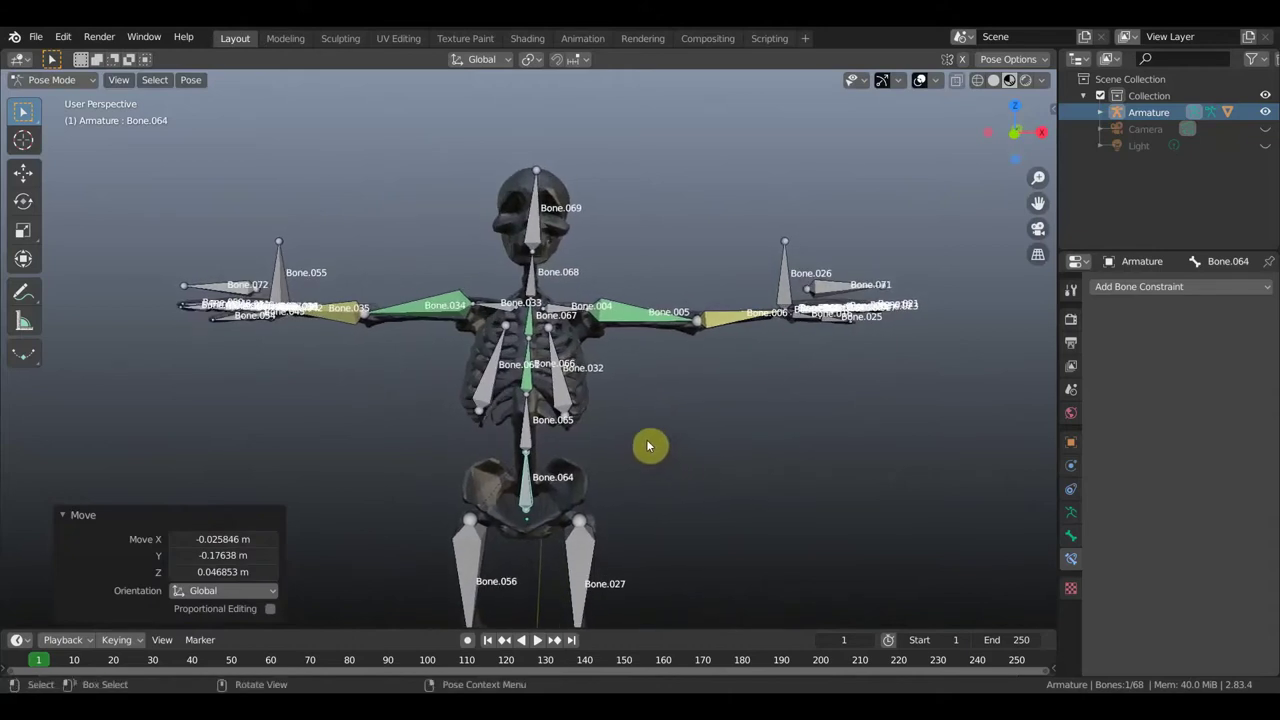
Give lower spine bone Bone.065 a slight 0.94° test rotation.
left_click(530, 383)
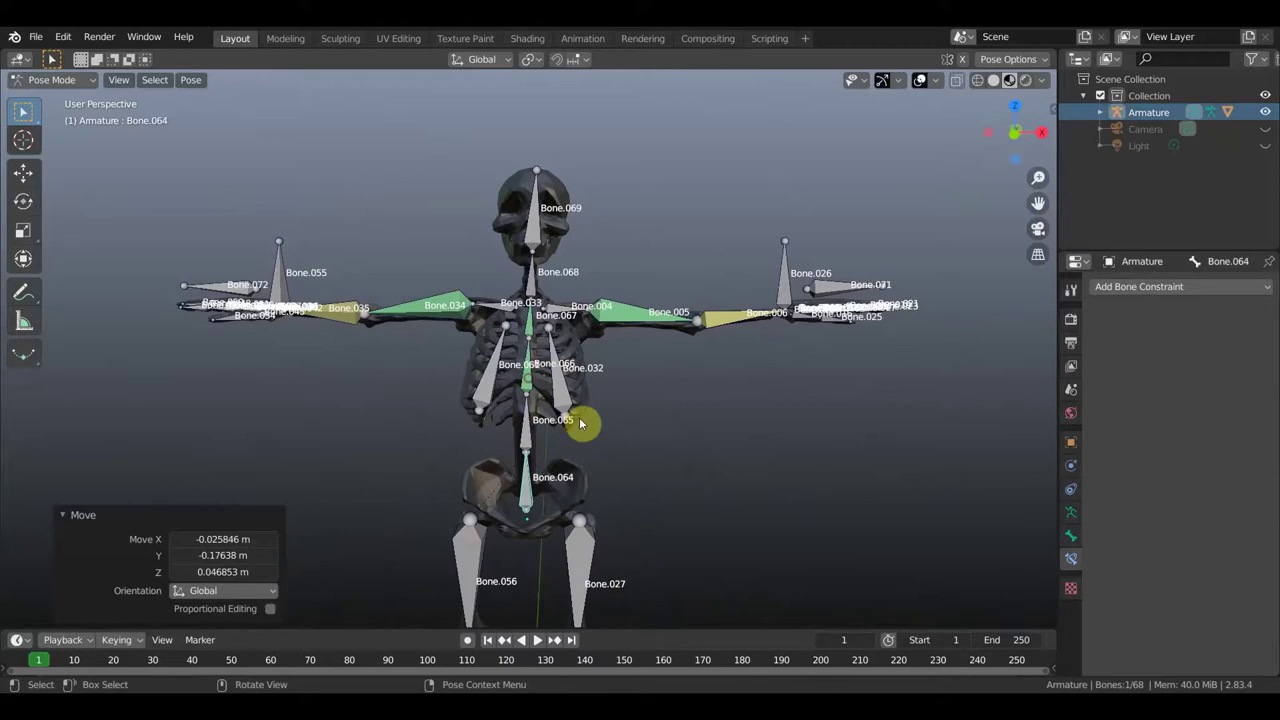
left_click(530, 431)
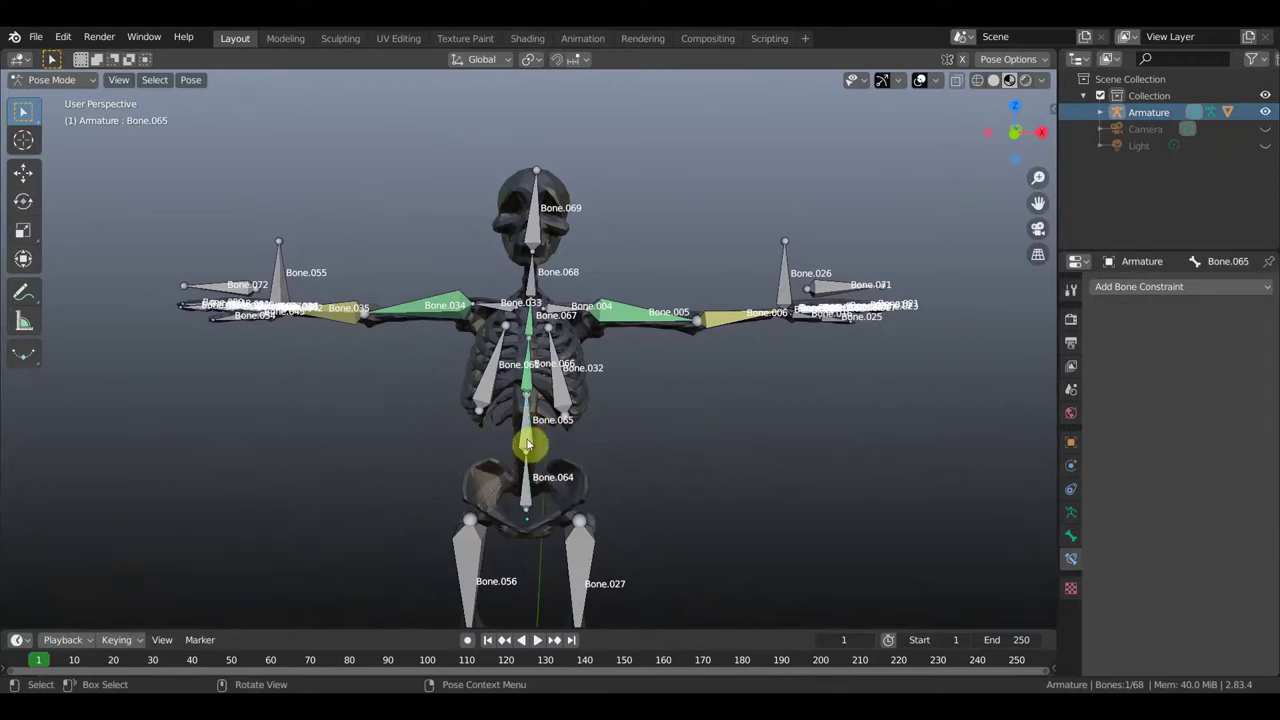
key("r")
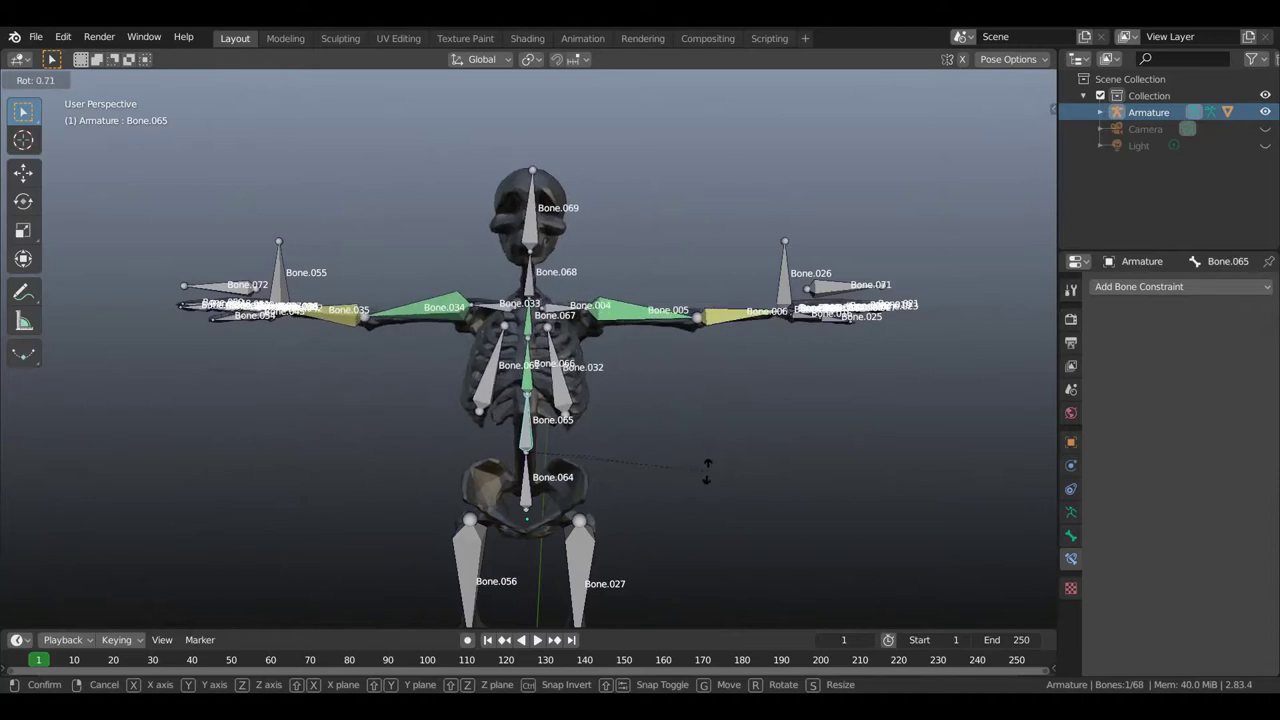
left_click(706, 477)
Zoom and orbit to inspect the skeleton side-on and in three-quarter view.
scroll(698, 442, "down", 2)
scroll(698, 442, "down", 1)
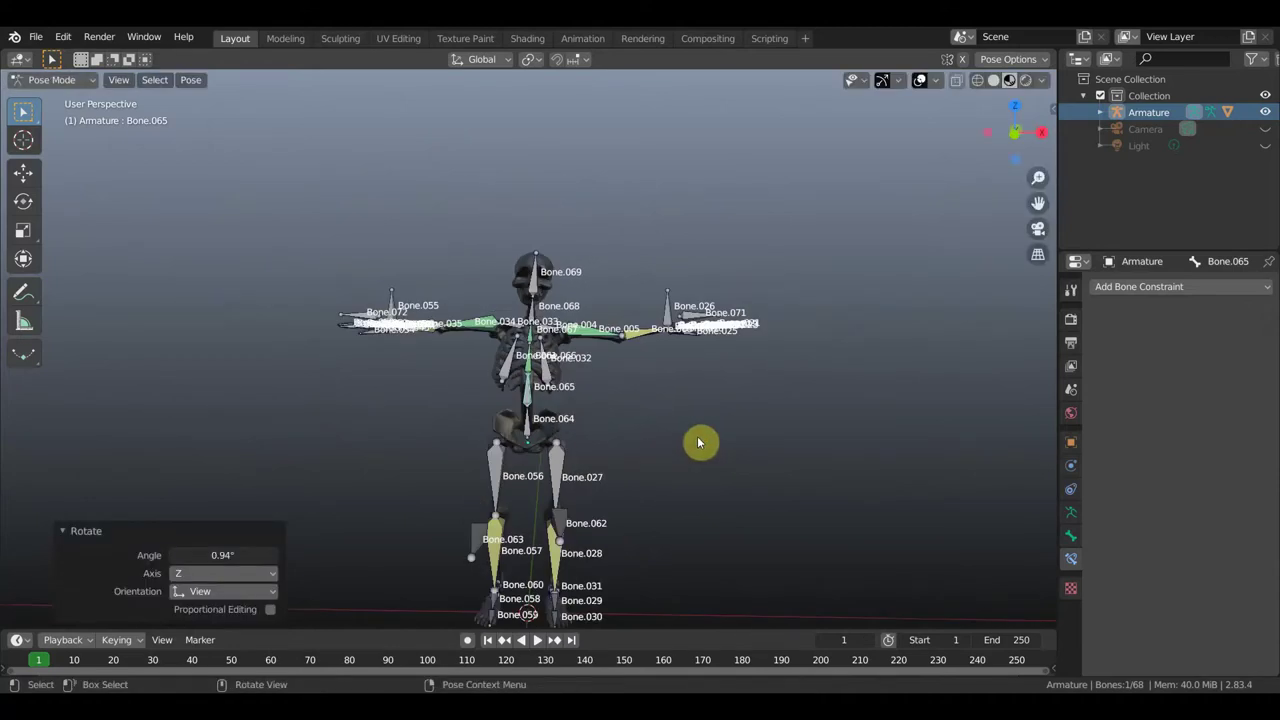
mouse_move(702, 443)
middle_mouse_down()
mouse_move(694, 389)
mouse_move(593, 441)
middle_mouse_up()
scroll(694, 389, "up", 3)
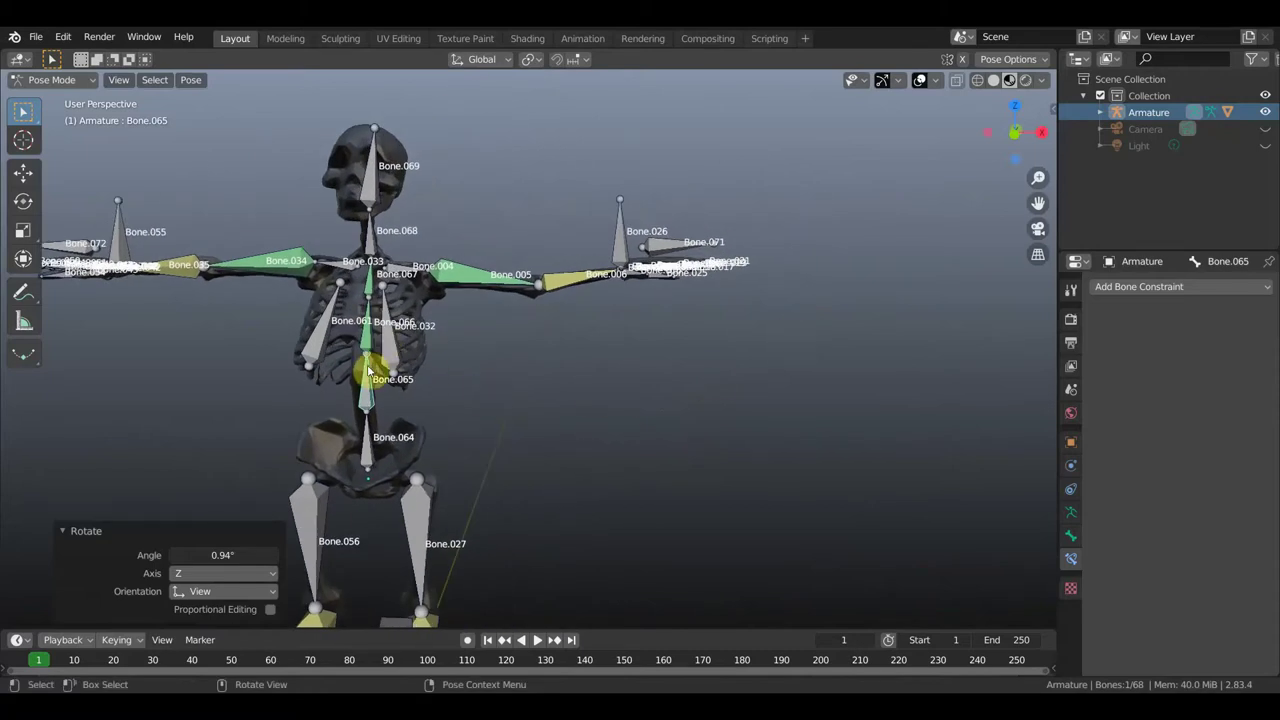
mouse_move(366, 362)
middle_mouse_down()
mouse_move(234, 349)
mouse_move(320, 325)
middle_mouse_up()
mouse_move(477, 329)
middle_mouse_down()
mouse_move(703, 346)
mouse_move(563, 394)
mouse_move(584, 397)
middle_mouse_up()
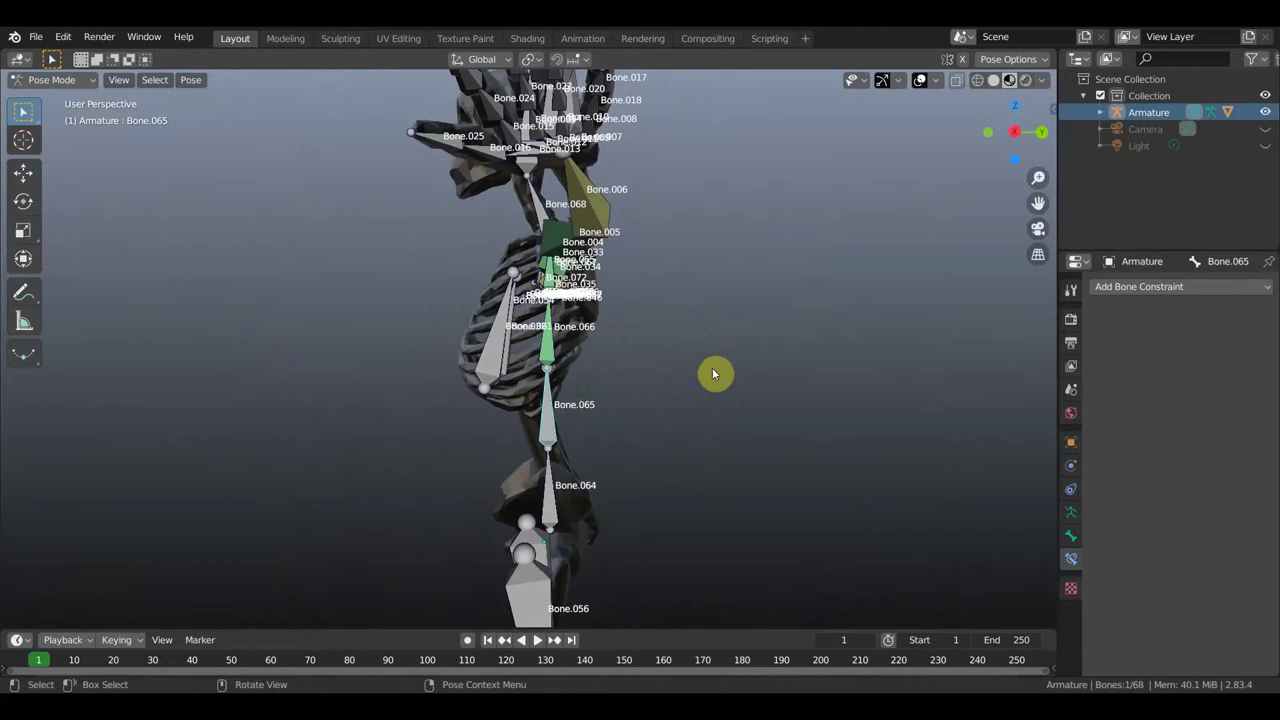
Rotate Bone.065 to 2.08° about Z, then orbit and zoom in on the right hand.
key("r")
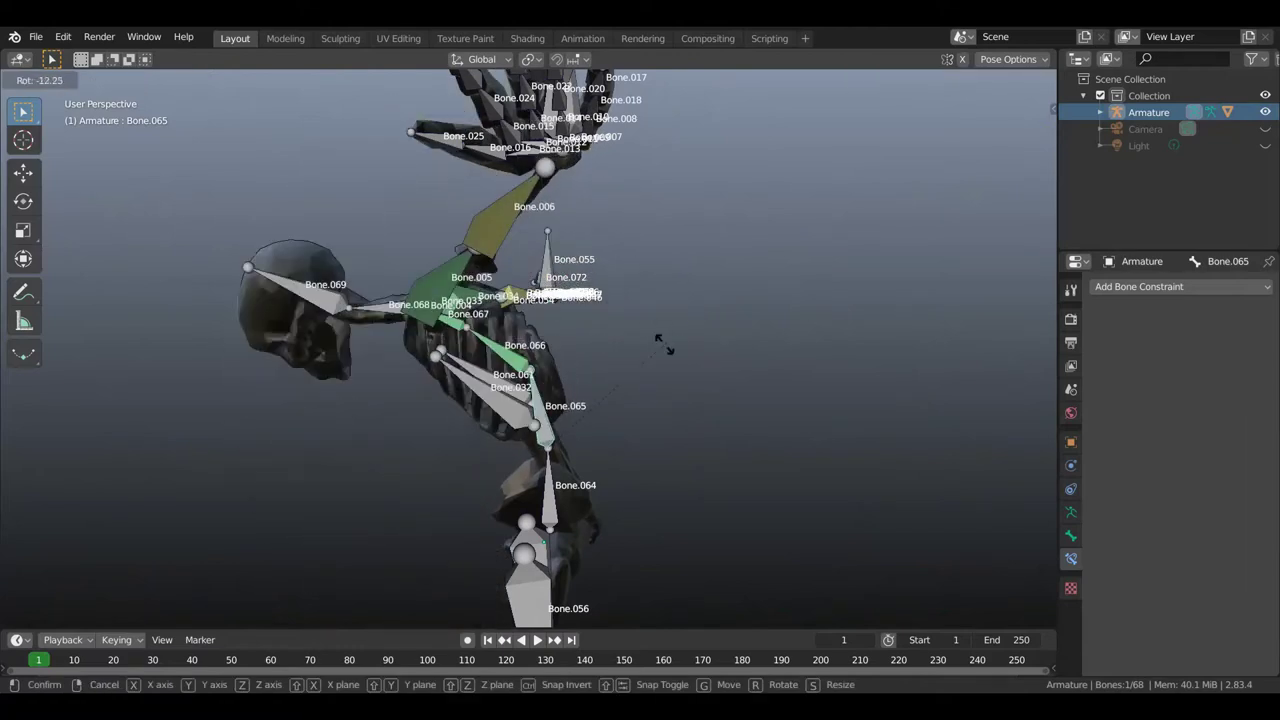
left_click(635, 404)
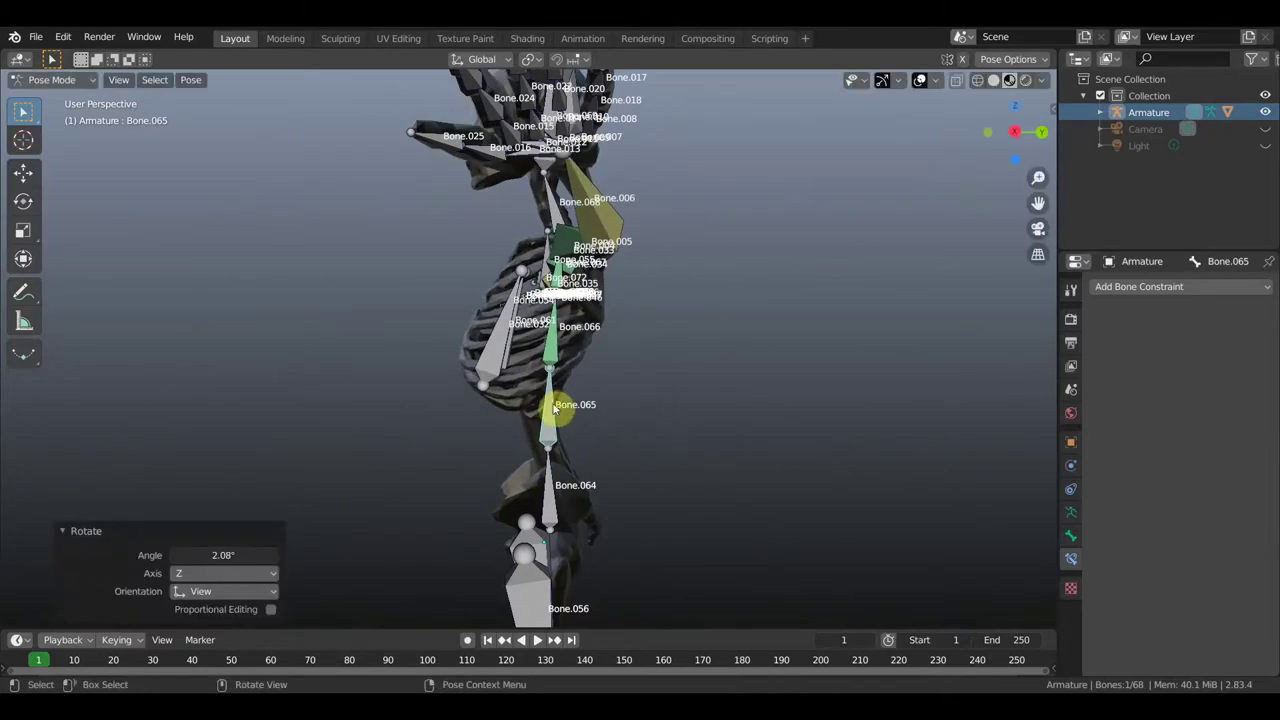
mouse_move(540, 412)
middle_mouse_down()
mouse_move(811, 420)
mouse_move(1051, 491)
mouse_move(951, 477)
mouse_move(845, 508)
mouse_move(863, 534)
middle_mouse_up()
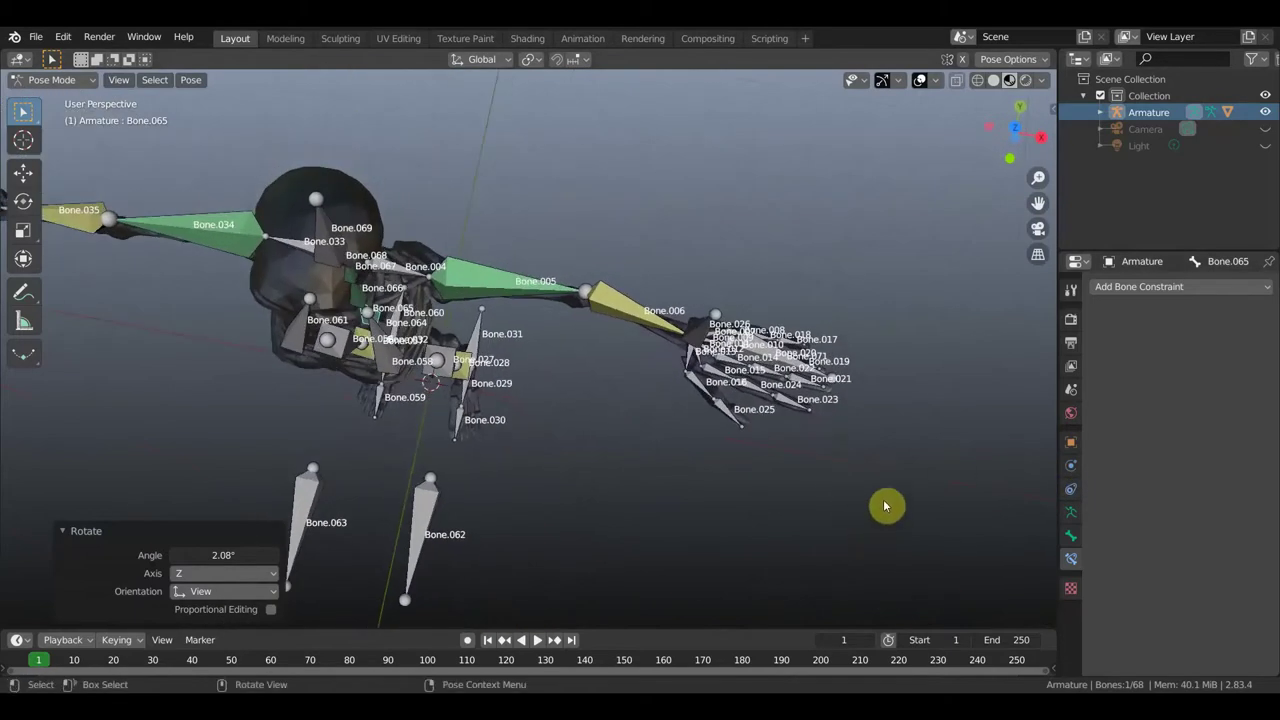
mouse_move(877, 480)
middle_mouse_down()
mouse_move(715, 447)
mouse_move(766, 454)
mouse_move(794, 349)
mouse_move(786, 462)
mouse_move(766, 420)
mouse_move(829, 483)
mouse_move(714, 415)
mouse_move(738, 418)
middle_mouse_up()
scroll(741, 447, "up", 3)
scroll(763, 455, "up", 2)
Make finger bone Bone.024 copy Bone.071's rotation, undoing a constraint mistakenly added to Bone.071.
left_click(592, 265)
left_click(597, 358)
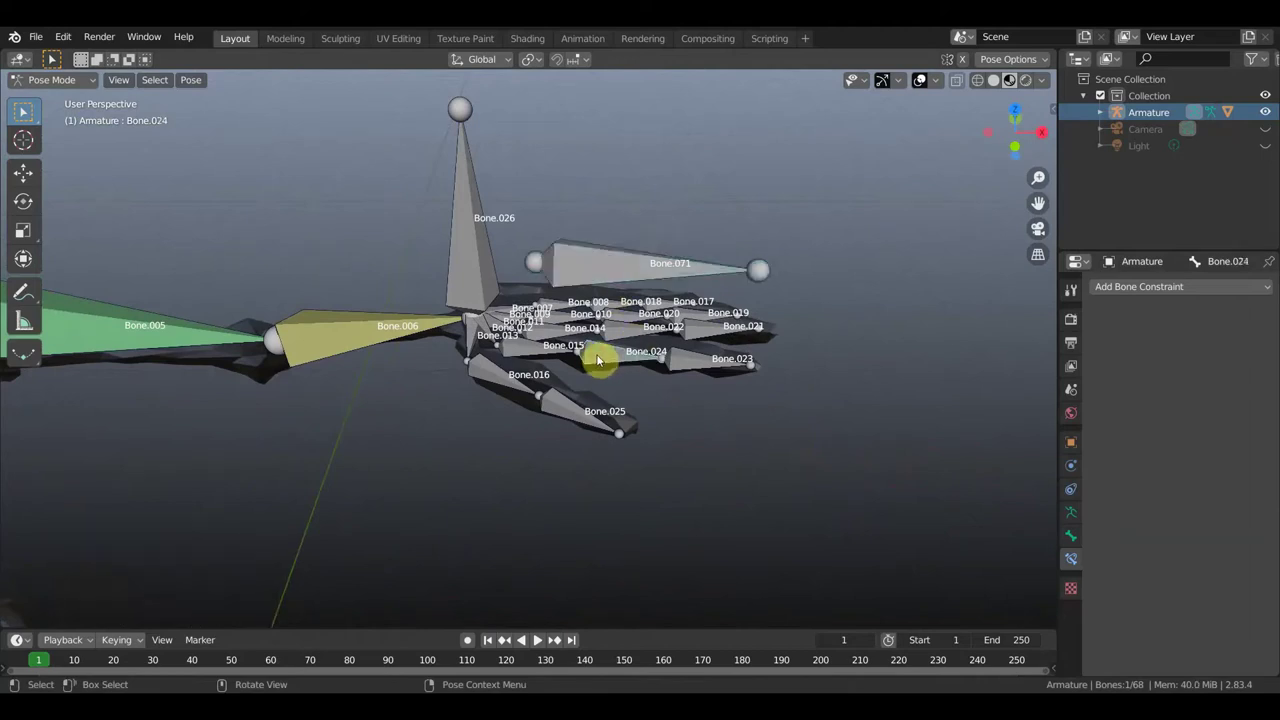
left_click(621, 271, "shift")
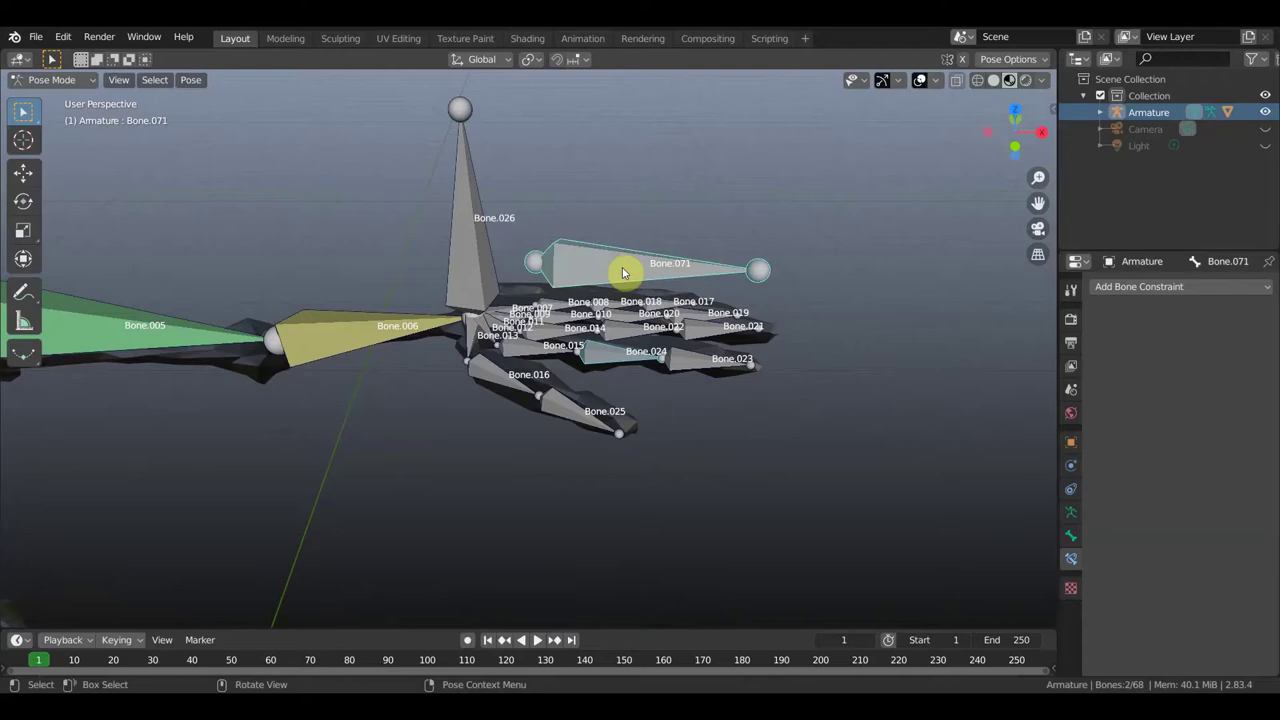
key("ctrl+shift+c")
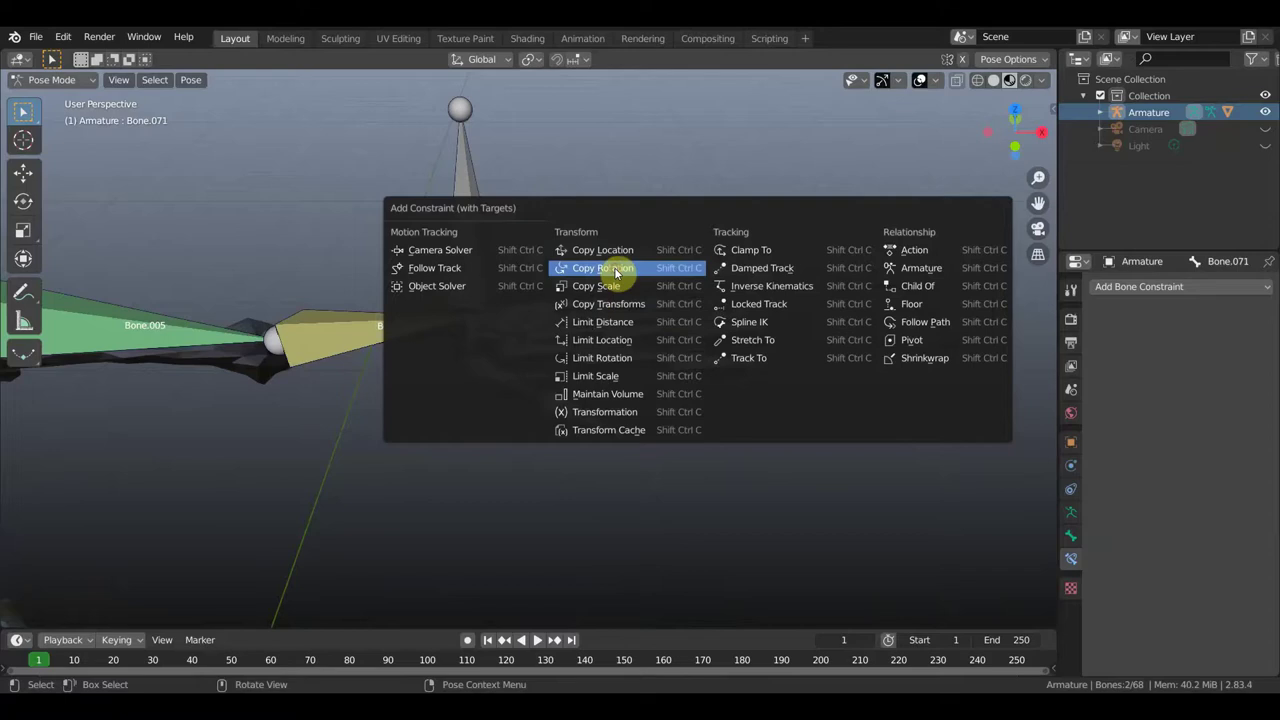
left_click(610, 268)
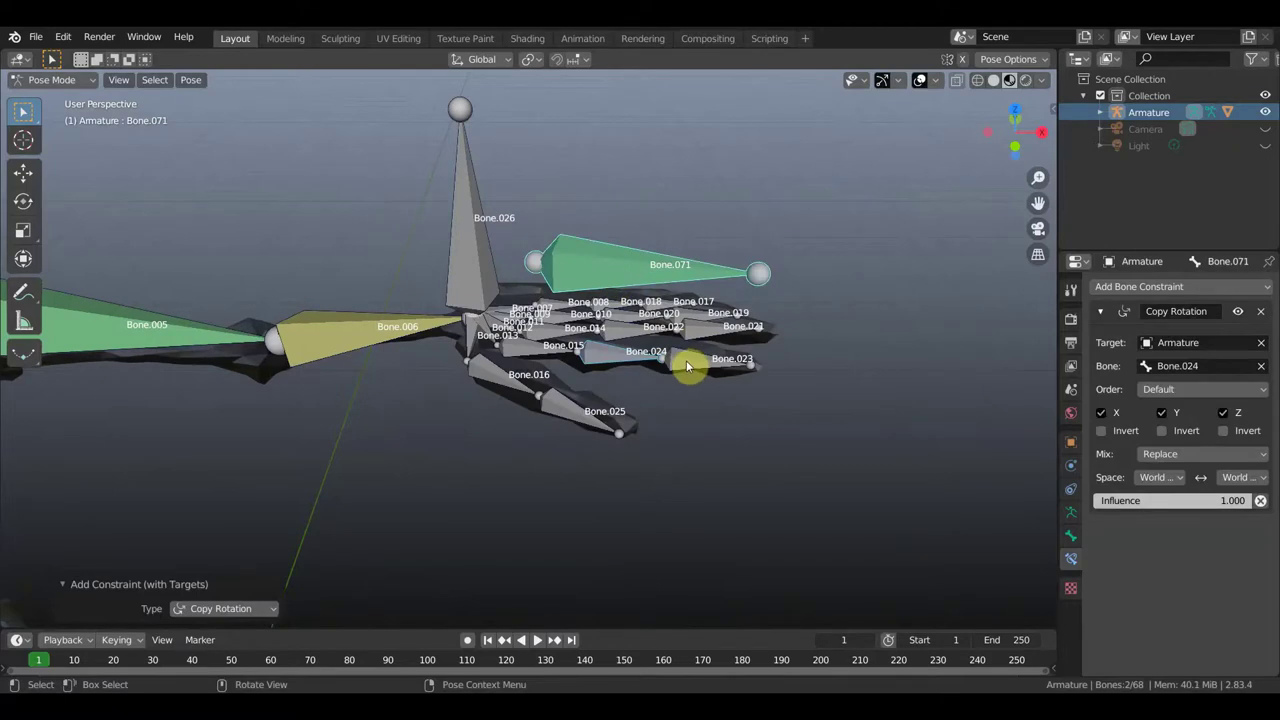
key("ctrl+z")
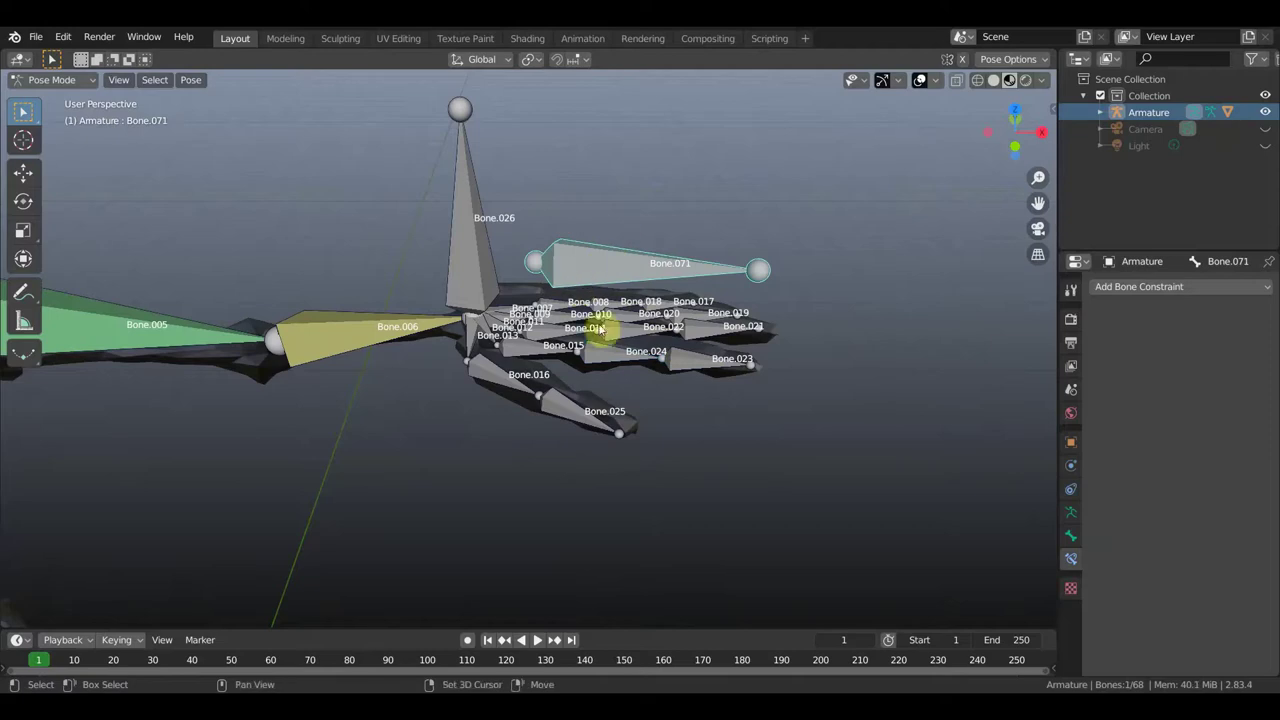
left_click(610, 358, "shift")
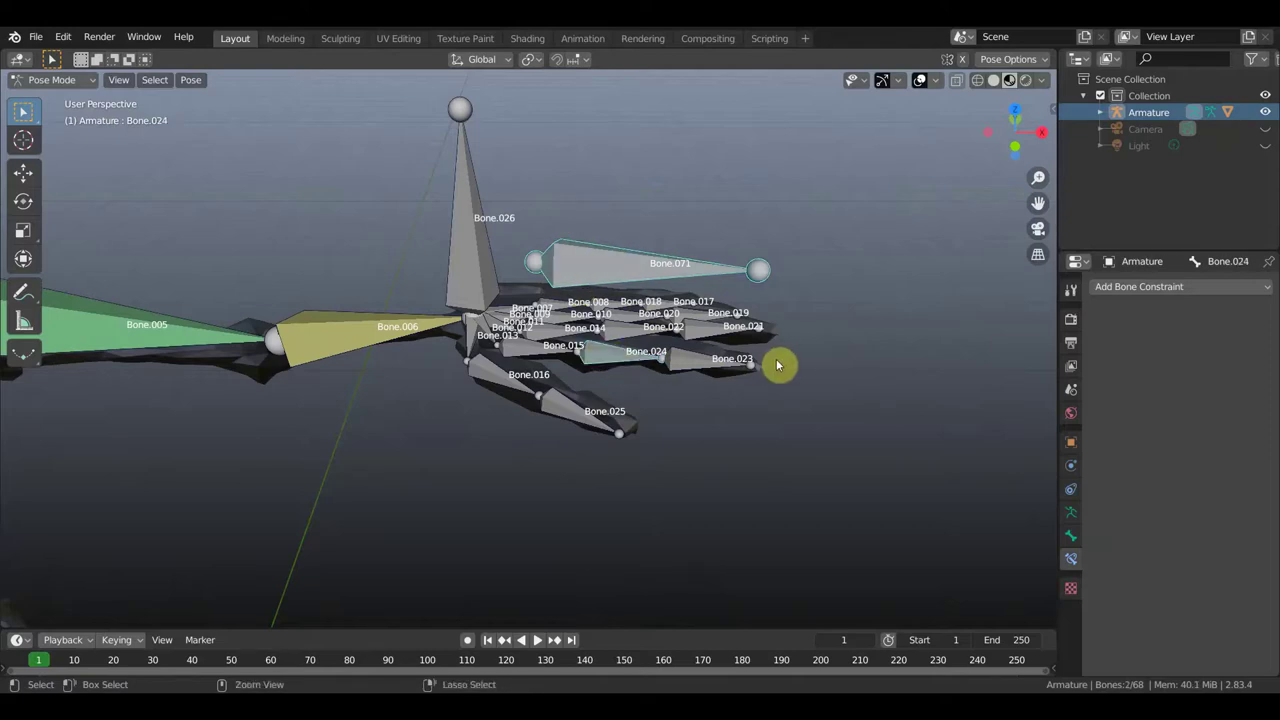
key("ctrl+shift+c")
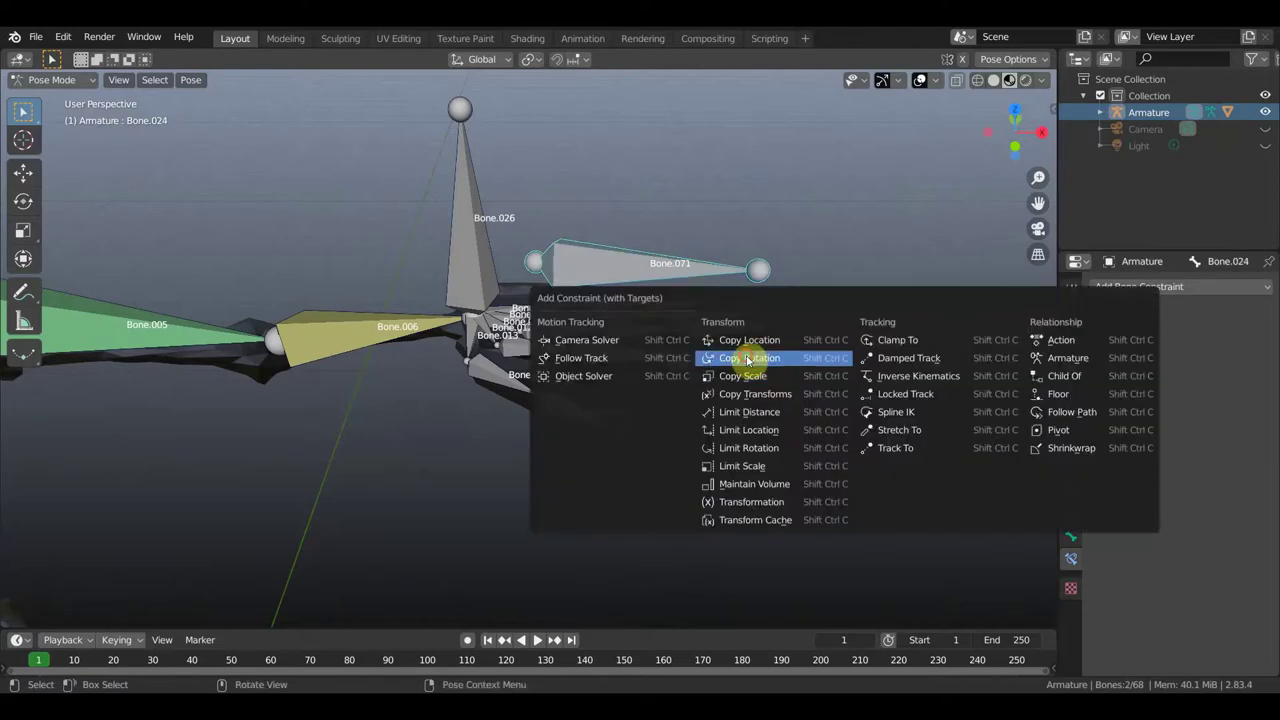
left_click(748, 356)
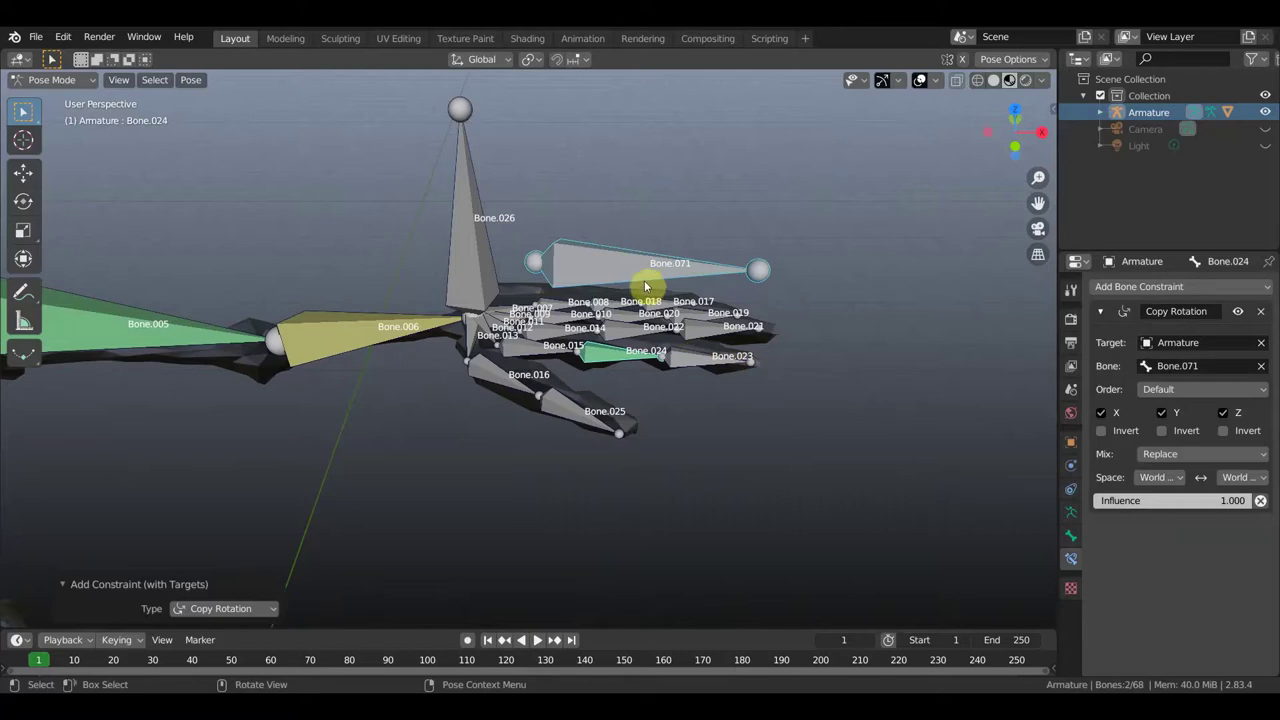
Make finger bone Bone.023 copy Bone.071's rotation as well.
left_click(627, 276)
left_click(700, 366, "shift")
key("ctrl+shift+c")
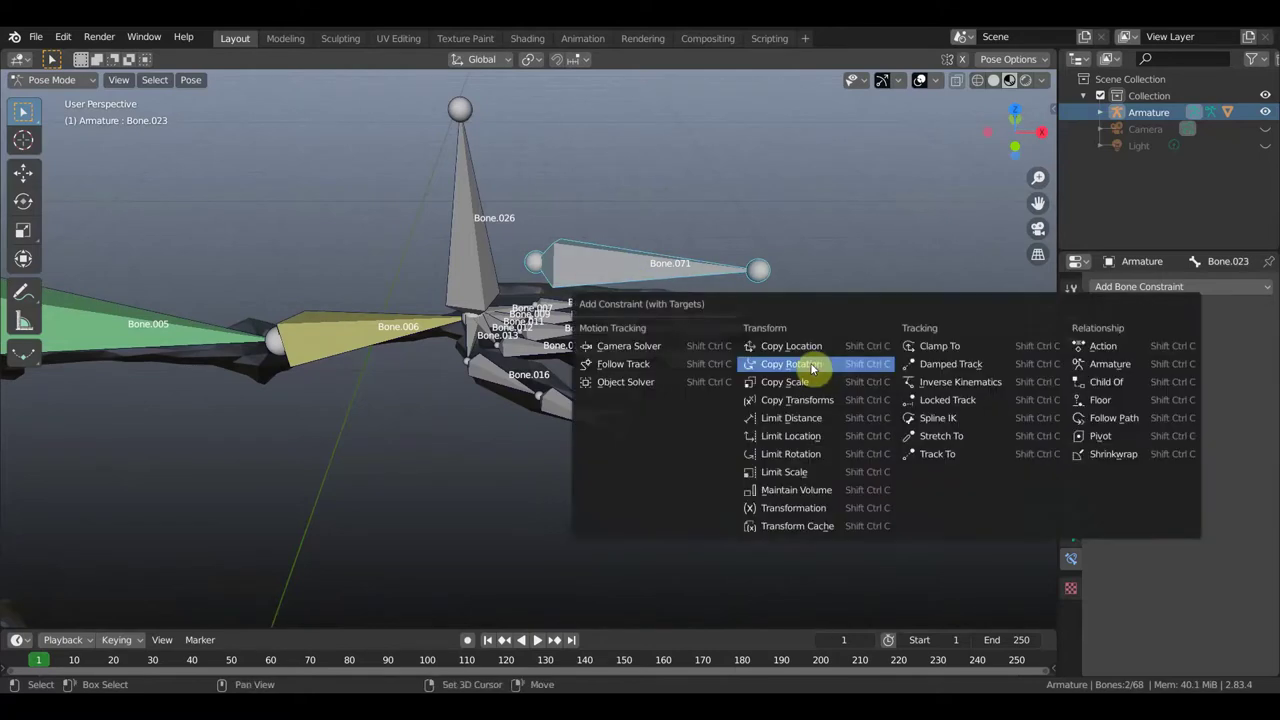
left_click(820, 365)
middle_click_drag(786, 358, 797, 351)
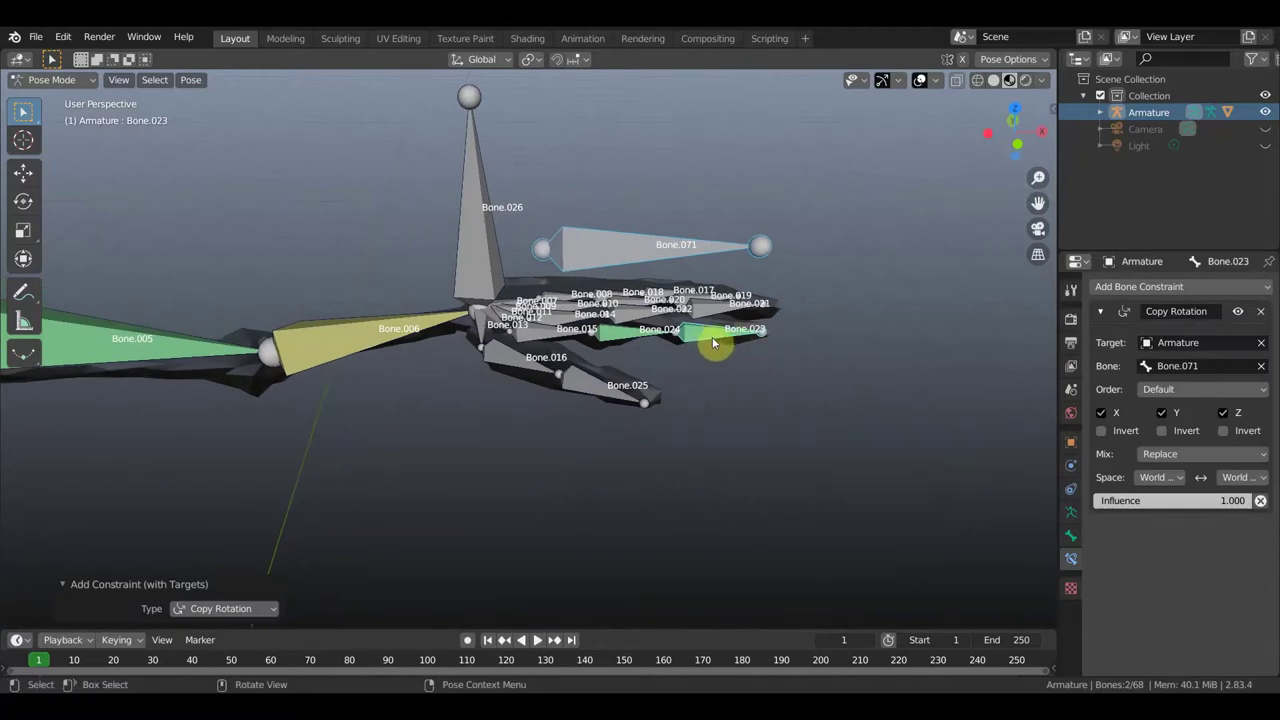
Set Bone.023's Copy Rotation owner and target spaces both to Local Space.
left_click(1180, 480)
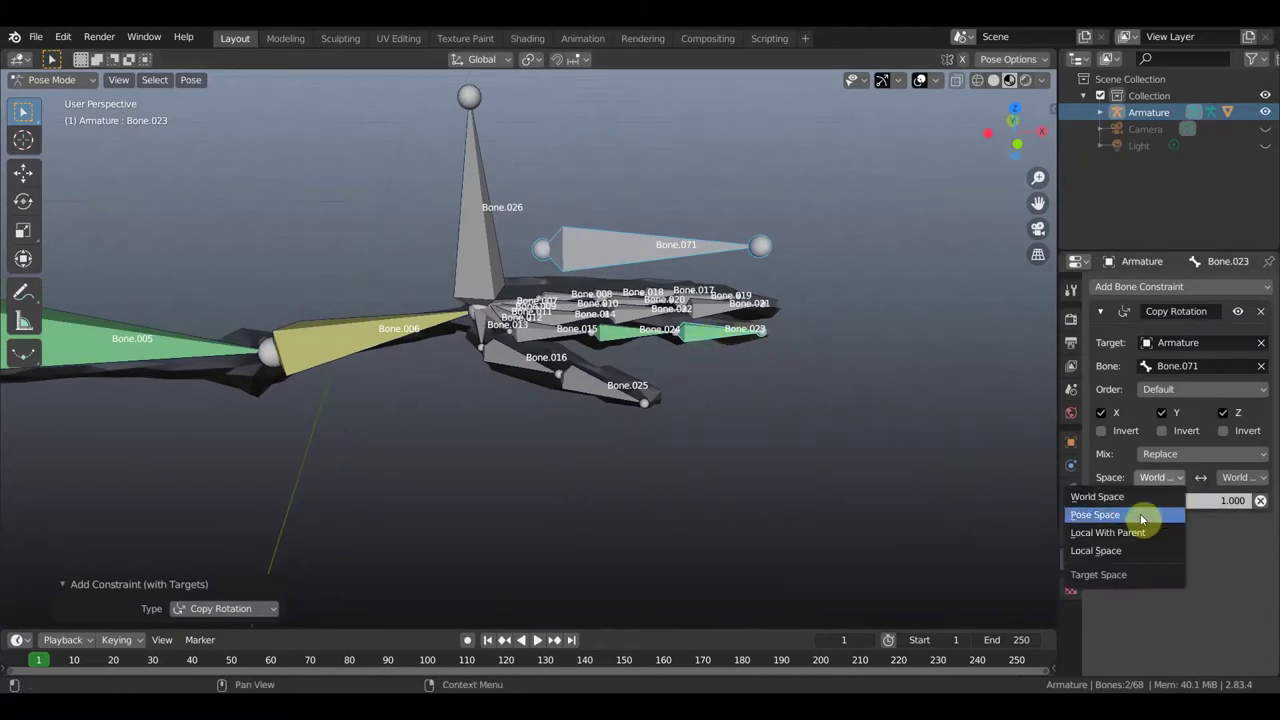
left_click(1132, 551)
left_click(1245, 478)
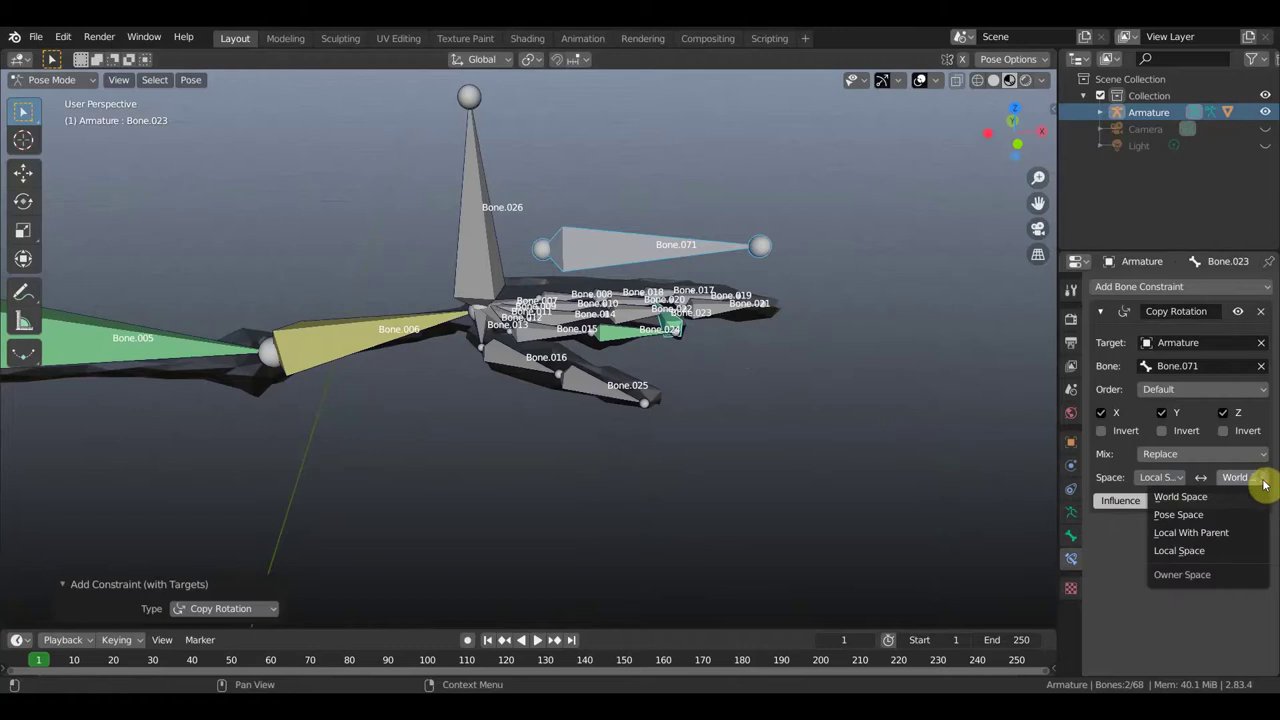
left_click(1200, 549)
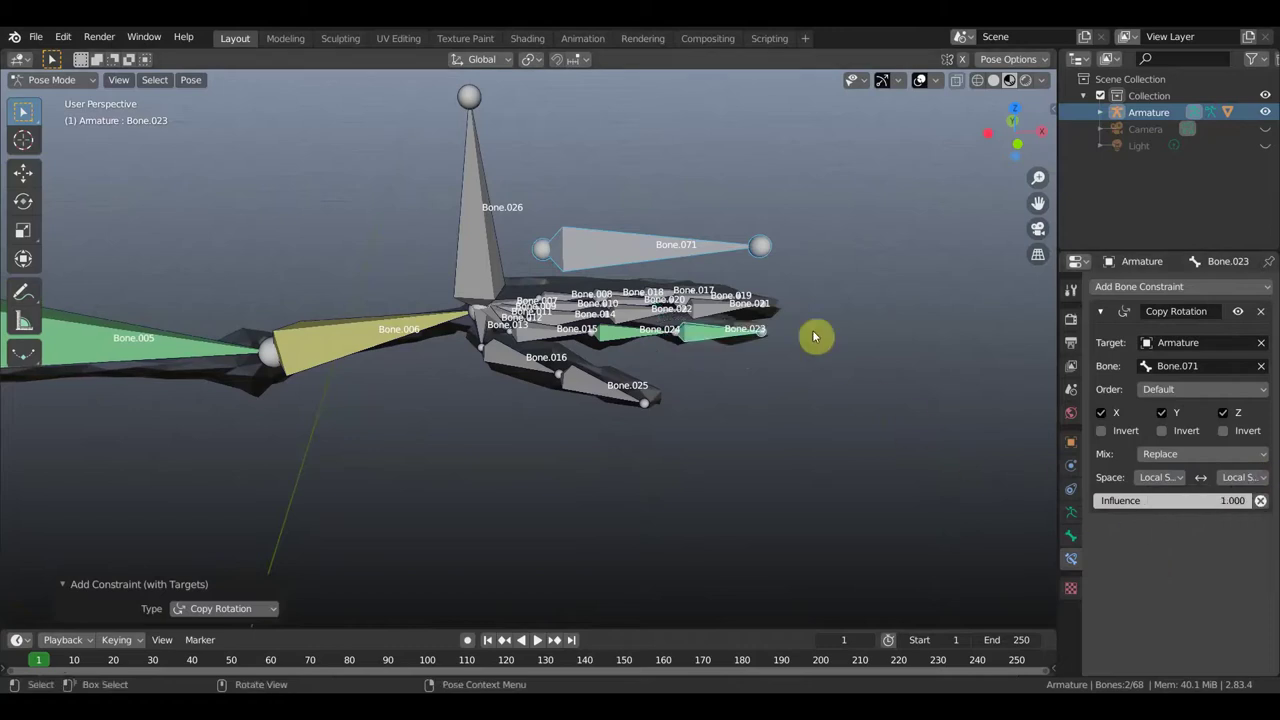
left_click(649, 256)
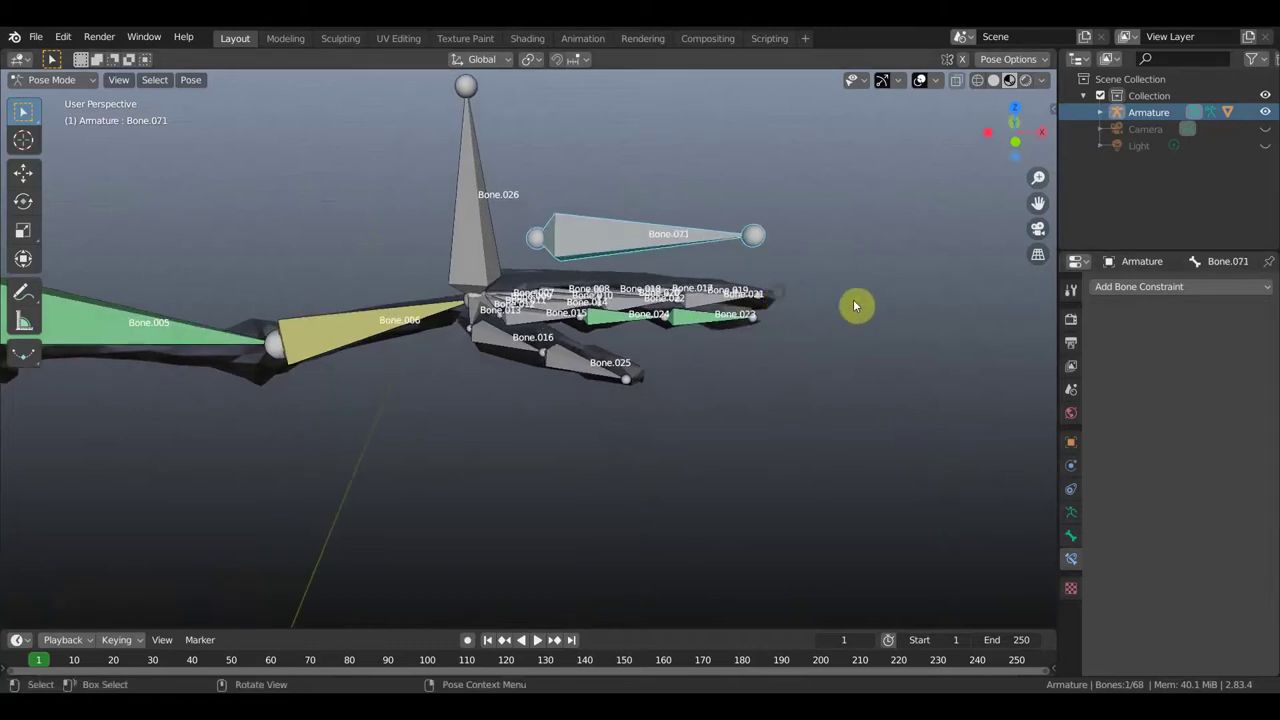
key("r")
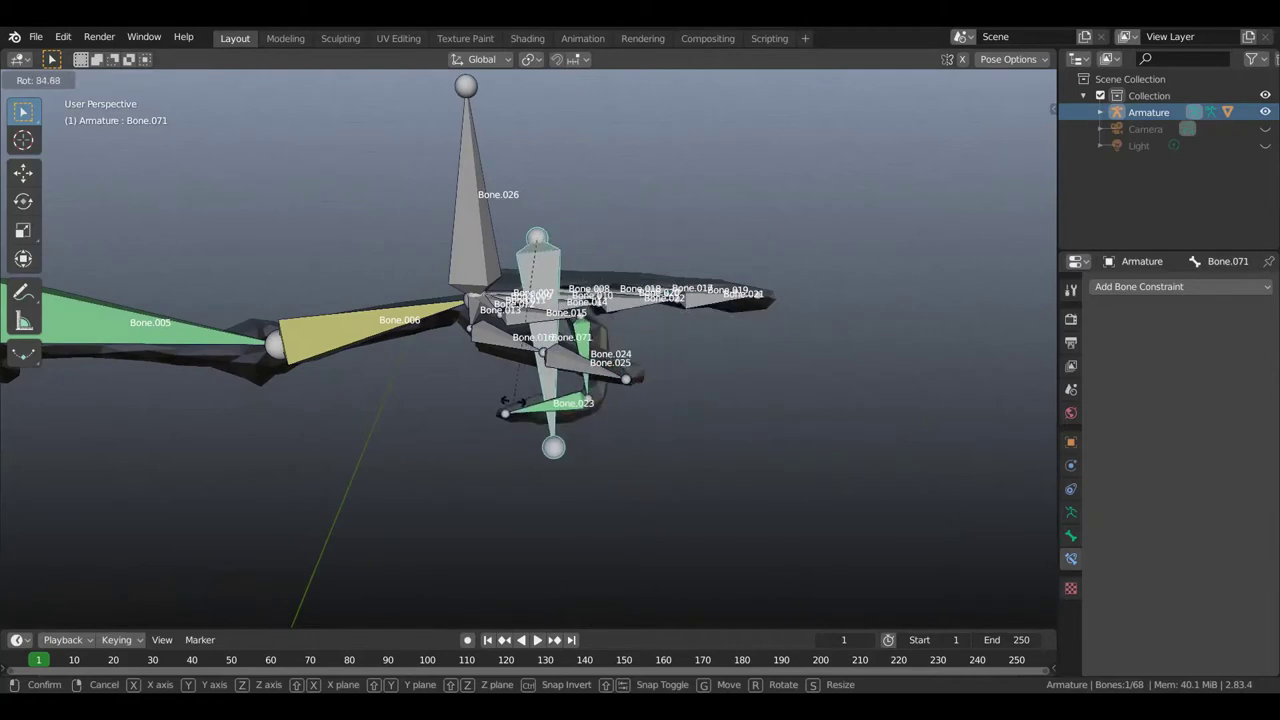
Swing Bone.071 down about 85°, then re-rotate it to 15.3° so the fingers curl along.
left_click(514, 407)
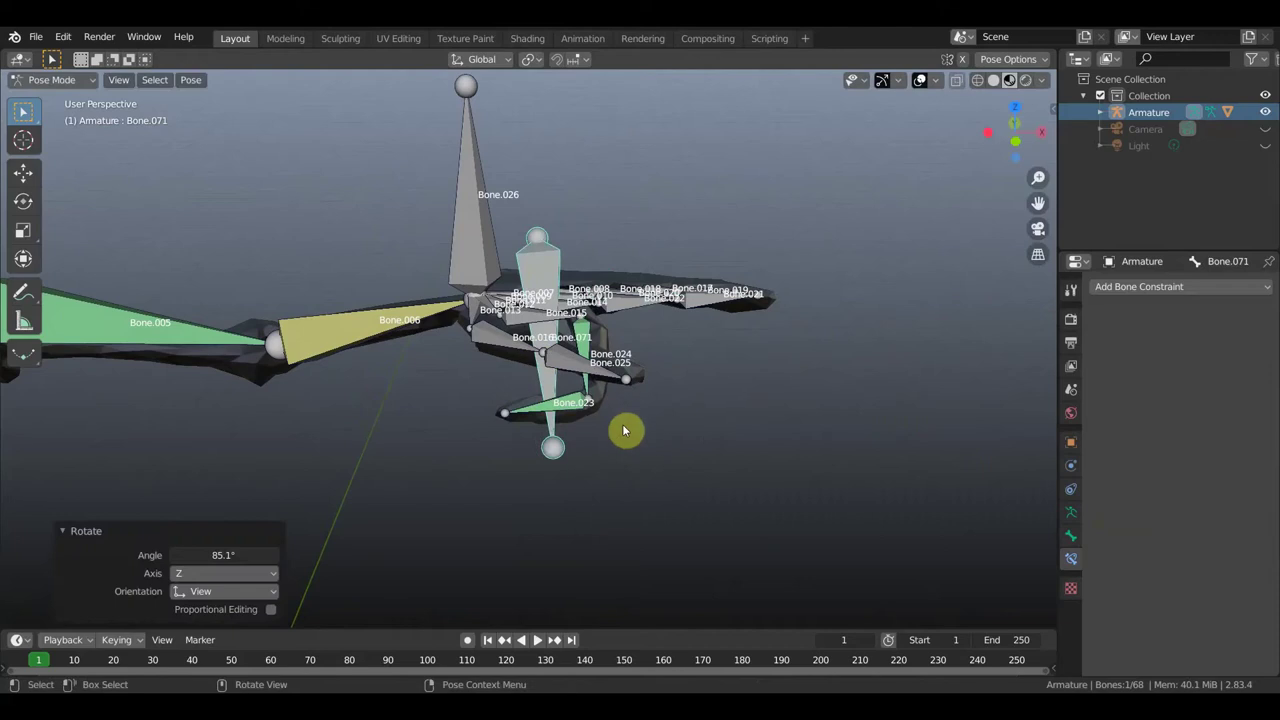
key("r")
left_click(575, 377)
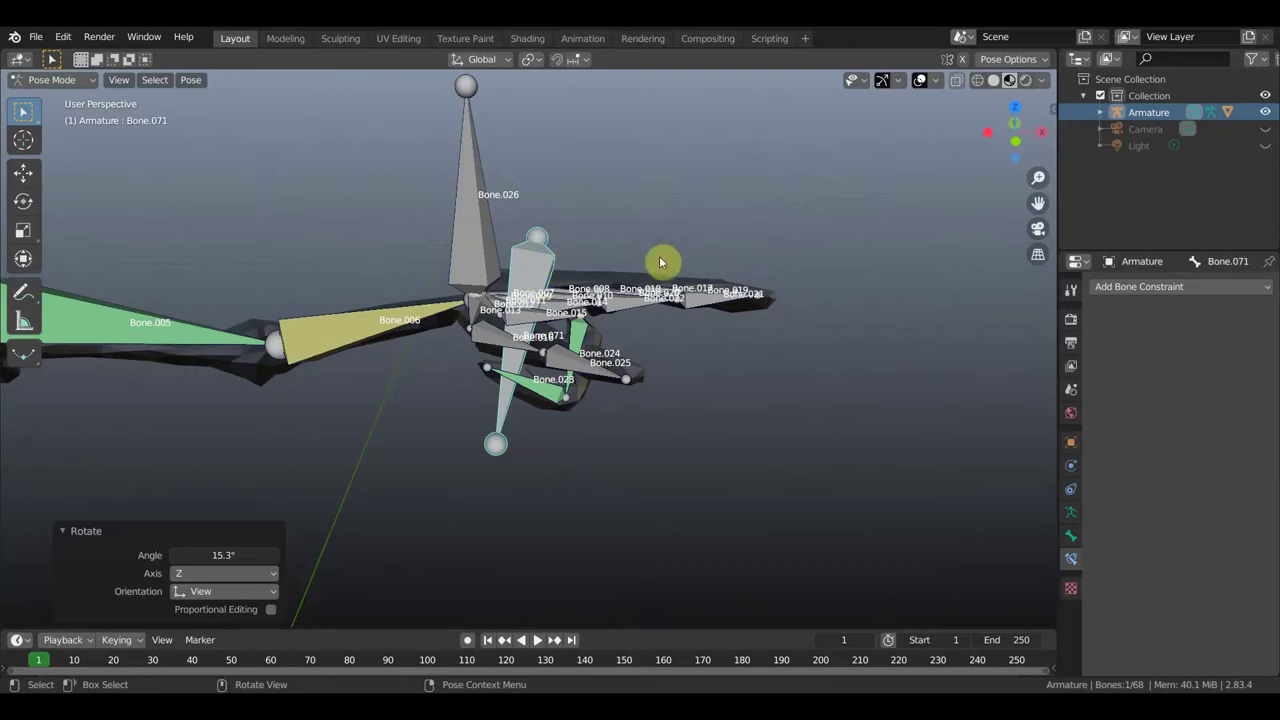
Add Bone.026 to the selection, shift the hand bones slightly and turn them −90.7°.
left_click(480, 243, "shift")
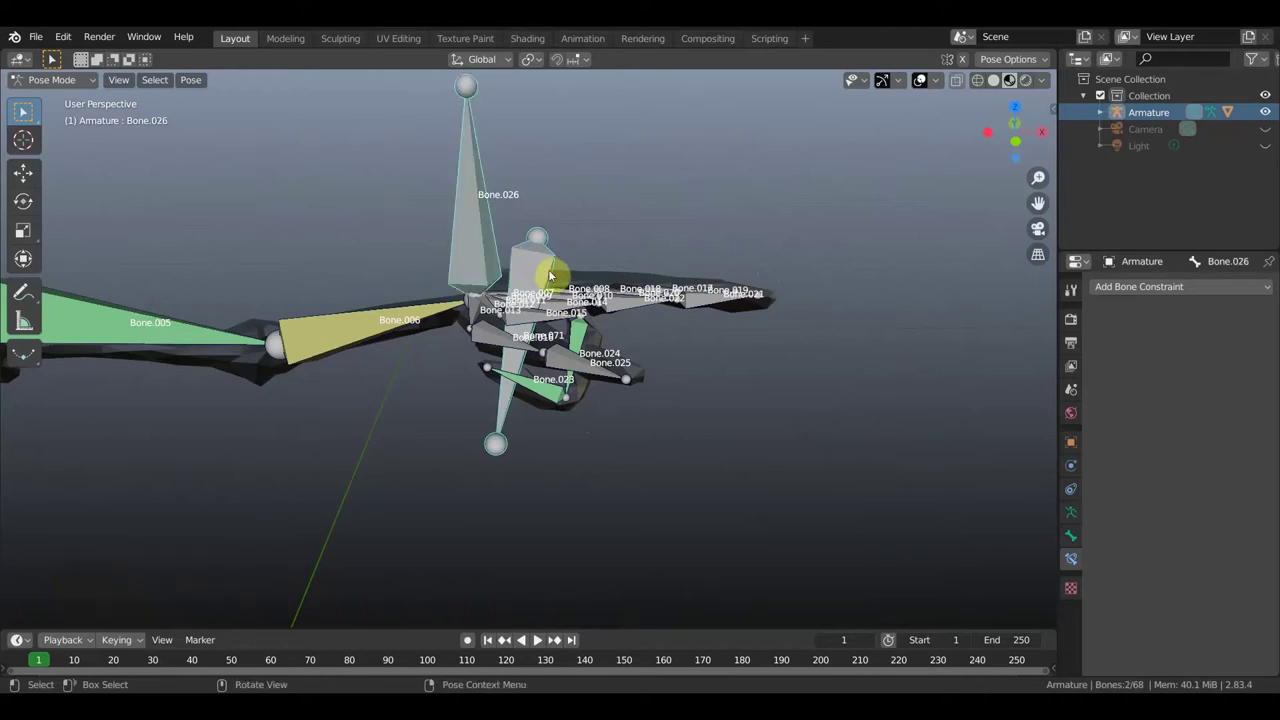
key("g")
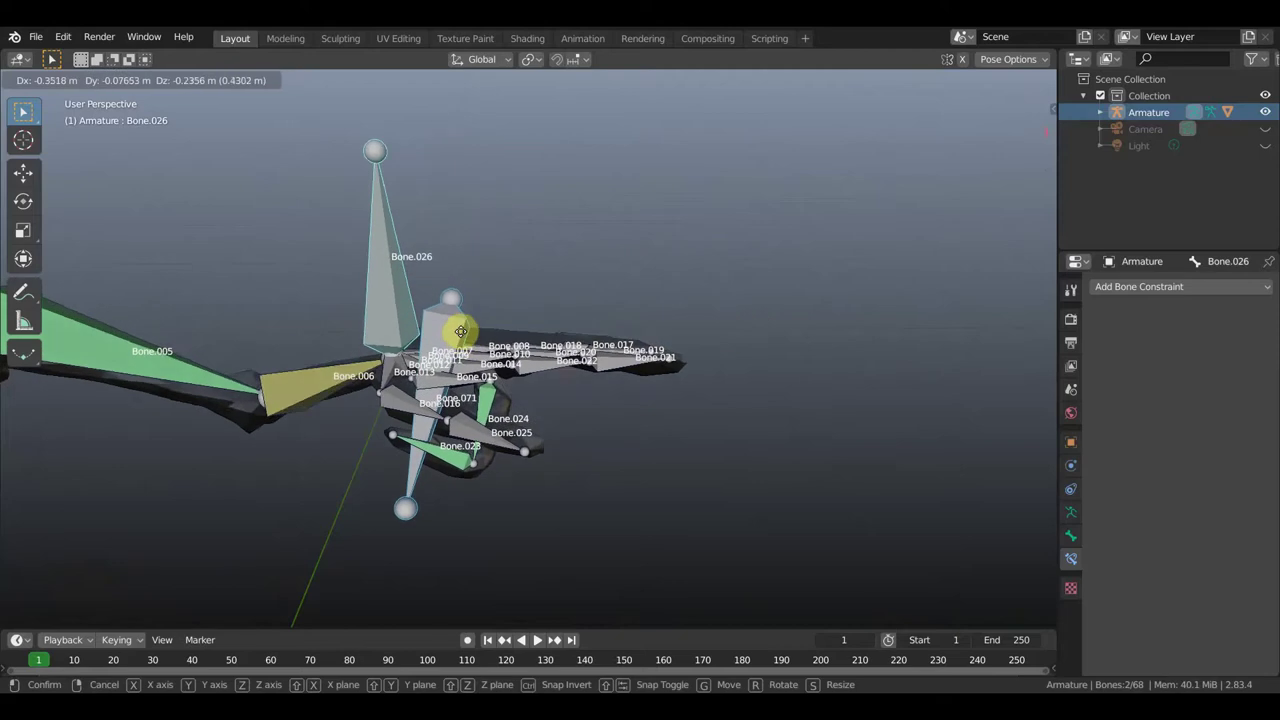
left_click(598, 294)
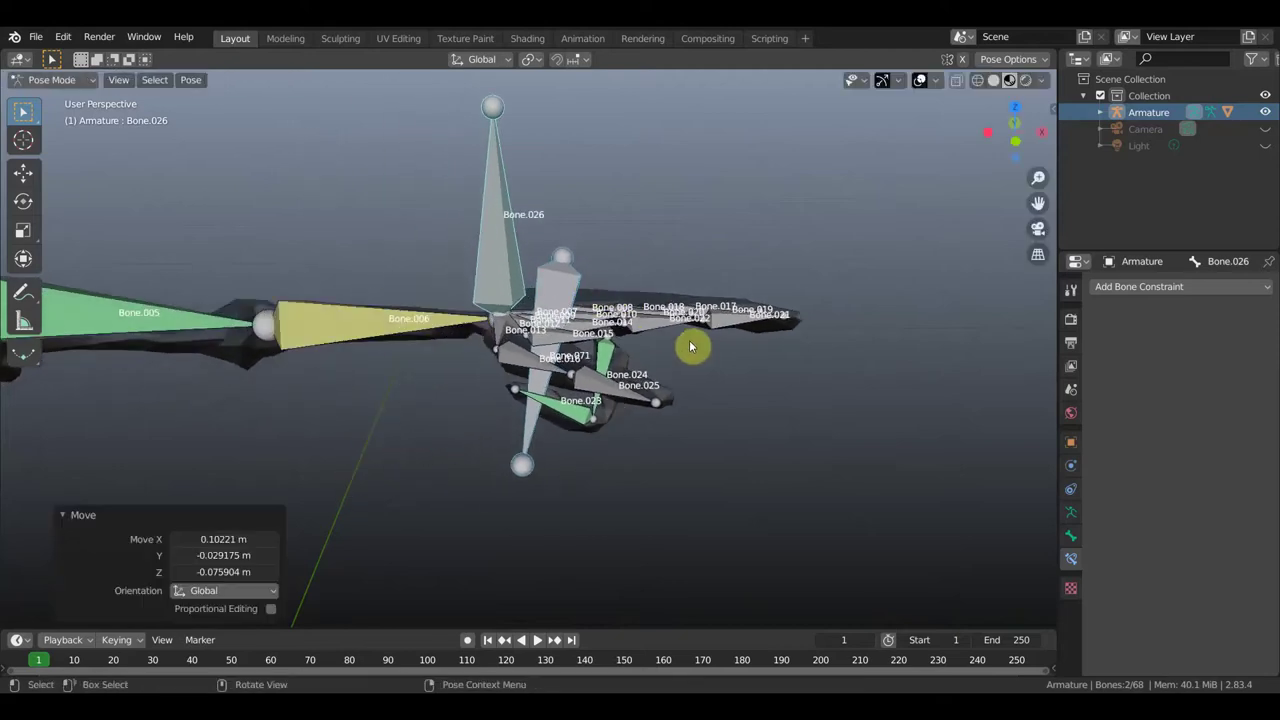
key("r")
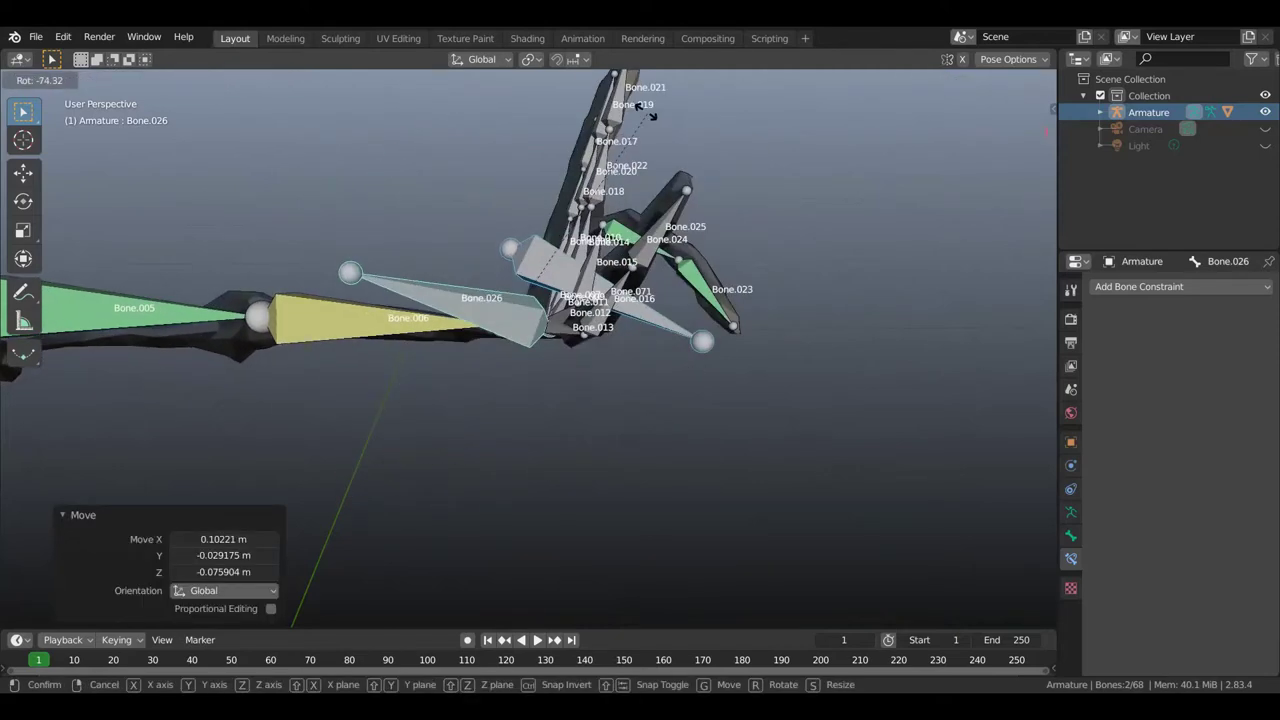
left_click(619, 601)
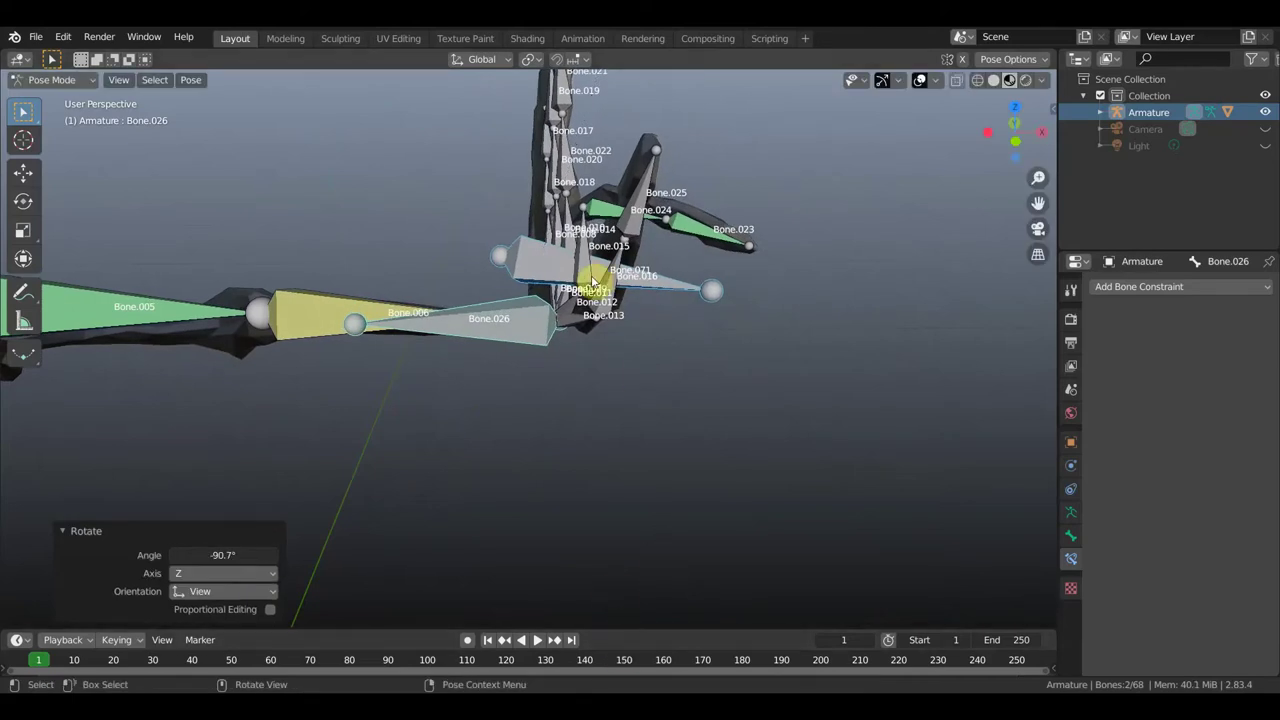
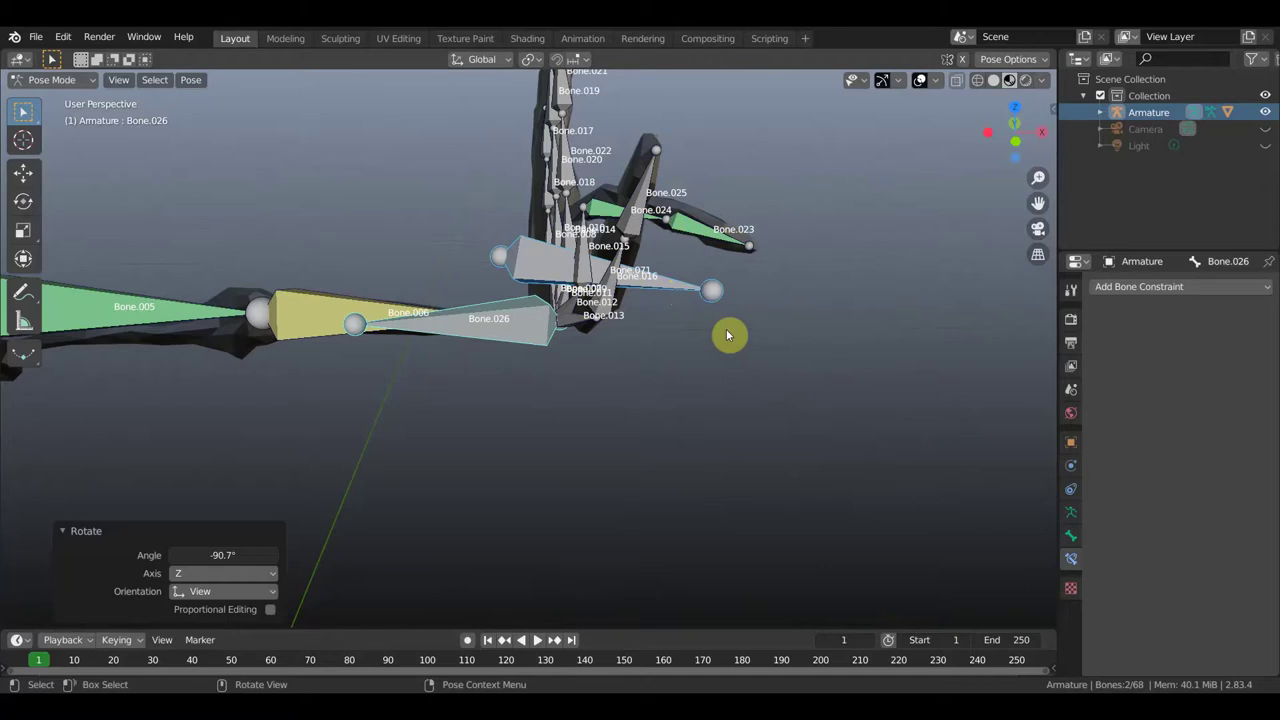
Undo the last two hand rotations and switch the armature to Edit Mode.
key("ctrl+z")
key("ctrl+z")
key("ctrl+z")
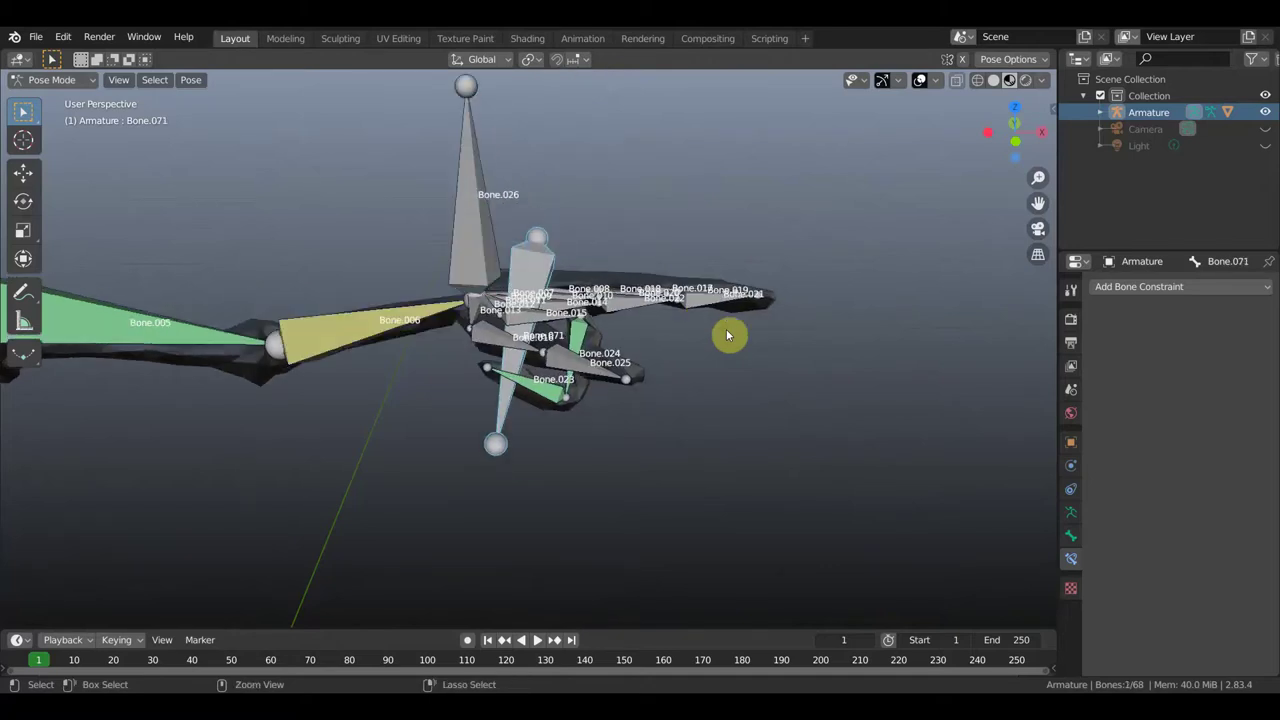
key("ctrl+z")
key("ctrl+z")
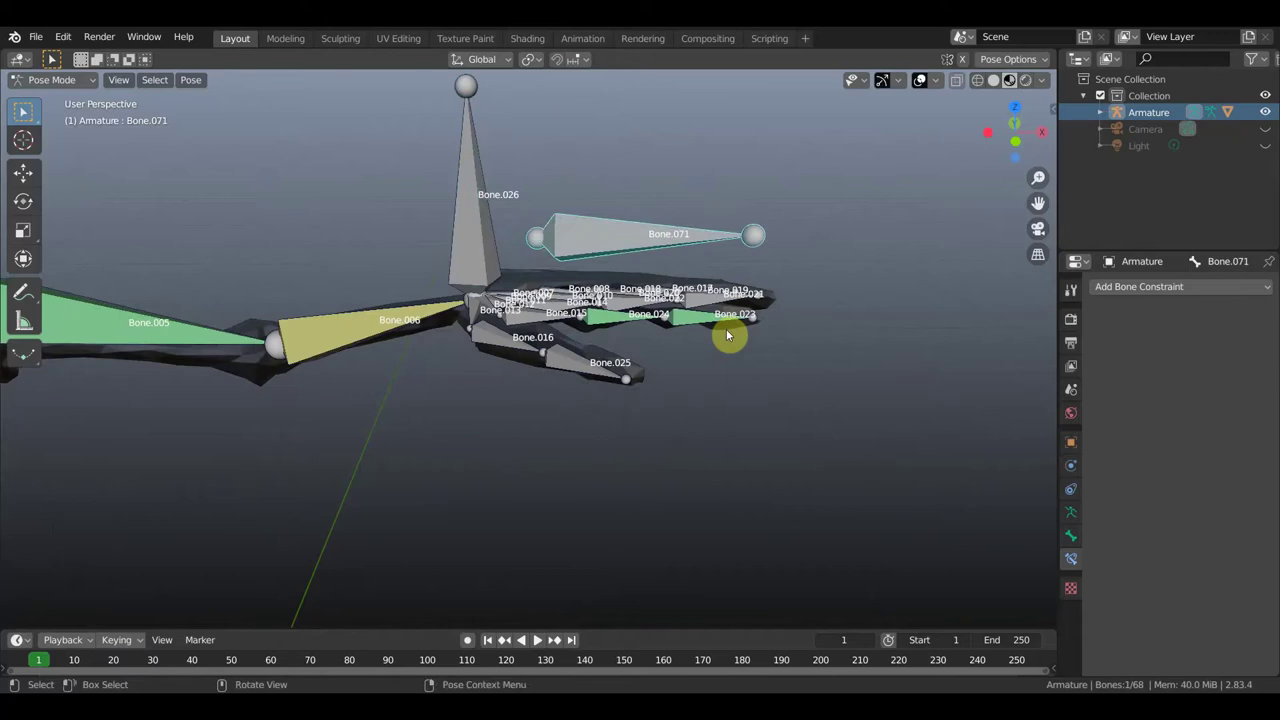
left_click(84, 79)
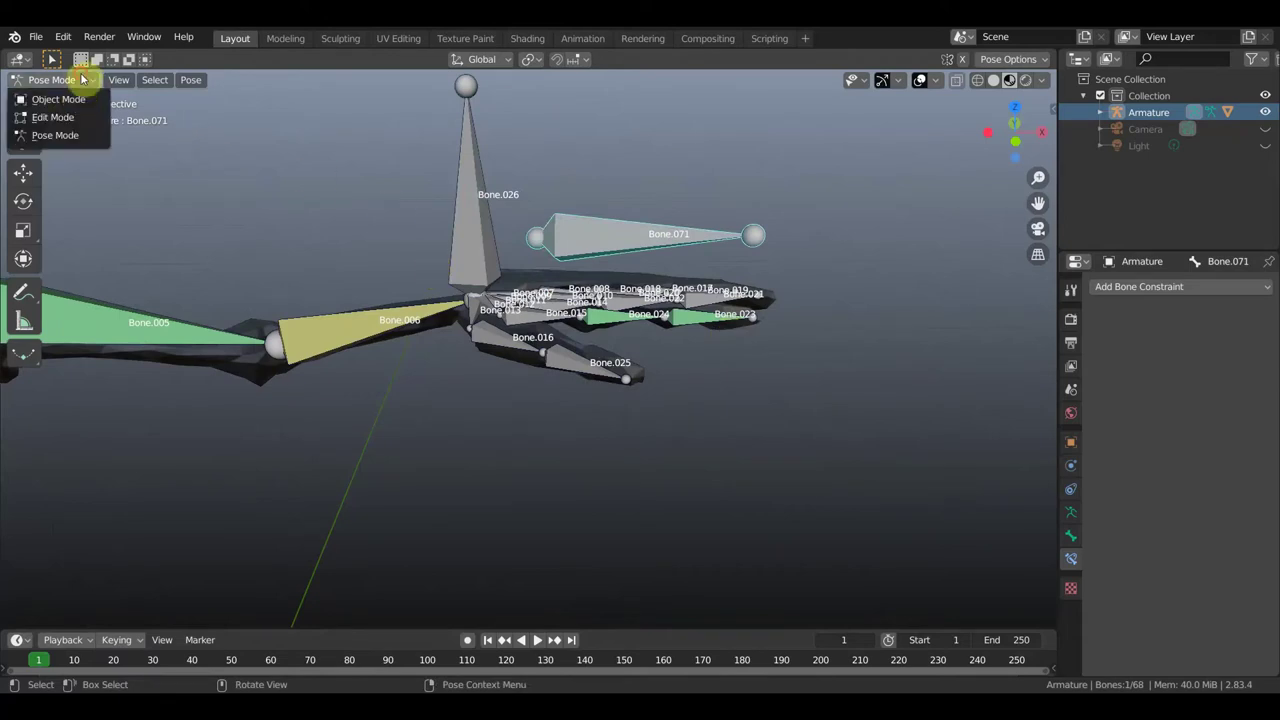
left_click(55, 117)
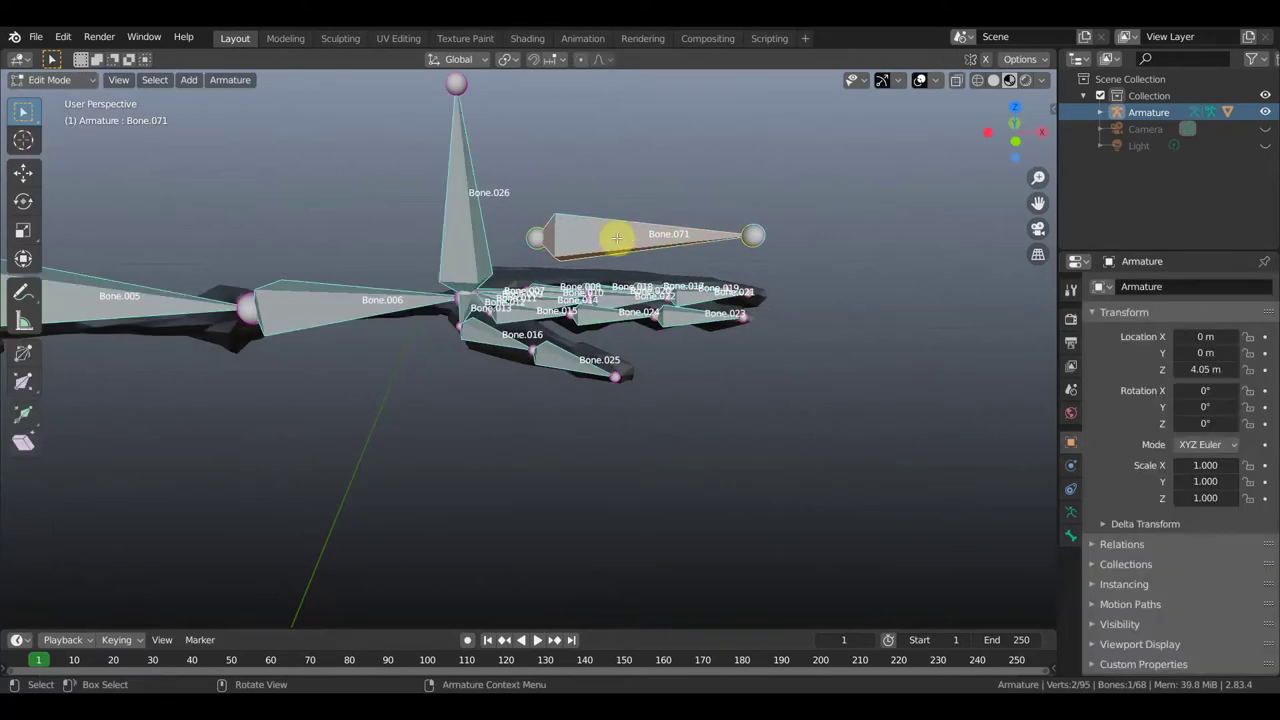
Delete the stray Bone.071 and return the armature to Pose Mode.
key("x")
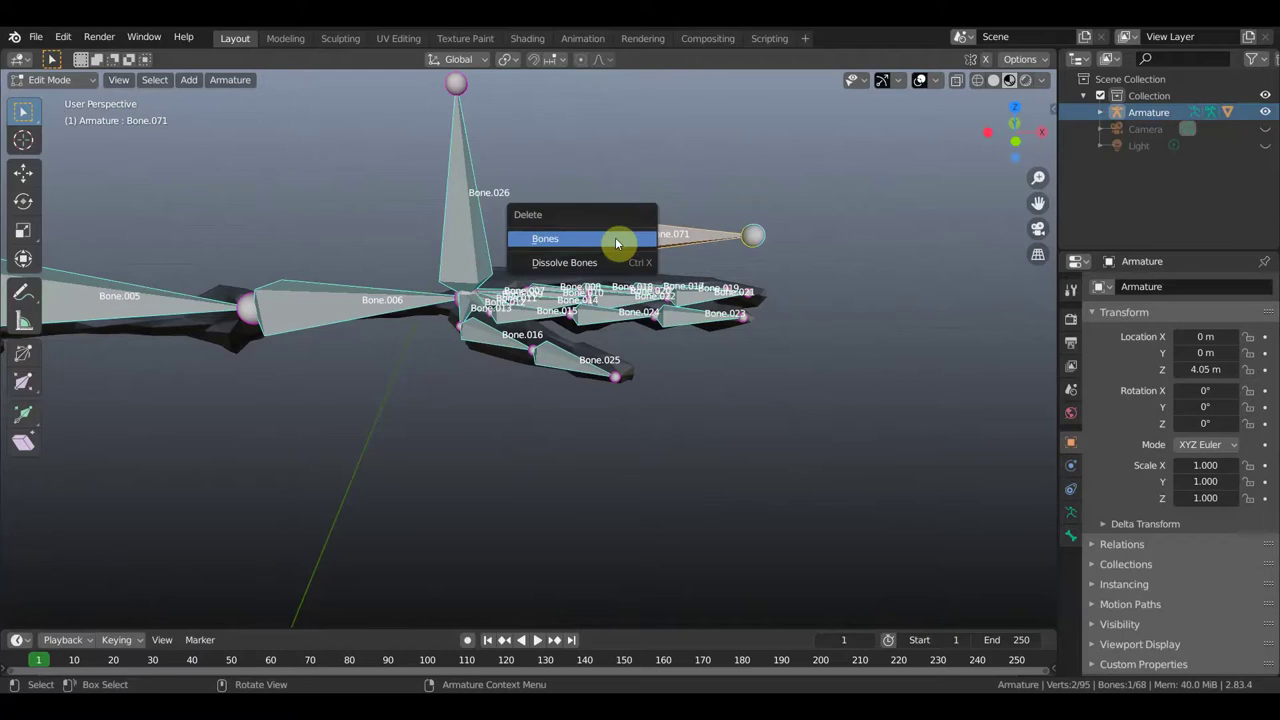
left_click(616, 240)
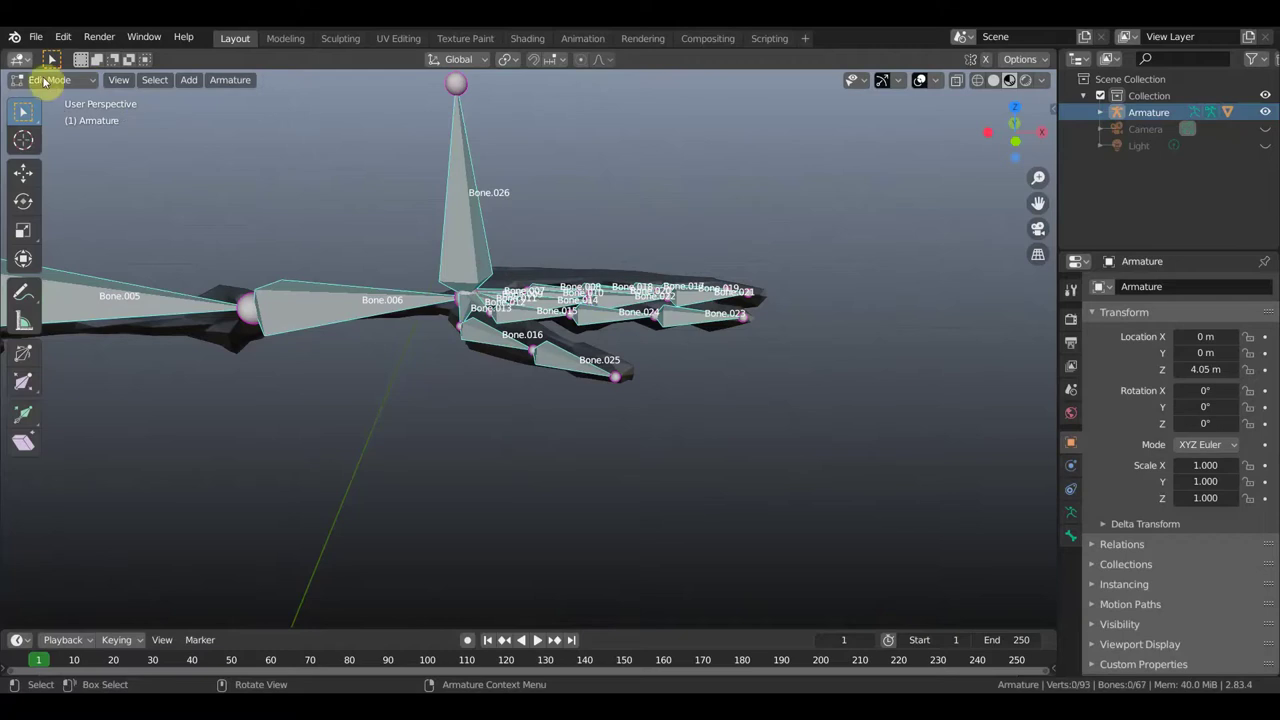
left_click(50, 79)
left_click(64, 137)
left_click(380, 297)
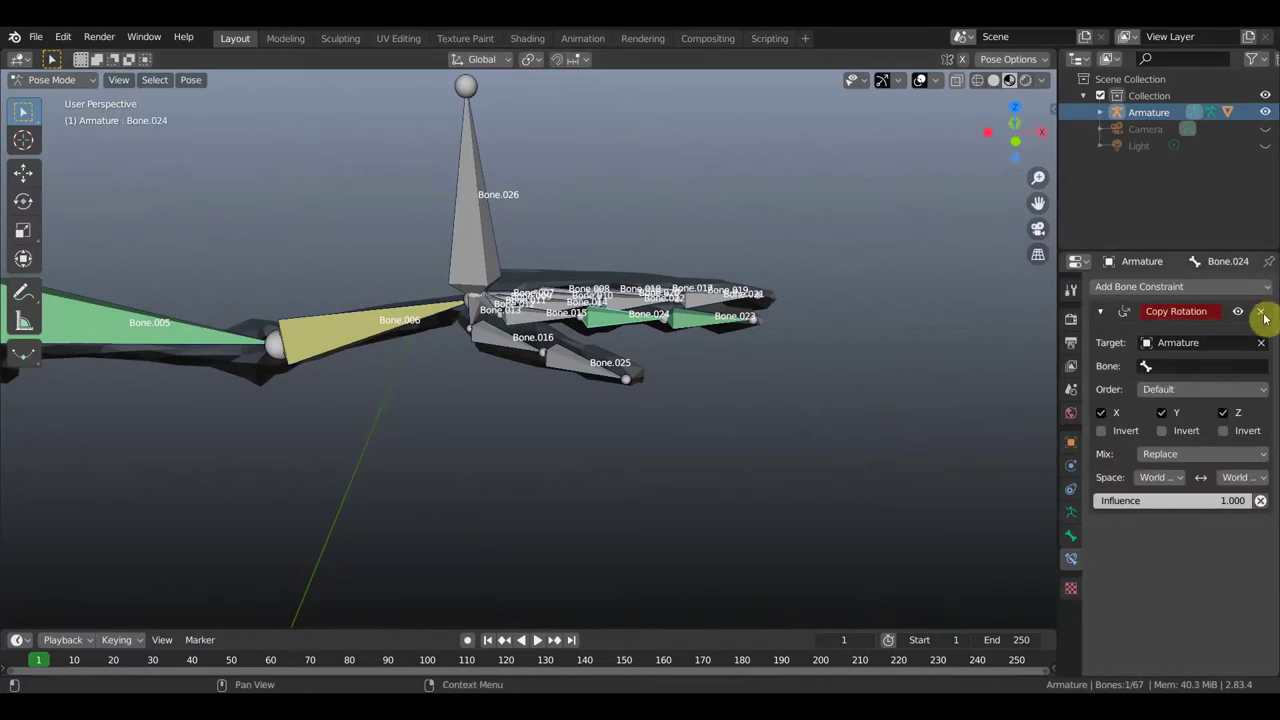
Remove the Copy Rotation constraints from Bone.024 and Bone.023.
left_click(1262, 313)
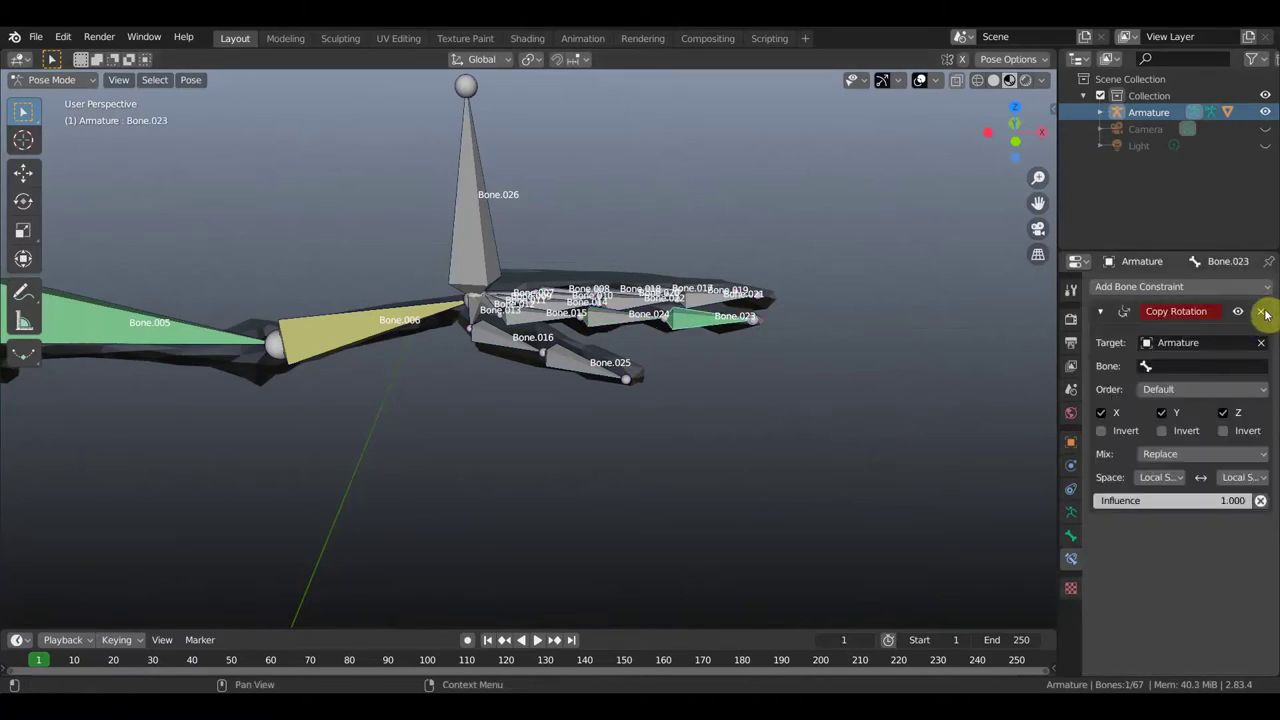
left_click(1264, 313)
mouse_move(692, 337)
middle_mouse_down()
mouse_move(700, 420)
mouse_move(544, 395)
middle_mouse_up()
Look over finger bones Bone.015, Bone.014 and Bone.010, ending with Bone.015 selected.
left_click(540, 430)
mouse_move(586, 443)
middle_mouse_down()
mouse_move(600, 446)
mouse_move(551, 438)
middle_mouse_up()
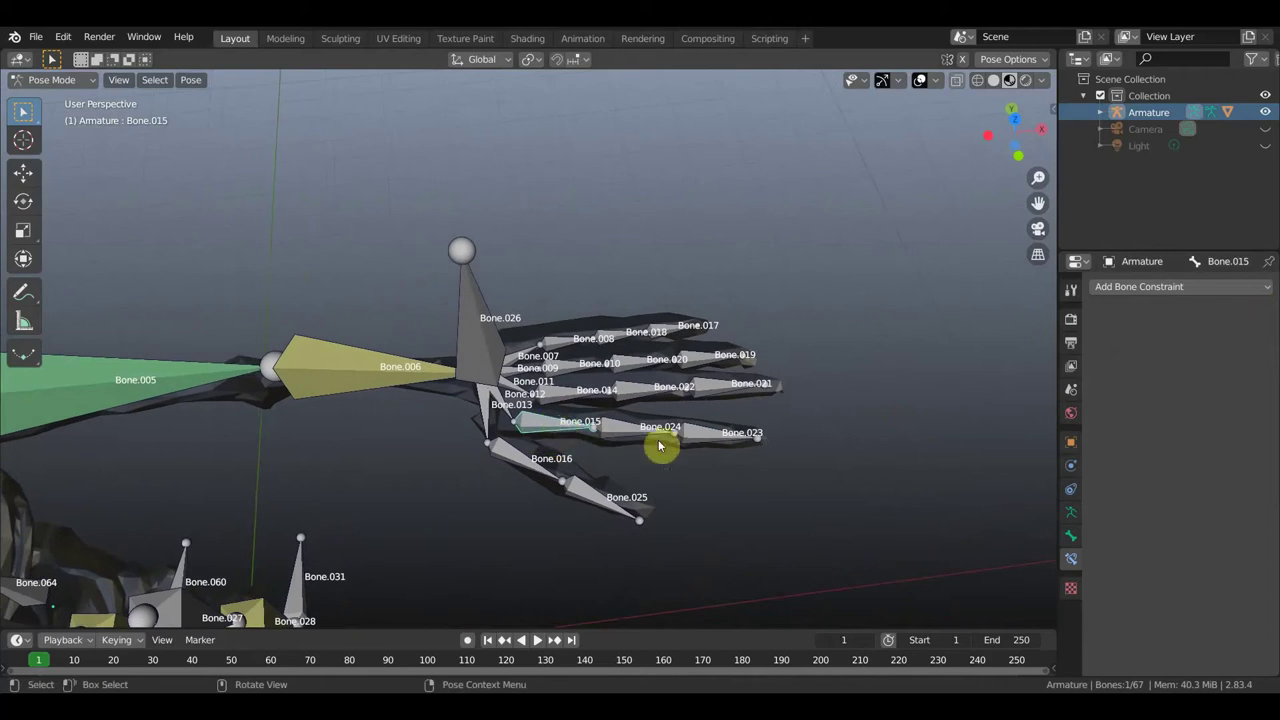
left_click(565, 392)
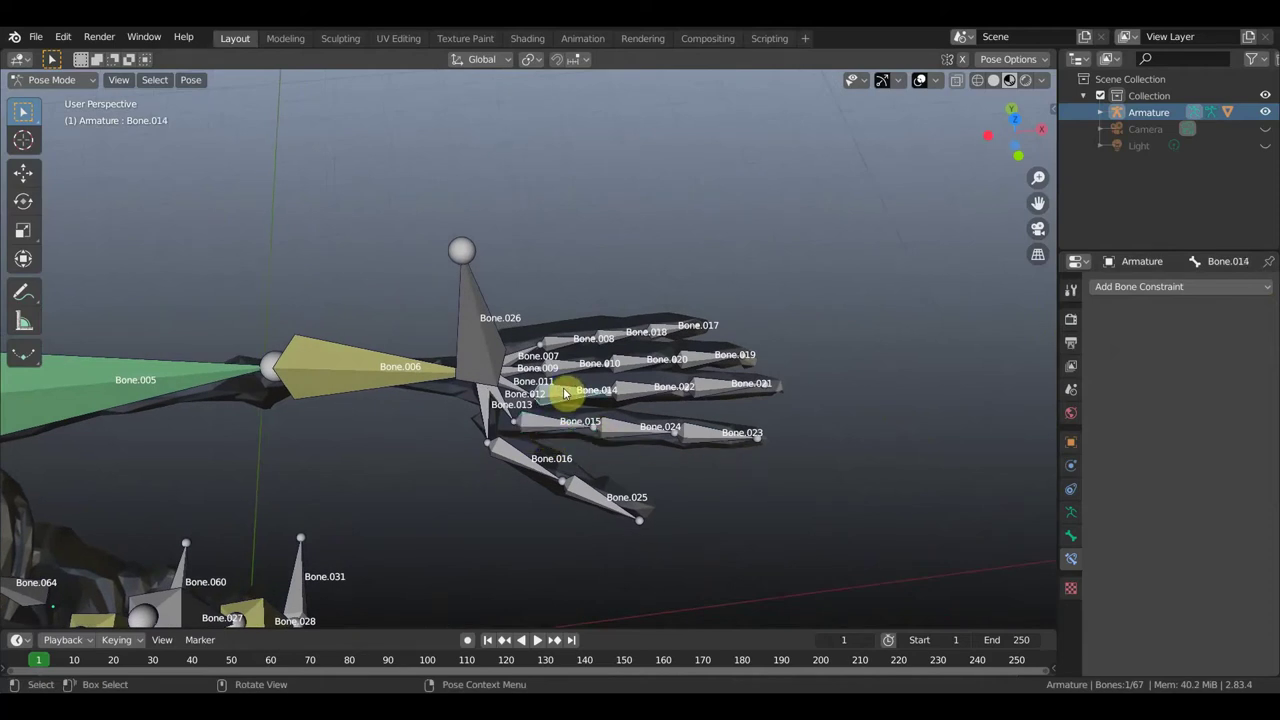
left_click(583, 361)
mouse_move(656, 378)
middle_mouse_down()
mouse_move(650, 347)
mouse_move(651, 377)
mouse_move(634, 357)
mouse_move(597, 380)
mouse_move(608, 397)
mouse_move(550, 394)
mouse_move(647, 416)
middle_mouse_up()
left_click(537, 402)
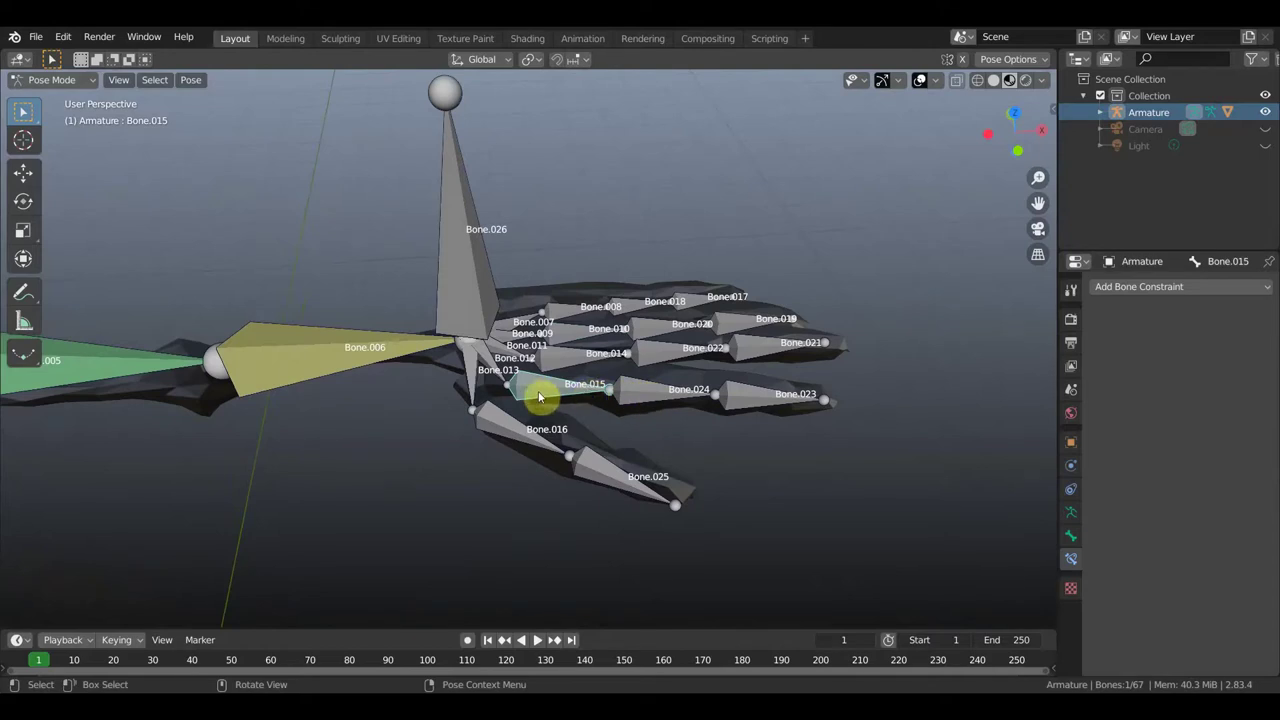
Give fingertip Bone.023 a Copy Rotation constraint targeting Bone.015.
left_click(750, 400, "shift")
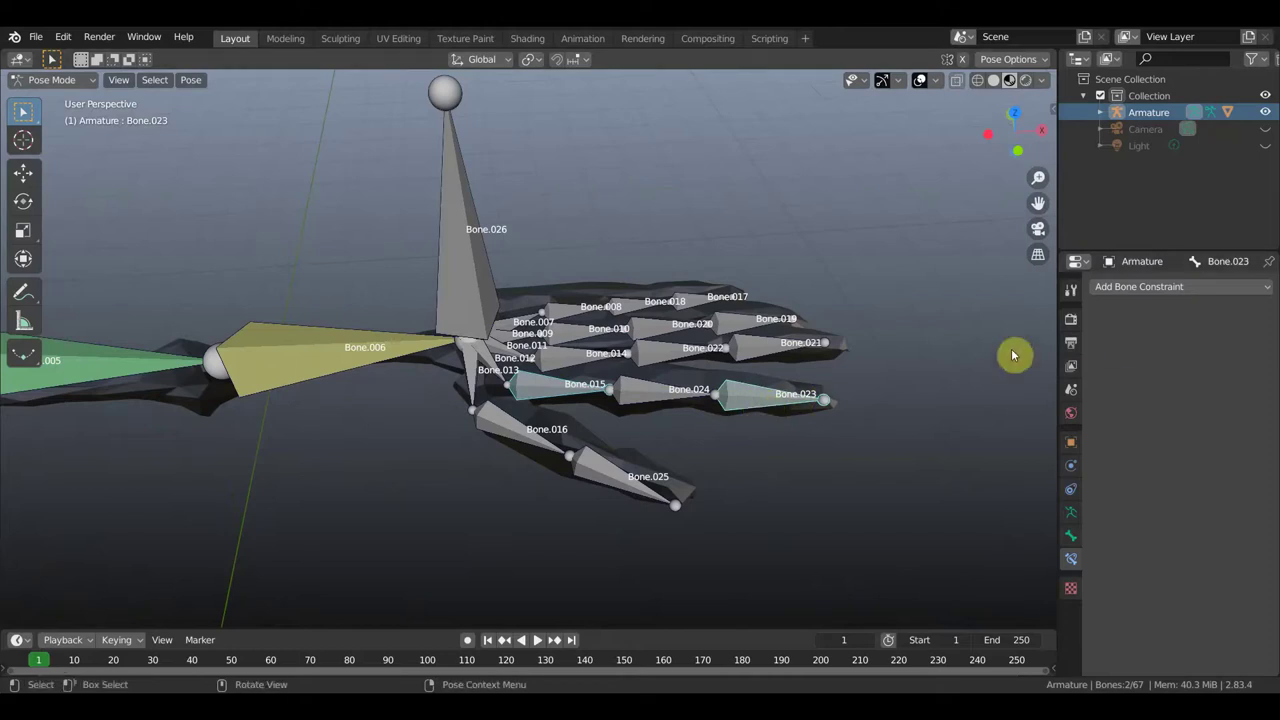
key("shift+ctrl+c")
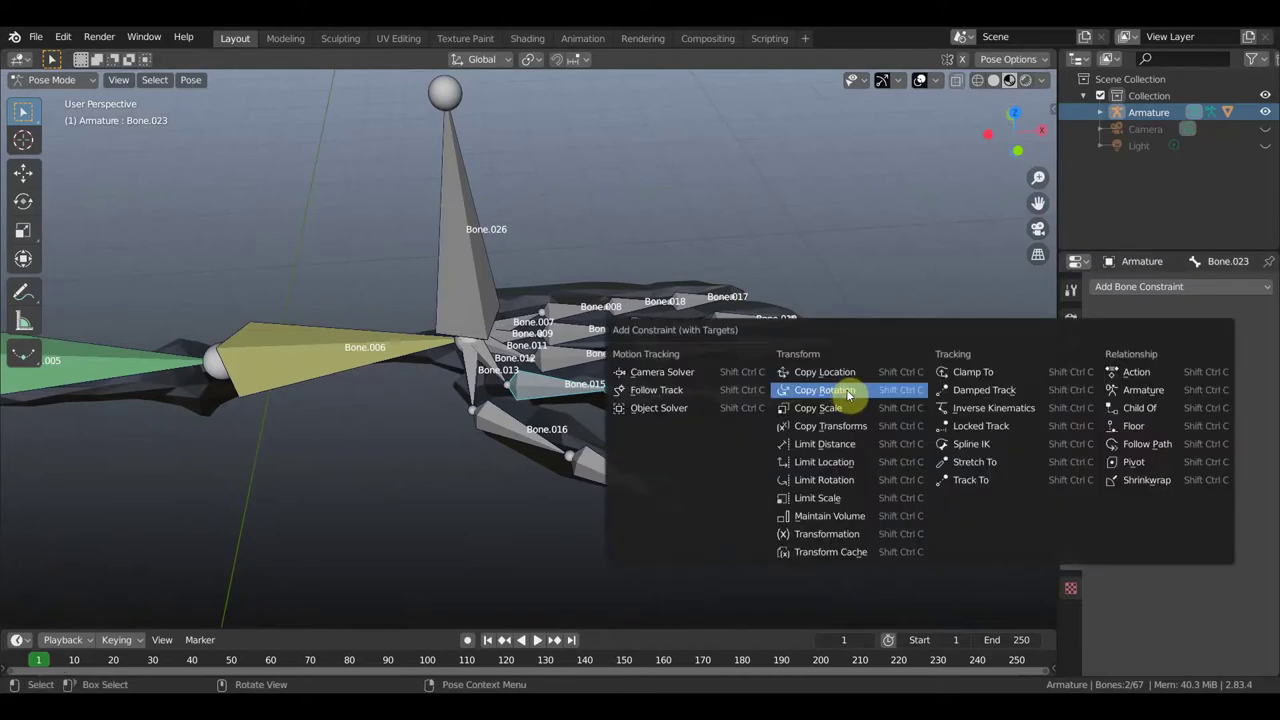
left_click(838, 396)
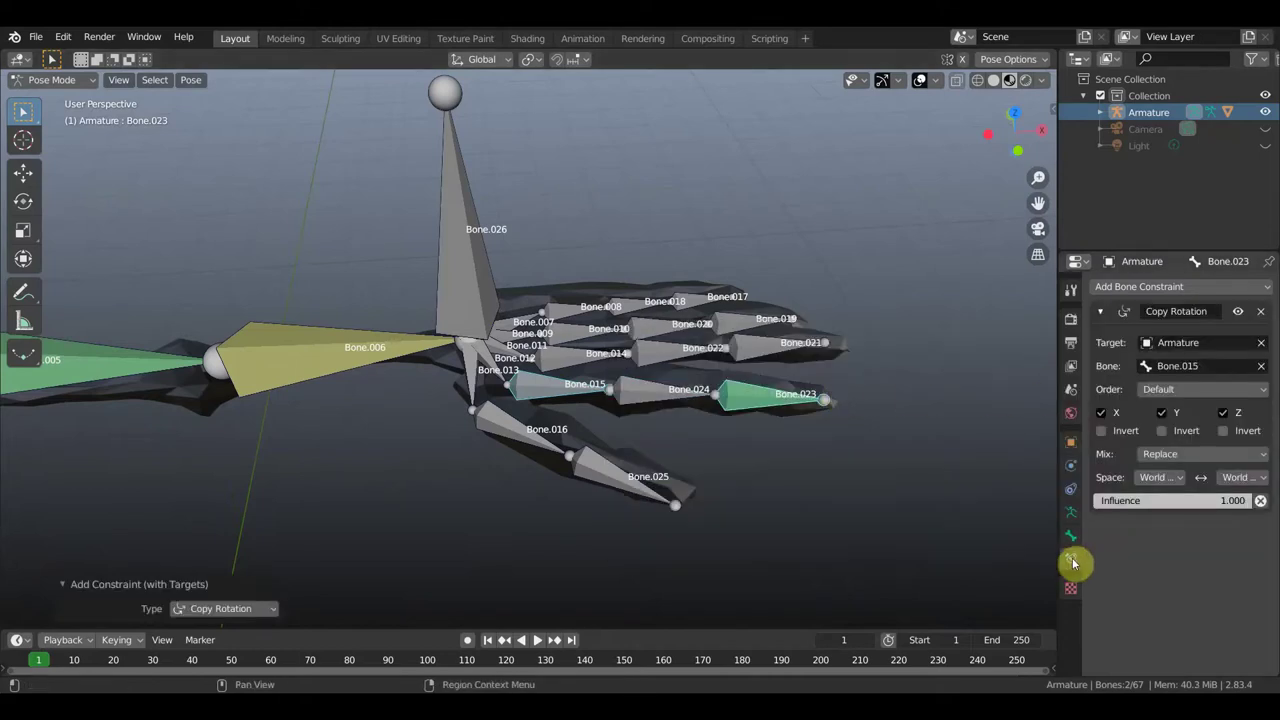
left_click(1140, 293)
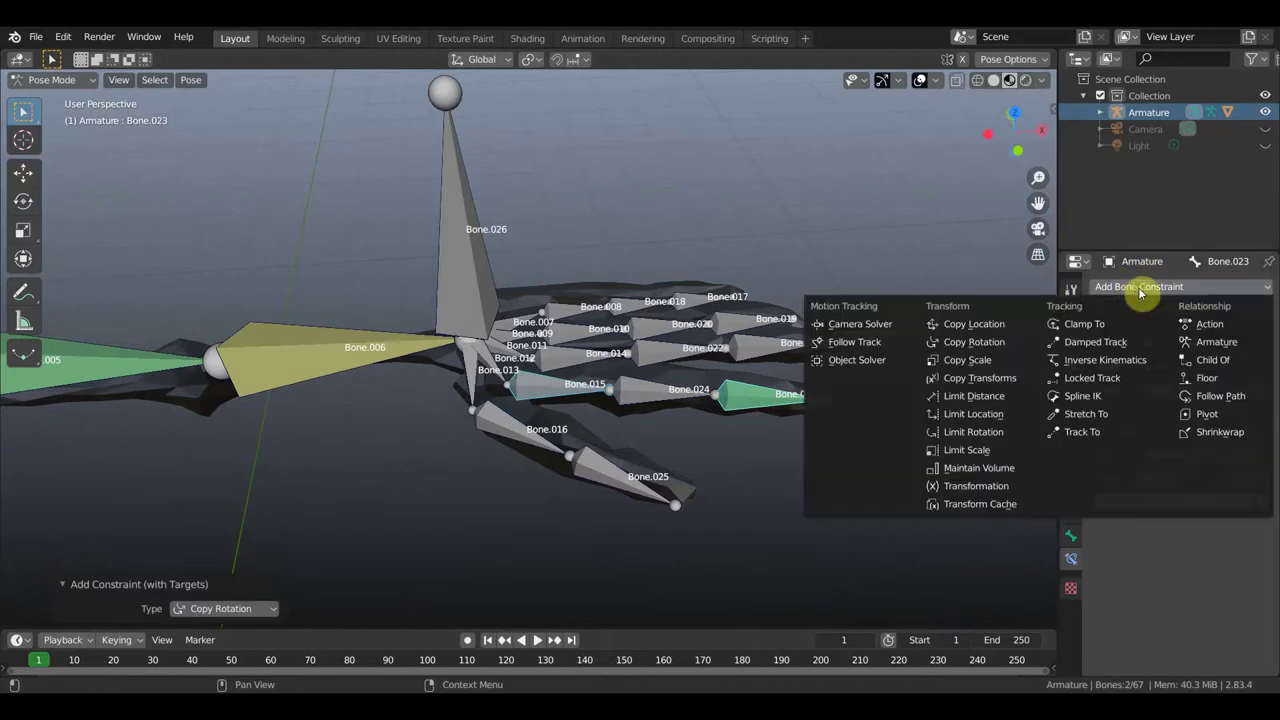
left_click(975, 342)
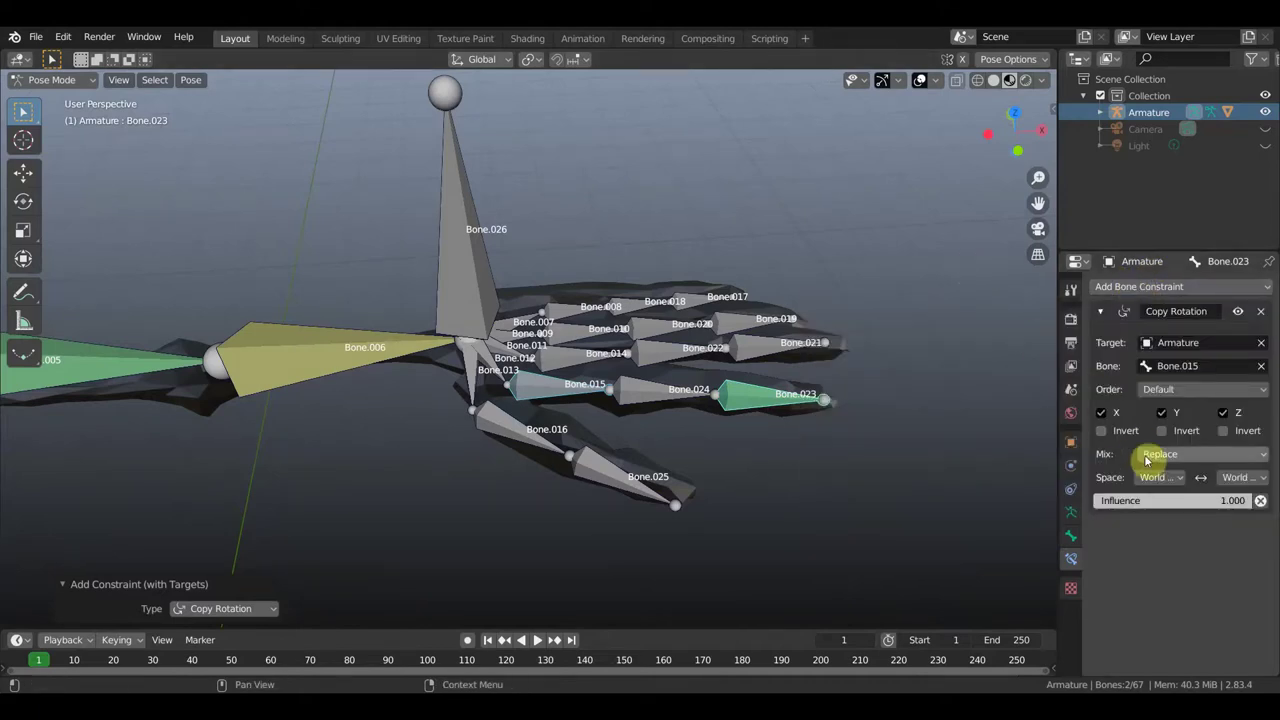
Test-rotate Bone.014 and Bone.015, then show Bone.023's constraint settings.
middle_click_drag(881, 468, 885, 418)
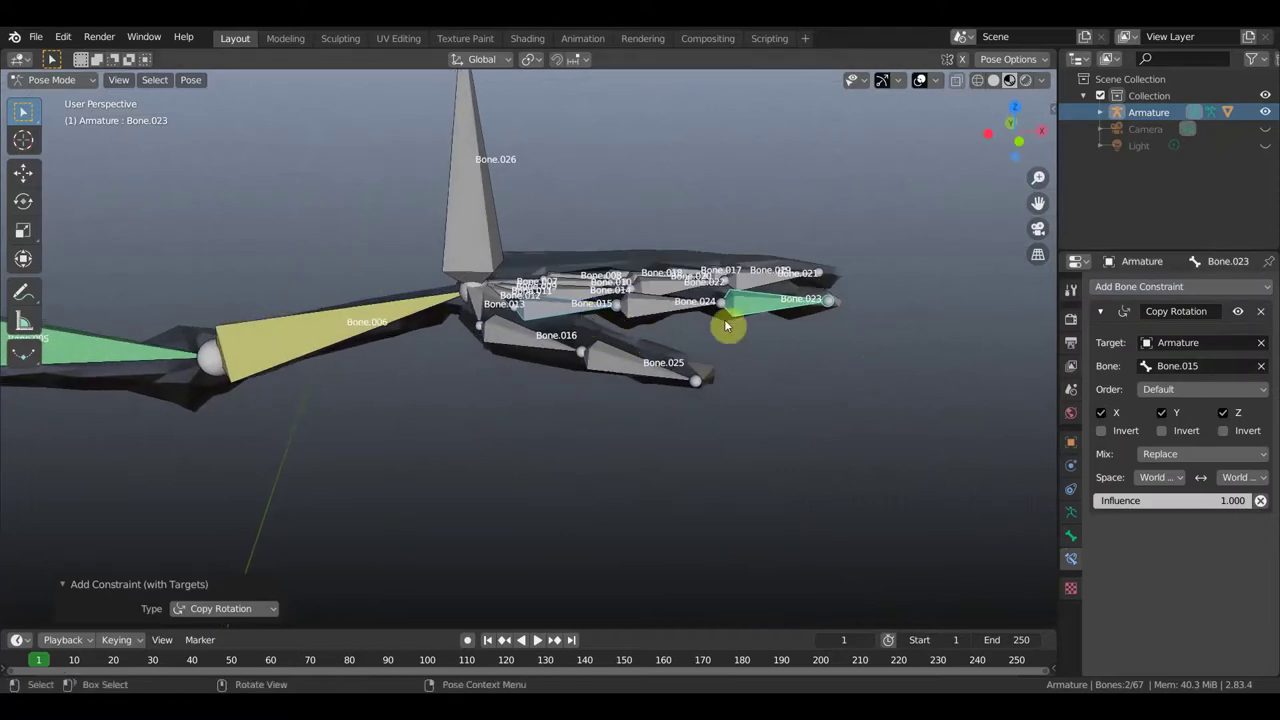
left_click(567, 316)
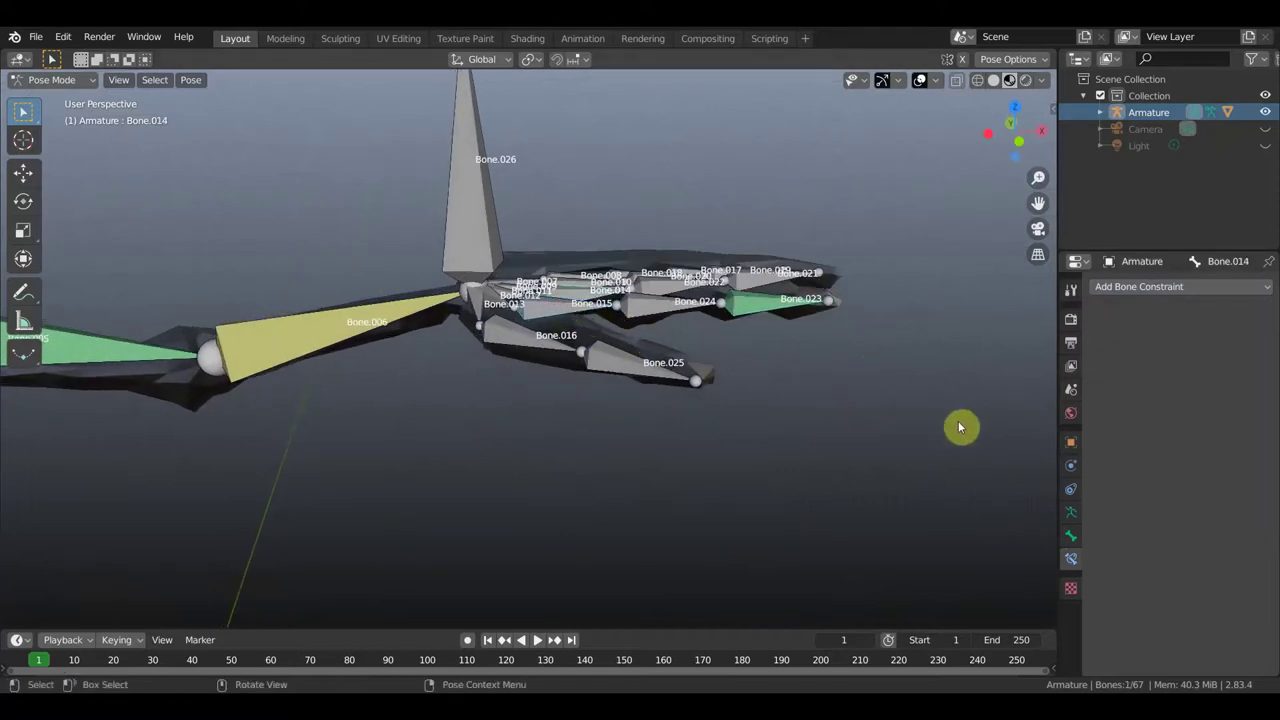
key("r")
left_click(906, 411)
left_click(545, 313)
key("r")
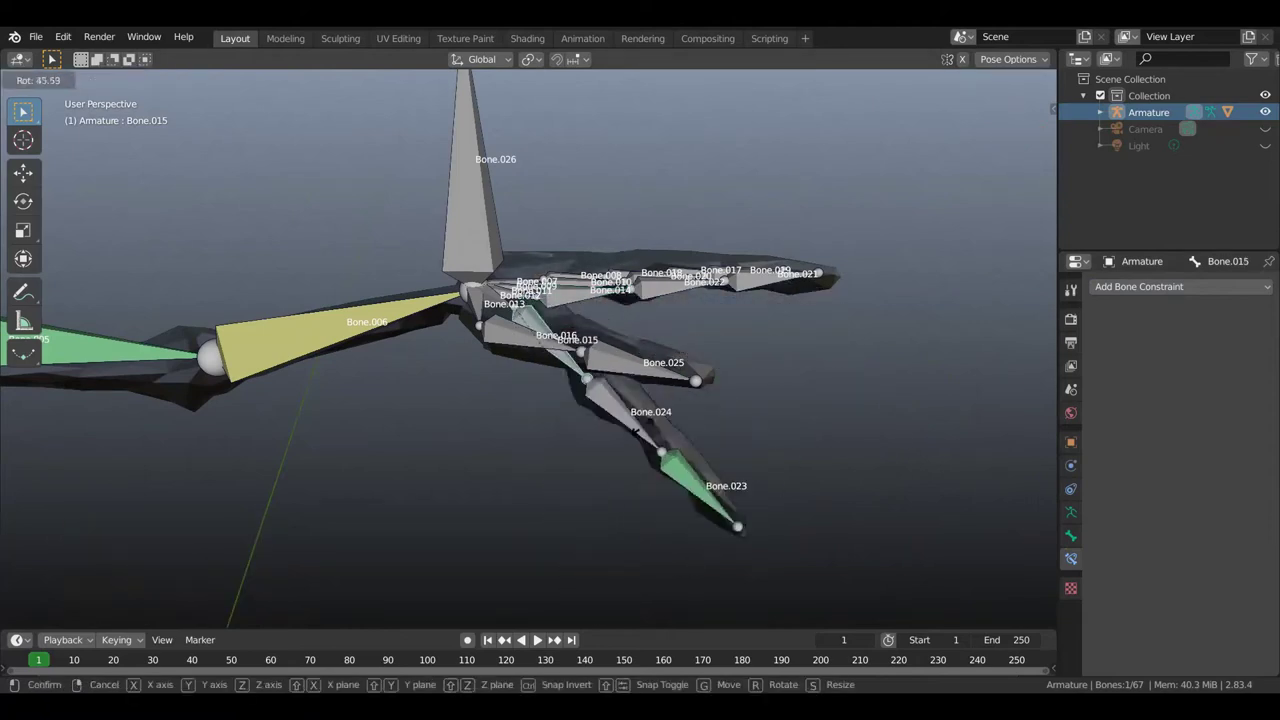
left_click(723, 351)
left_click(753, 313, "shift")
key("ctrl+shift+c")
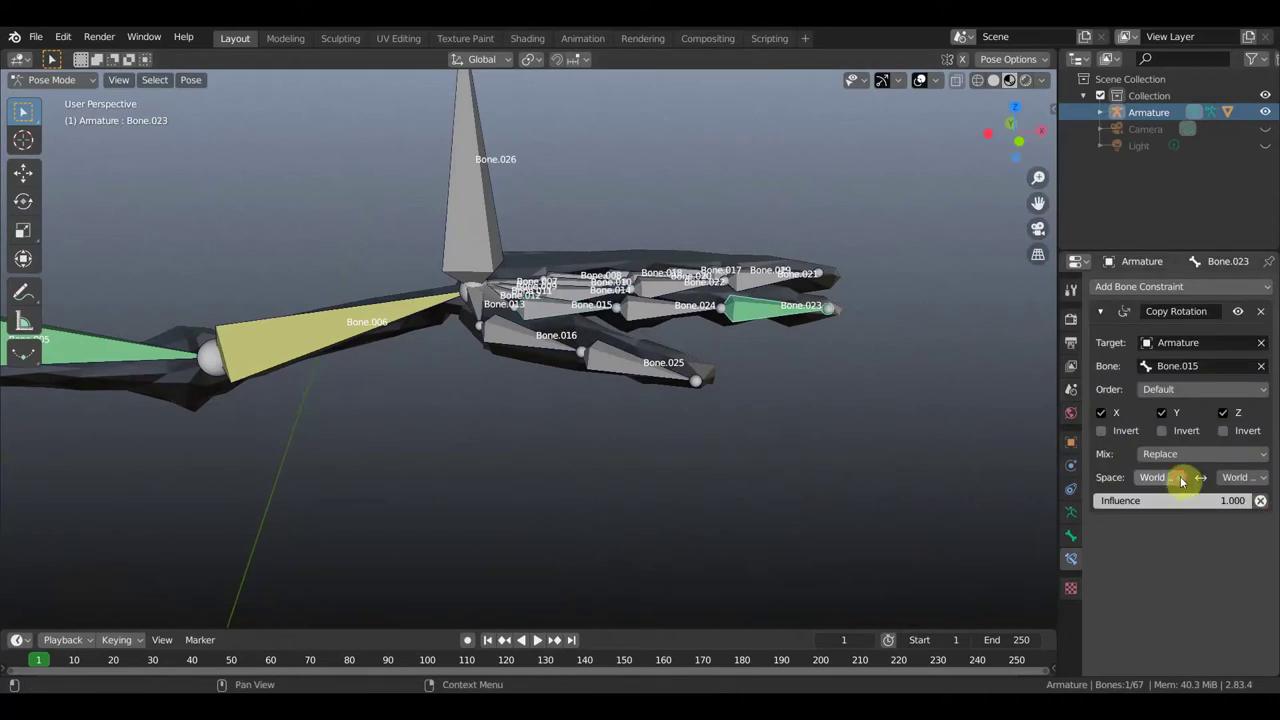
Set both owner and target space of Bone.023's Copy Rotation to Local Space.
left_click(1181, 477)
left_click(1134, 551)
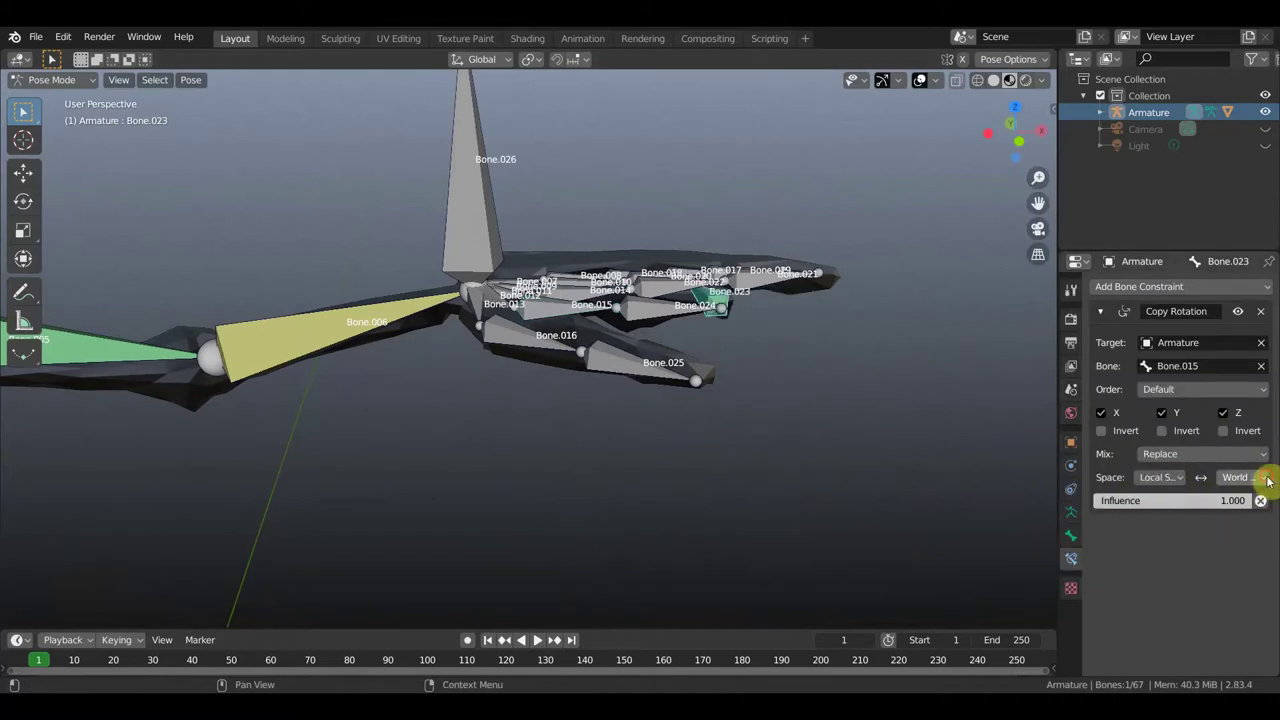
left_click(1262, 478)
left_click(1205, 553)
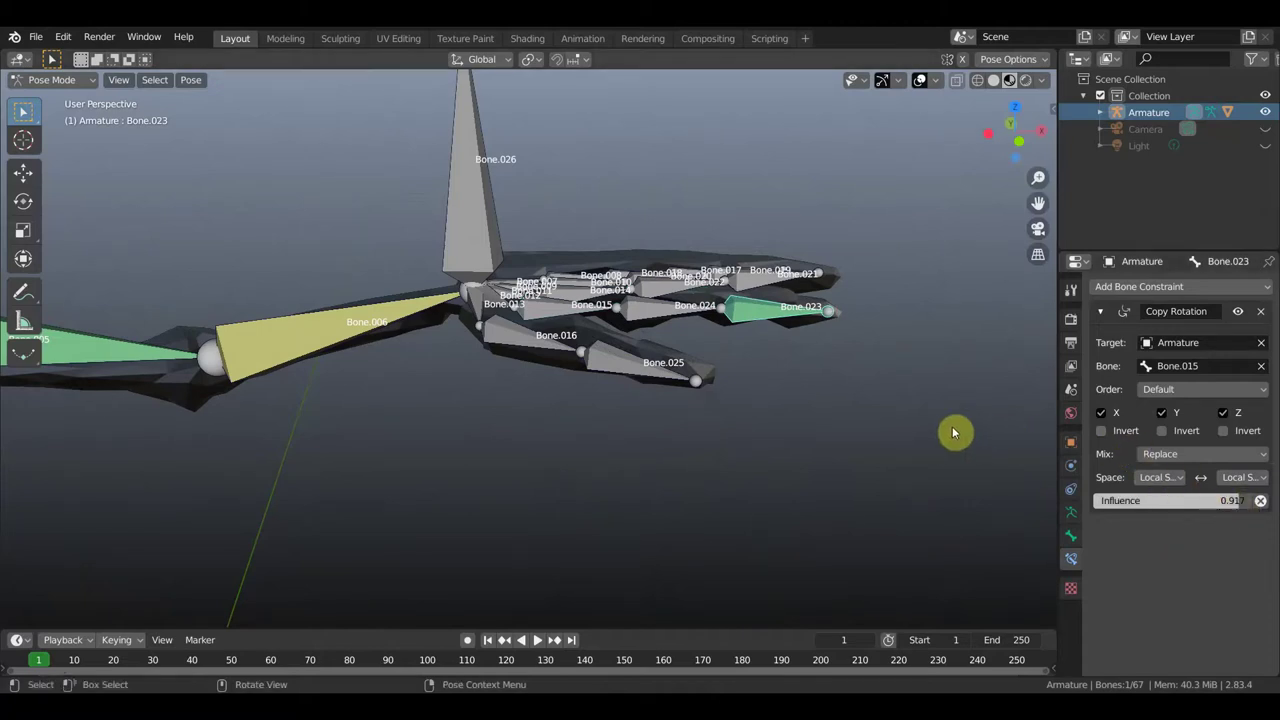
Test-rotate Bone.015 to curl the finger, then select Bone.023 and Bone.024.
left_click(560, 309)
key("r")
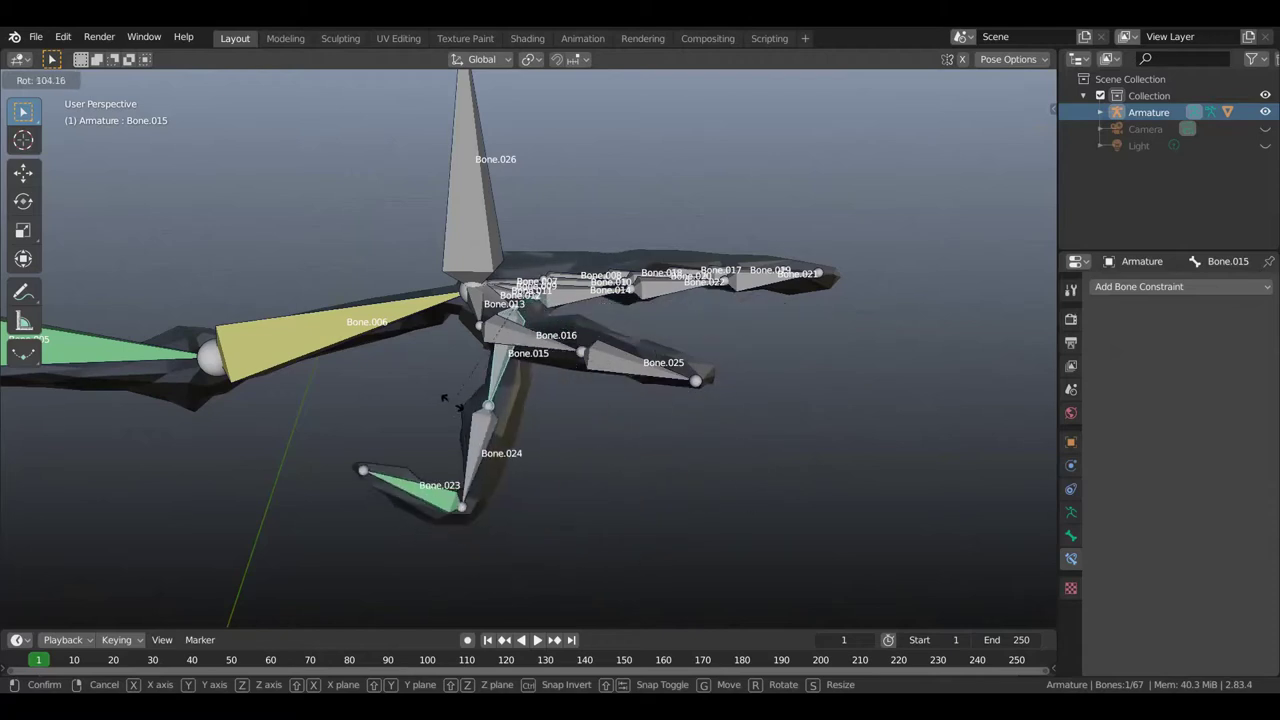
left_click(713, 360)
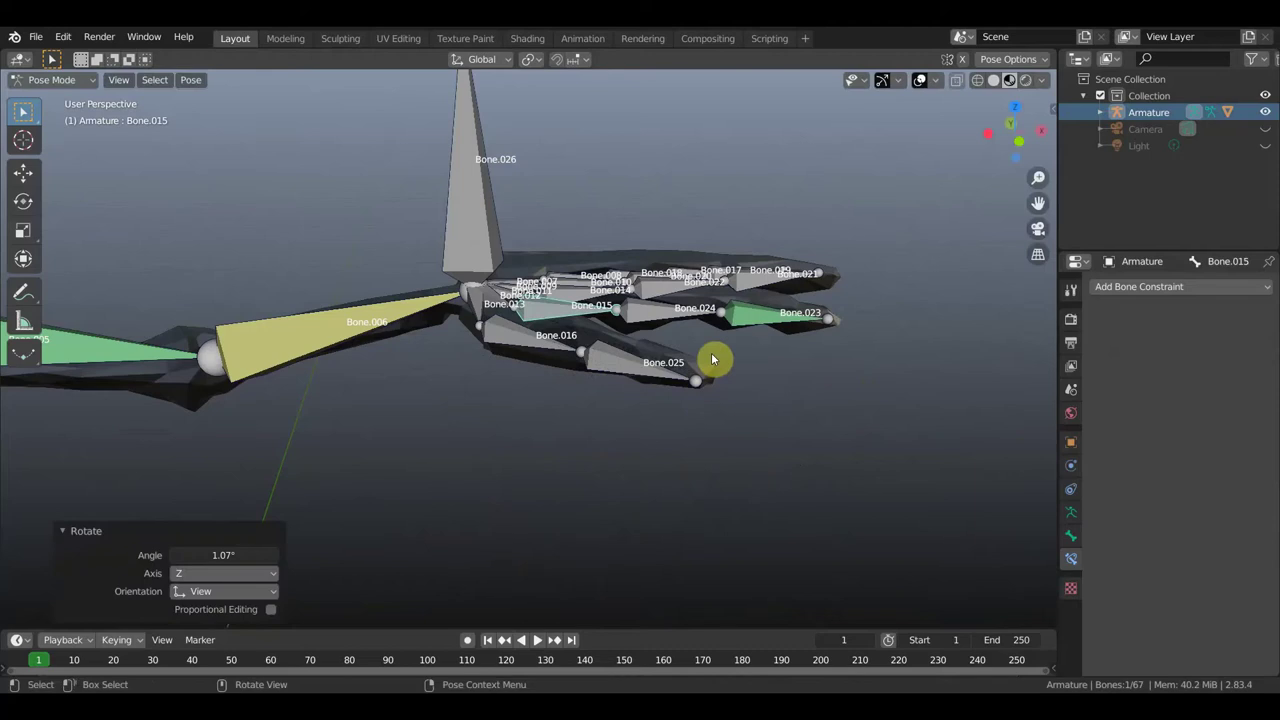
left_click(775, 322, "shift")
key("ctrl+shift+c")
left_click(740, 322)
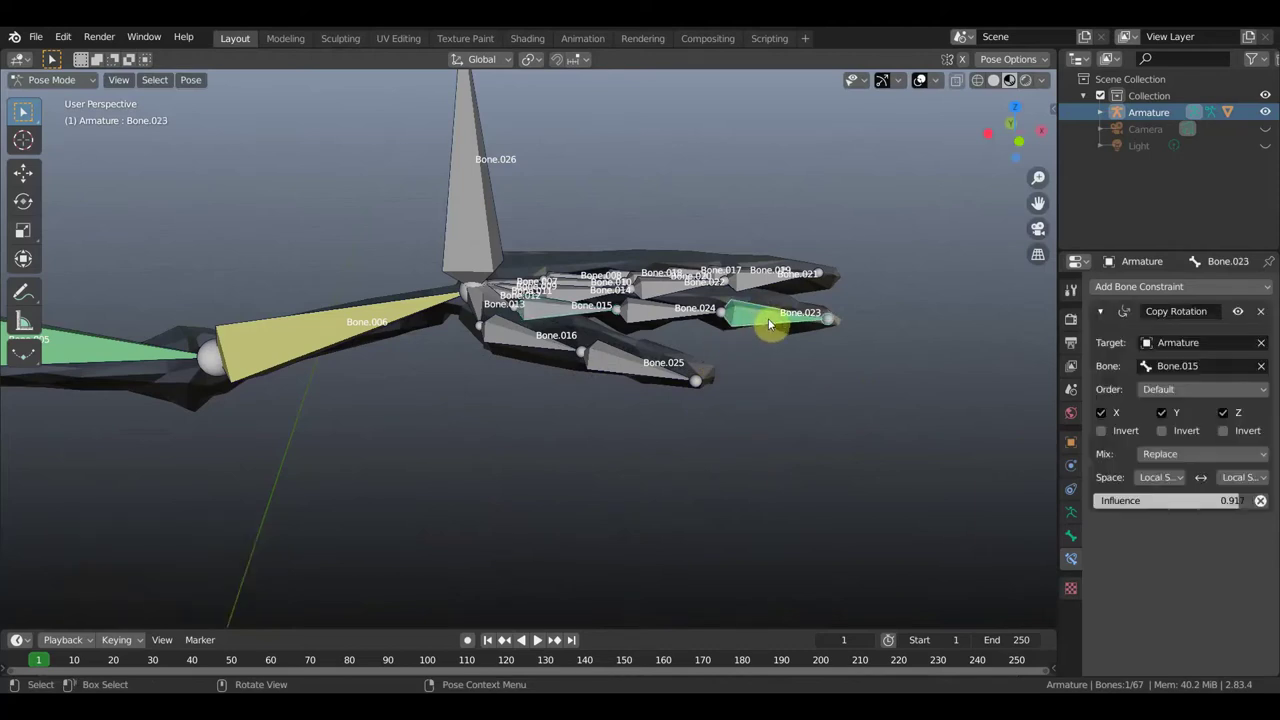
left_click(660, 316, "shift")
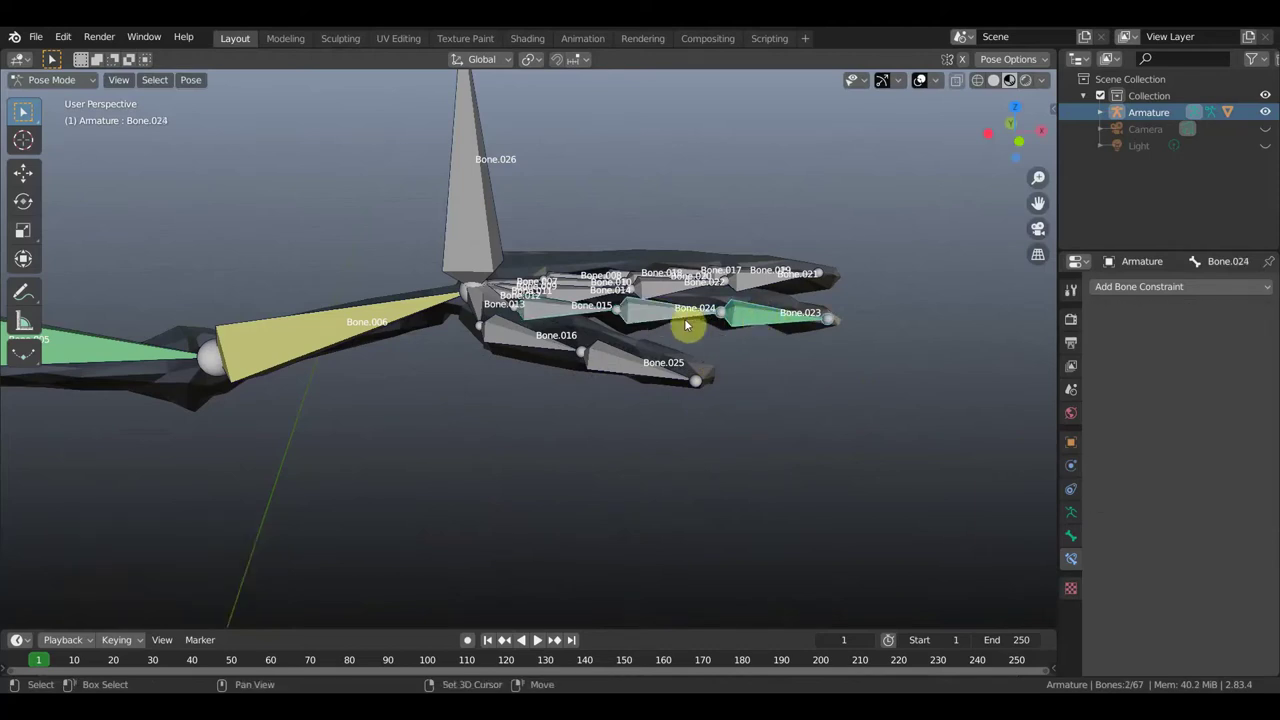
Add a Copy Rotation constraint to Bone.024 and test-bend the finger via Bone.015.
left_click(1150, 287)
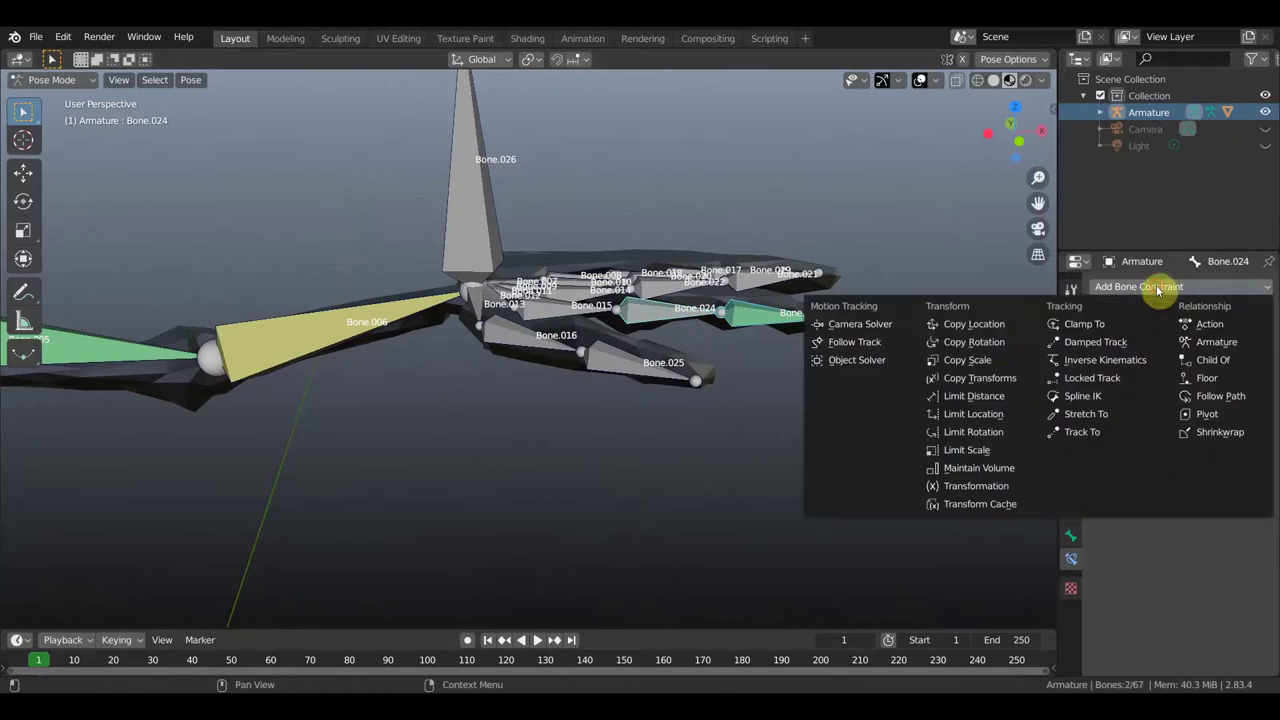
left_click(996, 345)
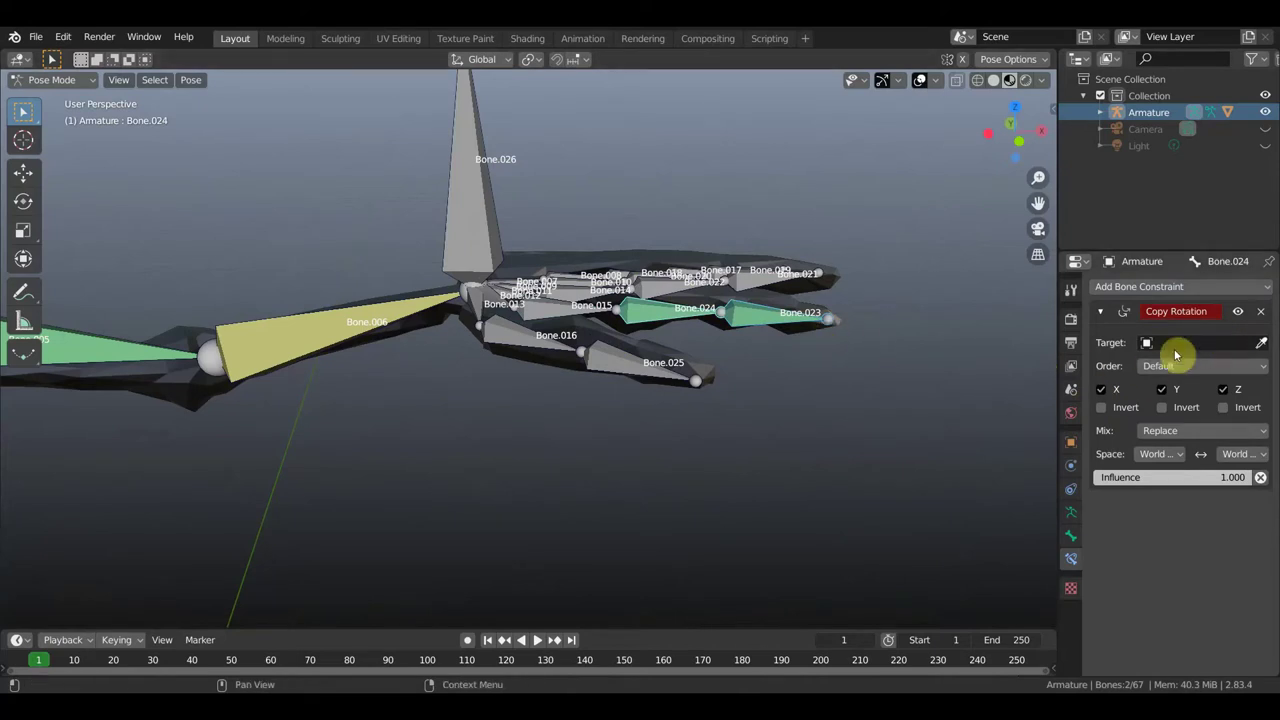
left_click(1180, 344)
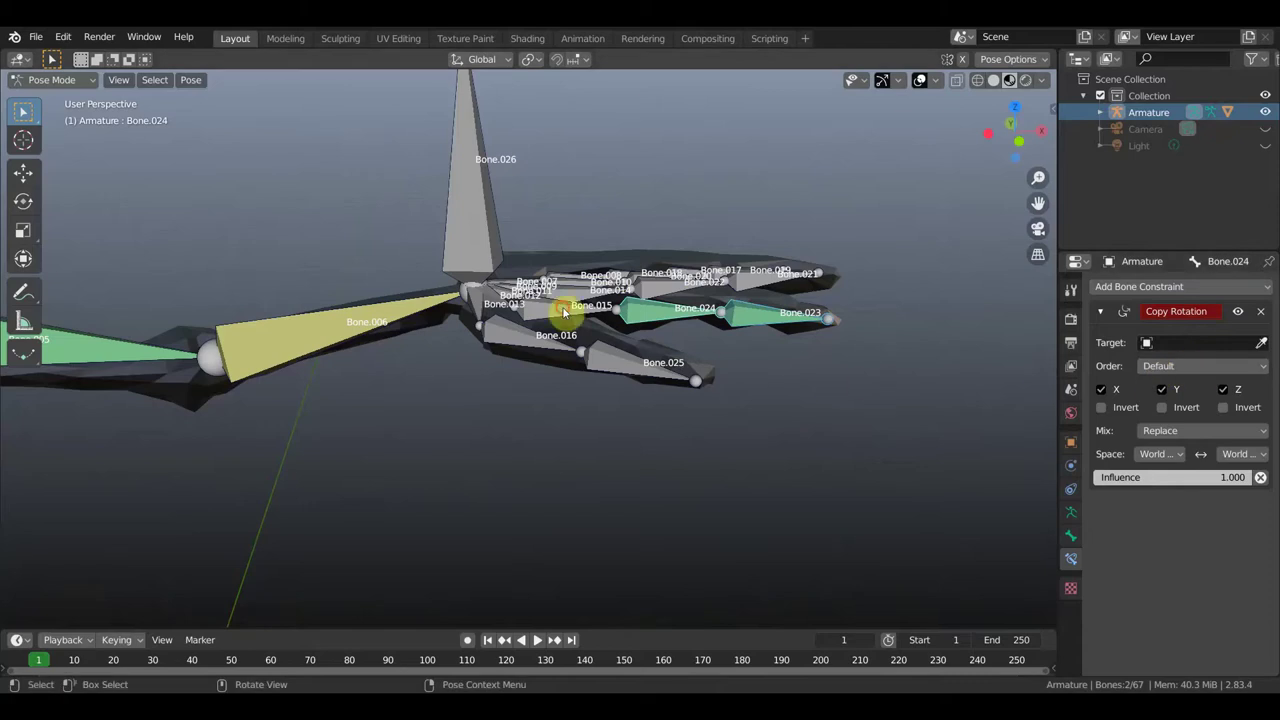
left_click(658, 338)
key("r")
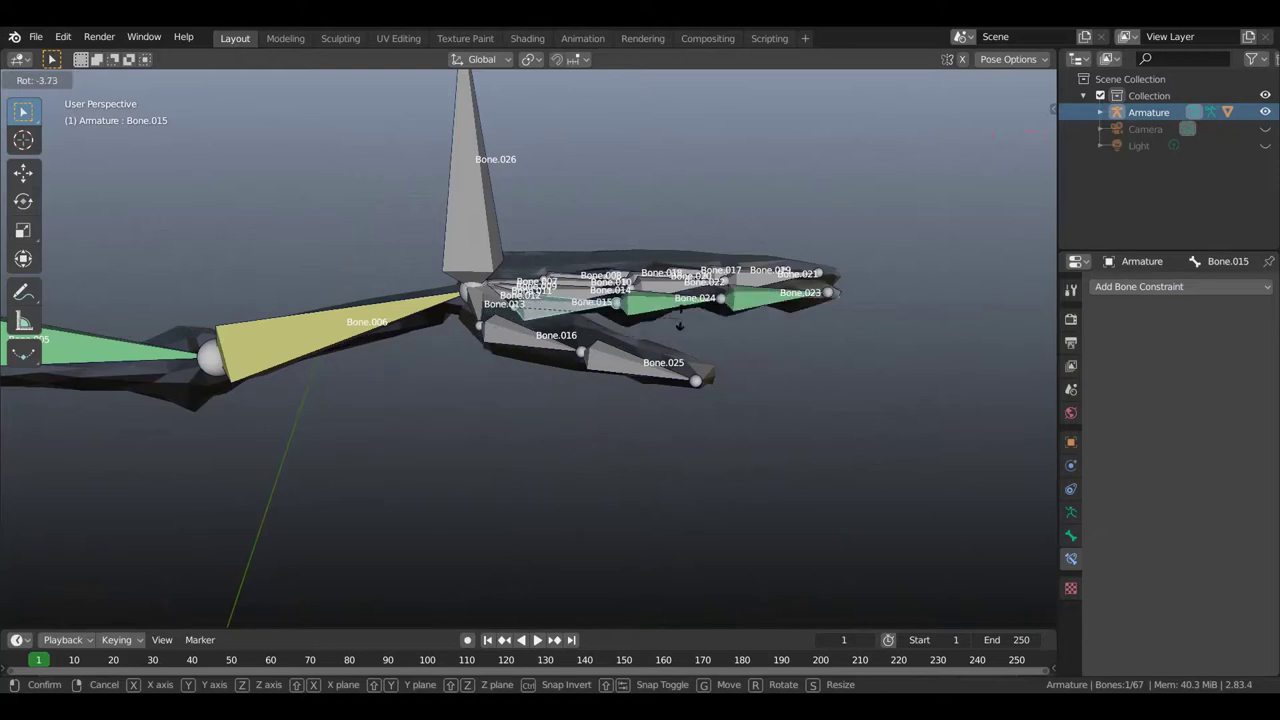
left_click(714, 330)
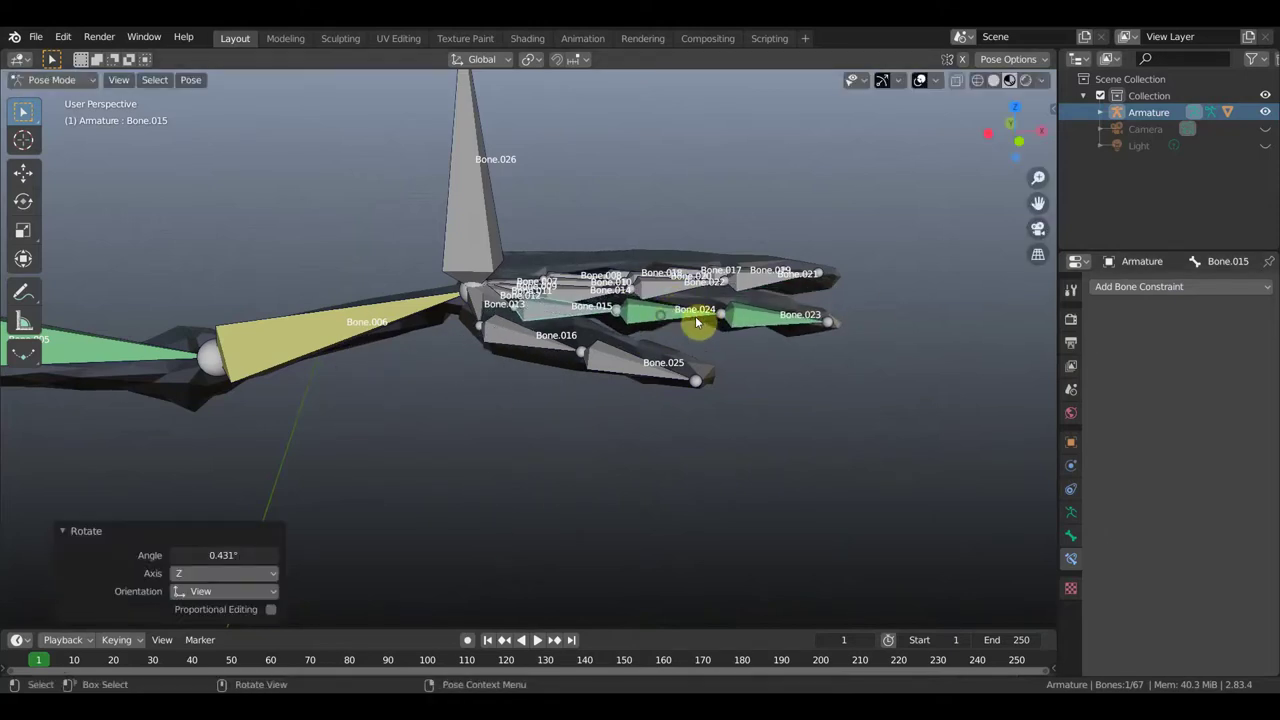
Set Bone.024's constraint target to Armature with Bone.023 as source bone.
left_click(670, 322)
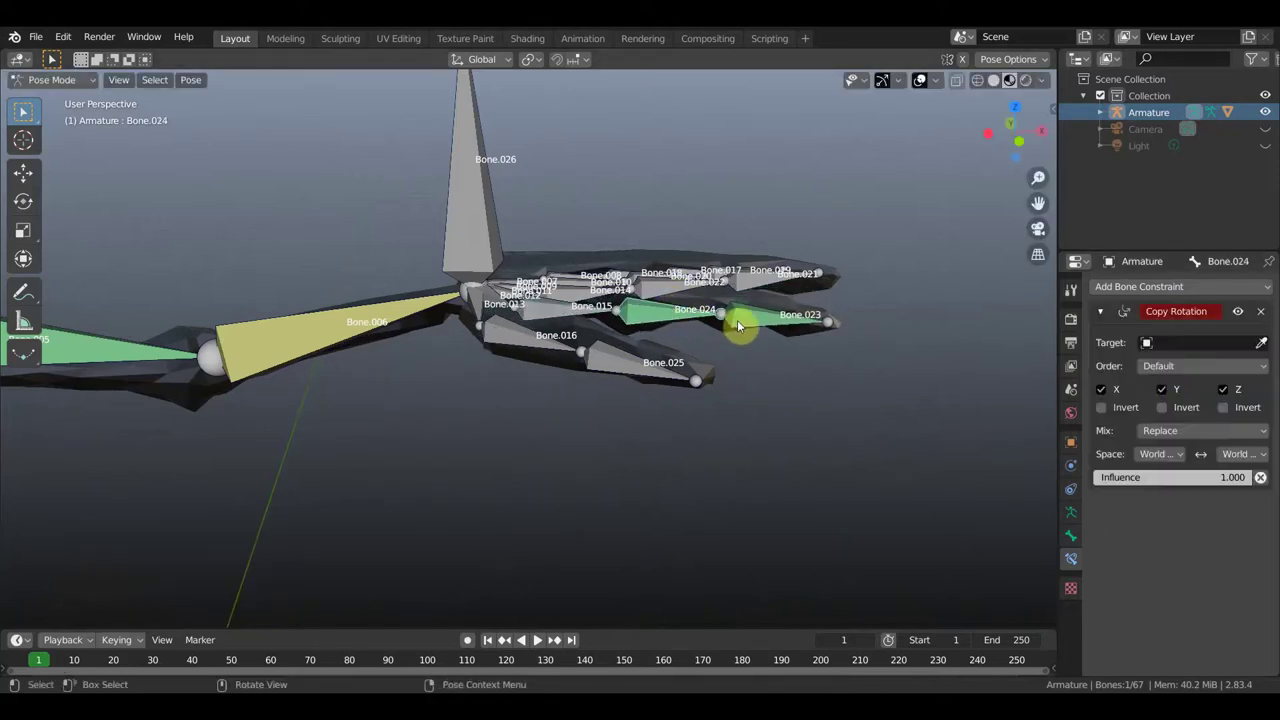
left_click(1195, 344)
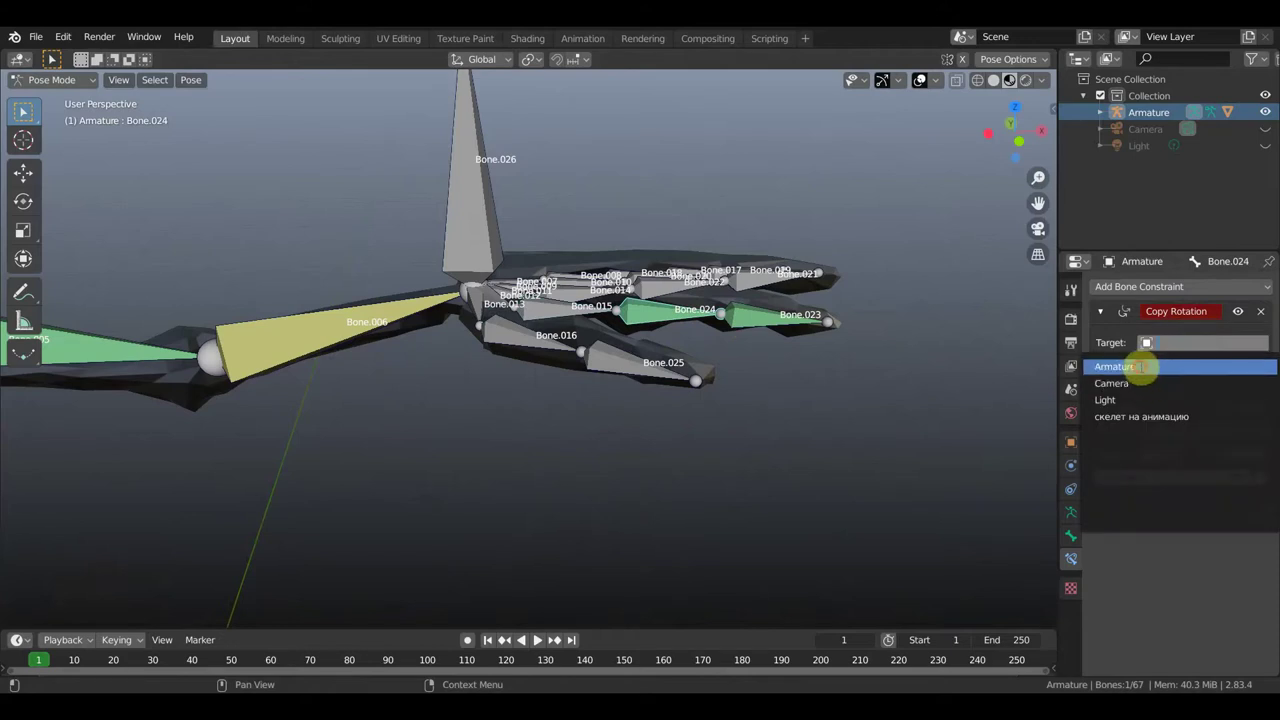
left_click(1140, 367)
left_click(1165, 366)
scroll(1166, 495, "down", 5)
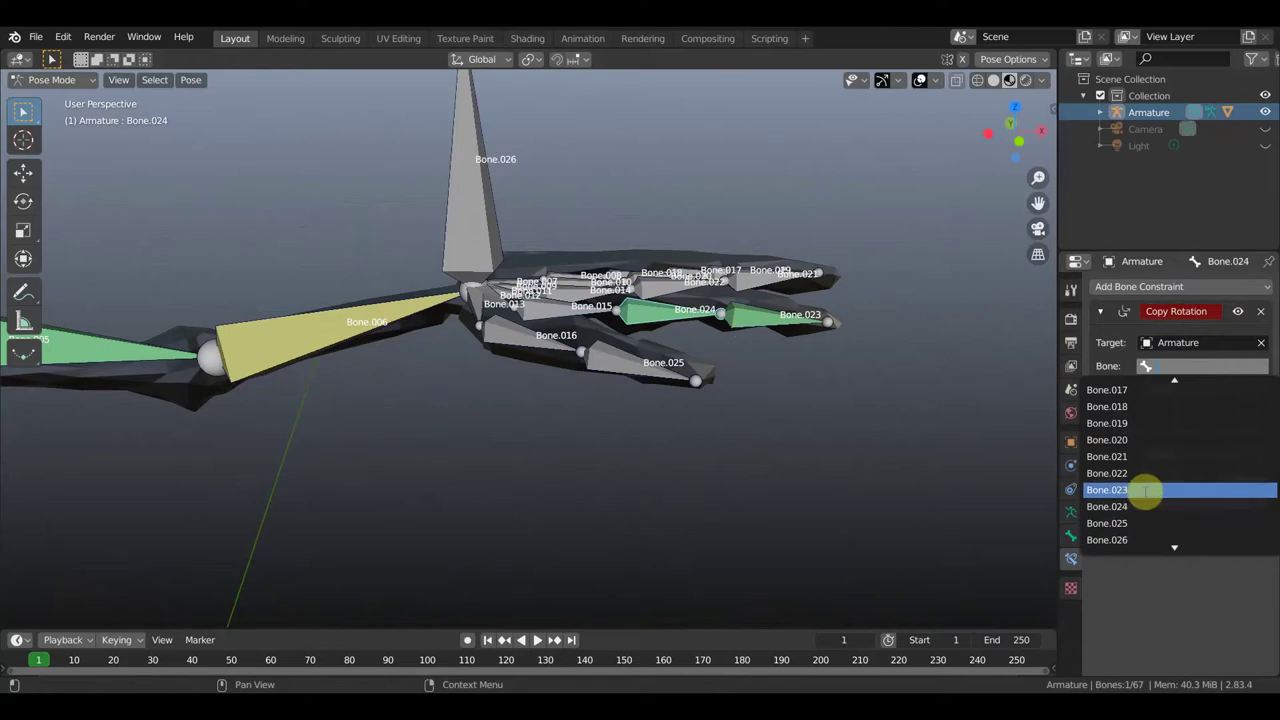
left_click(1143, 490)
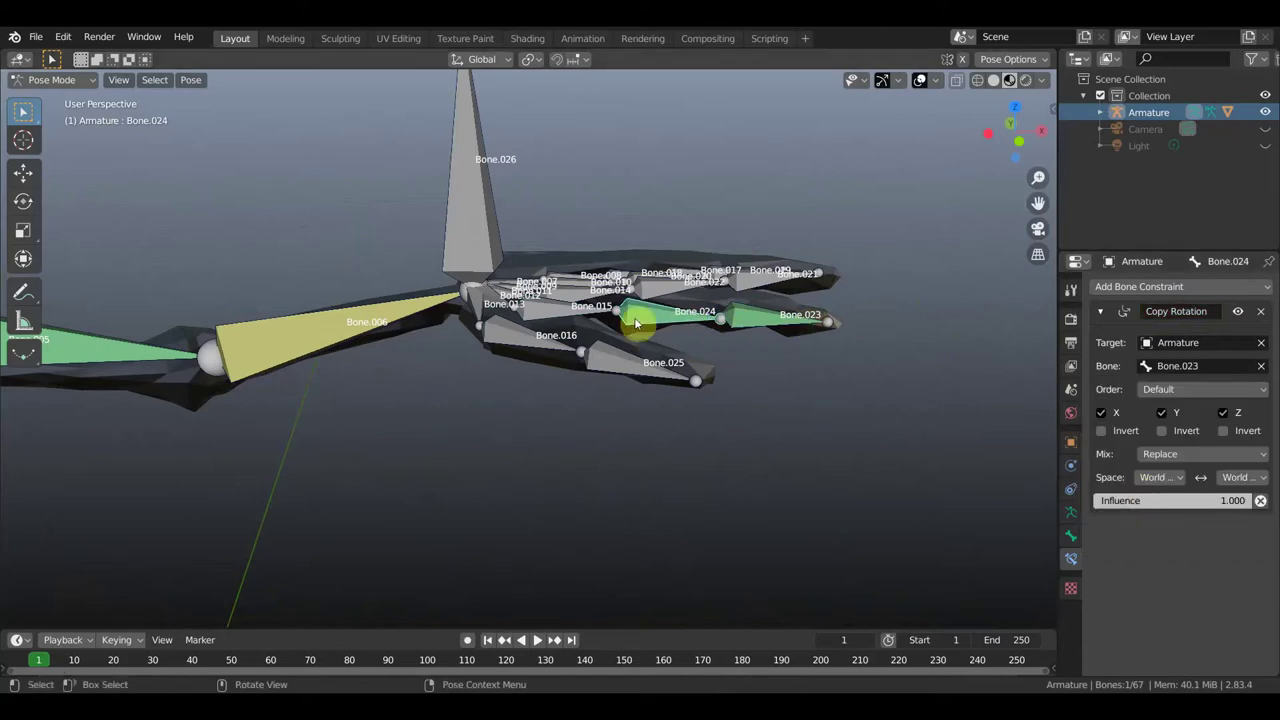
left_click(563, 316)
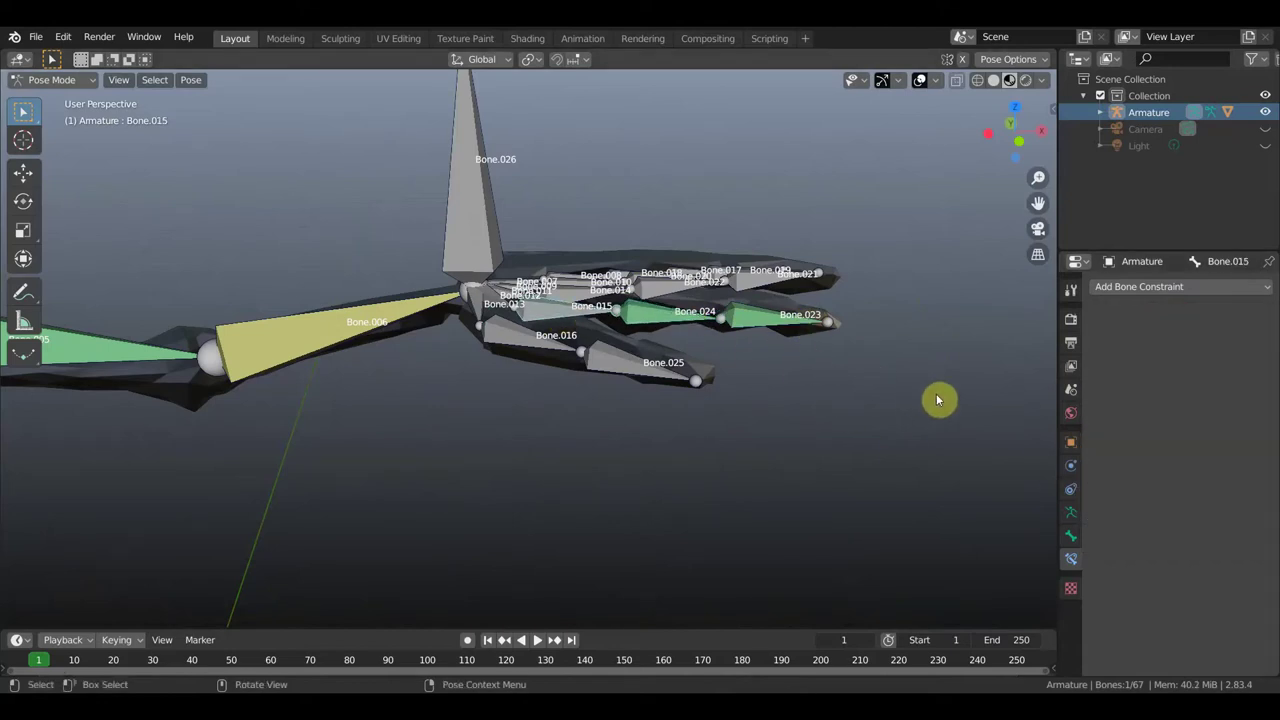
key("r")
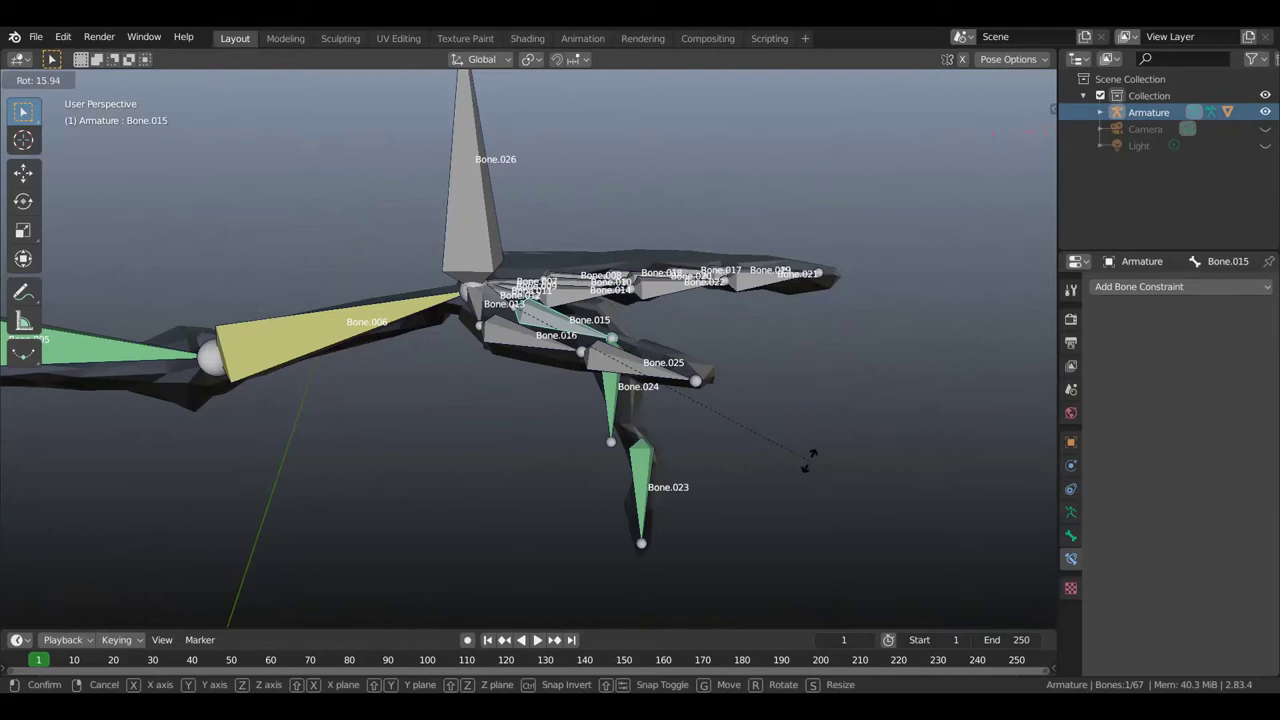
left_click(811, 463)
key("ctrl+z")
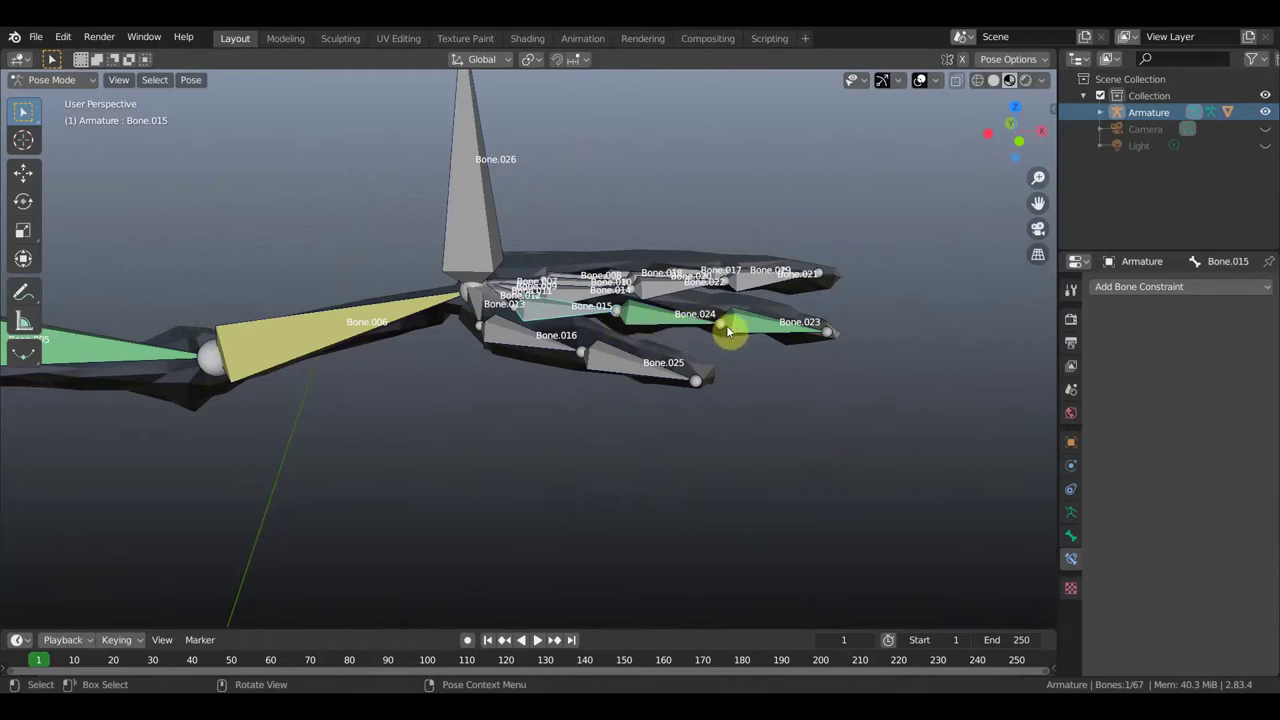
left_click(657, 323)
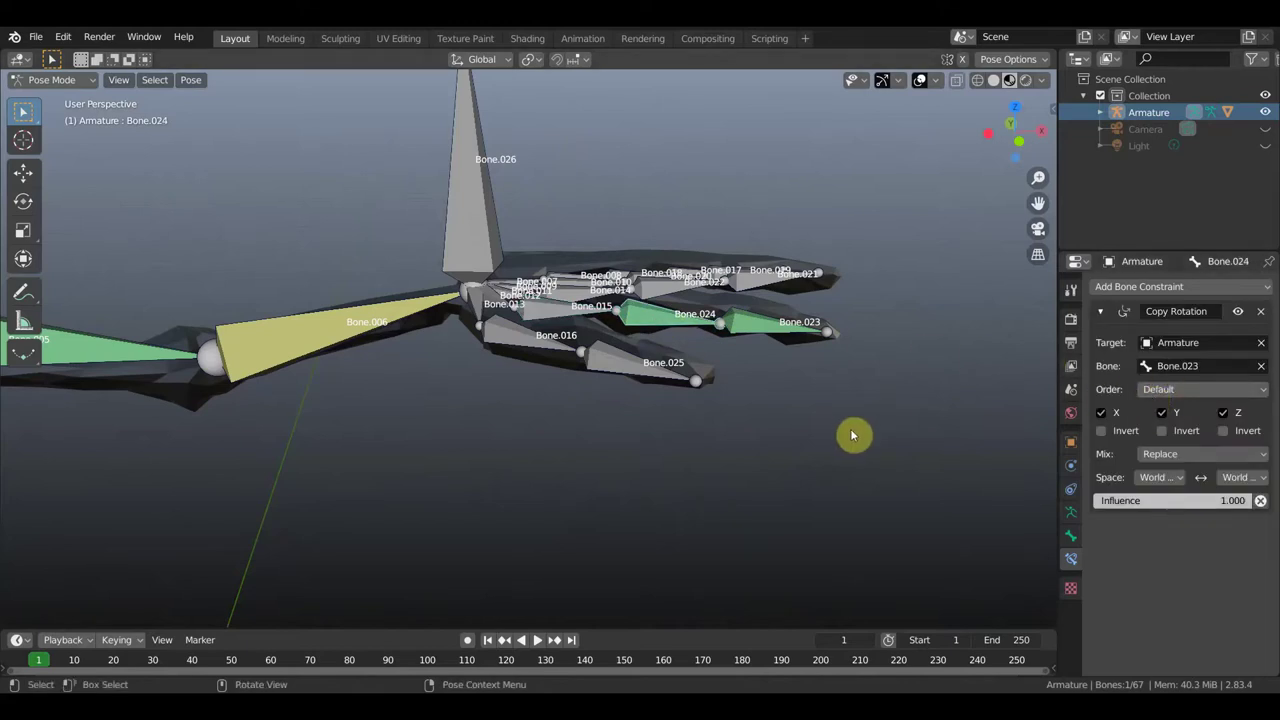
Clear Bone.024's constraint target and set owner and target space to Local Space.
key("ctrl+z")
key("ctrl+z")
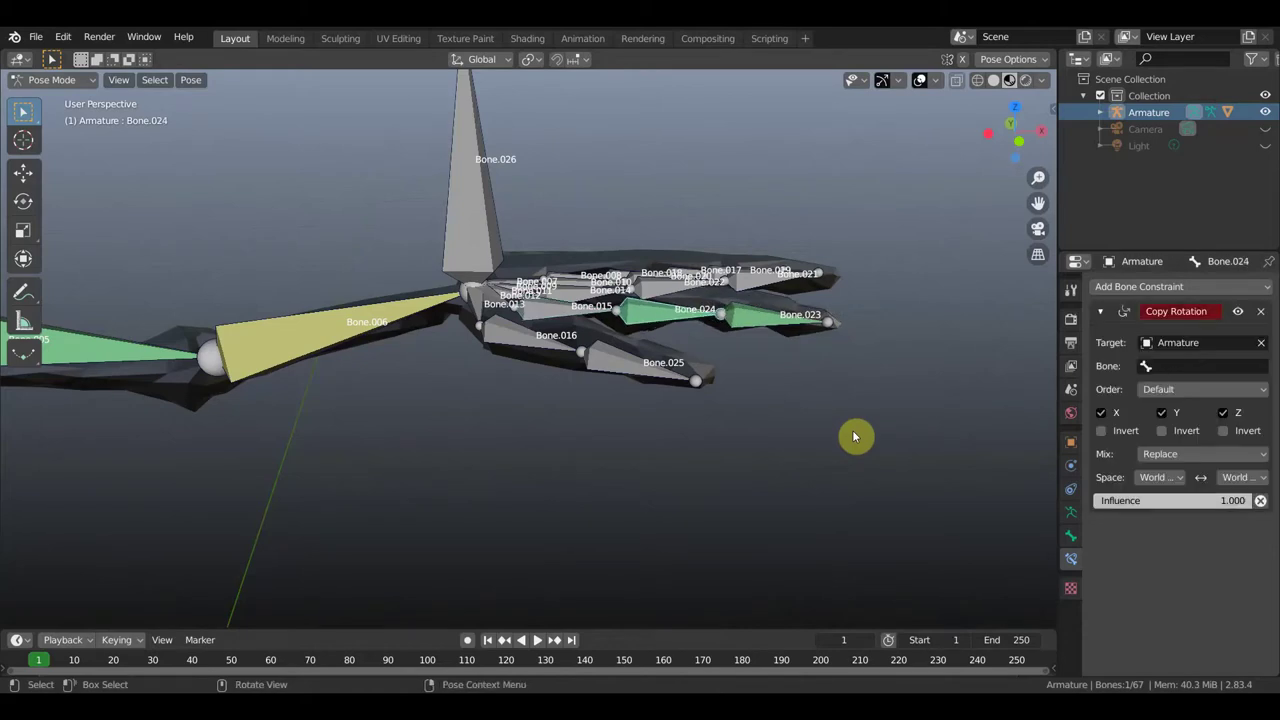
key("ctrl+z")
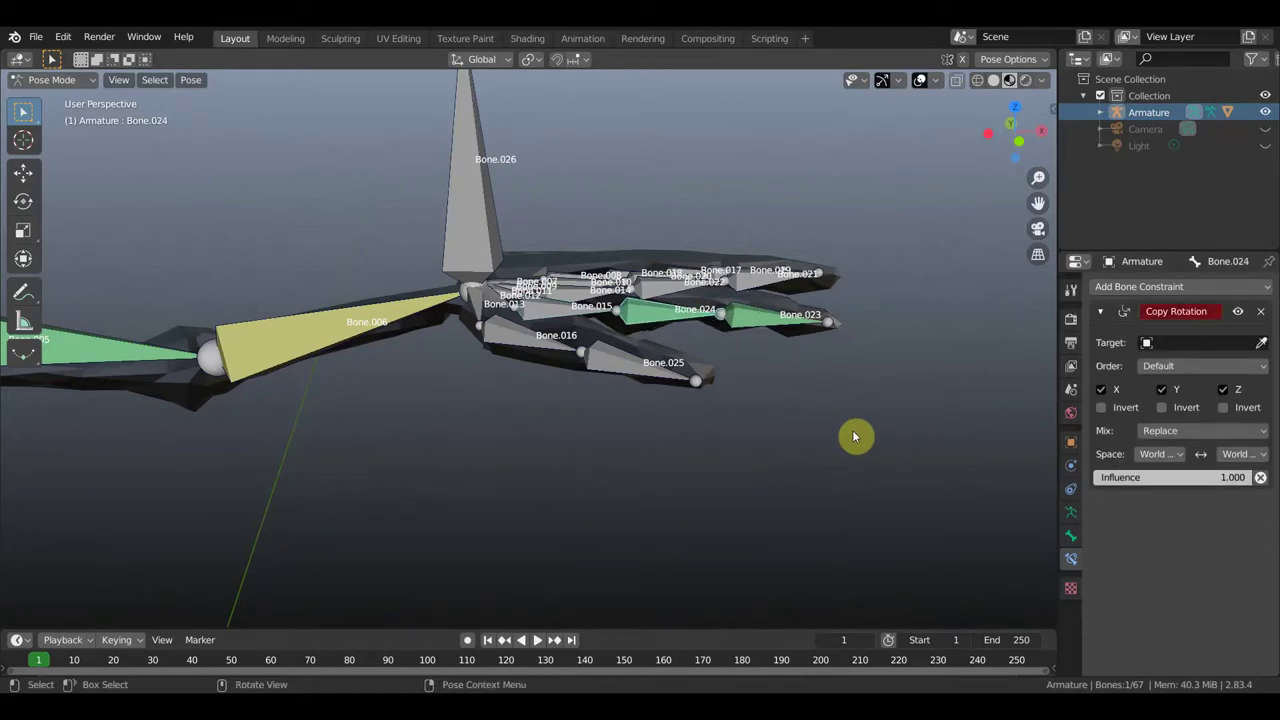
left_click(1185, 458)
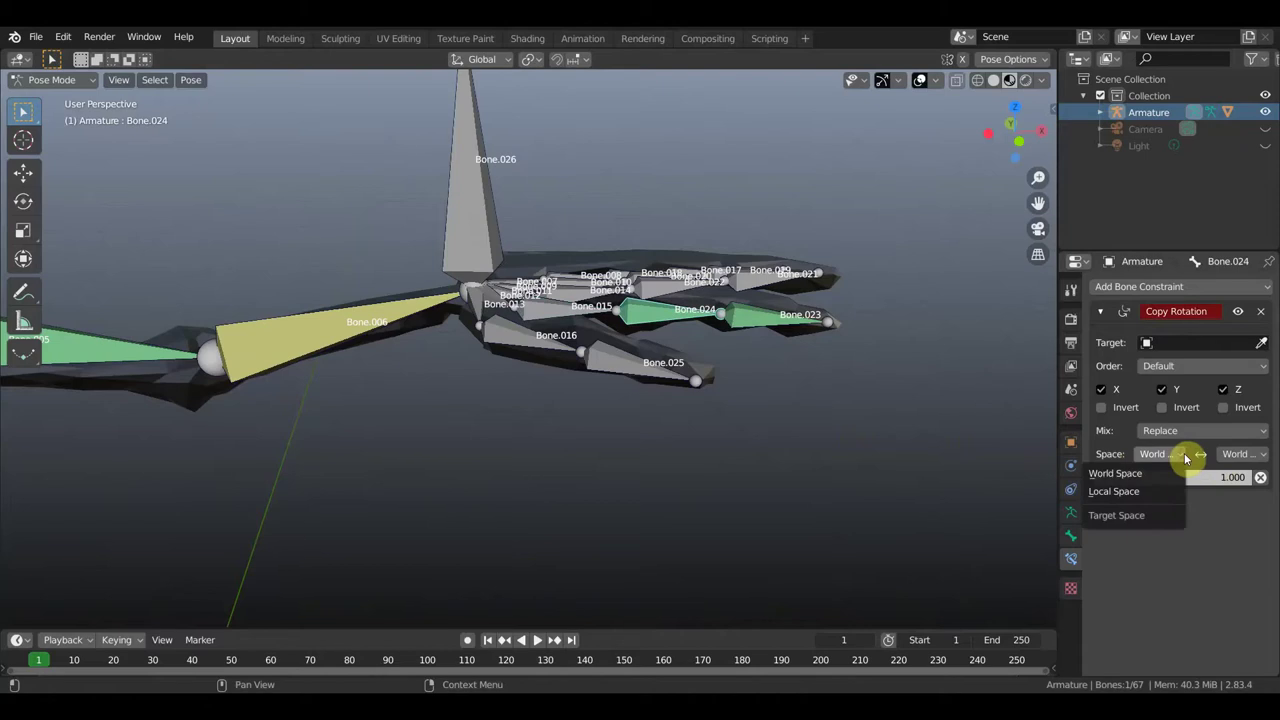
left_click(1146, 490)
left_click(1236, 454)
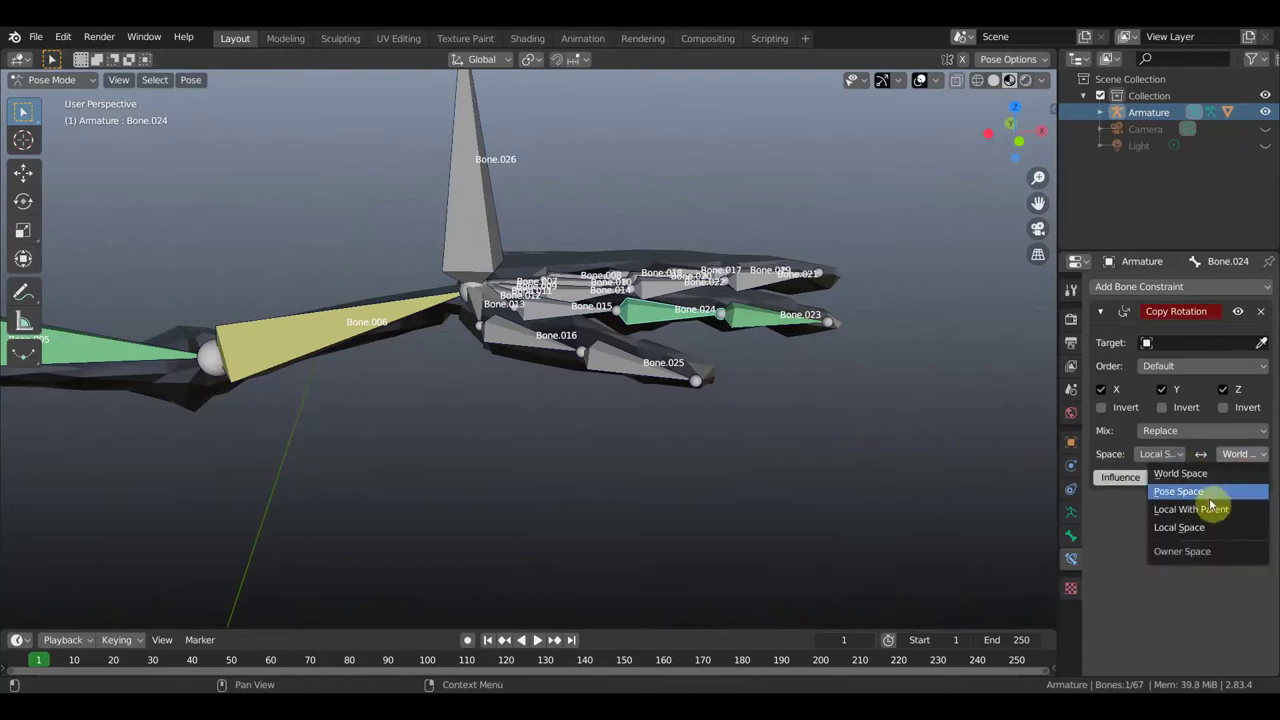
left_click(1195, 527)
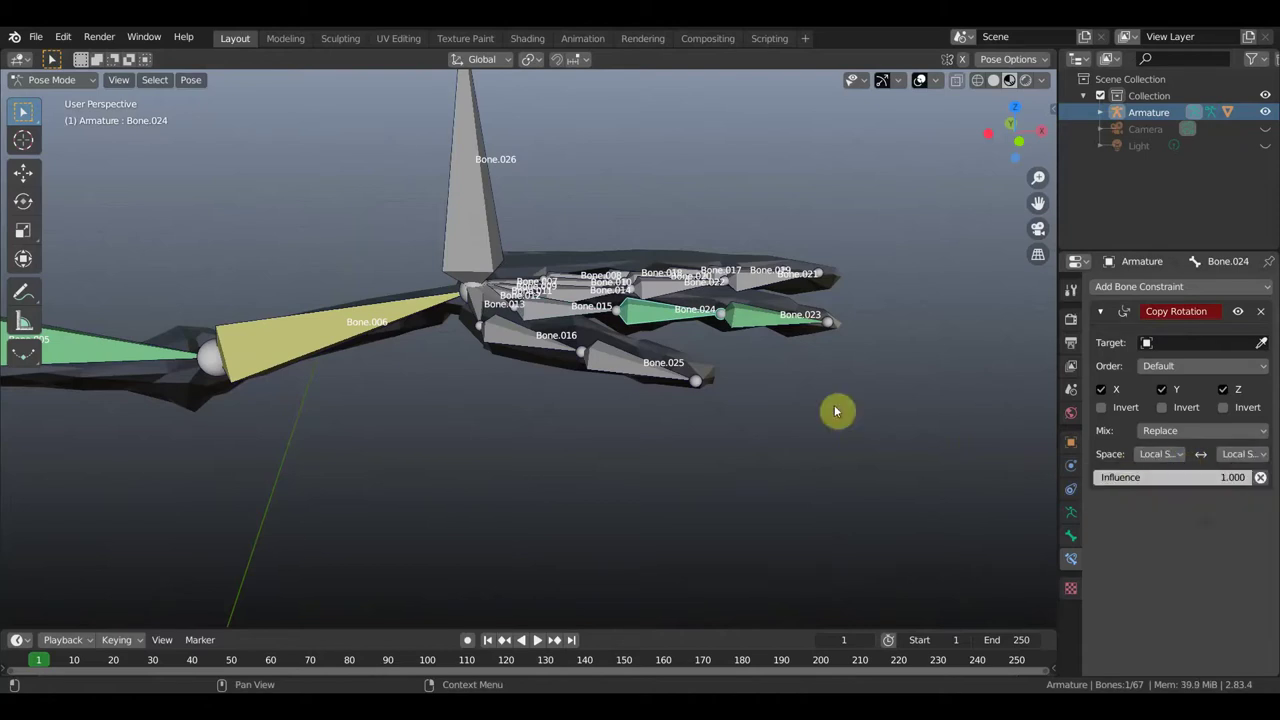
Test-rotate Bone.015, reselect Bone.024, and orbit round to the skeleton's back.
left_click(577, 317)
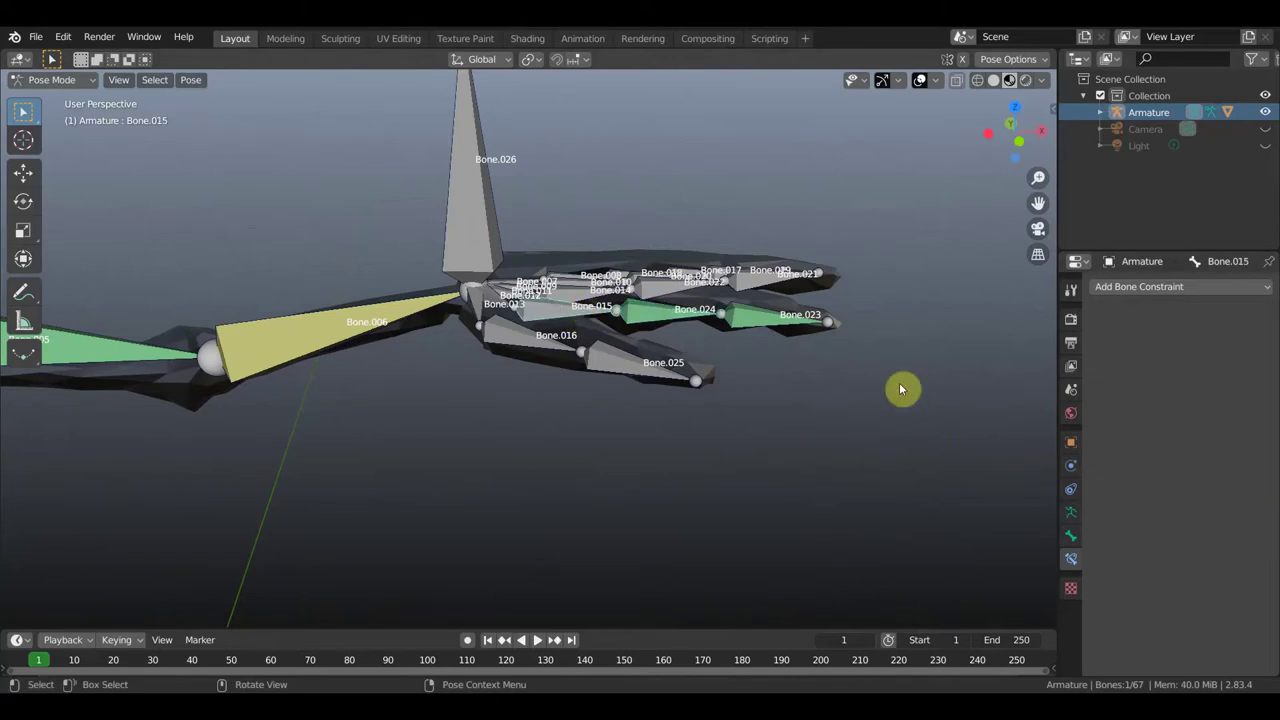
key("r")
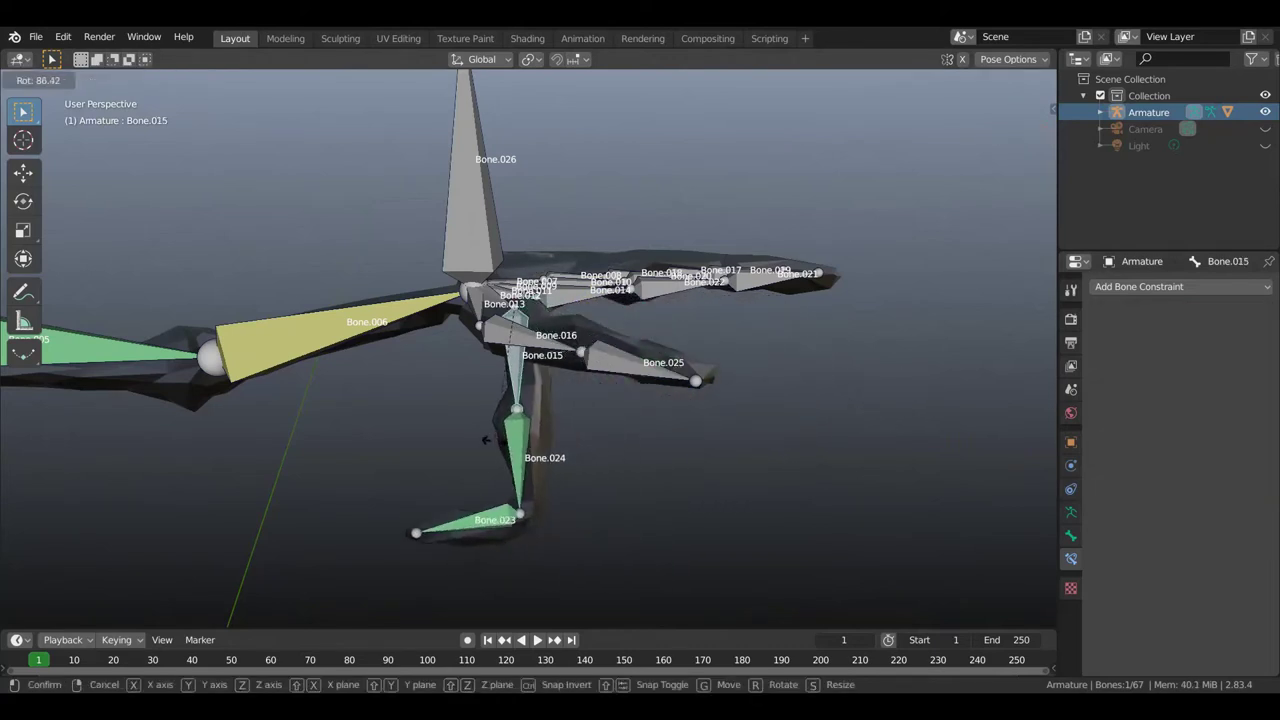
left_click(714, 352)
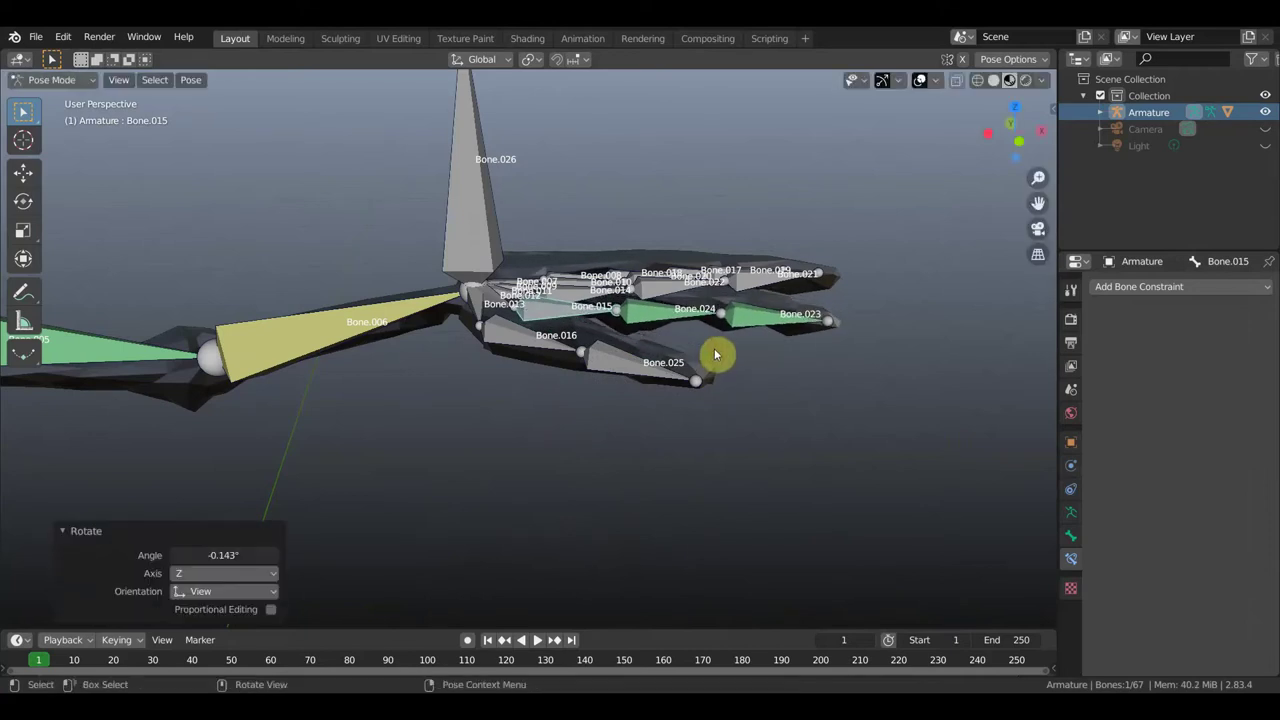
left_click(665, 316)
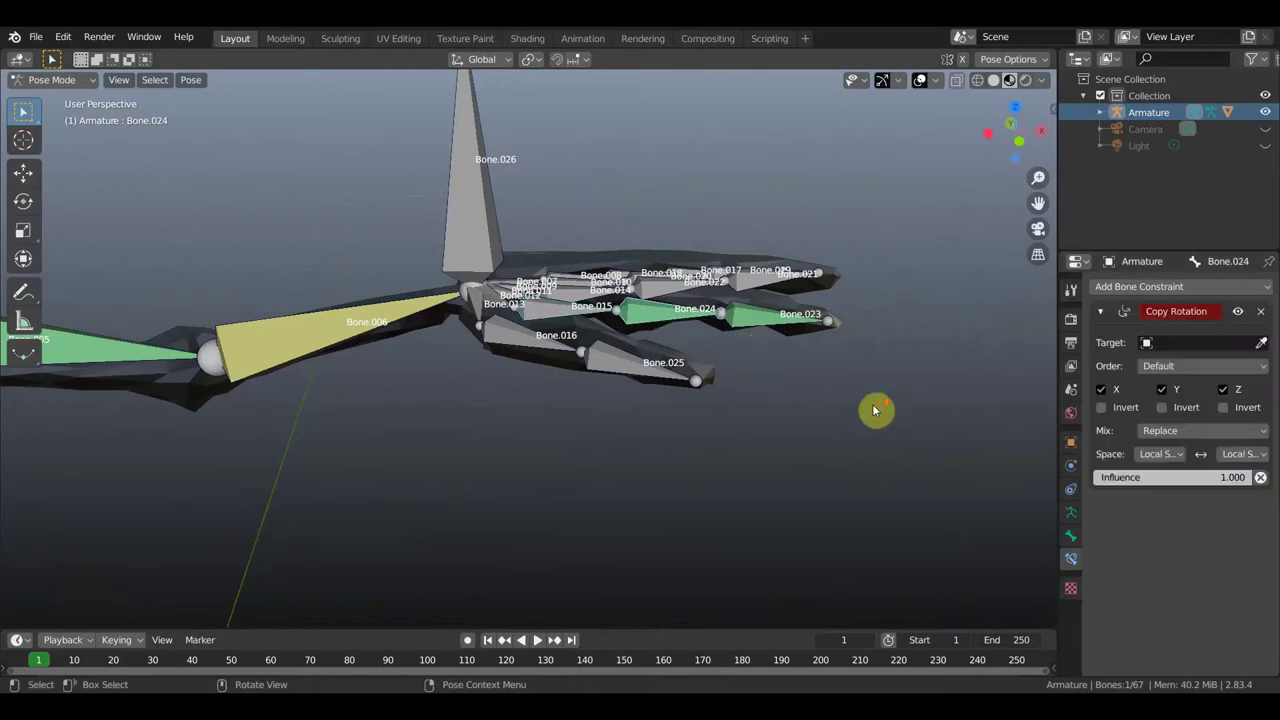
scroll(871, 409, "down", 5)
mouse_move(522, 424)
middle_mouse_down()
mouse_move(749, 394)
mouse_move(822, 455)
middle_mouse_up()
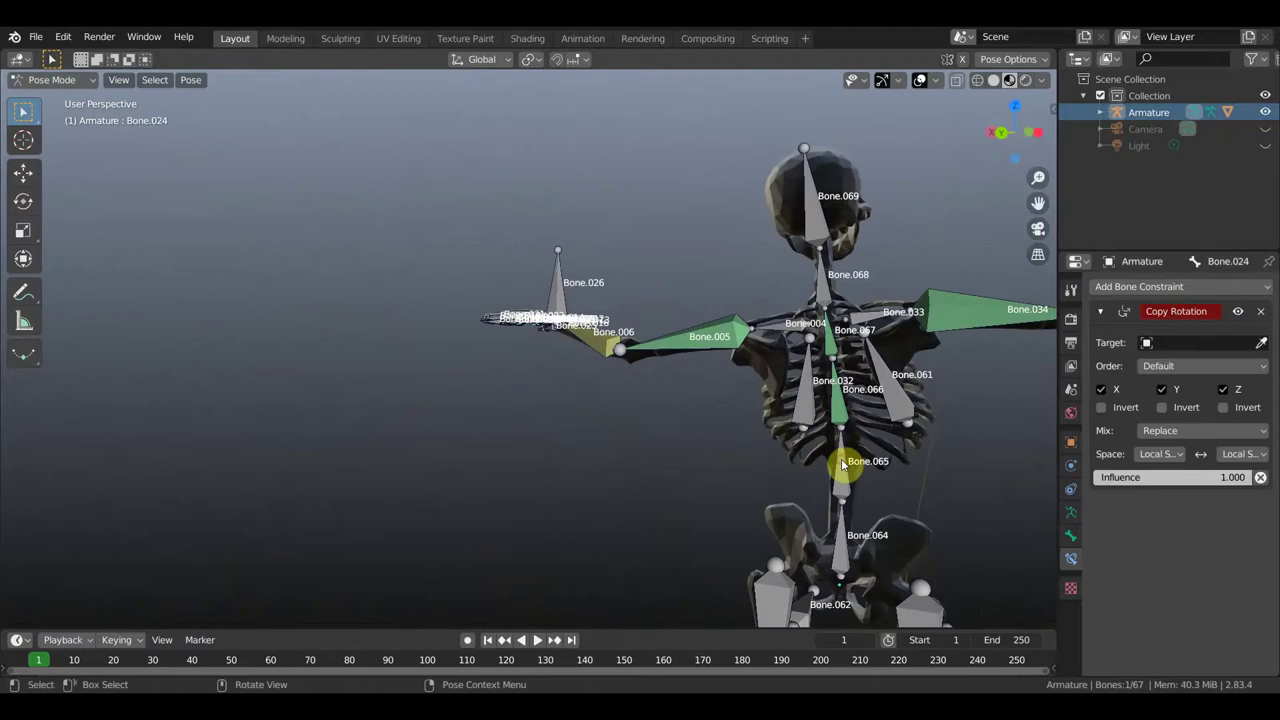
left_click(842, 463)
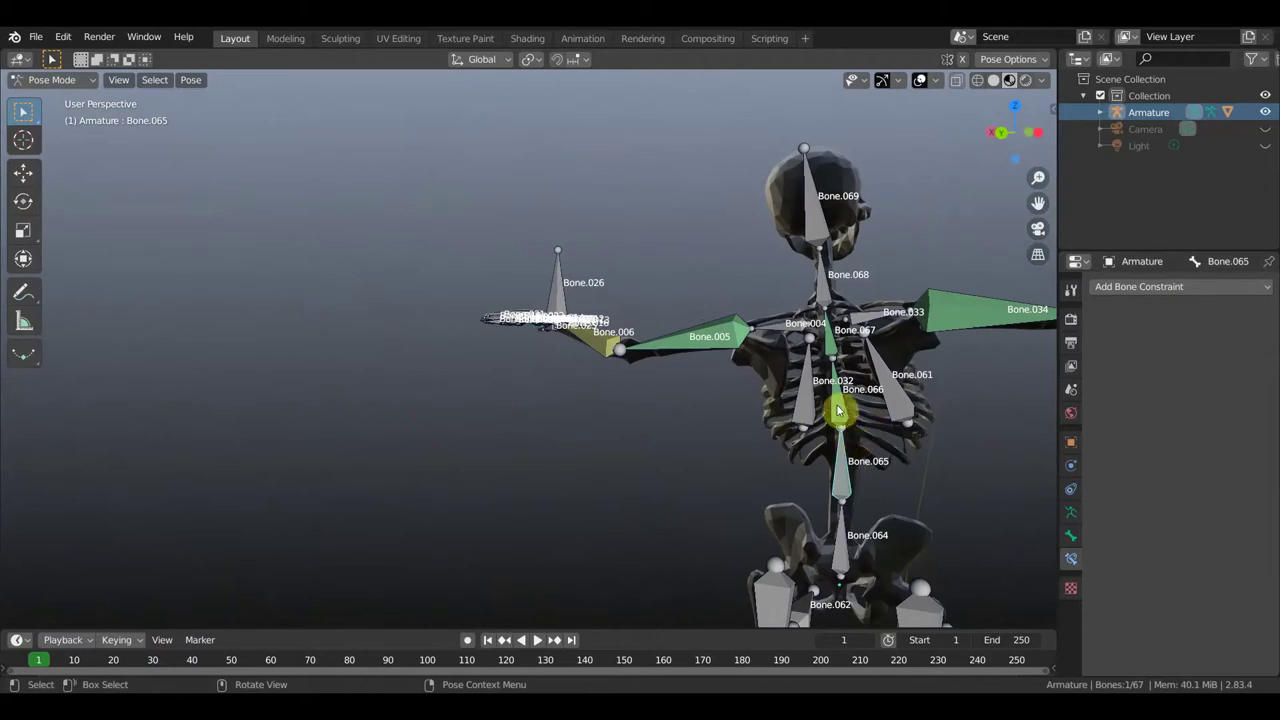
left_click(844, 406)
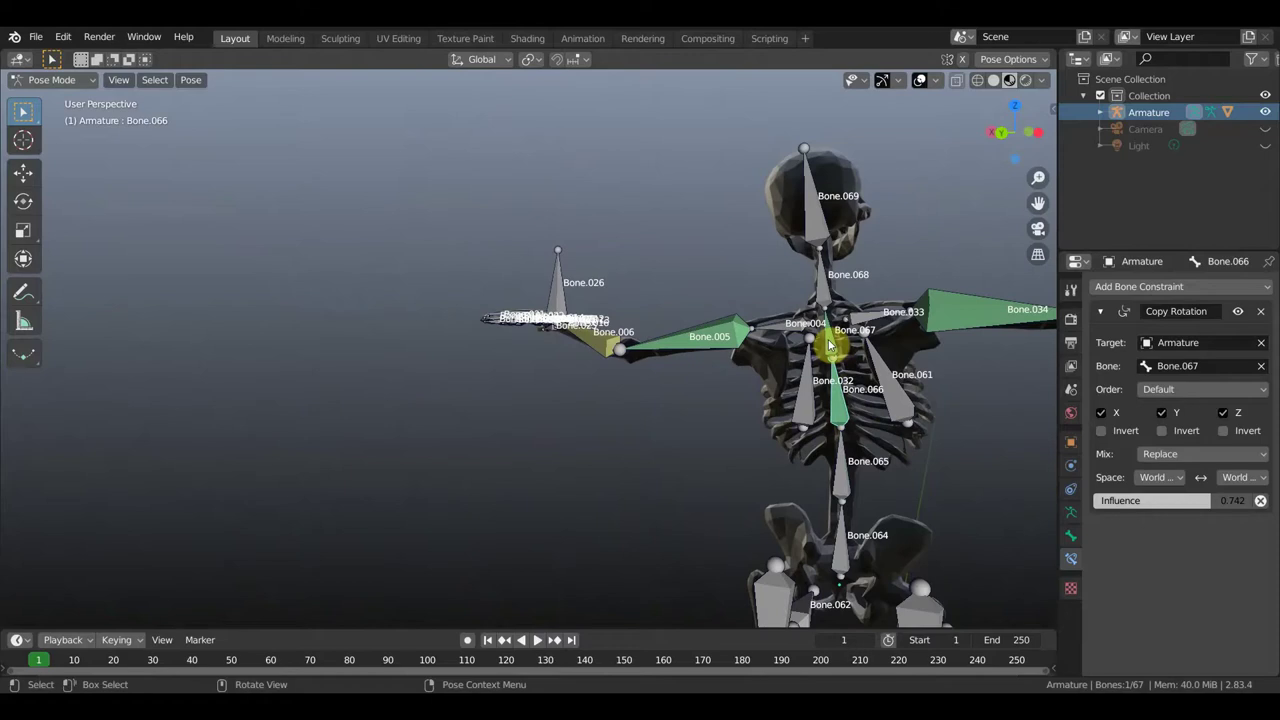
left_click(829, 343)
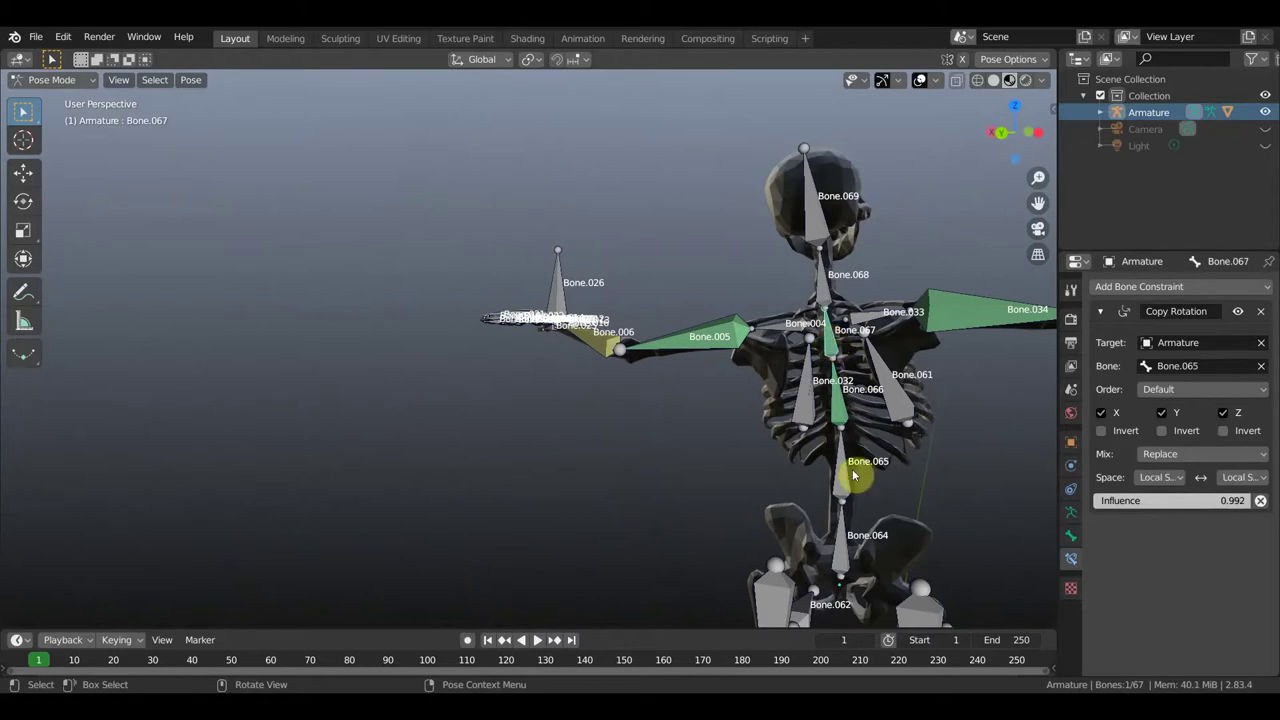
key("r")
middle_click_drag(490, 460, 440, 466)
mouse_move(526, 403)
middle_mouse_down()
mouse_move(508, 530)
mouse_move(745, 488)
mouse_move(749, 346)
mouse_move(769, 366)
mouse_move(754, 497)
mouse_move(767, 400)
mouse_move(748, 297)
middle_mouse_up()
scroll(749, 346, "up", 3)
left_click(734, 275)
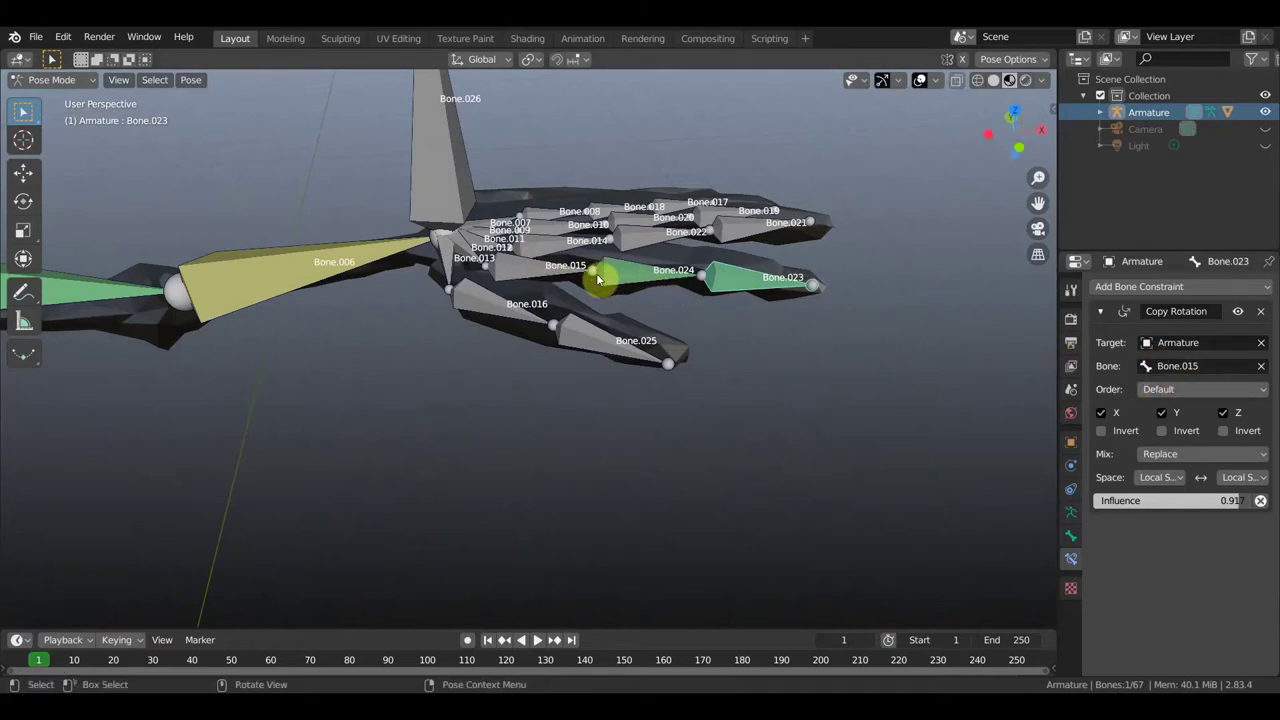
scroll(605, 285, "down", 3)
mouse_move(600, 291)
middle_mouse_down()
mouse_move(514, 329)
mouse_move(188, 402)
middle_mouse_up()
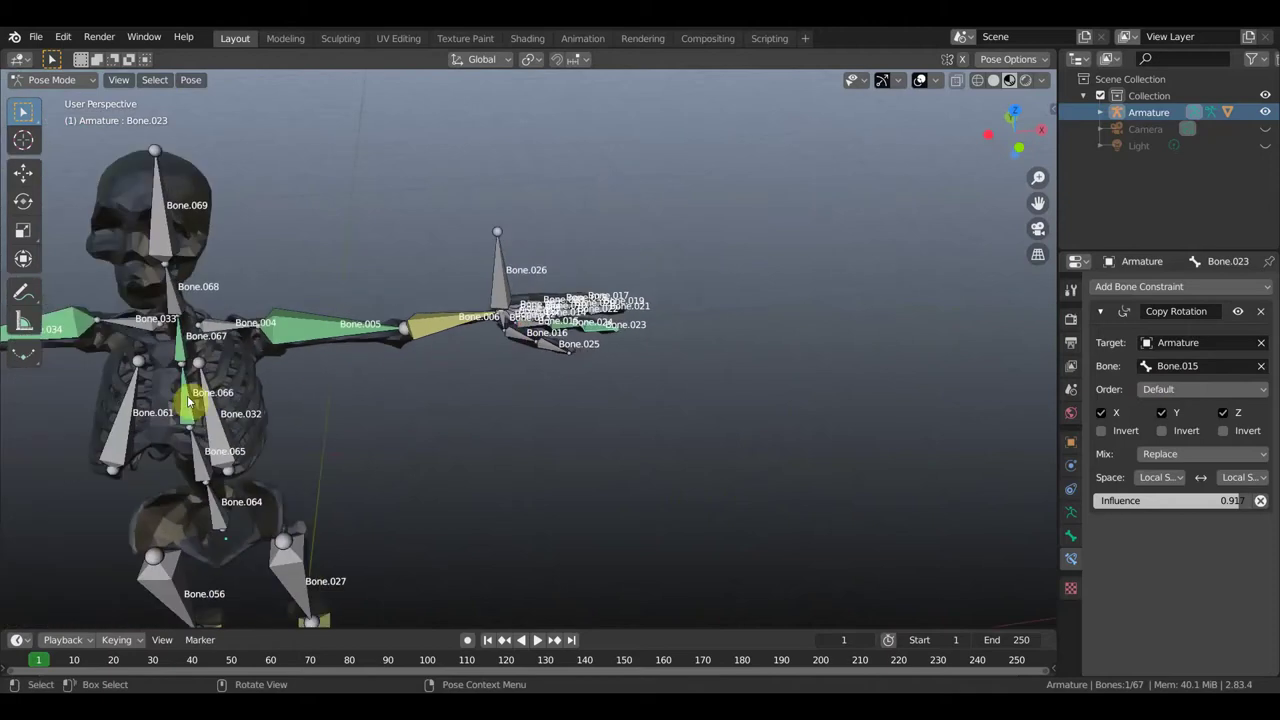
left_click(189, 416)
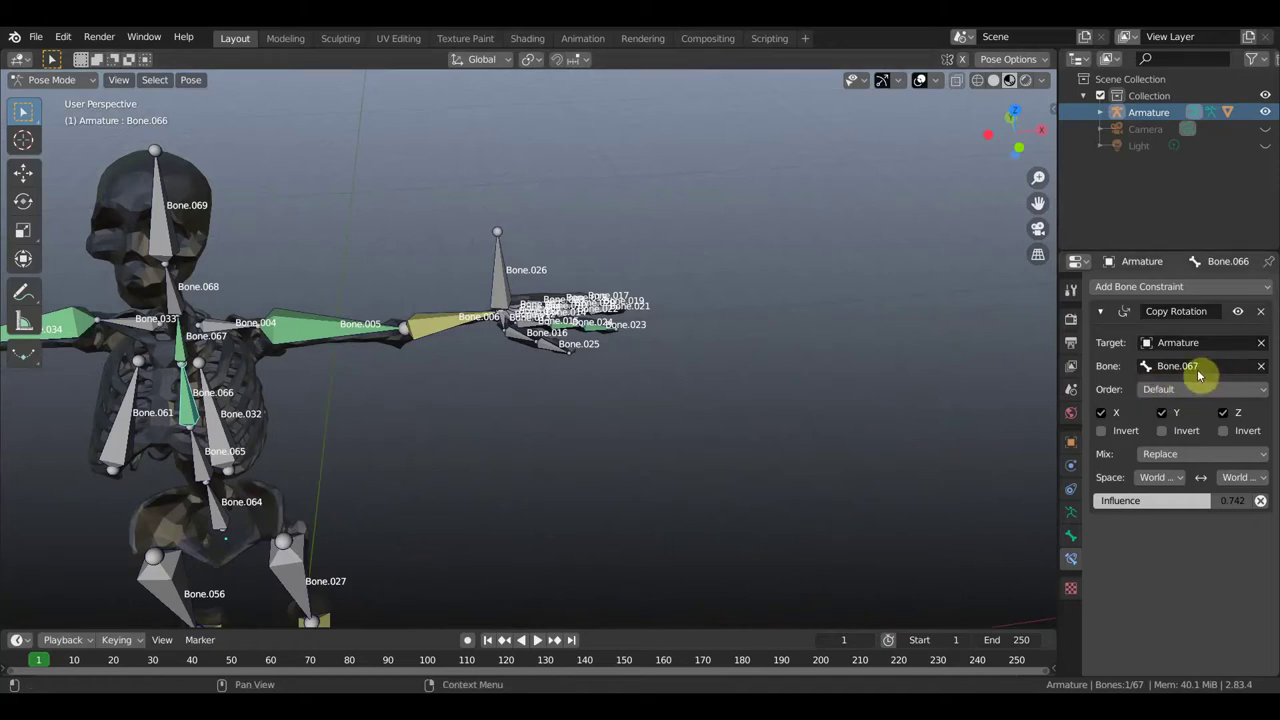
scroll(705, 358, "up", 5)
scroll(716, 366, "up", 2)
scroll(738, 372, "down", 3)
scroll(740, 378, "down", 2)
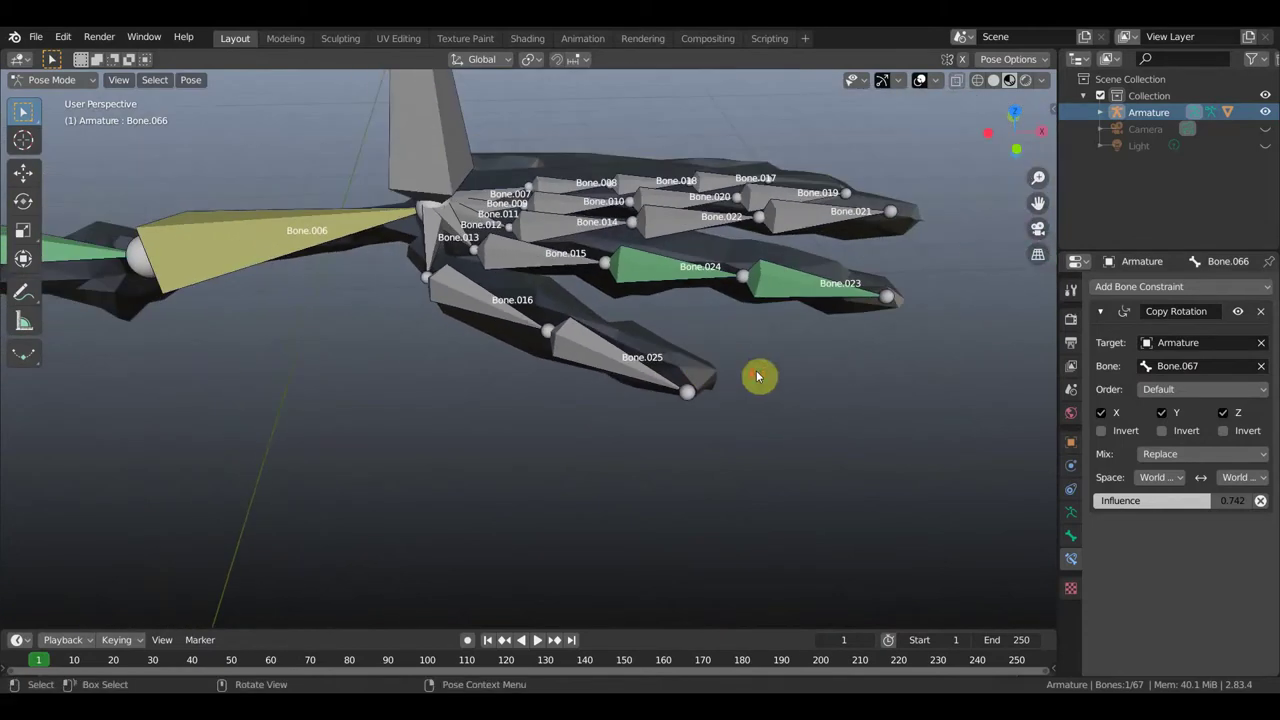
left_click(791, 289)
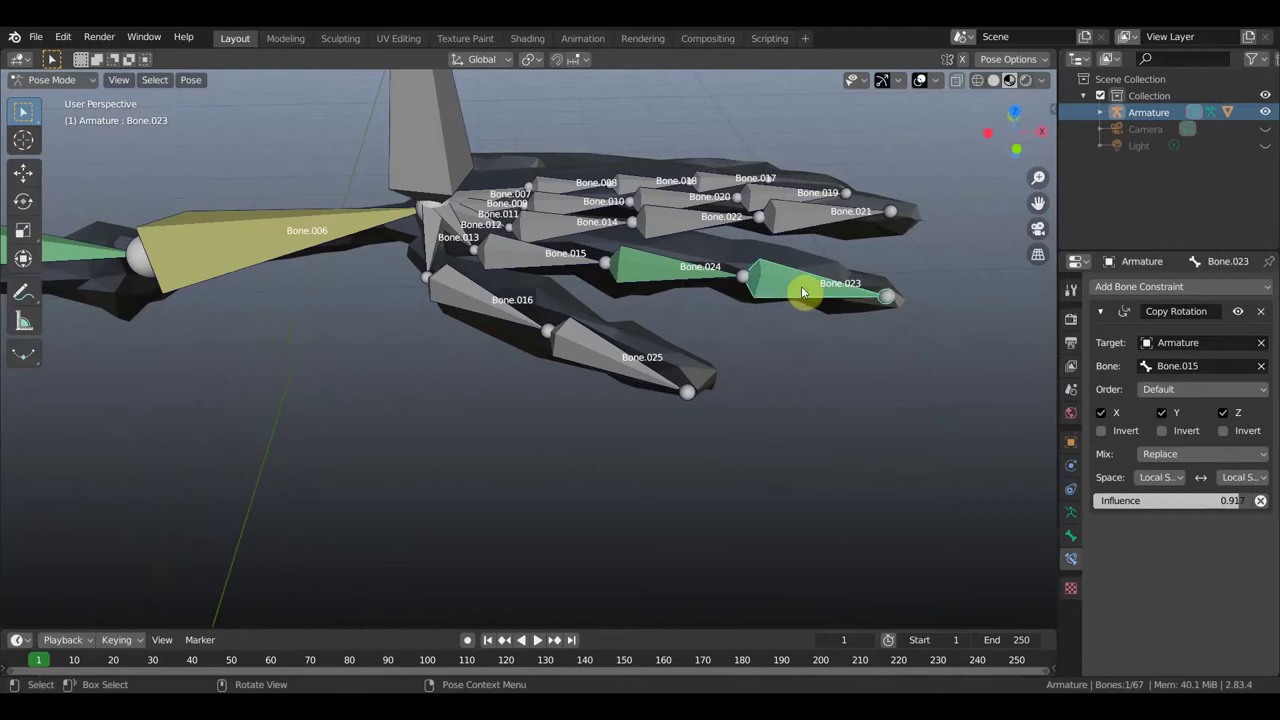
Pick a different source bone for the constraint and set both spaces to World Space.
left_click(1237, 366)
scroll(1160, 498, "down", 9)
scroll(1160, 498, "down", 5)
scroll(1160, 498, "down", 5)
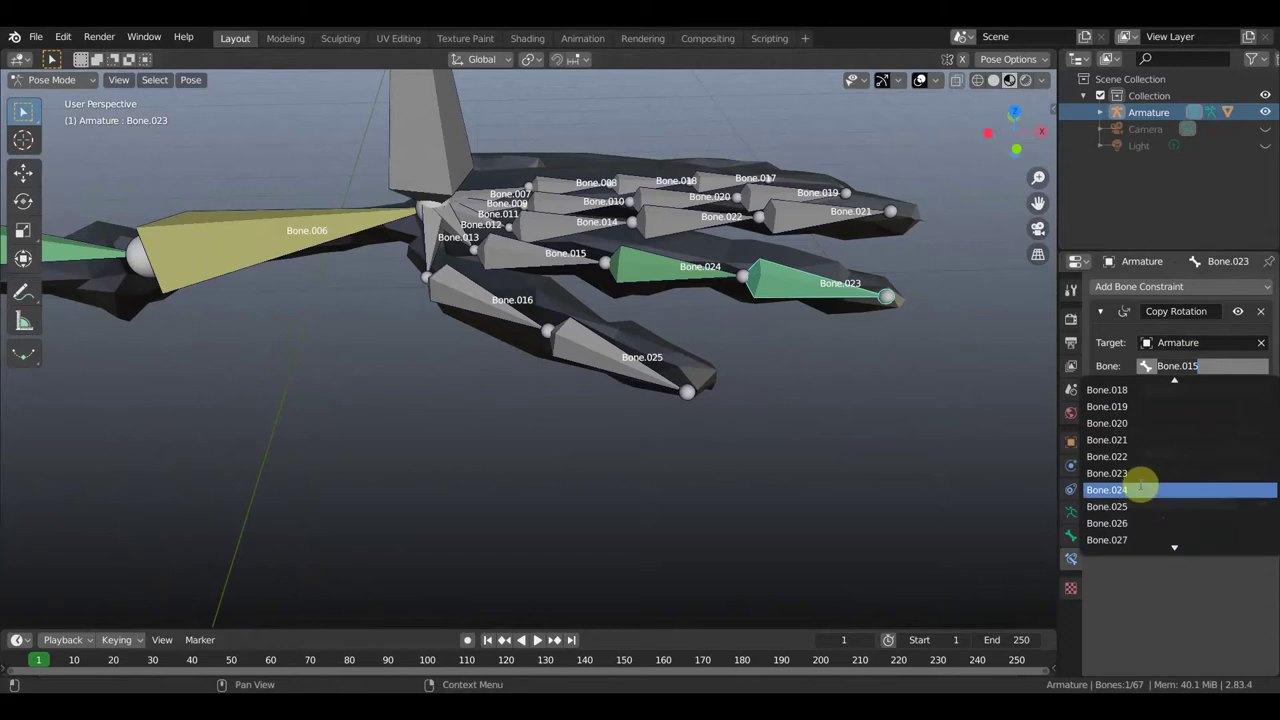
left_click(1135, 474)
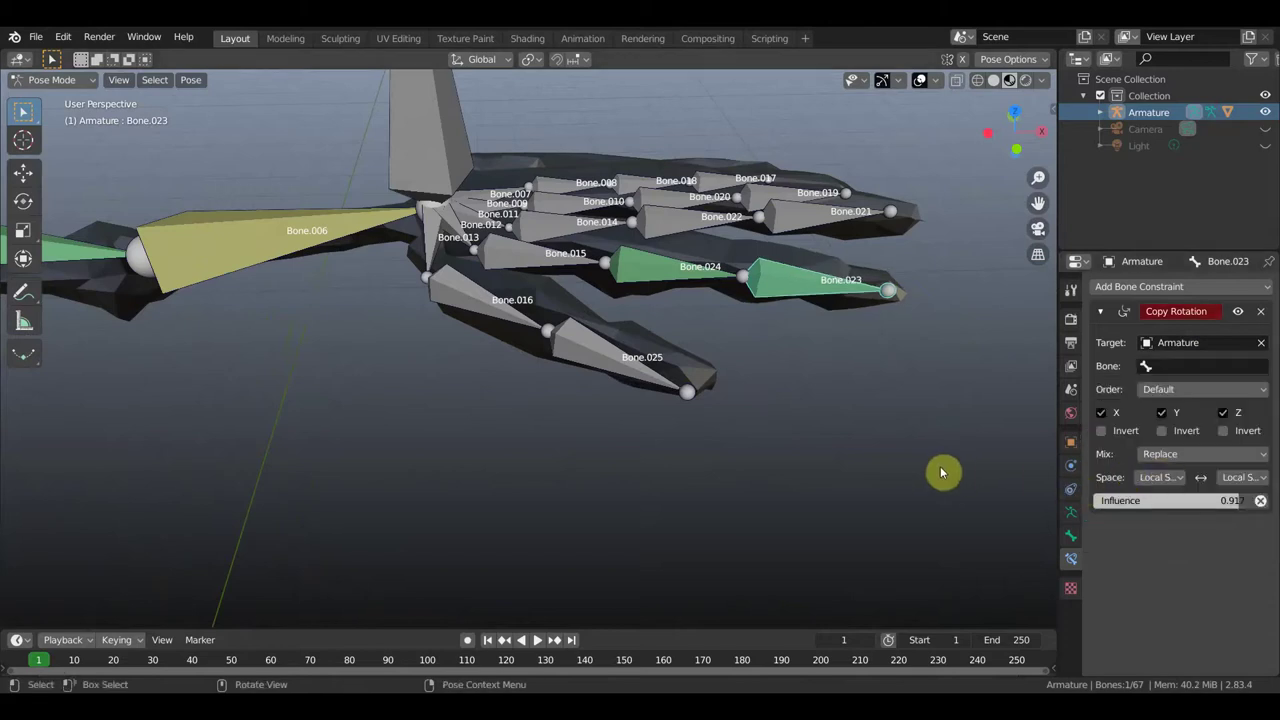
left_click(1165, 478)
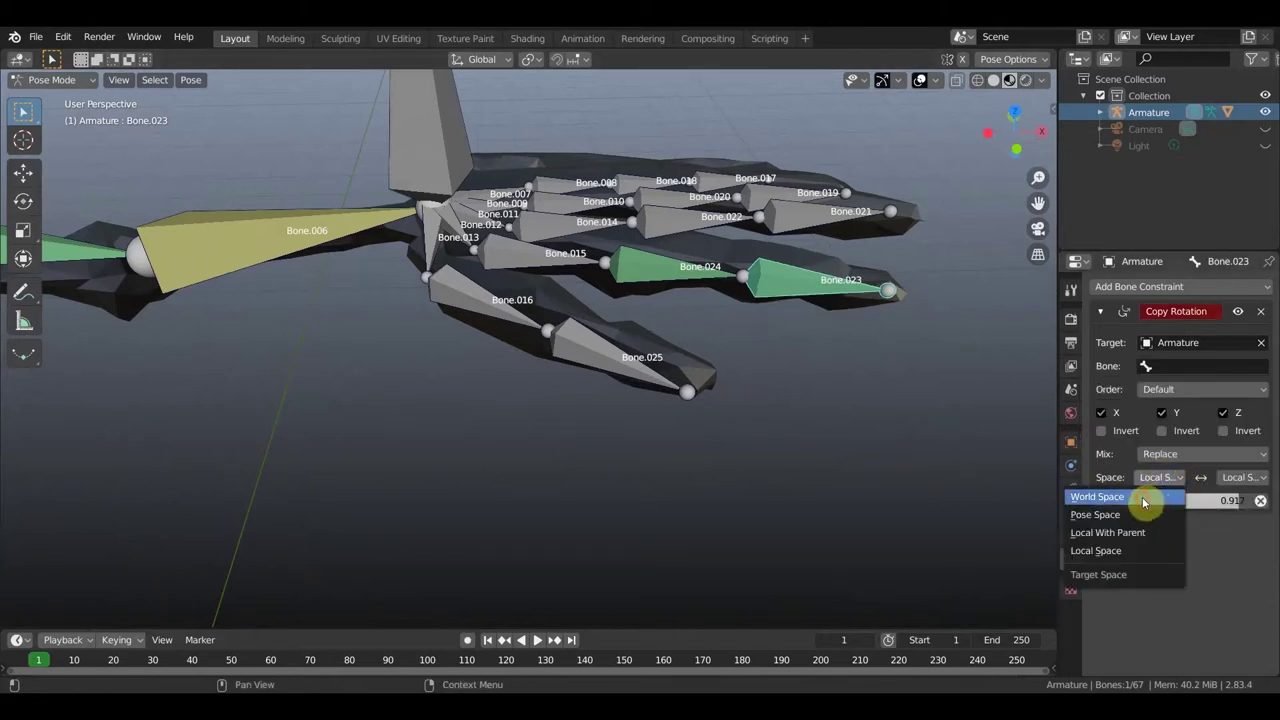
left_click(1146, 498)
left_click(1263, 478)
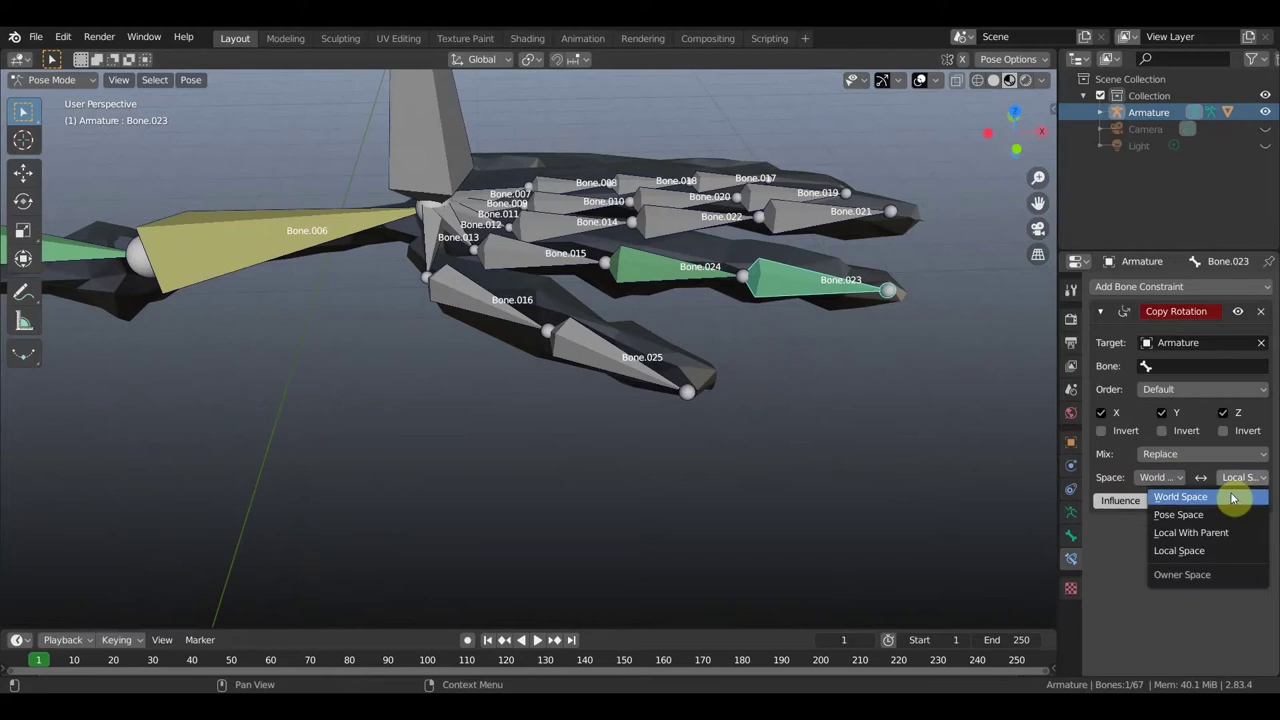
left_click(1232, 498)
Close the bone list without choosing, undo the last change, and select Bone.024.
left_click(1194, 367)
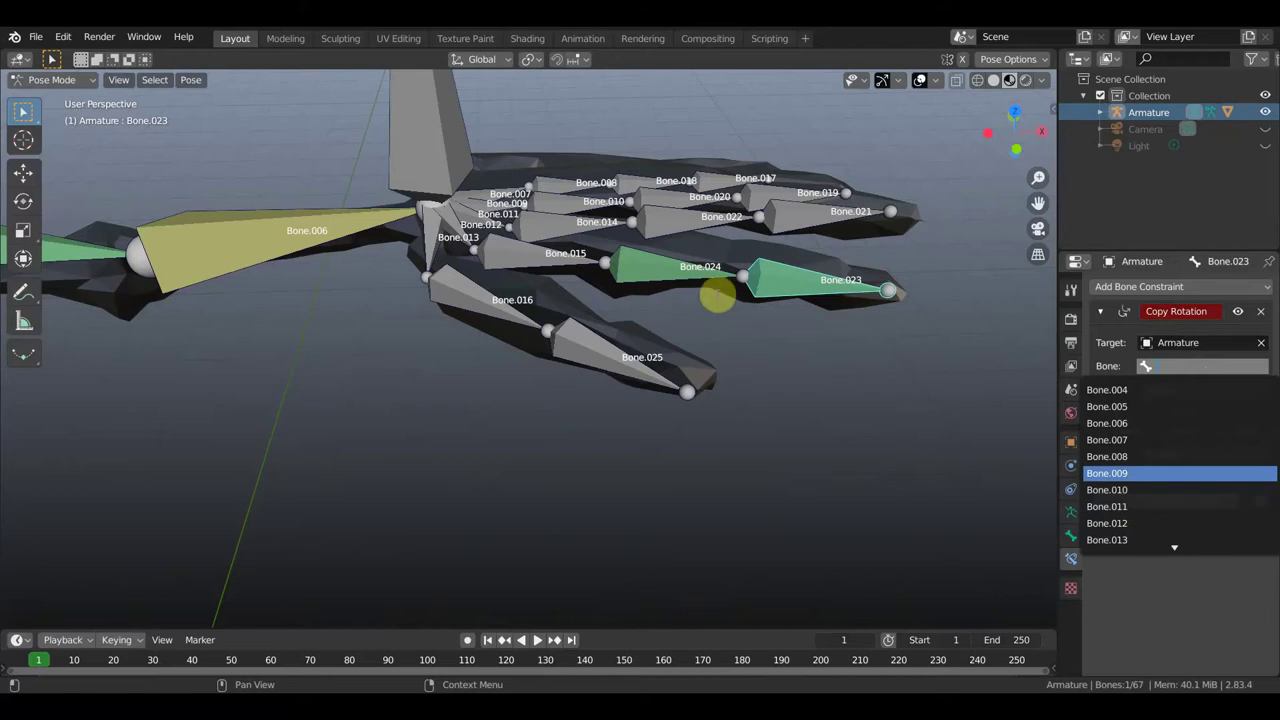
left_click(662, 278)
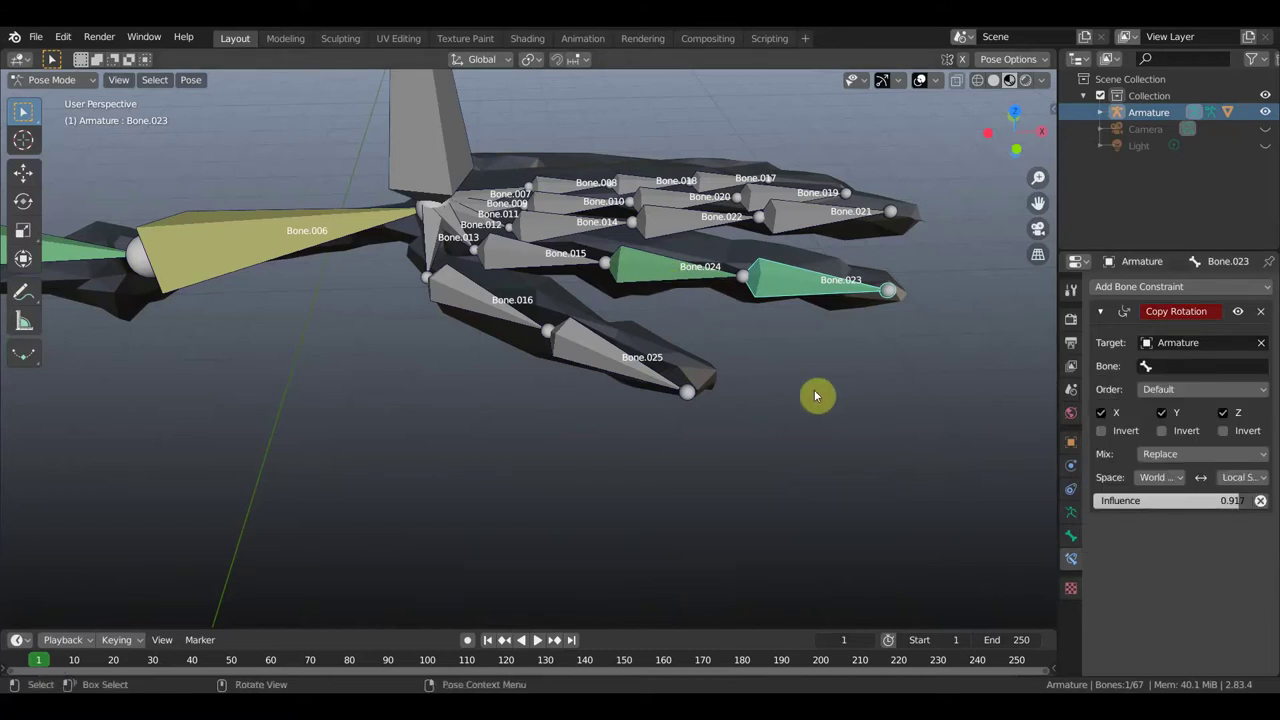
key("ctrl+z")
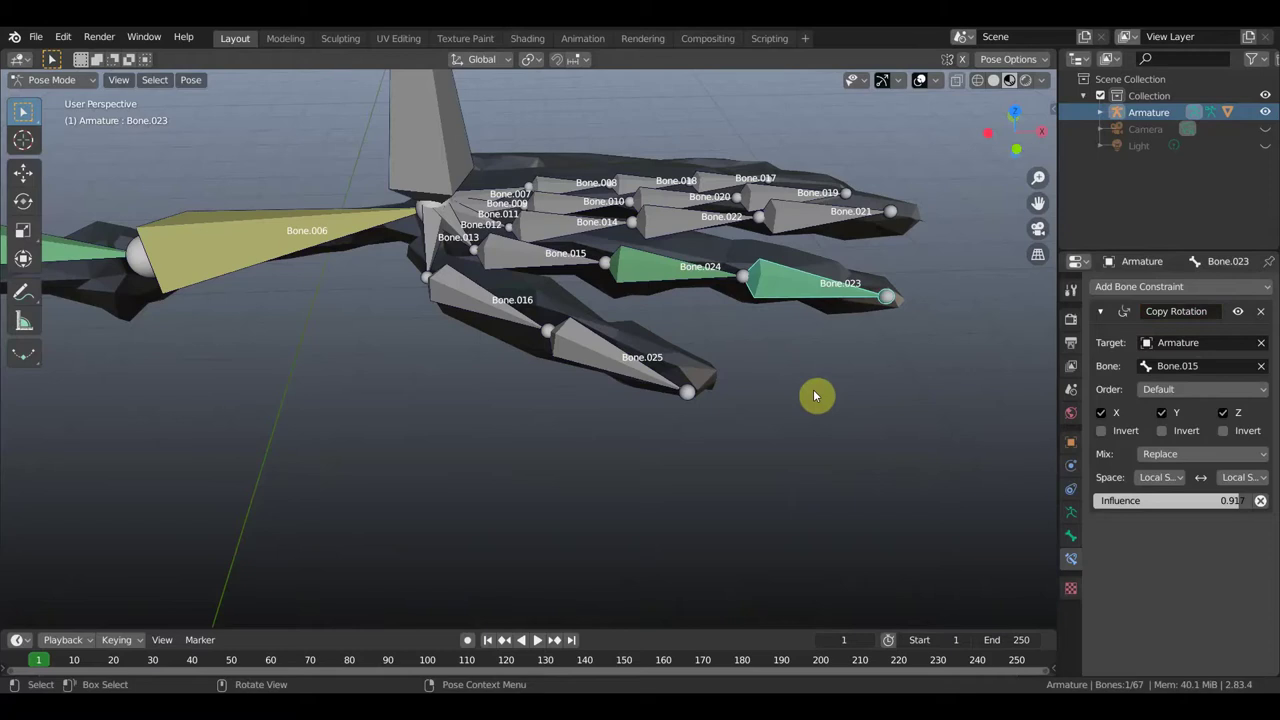
left_click(640, 278)
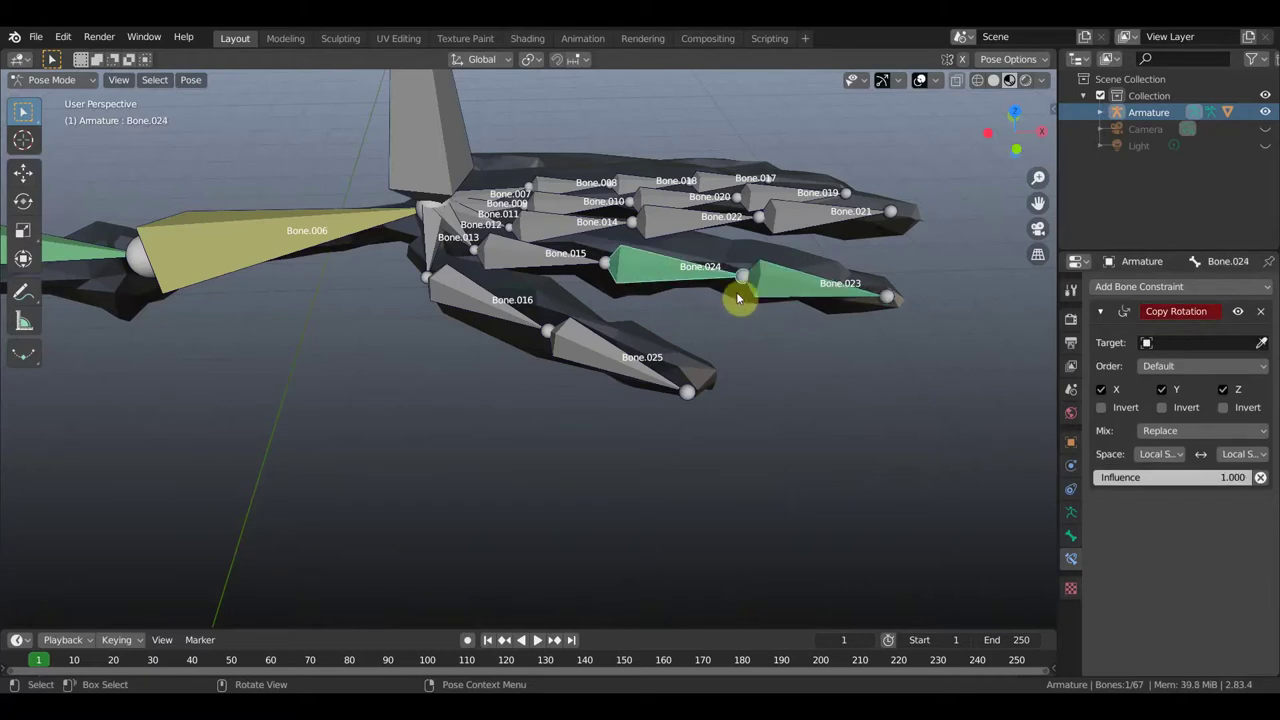
Set Bone.024's Copy Rotation target to Armature with Bone.023 as the source bone.
left_click(1222, 342)
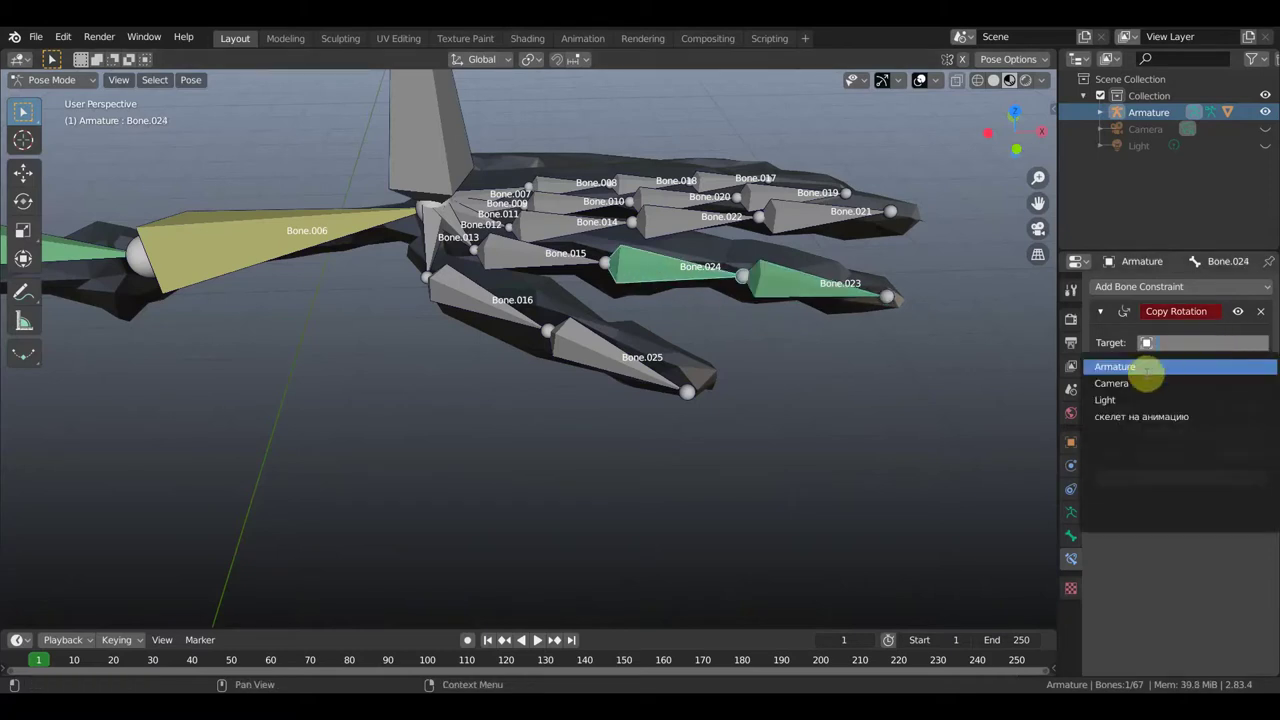
left_click(1149, 366)
left_click(1177, 366)
scroll(1173, 470, "down", 3)
scroll(1173, 470, "down", 6)
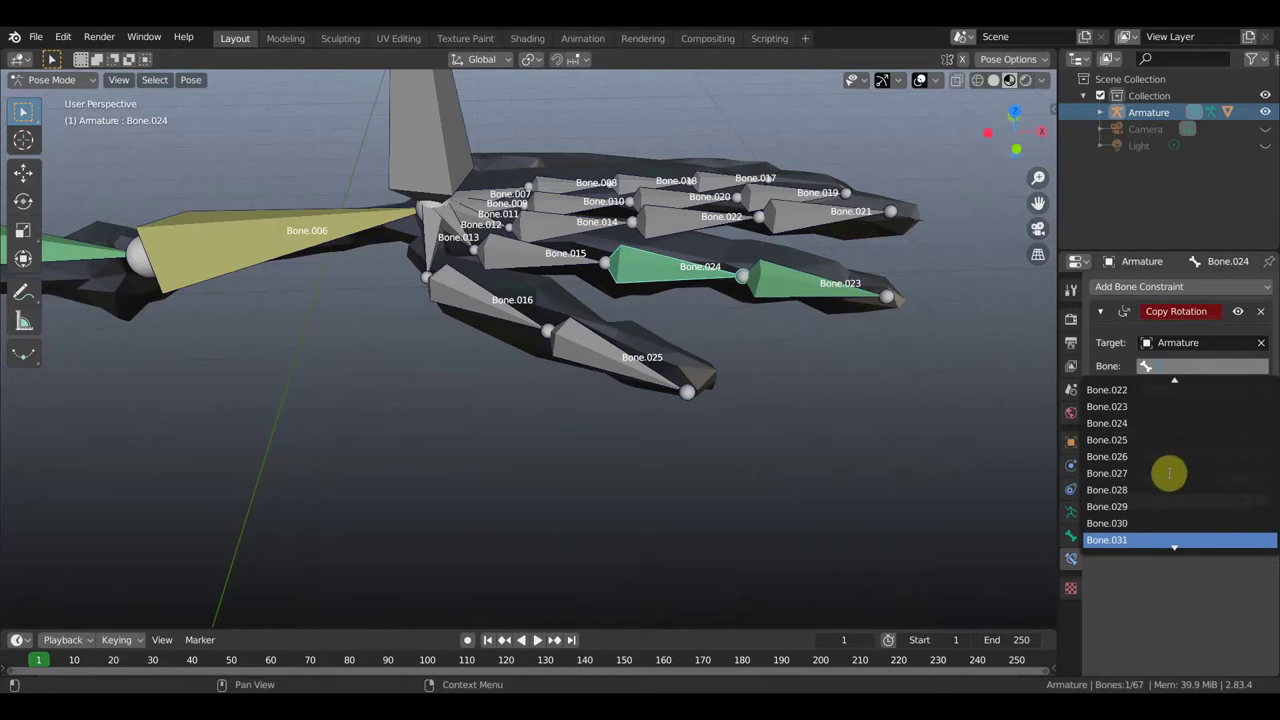
left_click(1113, 406)
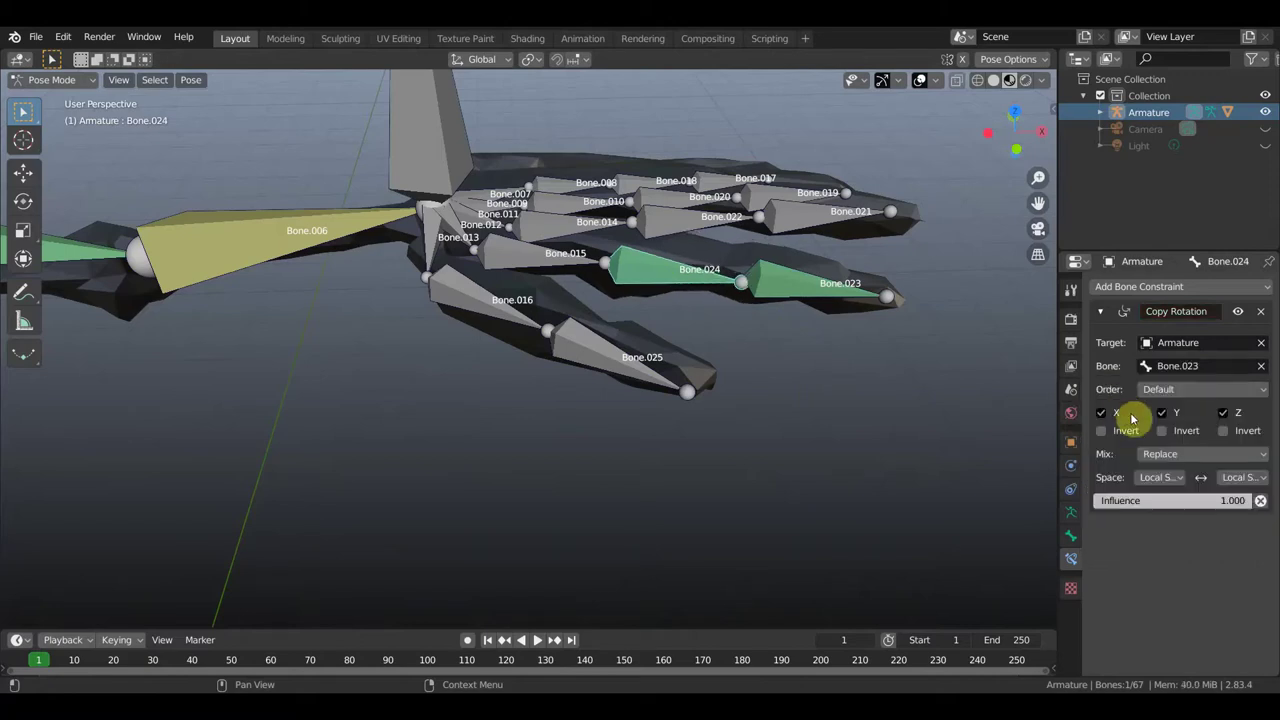
Test-bend the finger via Bone.015, undo the bend, and reselect Bone.024.
mouse_move(830, 374)
middle_mouse_down()
mouse_move(827, 358)
mouse_move(629, 294)
middle_mouse_up()
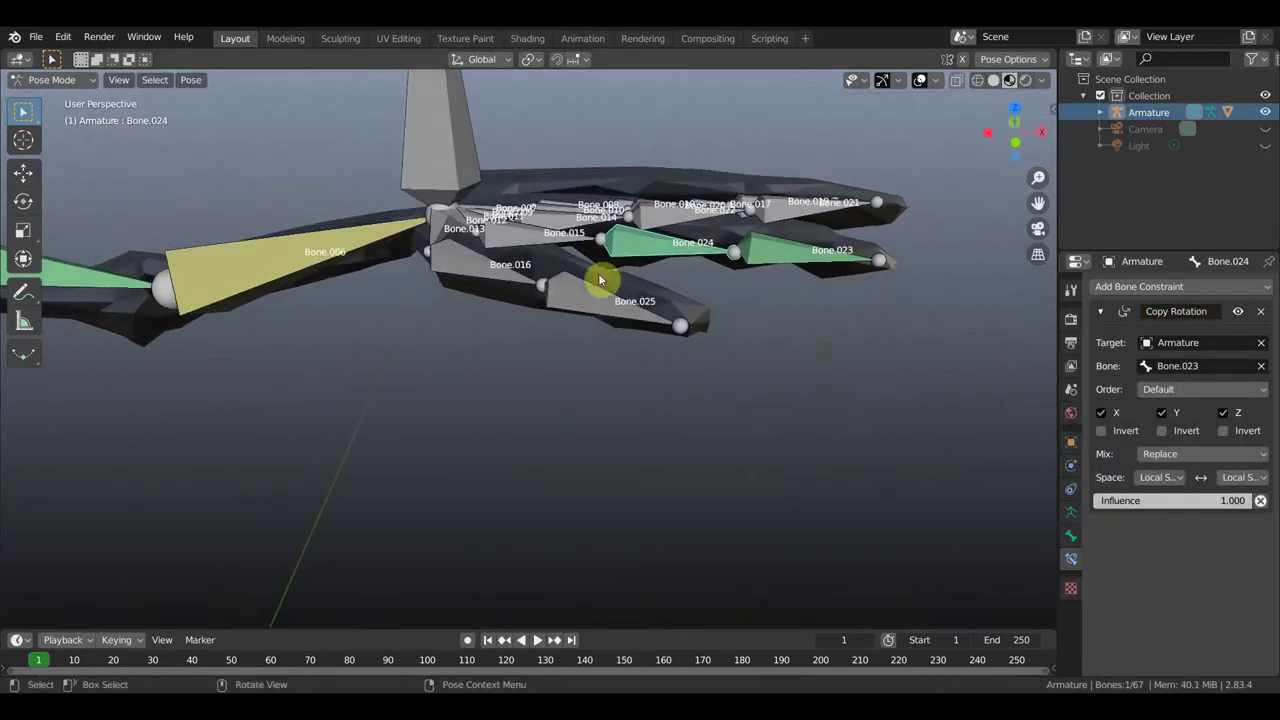
key("bracketleft")
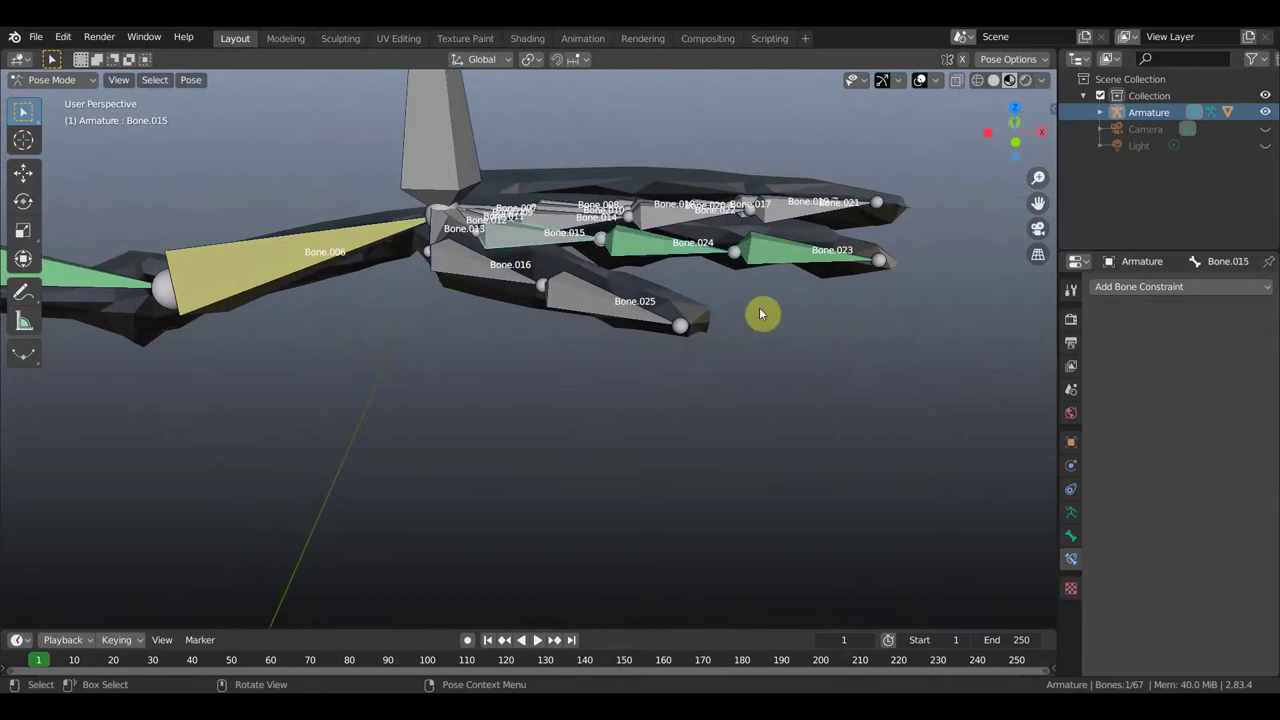
key("r")
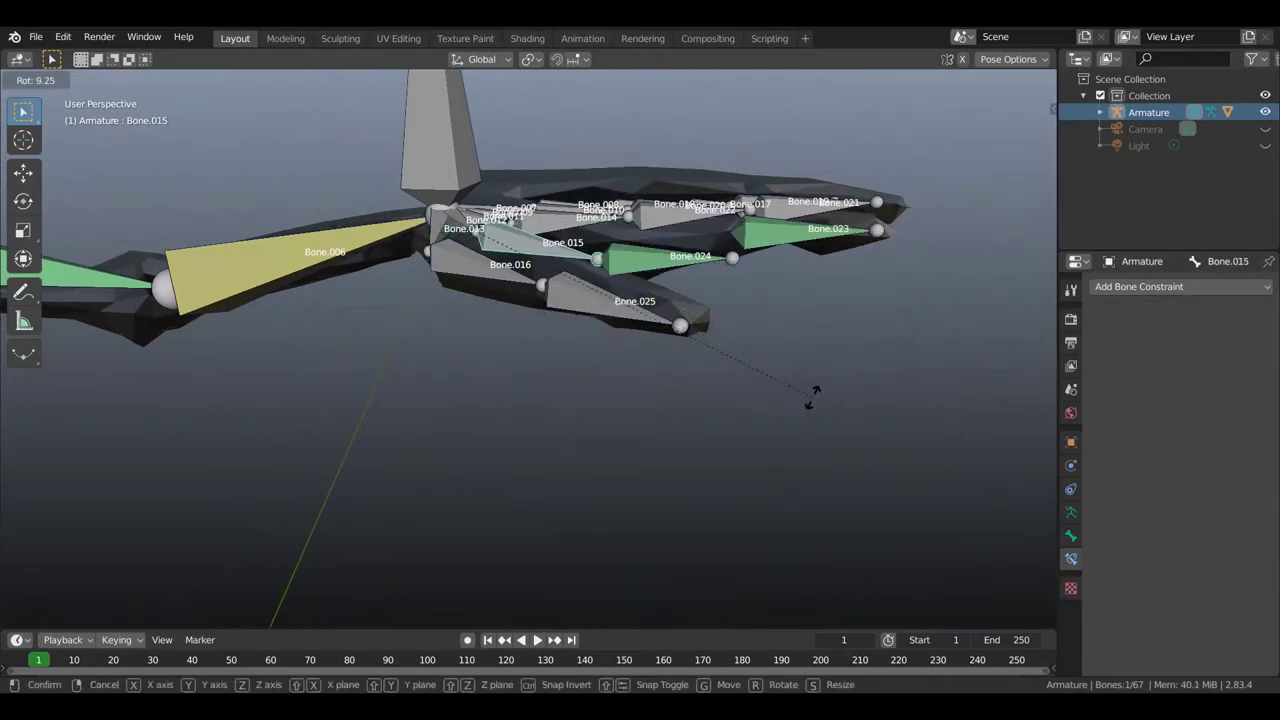
left_click(822, 397)
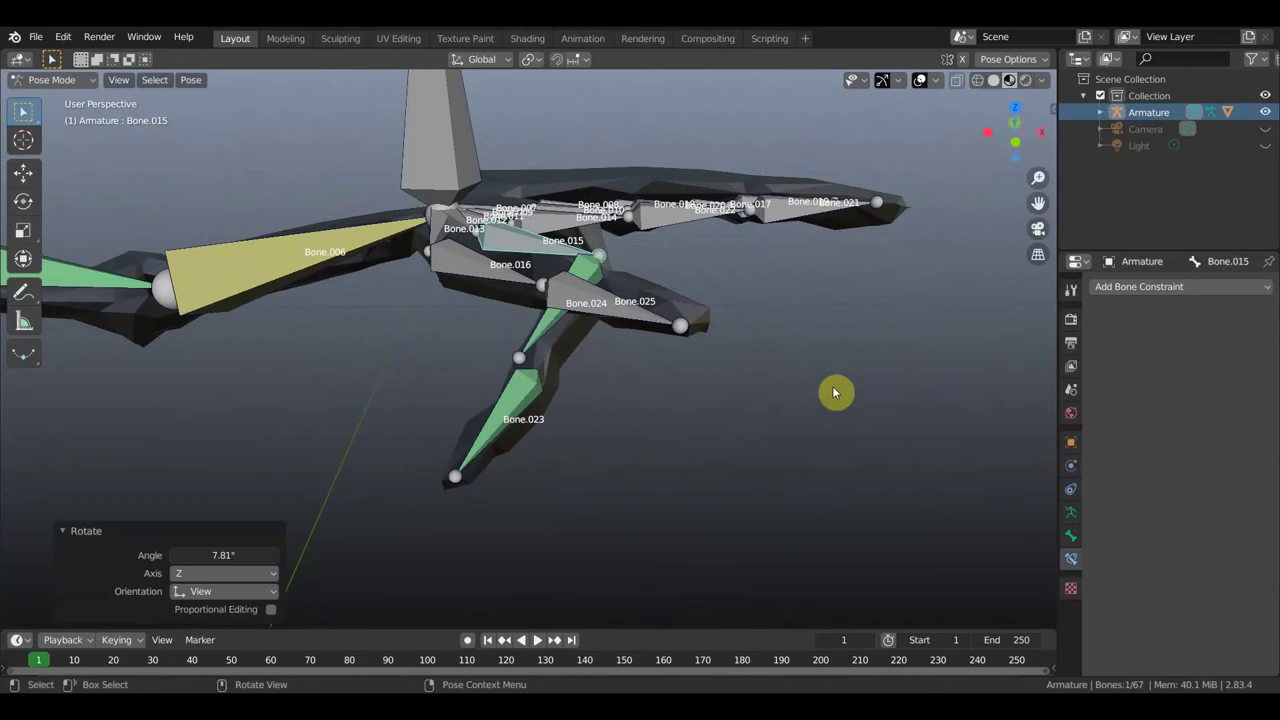
key("ctrl+z")
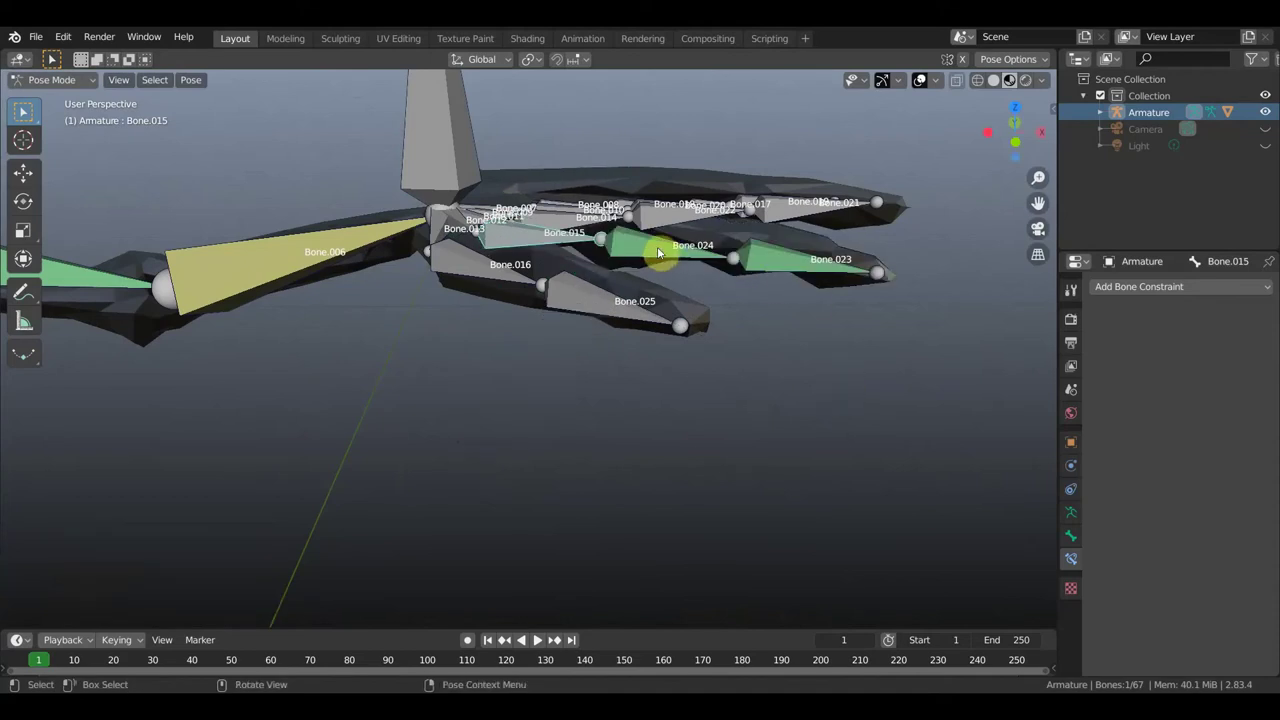
left_click(657, 253)
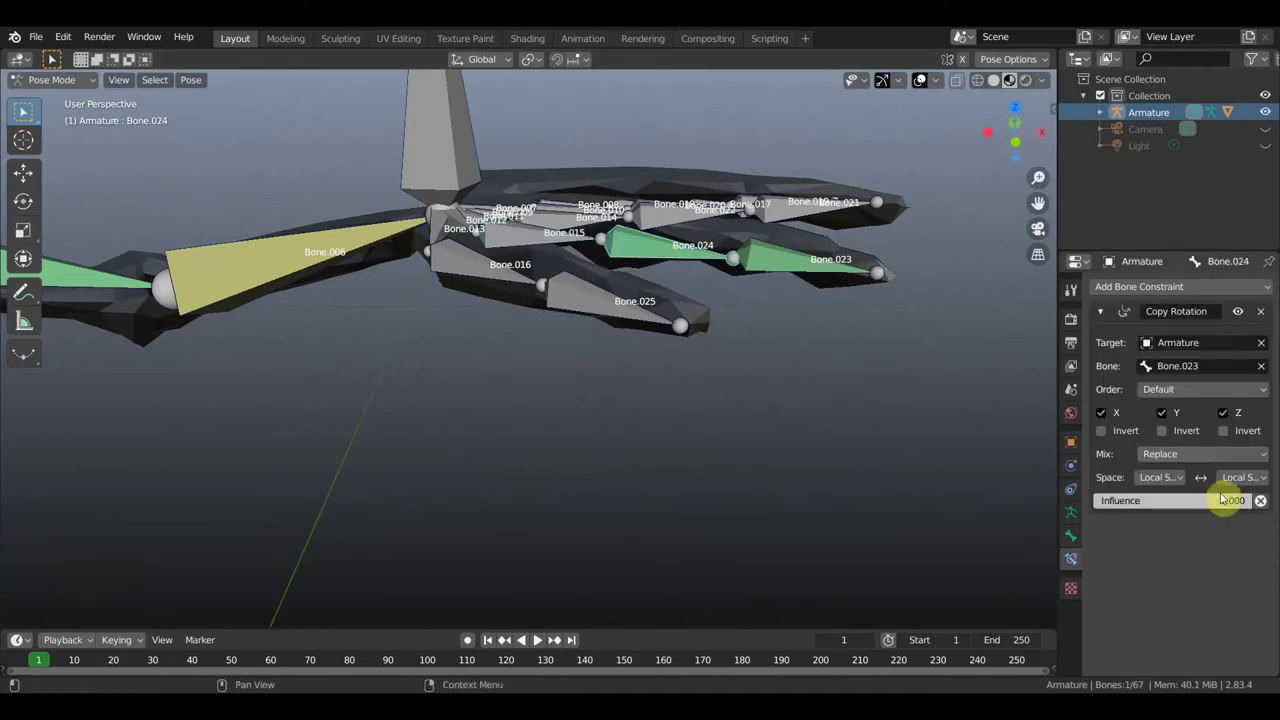
Lower Bone.024's constraint influence to 0.679 and set Bone.023's rotation order to XYZ Euler.
left_click_drag(1242, 502, 1179, 503)
left_click(786, 264)
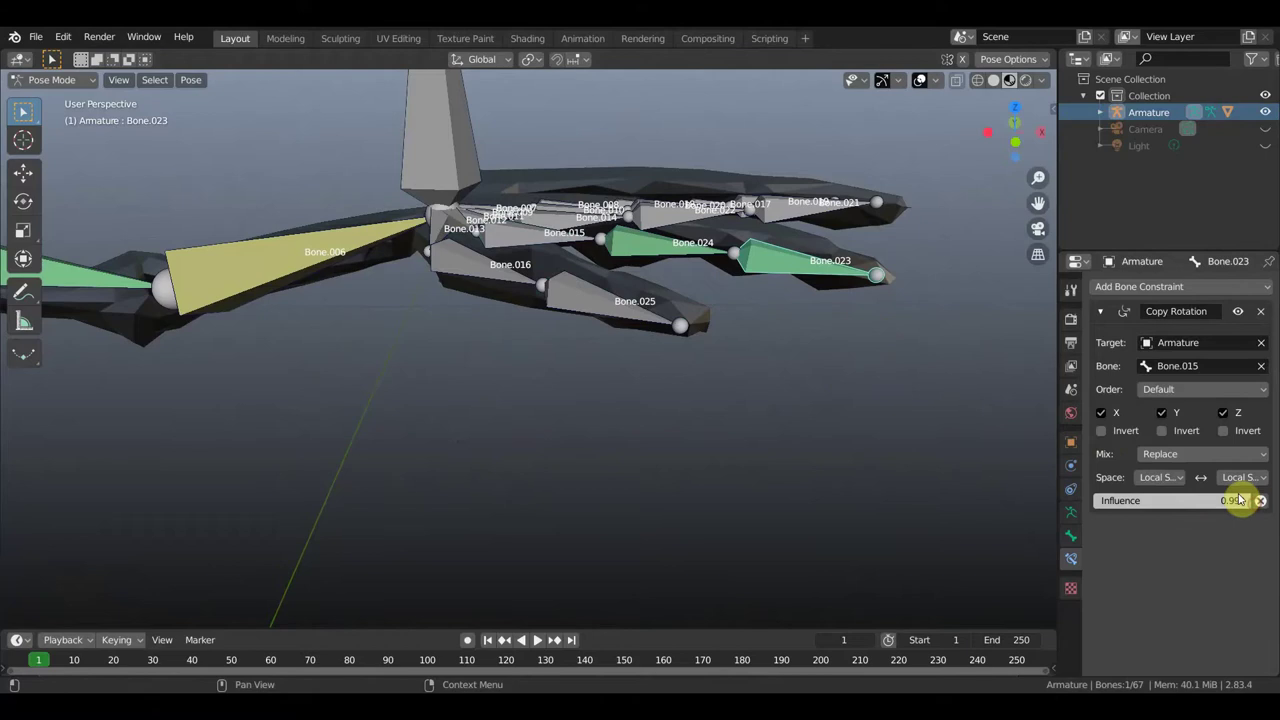
left_click(1186, 392)
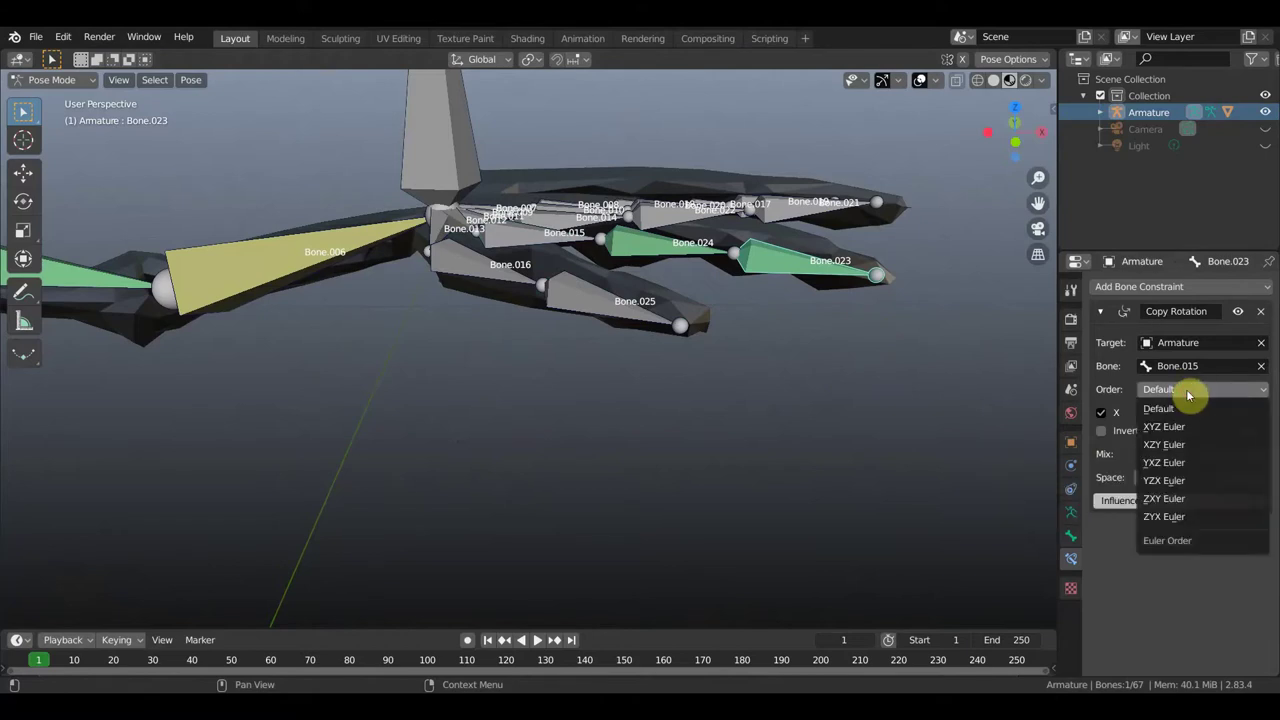
left_click(1180, 427)
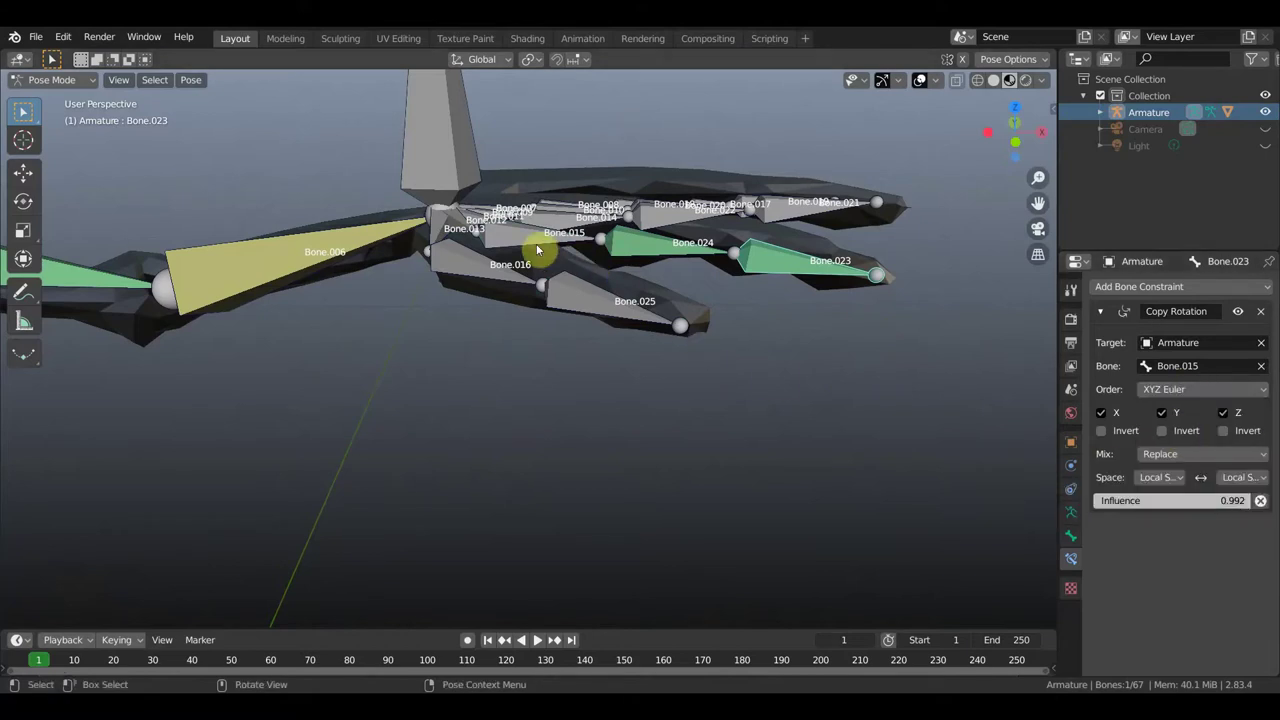
Rotate Bone.015 by -3.39° about the view Z axis, then select Bone.014.
key("bracketleft")
key("r")
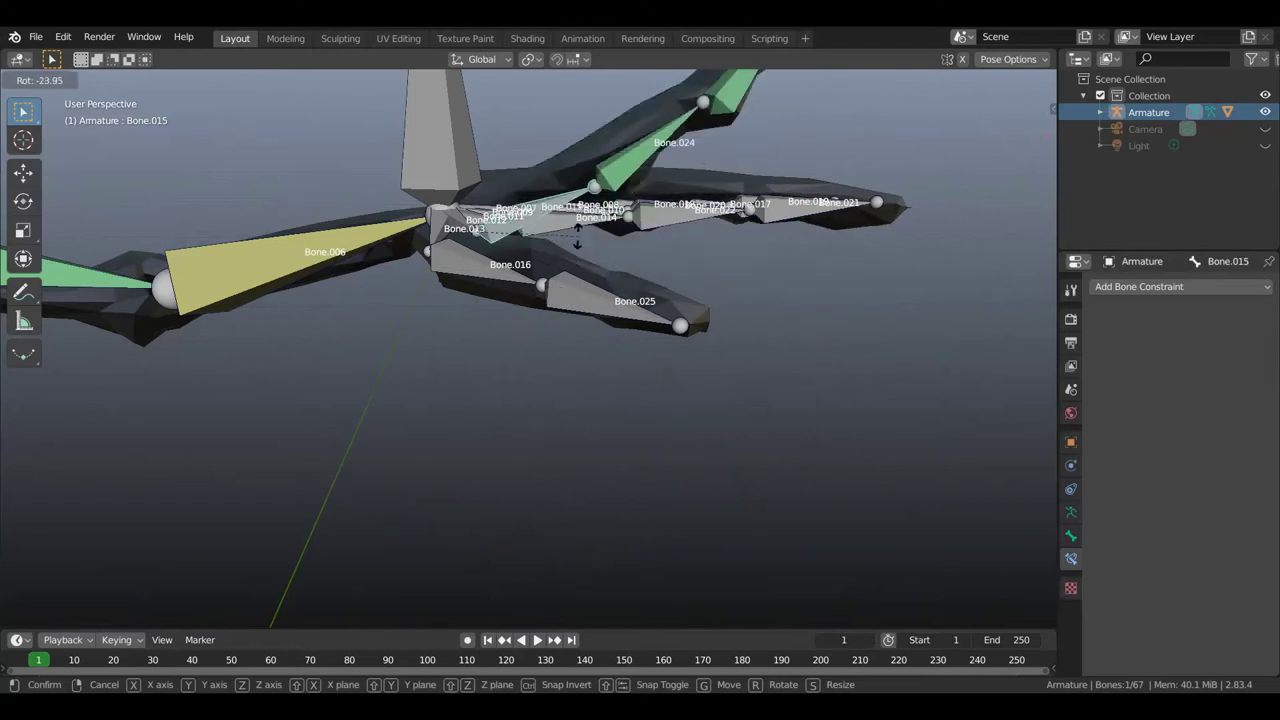
left_click(594, 286)
mouse_move(697, 340)
middle_mouse_down()
mouse_move(700, 380)
mouse_move(563, 223)
middle_mouse_up()
scroll(557, 240, "down", 3)
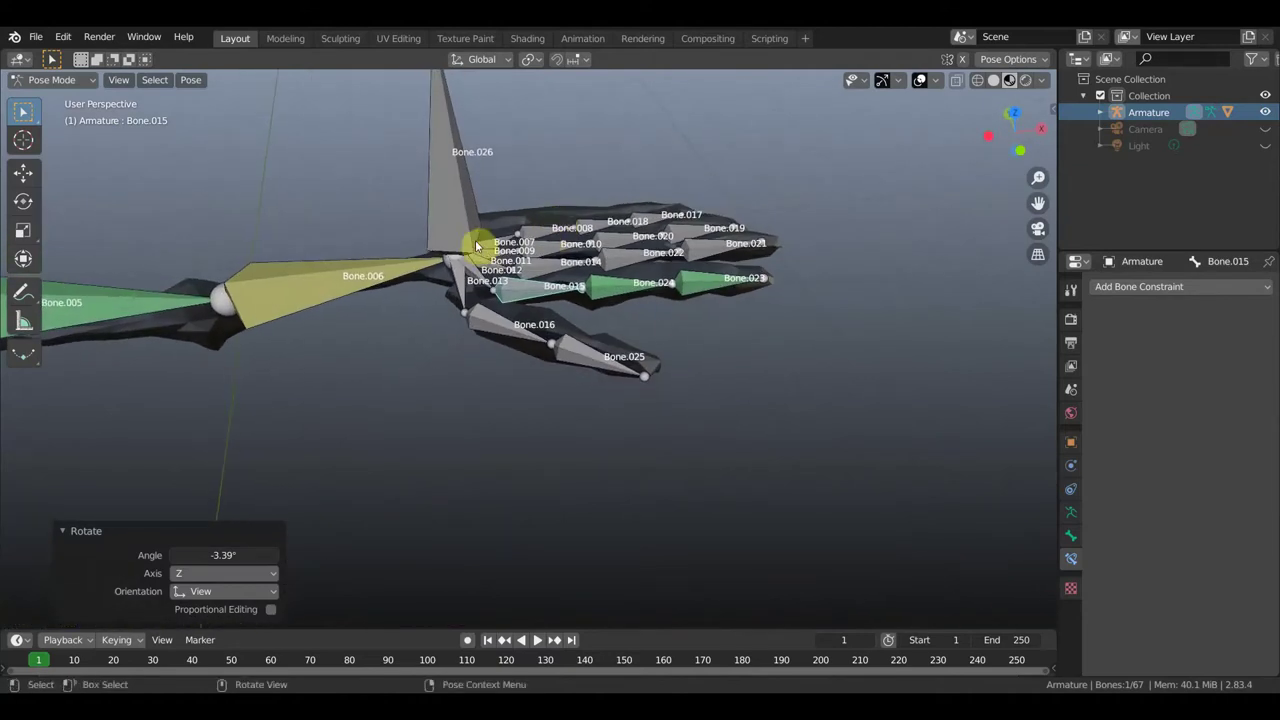
mouse_move(503, 249)
middle_mouse_down()
mouse_move(591, 277)
mouse_move(566, 294)
mouse_move(580, 306)
middle_mouse_up()
left_click(563, 276)
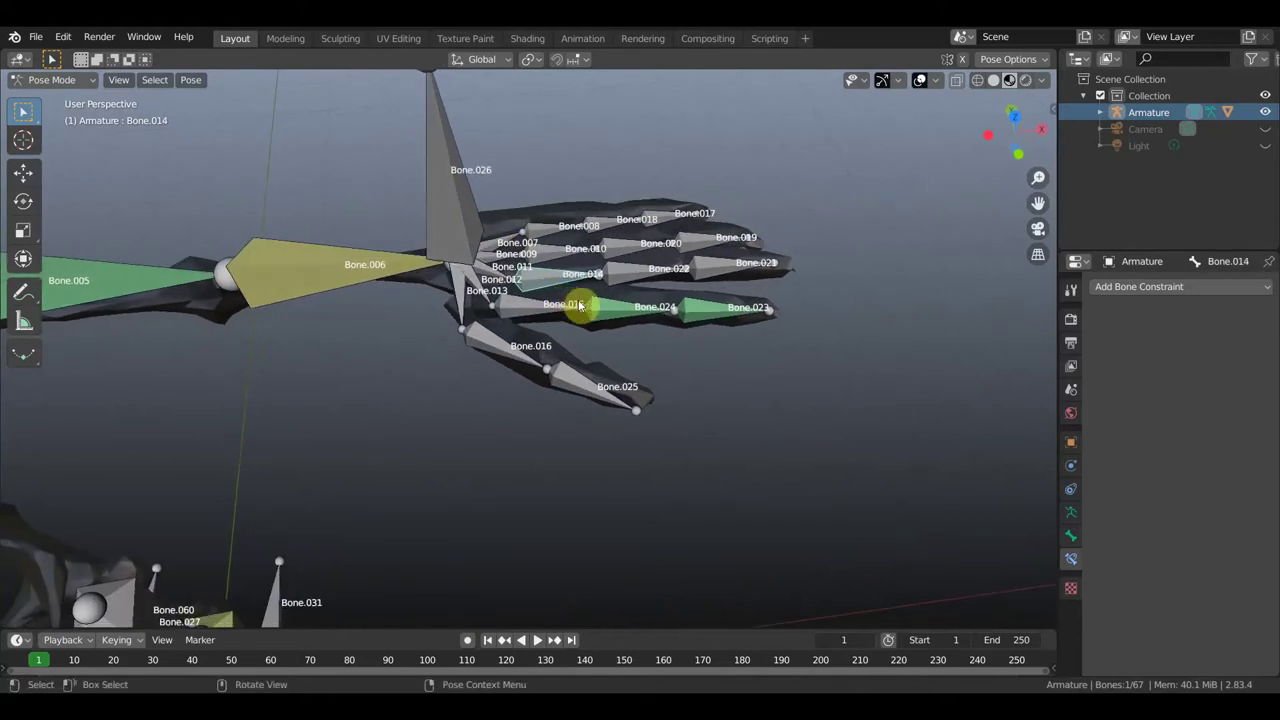
Make Bone.021 copy the rotation of Bone.014.
scroll(623, 291, "up", 2)
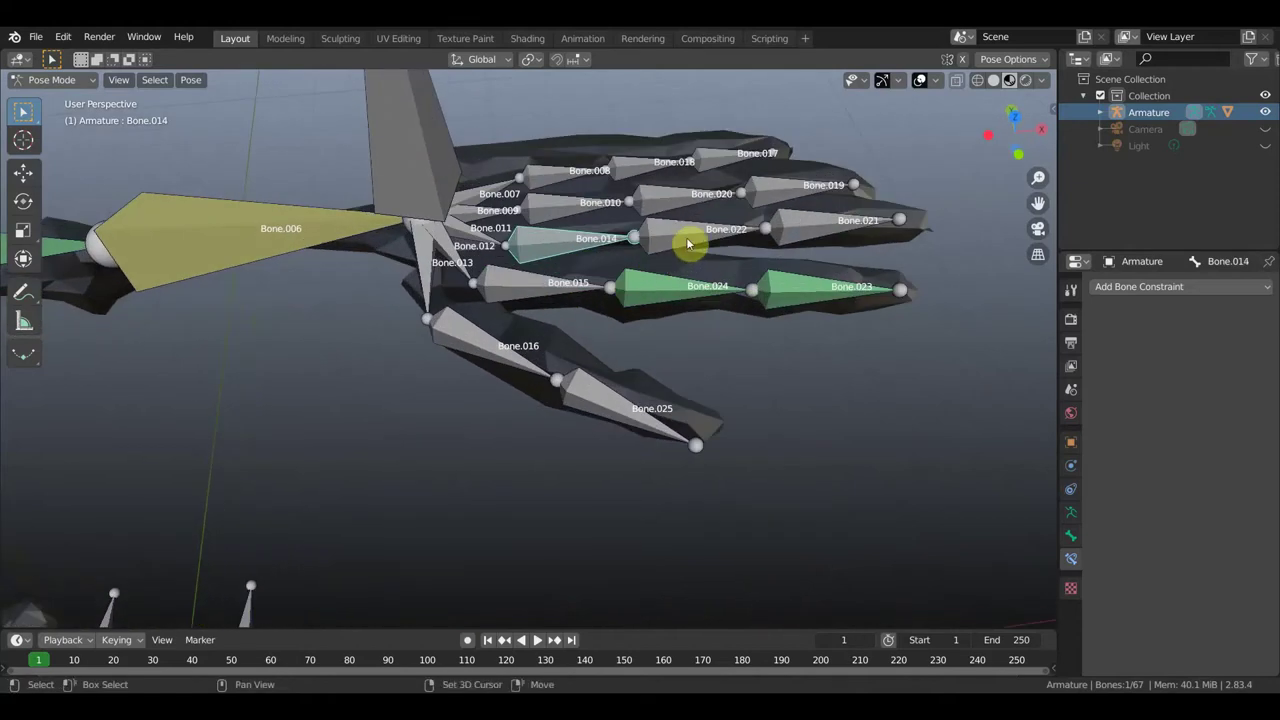
left_click(815, 236, "shift")
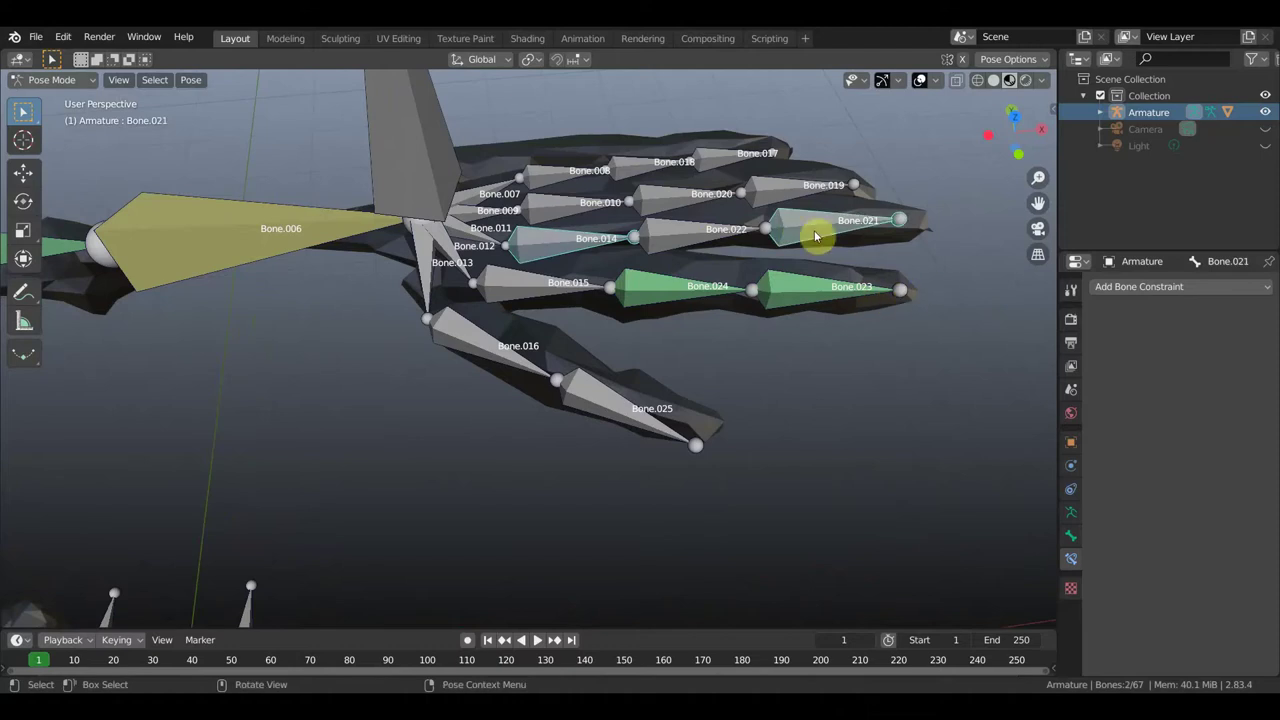
middle_click_drag(907, 272, 904, 258)
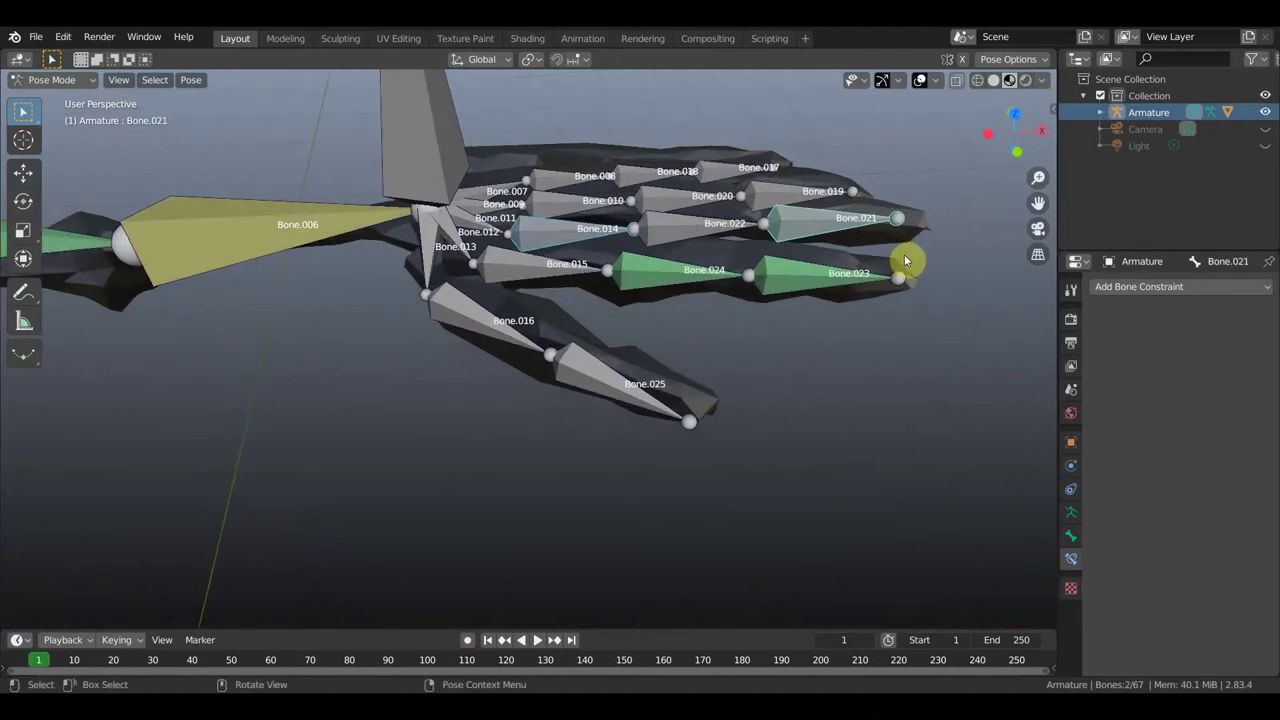
key("ctrl+shift+c")
left_click(846, 235)
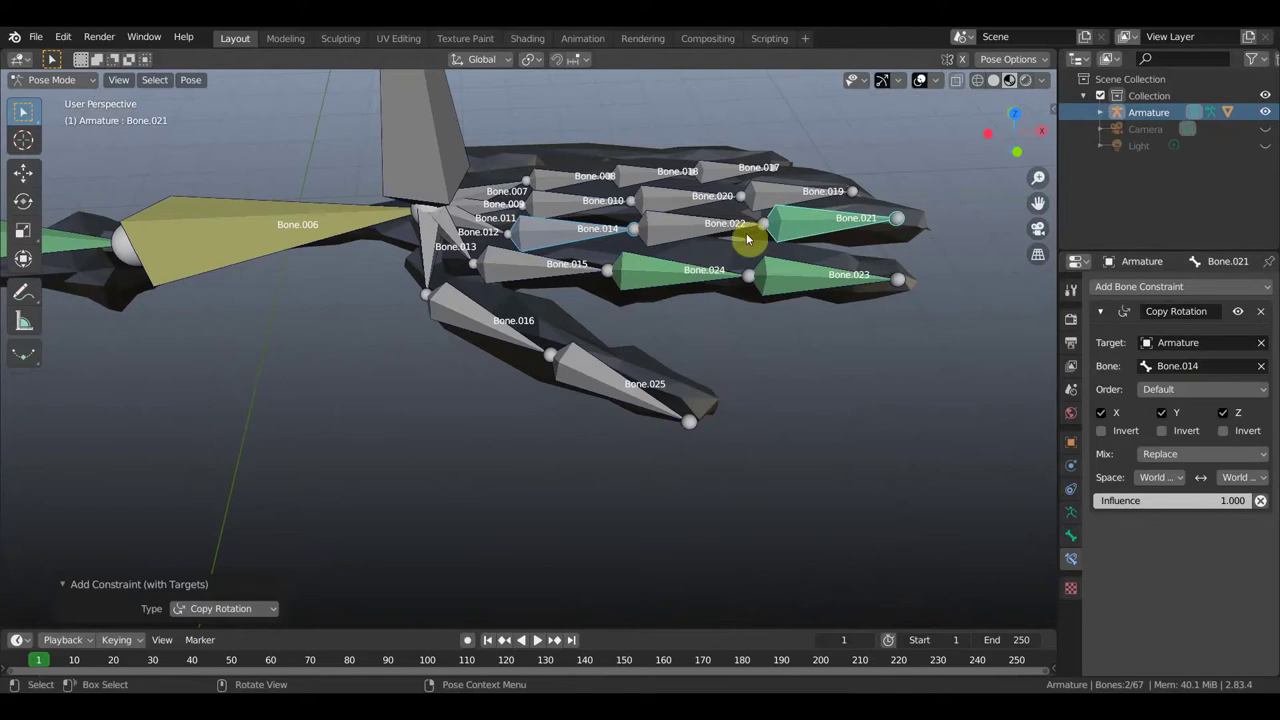
Make Bone.022 copy Bone.021's rotation at influence 0.433.
left_click(690, 235, "shift")
left_click(688, 226, "shift")
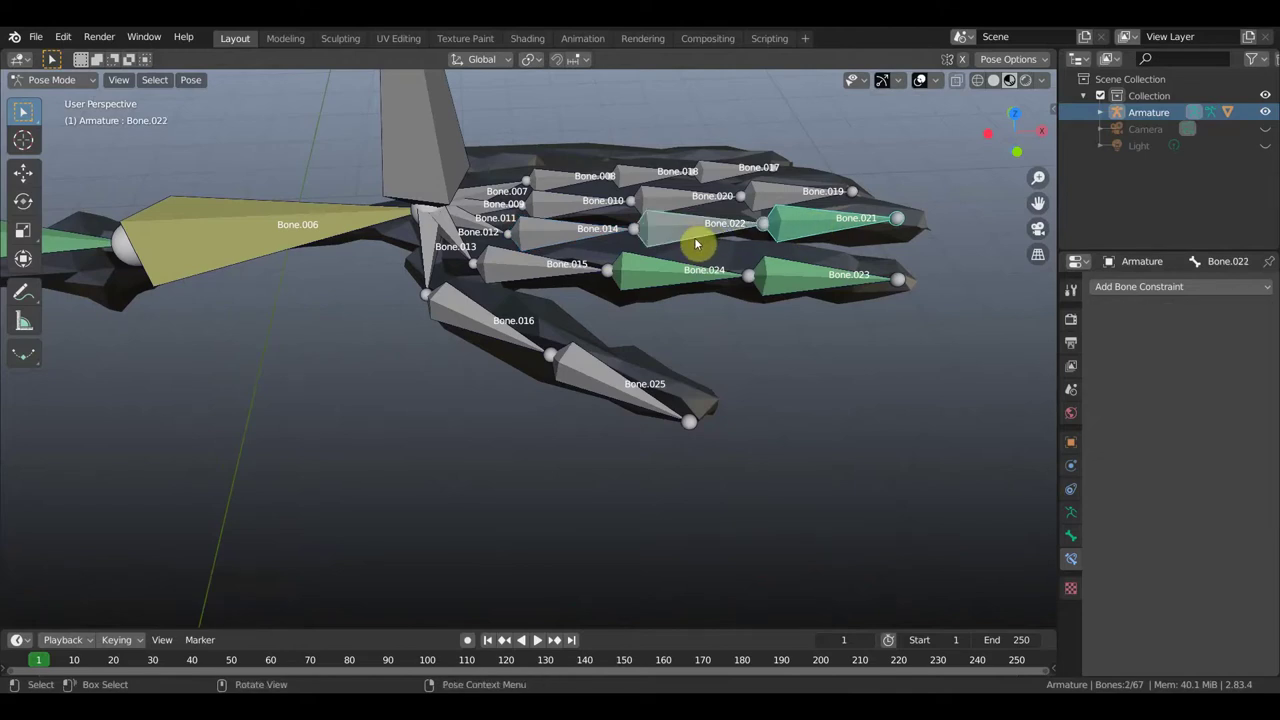
key("shift+ctrl+c")
left_click(785, 295)
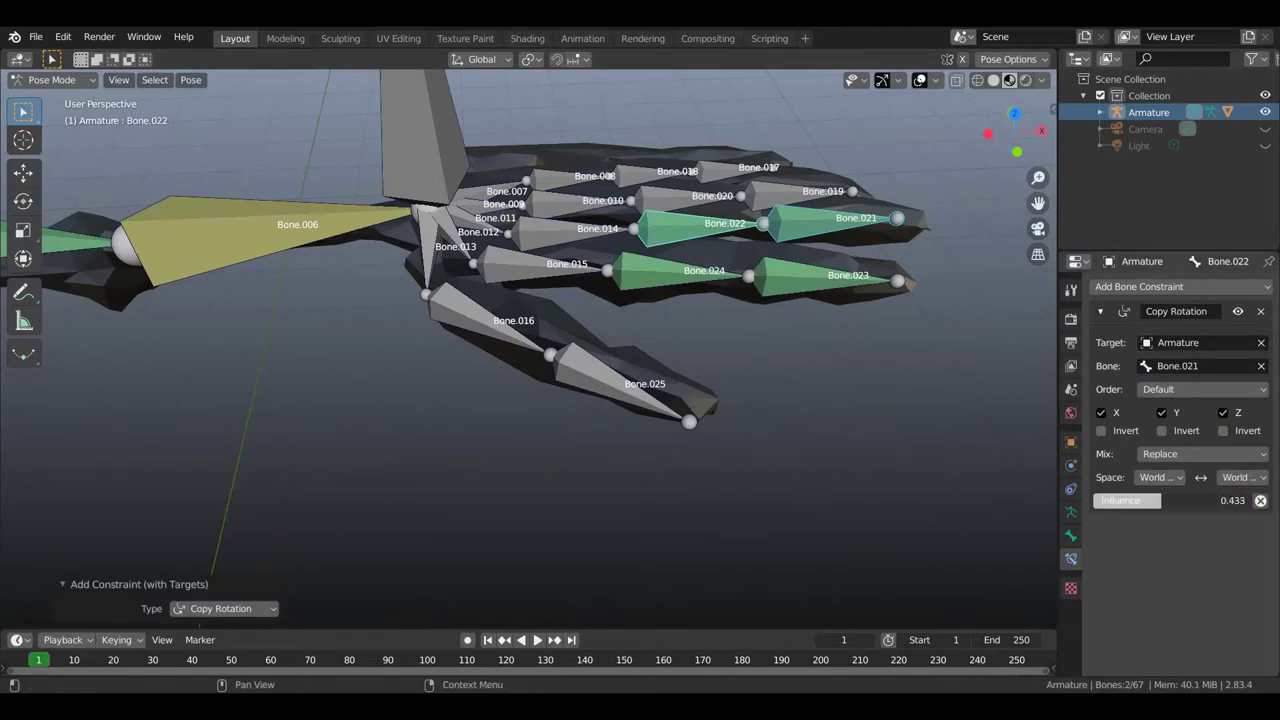
left_click_drag(1147, 500, 1147, 500)
Set Bone.021's Copy Rotation owner and target space to Local Space.
left_click(797, 225)
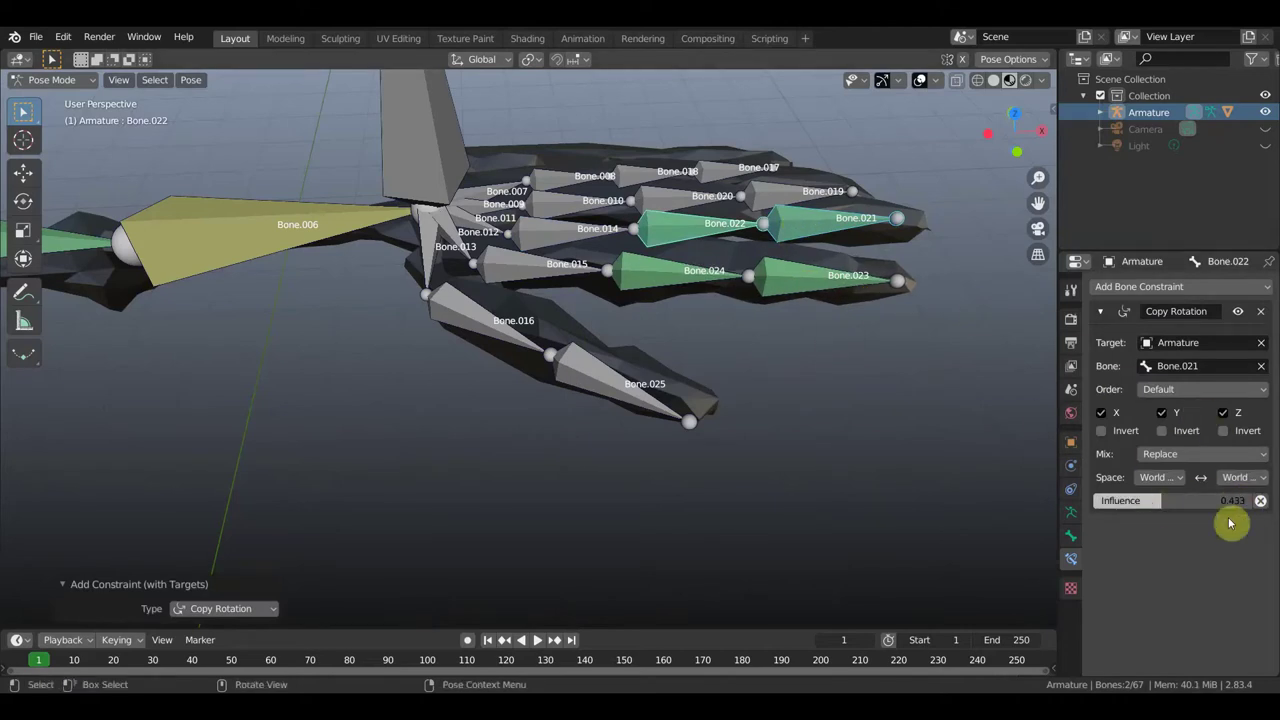
left_click(1175, 478)
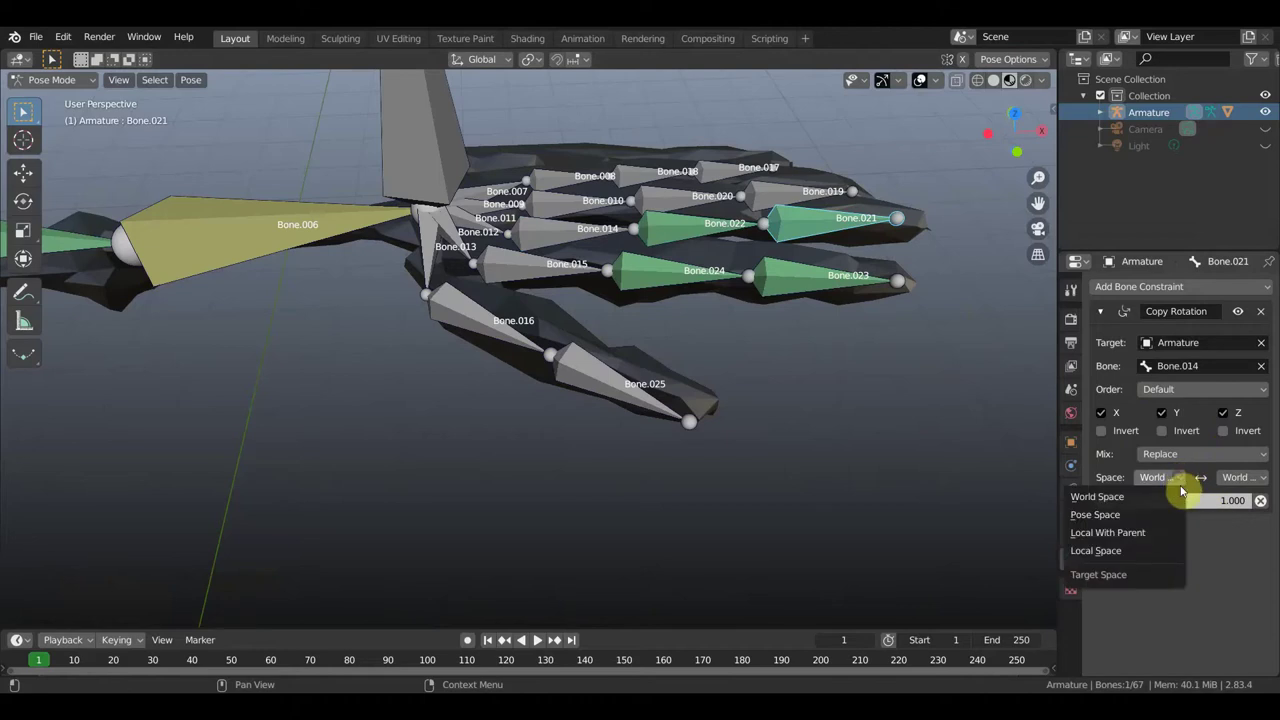
left_click(1130, 551)
left_click(1263, 478)
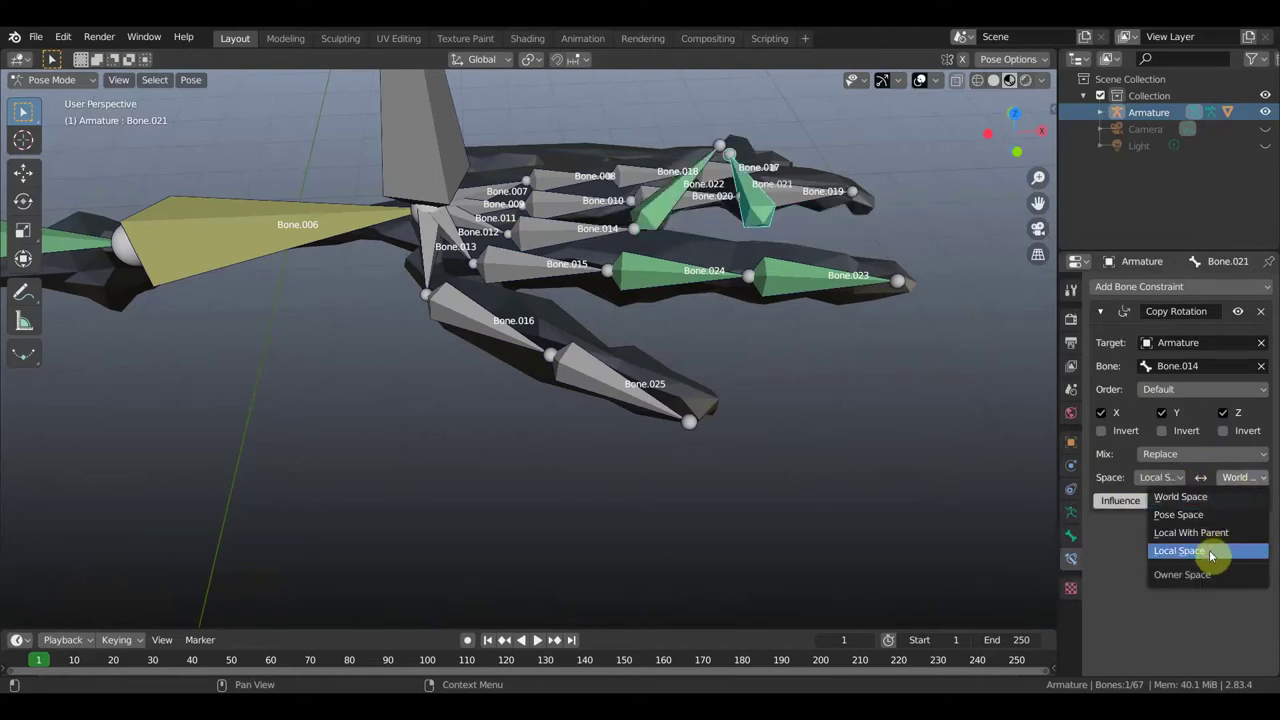
left_click(1220, 551)
mouse_move(943, 474)
middle_mouse_down()
mouse_move(882, 414)
mouse_move(877, 449)
middle_mouse_up()
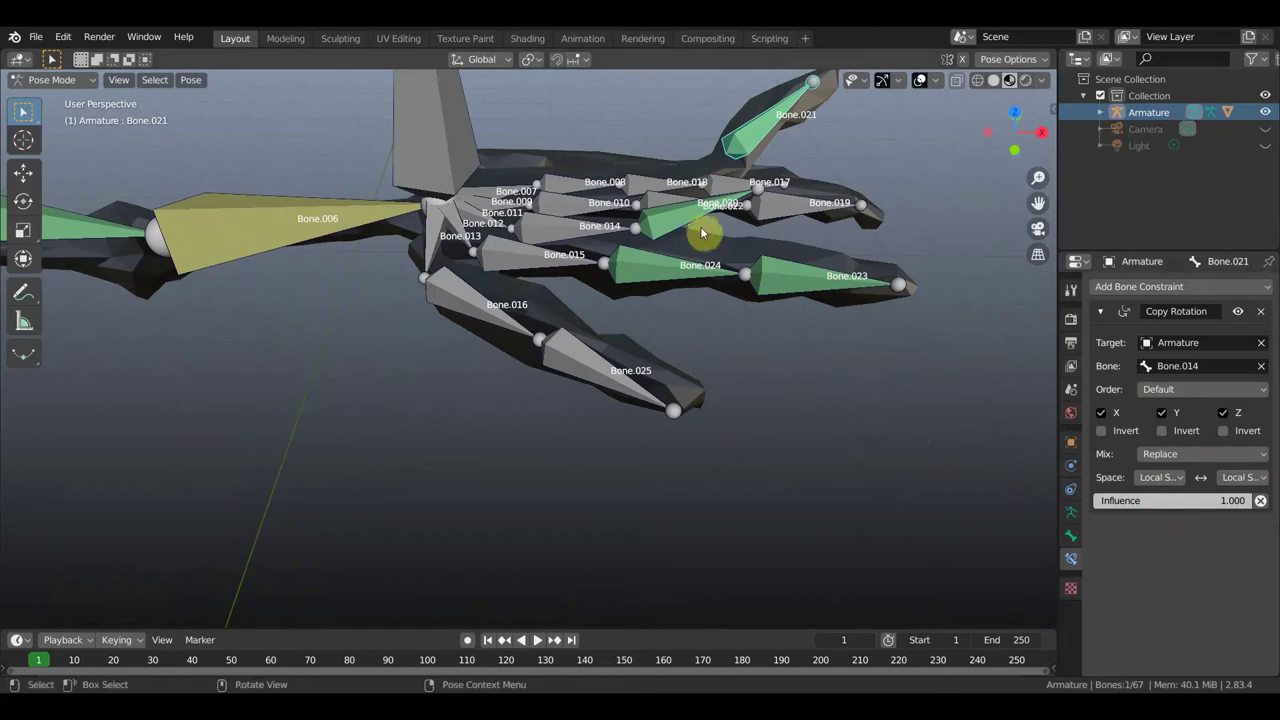
middle_click_drag(700, 228, 709, 291)
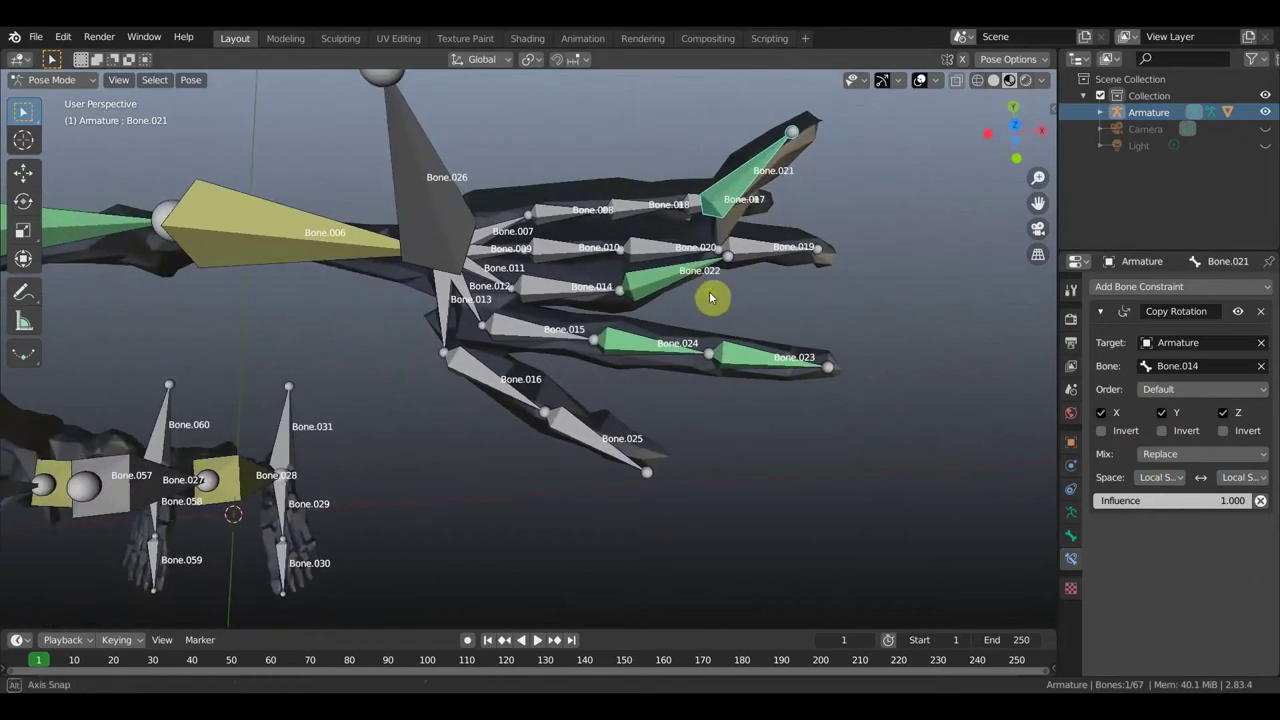
Set Bone.022's constraint to XYZ Euler order with influence 0.679.
left_click(650, 290)
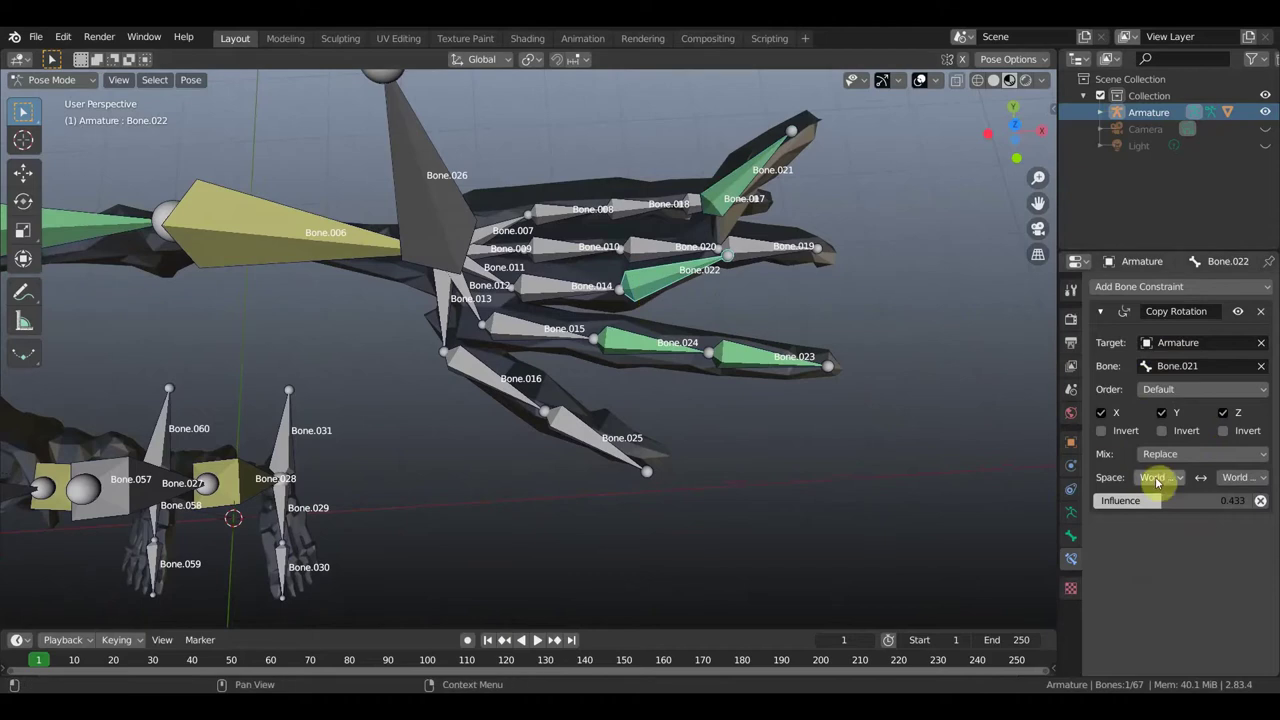
left_click_drag(1160, 500, 1186, 500)
left_click(1185, 389)
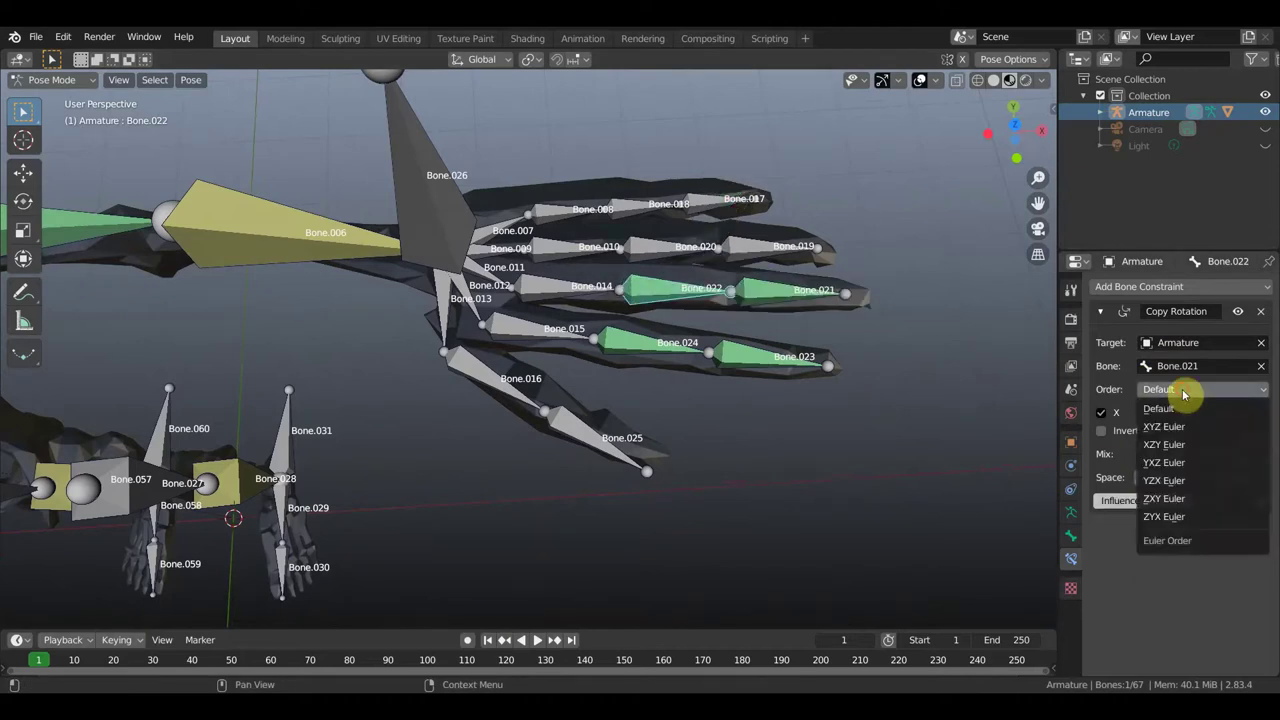
left_click(1173, 428)
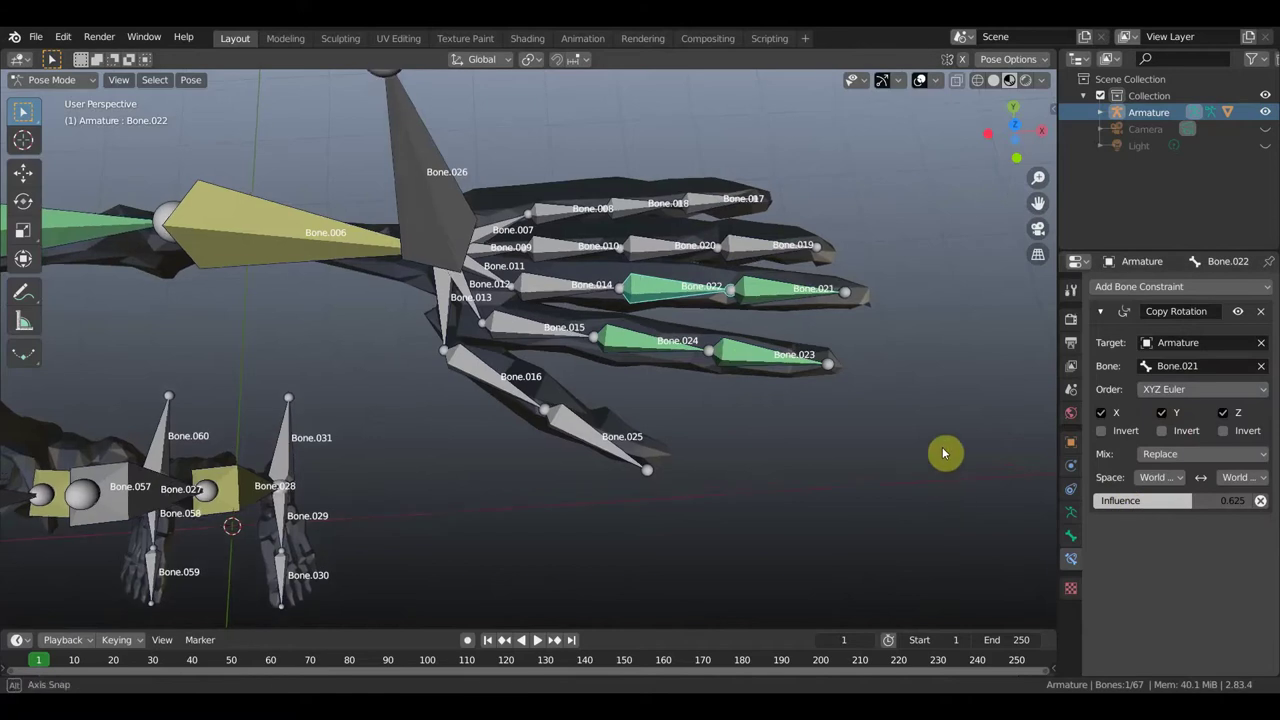
middle_click_drag(943, 451, 994, 460)
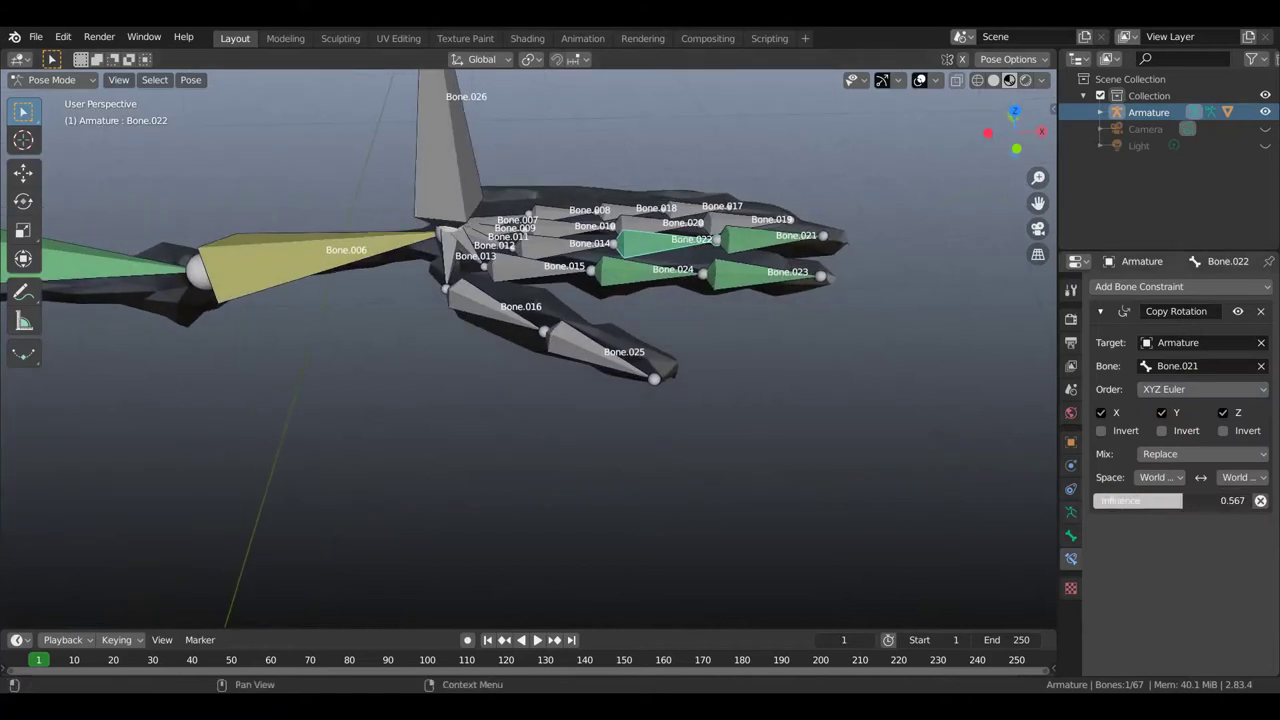
left_click_drag(1199, 500, 1201, 500)
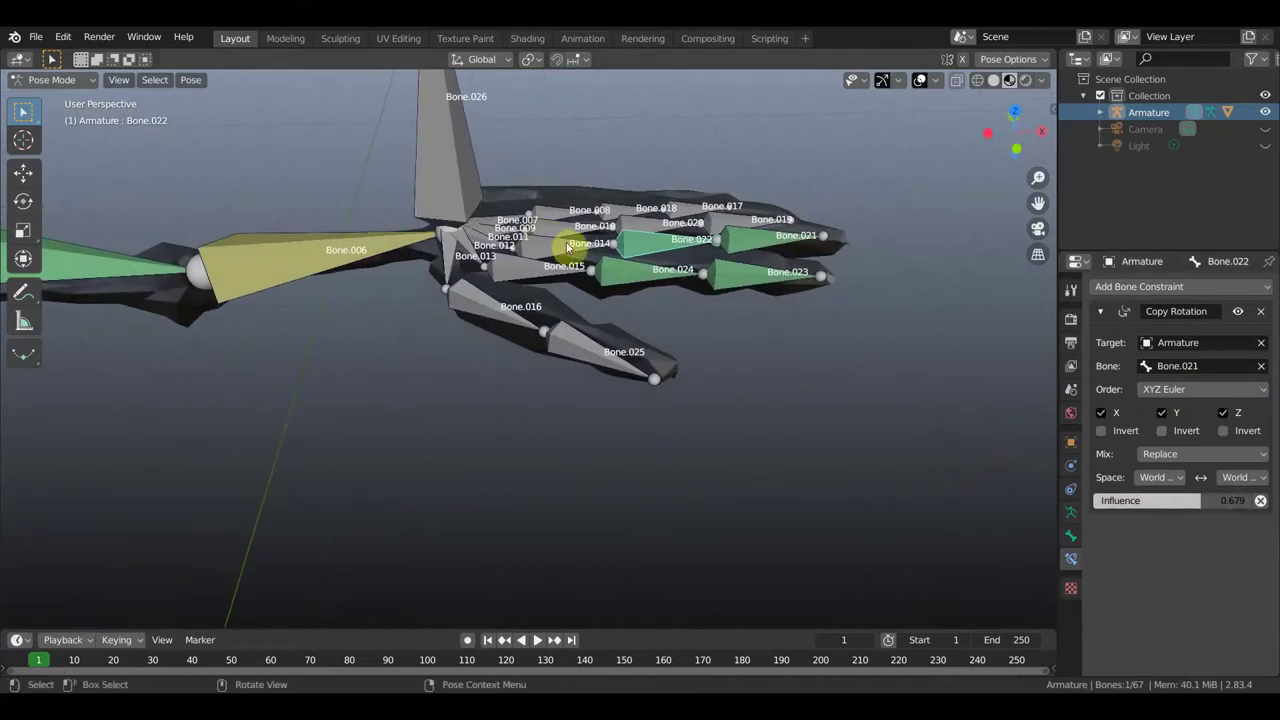
Rotate Bone.014 by 41.6° to curl the finger and raise influence to 0.733.
left_click(634, 277)
key("r")
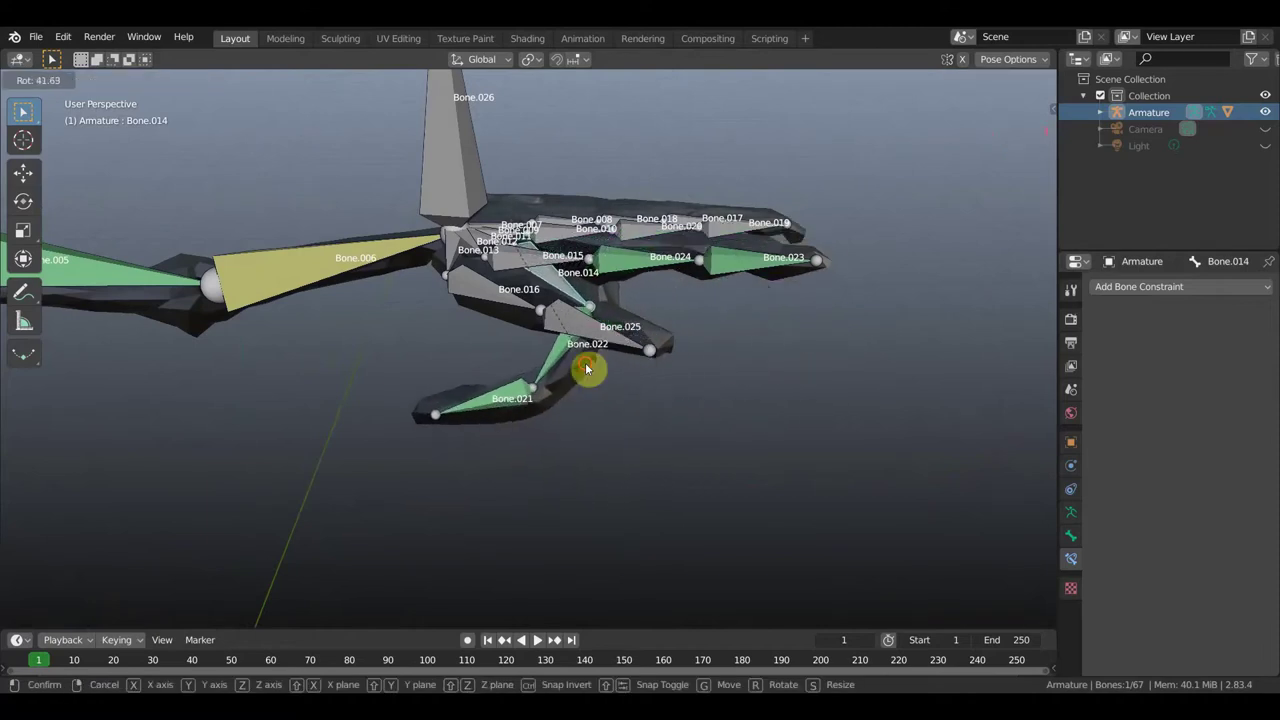
left_click(586, 366)
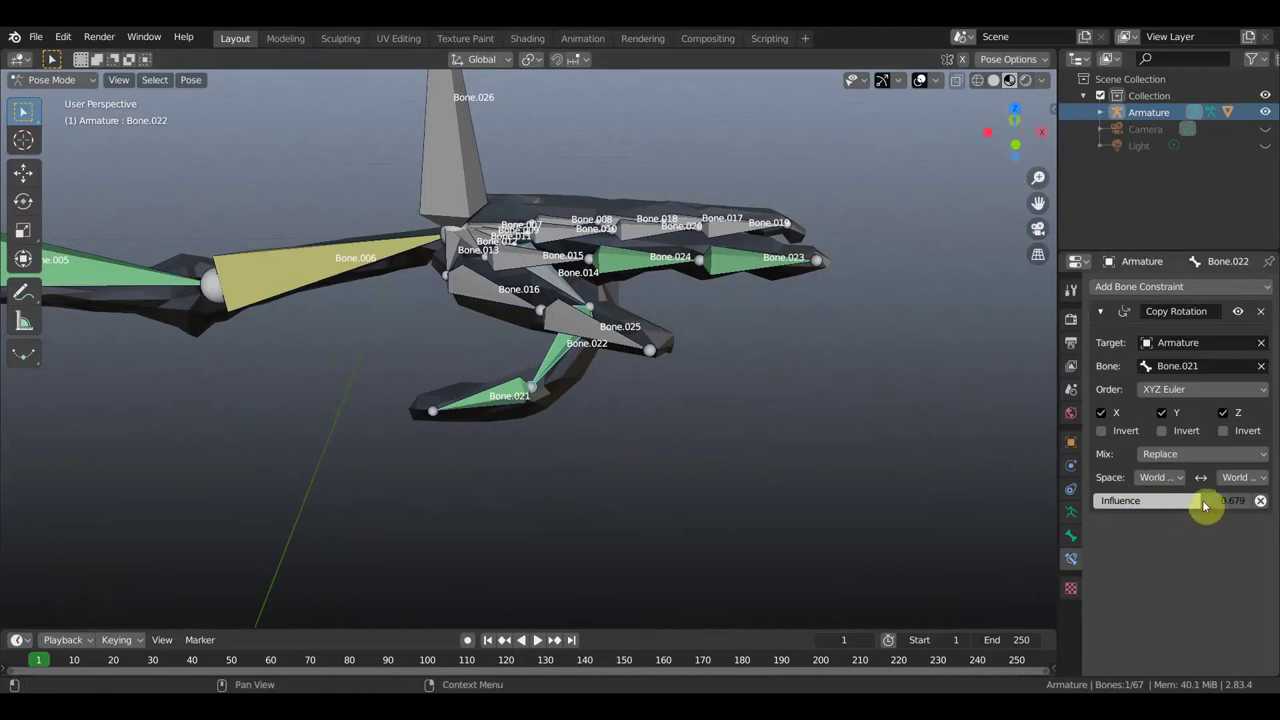
left_click_drag(1200, 500, 1196, 500)
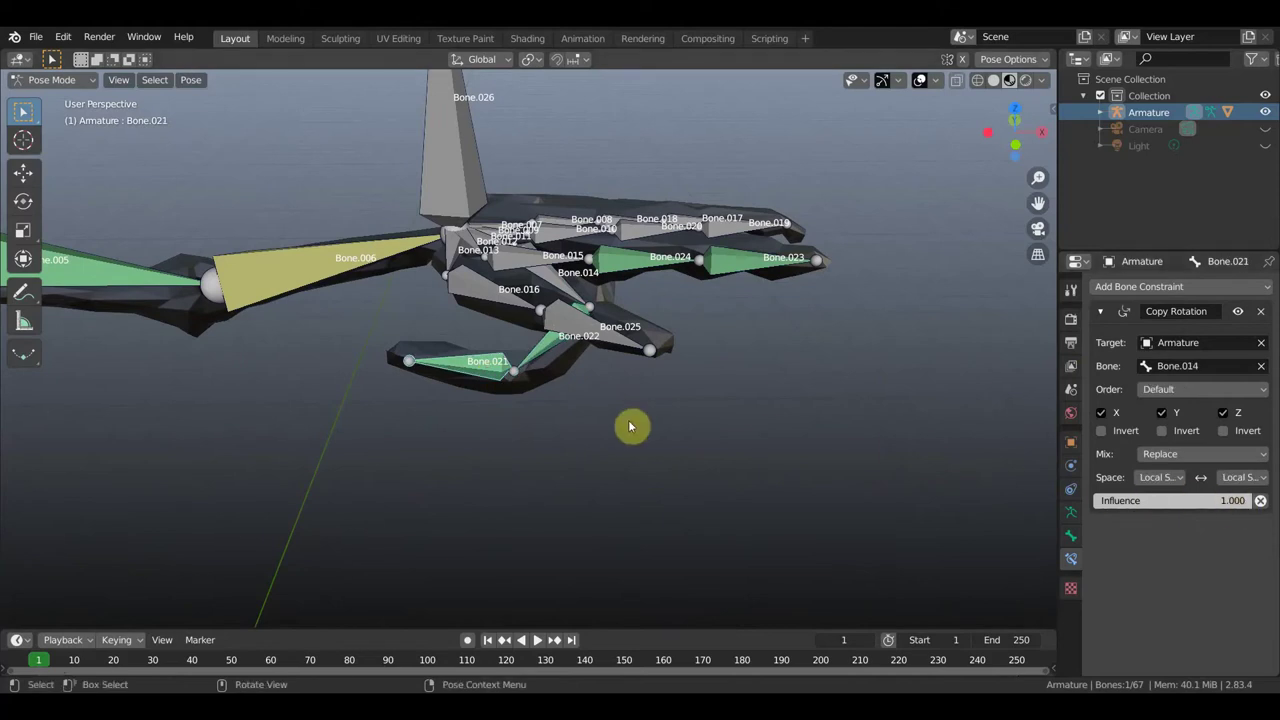
Rotate finger bone Bone.015 down 71°, then turn it with Bone.014 by -11.4°.
left_click(565, 295)
key("r")
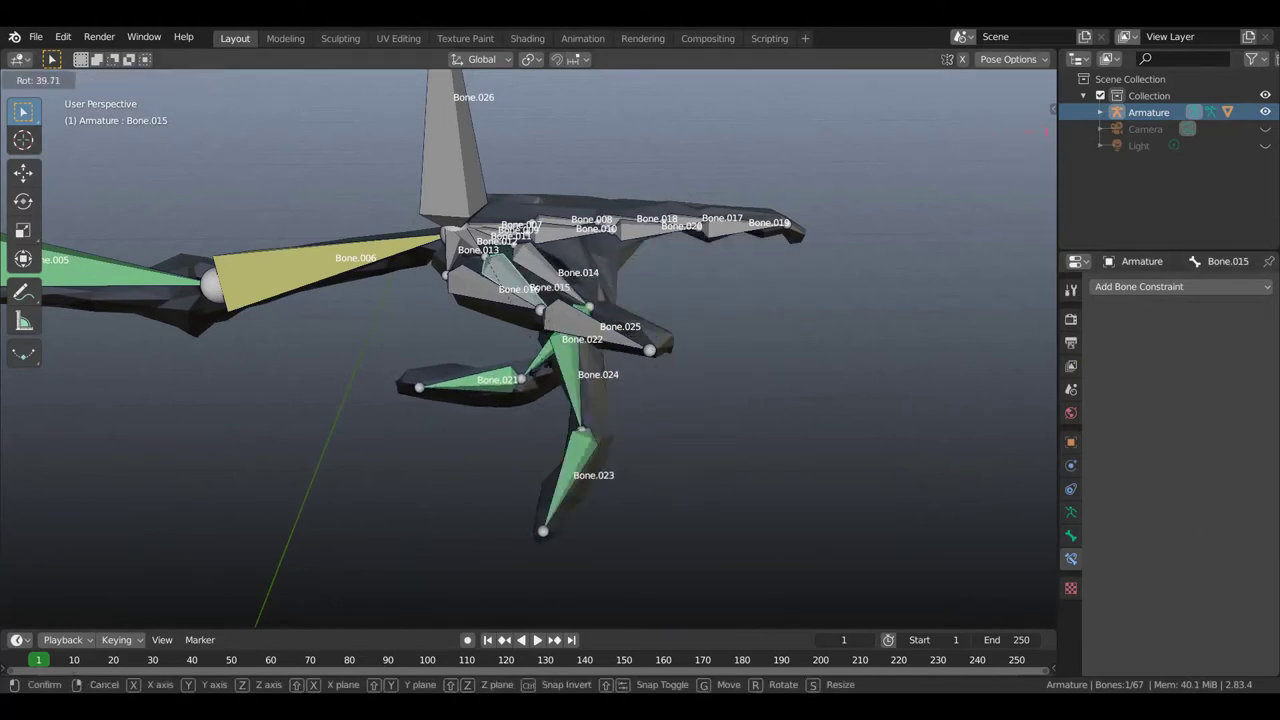
left_click(474, 354)
mouse_move(474, 356)
middle_mouse_down()
mouse_move(477, 371)
mouse_move(414, 351)
mouse_move(414, 394)
mouse_move(481, 405)
mouse_move(531, 386)
mouse_move(537, 297)
middle_mouse_up()
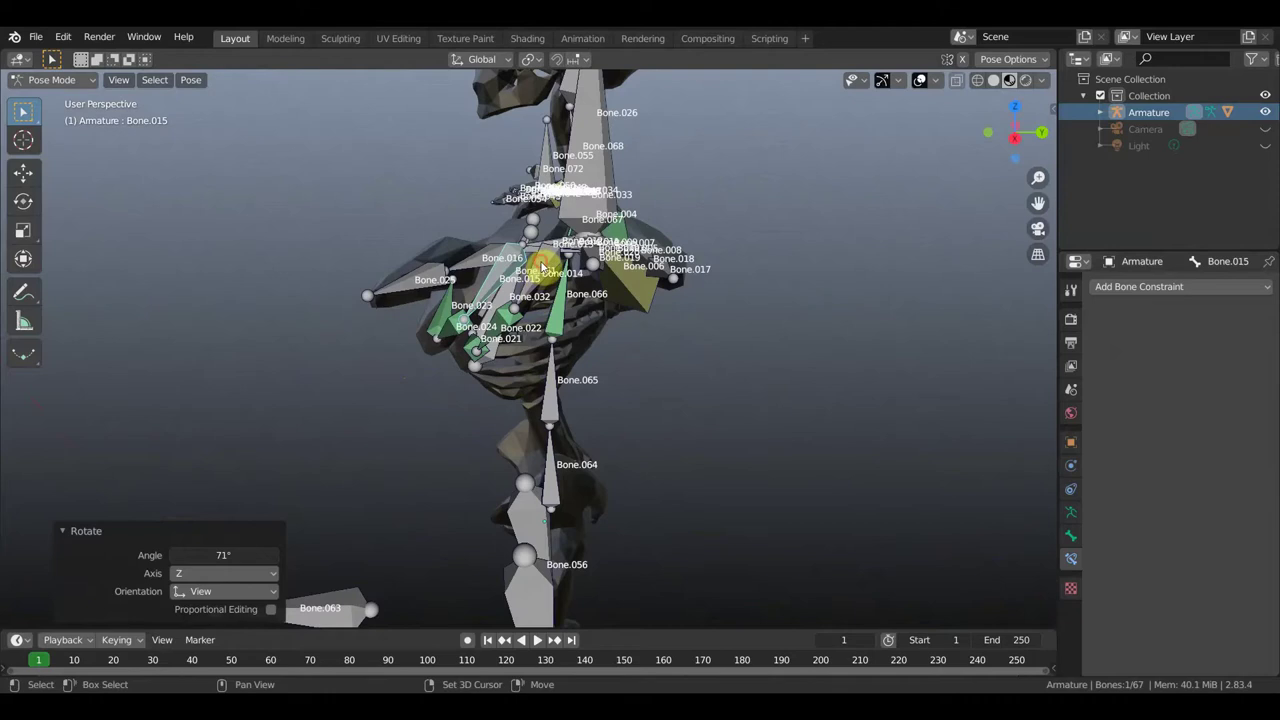
left_click(605, 312, "shift")
key("r")
left_click(706, 329)
mouse_move(706, 329)
middle_mouse_down()
mouse_move(706, 386)
mouse_move(686, 430)
middle_mouse_up()
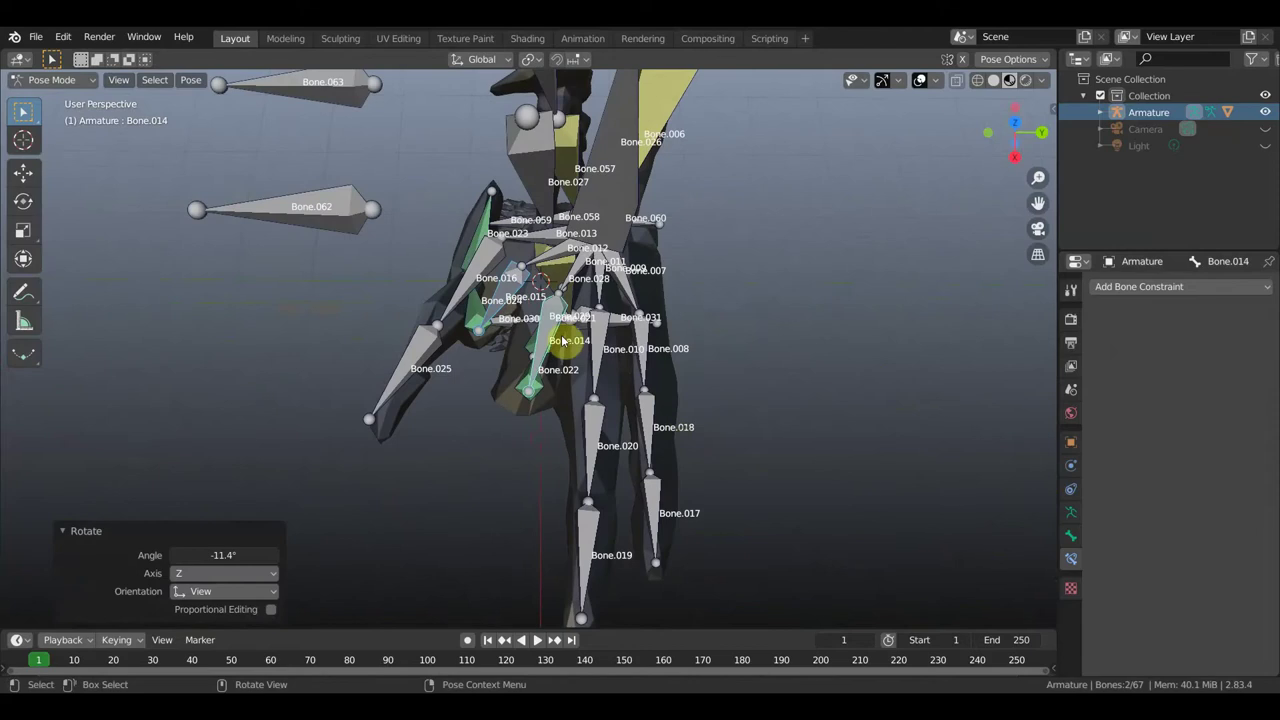
Redo the bend with Bone.015 at -10.4° and a small Bone.014 turn, then inspect the curl.
key("ctrl+z")
key("ctrl+z")
key("r")
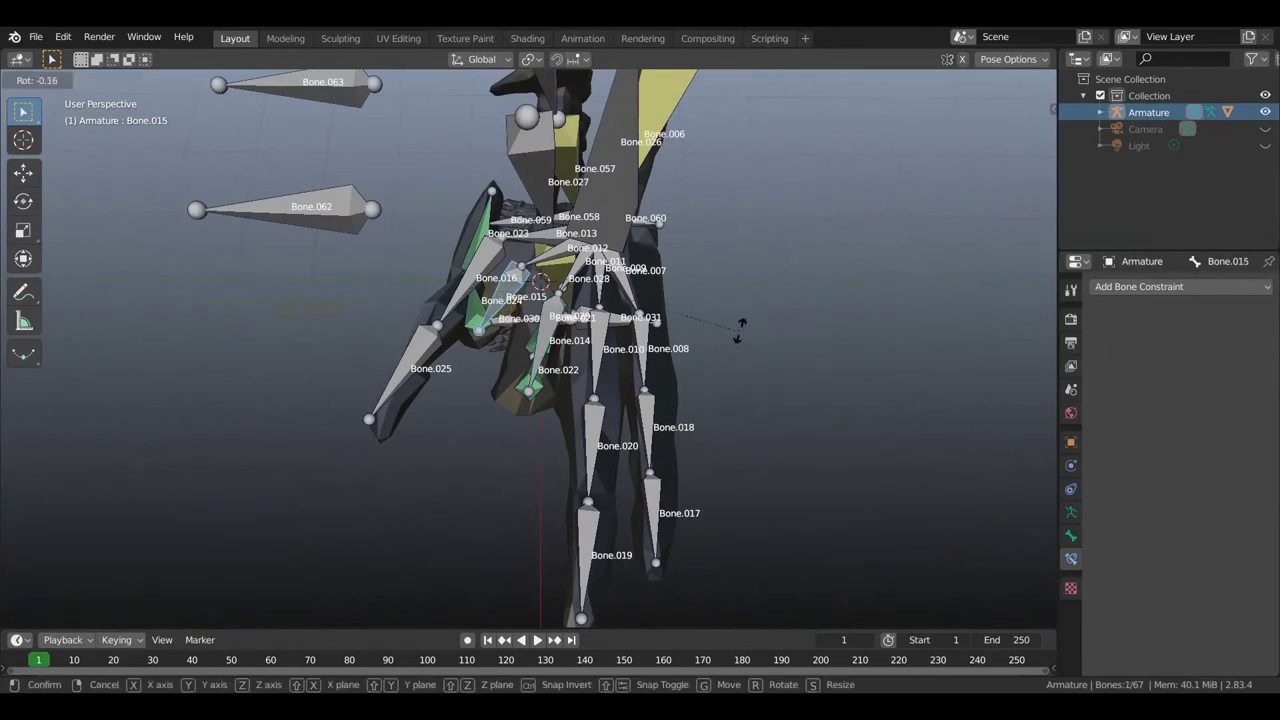
left_click(746, 292)
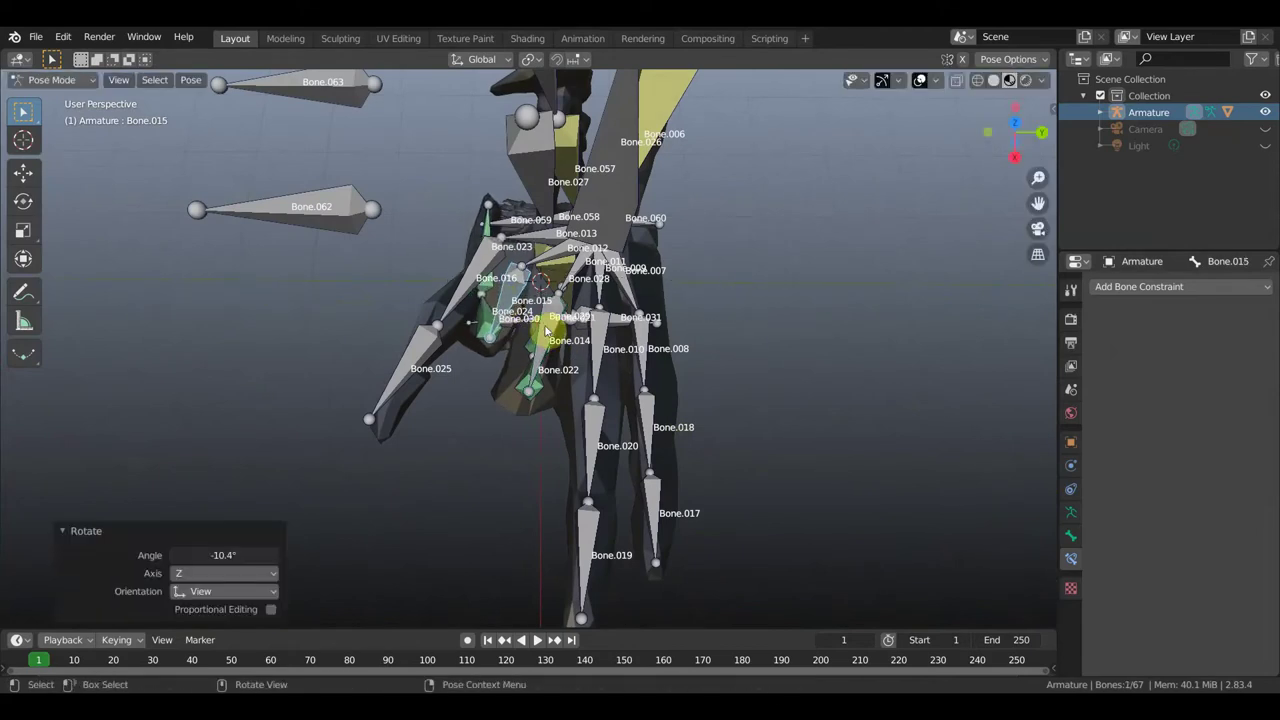
left_click(607, 347)
key("r")
left_click(714, 363)
mouse_move(714, 363)
middle_mouse_down()
mouse_move(780, 333)
mouse_move(851, 274)
mouse_move(805, 304)
middle_mouse_up()
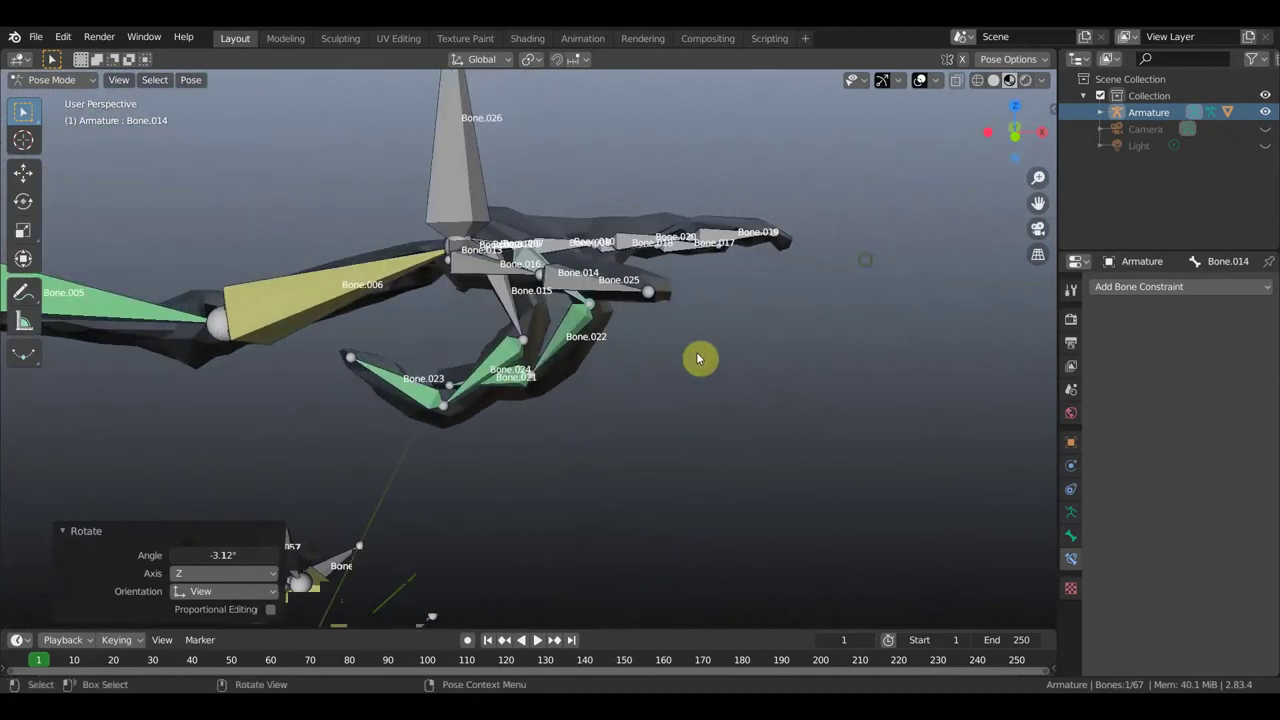
middle_click_drag(688, 368, 697, 357)
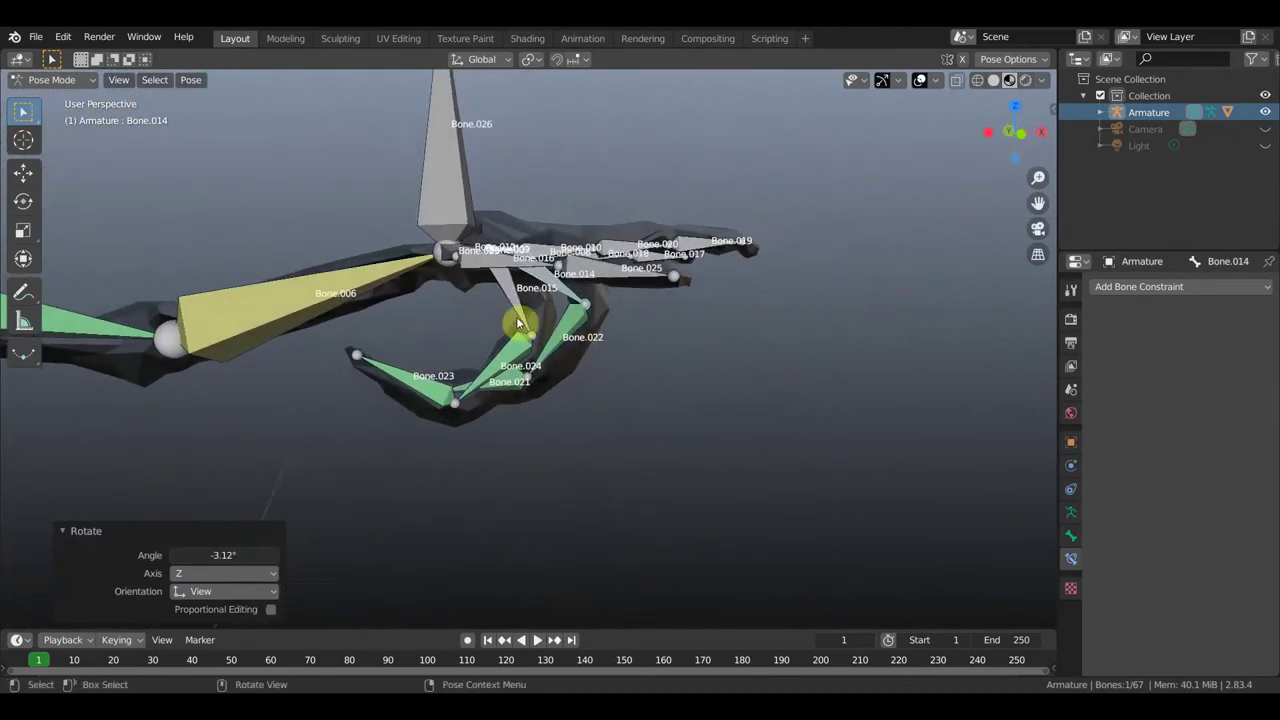
left_click(461, 381)
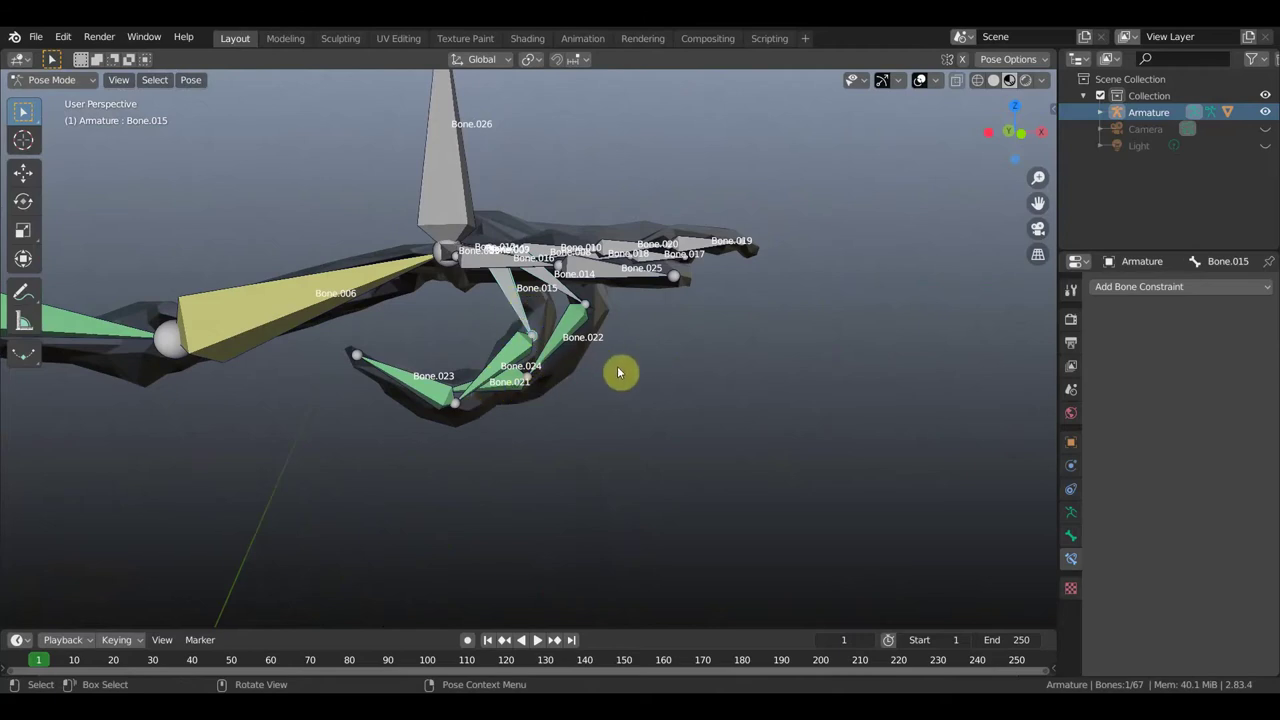
mouse_move(672, 395)
middle_mouse_down()
mouse_move(678, 492)
mouse_move(627, 407)
middle_mouse_up()
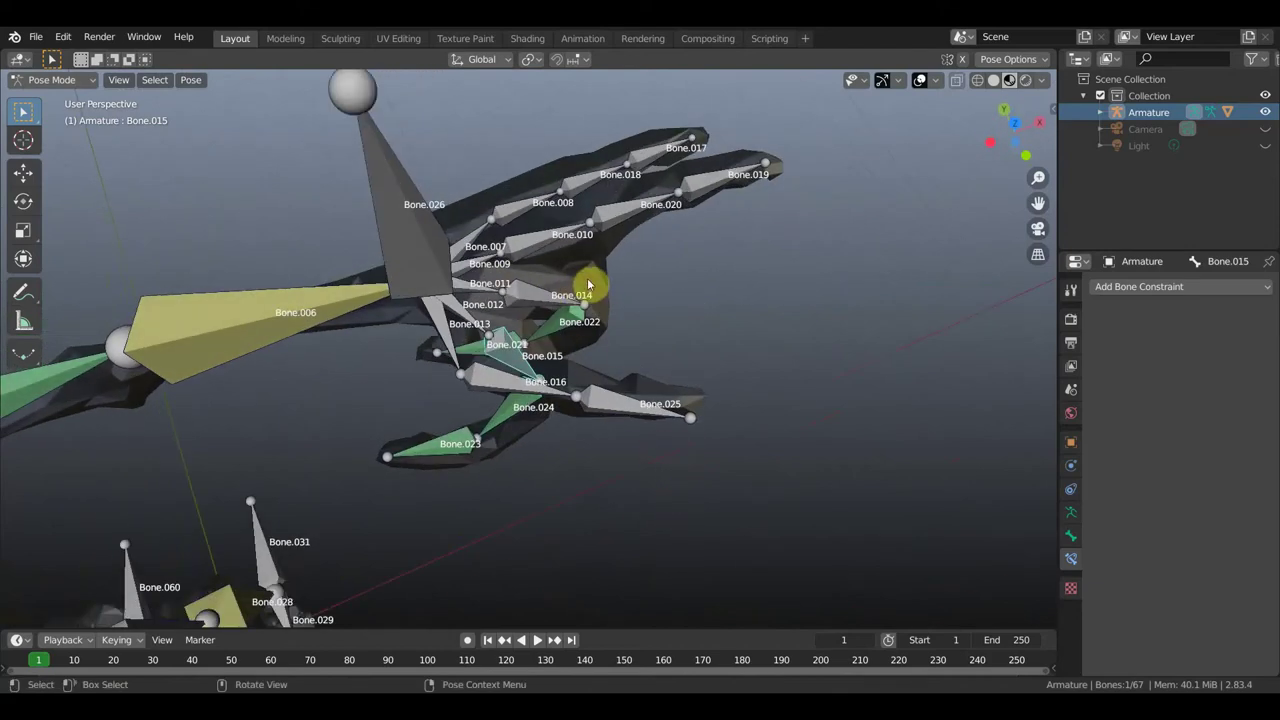
mouse_move(585, 286)
middle_mouse_down()
mouse_move(586, 329)
mouse_move(564, 312)
mouse_move(574, 280)
mouse_move(620, 243)
mouse_move(574, 234)
mouse_move(586, 262)
mouse_move(500, 271)
mouse_move(608, 306)
mouse_move(634, 266)
mouse_move(580, 271)
mouse_move(538, 295)
middle_mouse_up()
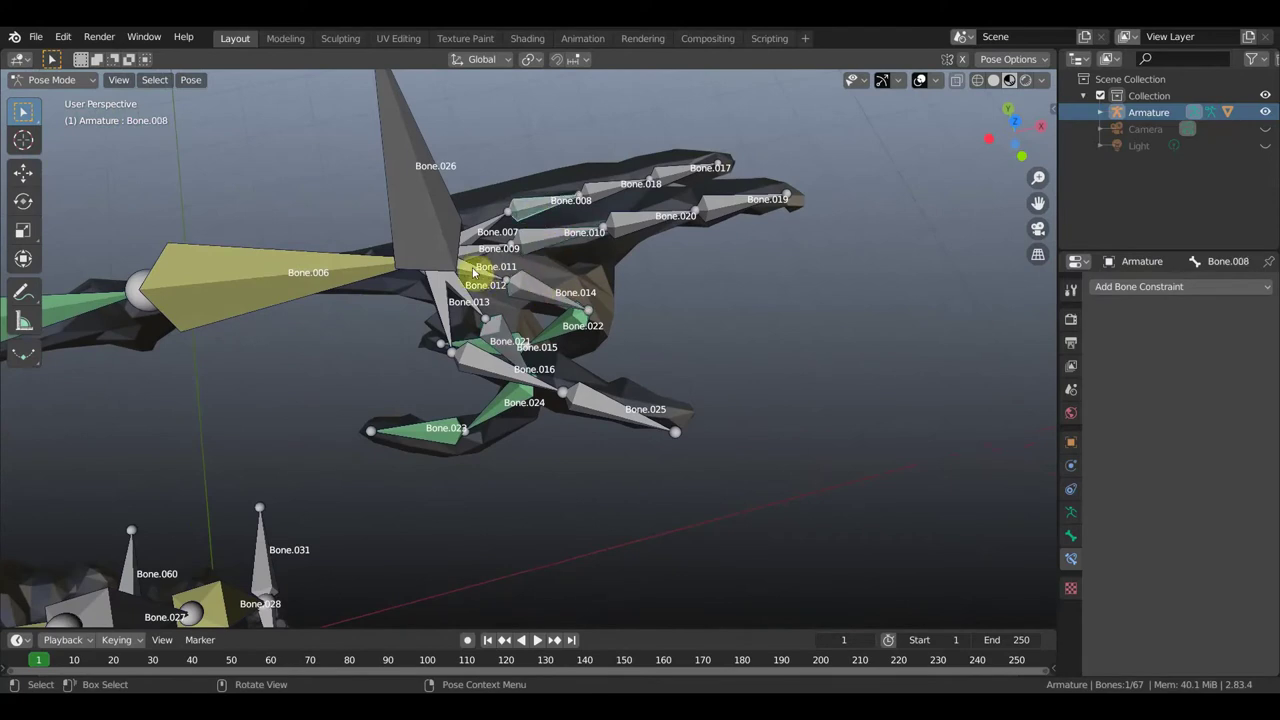
Swing Bone.026 out beside the hand with two rotations, ending at 84.6° about view Z.
left_click(436, 257)
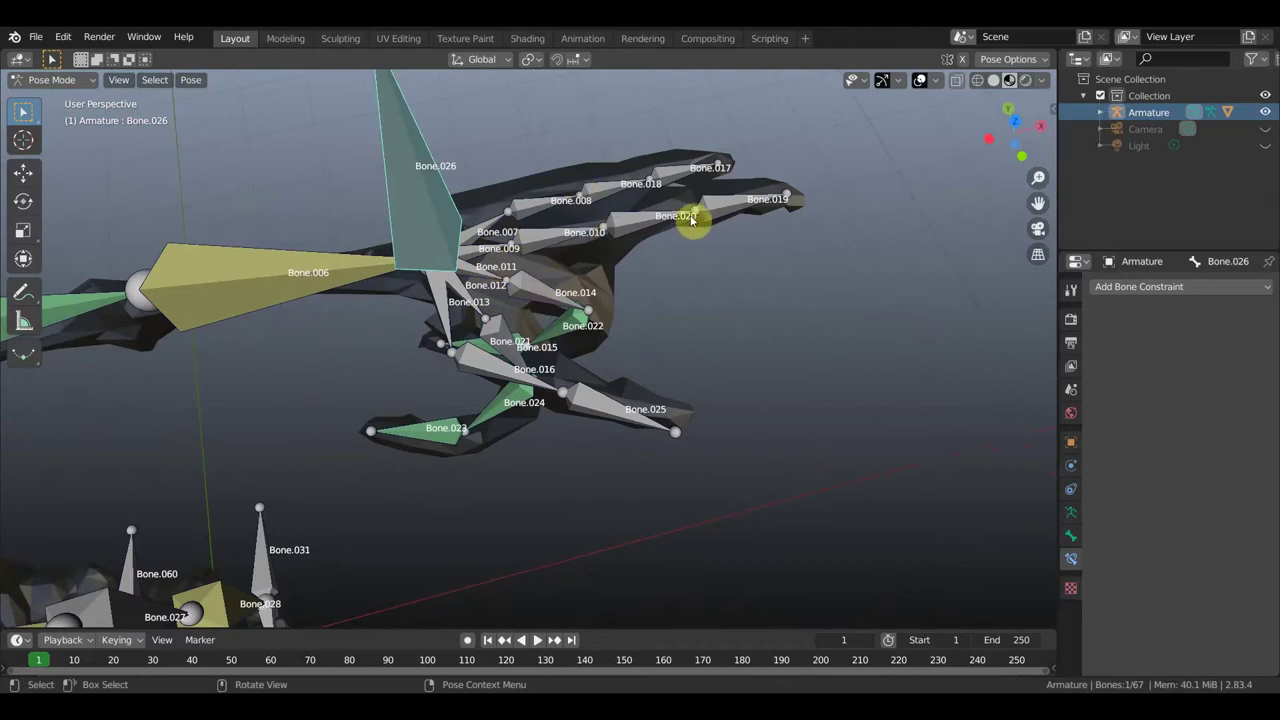
mouse_move(764, 308)
middle_mouse_down()
mouse_move(763, 280)
mouse_move(666, 225)
mouse_move(731, 209)
middle_mouse_up()
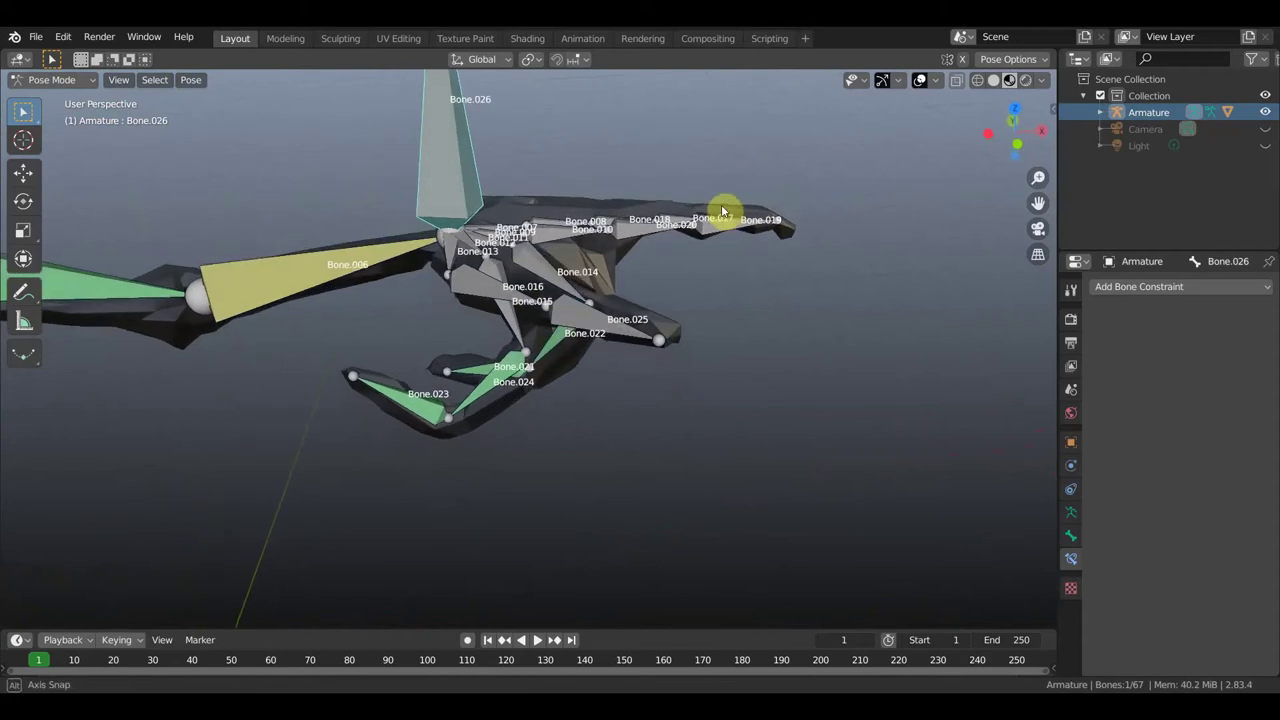
mouse_move(740, 320)
middle_mouse_down()
mouse_move(727, 337)
mouse_move(586, 349)
mouse_move(733, 331)
mouse_move(715, 334)
middle_mouse_up()
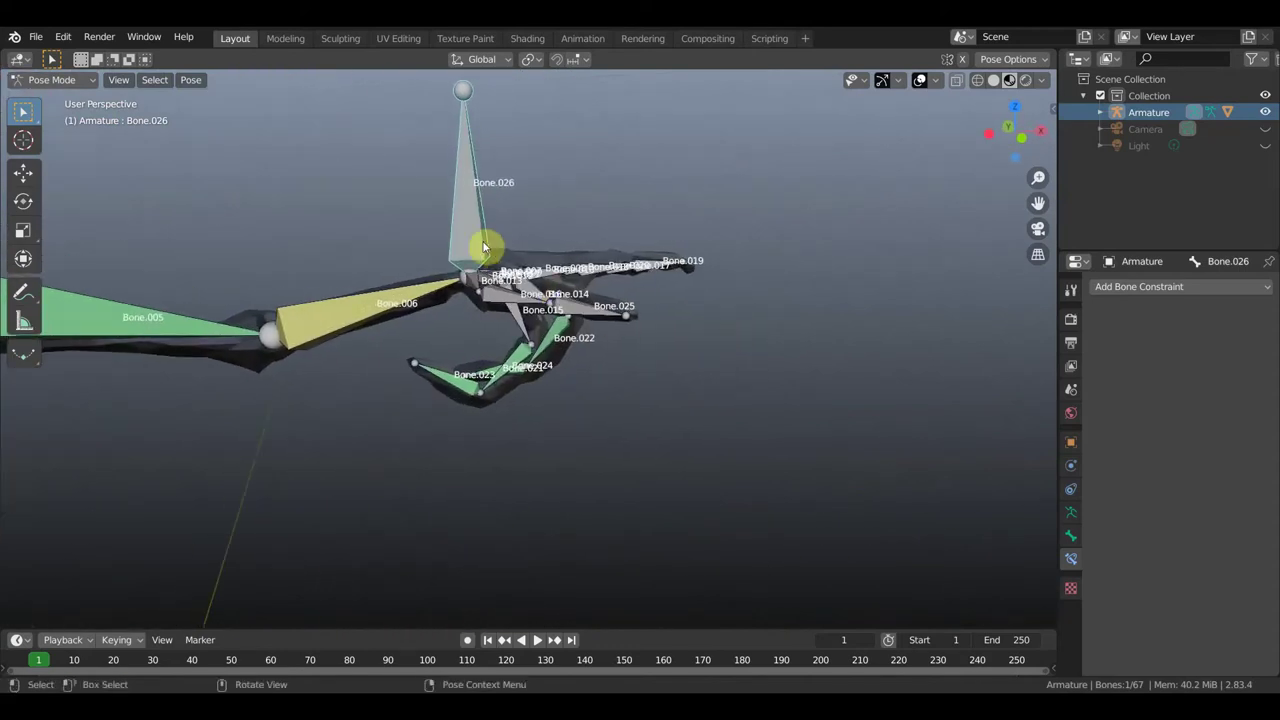
scroll(535, 297, "down", 3)
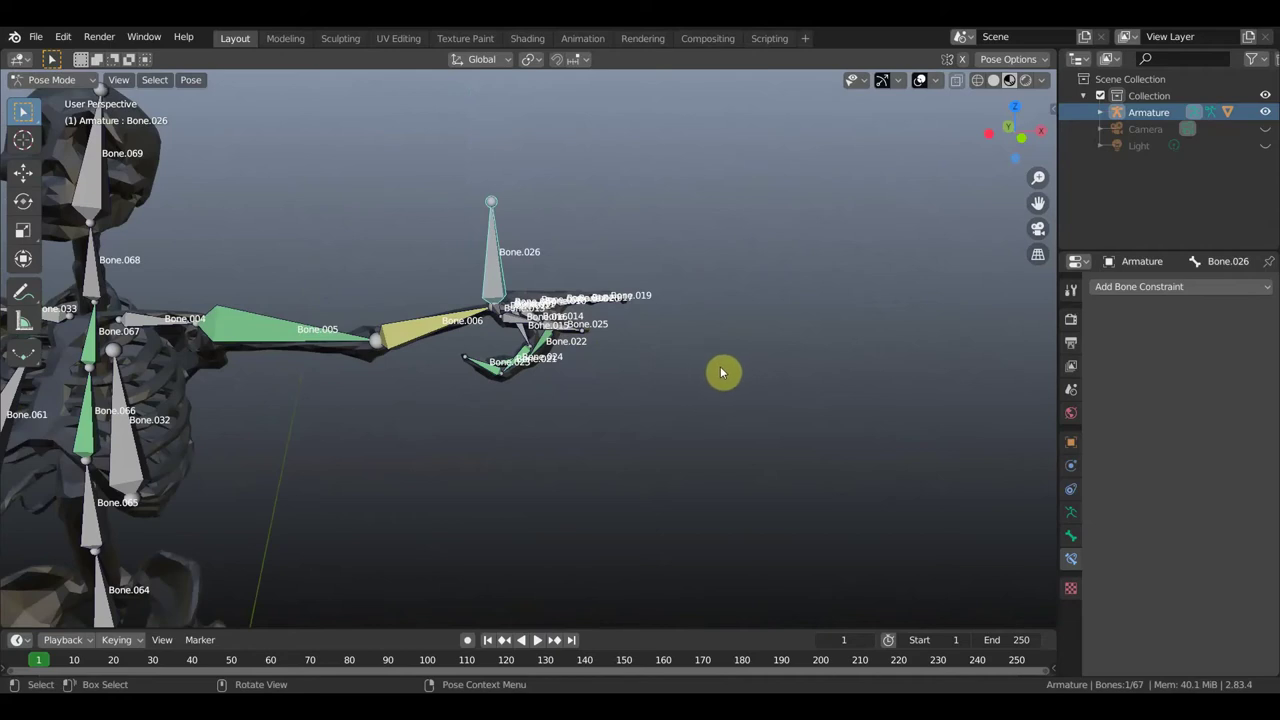
key("r")
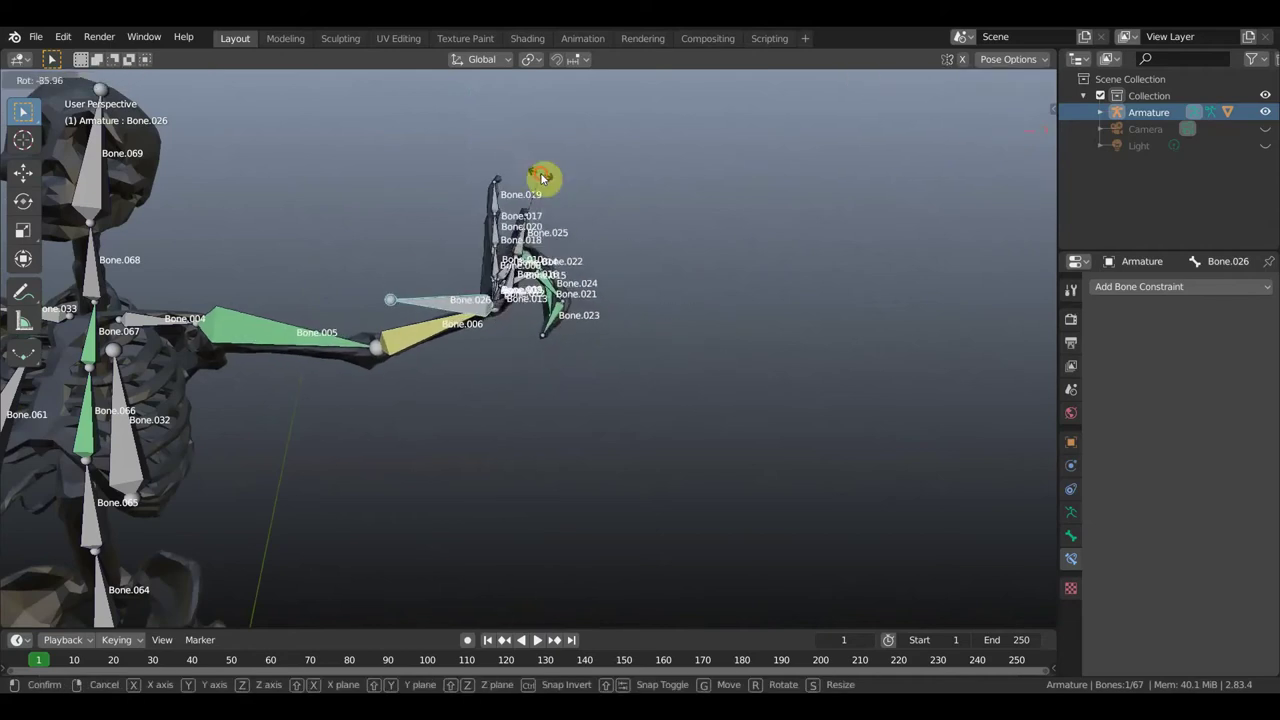
left_click(607, 270)
middle_click_drag(607, 270, 560, 378)
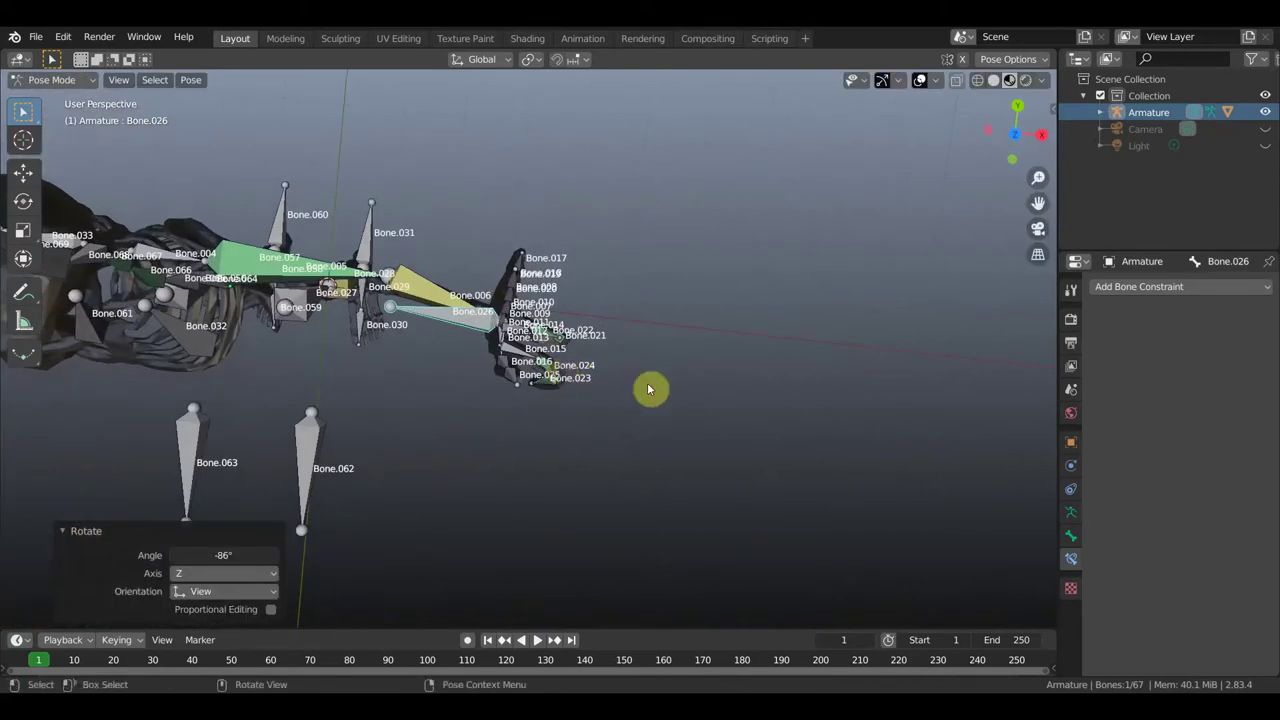
key("r")
left_click(461, 470)
Turn off bone names in the armature's Viewport Display settings.
mouse_move(461, 470)
middle_mouse_down()
mouse_move(575, 324)
mouse_move(582, 273)
mouse_move(706, 300)
mouse_move(571, 349)
mouse_move(565, 298)
mouse_move(433, 287)
middle_mouse_up()
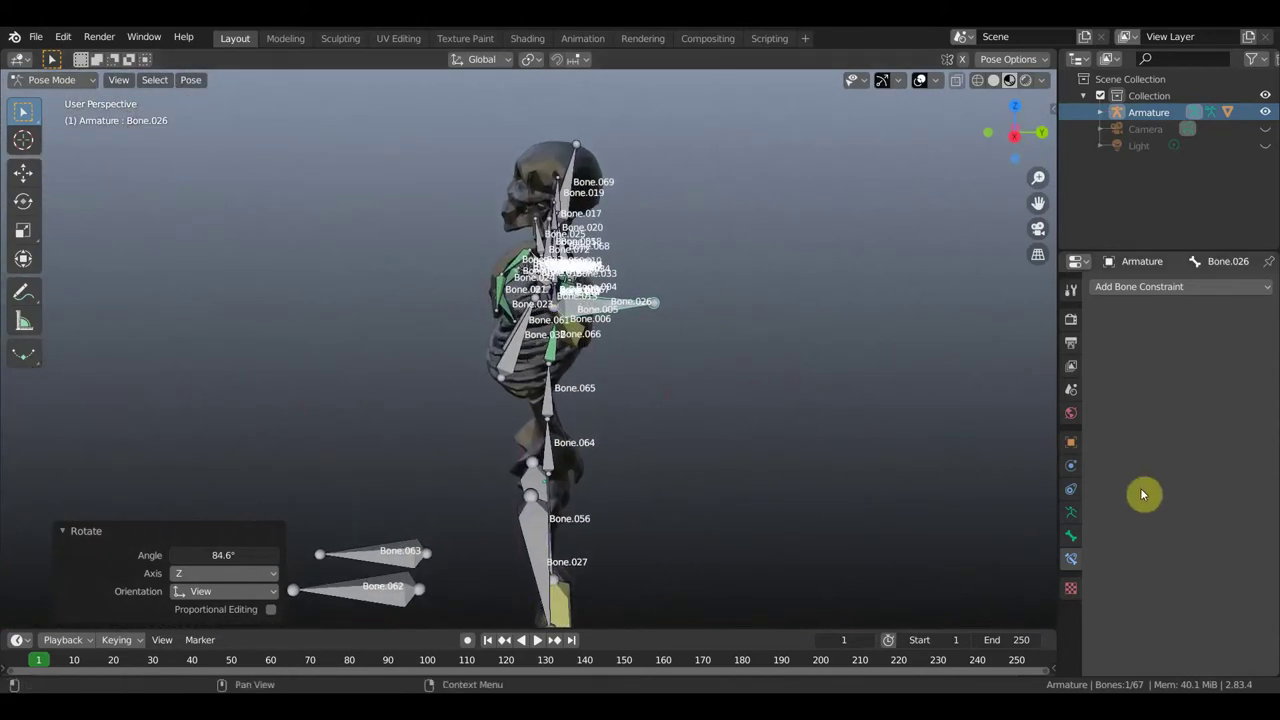
left_click(1069, 514)
left_click(1143, 559)
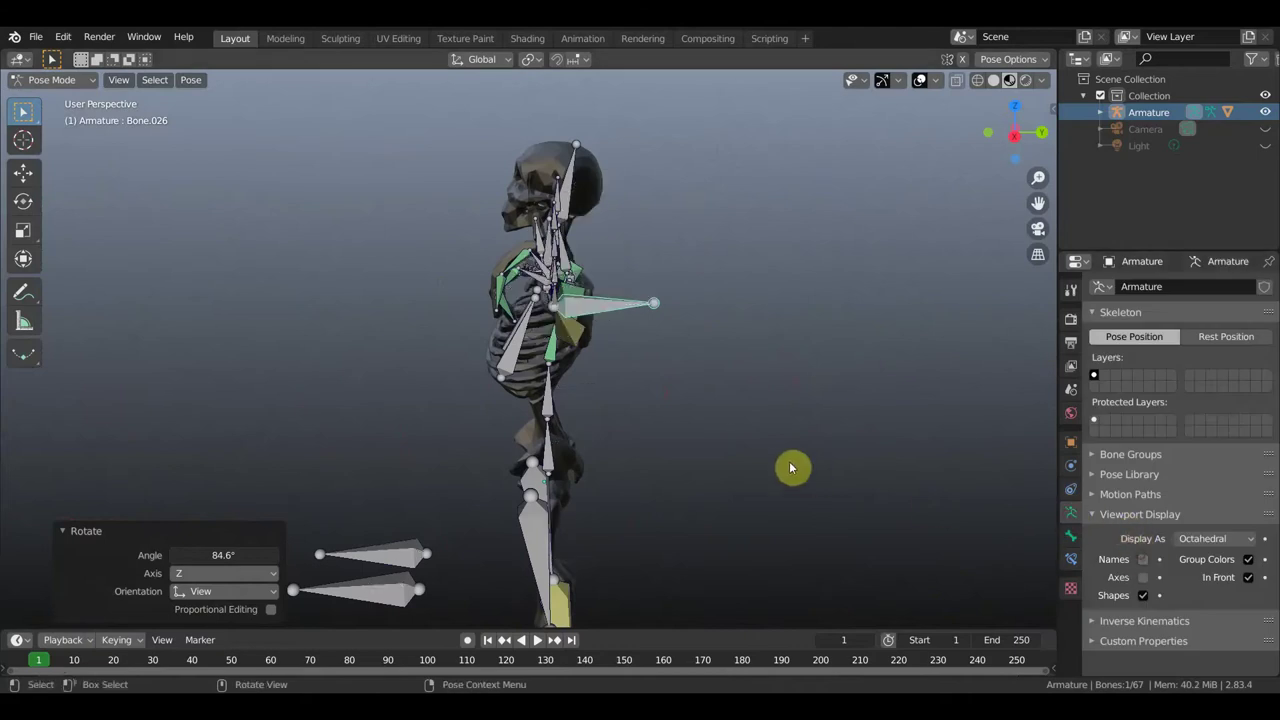
key("r")
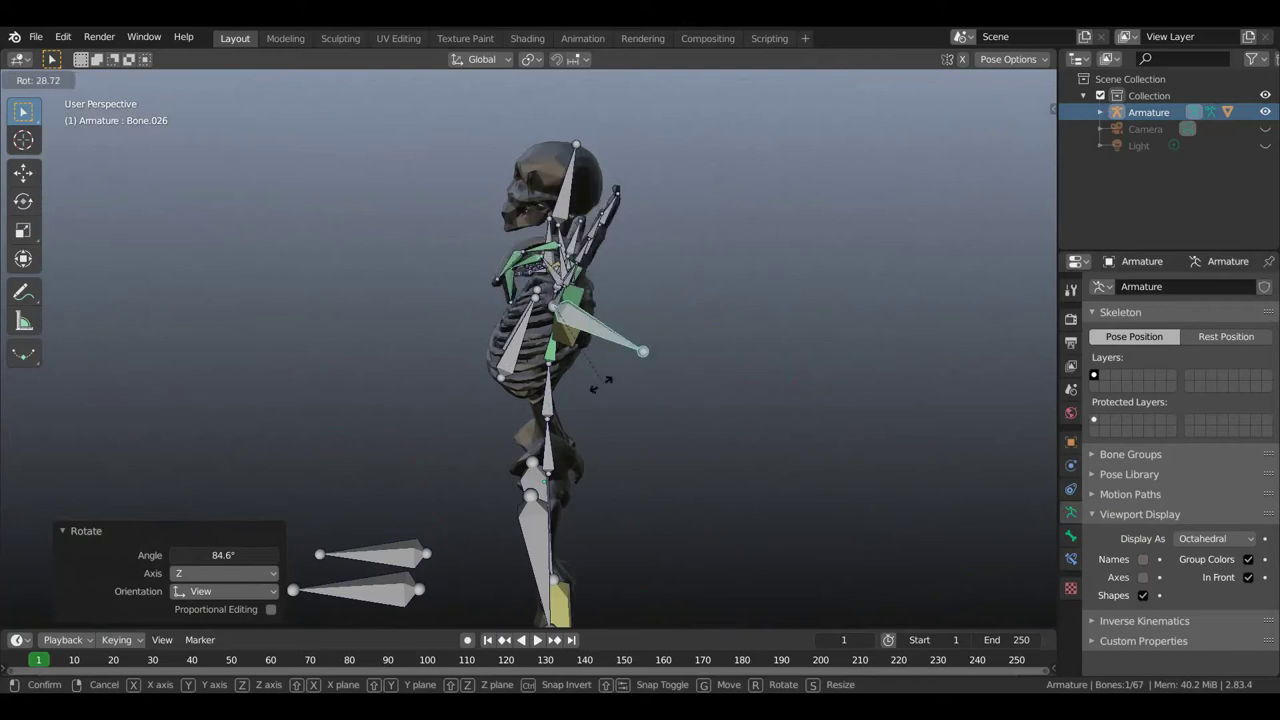
left_click(590, 402)
middle_click_drag(590, 402, 694, 417)
key("KP_Decimal")
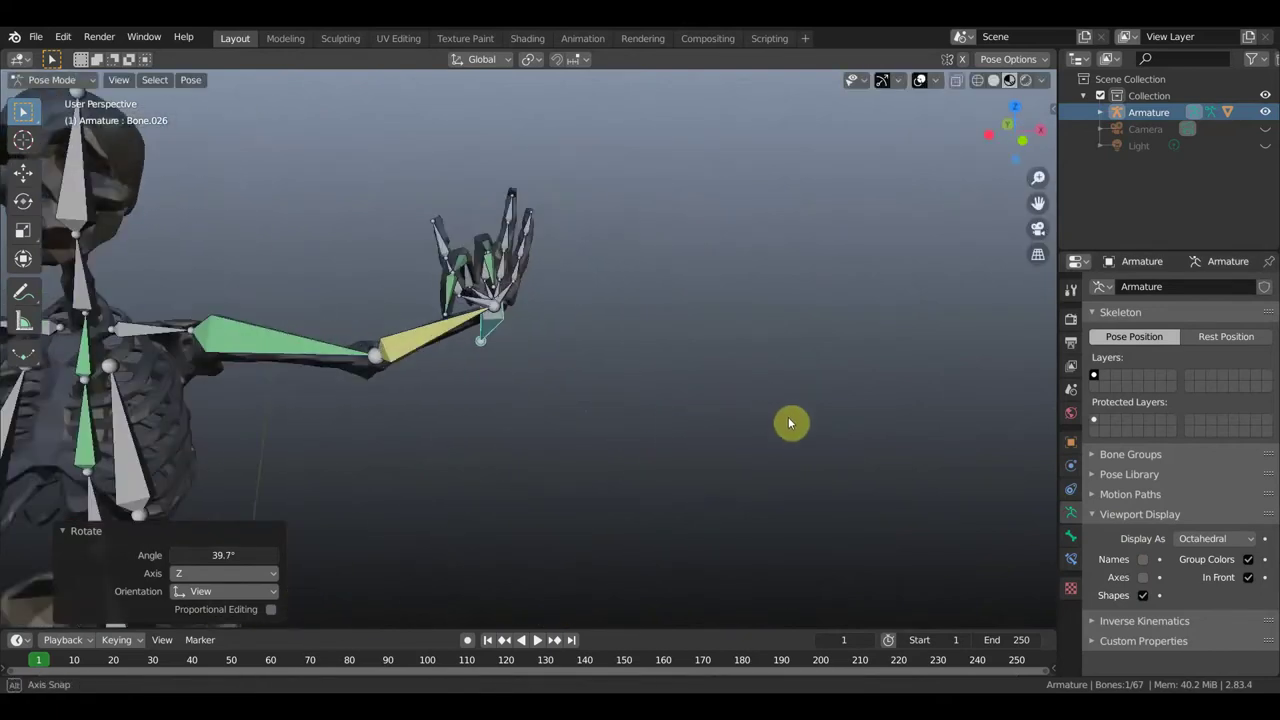
middle_click_drag(591, 386, 590, 475)
middle_click_drag(457, 332, 463, 342)
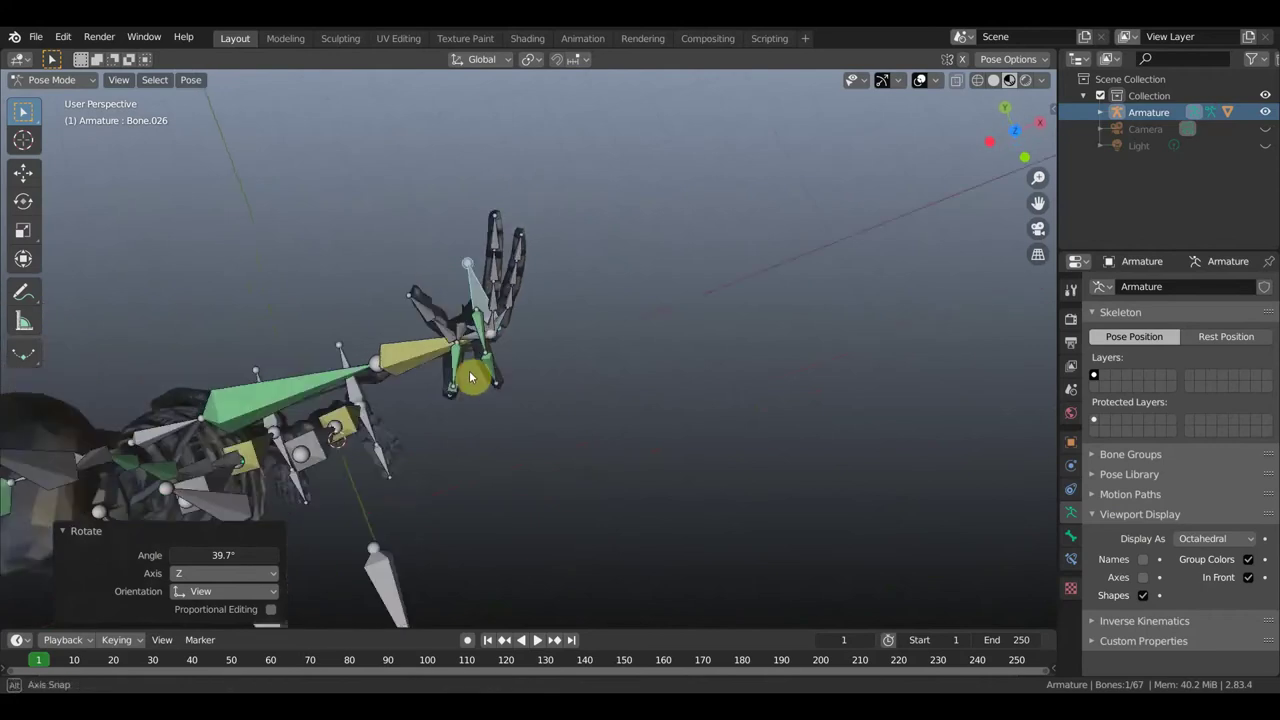
left_click(508, 376)
key("r")
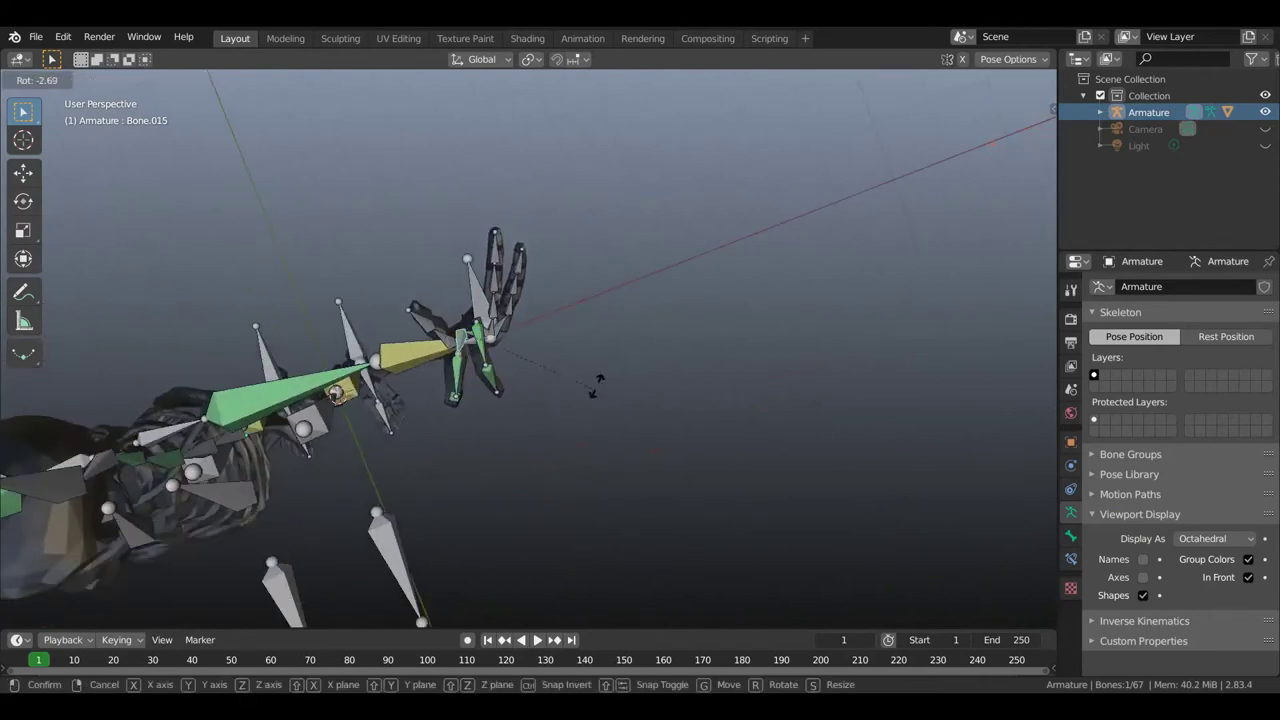
left_click(598, 368)
mouse_move(549, 349)
middle_mouse_down()
mouse_move(476, 237)
mouse_move(369, 240)
mouse_move(260, 206)
middle_mouse_up()
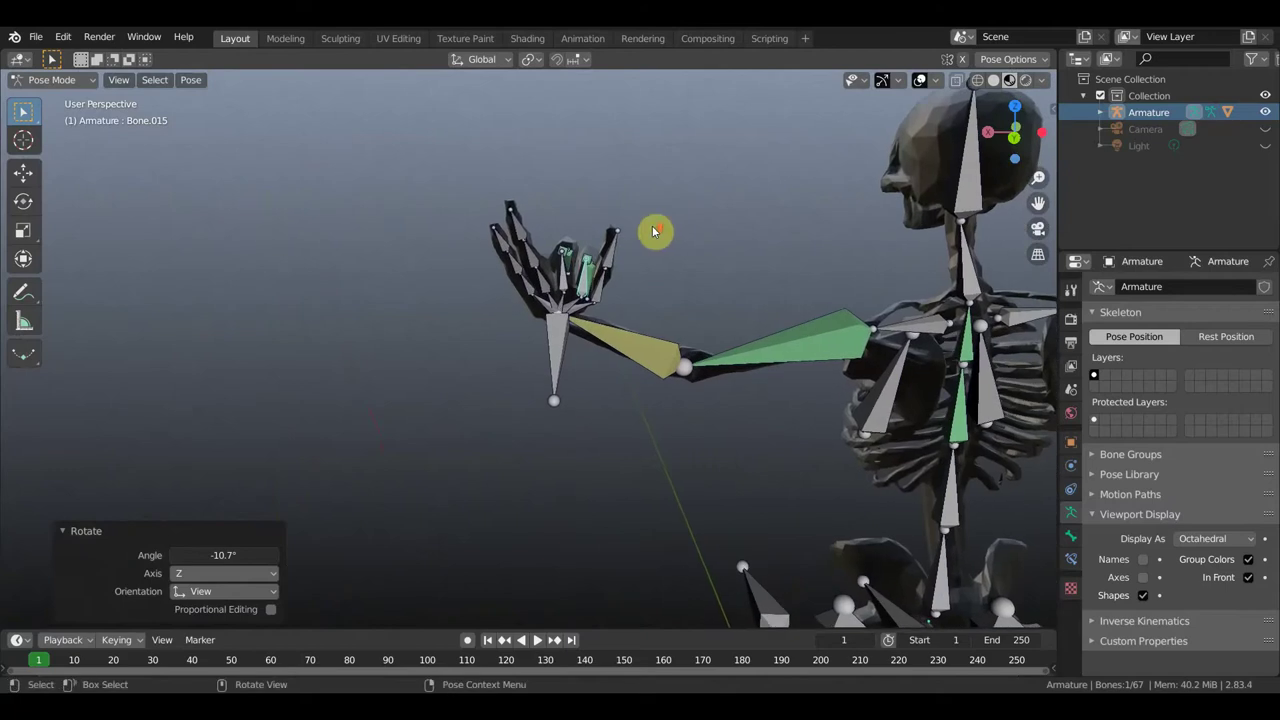
scroll(654, 229, "up", 5)
left_click(647, 200)
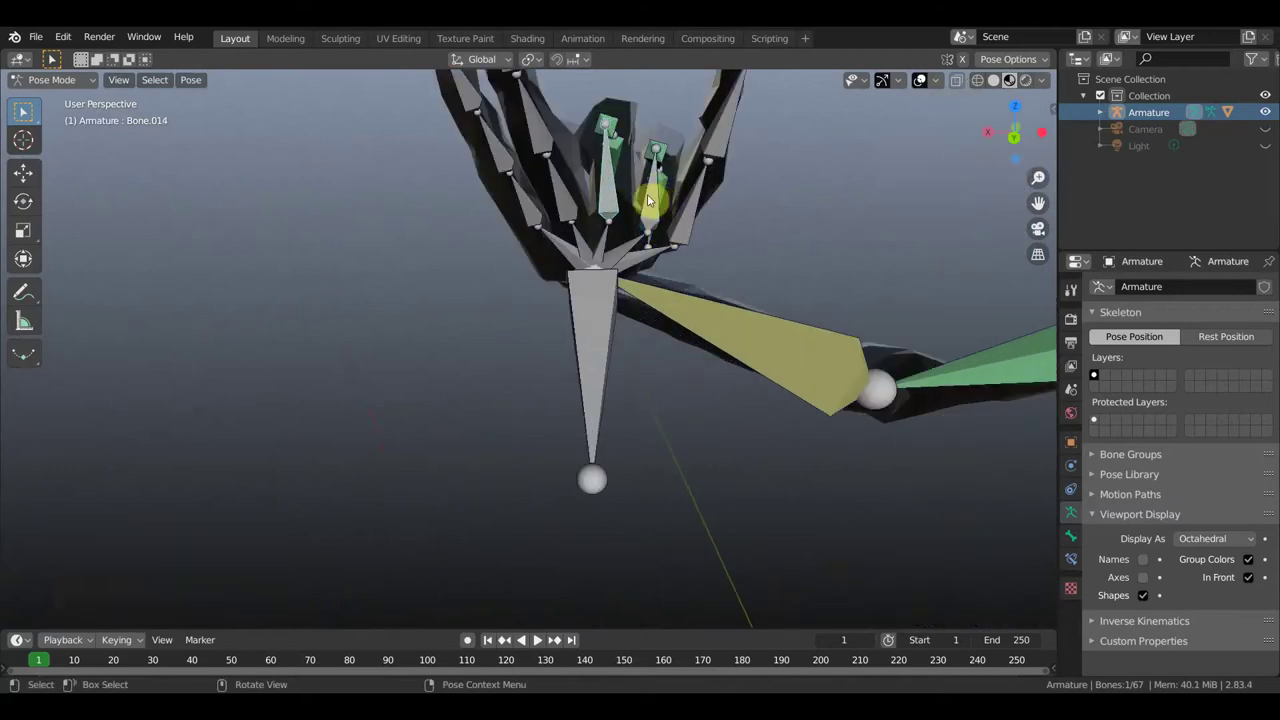
mouse_move(670, 195)
middle_mouse_down()
mouse_move(451, 248)
mouse_move(389, 240)
mouse_move(628, 222)
mouse_move(666, 186)
mouse_move(610, 182)
middle_mouse_up()
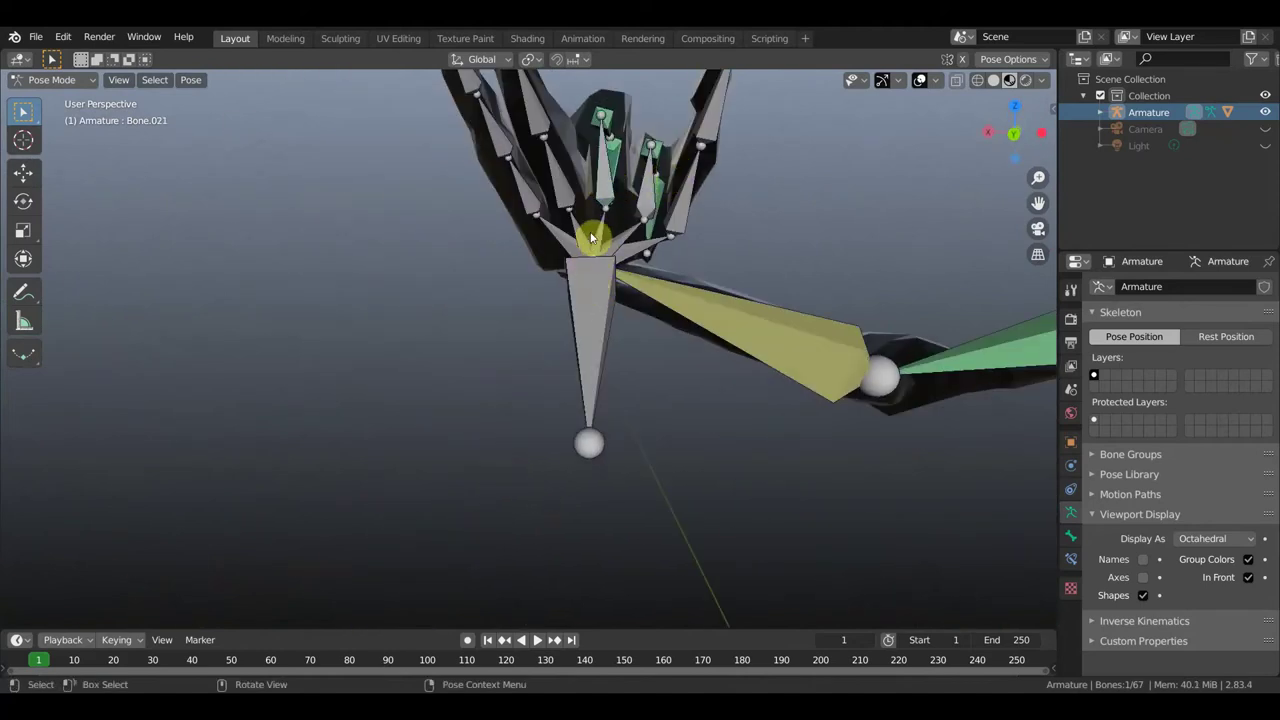
left_click(591, 344)
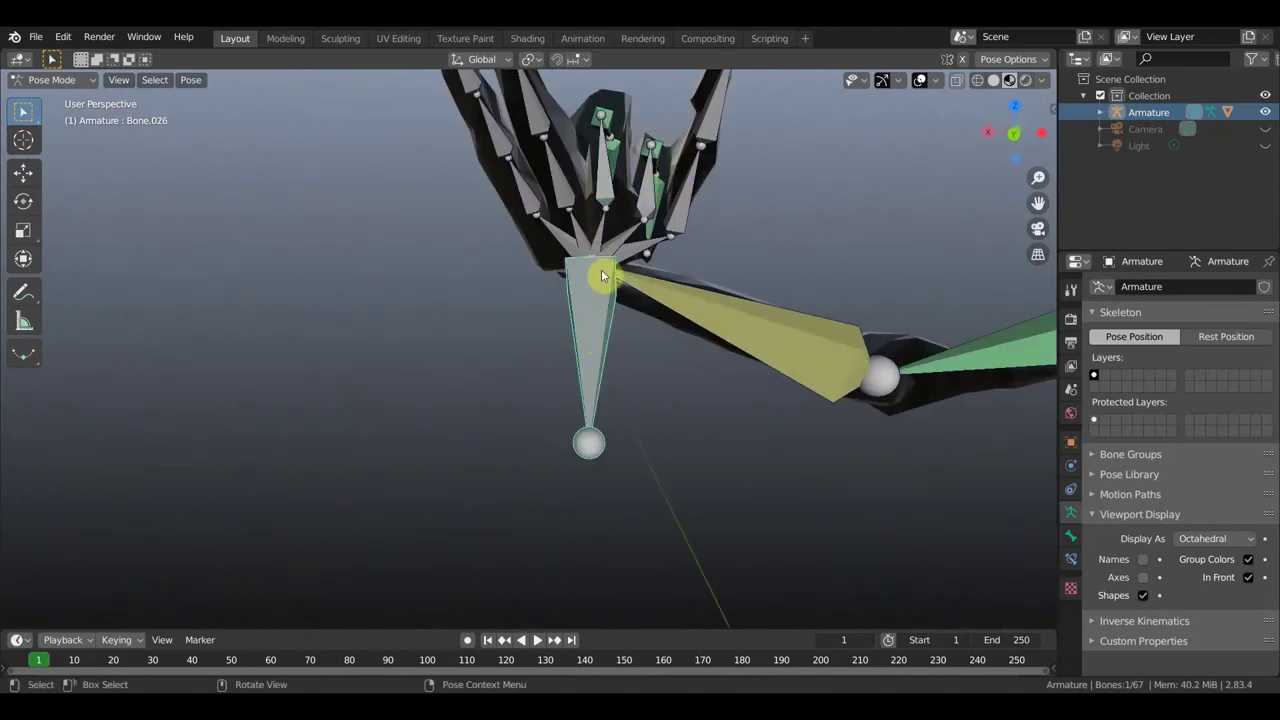
mouse_move(649, 260)
middle_mouse_down()
mouse_move(586, 251)
mouse_move(485, 290)
middle_mouse_up()
mouse_move(676, 239)
middle_mouse_down()
mouse_move(594, 277)
mouse_move(536, 248)
middle_mouse_up()
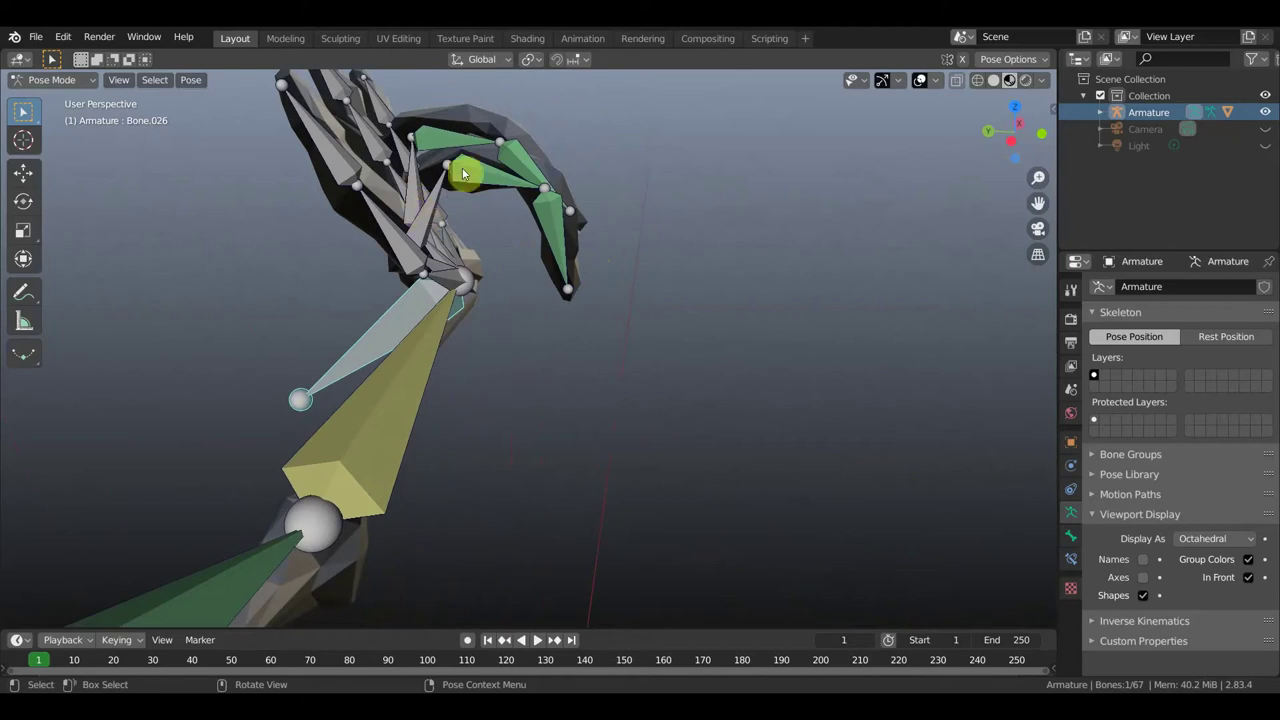
left_click(437, 206)
mouse_move(437, 206)
middle_mouse_down()
mouse_move(517, 228)
mouse_move(614, 189)
middle_mouse_up()
left_click(575, 290)
mouse_move(651, 286)
middle_mouse_down()
mouse_move(623, 289)
mouse_move(620, 277)
mouse_move(562, 291)
mouse_move(549, 222)
mouse_move(486, 214)
mouse_move(383, 229)
mouse_move(409, 237)
mouse_move(407, 266)
mouse_move(260, 231)
mouse_move(422, 240)
middle_mouse_up()
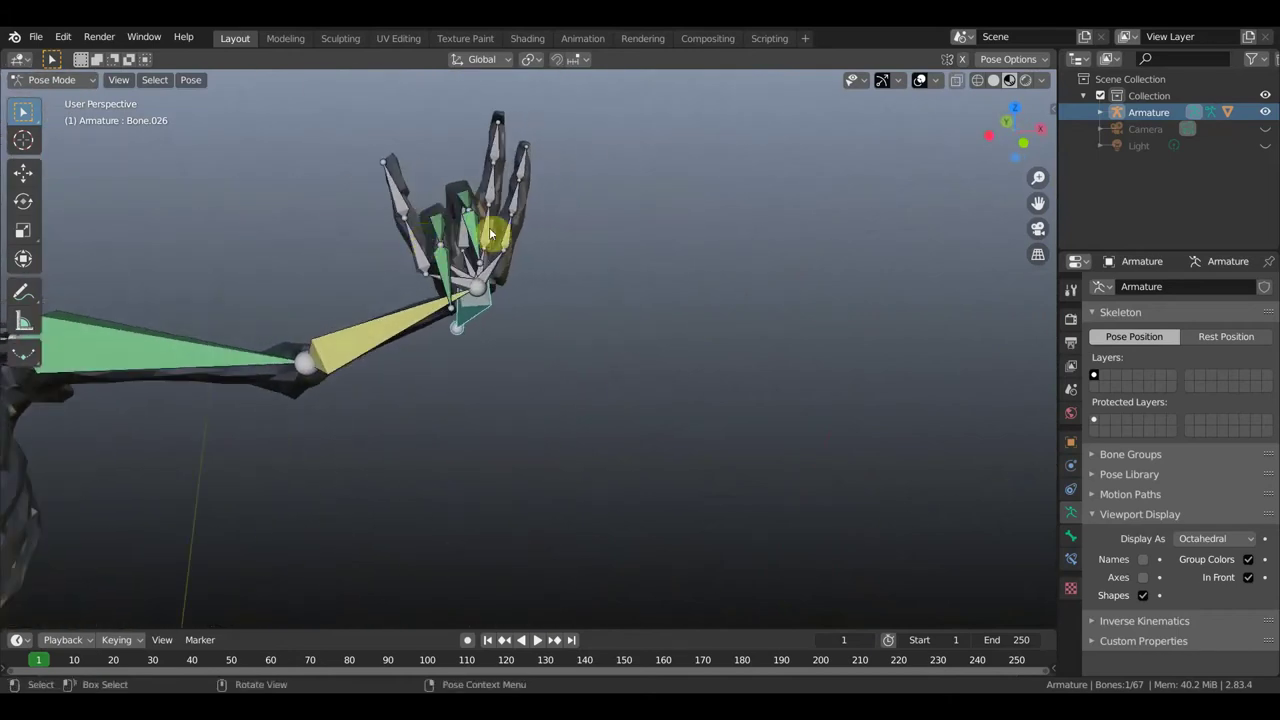
mouse_move(520, 225)
middle_mouse_down()
mouse_move(534, 254)
mouse_move(609, 240)
mouse_move(457, 214)
mouse_move(514, 271)
mouse_move(380, 266)
mouse_move(585, 335)
middle_mouse_up()
left_click(588, 341)
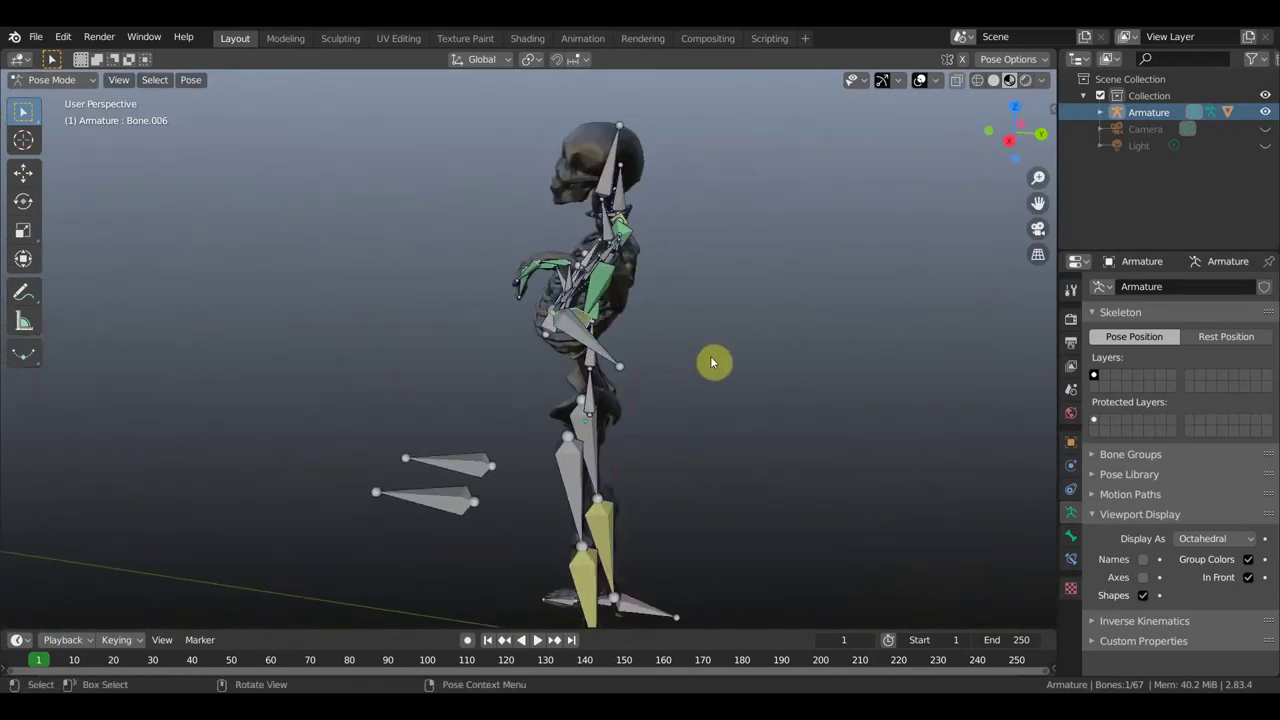
Raise the arm bones in front of the chest and rotate the raised arm.
key("r")
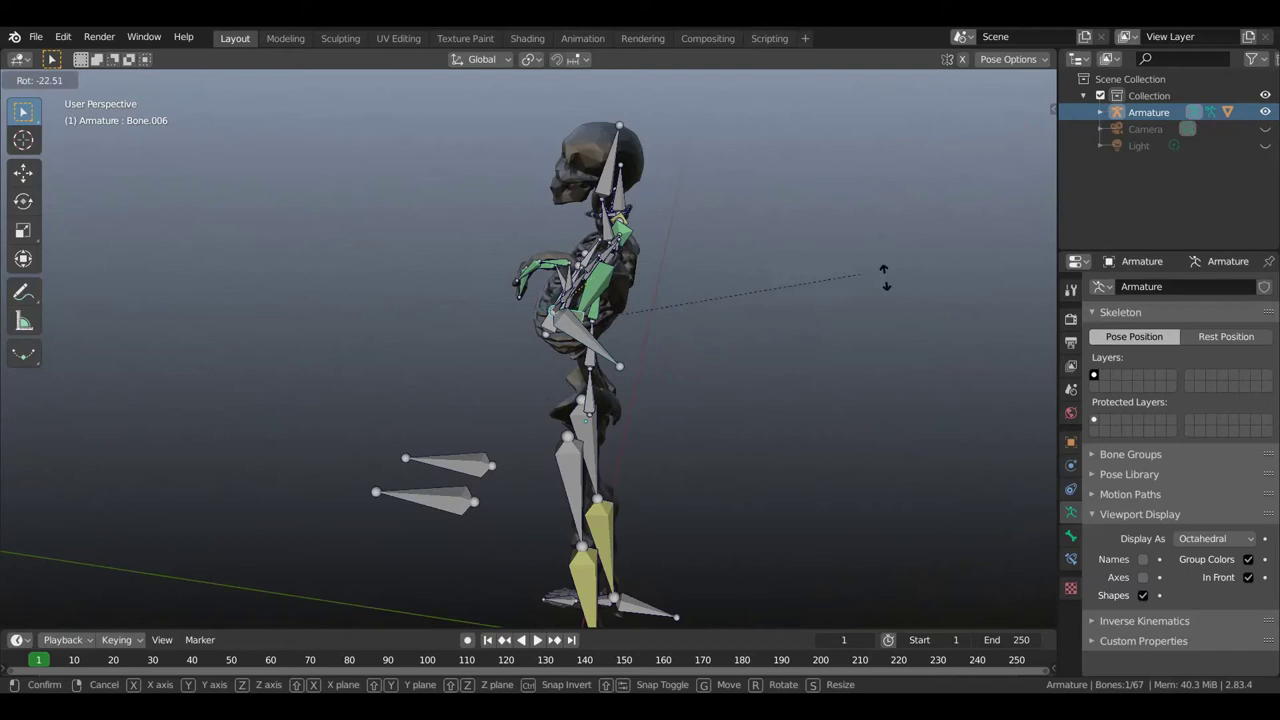
left_click(912, 258)
key("ctrl+s")
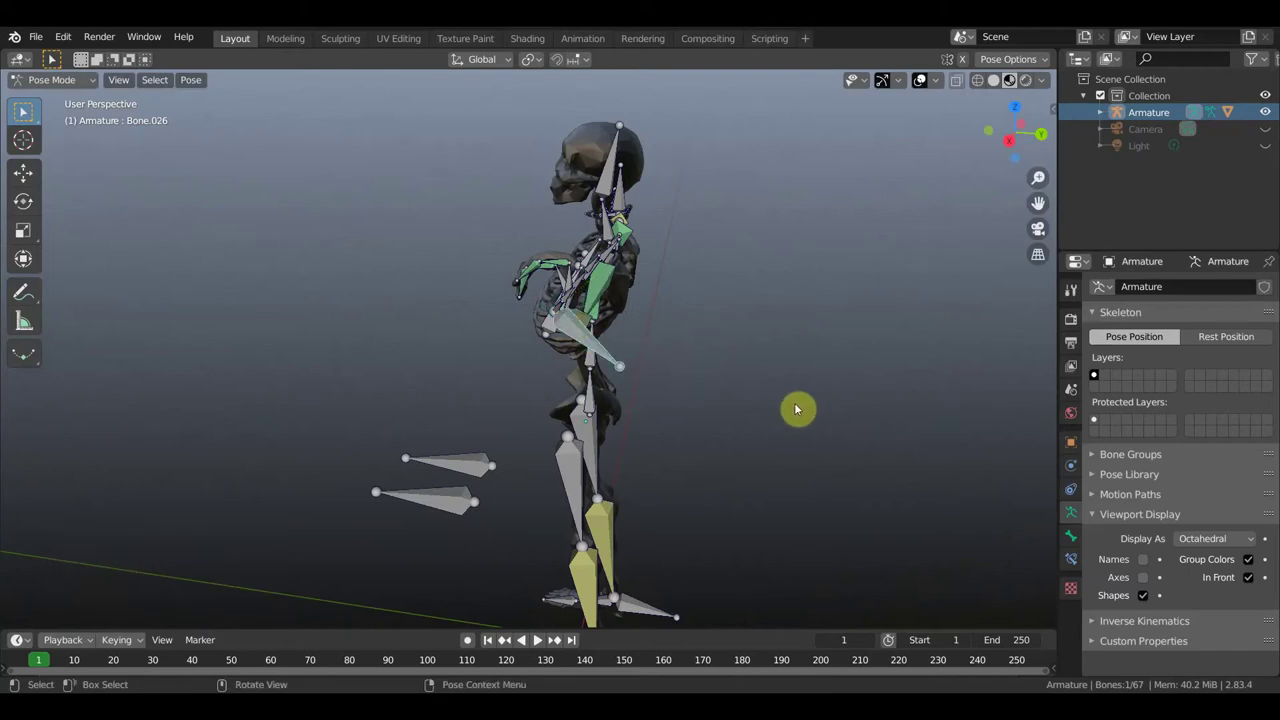
key("g")
left_click(673, 353)
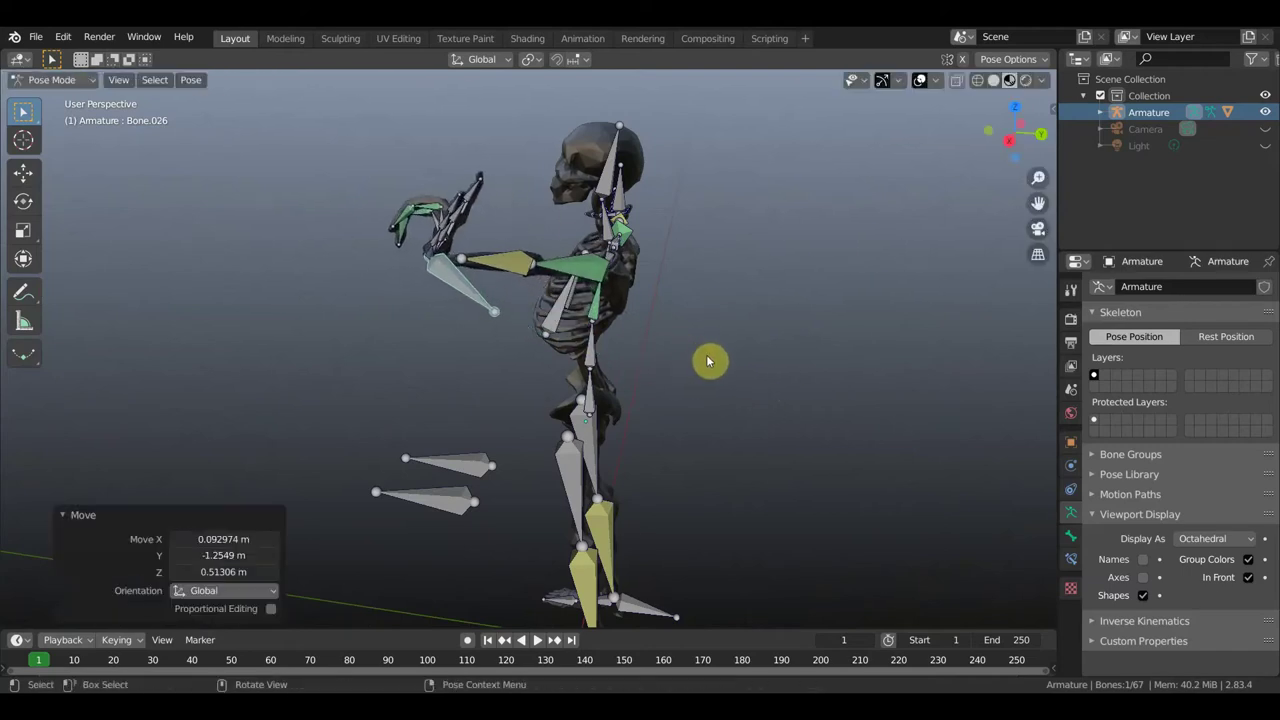
key("r")
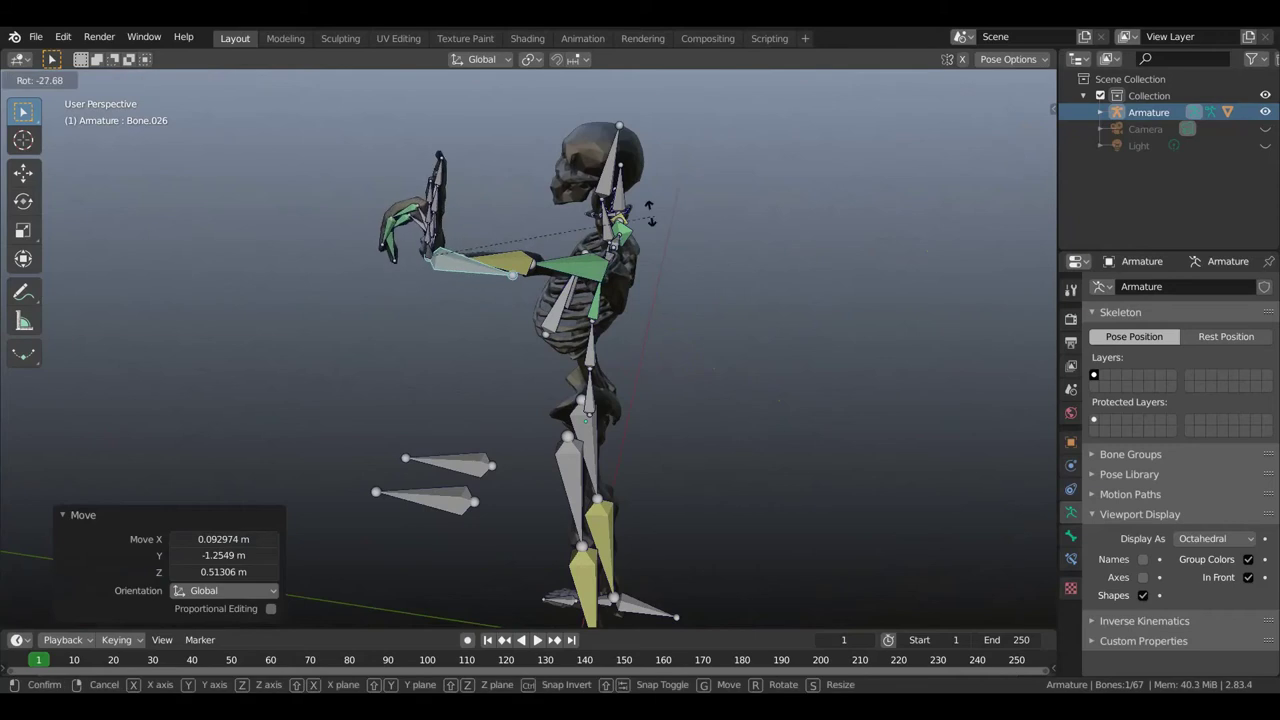
left_click(580, 262)
With bones hidden, move the arm further forward, then show the bones again.
mouse_move(740, 309)
middle_mouse_down()
mouse_move(814, 334)
mouse_move(854, 440)
middle_mouse_up()
scroll(811, 331, "up", 3)
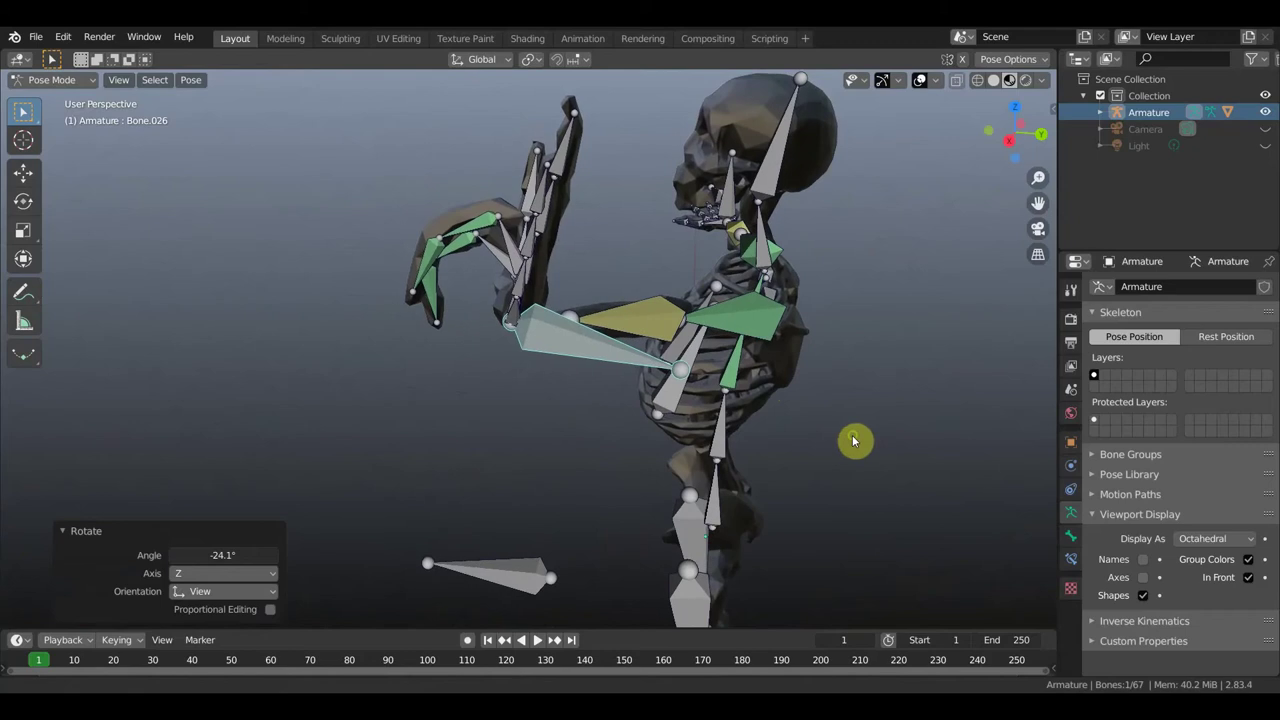
left_click(921, 80)
middle_click_drag(897, 233, 898, 229)
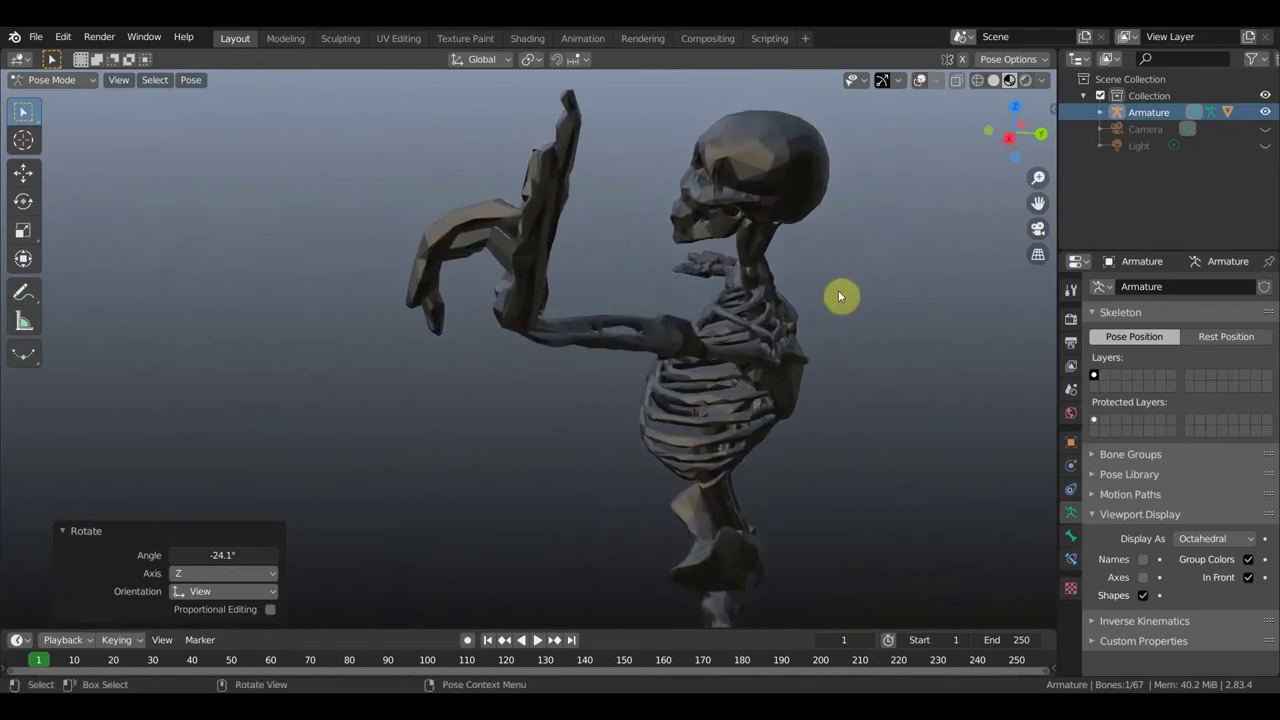
key("g")
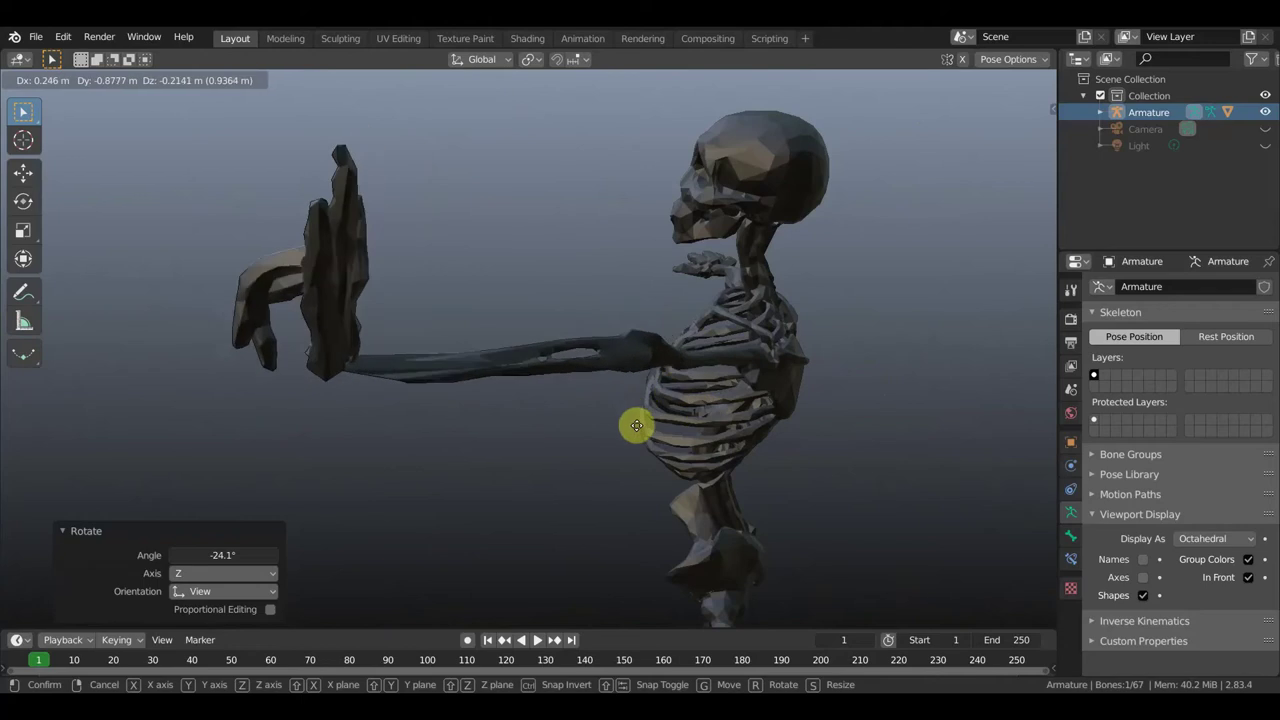
left_click(636, 406)
mouse_move(640, 409)
middle_mouse_down()
mouse_move(777, 423)
mouse_move(851, 413)
mouse_move(756, 453)
mouse_move(579, 442)
middle_mouse_up()
left_click(920, 81)
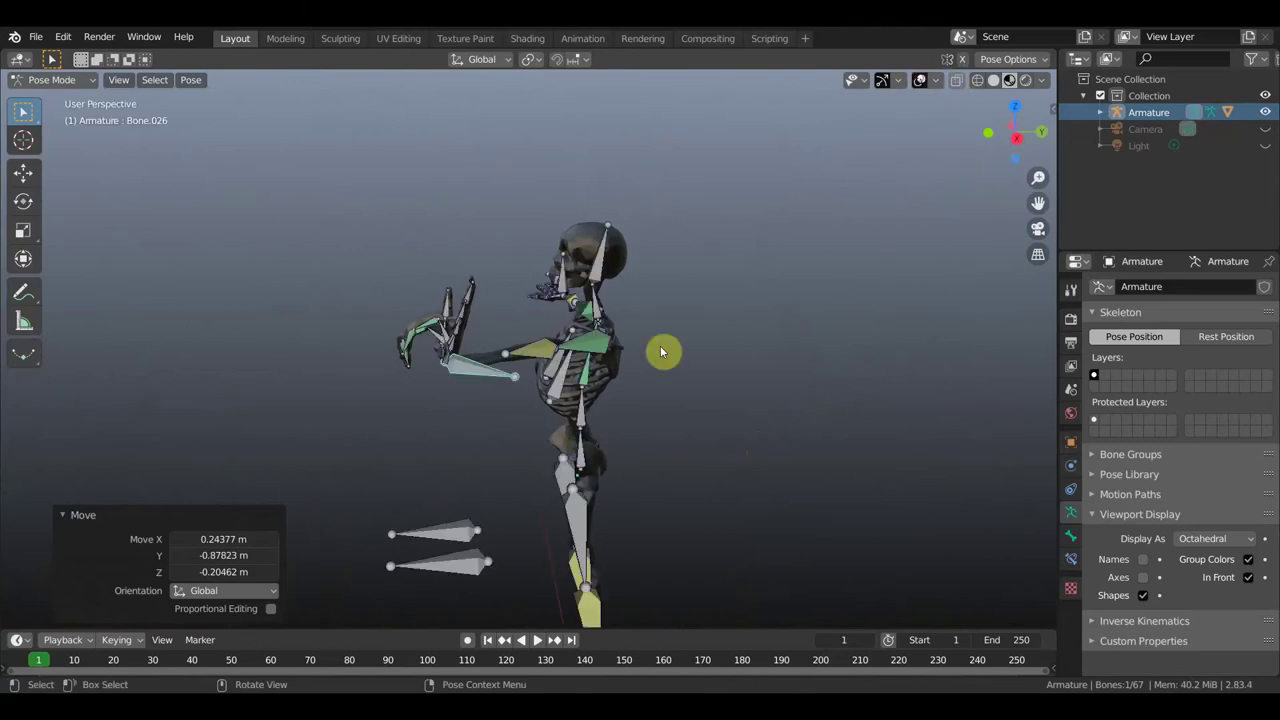
scroll(490, 378, "up", 3)
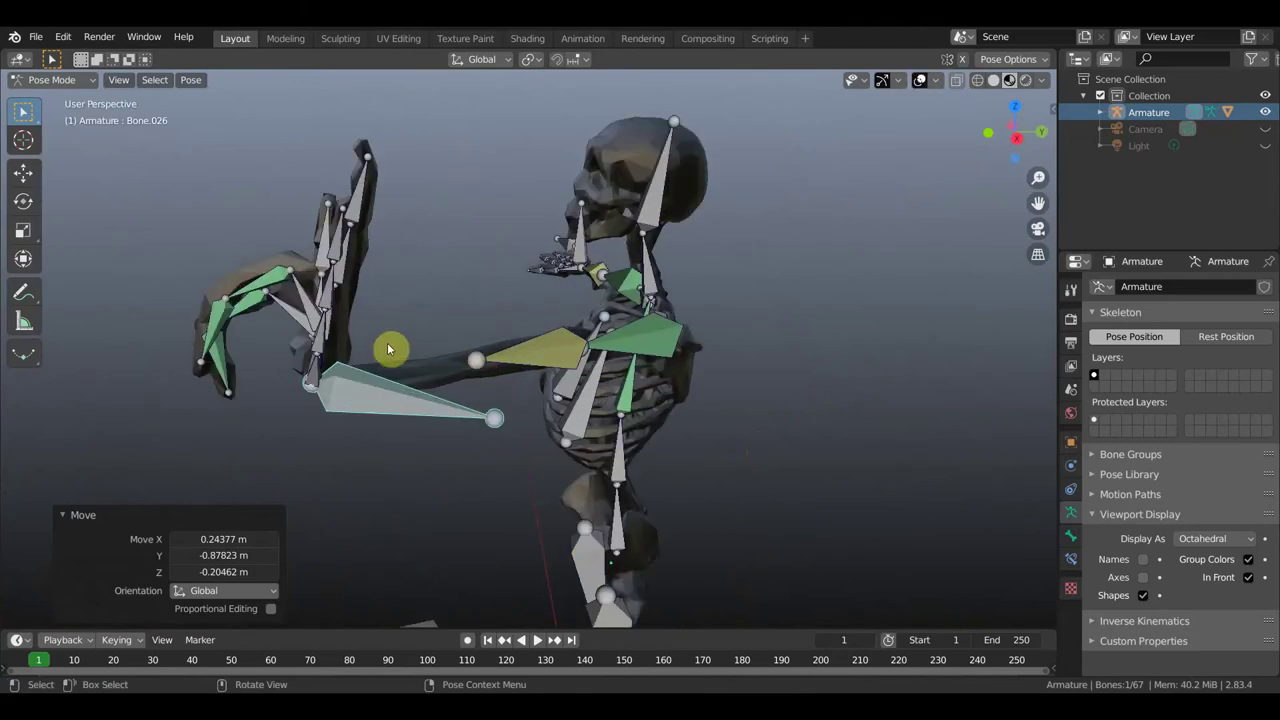
Bend two selected finger bones downward.
left_click(315, 350)
left_click(298, 325, "shift")
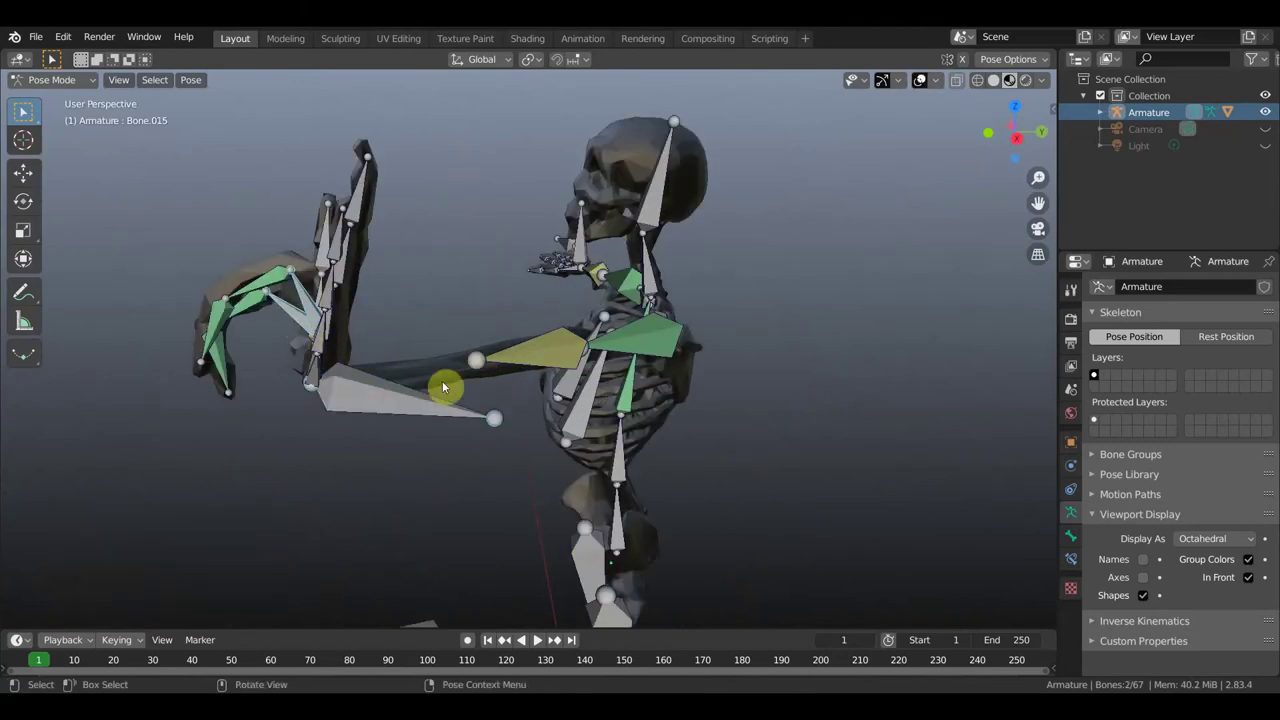
middle_click_drag(440, 393, 491, 417)
key("r")
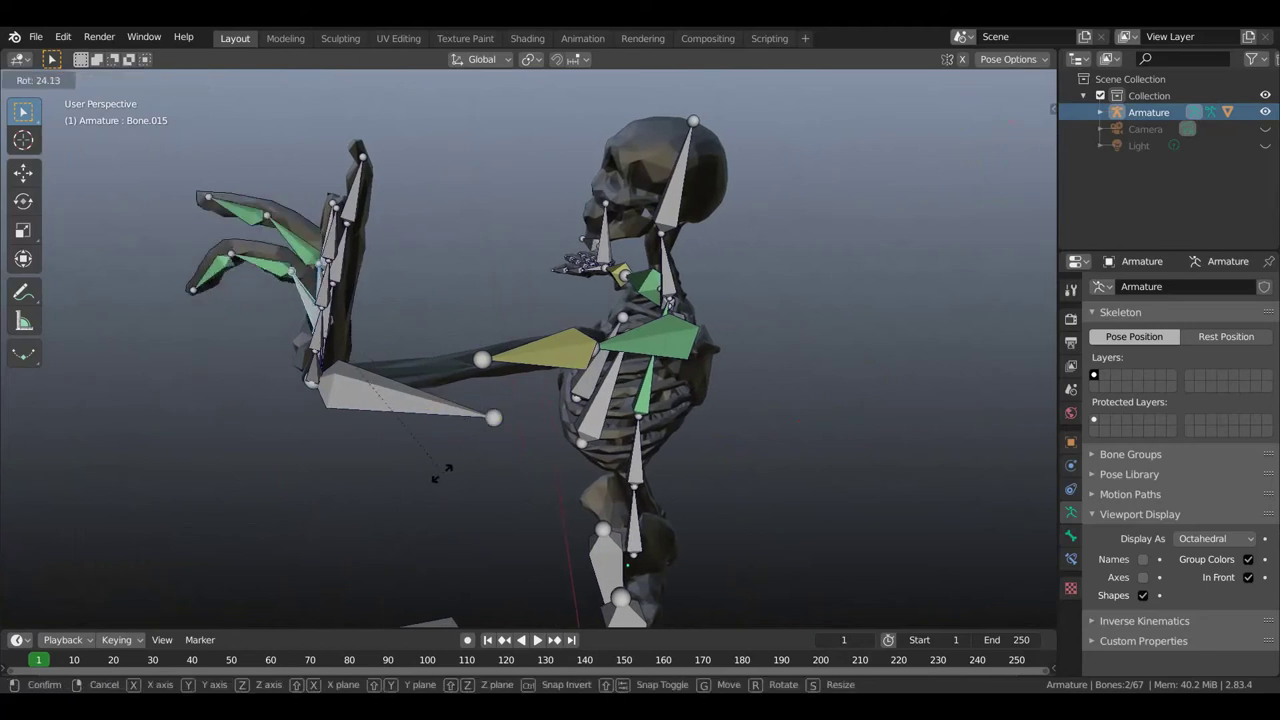
left_click(396, 464)
mouse_move(397, 463)
middle_mouse_down()
mouse_move(531, 471)
mouse_move(531, 457)
mouse_move(548, 470)
mouse_move(543, 437)
middle_mouse_up()
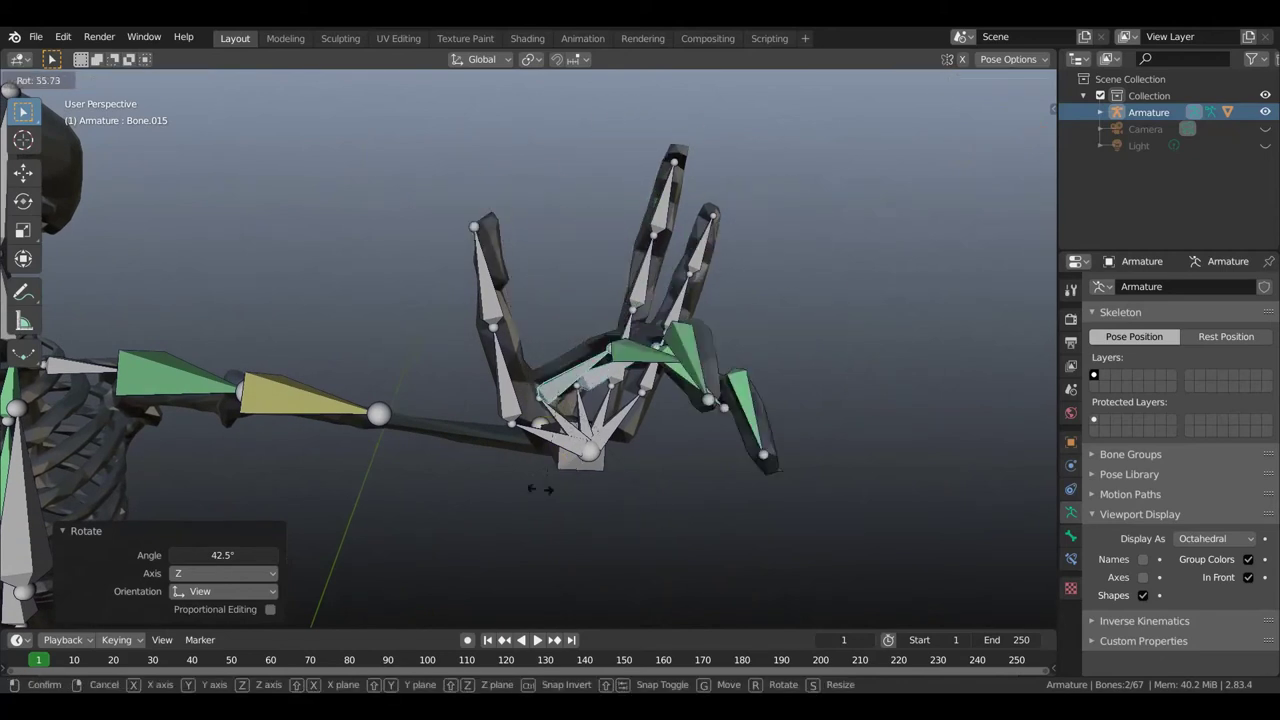
left_click(647, 484)
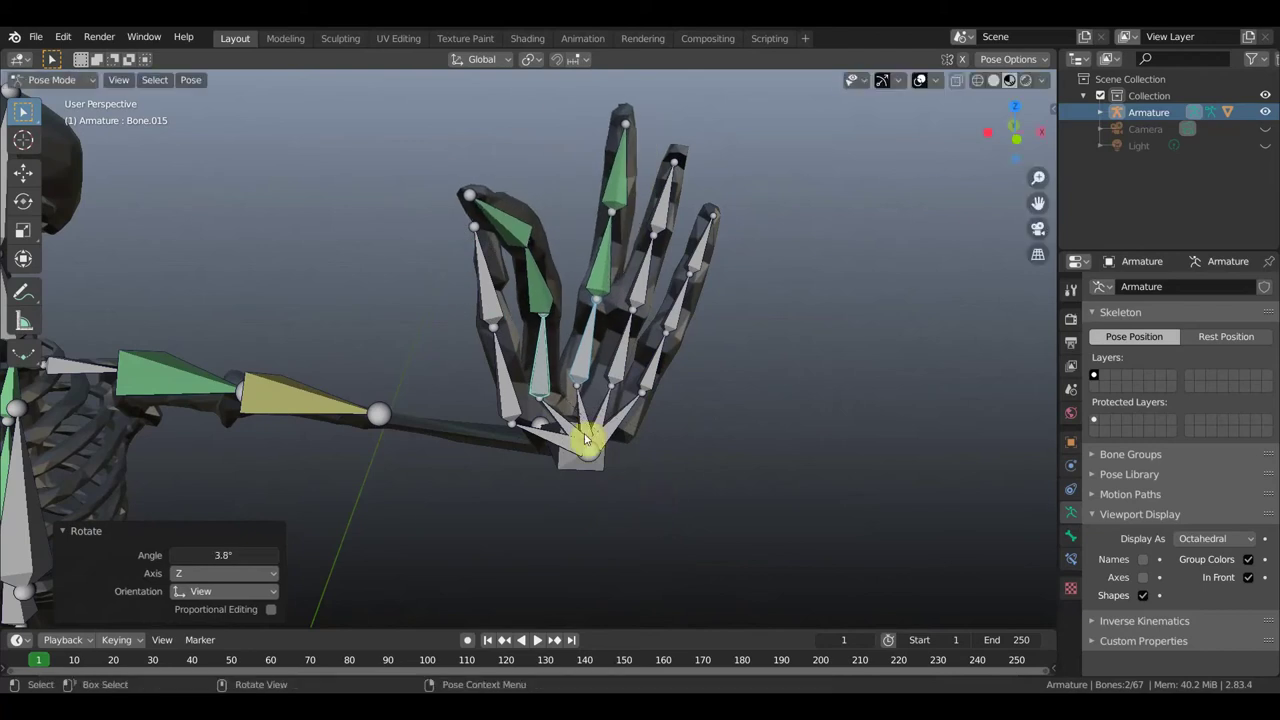
Turn the hand upward with two small hand-bone rotations.
left_click(714, 471)
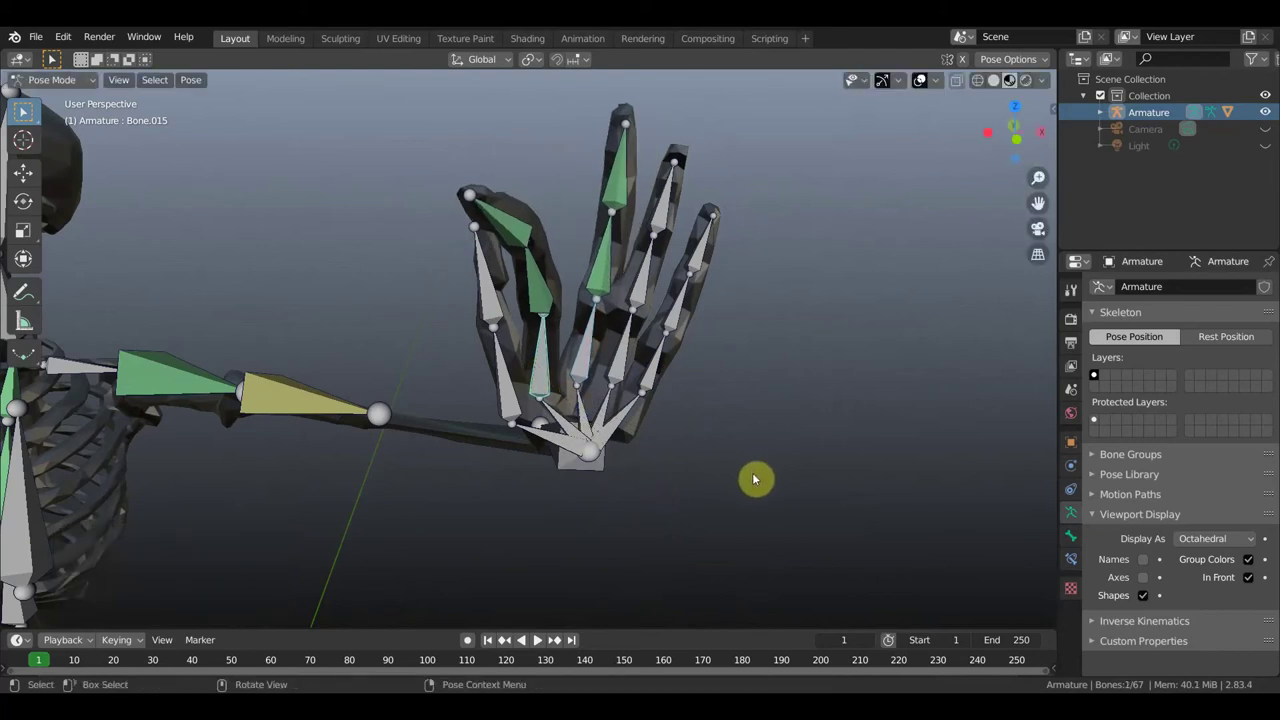
key("r")
left_click(678, 490)
middle_click_drag(677, 488, 630, 491)
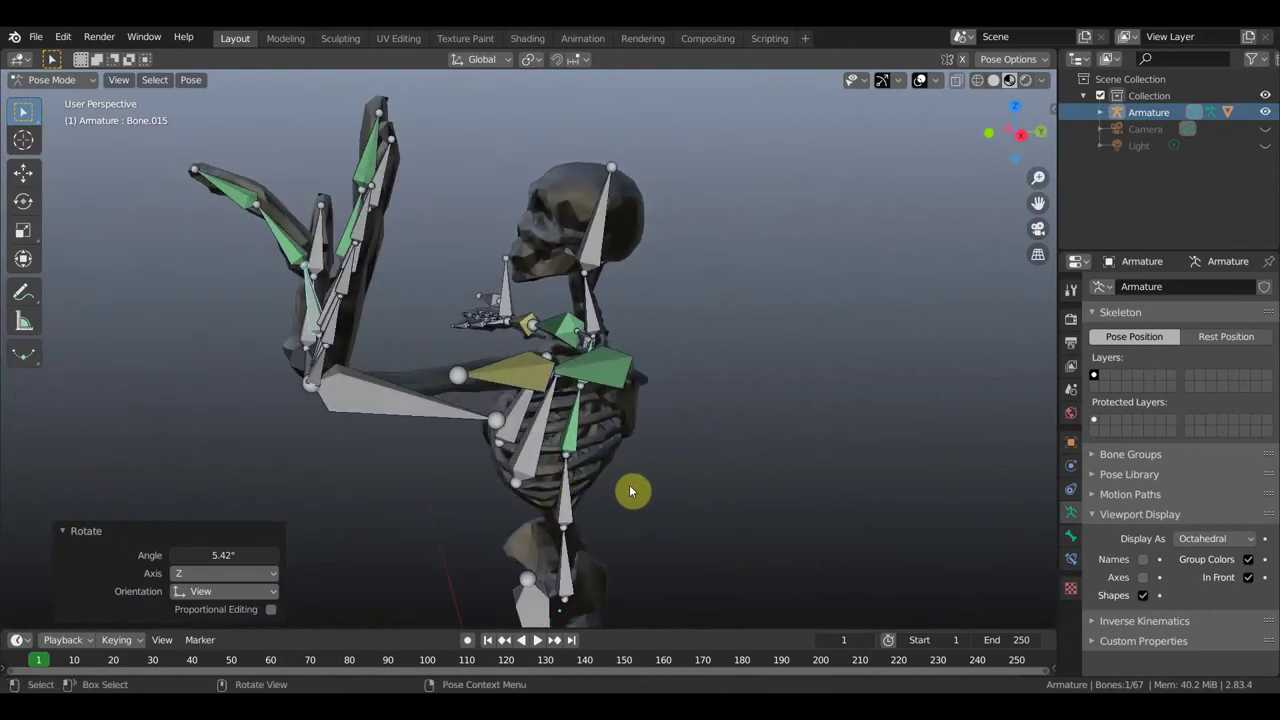
key("r")
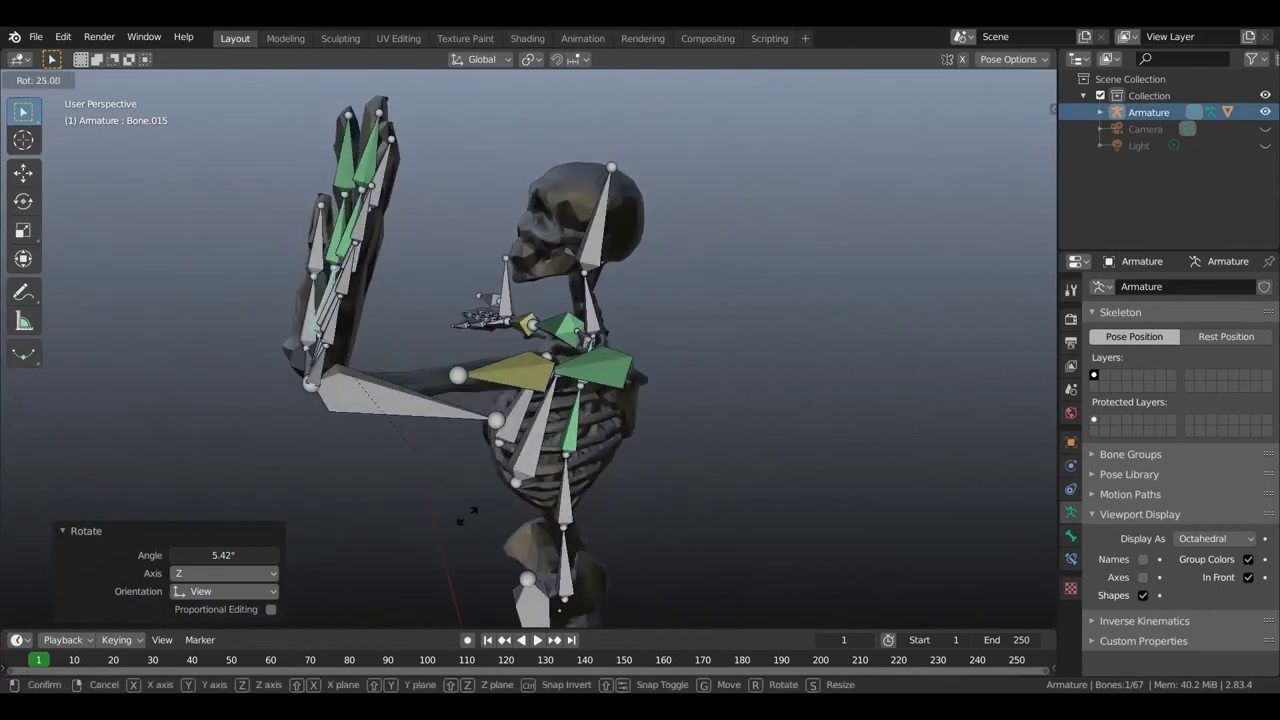
left_click(575, 522)
Lower the finger bones' Copy Rotation influence in Bone Constraints, one to 0.554.
left_click(1071, 560)
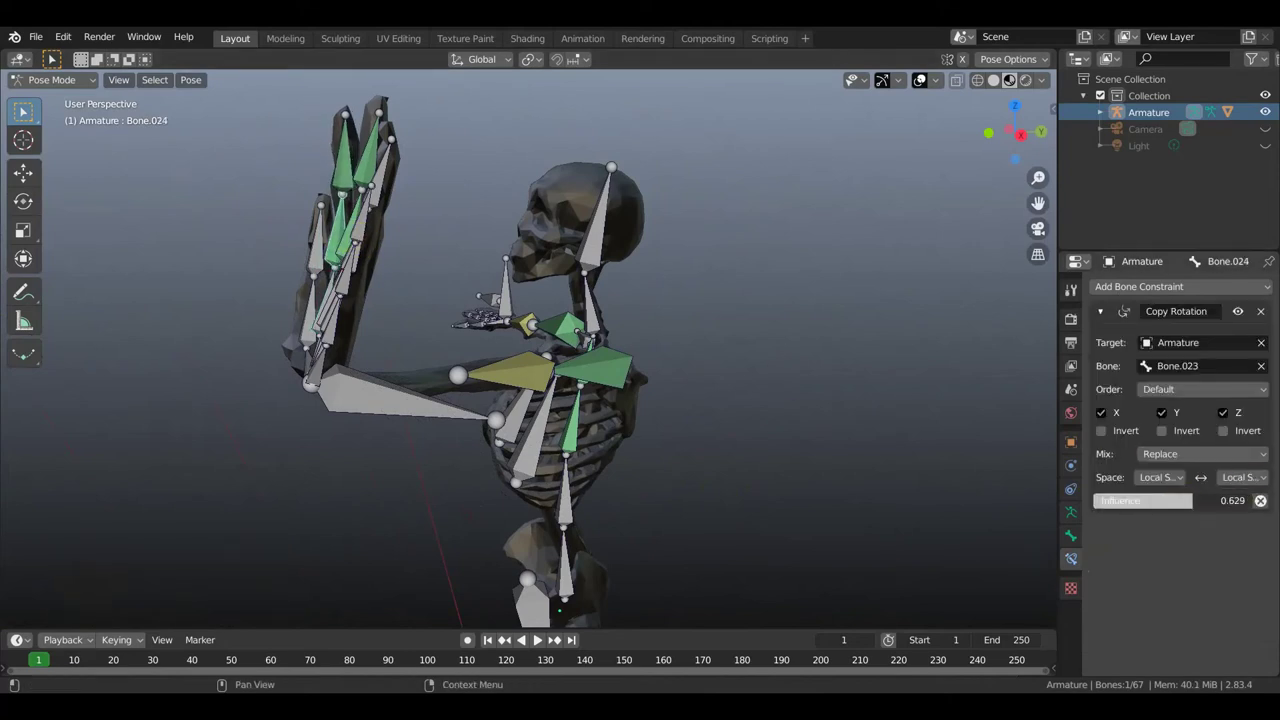
left_click_drag(1216, 500, 1171, 500)
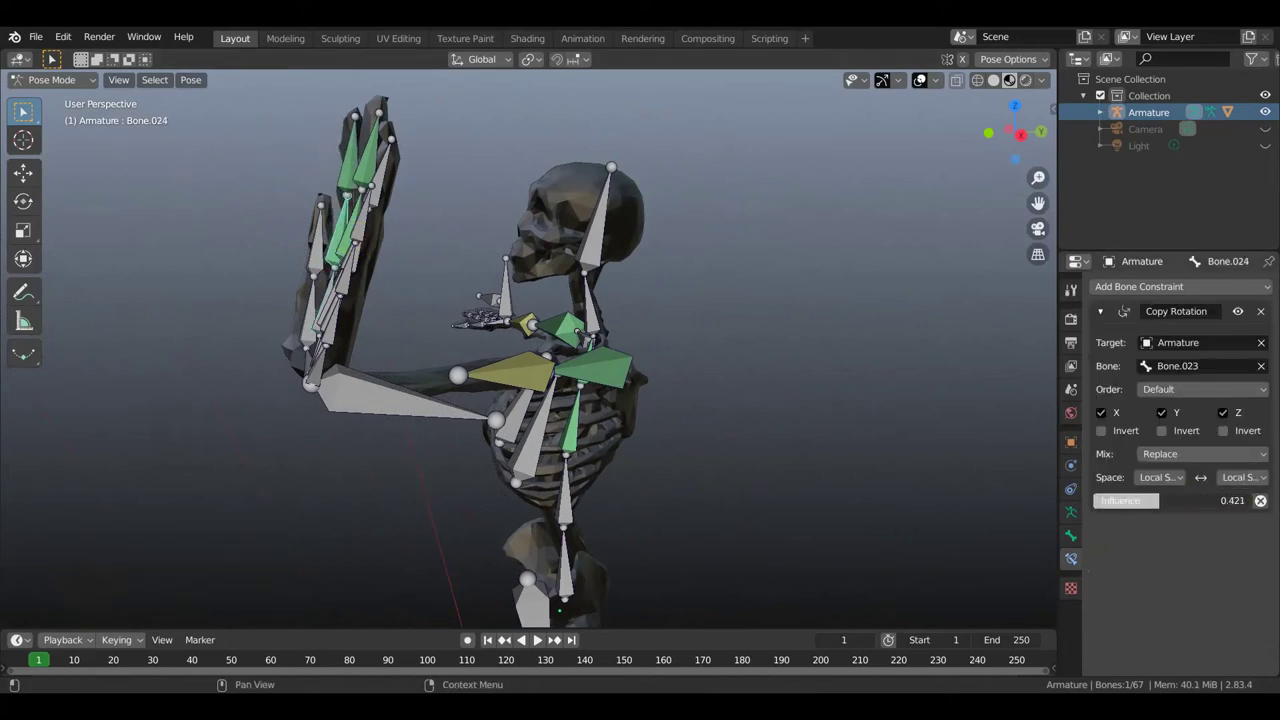
middle_click_drag(619, 408, 403, 272)
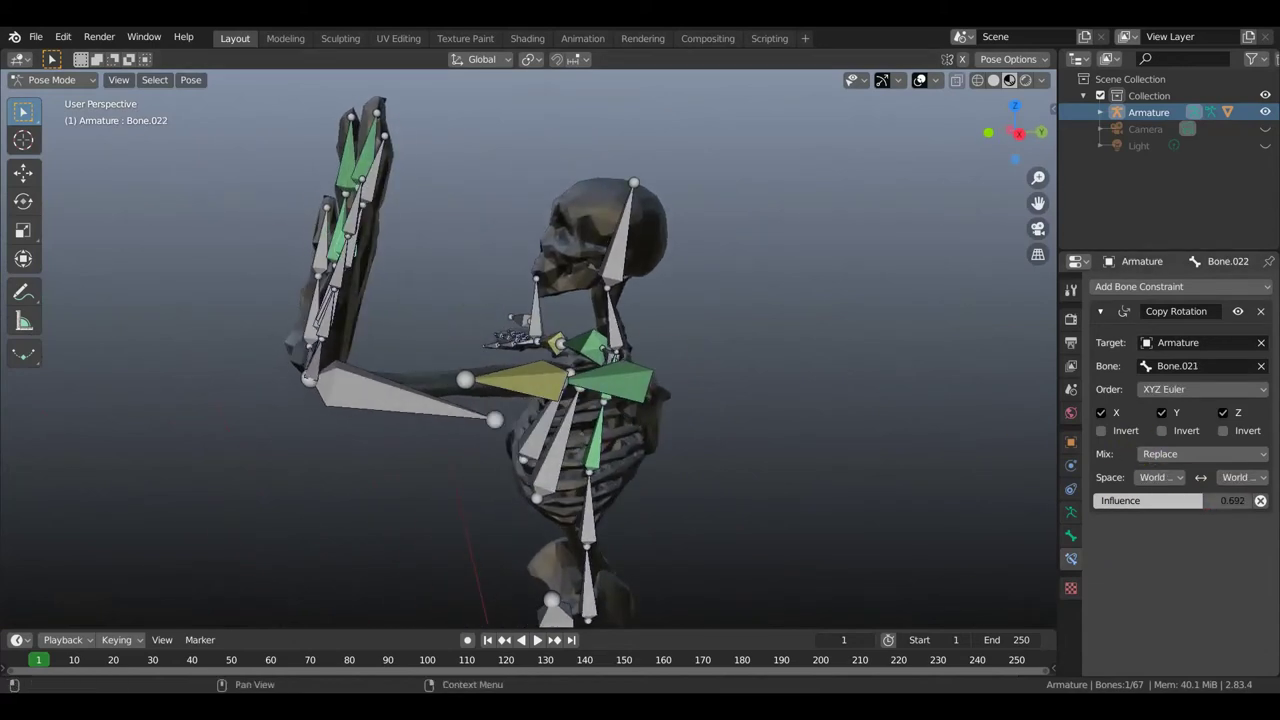
mouse_move(391, 349)
middle_mouse_down()
mouse_move(420, 357)
mouse_move(365, 298)
middle_mouse_up()
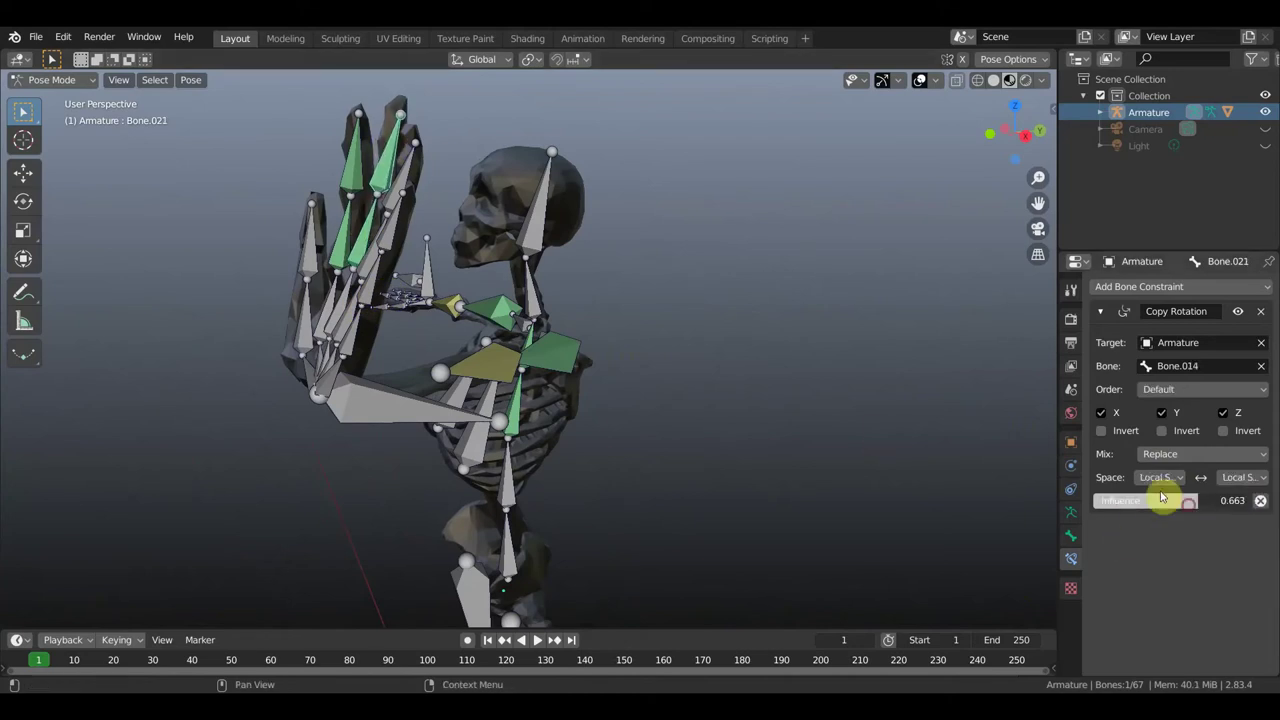
left_click_drag(1162, 497, 1159, 497)
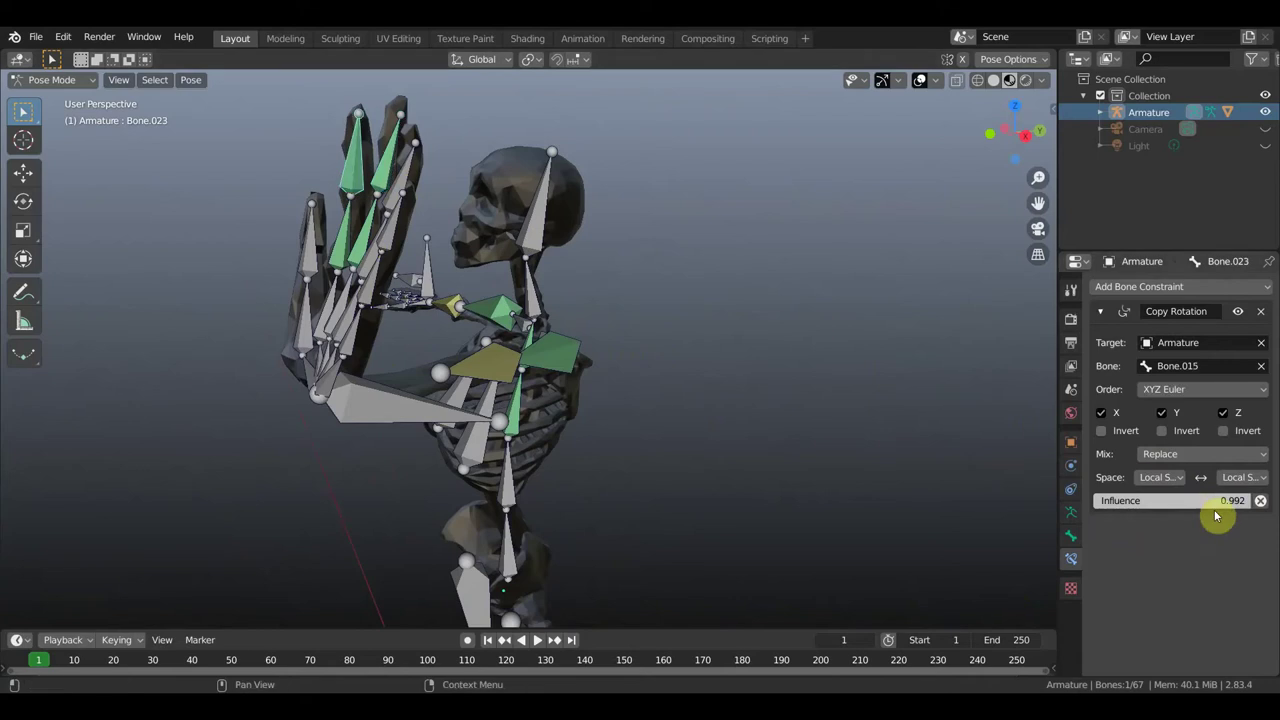
left_click_drag(1224, 500, 1180, 500)
middle_click_drag(573, 407, 289, 265)
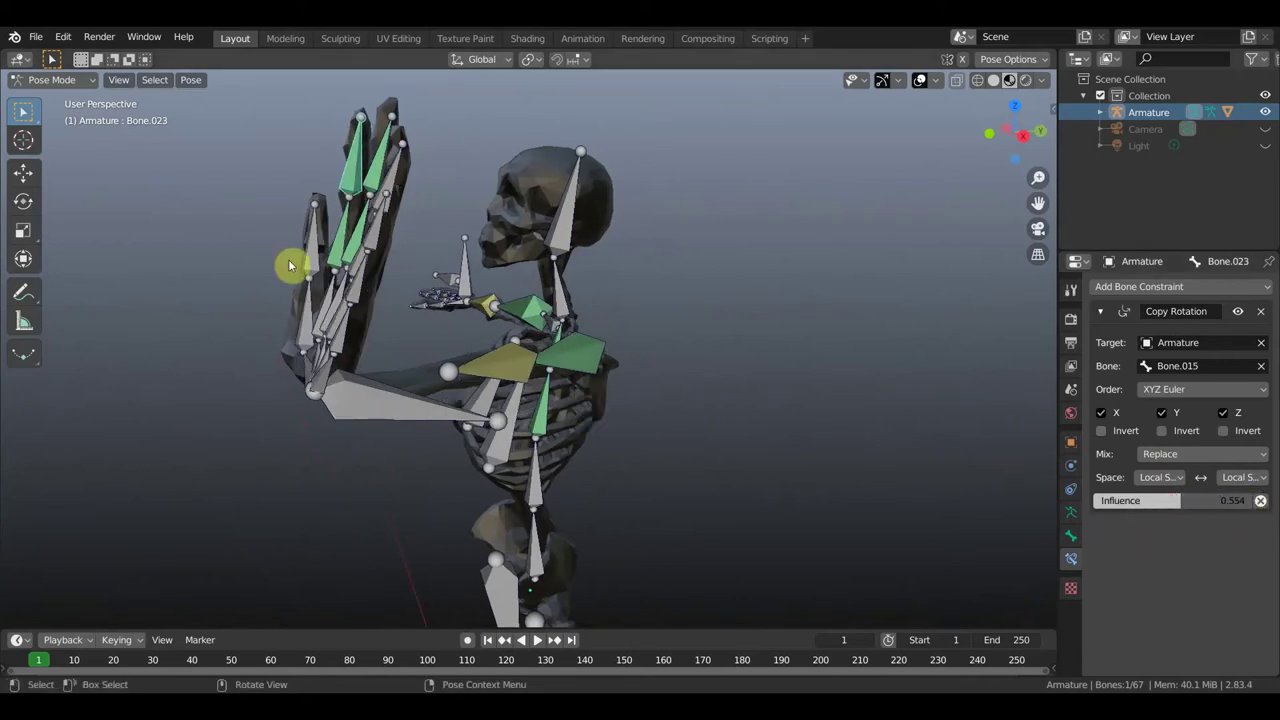
Rotate a hand bone, then raise a finger's Copy Rotation influence to about 0.94.
left_click(327, 300)
middle_click_drag(828, 390, 790, 370)
key("r")
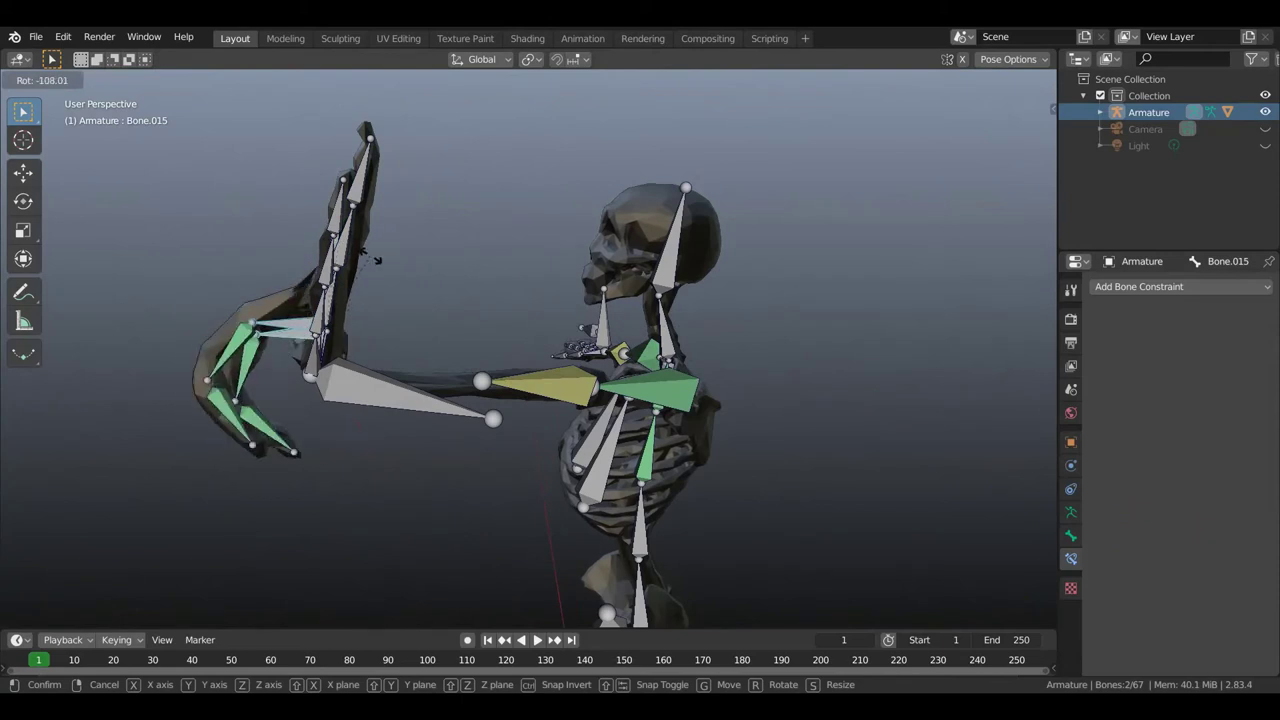
left_click(374, 277)
mouse_move(374, 277)
middle_mouse_down()
mouse_move(447, 302)
mouse_move(477, 289)
mouse_move(378, 288)
middle_mouse_up()
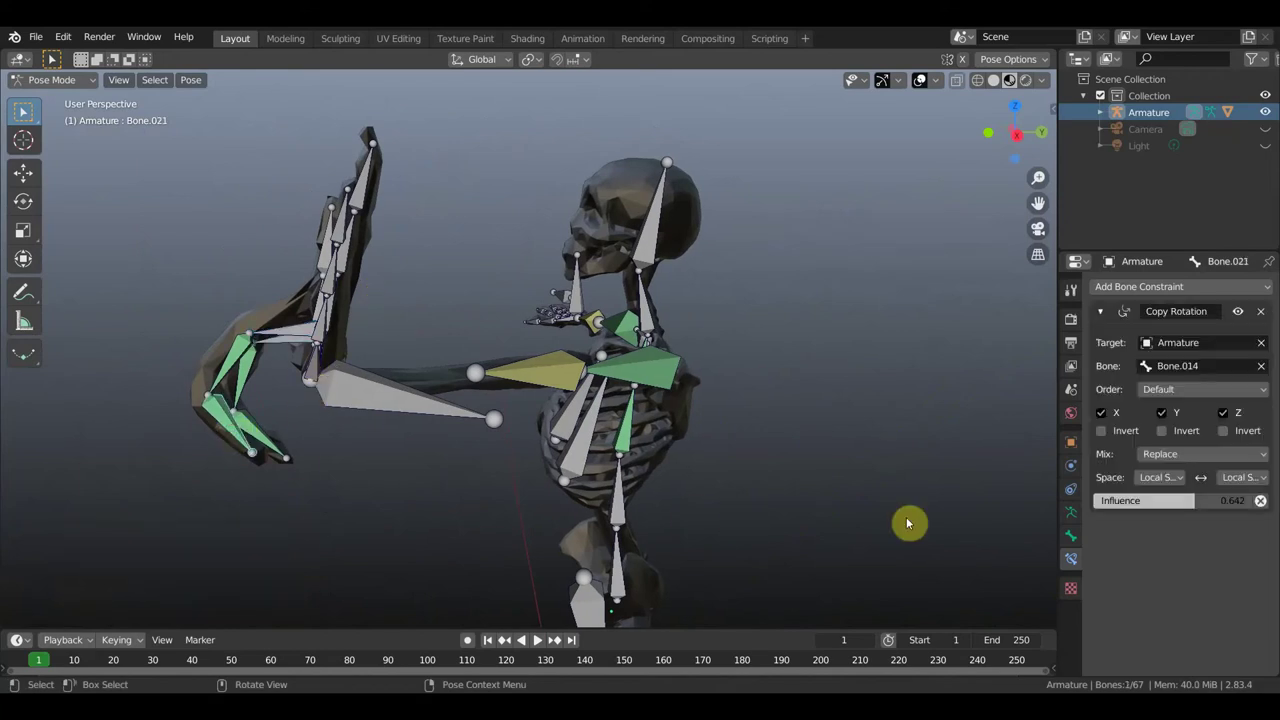
left_click_drag(1194, 500, 1240, 500)
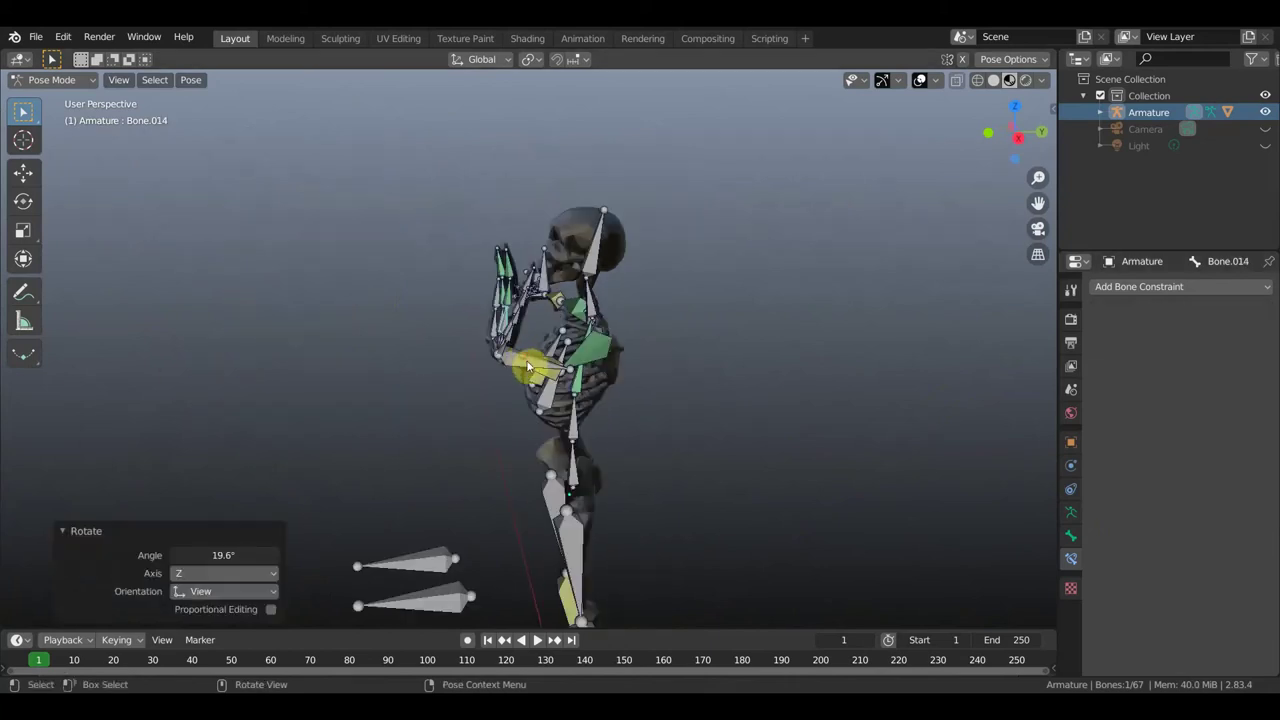
key("r")
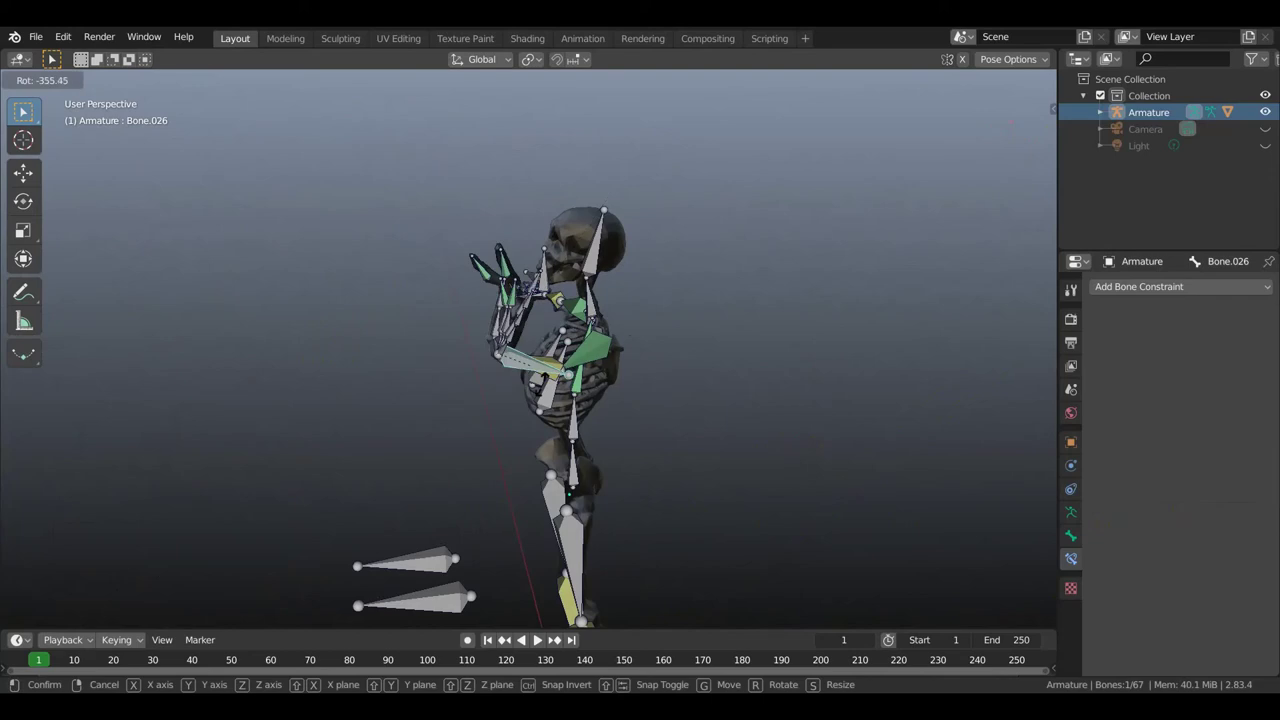
Finish the hand rotation and tilt the torso by rotating a spine bone, seen from the front.
left_click(678, 375)
mouse_move(666, 400)
middle_mouse_down()
mouse_move(836, 382)
mouse_move(709, 406)
middle_mouse_up()
scroll(709, 406, "down", 3)
mouse_move(669, 463)
middle_mouse_down()
mouse_move(845, 402)
mouse_move(660, 394)
middle_mouse_up()
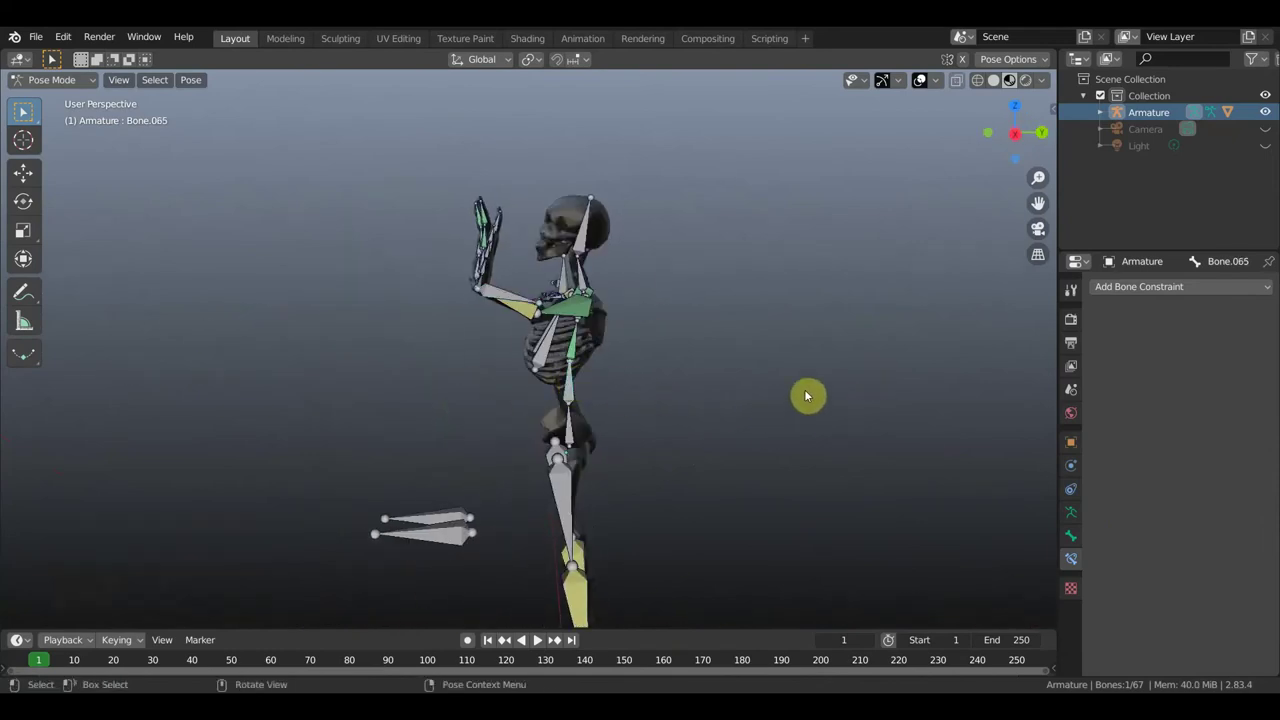
key("r")
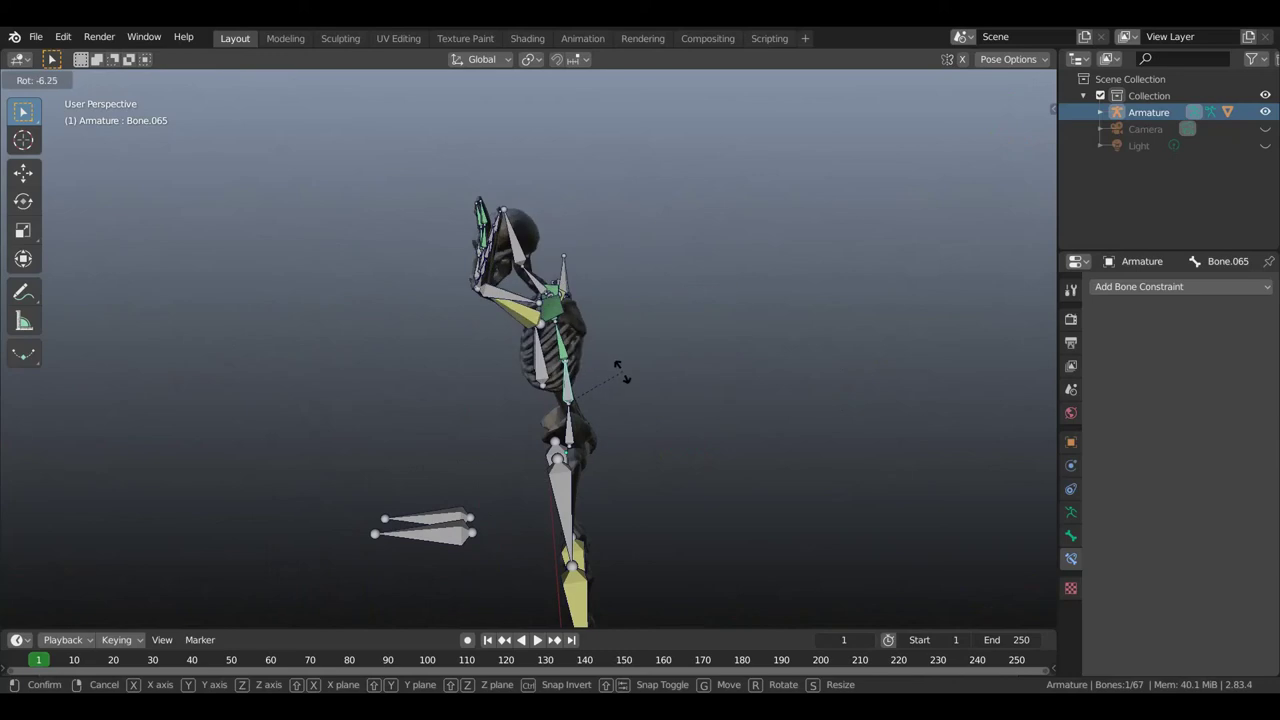
left_click(621, 392)
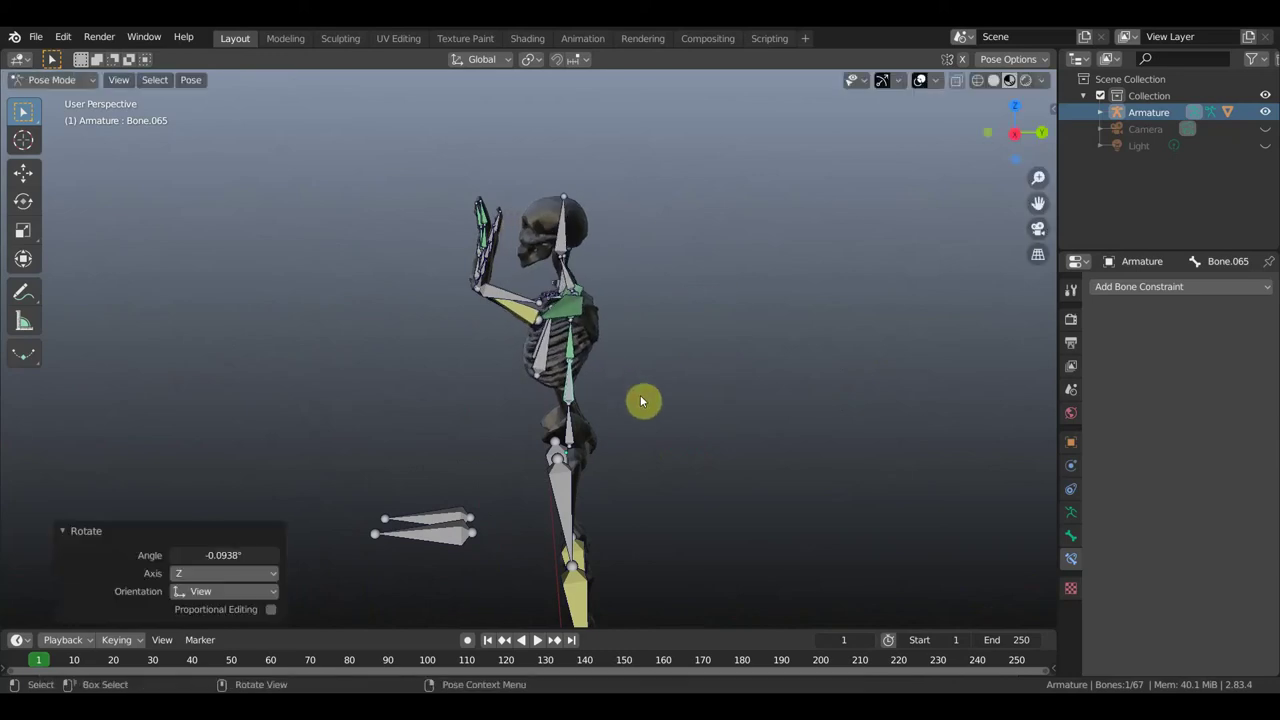
Rotate lower spine bone Bone.064 and move the bones down to lower the body.
key("g")
key("x")
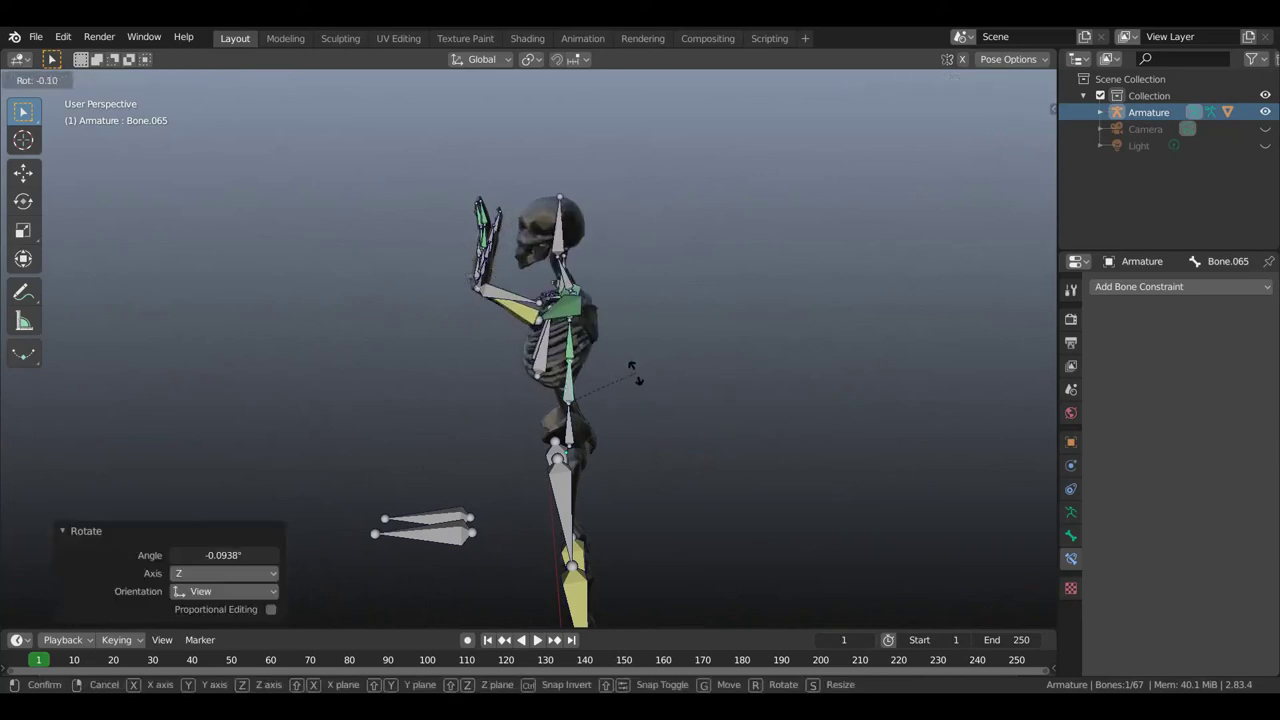
left_click(567, 428)
key("ctrl+z")
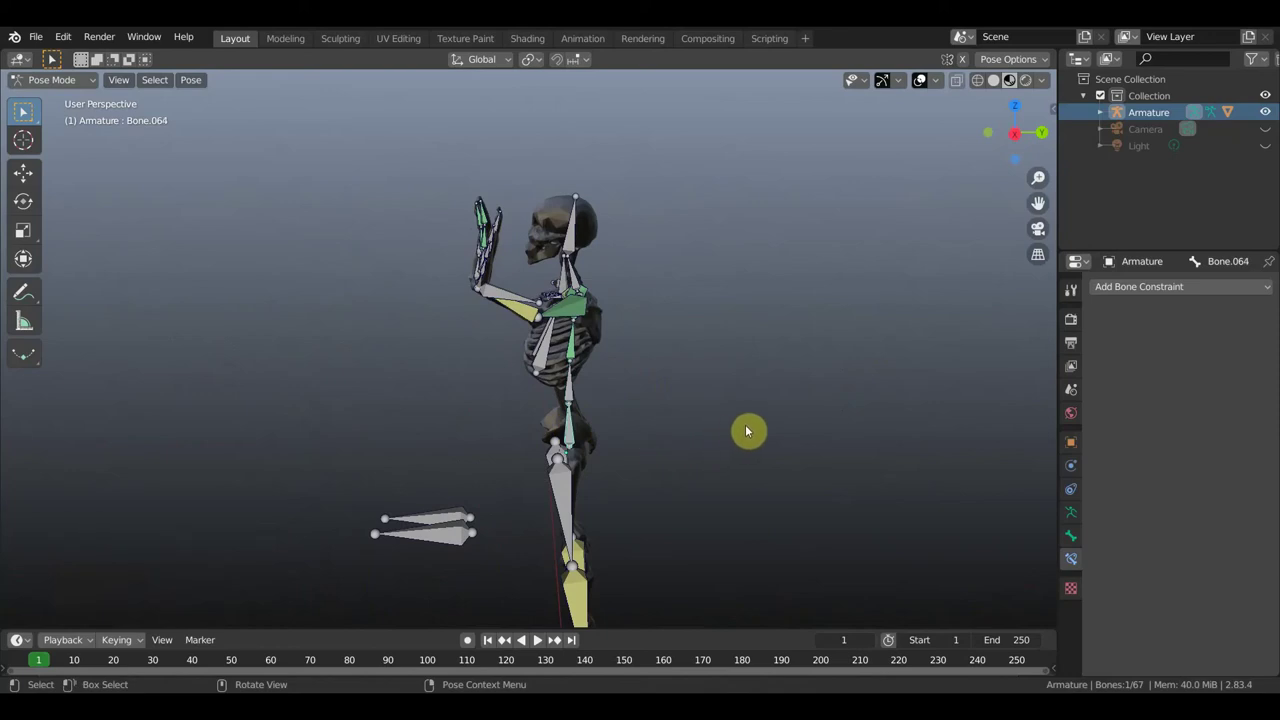
key("r")
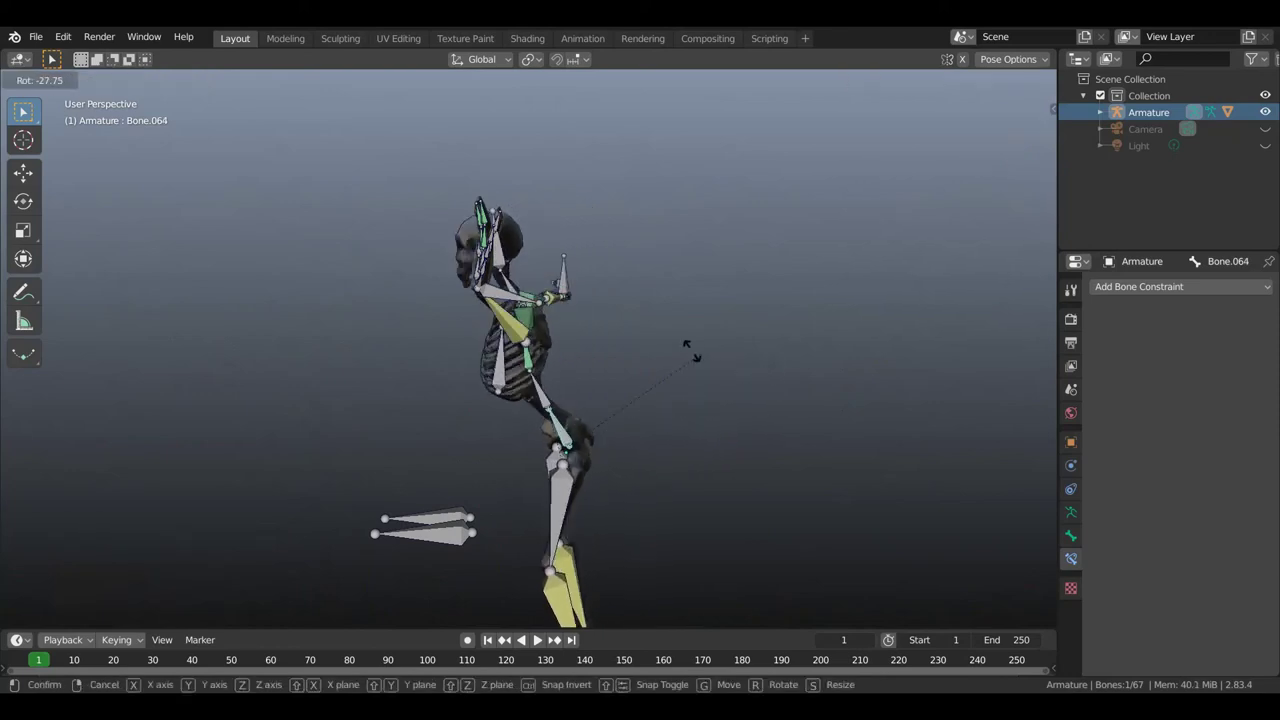
left_click(672, 400)
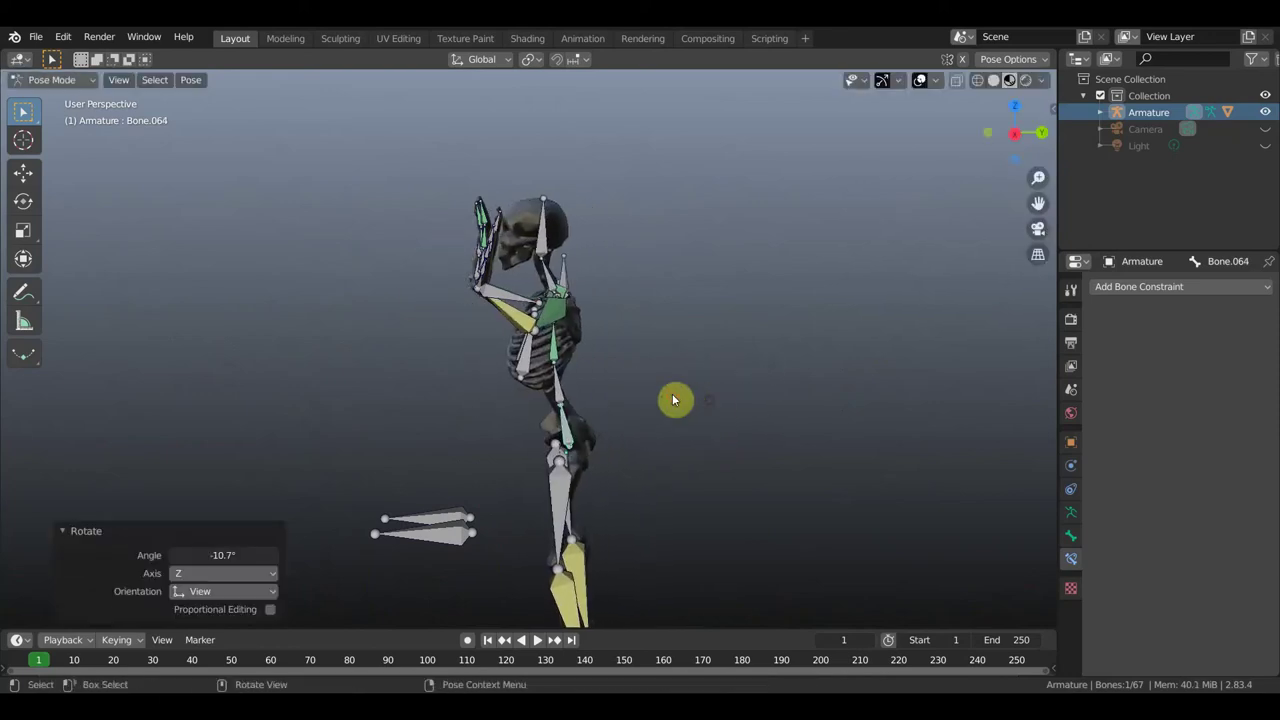
key("g")
left_click(684, 495)
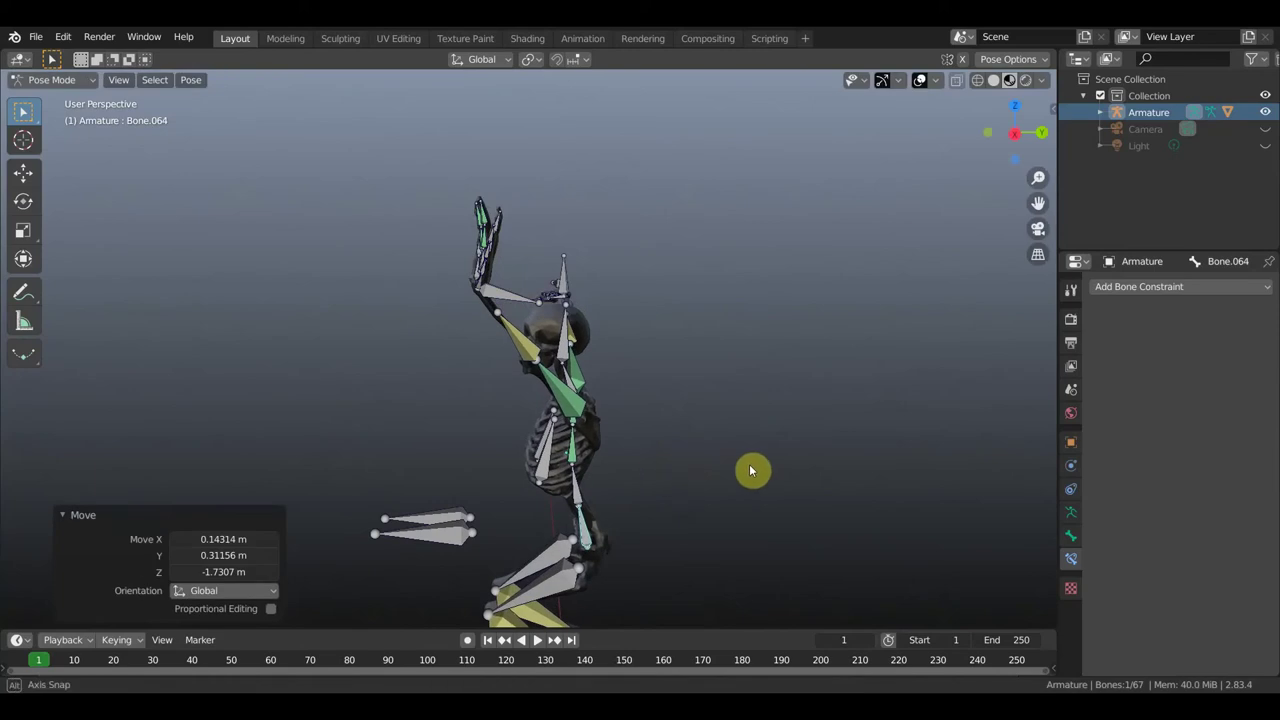
Rotate the spine bone again and give Bone.065 a small 0.12° adjustment.
middle_click_drag(752, 471, 802, 467)
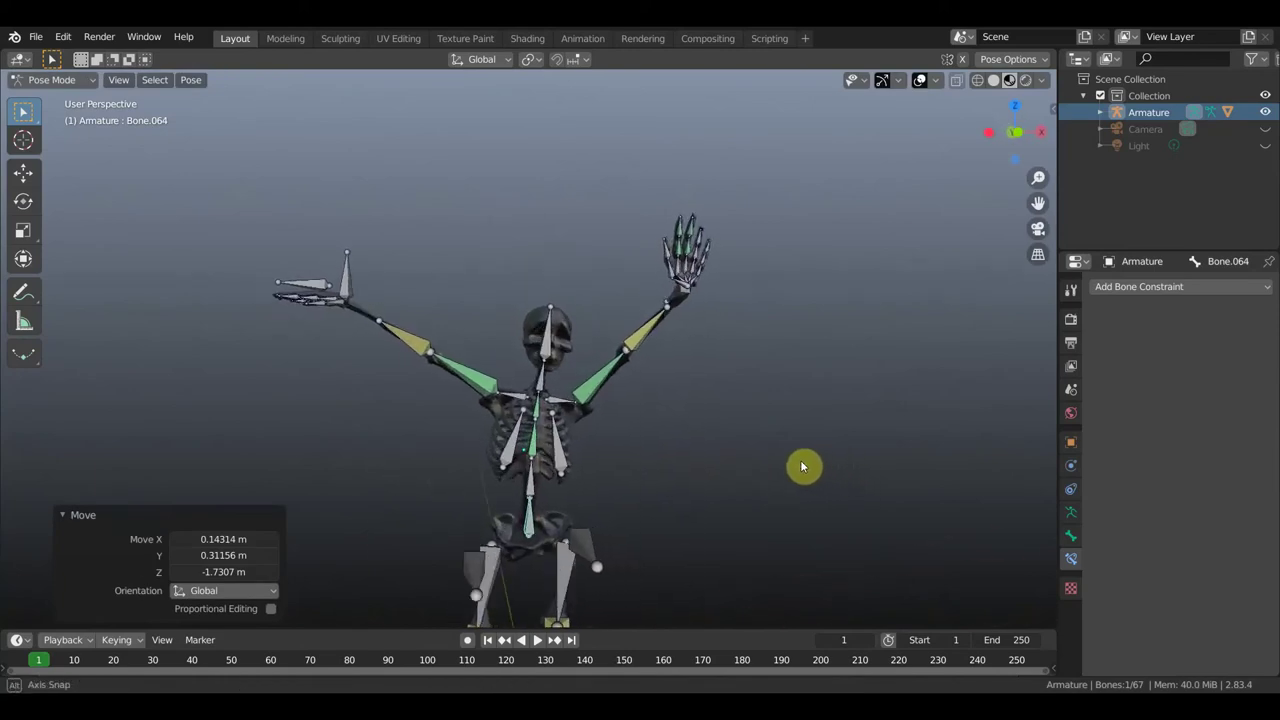
key("r")
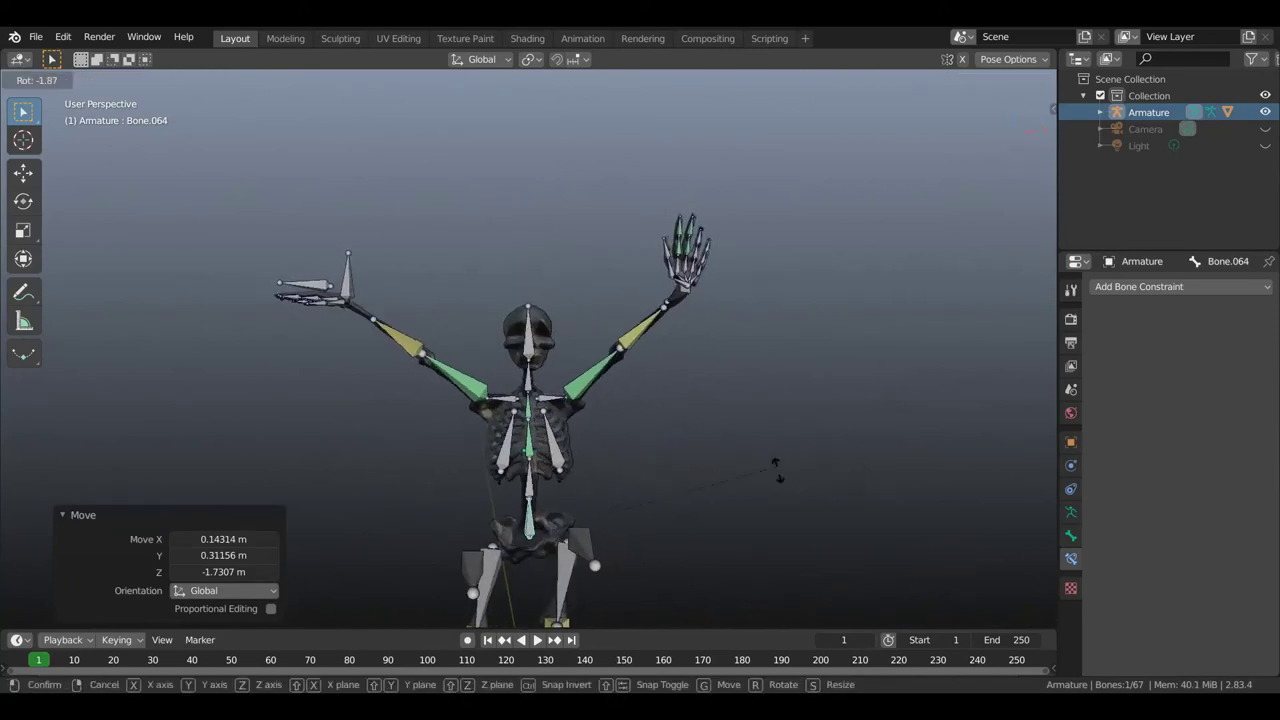
left_click(632, 465)
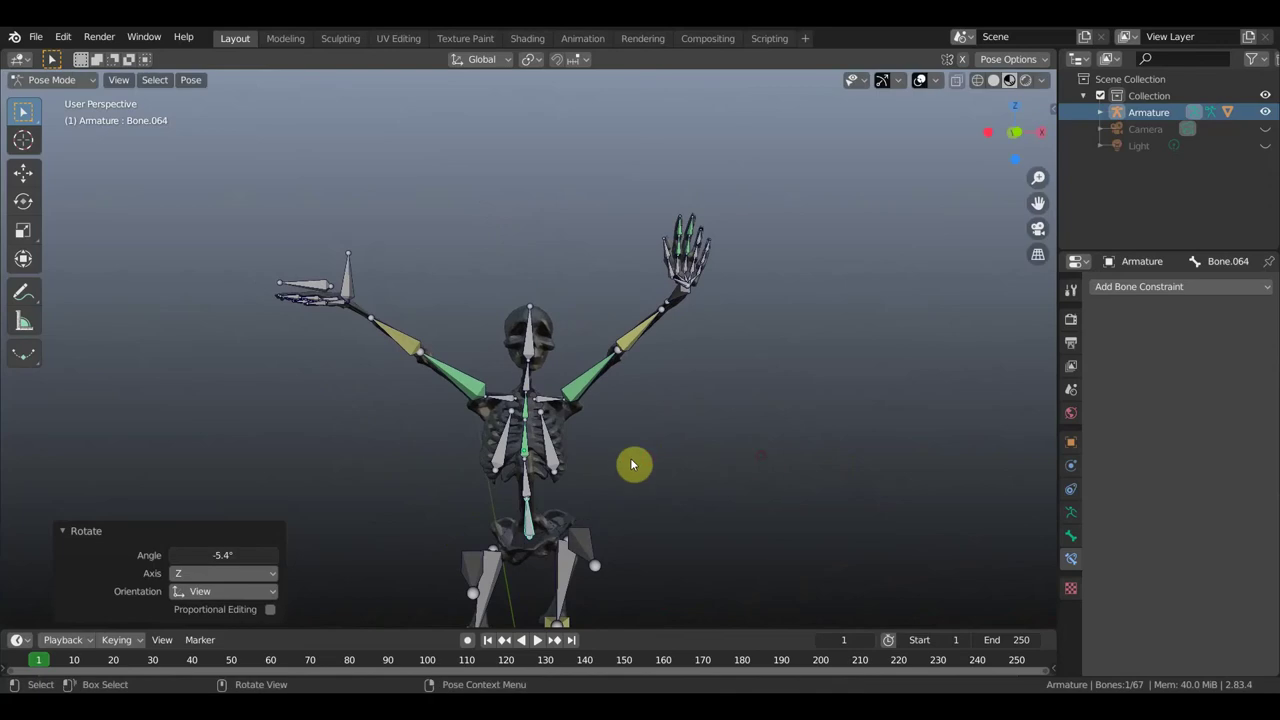
left_click(590, 492)
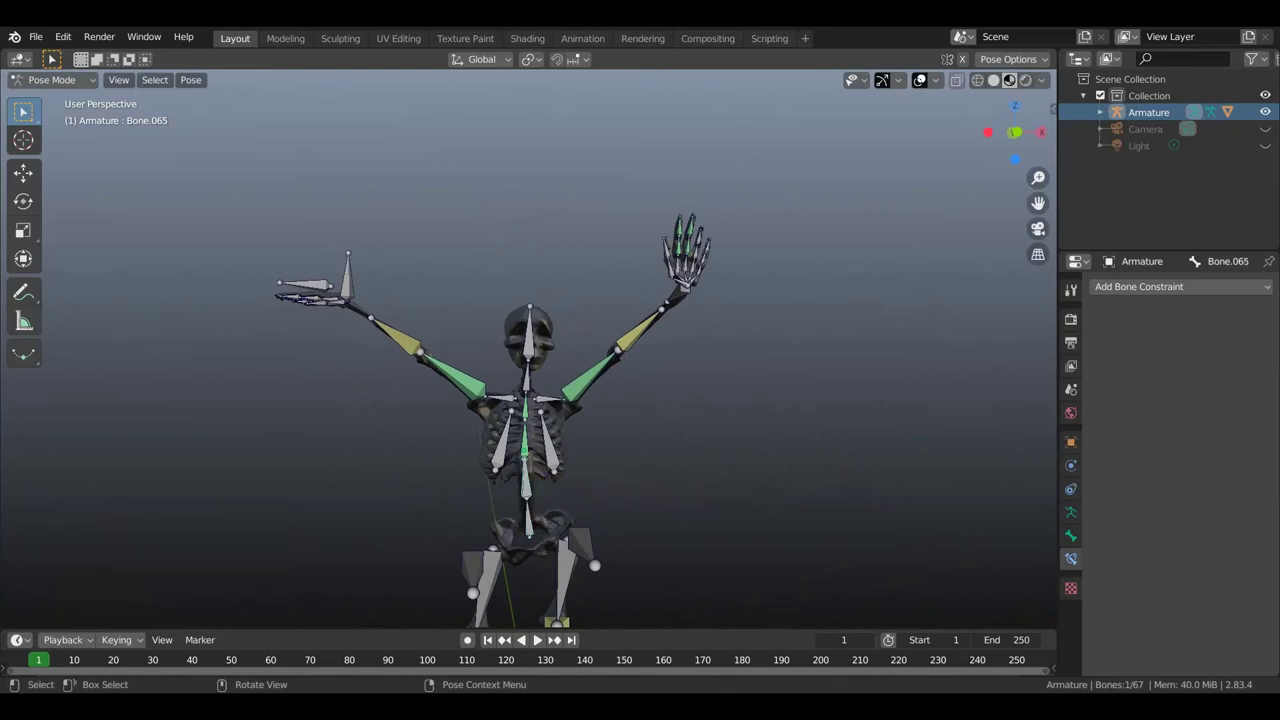
key("r")
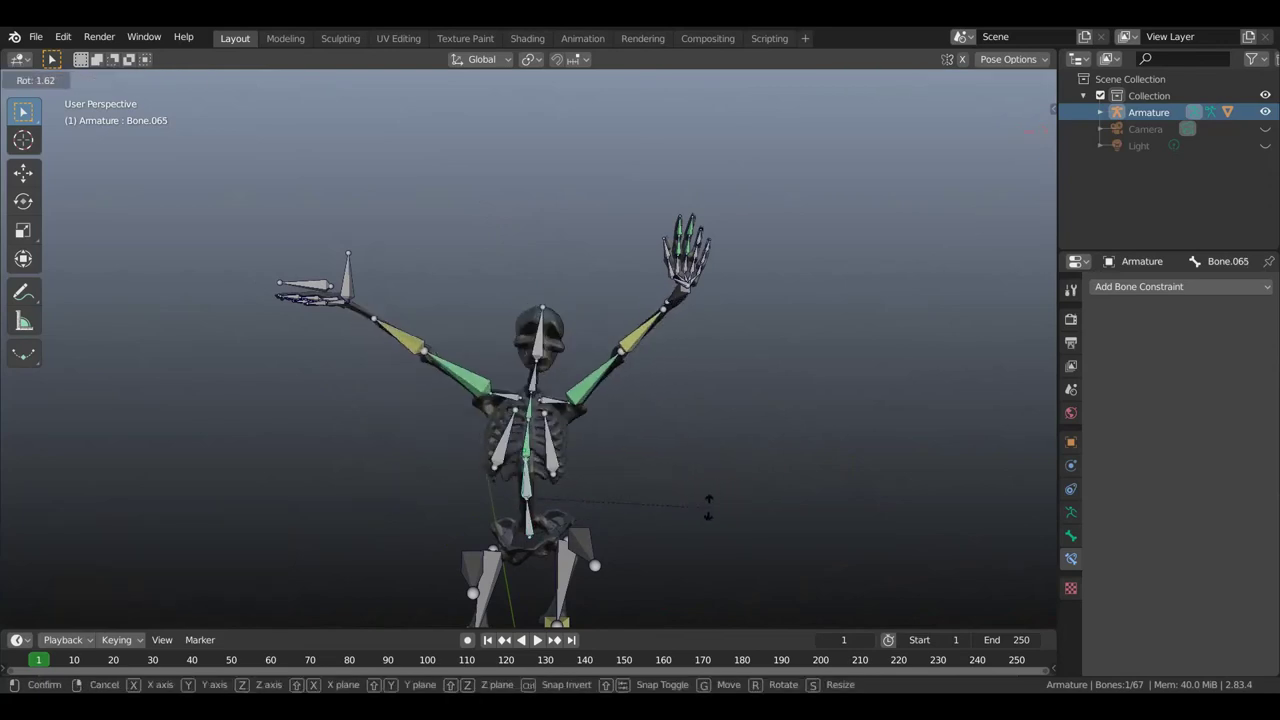
left_click(672, 495)
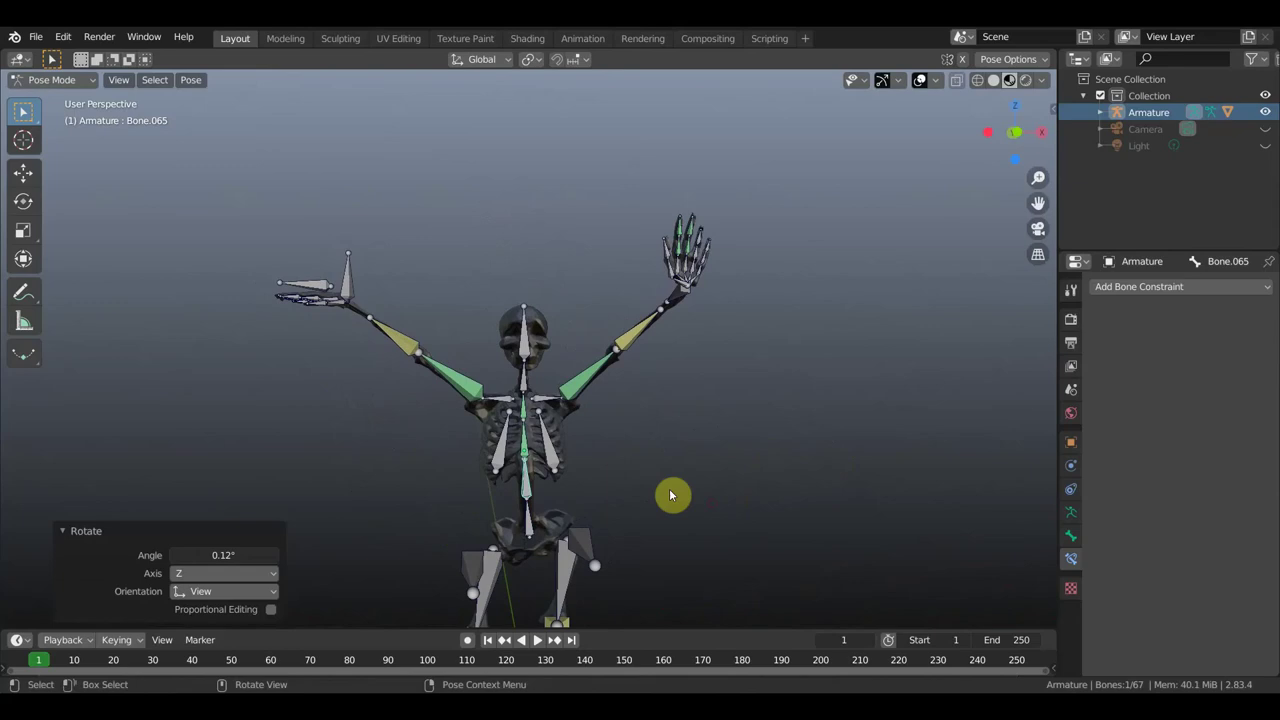
Lower Copy Rotation influence on Bone.066 and Bone.067 to about 0.37.
left_click(527, 448)
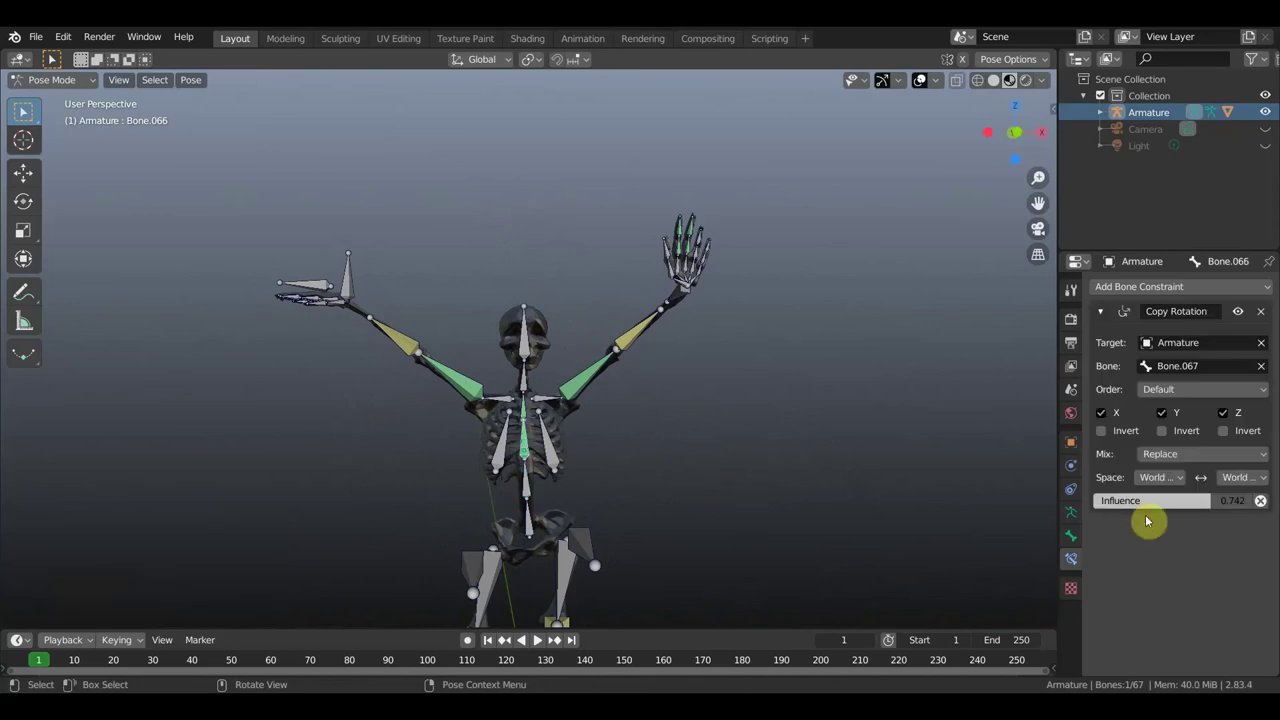
left_click_drag(1210, 500, 1152, 500)
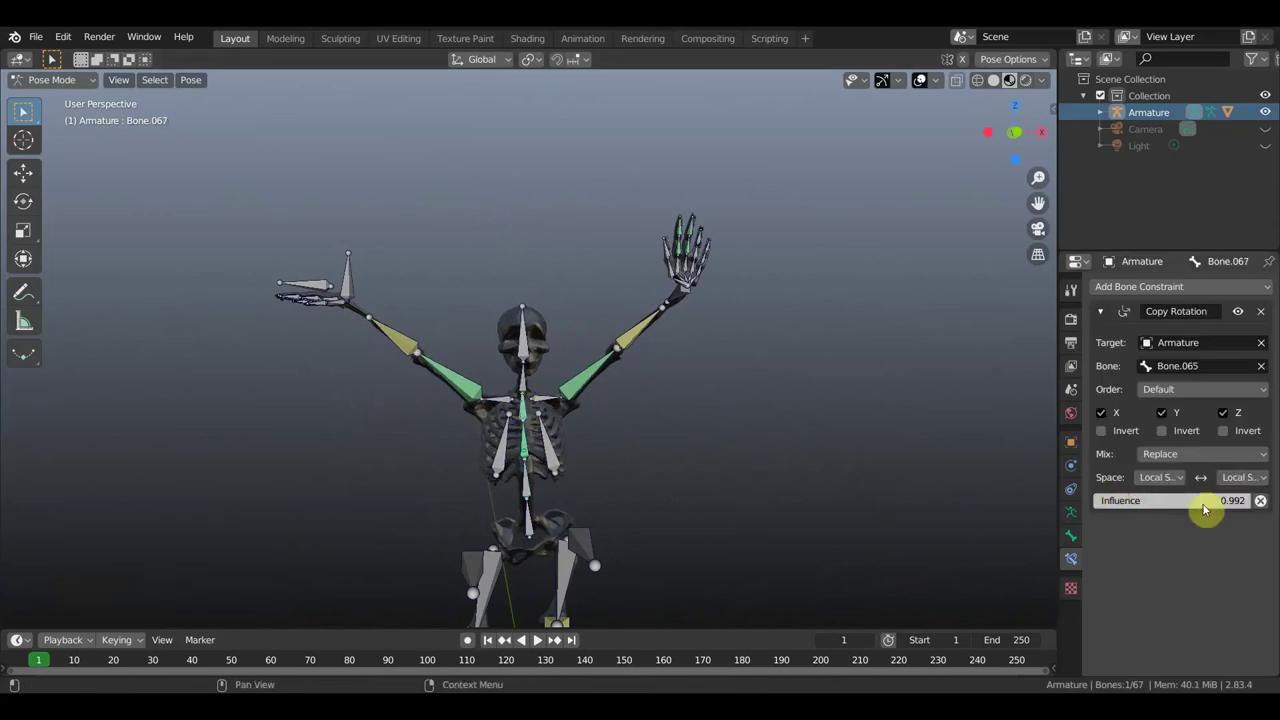
left_click_drag(1207, 500, 1150, 500)
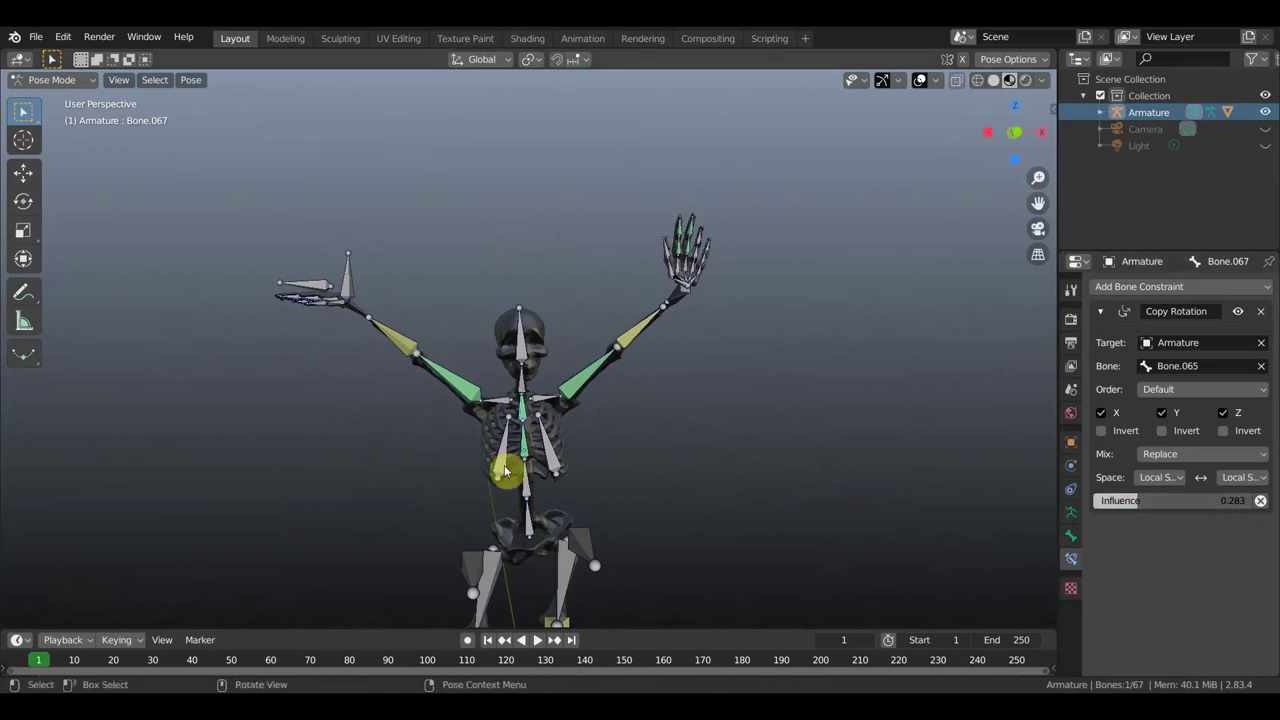
Rotate Bone.065 and fold the torso forward by -87°.
left_click(595, 498)
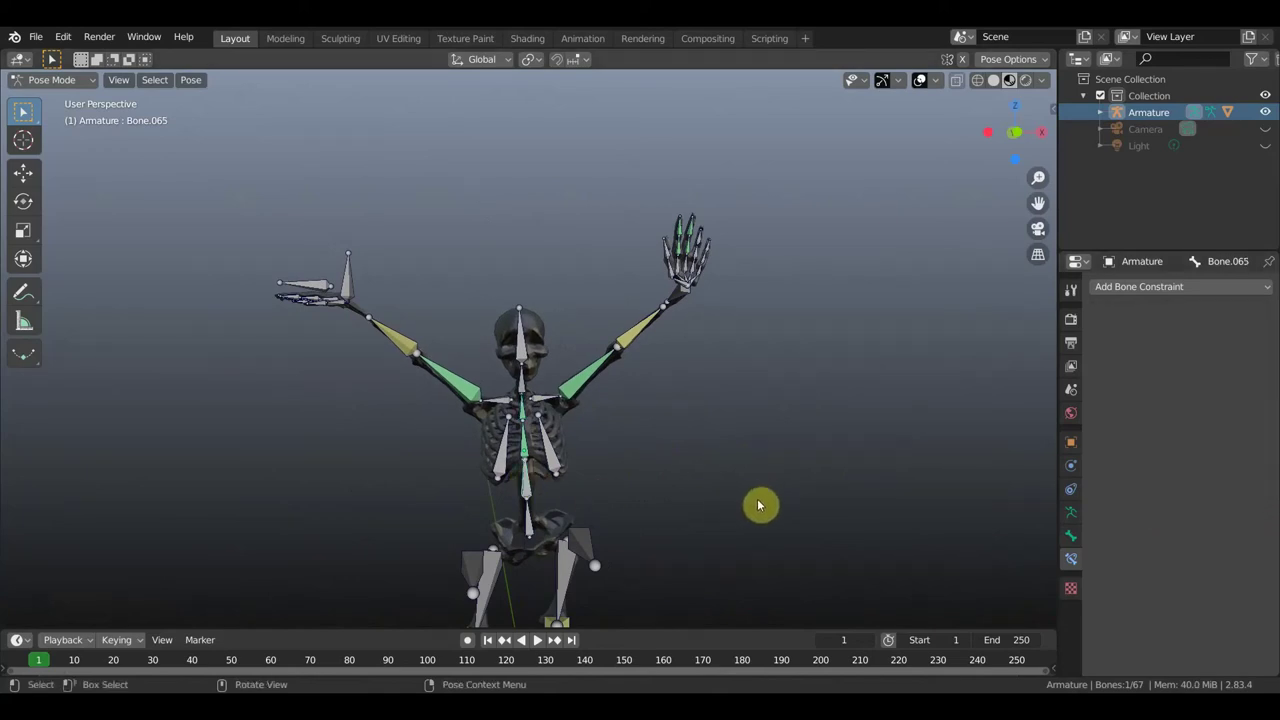
key("r")
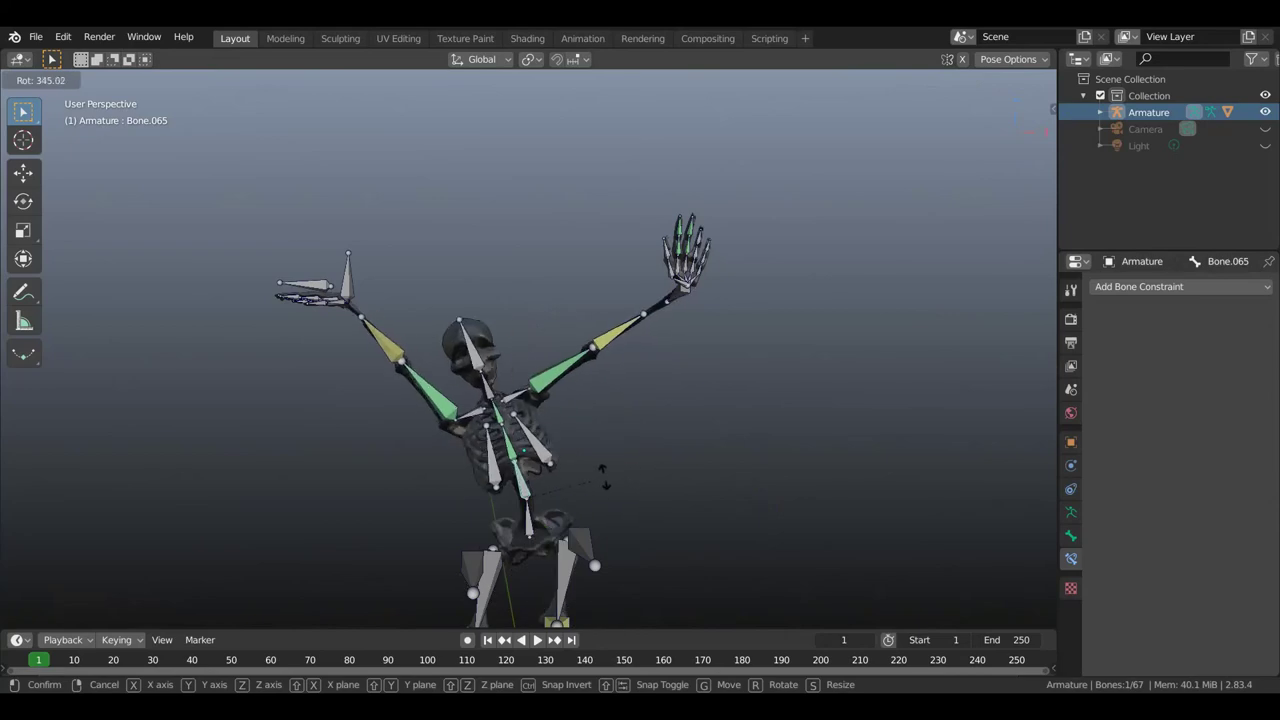
left_click(658, 496)
mouse_move(658, 500)
middle_mouse_down()
mouse_move(531, 491)
mouse_move(503, 503)
mouse_move(755, 497)
middle_mouse_up()
key("r")
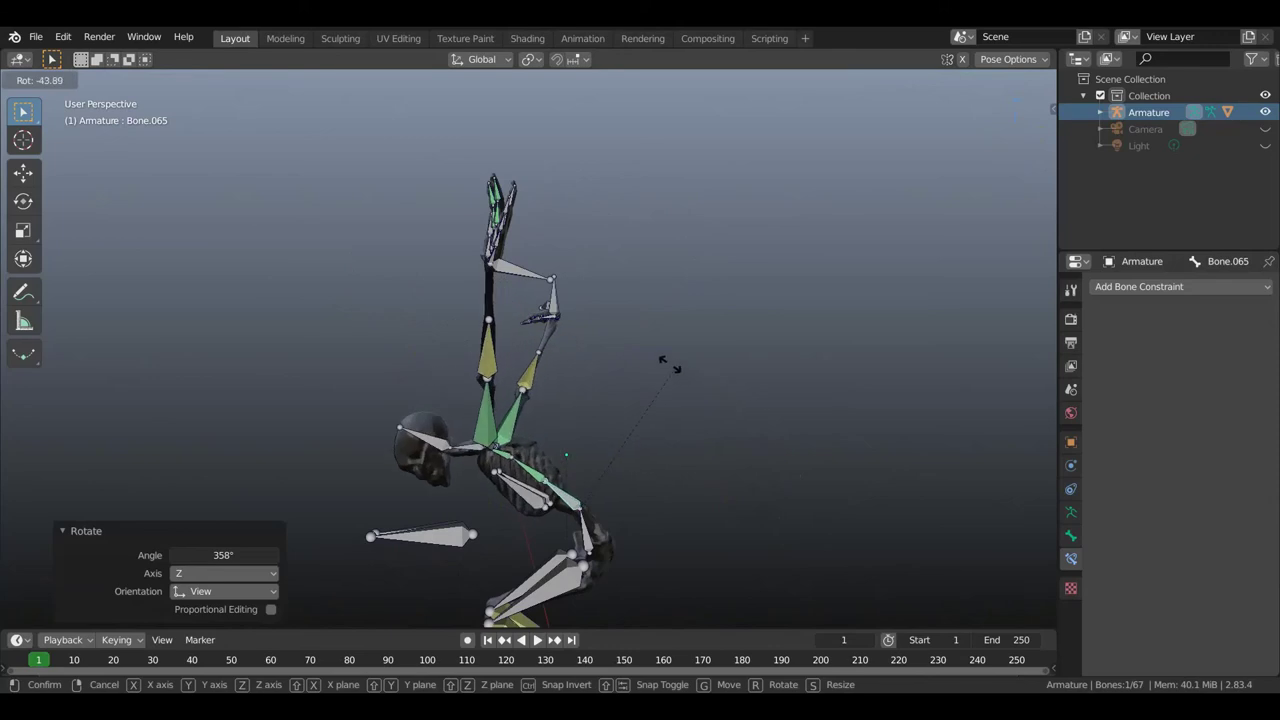
left_click(560, 338)
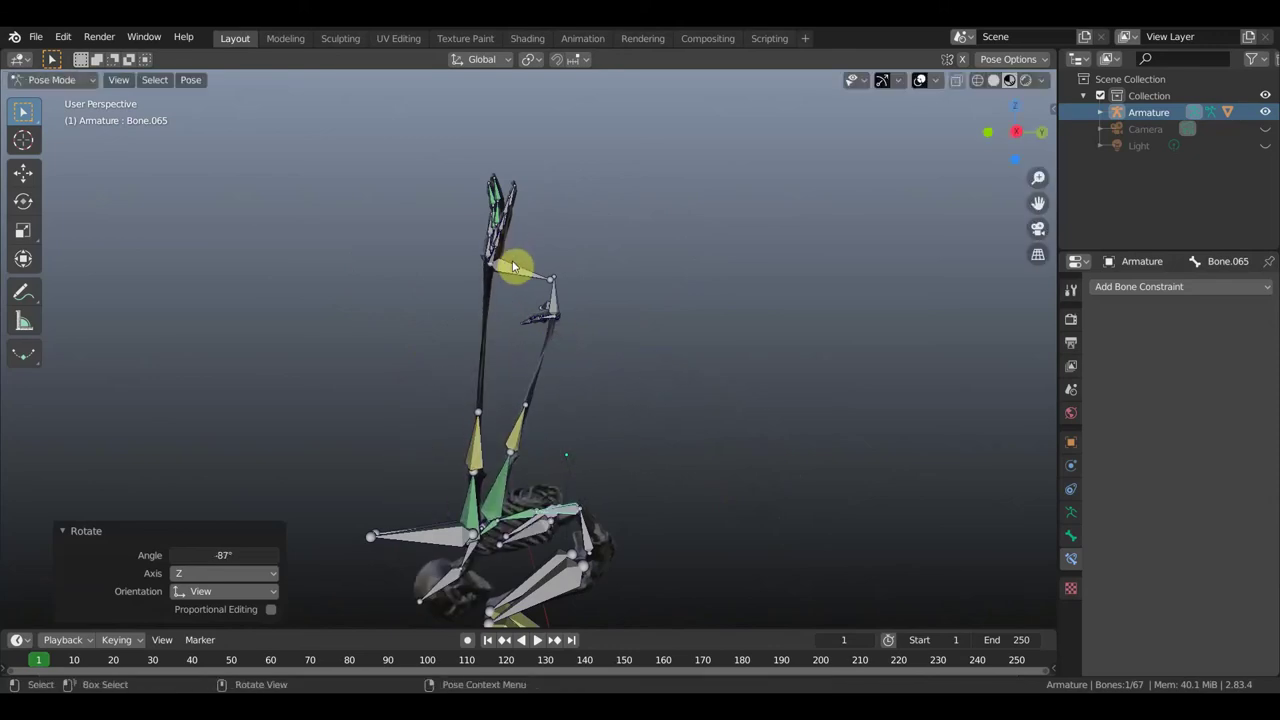
Lower Bone.026 and Bone.055, rotate them 17.2°, and switch the viewport to Solid shading.
left_click(555, 312)
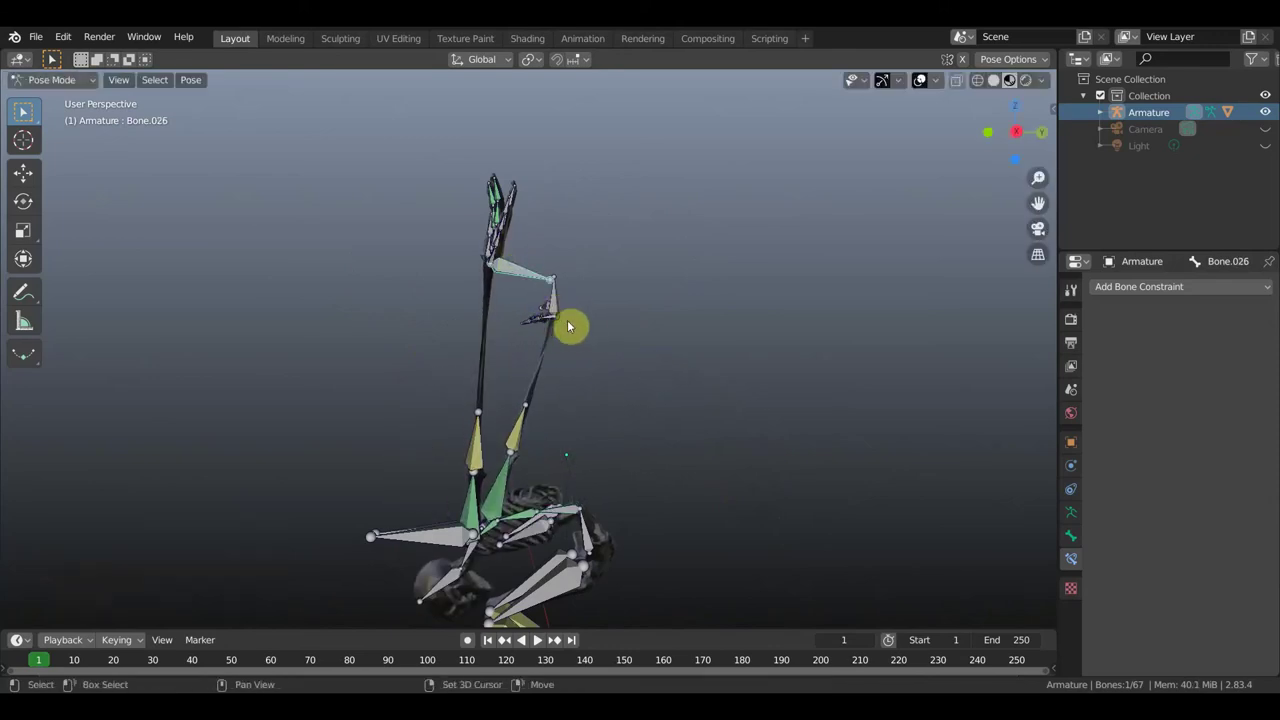
left_click(569, 322, "shift")
middle_click_drag(569, 322, 611, 345)
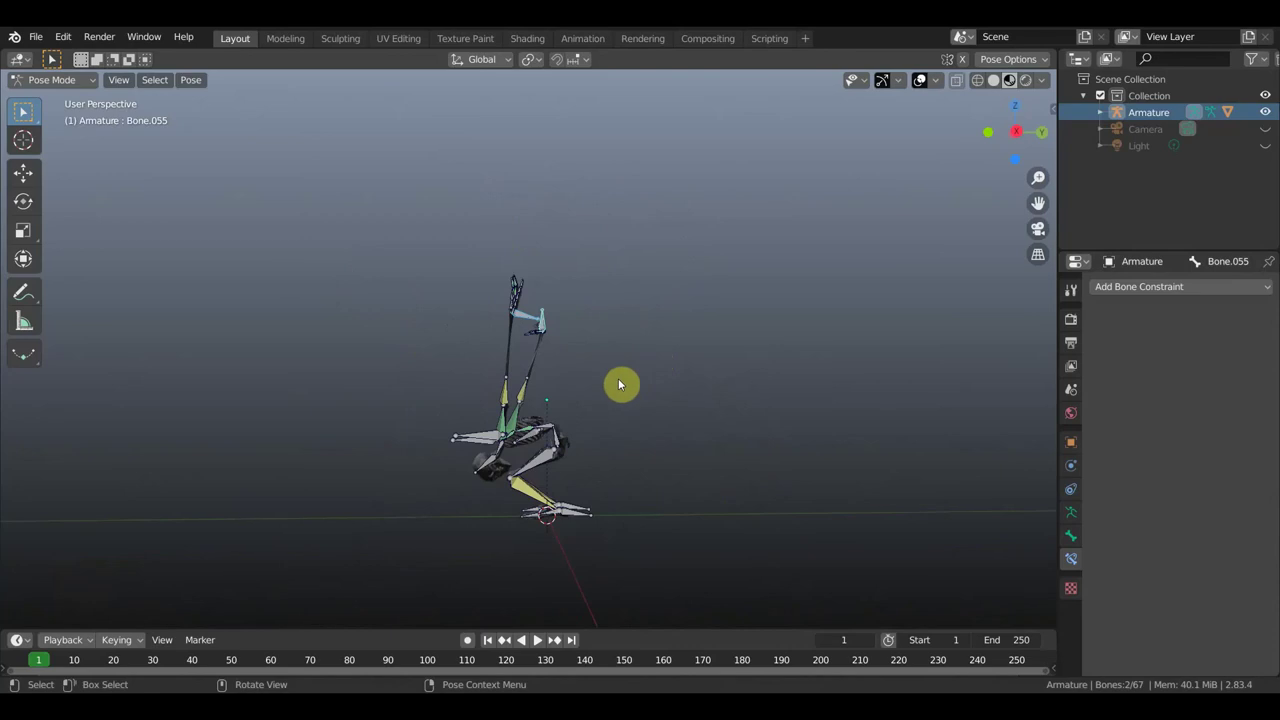
key("g")
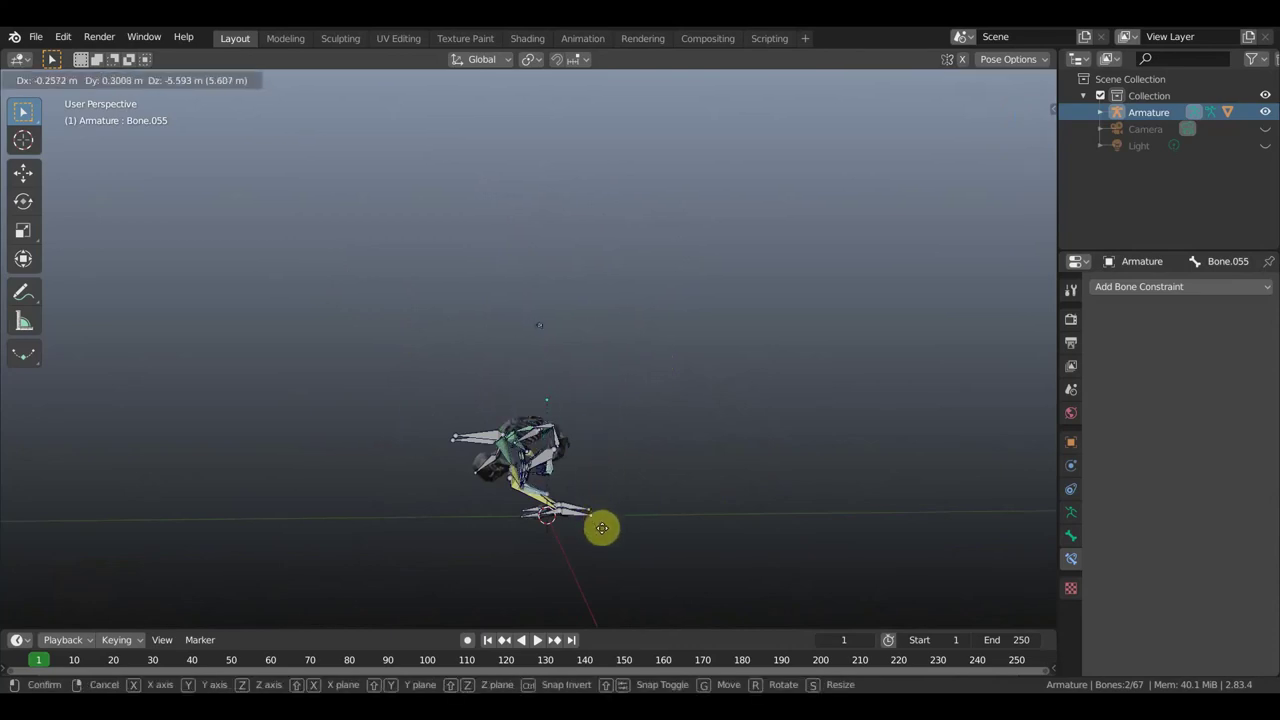
left_click(604, 534)
mouse_move(604, 534)
middle_mouse_down()
mouse_move(746, 514)
mouse_move(586, 506)
mouse_move(706, 506)
mouse_move(690, 497)
mouse_move(557, 500)
middle_mouse_up()
key("r")
left_click(642, 529)
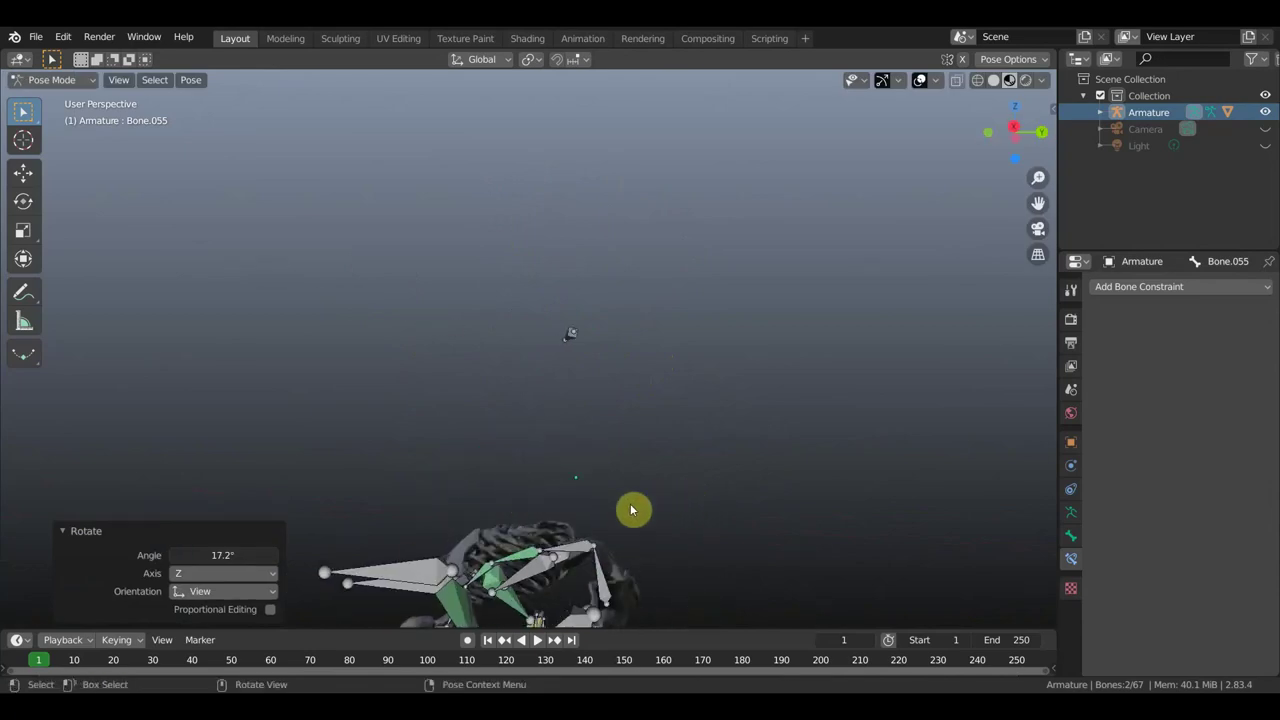
middle_click_drag(724, 517, 709, 294, "shift")
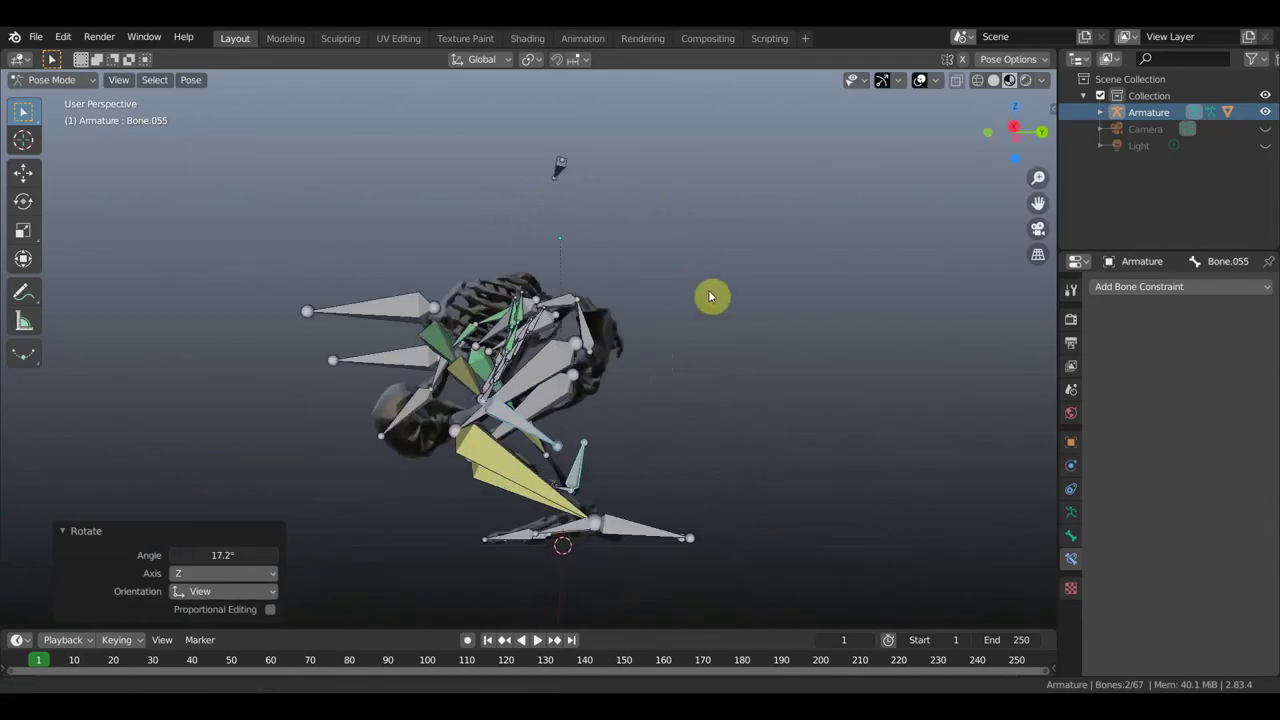
left_click(991, 81)
mouse_move(728, 304)
middle_mouse_down()
mouse_move(729, 380)
mouse_move(666, 446)
mouse_move(771, 346)
mouse_move(864, 318)
mouse_move(949, 306)
mouse_move(931, 380)
mouse_move(955, 386)
mouse_move(708, 385)
mouse_move(677, 371)
mouse_move(409, 417)
mouse_move(643, 423)
mouse_move(666, 392)
mouse_move(647, 399)
mouse_move(777, 406)
mouse_move(671, 420)
middle_mouse_up()
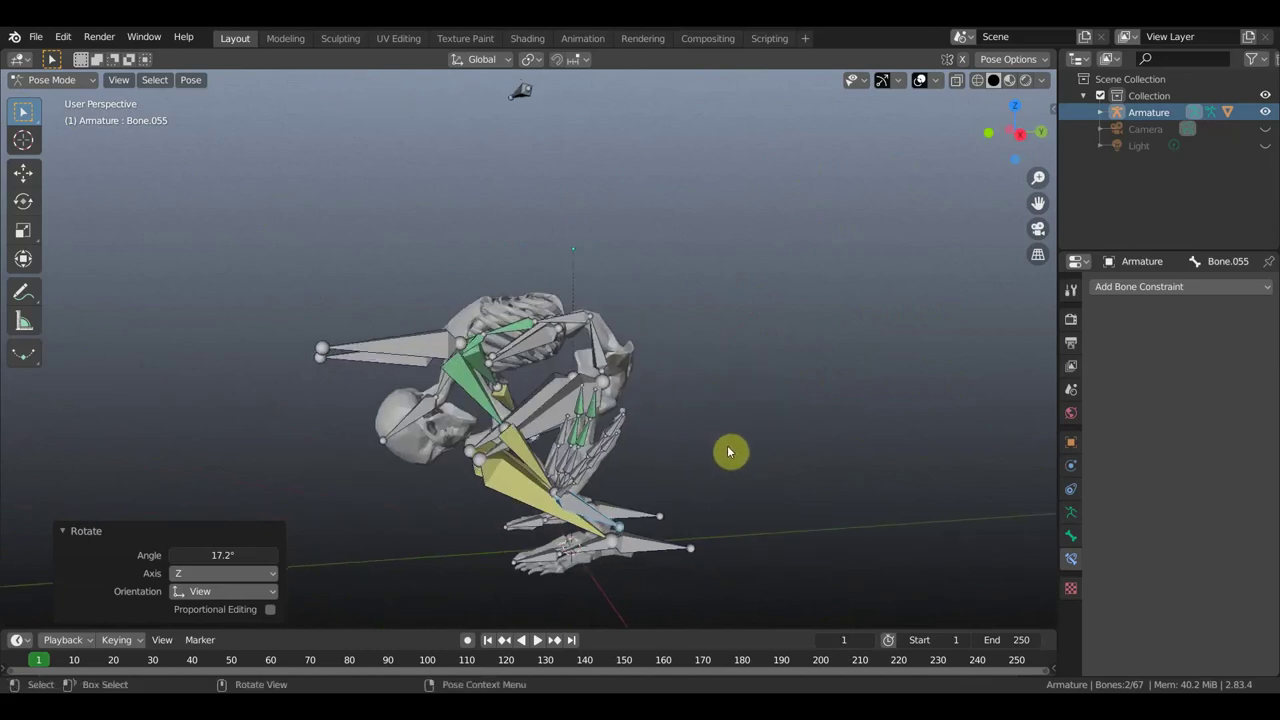
mouse_move(728, 449)
middle_mouse_down()
mouse_move(725, 351)
mouse_move(580, 443)
middle_mouse_up()
scroll(580, 443, "up", 3)
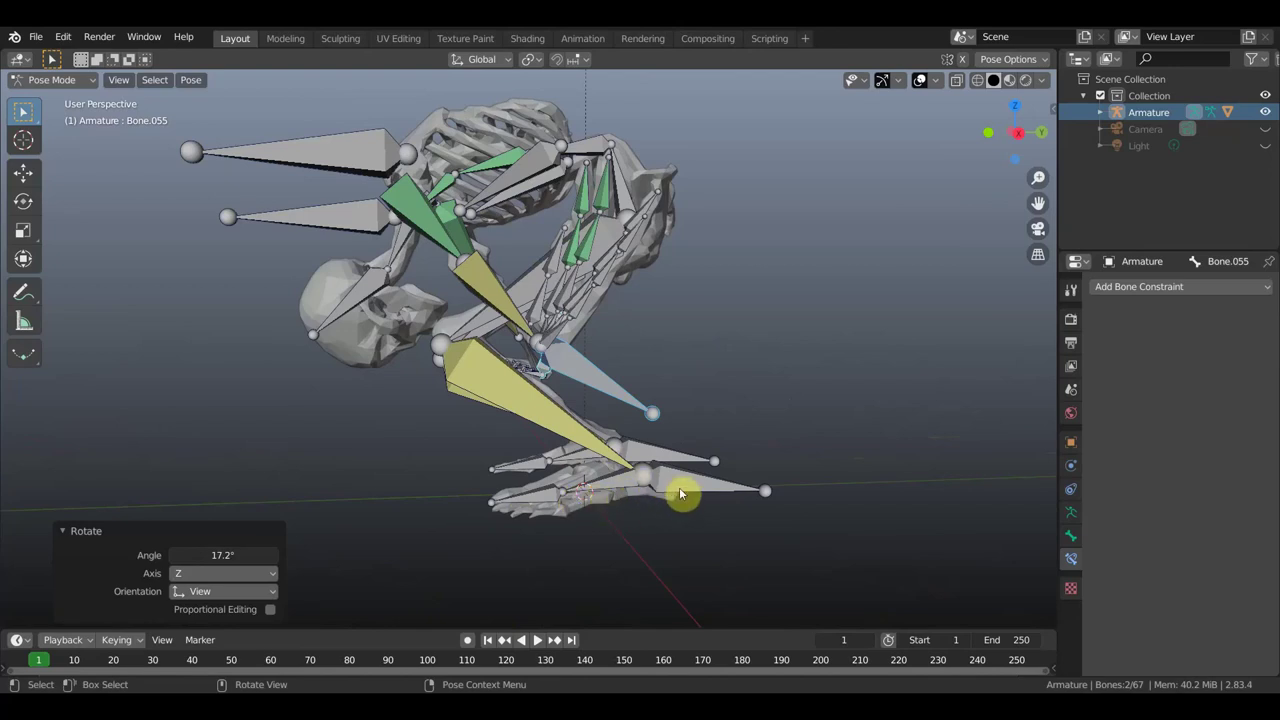
left_click(688, 492)
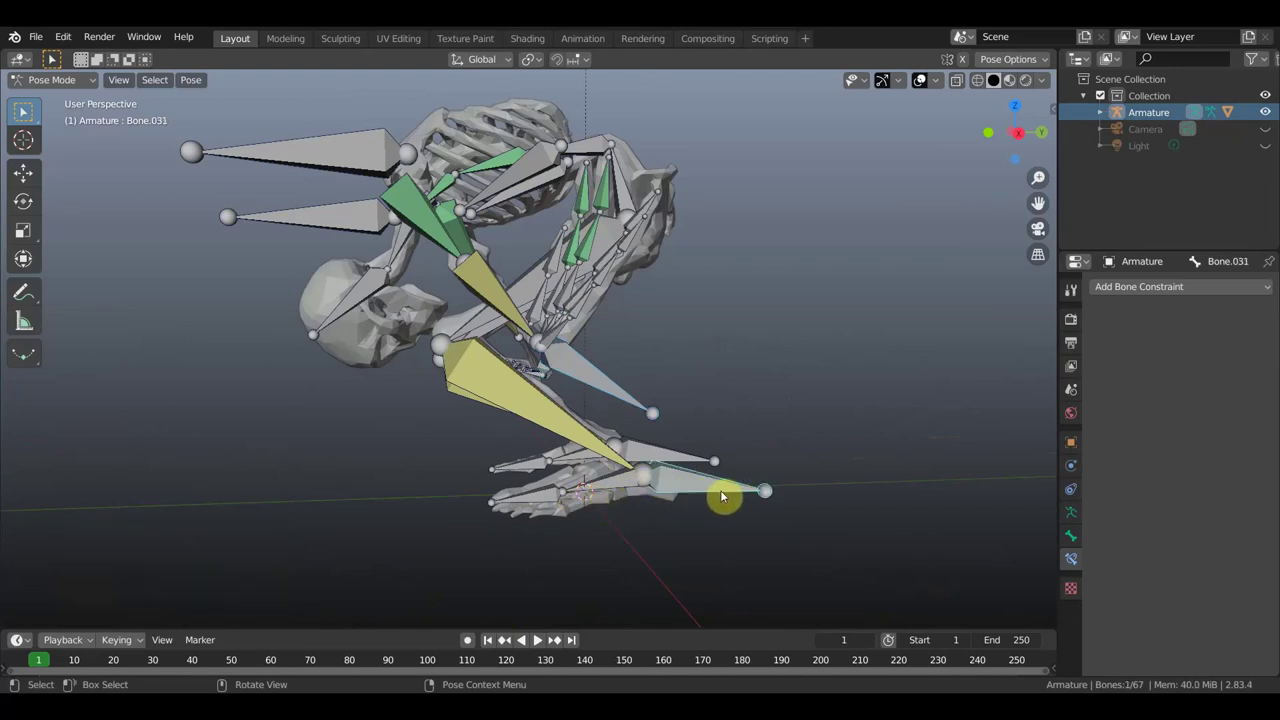
middle_click_drag(705, 495, 581, 481)
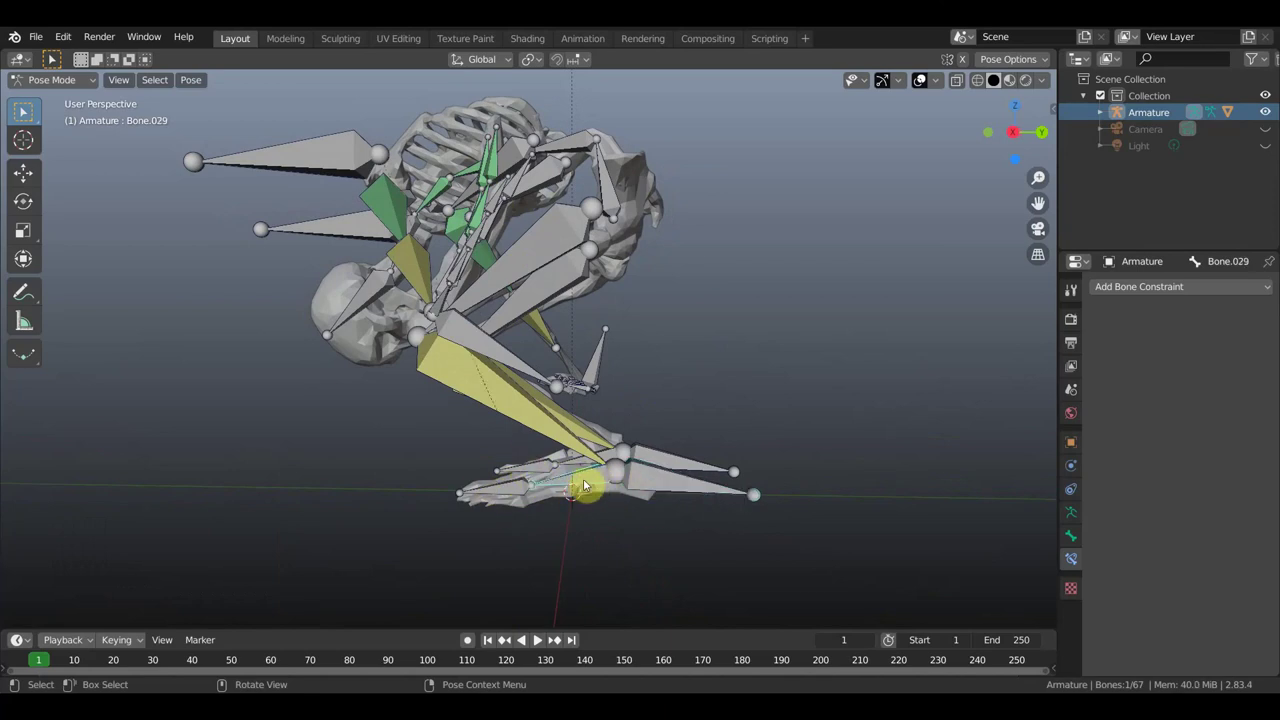
mouse_move(580, 486)
middle_mouse_down()
mouse_move(750, 492)
mouse_move(680, 494)
middle_mouse_up()
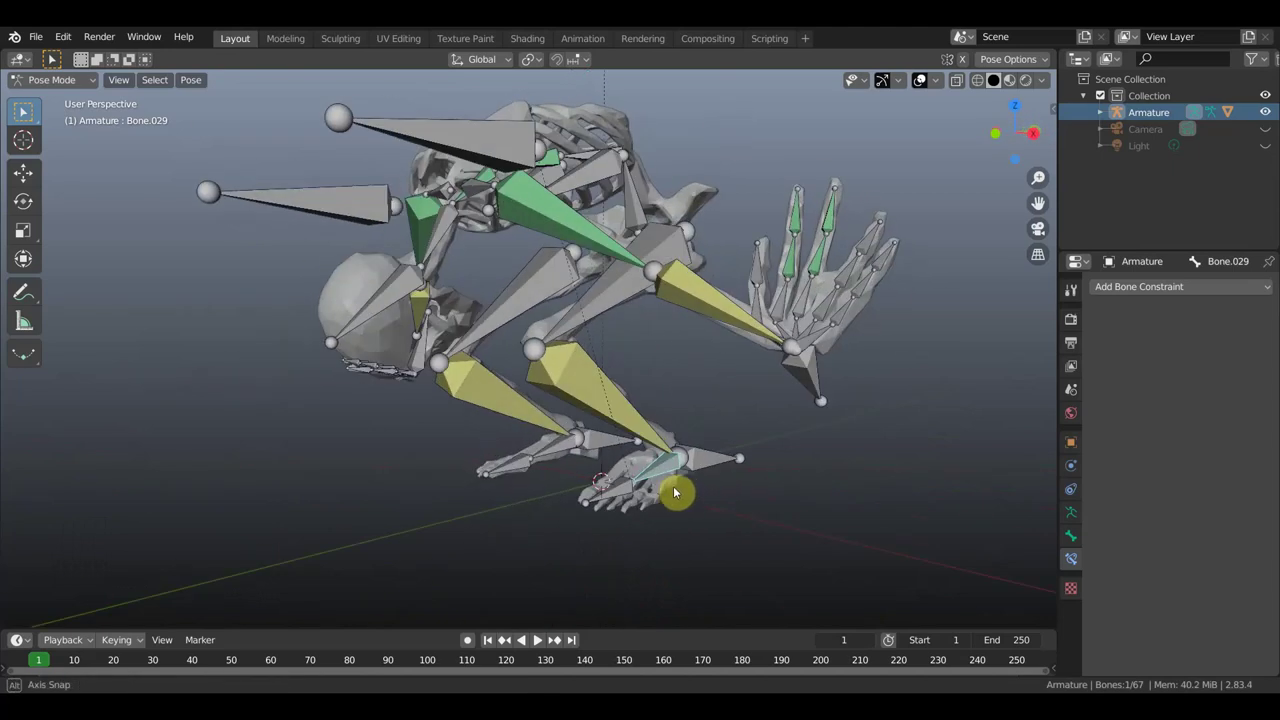